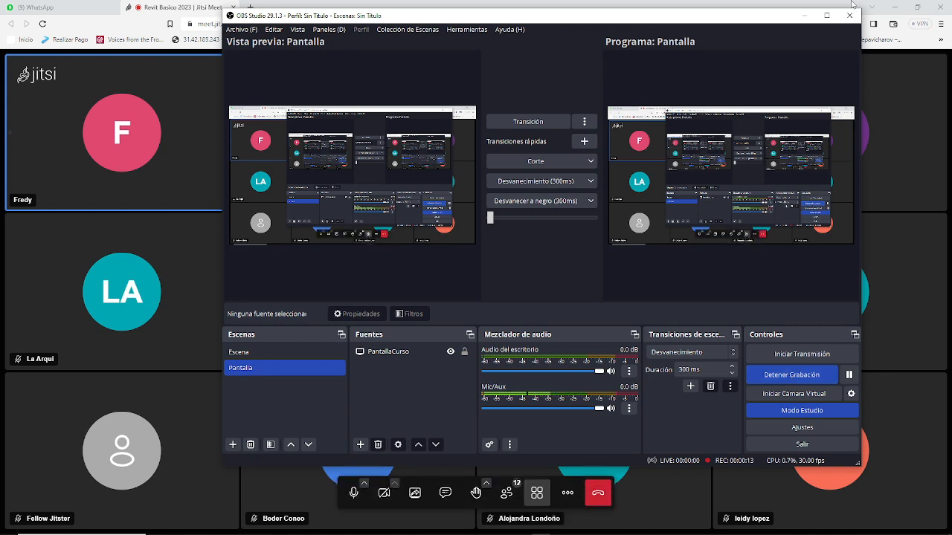
Minimize the OBS Studio window so the Jitsi meeting fills the screen
click(803, 15)
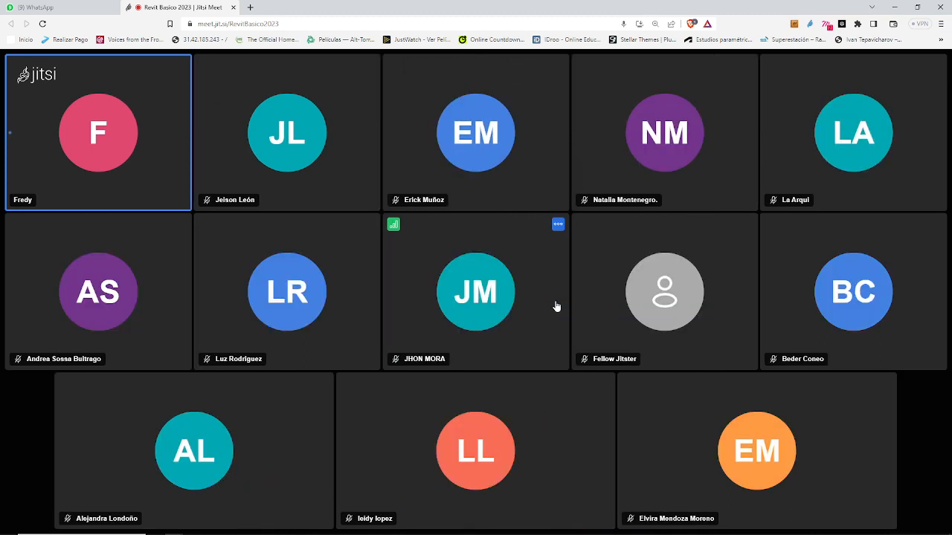
mouse_move(555, 306)
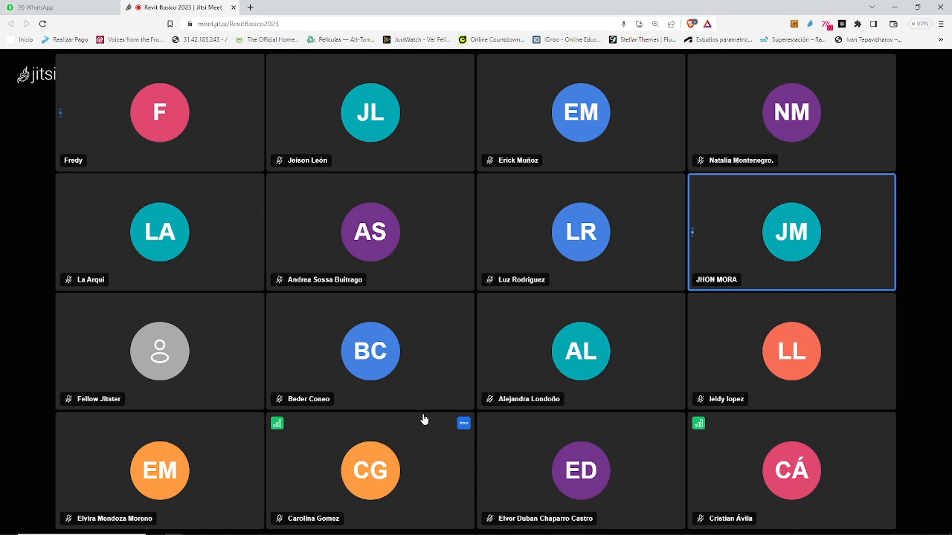
mouse_move(424, 417)
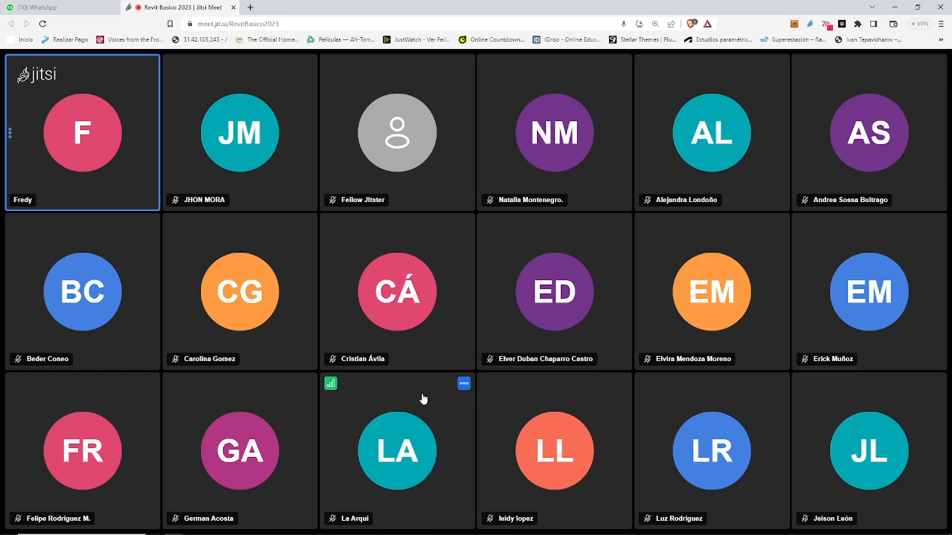
mouse_move(423, 399)
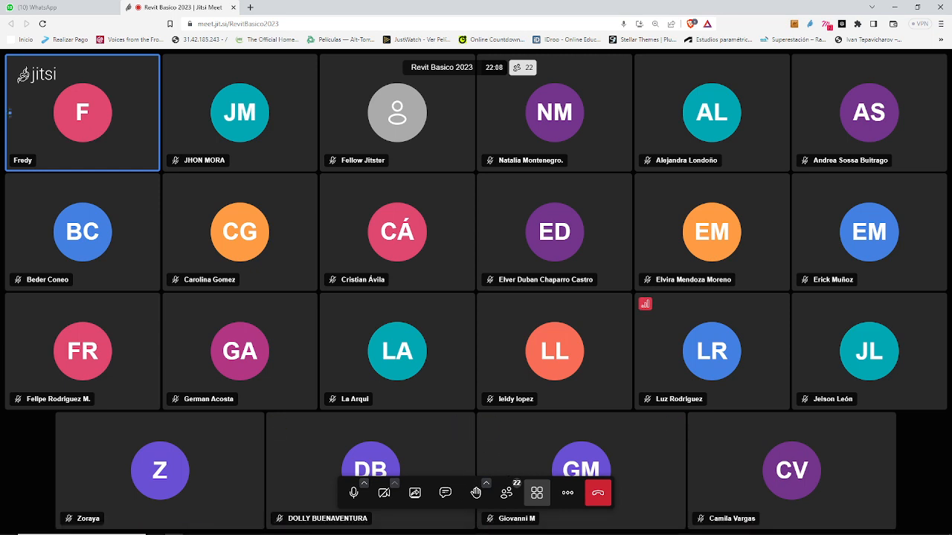
Share the entire screen with the Jitsi meeting and hide the screen-sharing notice
click(523, 529)
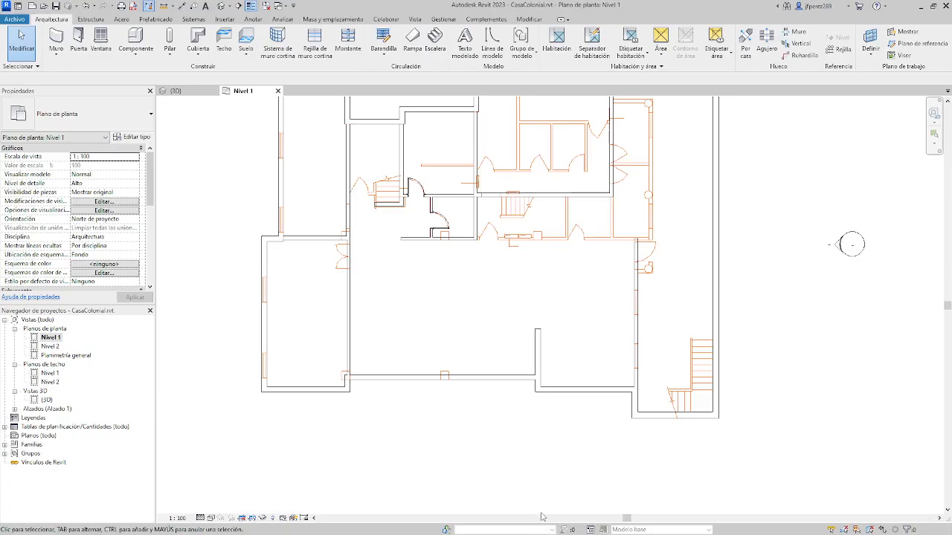
click(275, 532)
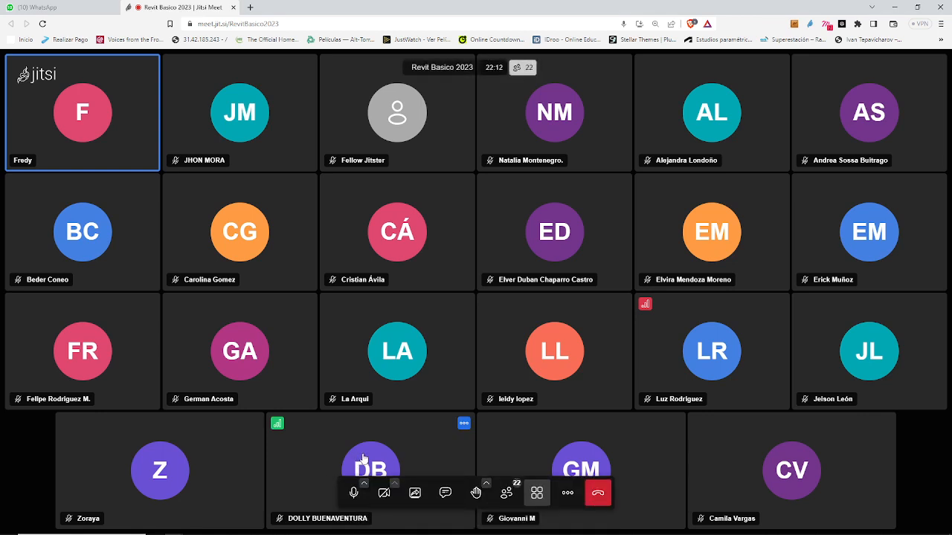
click(411, 500)
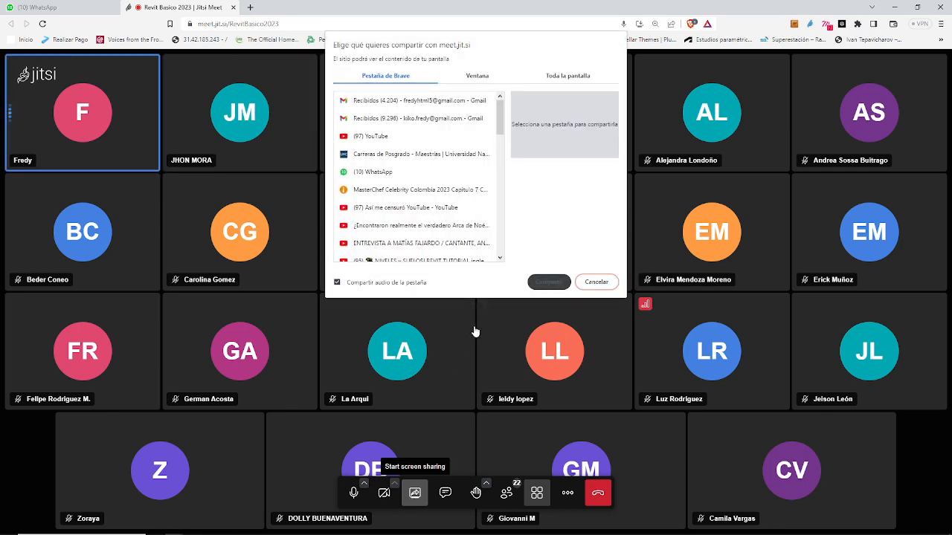
click(548, 80)
click(453, 153)
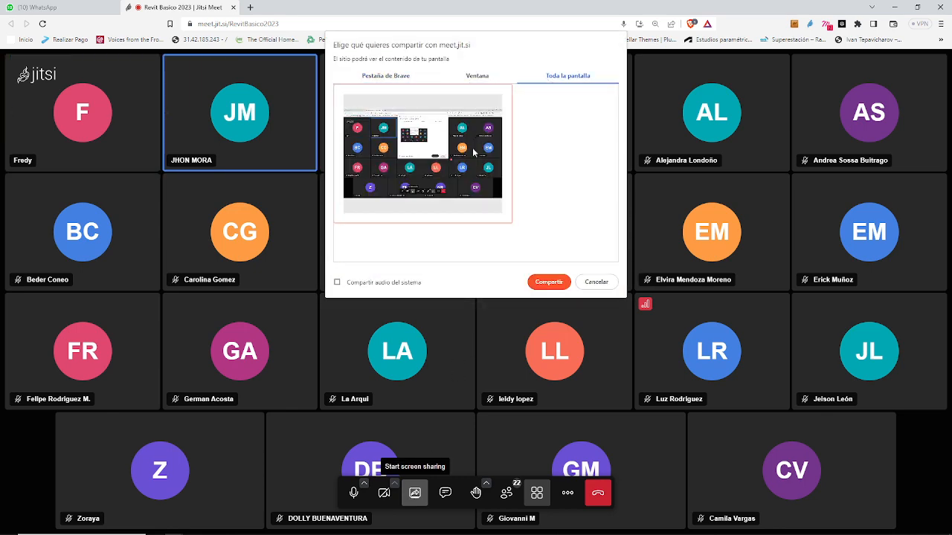
click(549, 282)
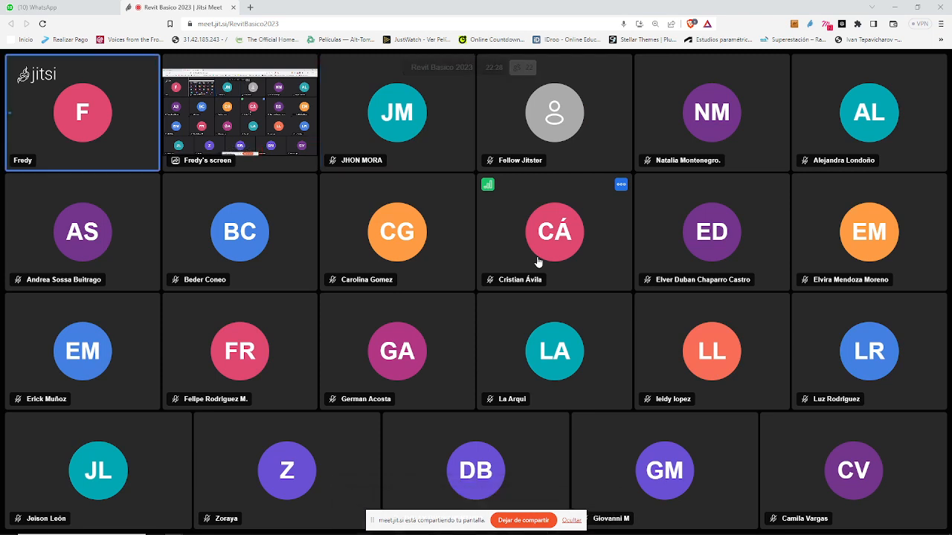
click(571, 521)
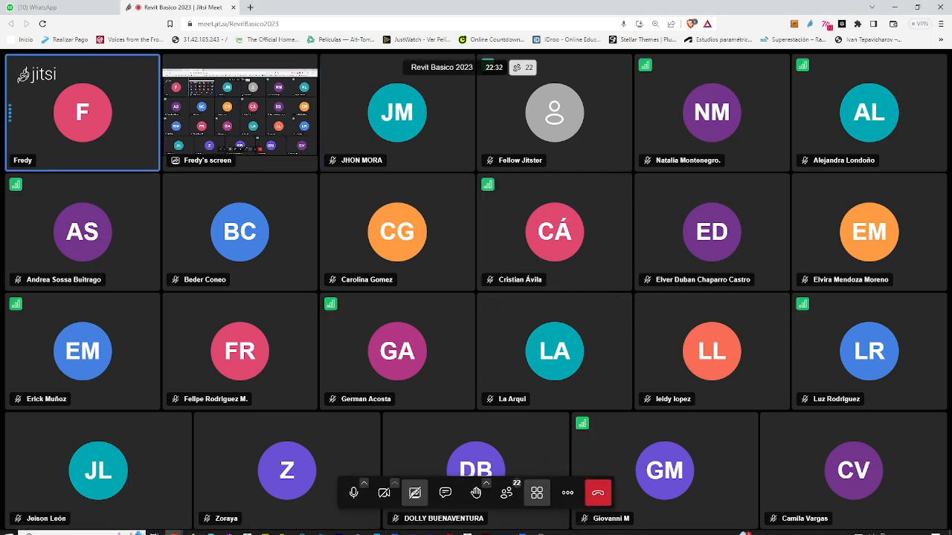
Switch to Revit and examine the Nivel 1 floor plan of CasaColonial, including the 80 x 210 cm single-leaf door
mouse_move(504, 533)
click(521, 508)
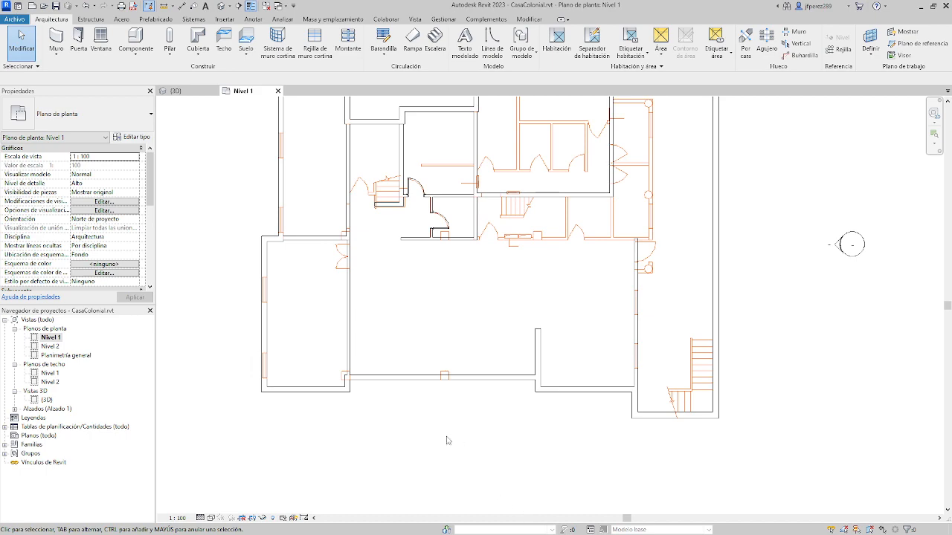
middle_drag(479, 302, 490, 357)
scroll(449, 280, up, 5)
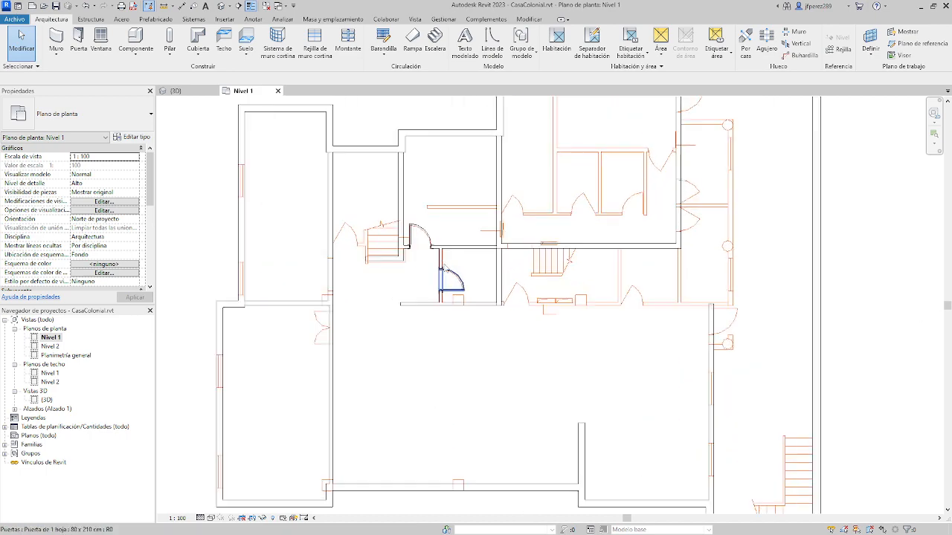
scroll(451, 278, down, 8)
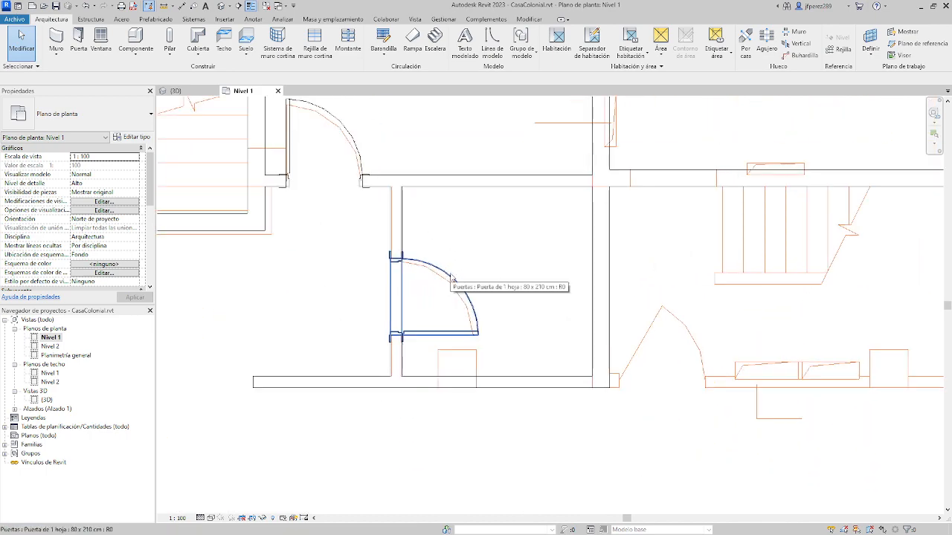
scroll(448, 280, up, 2)
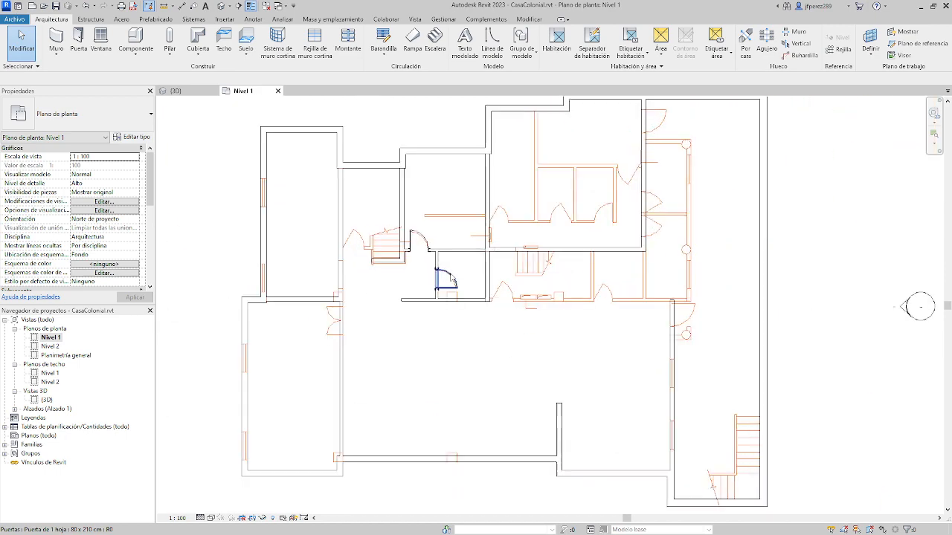
scroll(445, 307, down, 1)
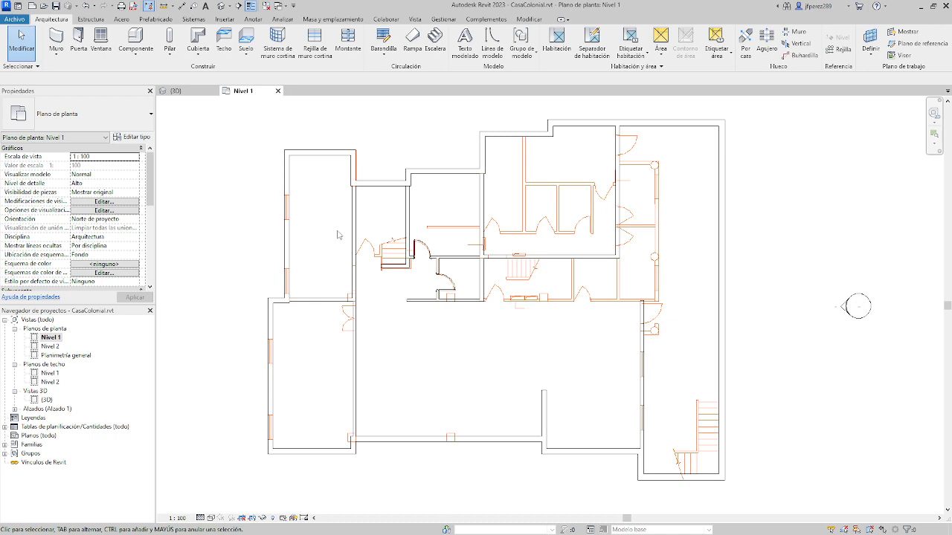
Create a new project from the architectural template (Plantilla arquitectónica)
click(32, 7)
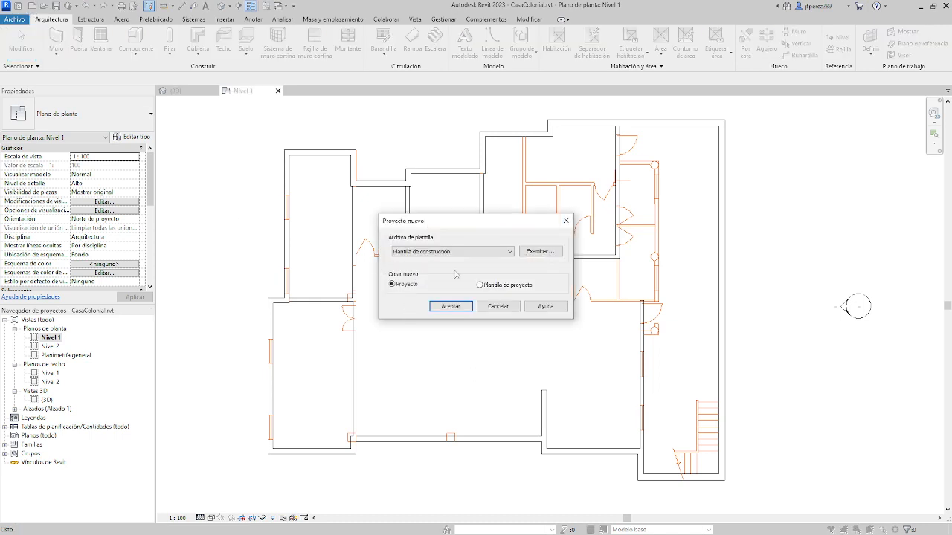
click(491, 251)
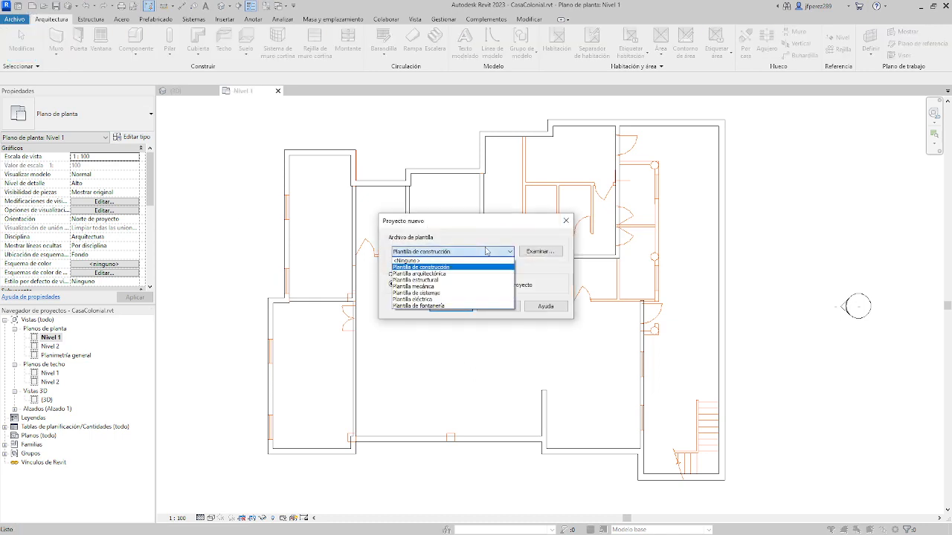
click(429, 274)
click(461, 307)
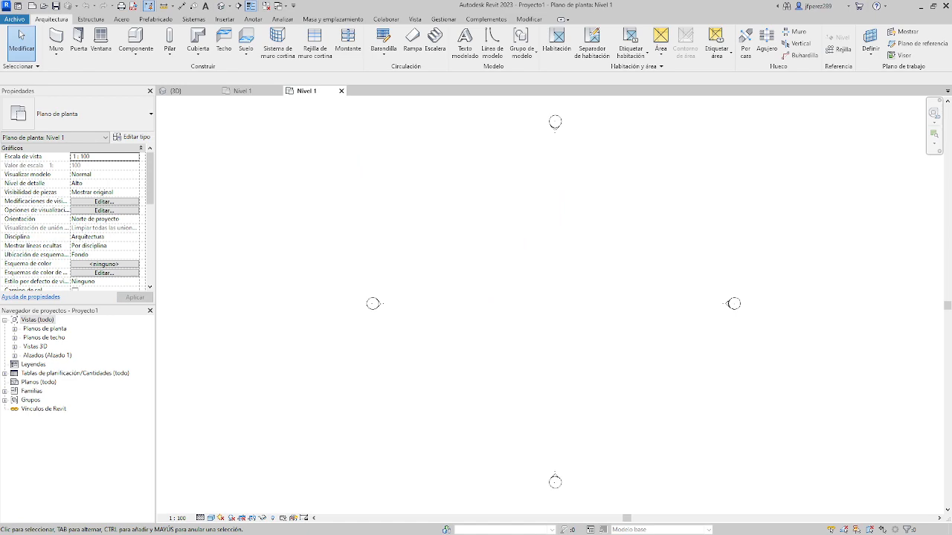
key(alt+Tab)
key(alt+Tab)
key(alt+Tab)
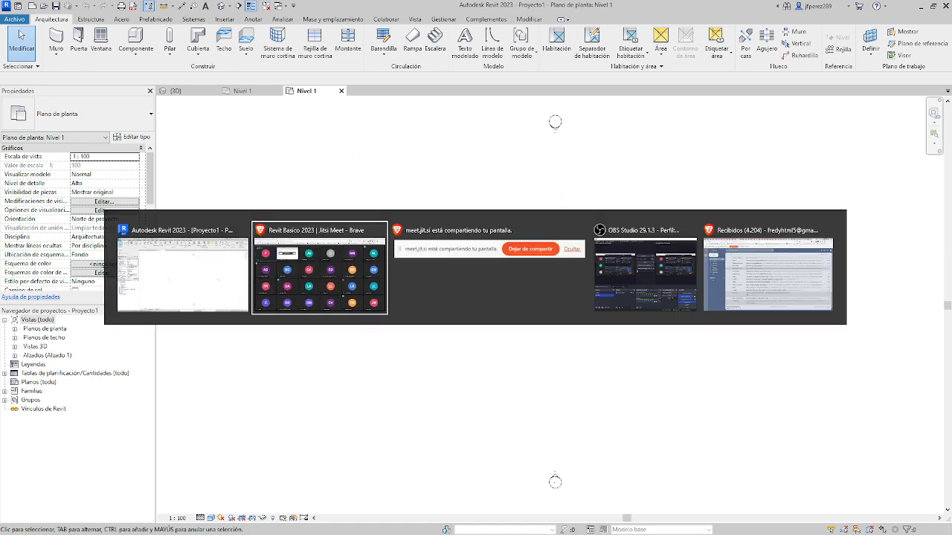
key(alt+Tab)
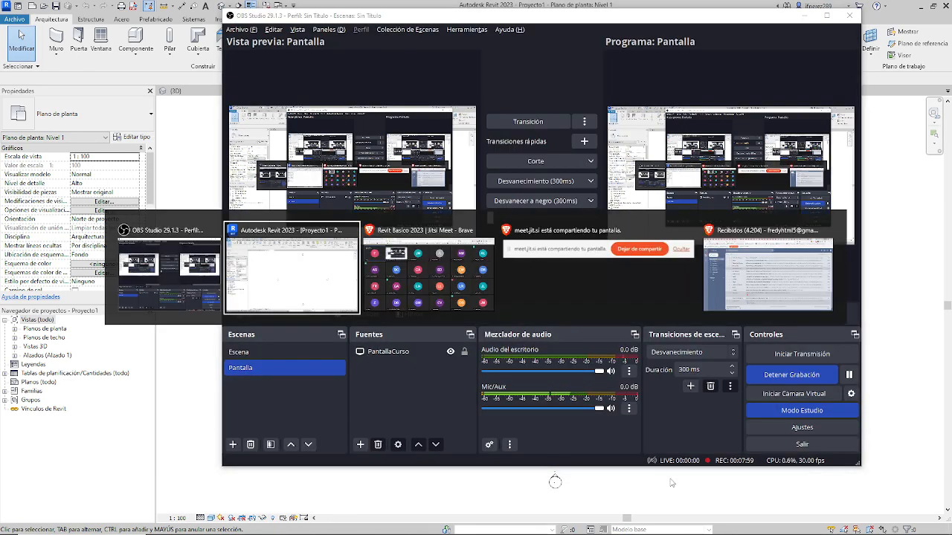
key(alt+Tab)
key(alt+Tab)
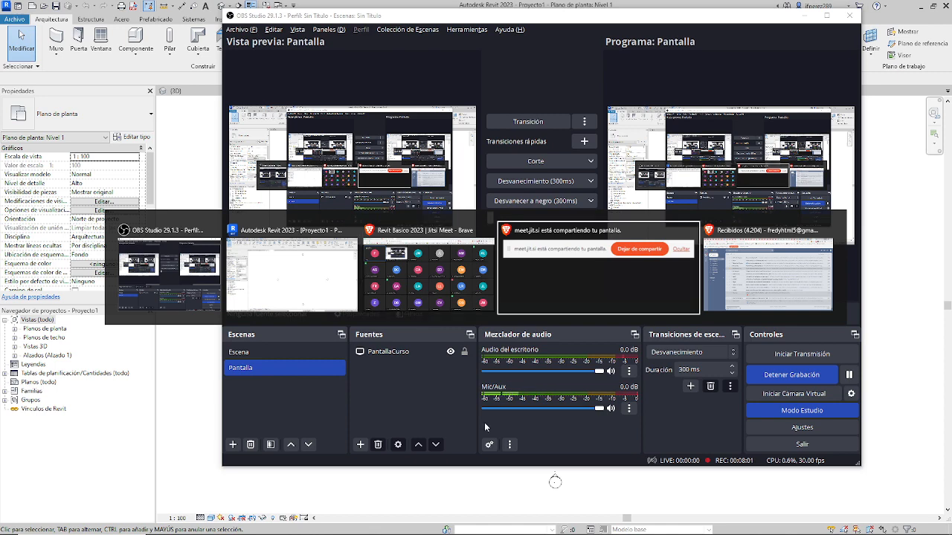
click(330, 300)
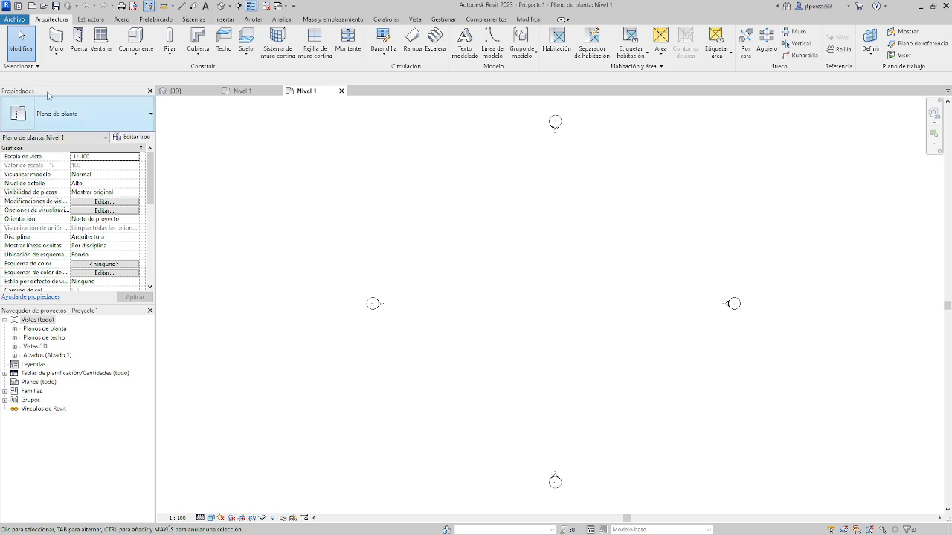
Draw a horizontal wall of type Partición con capa de yeso on Nivel 1, 15 m long, magnifying the screen while entering its length
click(56, 39)
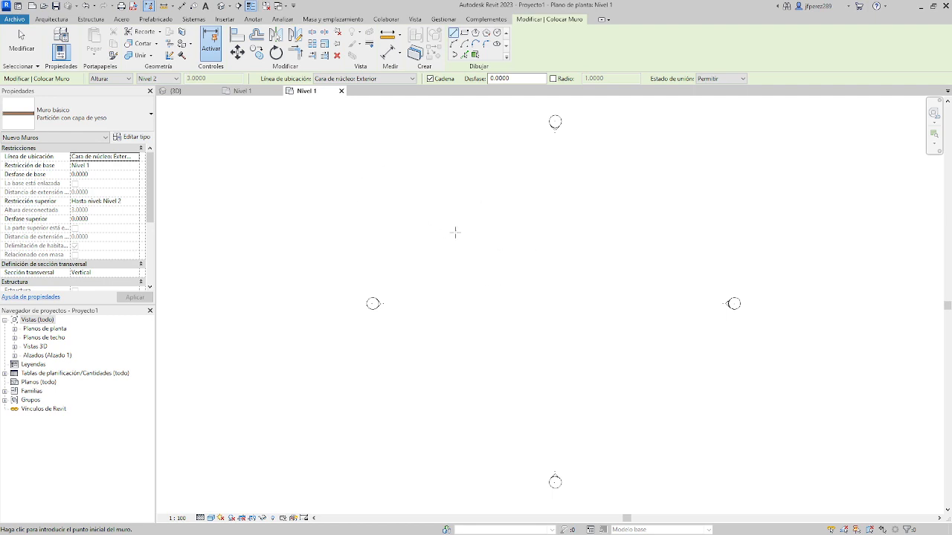
click(461, 239)
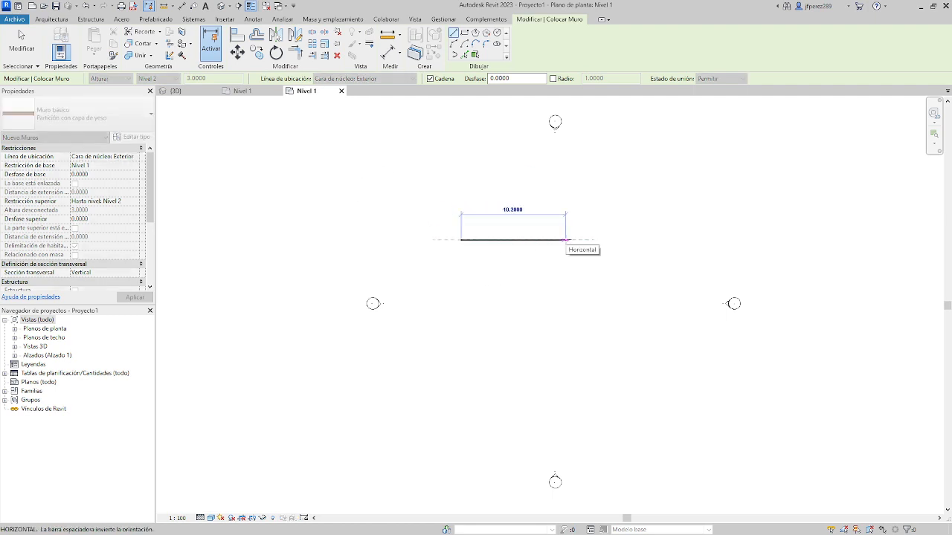
scroll(565, 240, up, 3)
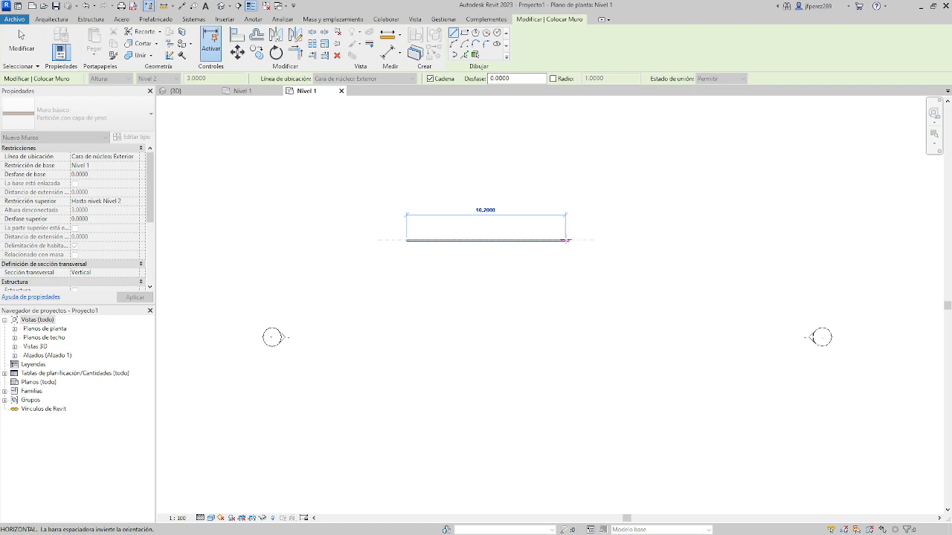
key(super+plus)
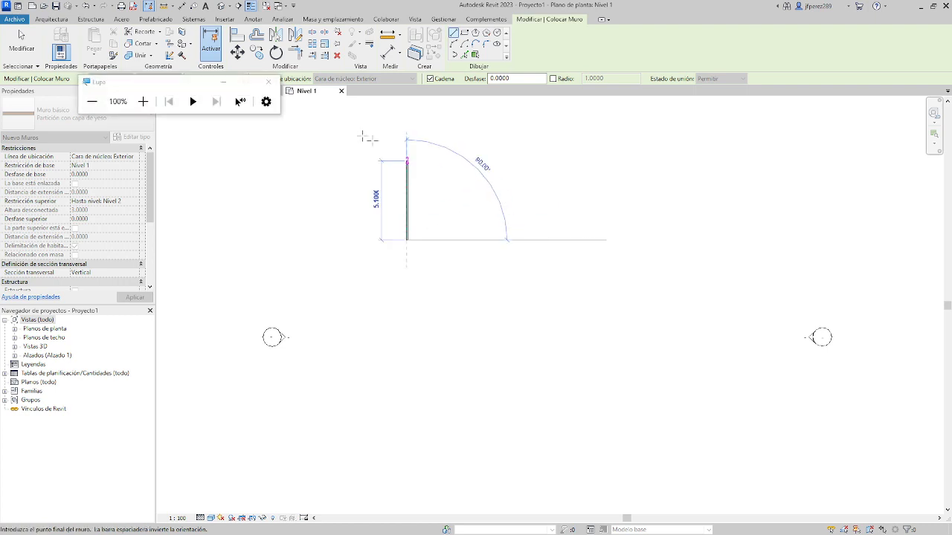
click(223, 82)
key(super+plus)
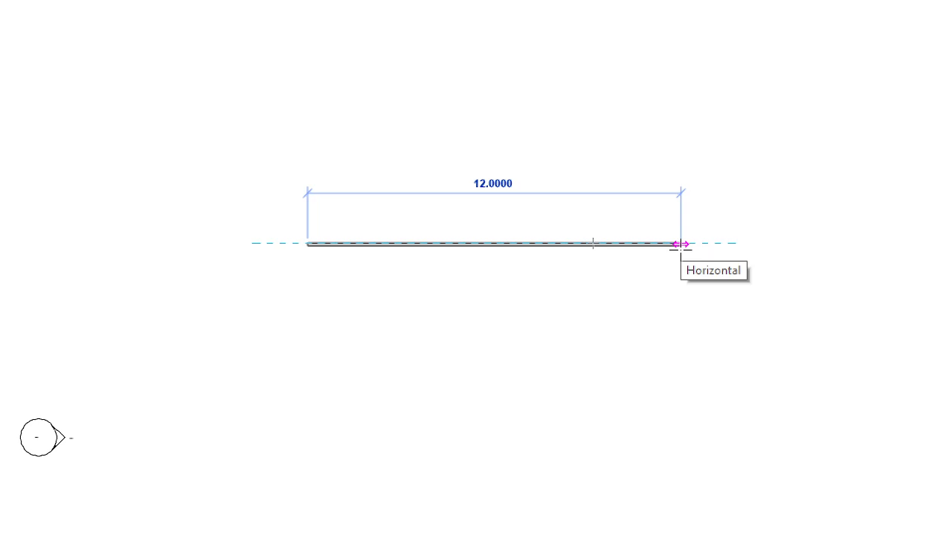
text(15)
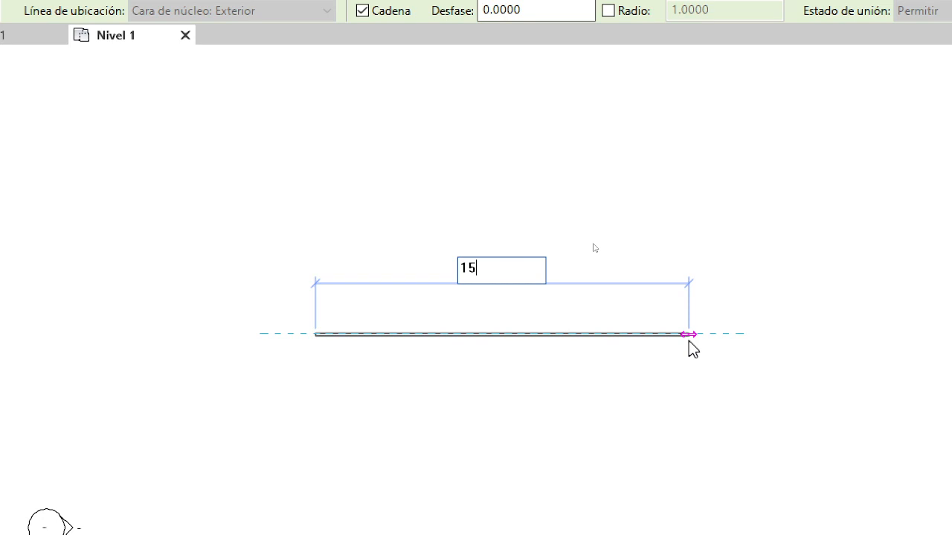
key(Return)
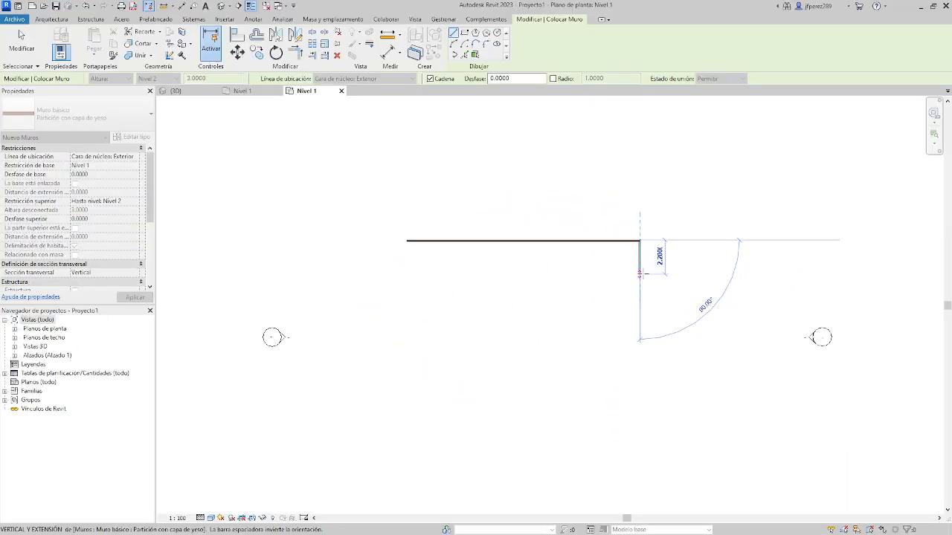
Continue the wall chain from the right end about 4.8 m down, then with shorter segments left and up, and end the wall command
scroll(613, 233, up, 3)
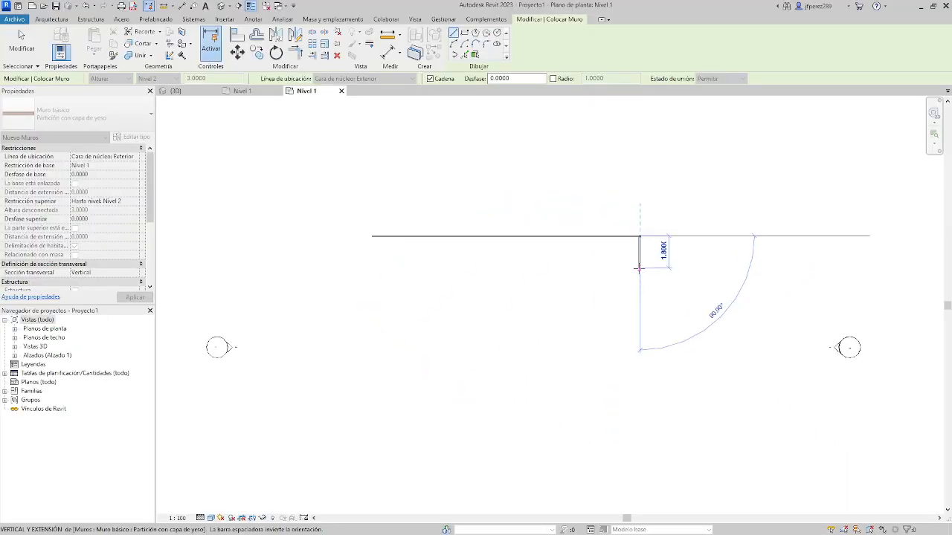
scroll(638, 267, up, 2)
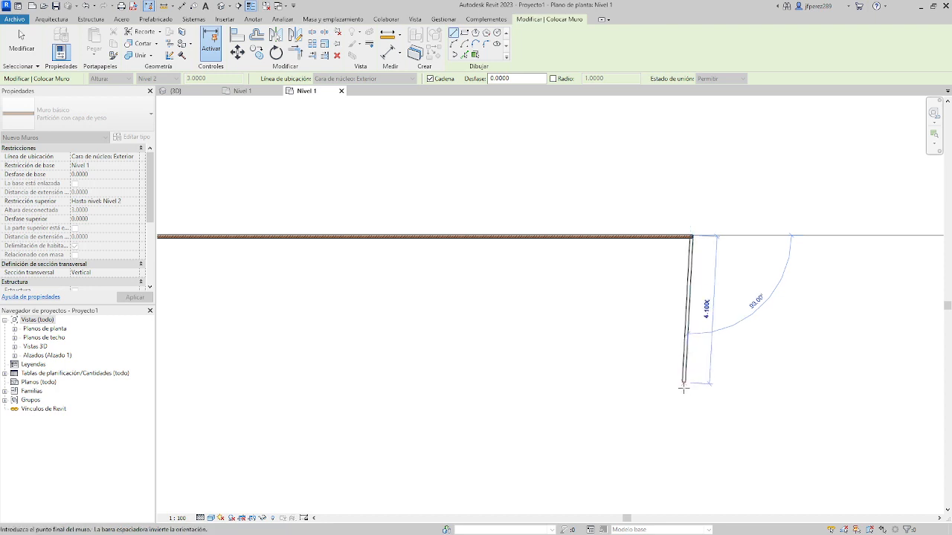
click(690, 408)
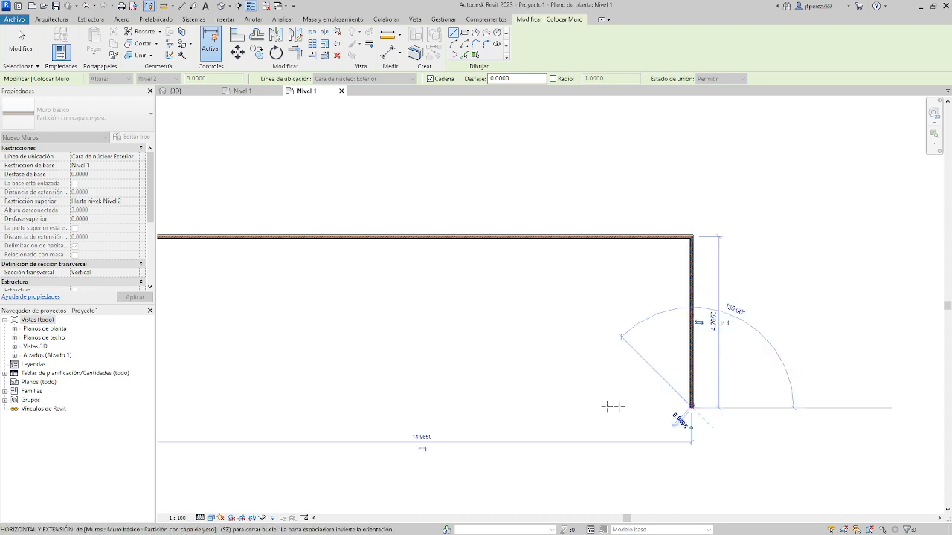
click(571, 408)
click(571, 326)
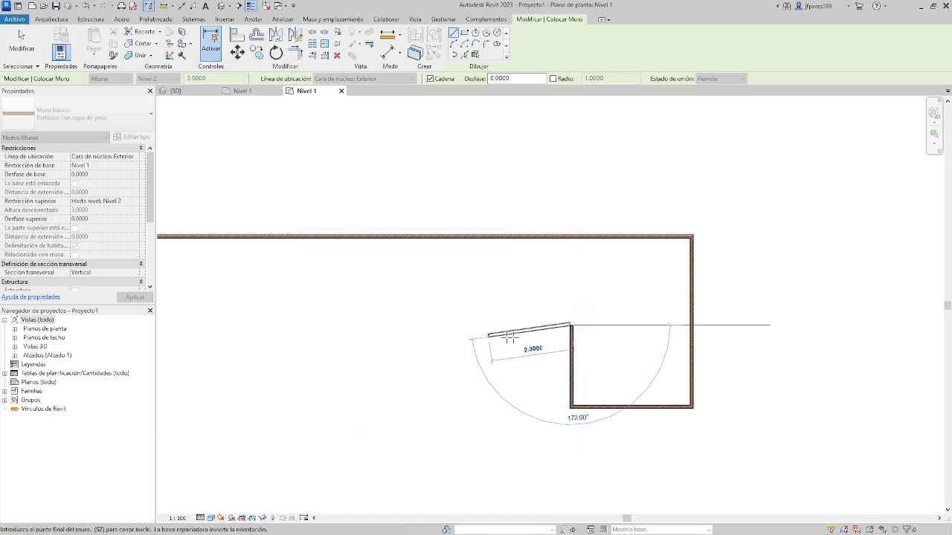
key(Escape)
key(Escape)
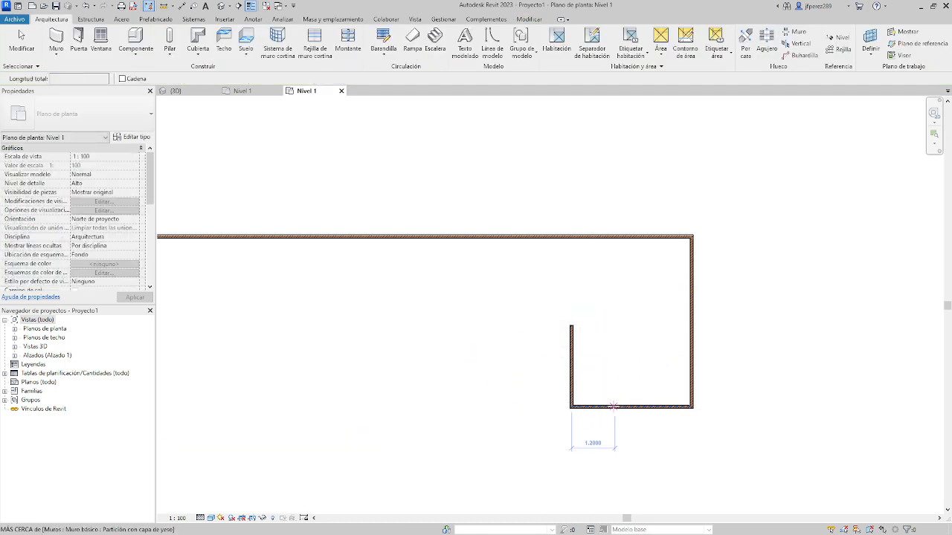
scroll(617, 407, up, 2)
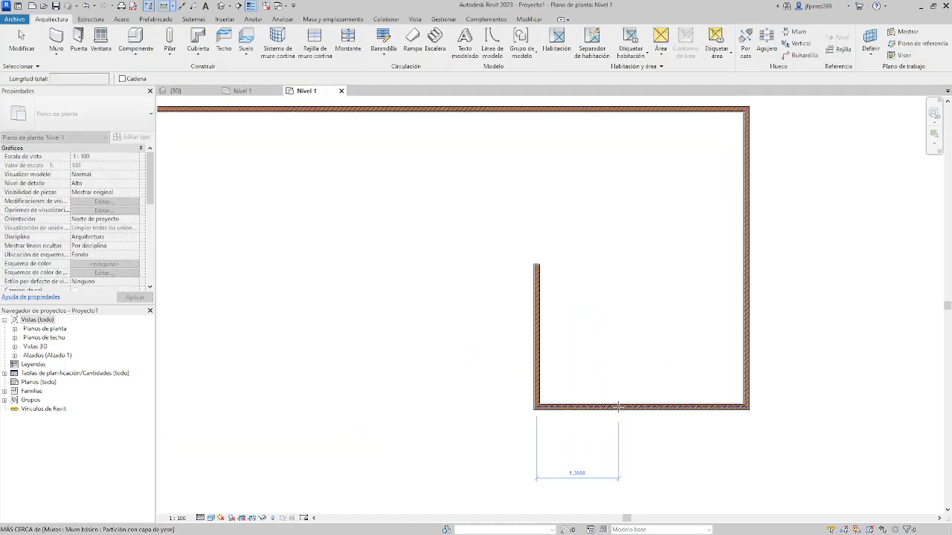
click(618, 407)
scroll(624, 344, down, 2)
click(622, 420)
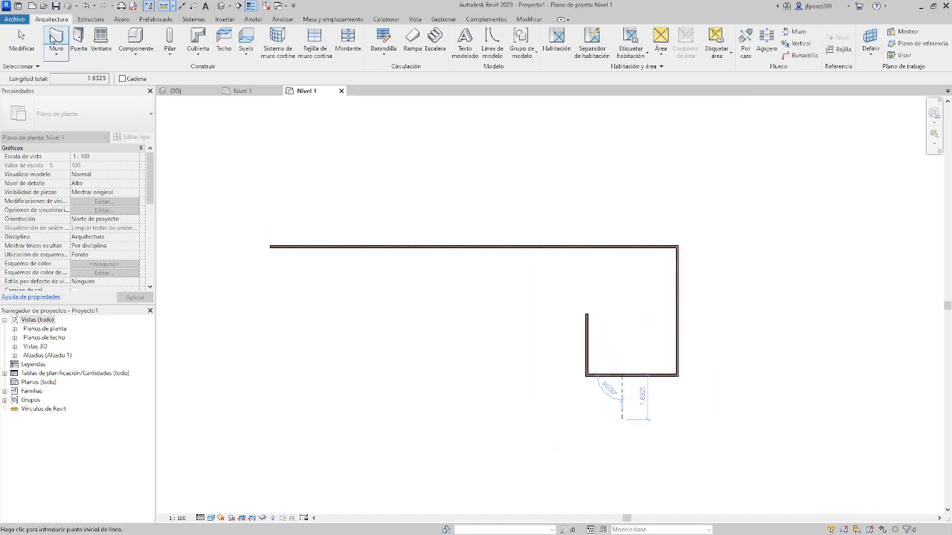
Start a wall chain at the small room's bottom wall, going a short way down and about 6.1 m left
click(55, 39)
scroll(624, 377, up, 3)
scroll(625, 377, up, 2)
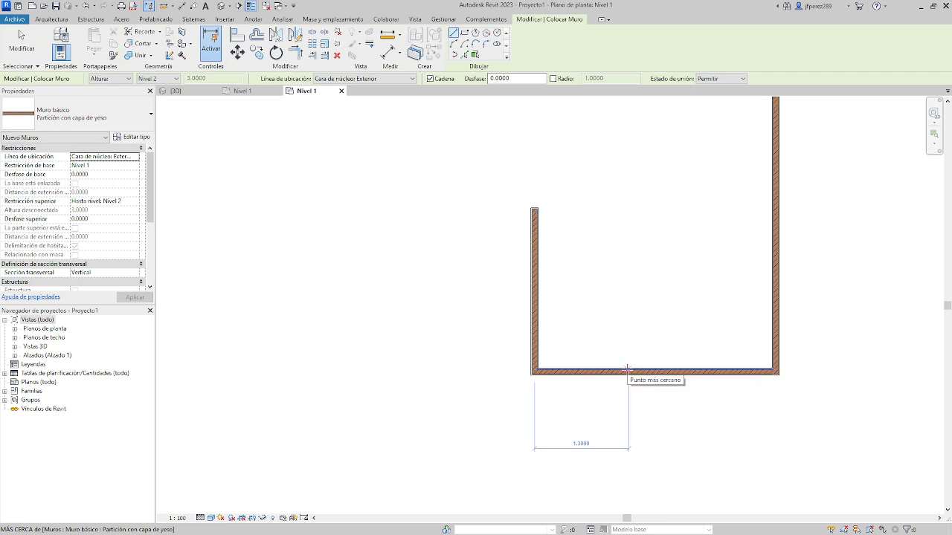
click(628, 375)
scroll(629, 401, down, 2)
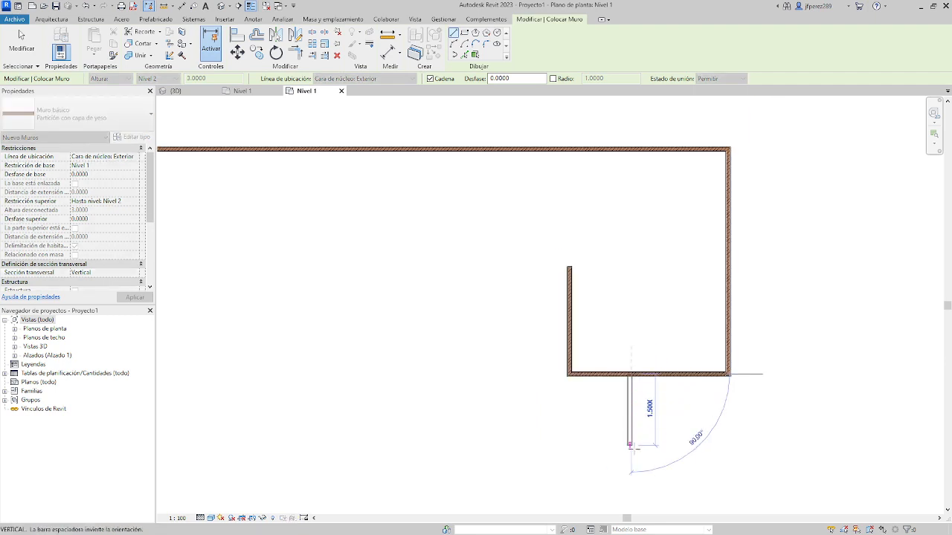
click(629, 456)
scroll(506, 414, down, 2)
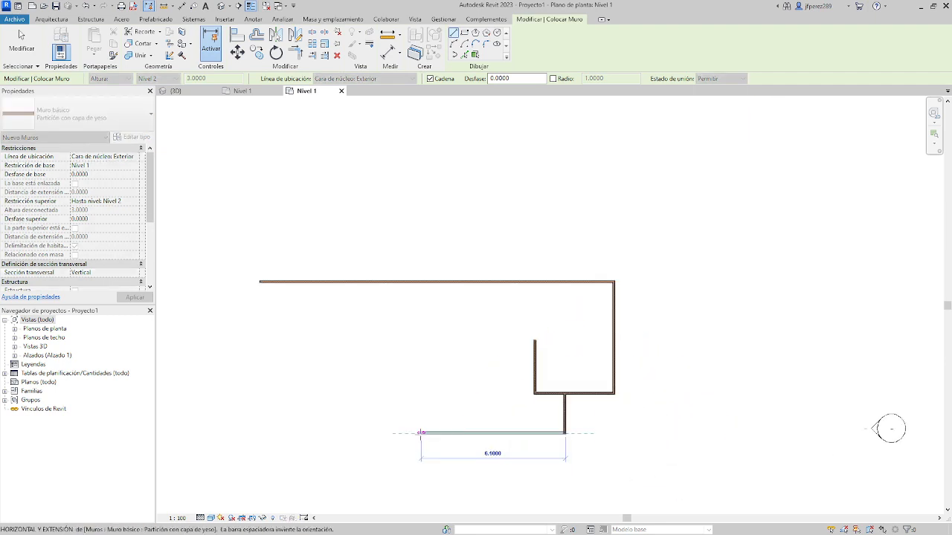
click(421, 432)
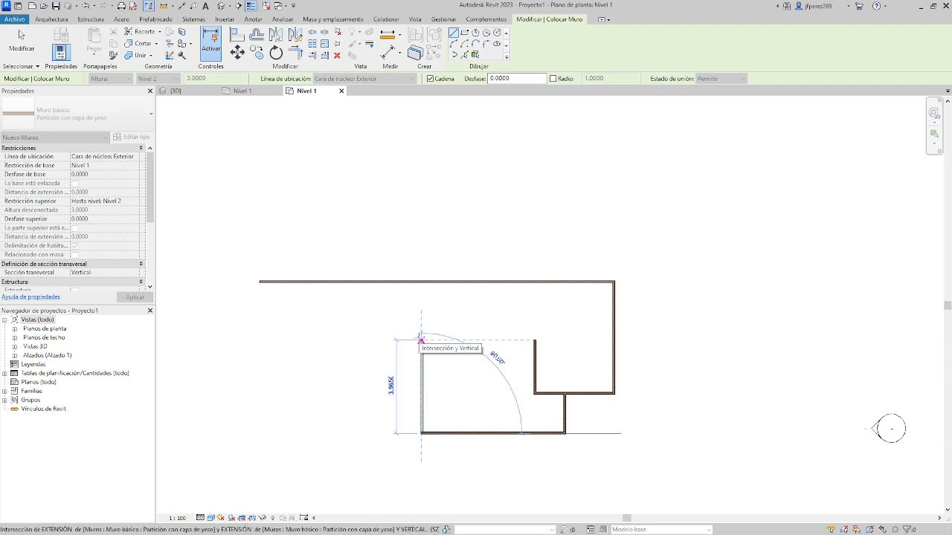
Continue the wall chain about 3.97 m up, left until aligned with the top wall's left end, and close it there
click(421, 340)
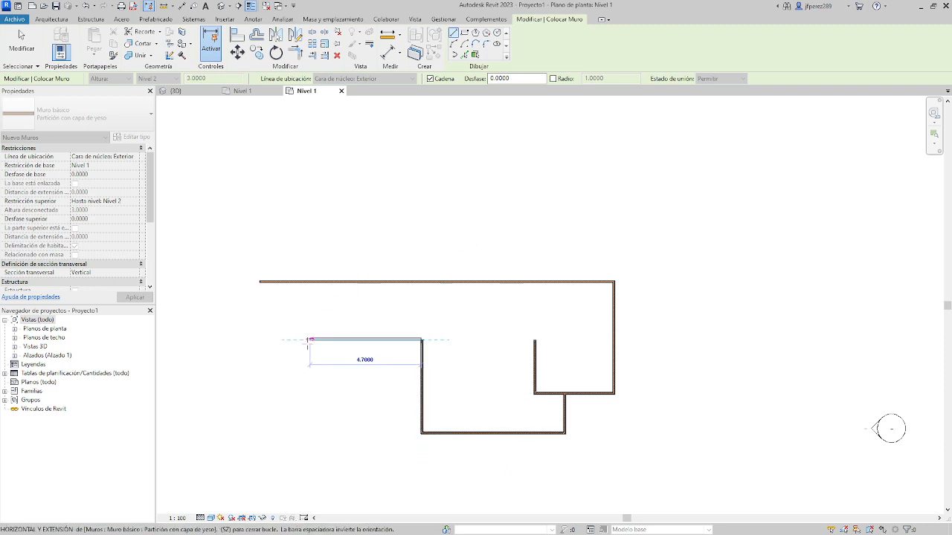
click(259, 340)
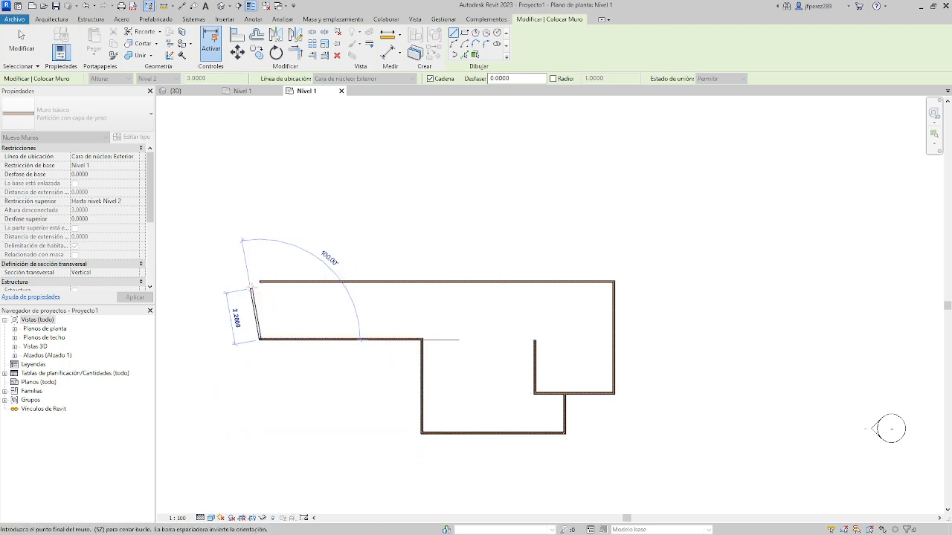
click(260, 283)
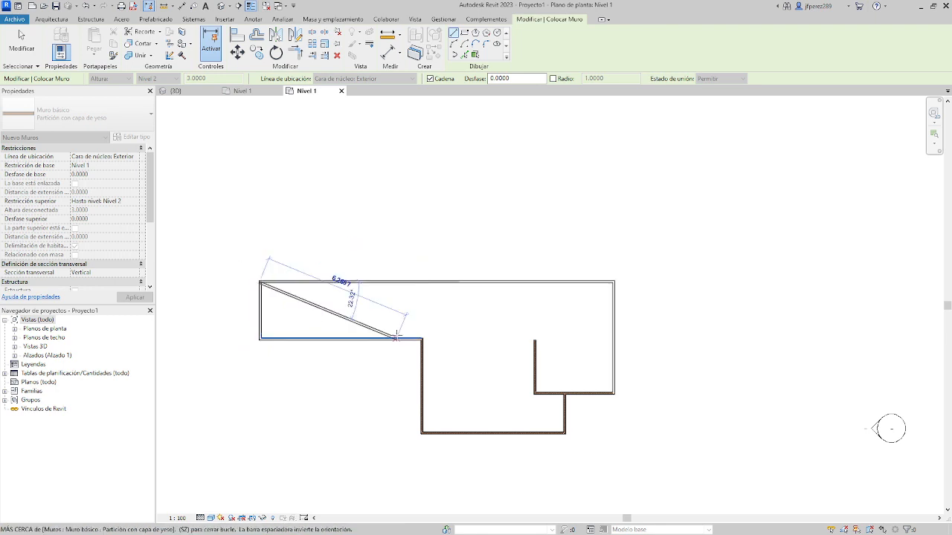
key(Escape)
Change the type of all the drawn walls to Por defecto - 20 cm
middle_drag(348, 334, 441, 264)
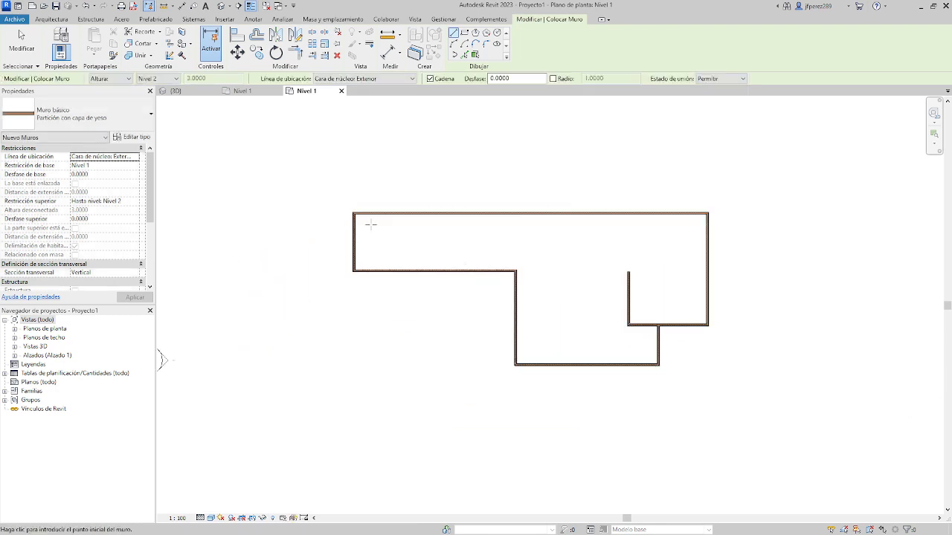
key(Escape)
drag(334, 201, 818, 409)
click(94, 110)
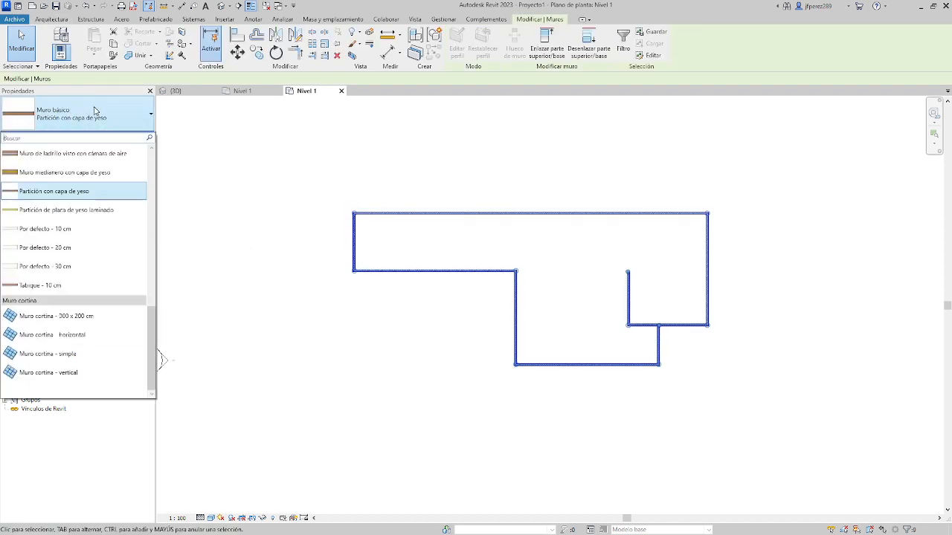
click(91, 250)
click(436, 315)
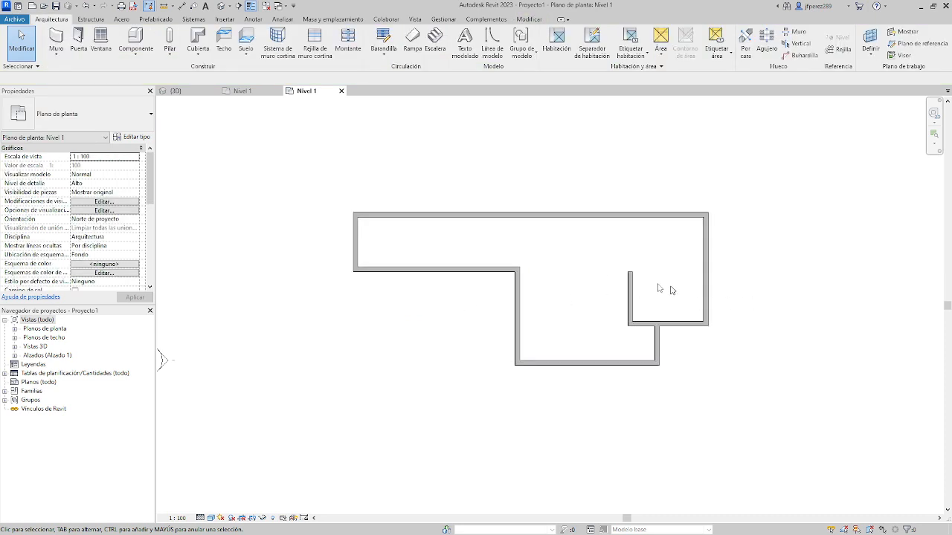
Move the left end wall by setting its temporary dimension to the inner vertical wall to 6 m
scroll(609, 270, up, 3)
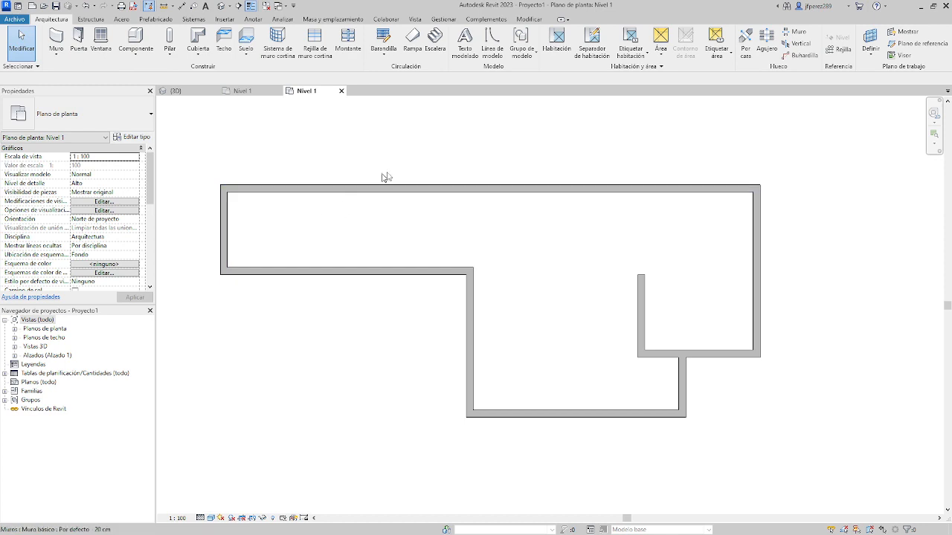
click(225, 218)
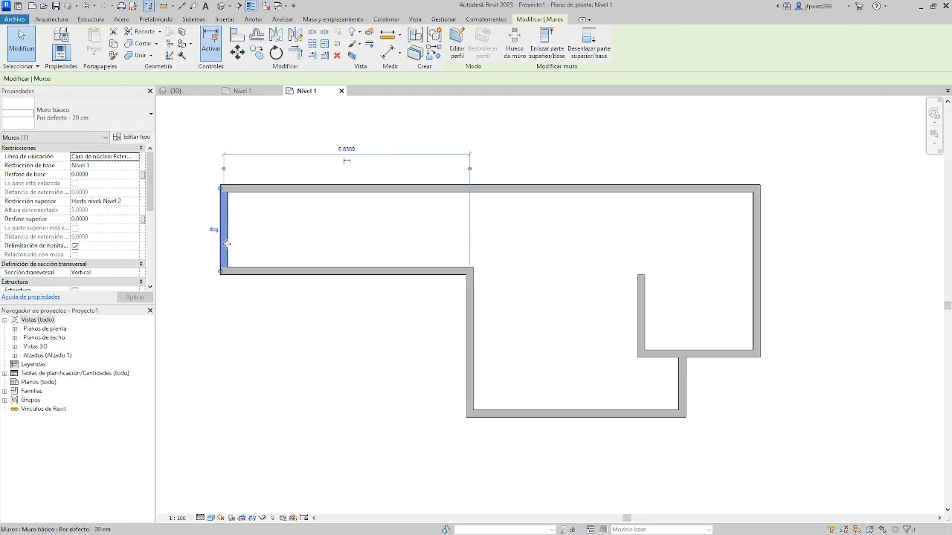
click(351, 151)
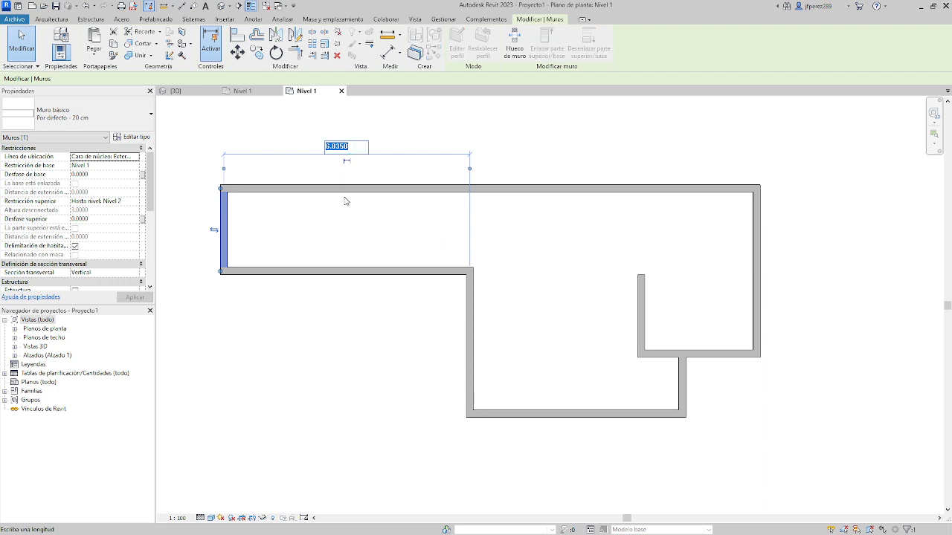
text(60)
key(Return)
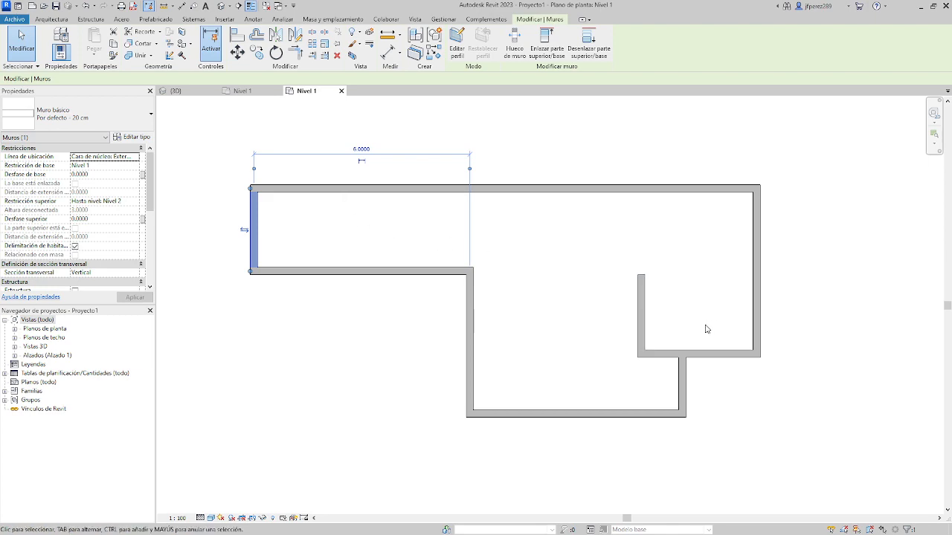
click(530, 288)
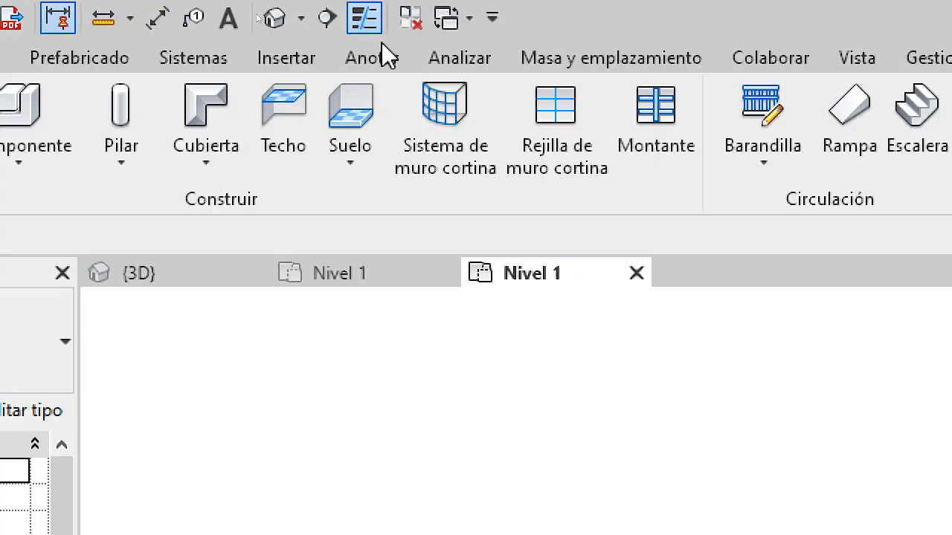
Place a horizontal linear dimension below the plan, from the left end wall's outer corner to the inner vertical wall's left face
click(379, 63)
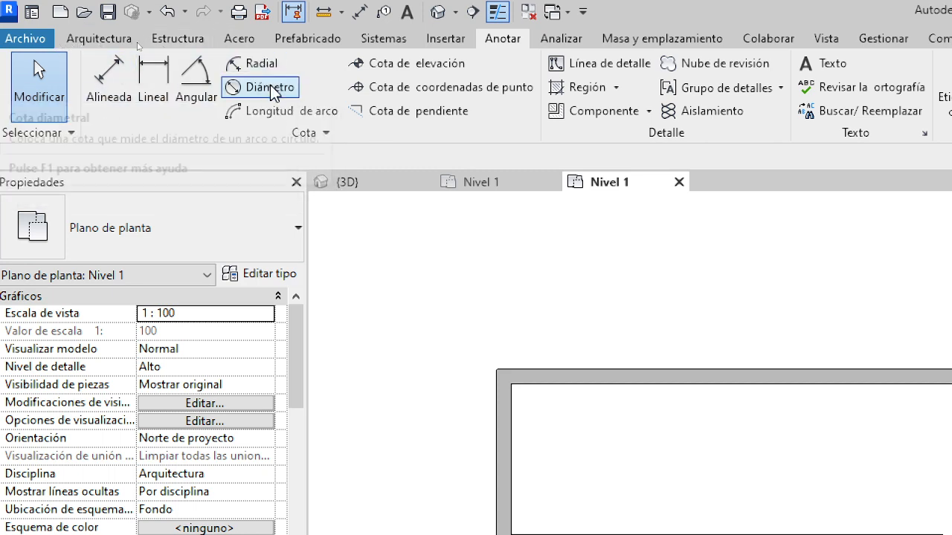
click(325, 134)
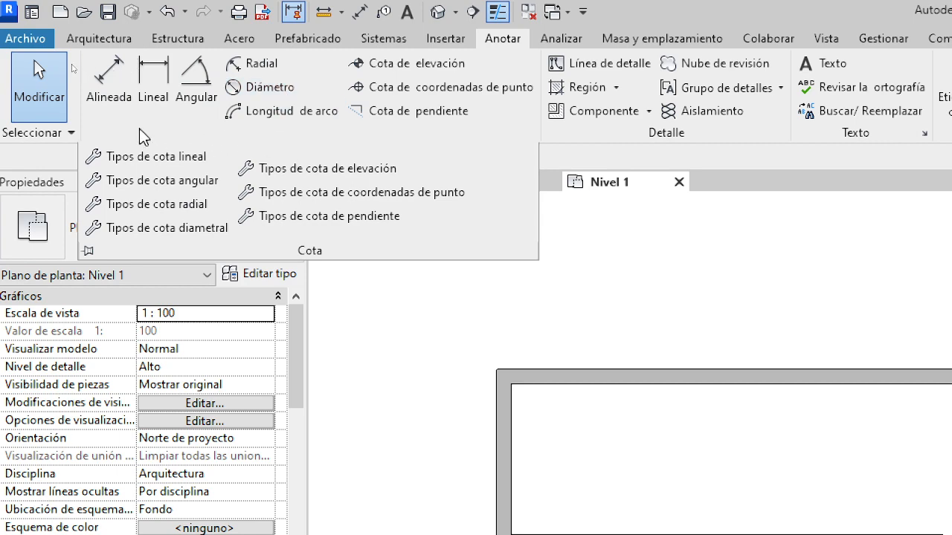
click(154, 84)
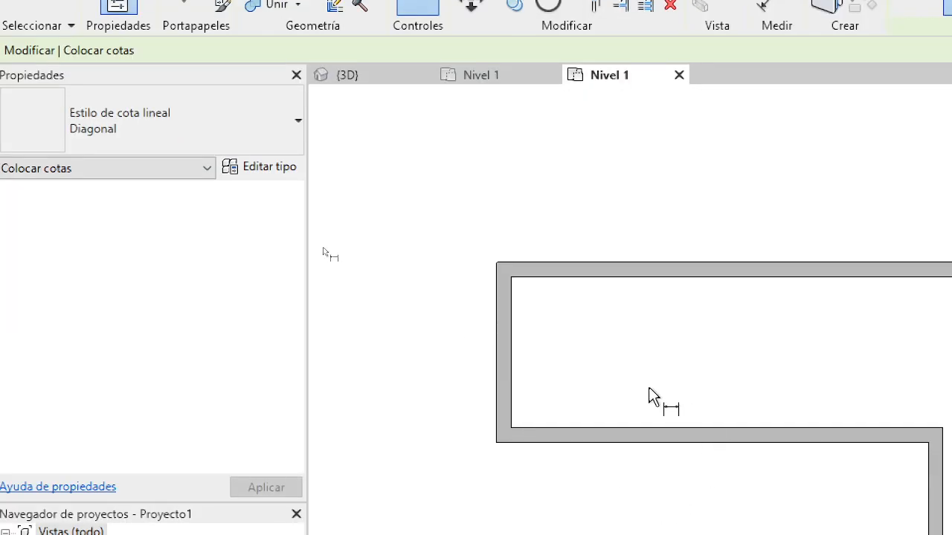
click(497, 375)
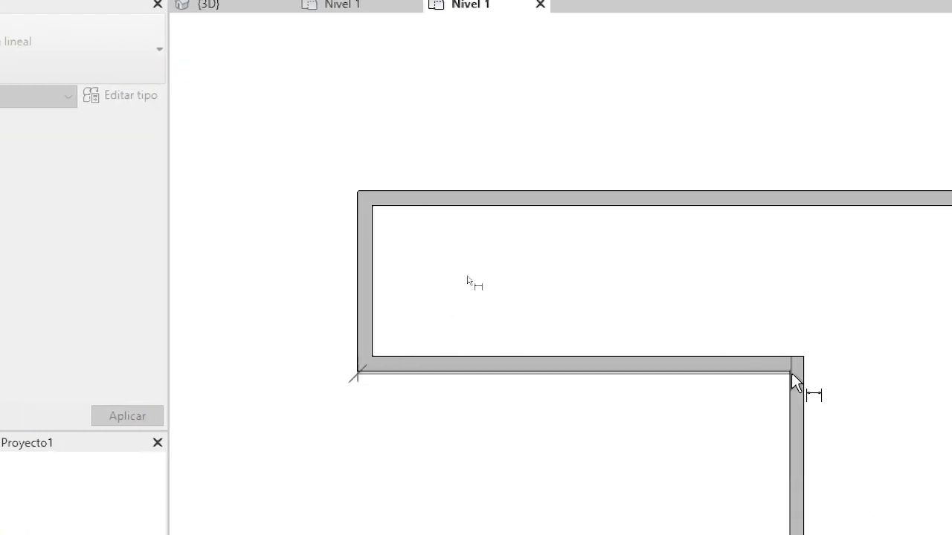
click(791, 372)
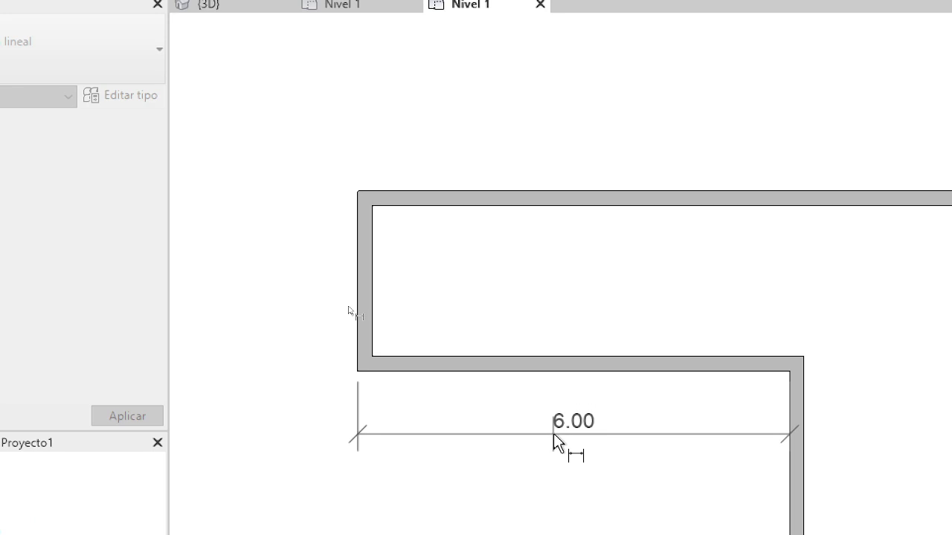
scroll(552, 433, down, 2)
middle_drag(563, 382, 512, 209)
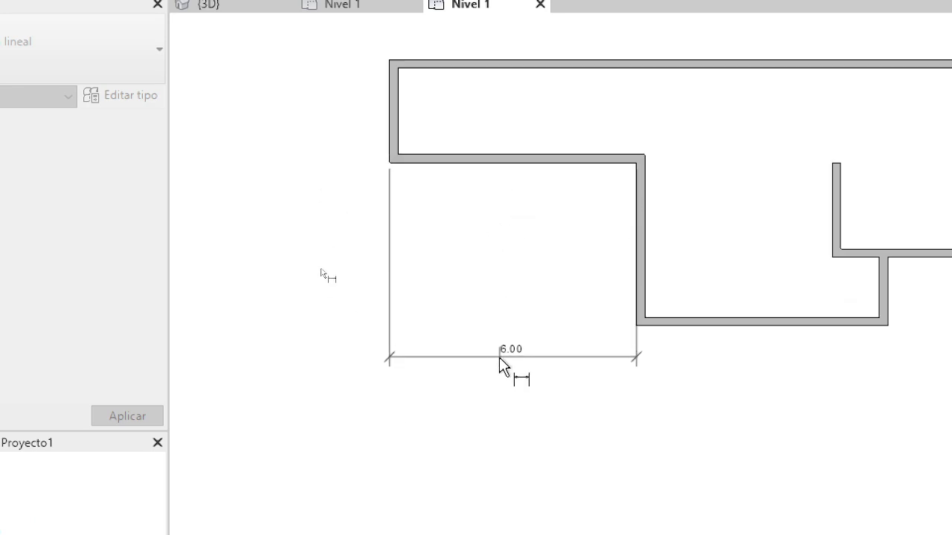
click(513, 376)
key(Escape)
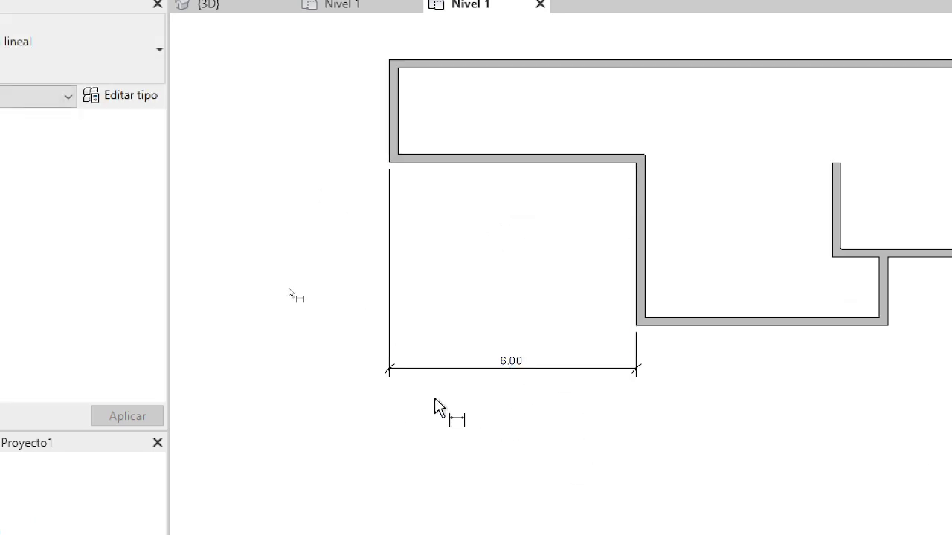
scroll(430, 234, up, 2)
middle_drag(432, 233, 486, 359)
scroll(486, 360, up, 1)
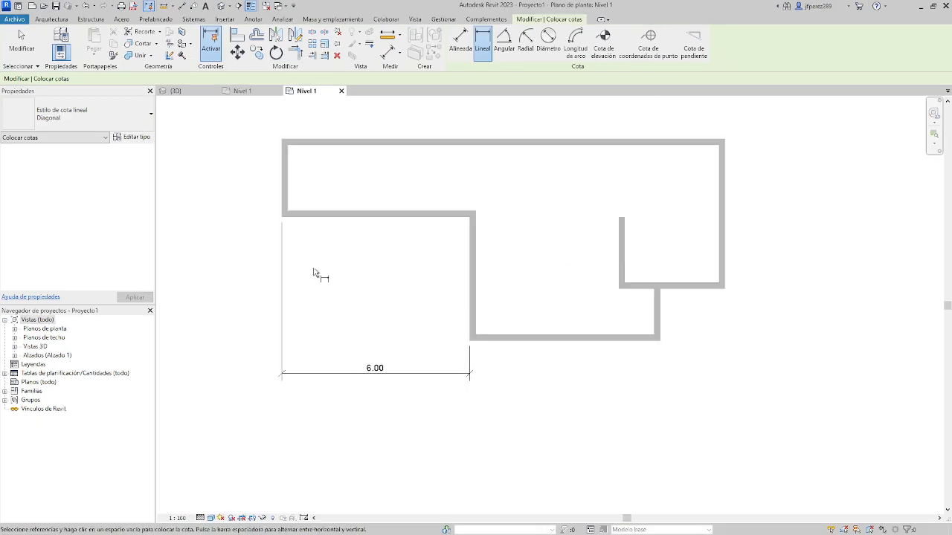
key(Escape)
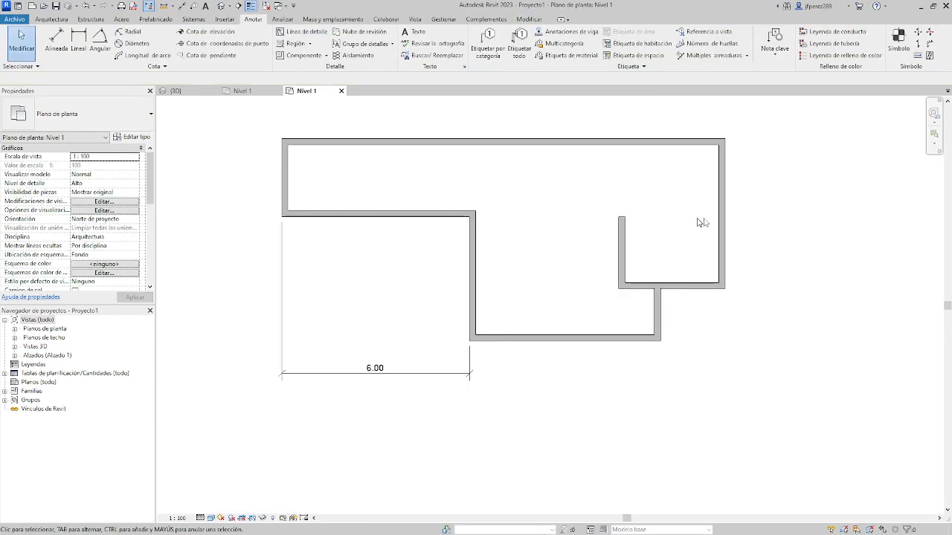
Move the inner vertical wall by setting the permanent linear dimension below the plan to 5 m
click(724, 220)
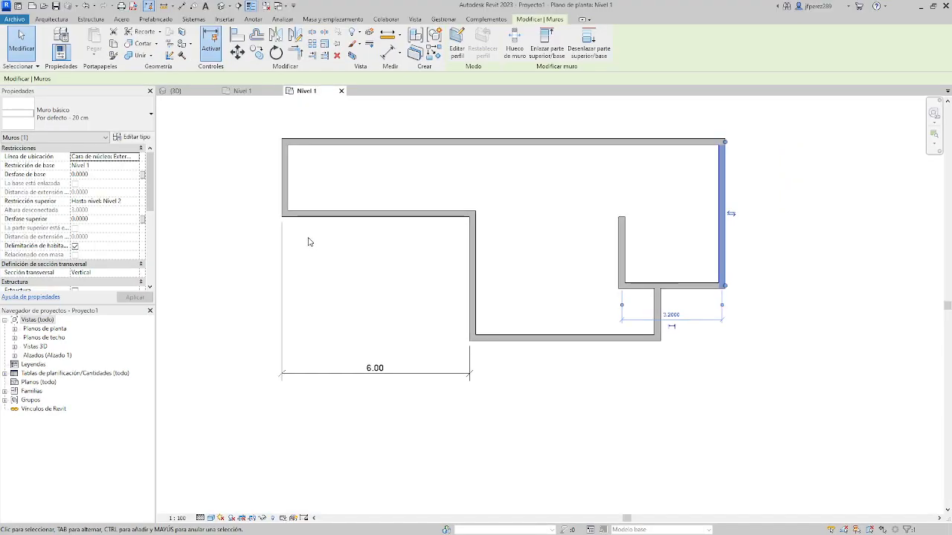
click(399, 379)
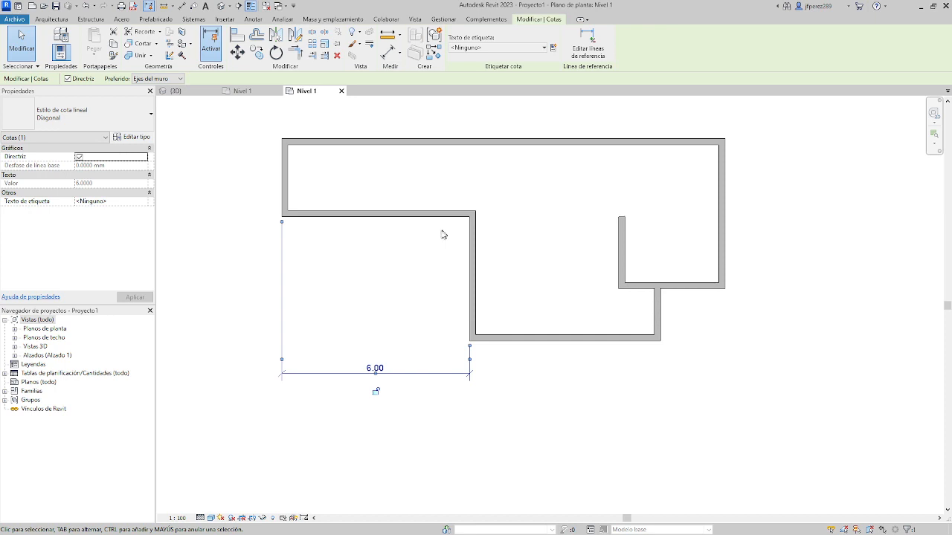
click(405, 256)
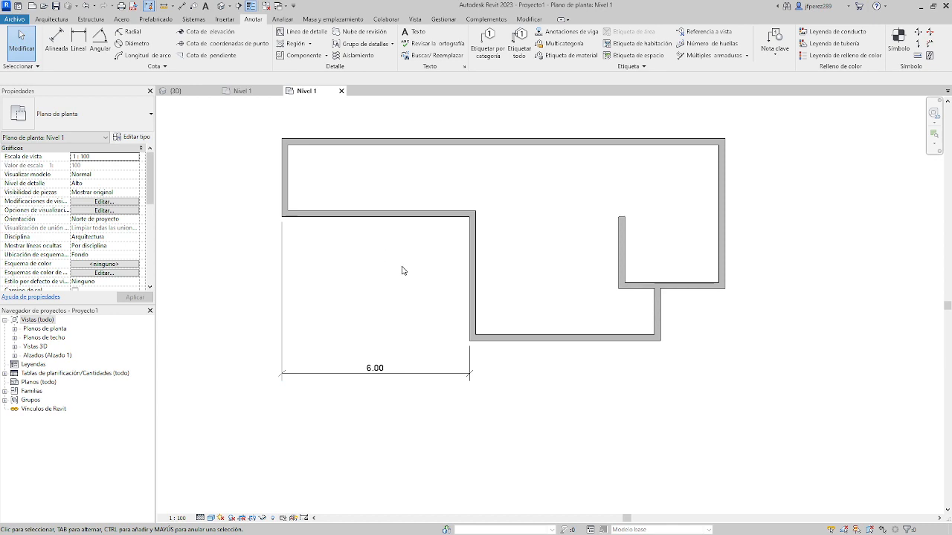
click(476, 272)
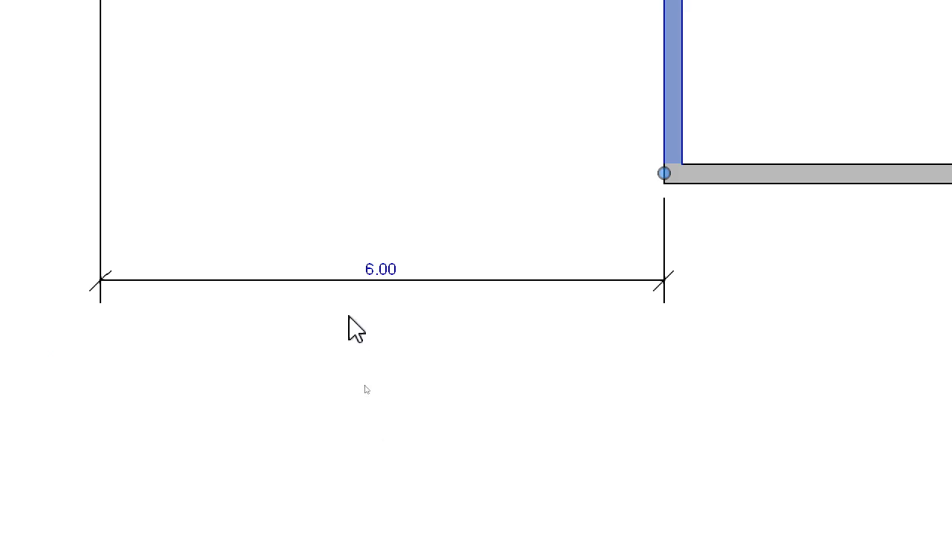
click(394, 332)
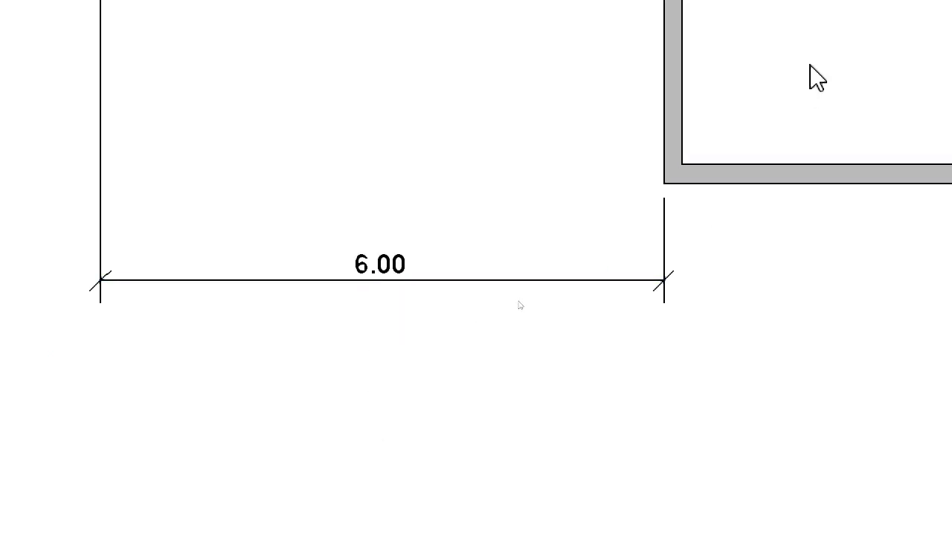
click(685, 108)
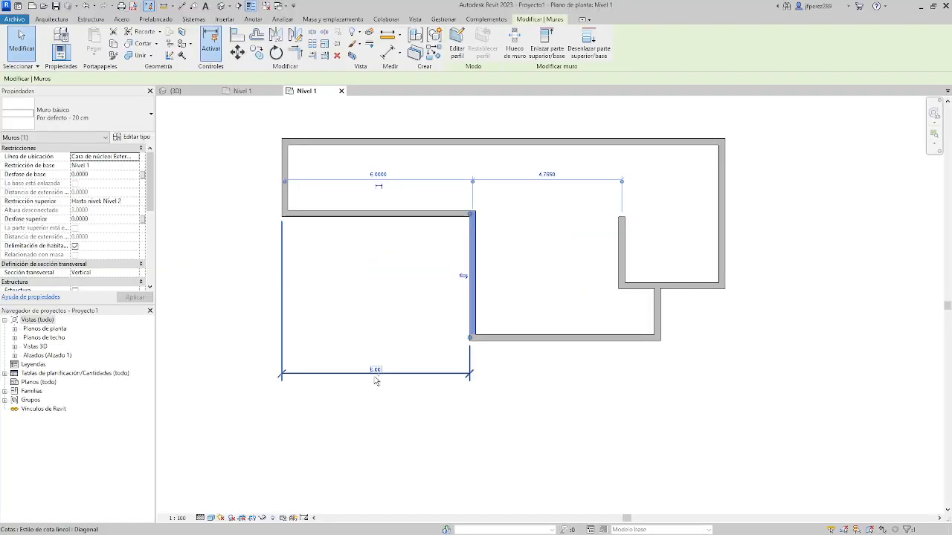
click(382, 270)
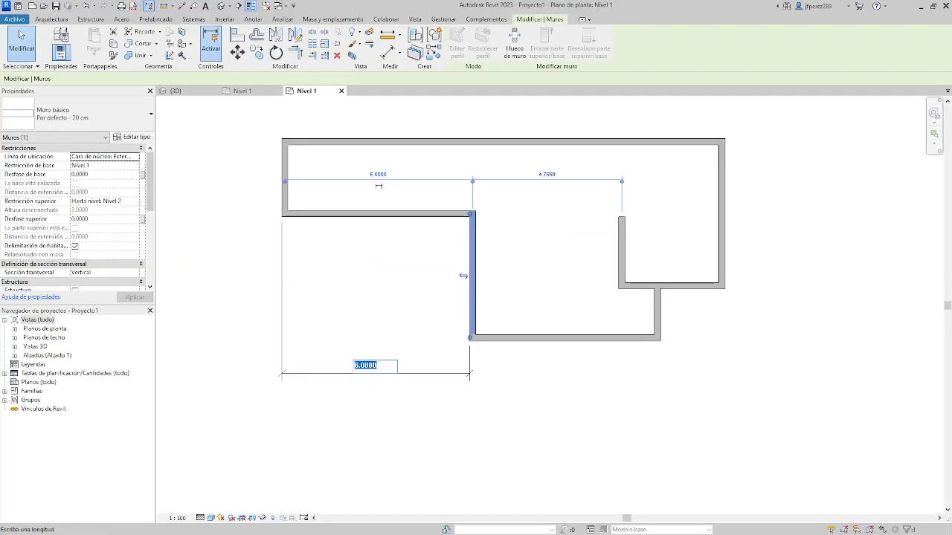
text(5)
key(Return)
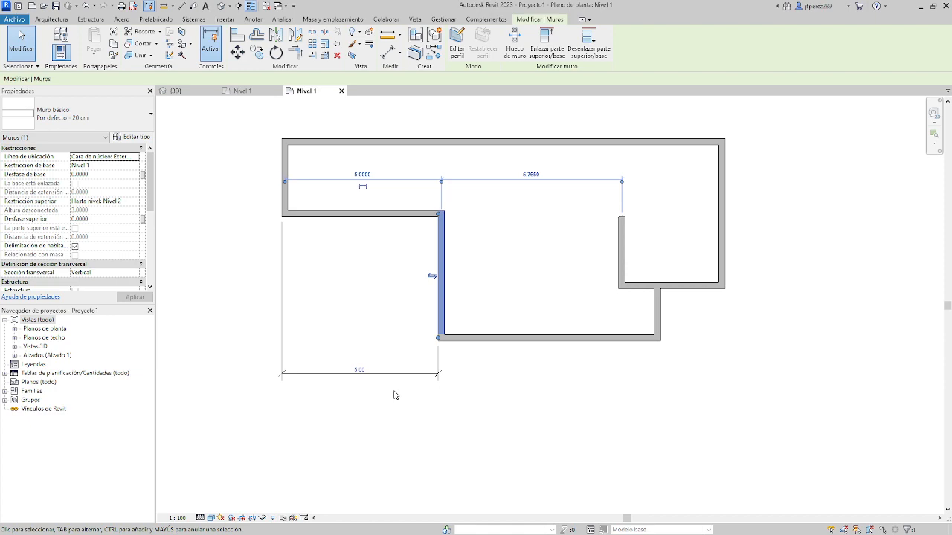
click(320, 295)
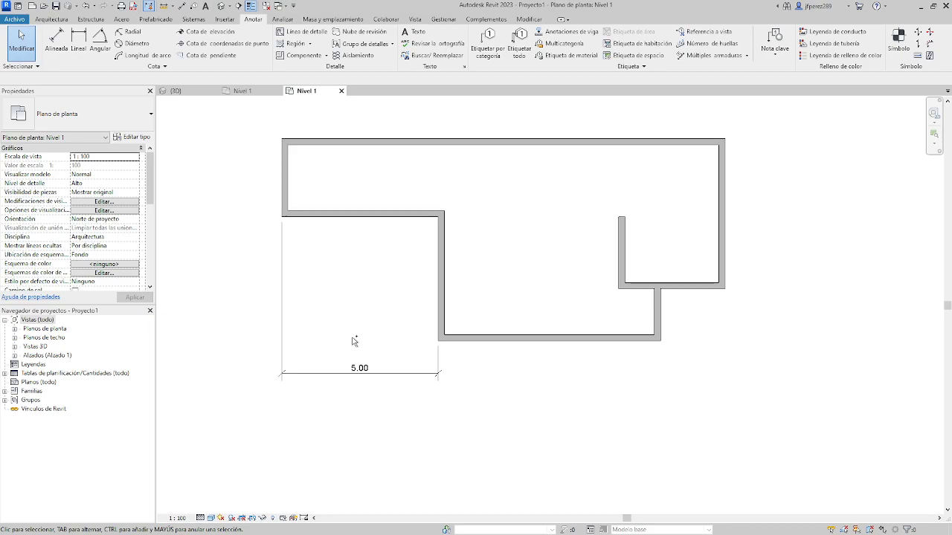
Place a linear dimension below the plan from the inner vertical wall's outer corner to the short lower vertical wall's outer corner, in line with the 5.00 dimension
click(77, 43)
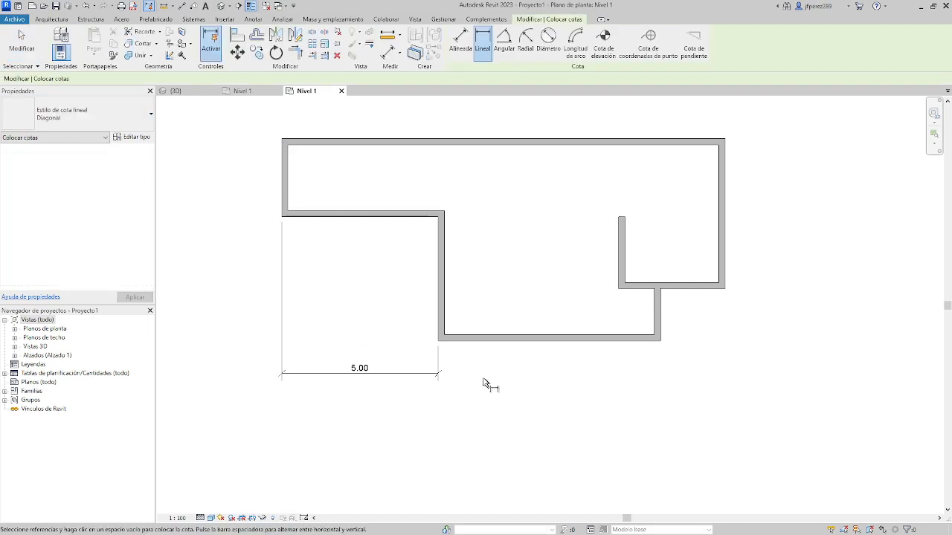
click(439, 344)
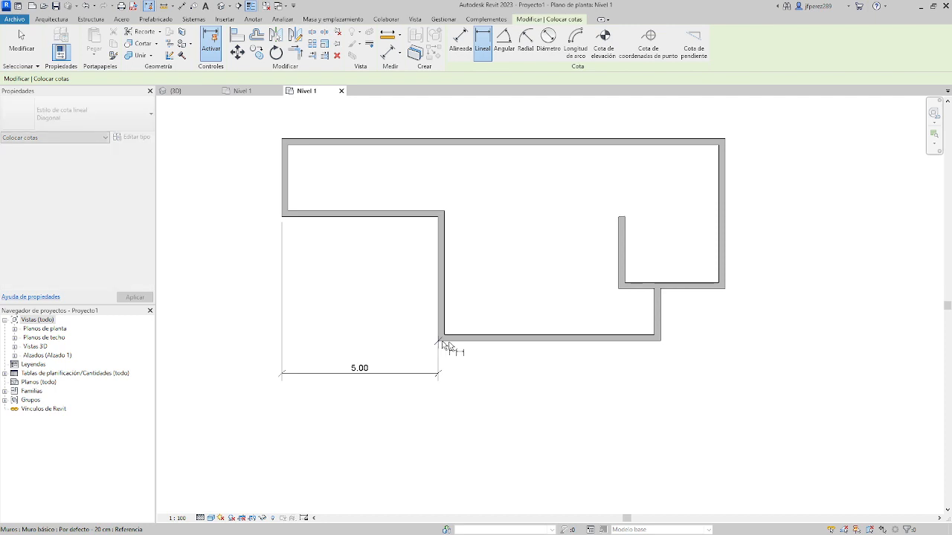
click(661, 345)
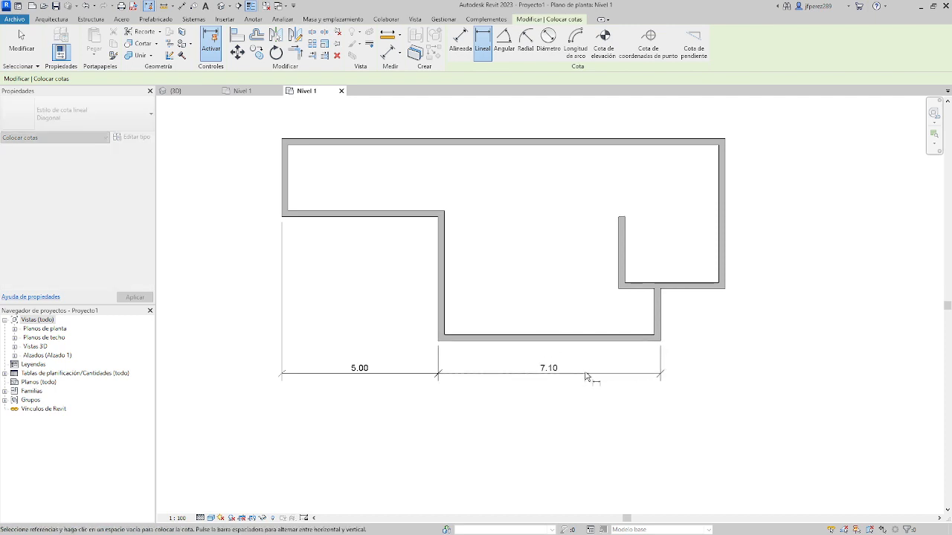
click(621, 375)
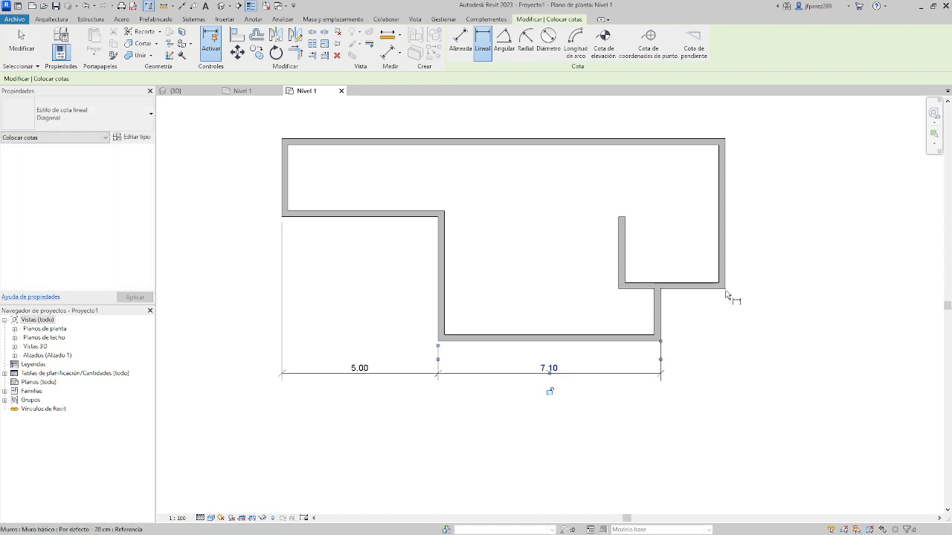
key(Escape)
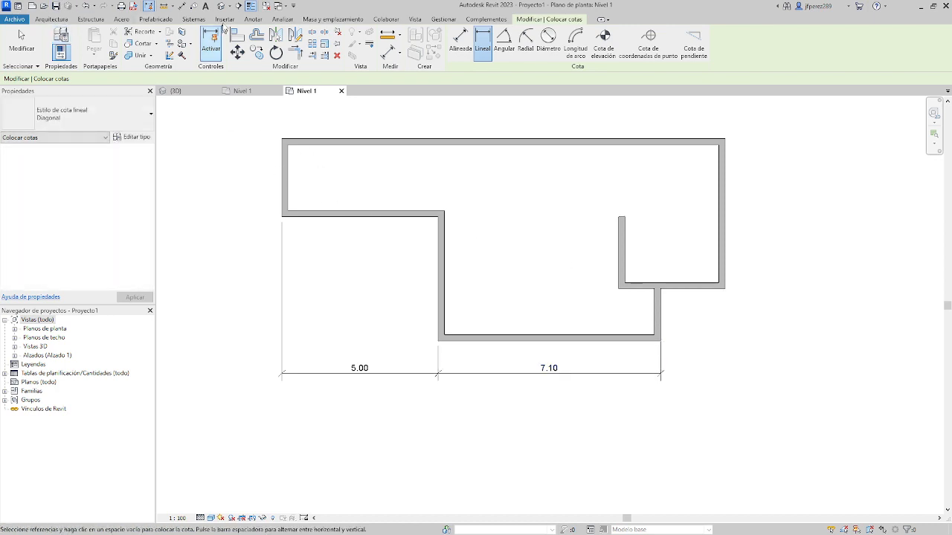
Place an aligned linear dimension from the short lower vertical wall to the right end wall, extending its witness lines to the wall corners
click(253, 19)
click(74, 43)
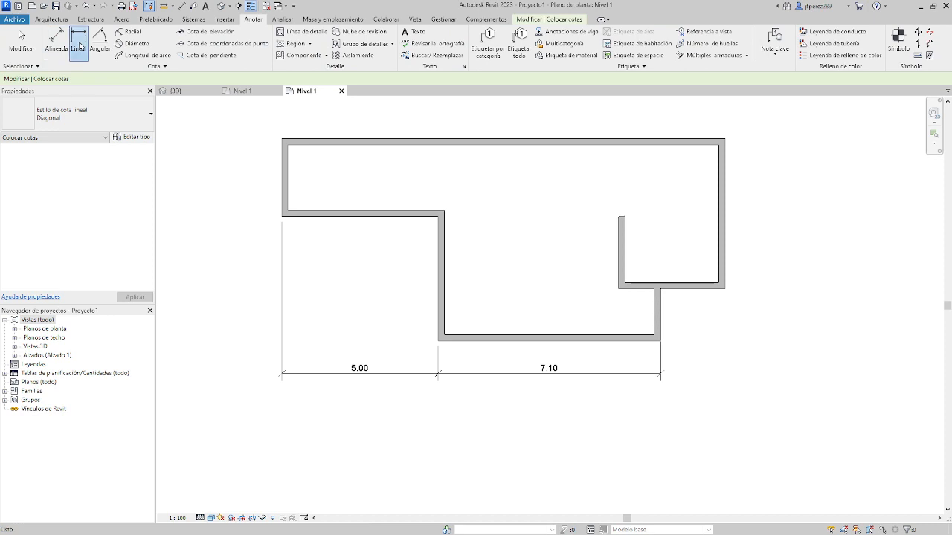
click(662, 343)
click(732, 299)
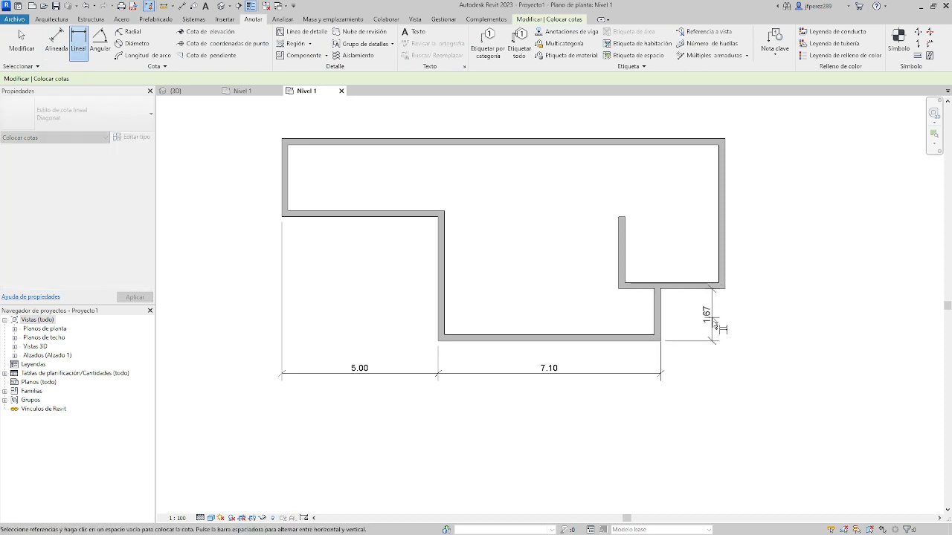
click(705, 376)
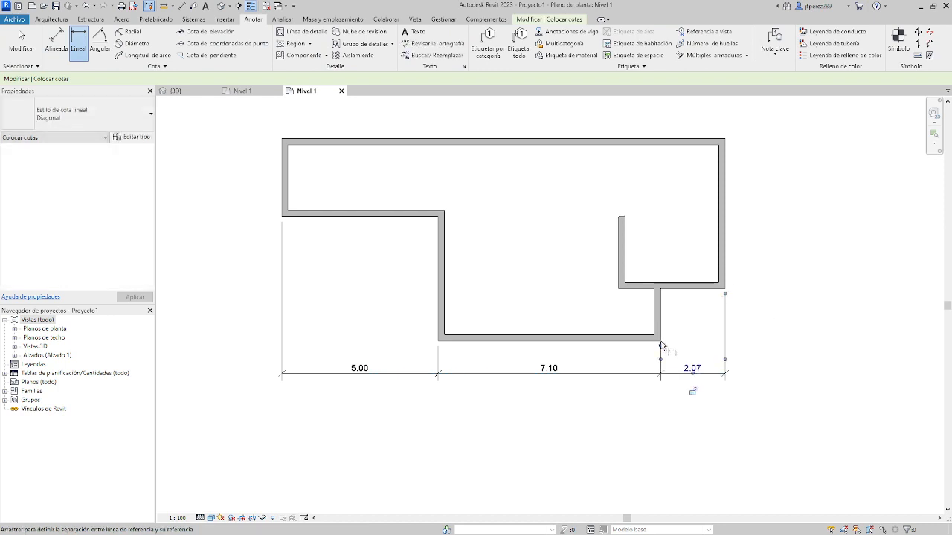
drag(661, 346, 661, 342)
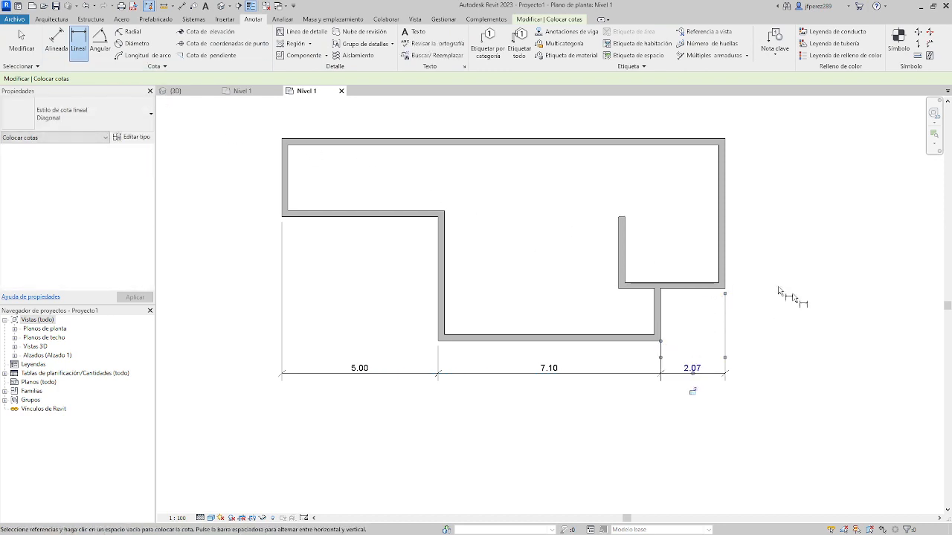
drag(725, 294, 725, 289)
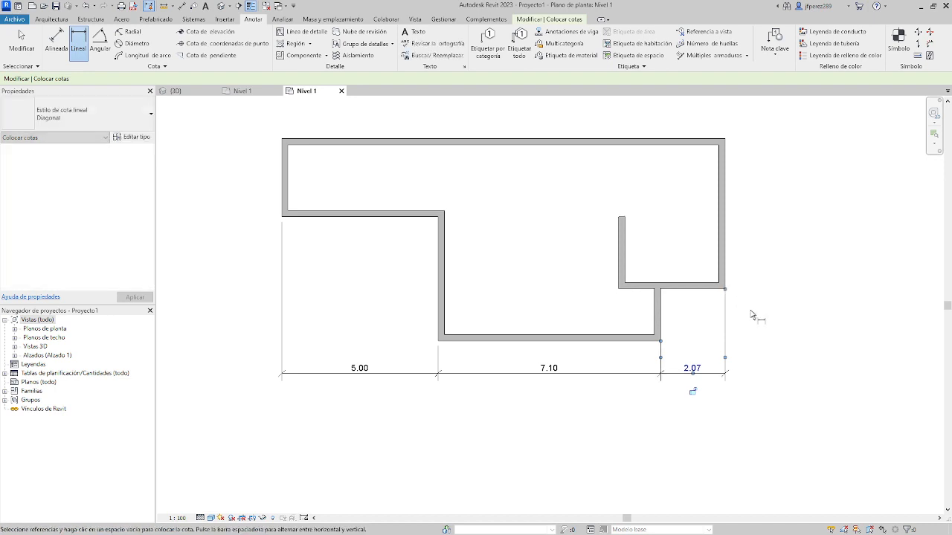
Place a vertical linear dimension beside the plan from the short lower wall's bottom corner to the right end wall's bottom corner
click(78, 44)
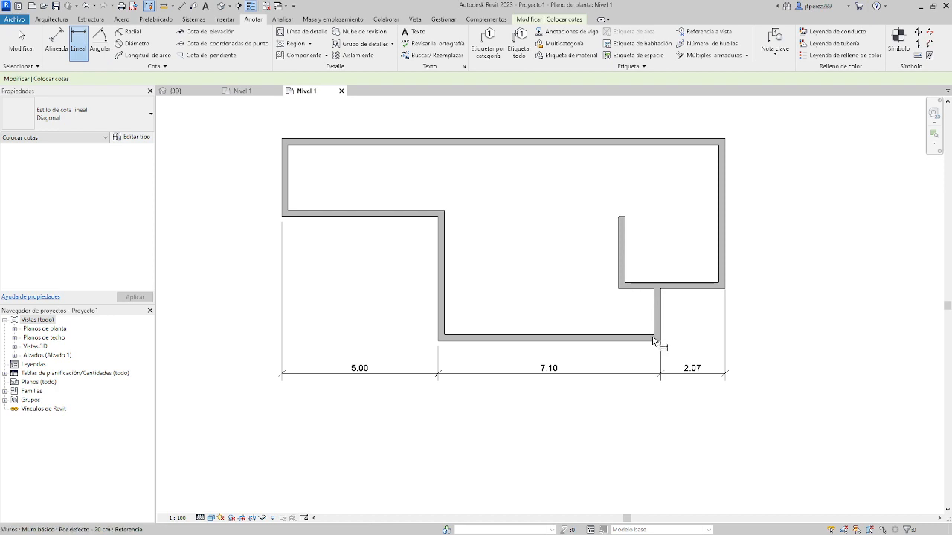
scroll(660, 342, up, 5)
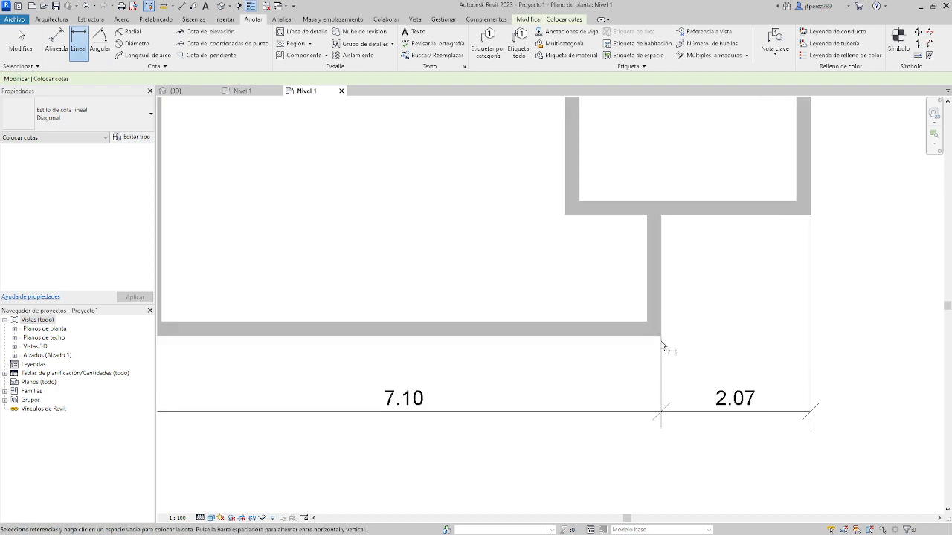
click(659, 354)
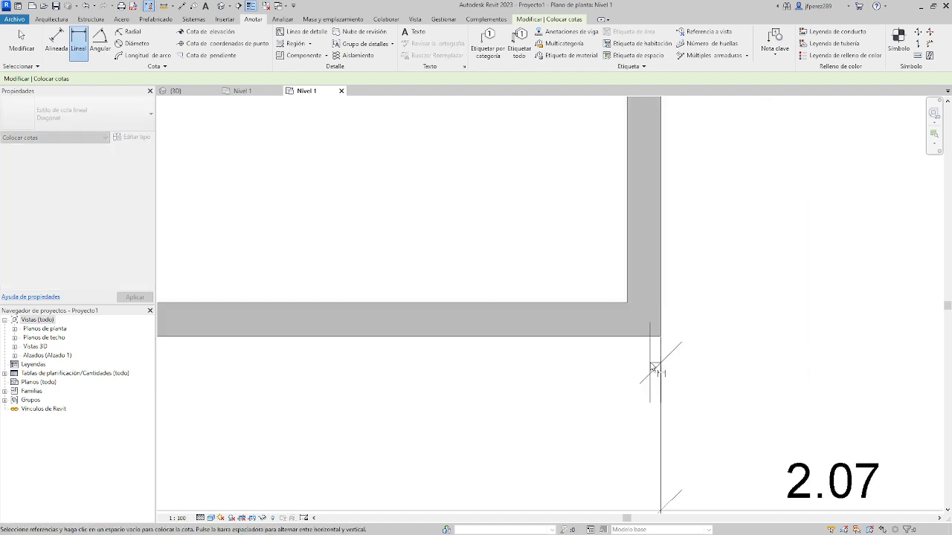
scroll(653, 364, down, 3)
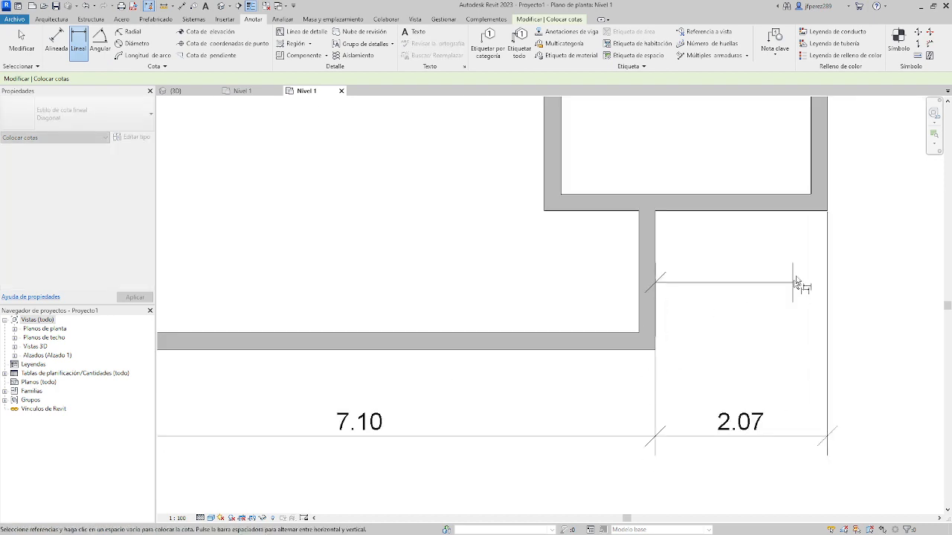
click(831, 215)
scroll(797, 297, down, 2)
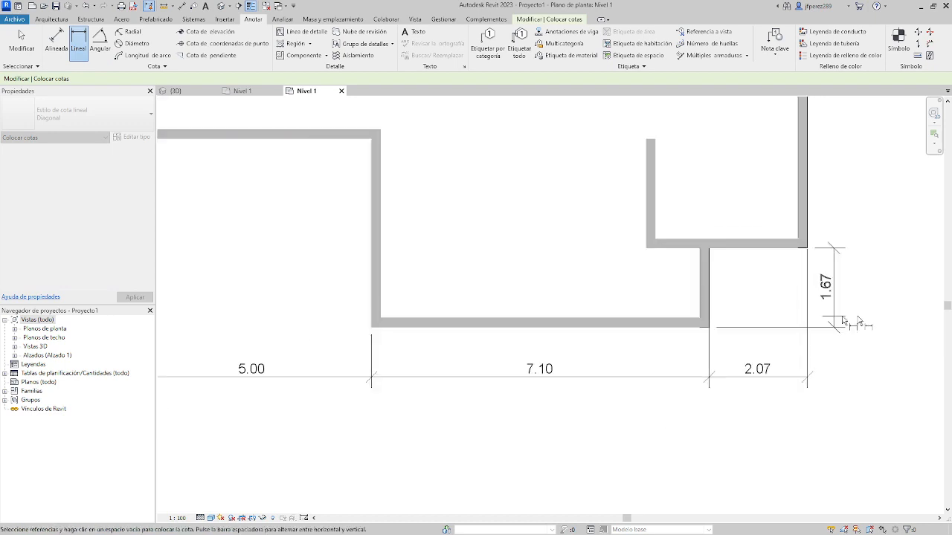
scroll(870, 306, down, 2)
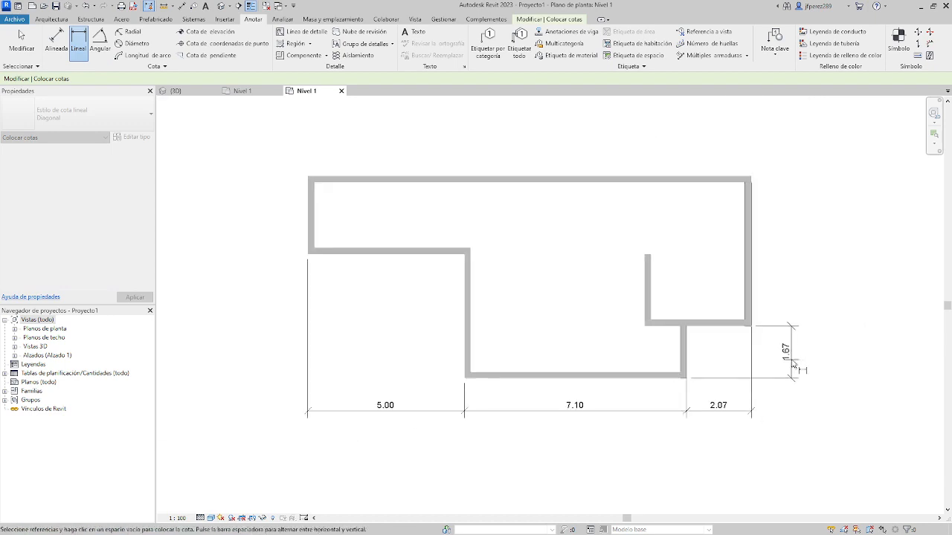
click(794, 364)
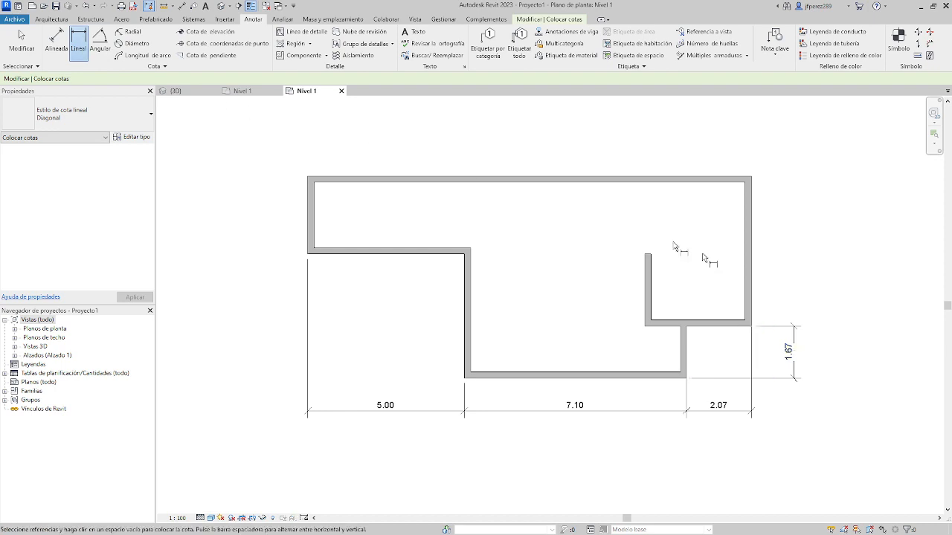
Place a vertical linear dimension from the right end wall's bottom corner to its top corner, in line with the 1.67 dimension
scroll(758, 328, up, 3)
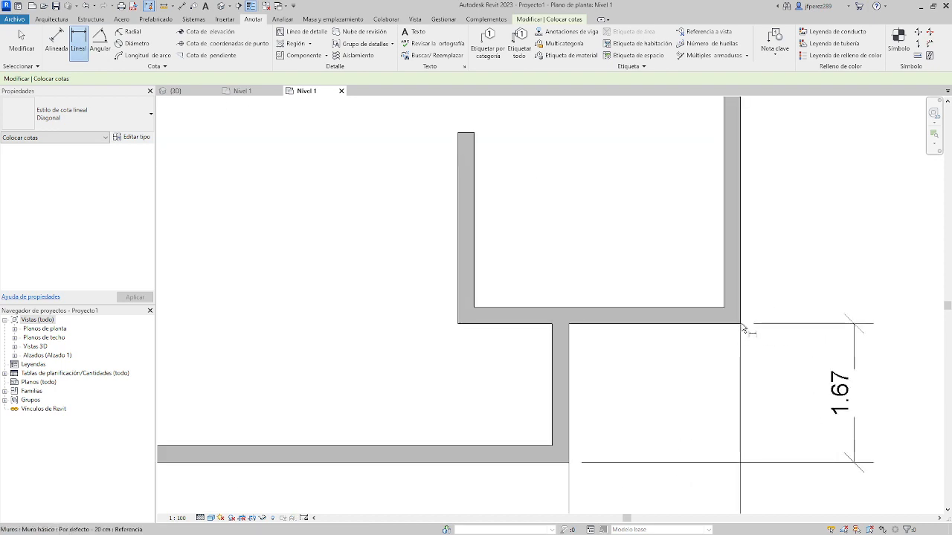
scroll(748, 376, down, 3)
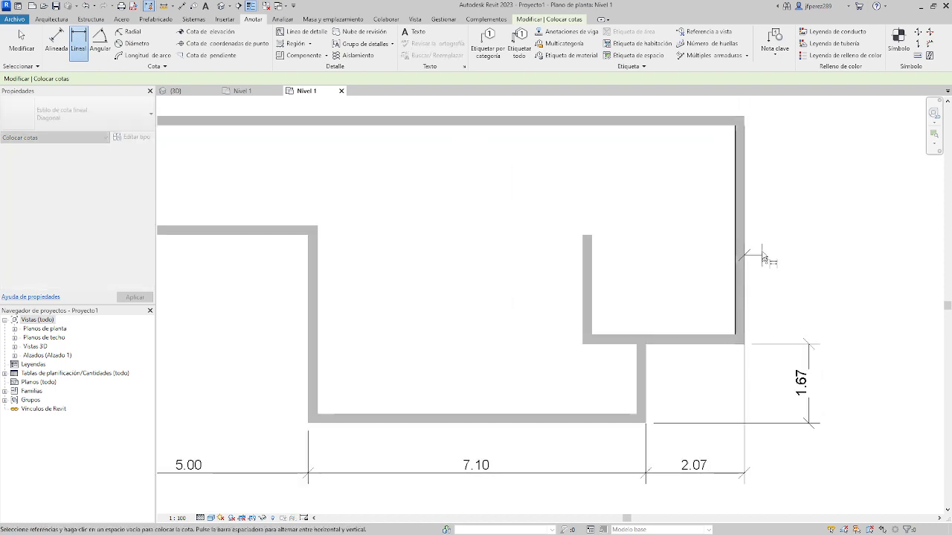
click(744, 117)
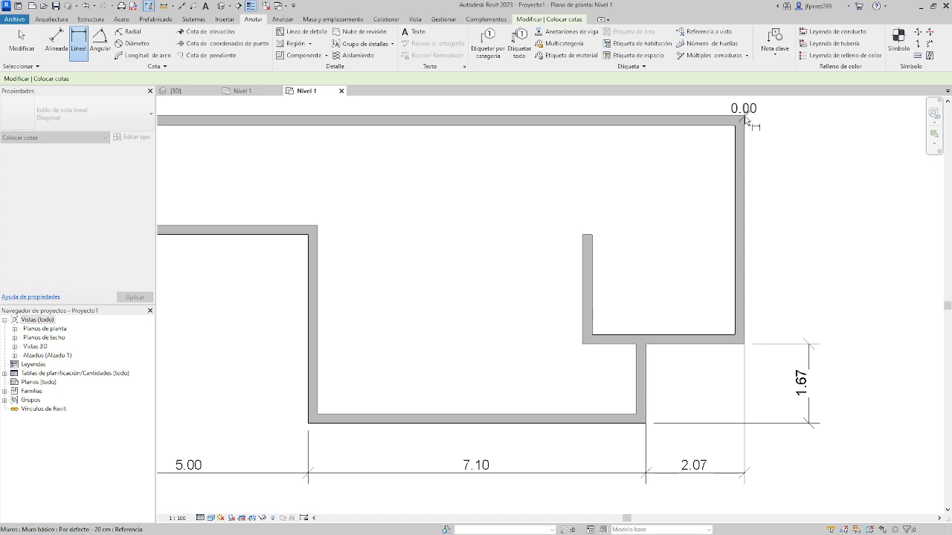
click(808, 262)
scroll(692, 279, down, 3)
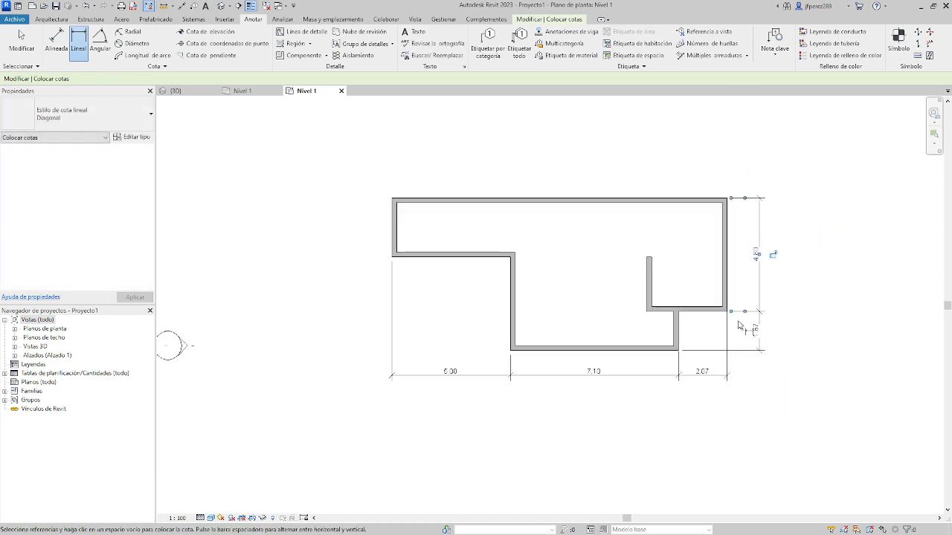
key(Escape)
key(Escape)
scroll(669, 332, up, 1)
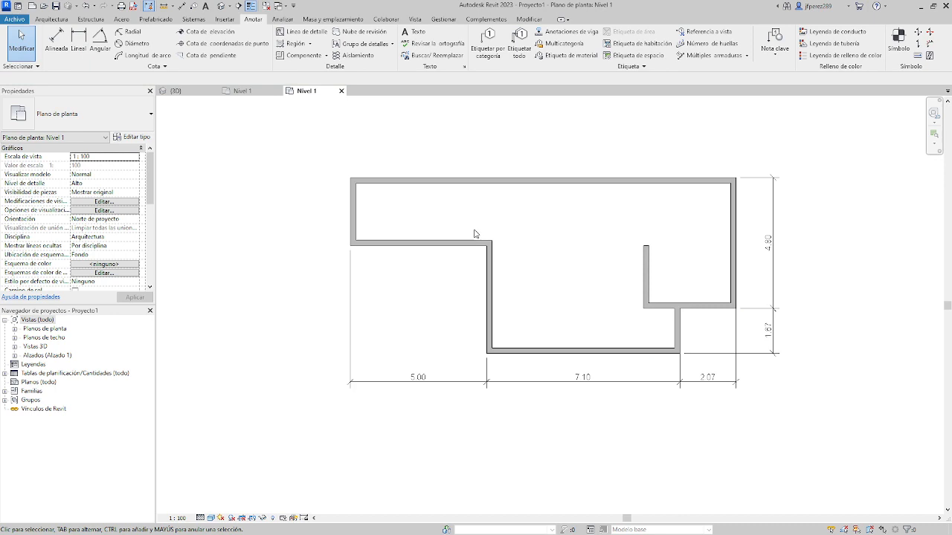
Make the short lower vertical wall's temporary dimensions permanent and move the wall by setting its dimension to the right end wall to 2 m
click(677, 331)
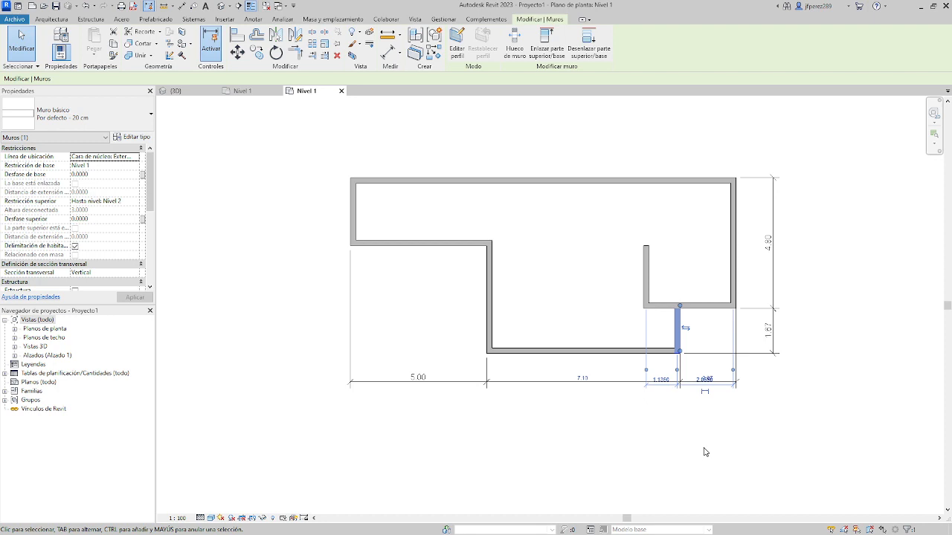
click(772, 411)
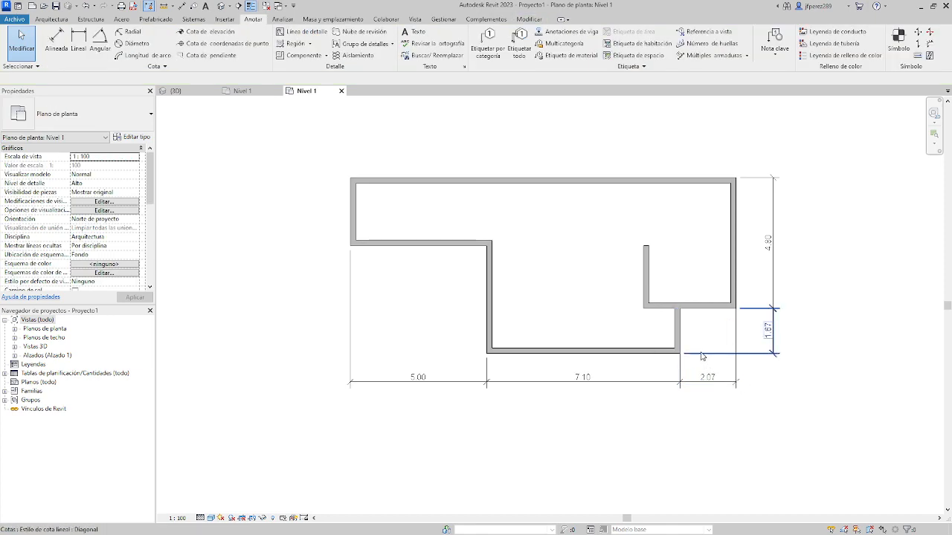
scroll(711, 384, up, 2)
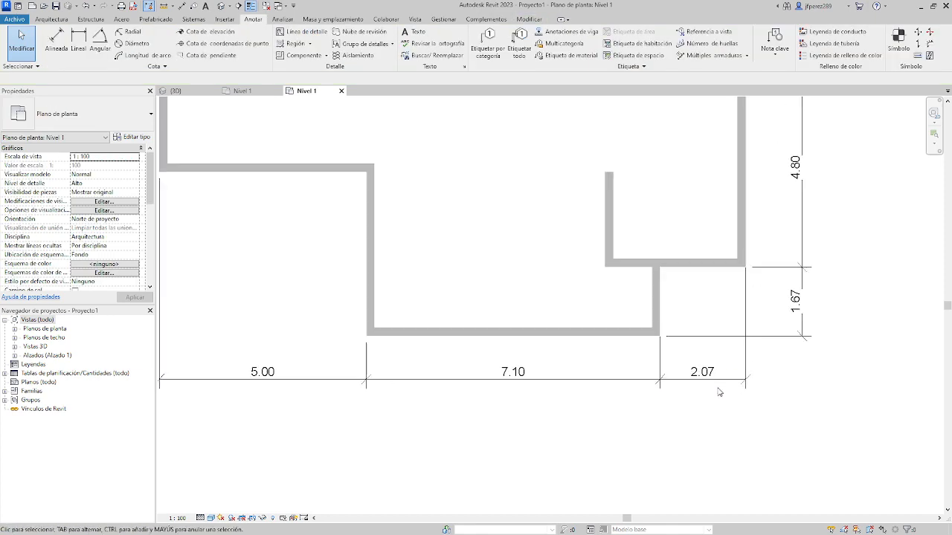
click(653, 301)
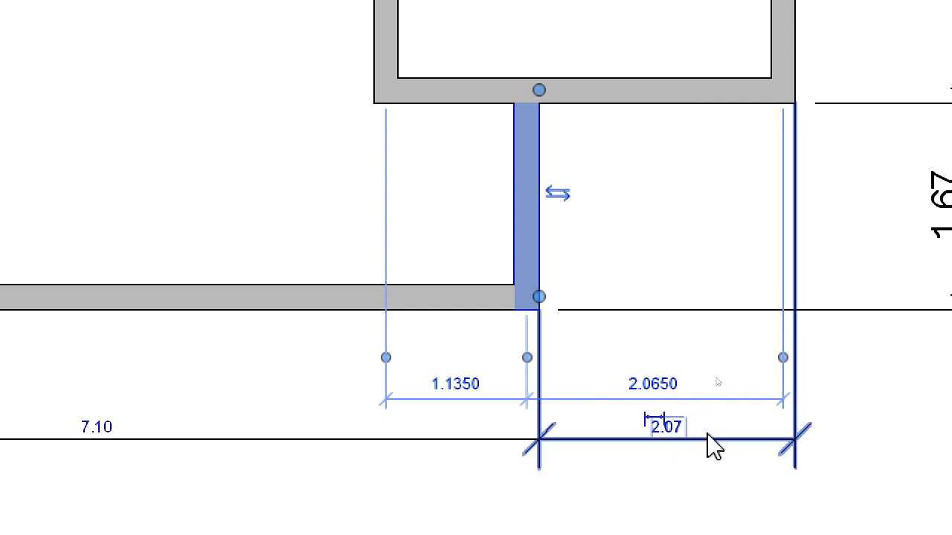
click(670, 432)
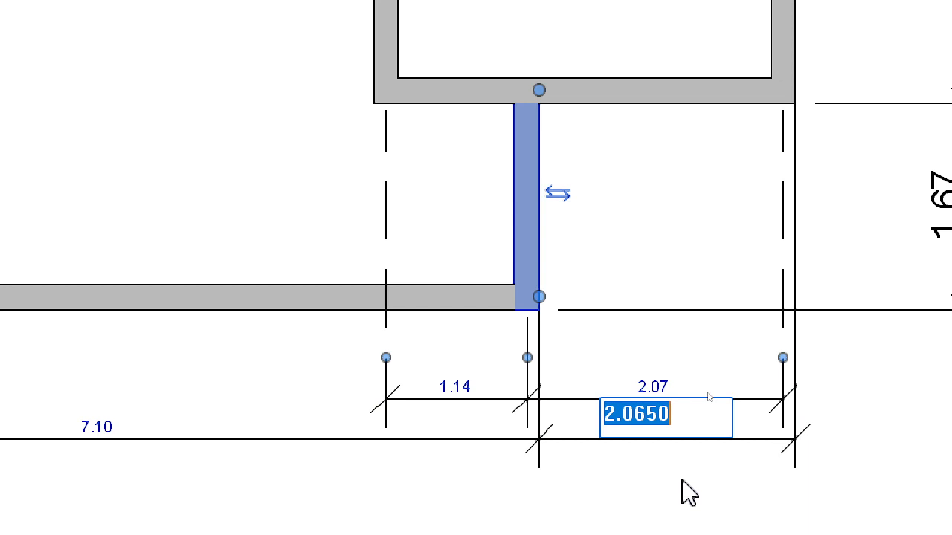
text(2)
key(Return)
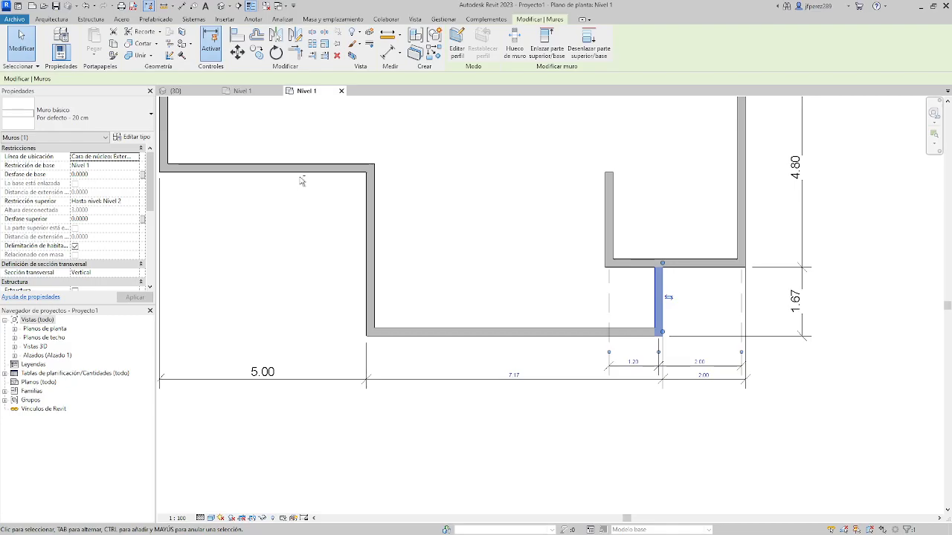
click(560, 430)
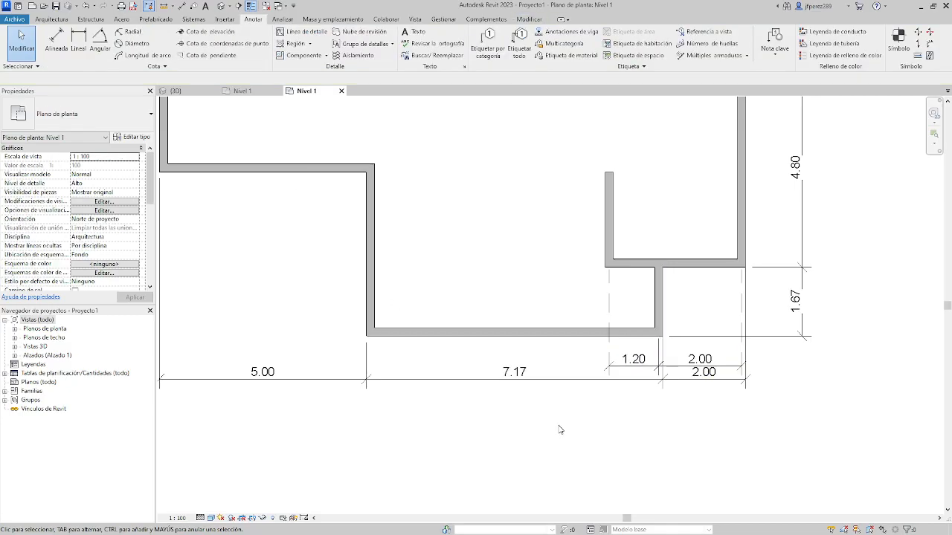
Move the inner vertical wall by setting its permanent dimension to the short lower vertical wall to 7 m
click(371, 305)
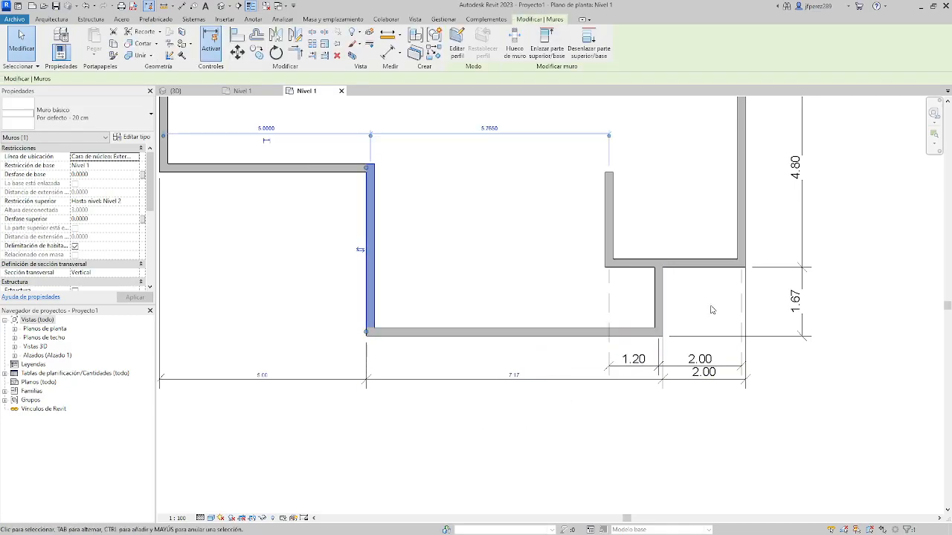
click(515, 375)
text(7)
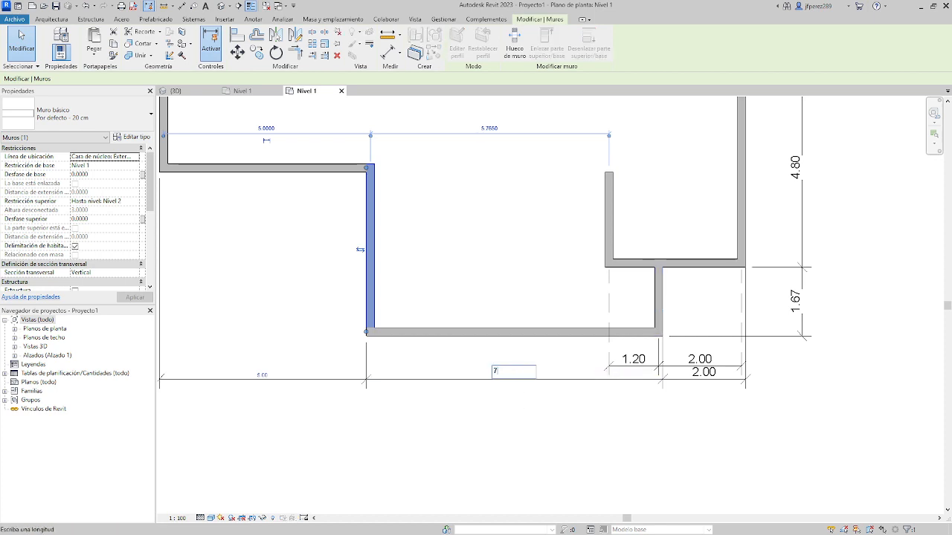
key(Return)
Move the left end wall by setting its permanent dimension to the inner vertical wall to 5 m
middle_drag(289, 347, 342, 382)
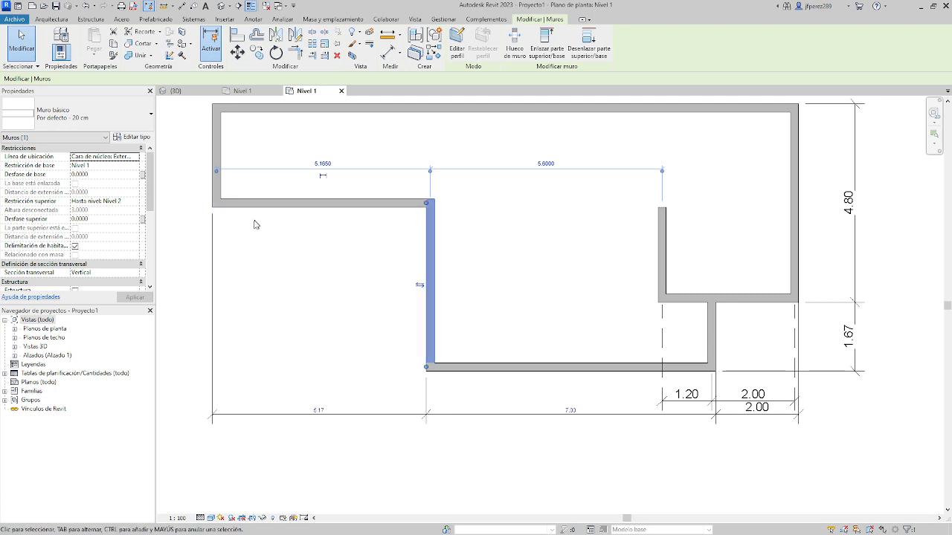
click(220, 157)
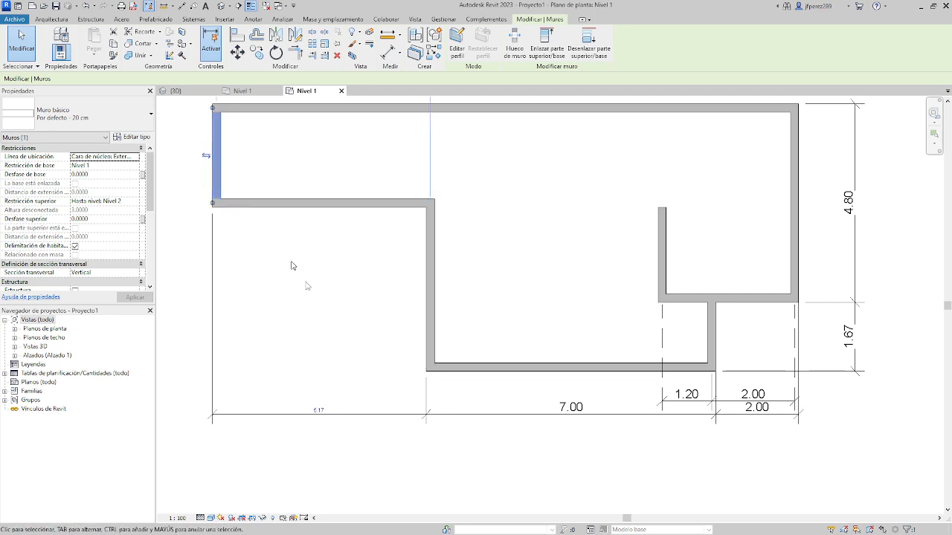
click(323, 411)
text(5)
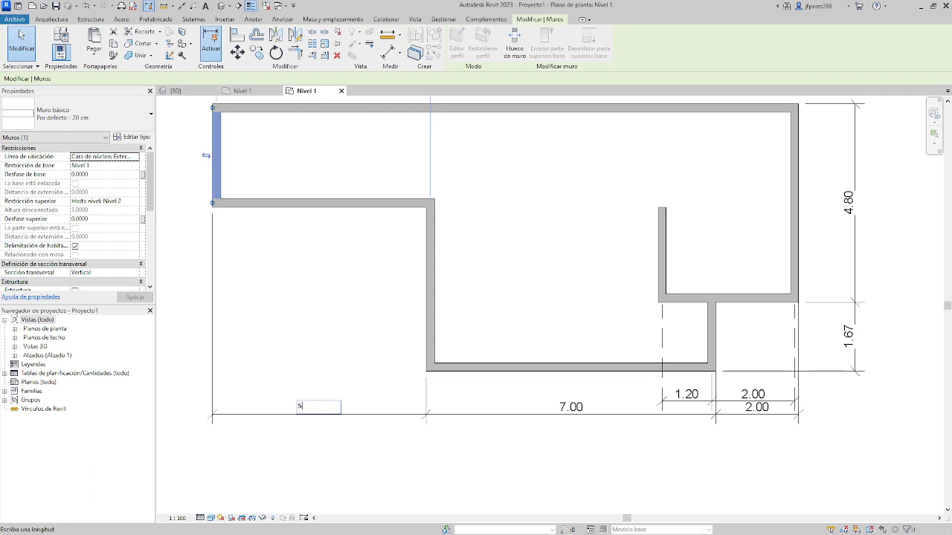
key(Return)
middle_drag(666, 225, 605, 262)
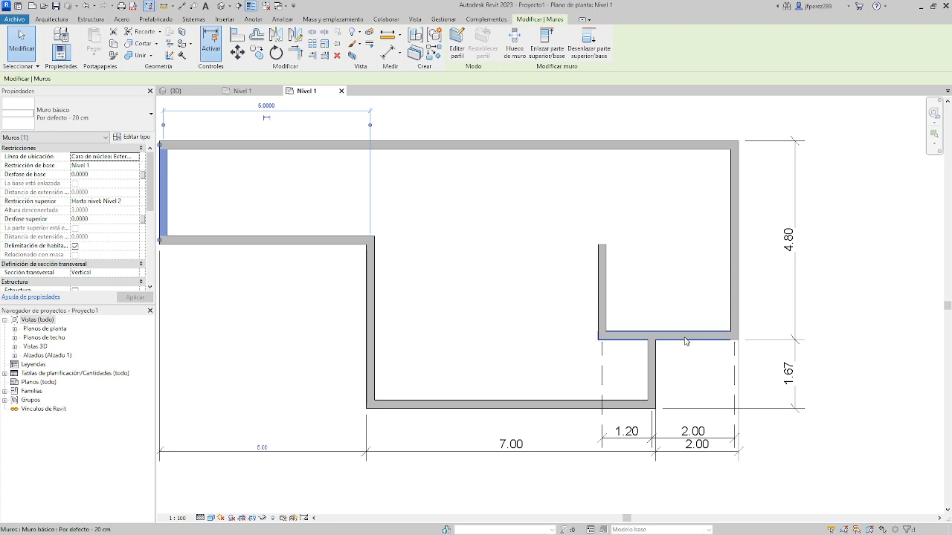
Move the lower-right horizontal wall by setting its permanent dimension to the bottom wall to 1.8 m
click(669, 336)
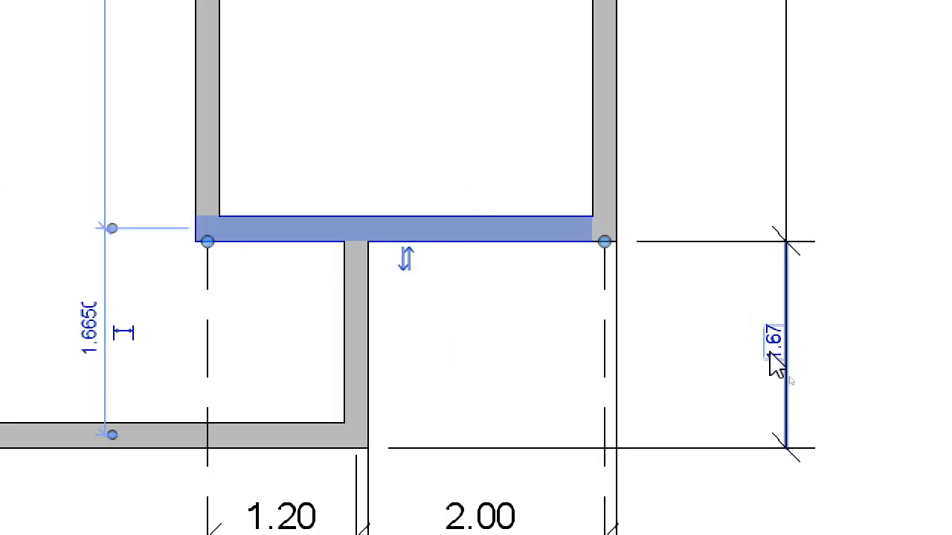
click(771, 349)
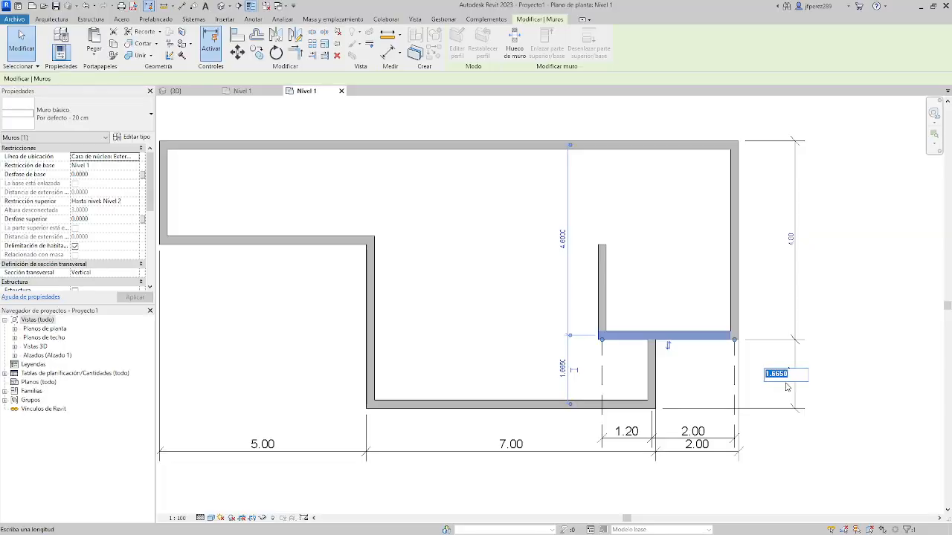
text(1.8)
key(Return)
click(684, 155)
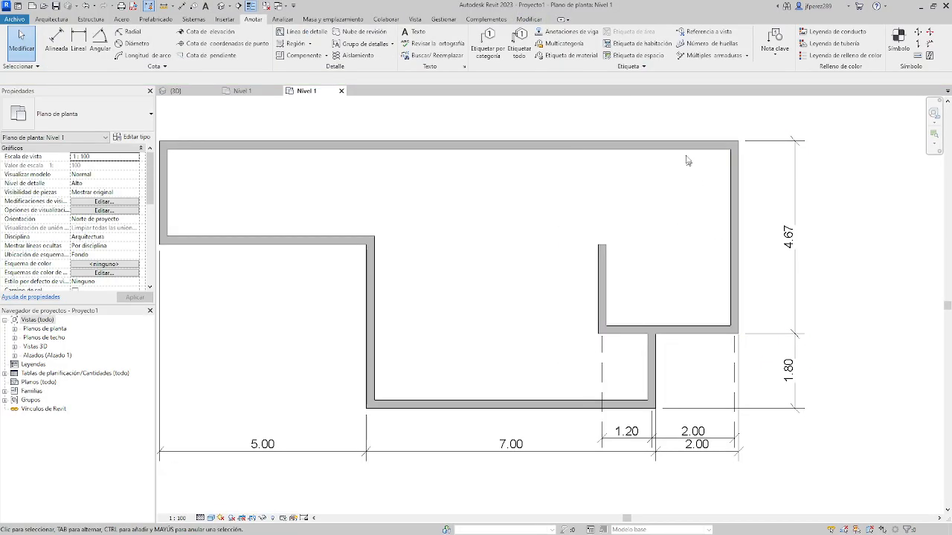
Move the top wall by setting its permanent dimension to the lower-right horizontal wall to 5 m
click(686, 146)
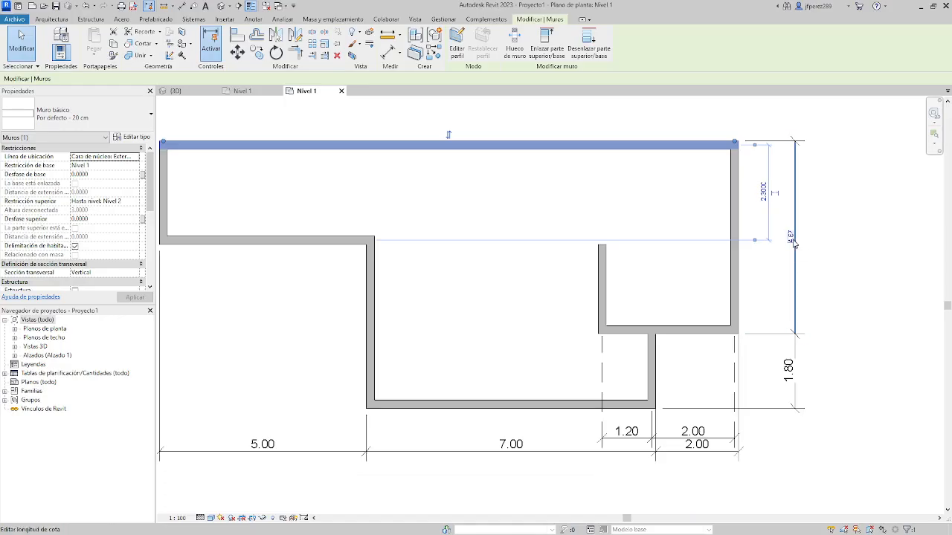
click(792, 240)
text(5)
key(Return)
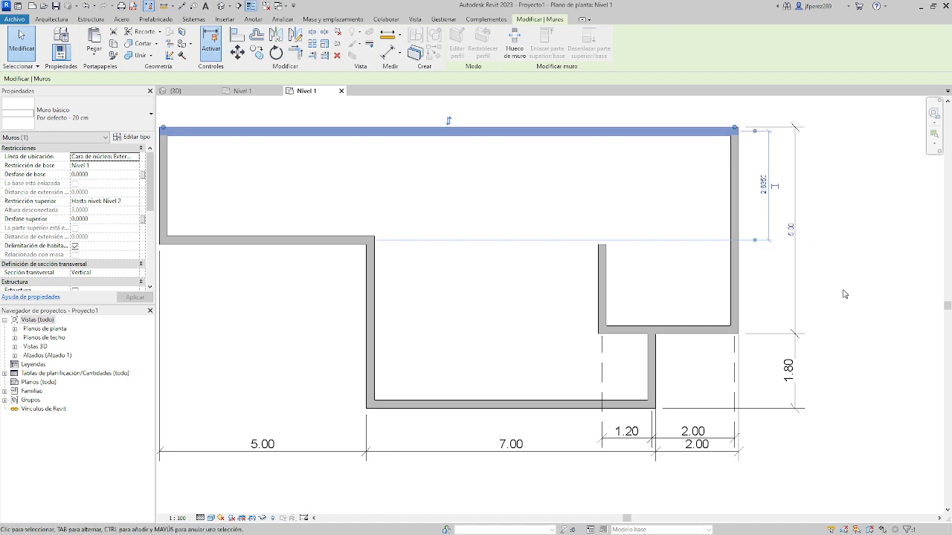
key(Escape)
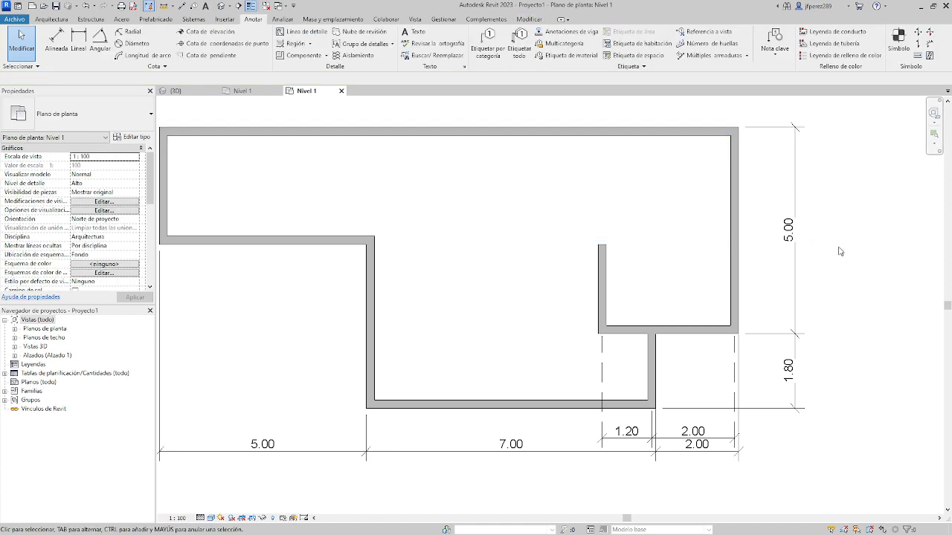
Delete the dimension string with the 1.20 and 2.00 segments below the lower-right walls
scroll(824, 267, down, 1)
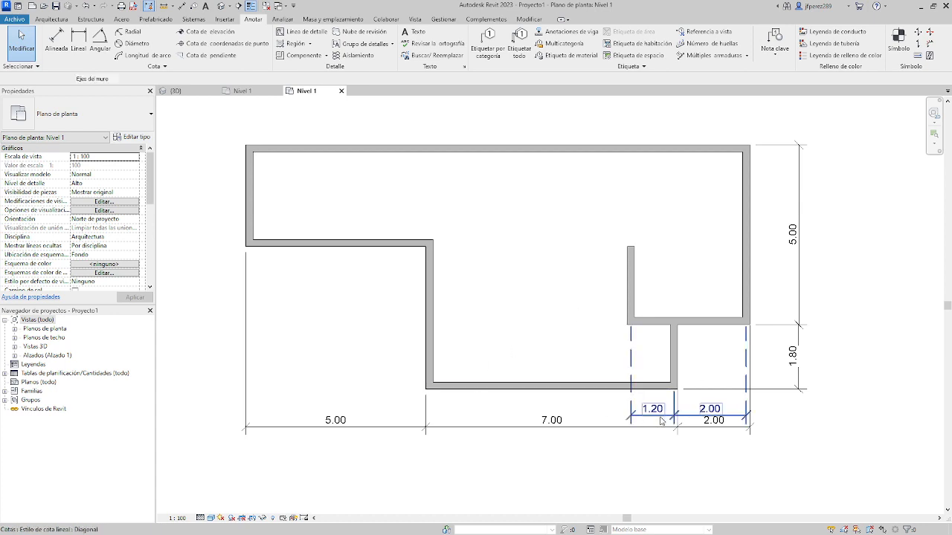
click(661, 421)
key(Delete)
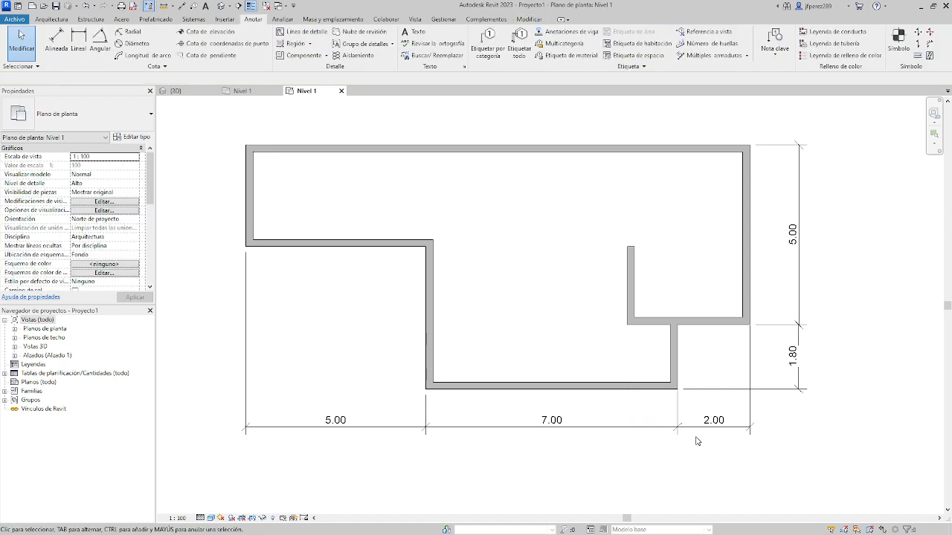
scroll(696, 441, down, 1)
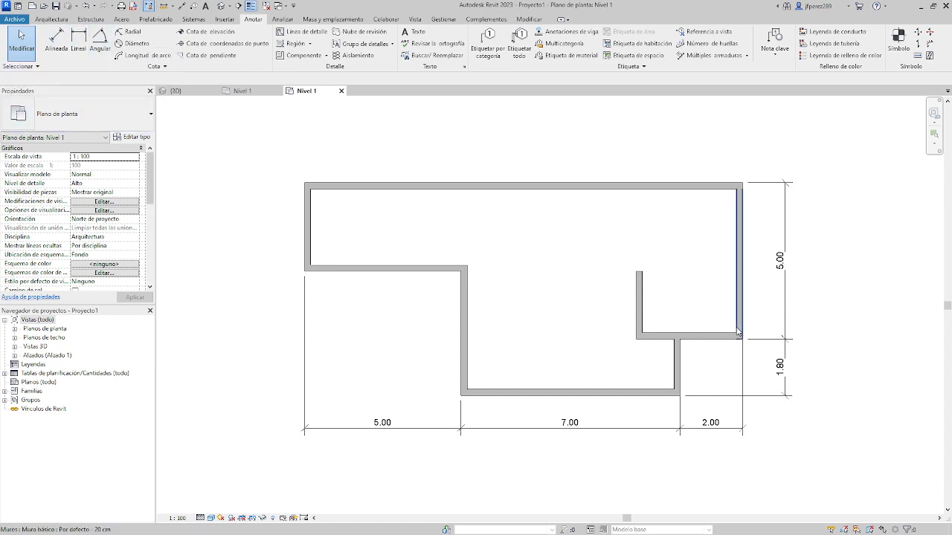
Place a horizontal linear dimension between the facing inner faces of the free-ended vertical wall and the right end wall, above the free end
scroll(714, 328, up, 3)
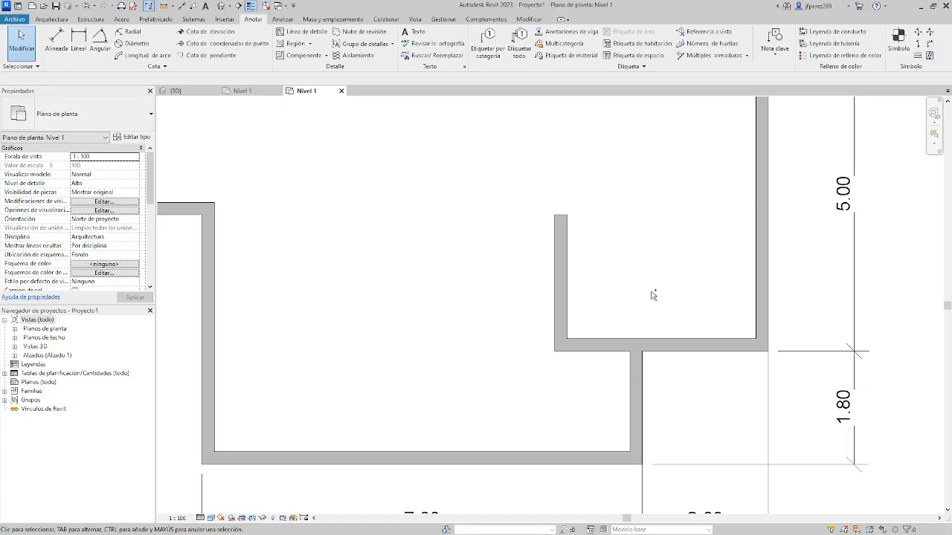
scroll(617, 301, down, 3)
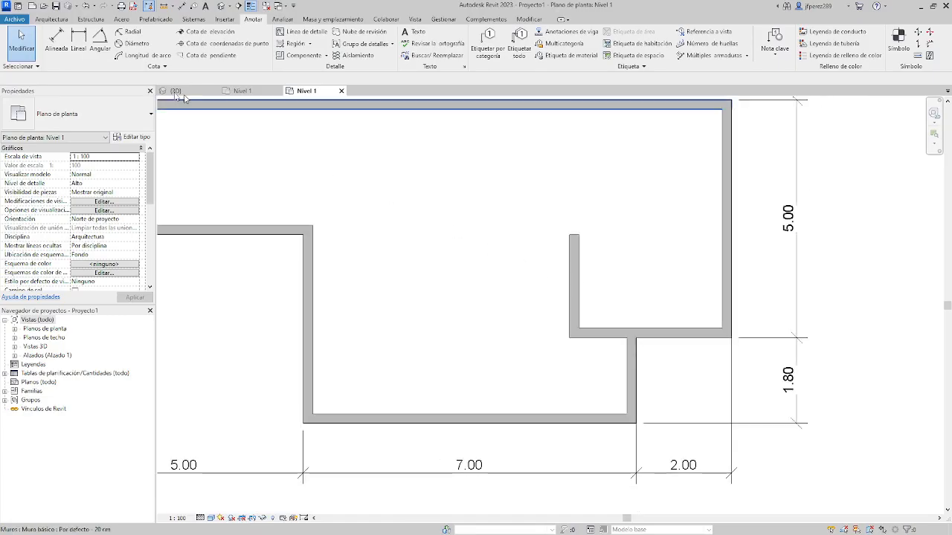
click(78, 41)
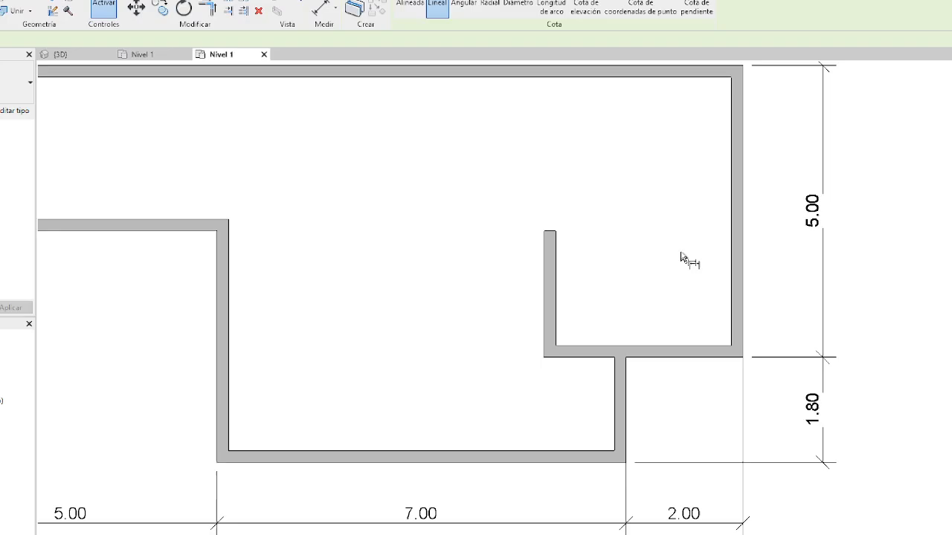
click(408, 448)
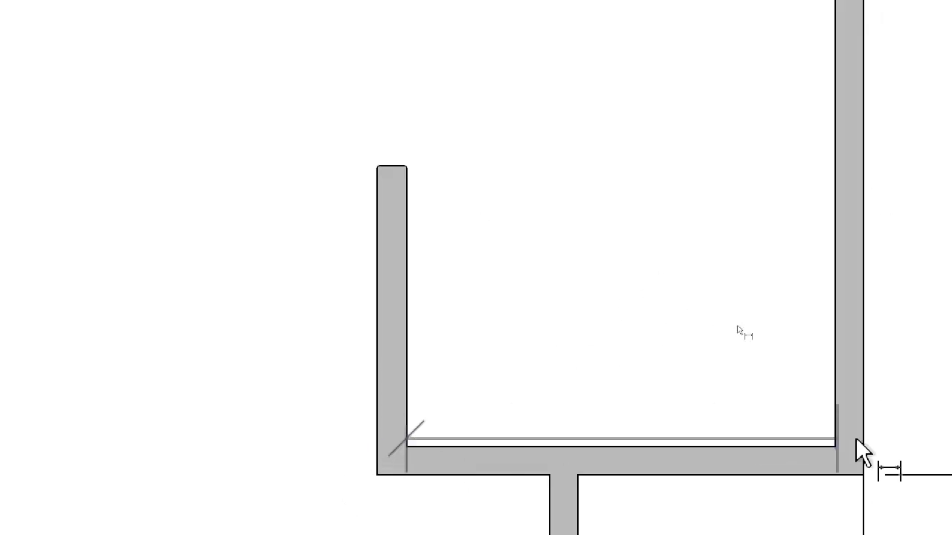
click(764, 453)
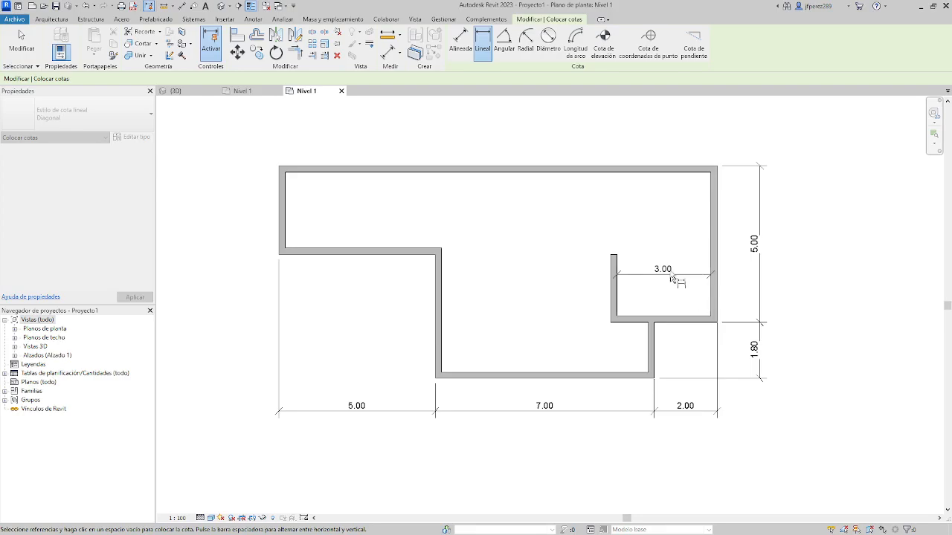
click(672, 231)
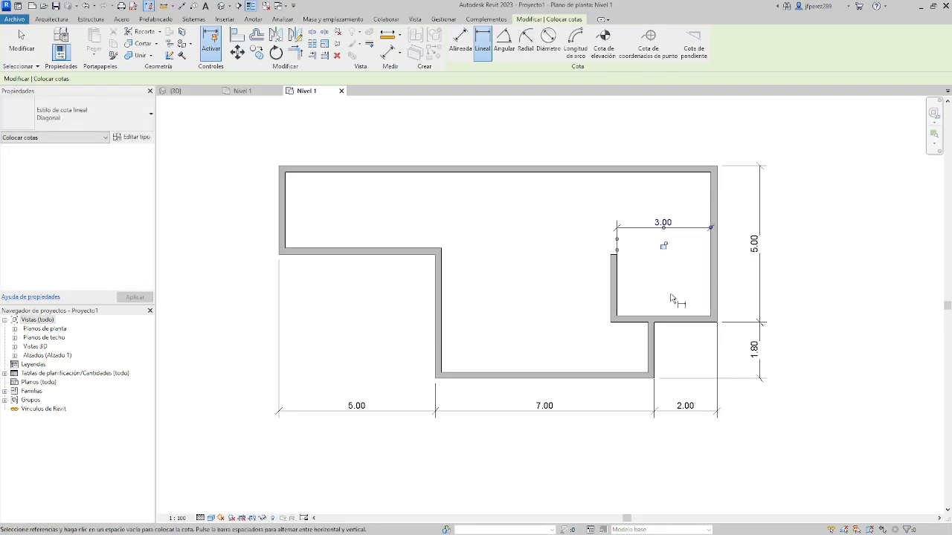
key(Escape)
key(Escape)
Move the free-ended vertical wall by setting its permanent dimension to the right end wall to 4 m
click(613, 287)
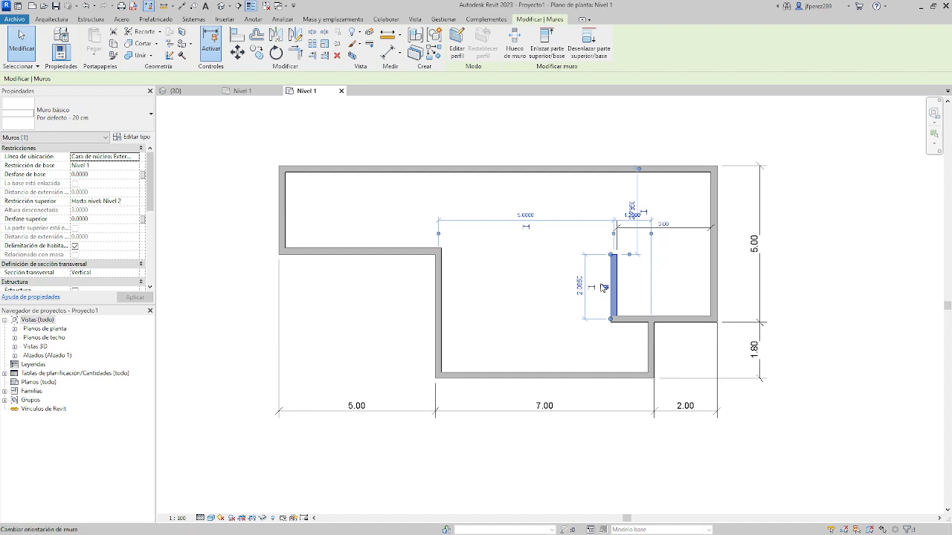
click(667, 228)
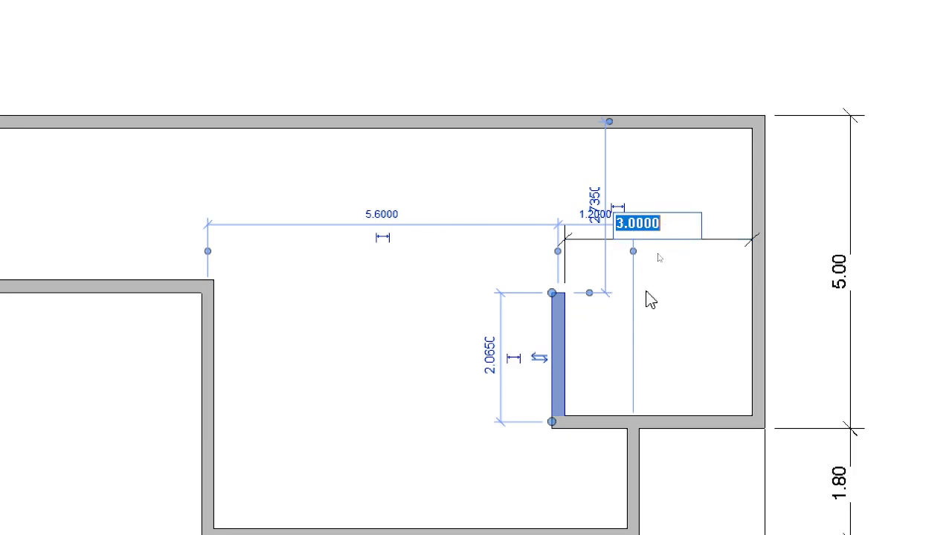
key(BackSpace)
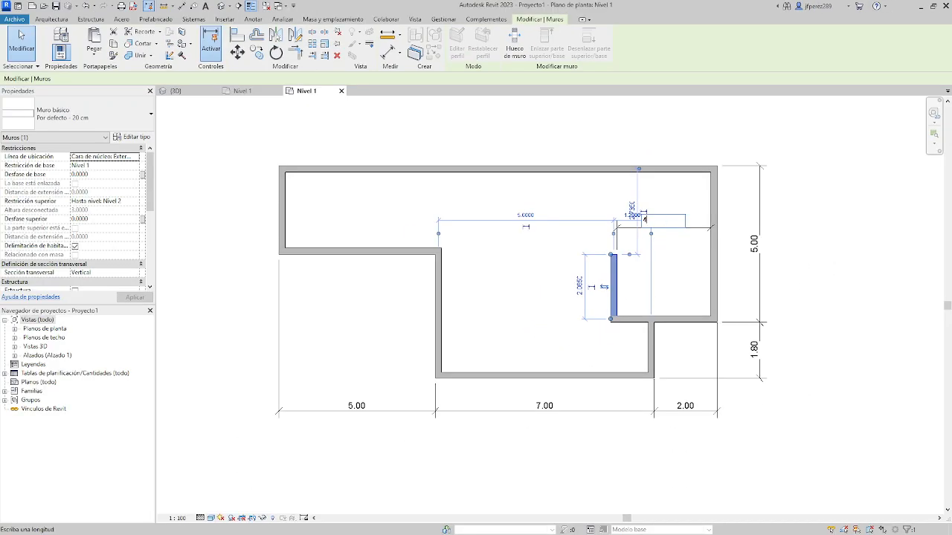
key(Return)
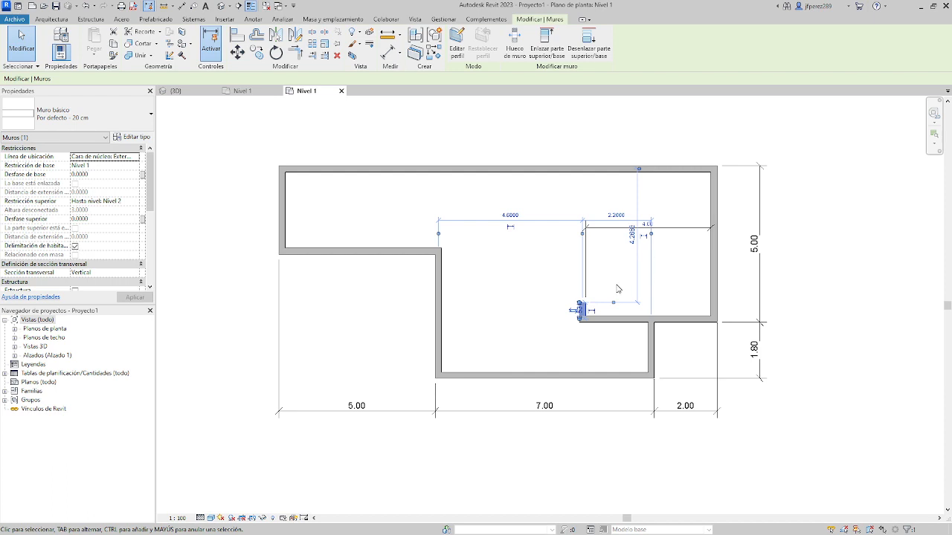
click(568, 282)
Extend the free-ended vertical wall upward to 3 m and pull its end back about level with the left lower horizontal wall
scroll(583, 311, up, 2)
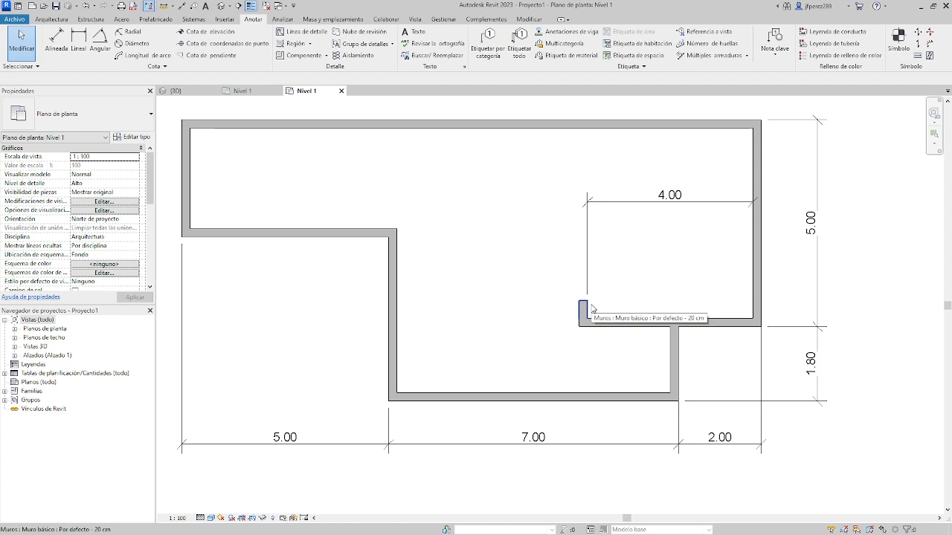
click(589, 306)
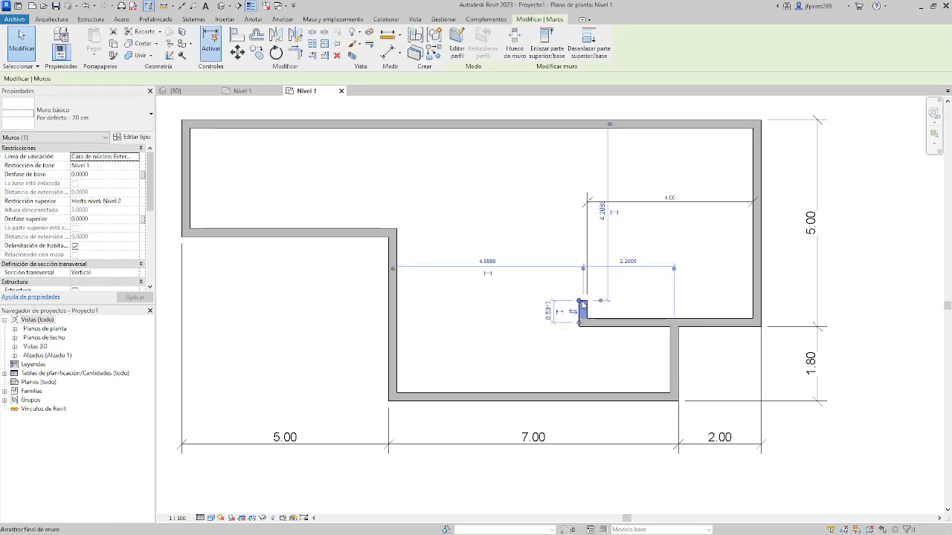
drag(583, 303, 580, 199)
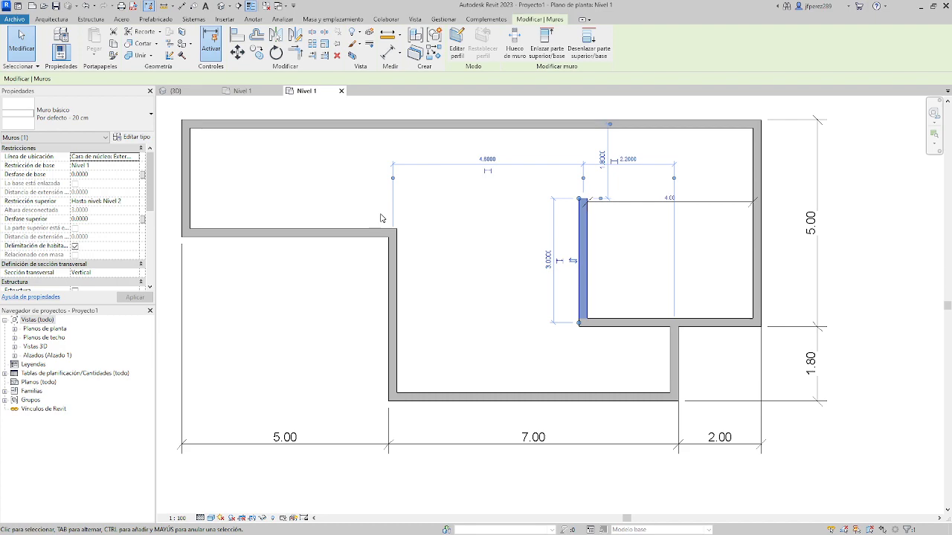
click(521, 200)
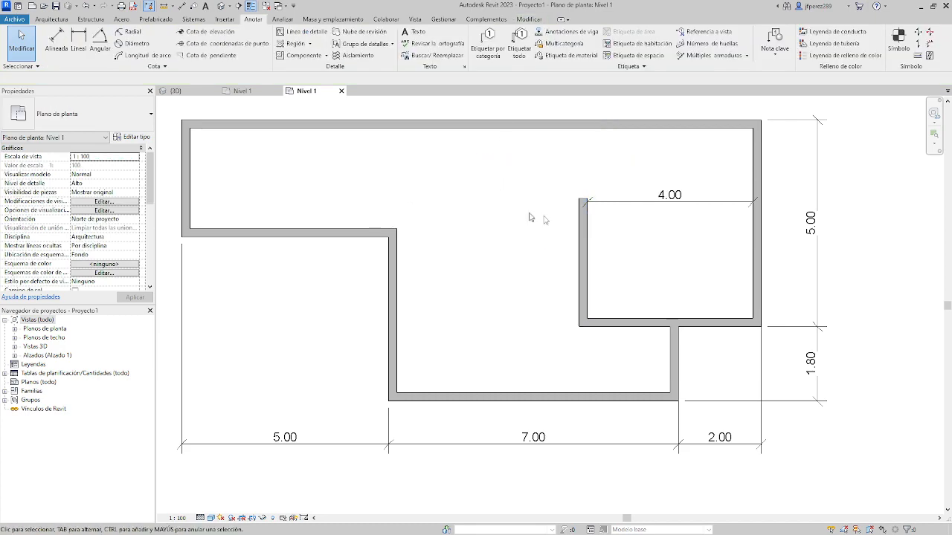
click(582, 202)
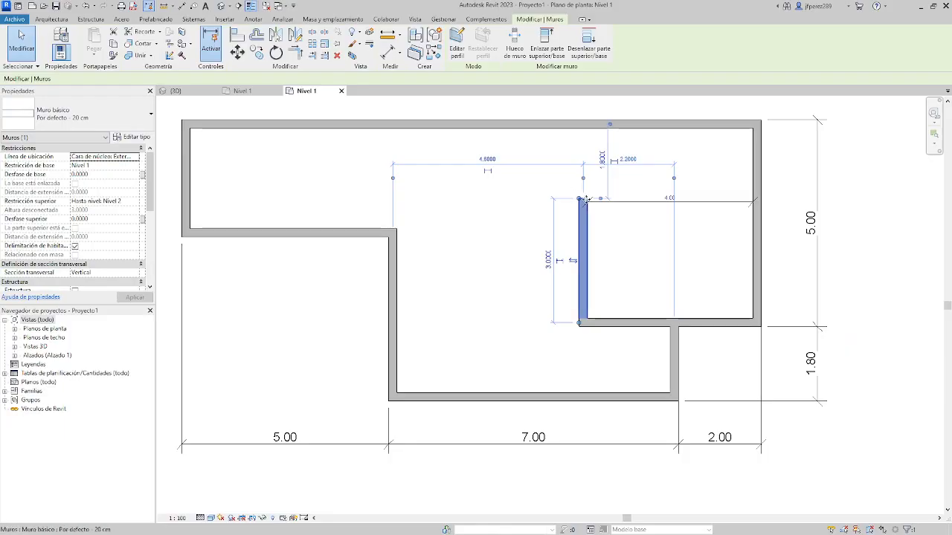
drag(579, 198, 579, 226)
key(Escape)
scroll(525, 270, down, 2)
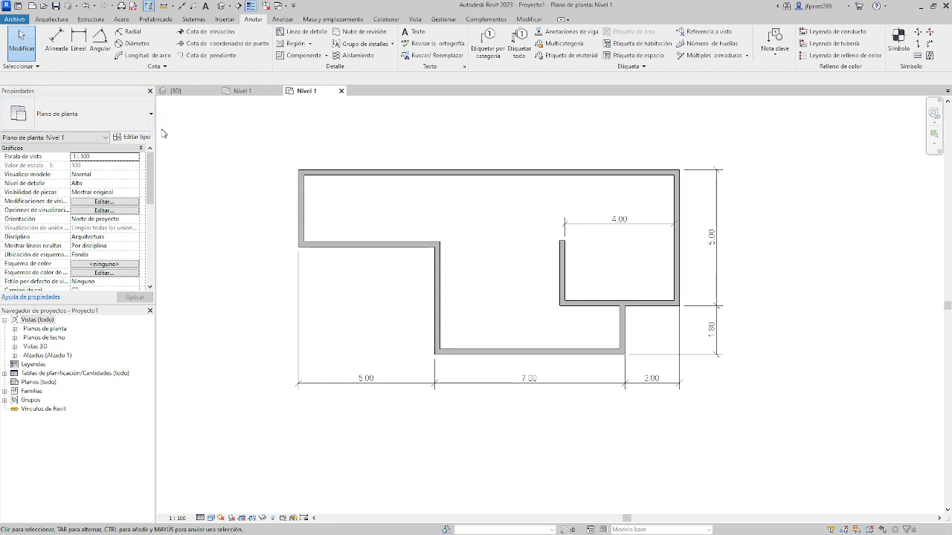
click(51, 19)
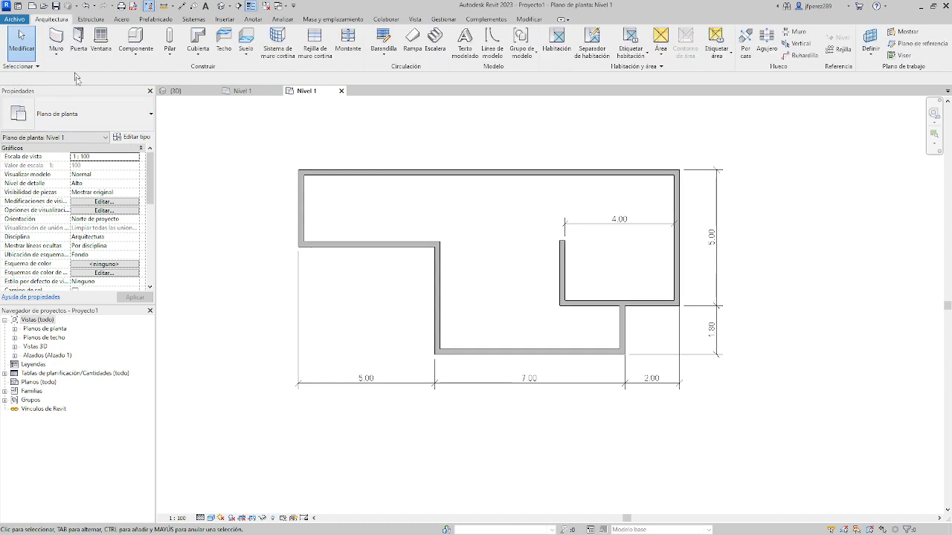
click(56, 39)
middle_drag(315, 141, 319, 176)
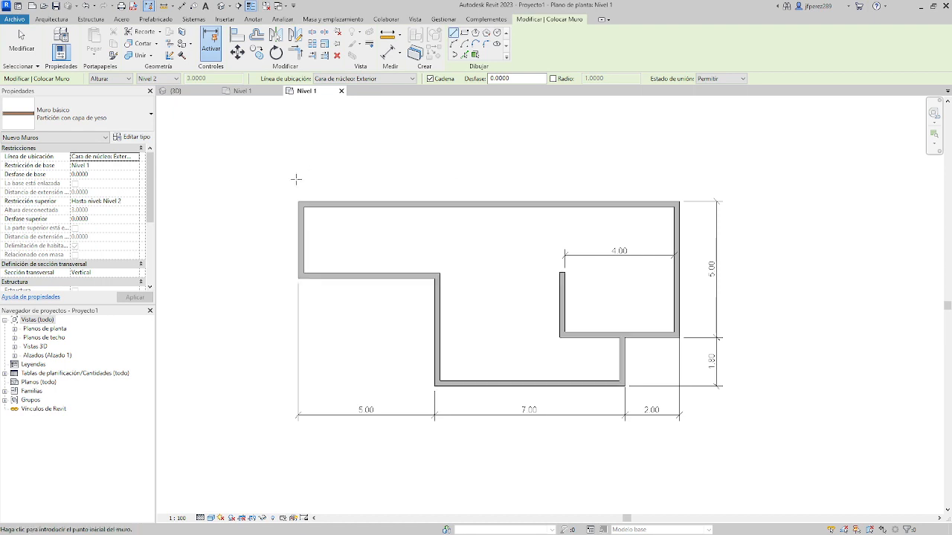
click(350, 275)
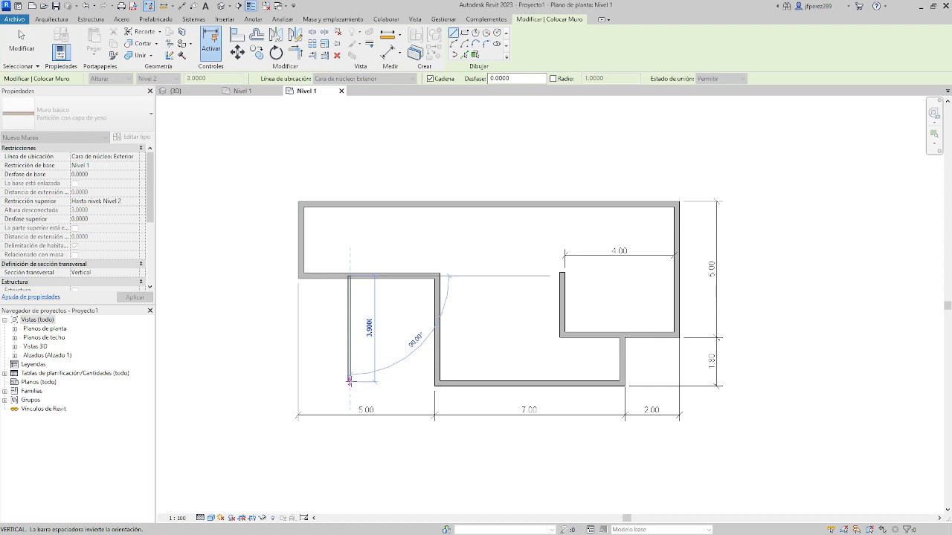
scroll(413, 389, up, 2)
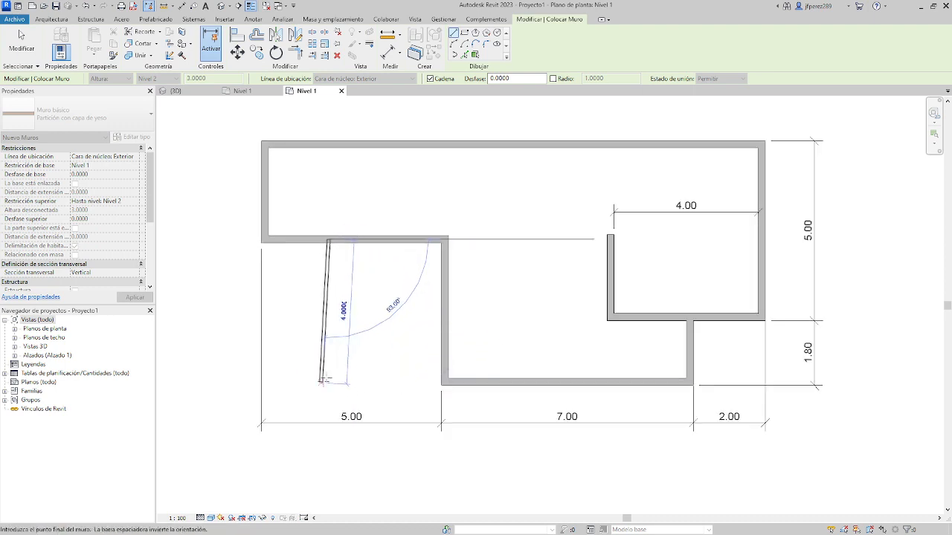
key(Escape)
key(Escape)
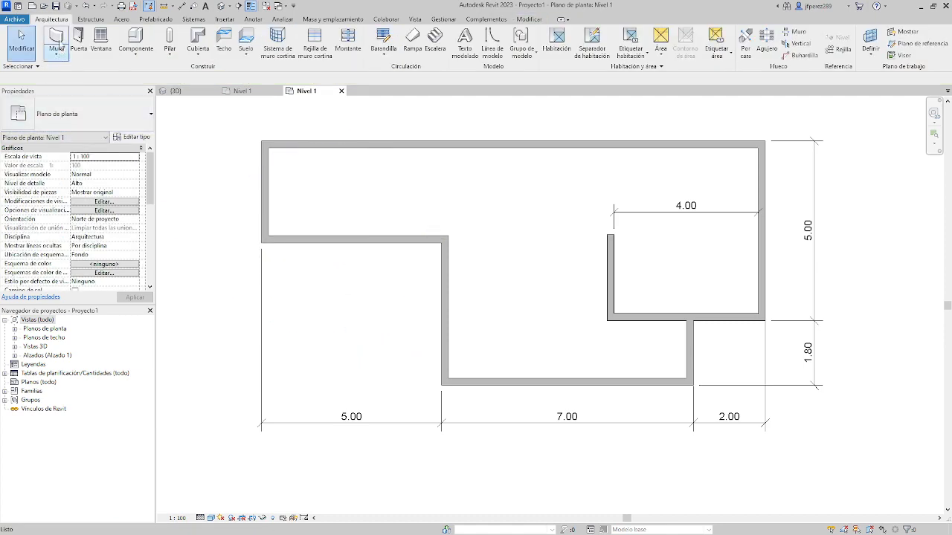
Set the type for new walls to Muro básico Por defecto - 20 cm
key(w)
key(a)
click(105, 121)
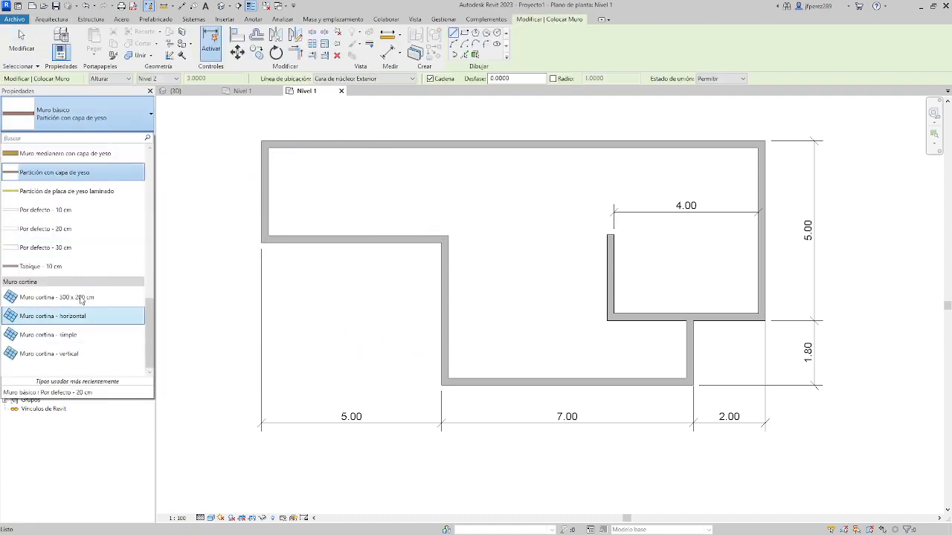
click(84, 228)
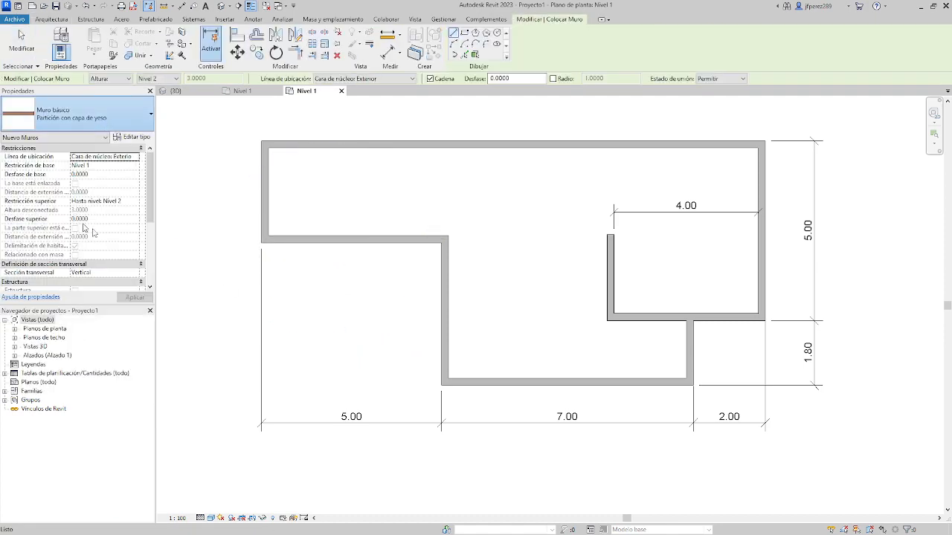
click(340, 239)
key(Escape)
key(Escape)
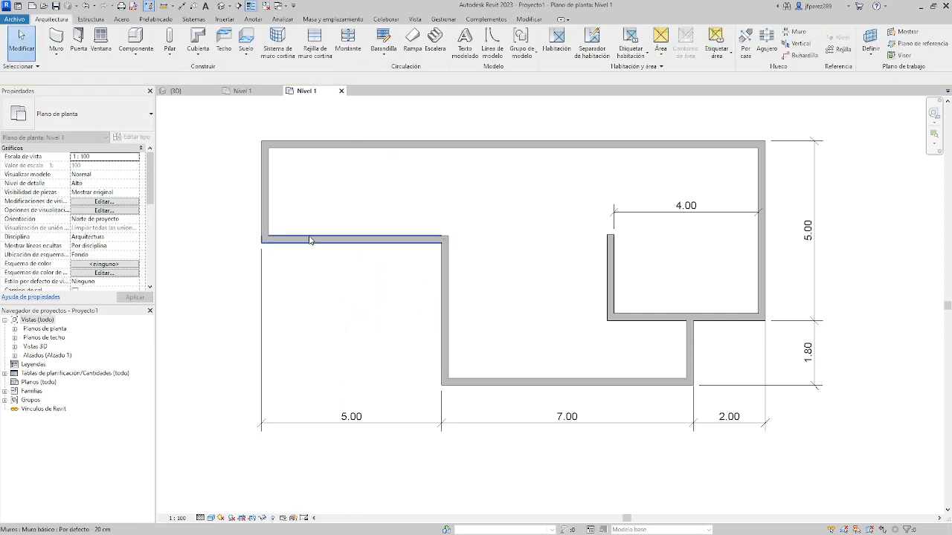
Draw a vertical wall about 4.40 m down from the left lower horizontal wall, starting about 1.90 m from the left end wall's axis
scroll(310, 240, up, 1)
click(56, 37)
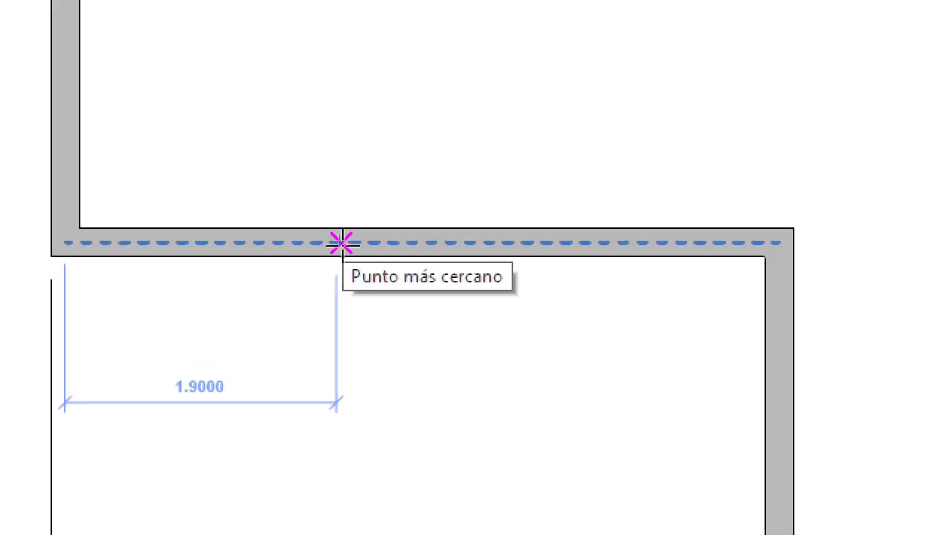
click(343, 242)
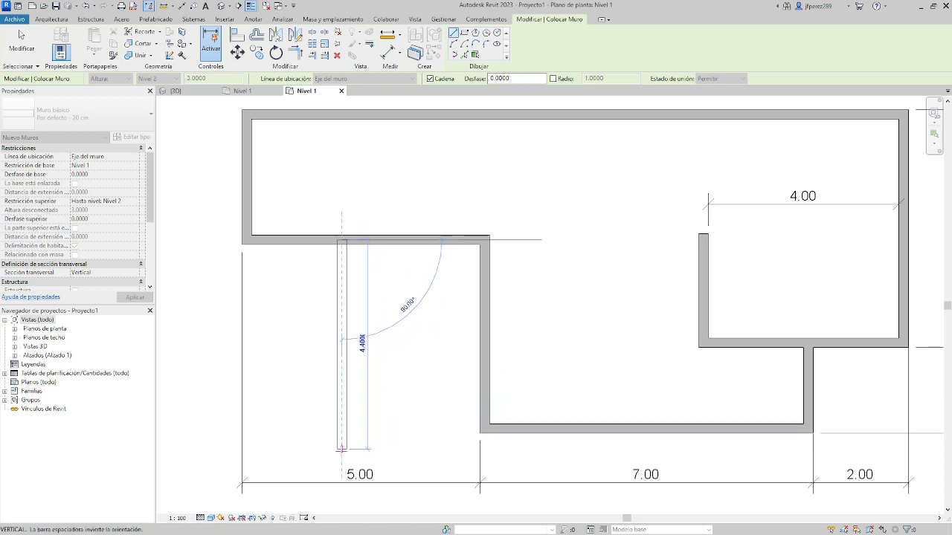
click(344, 452)
key(Escape)
key(Escape)
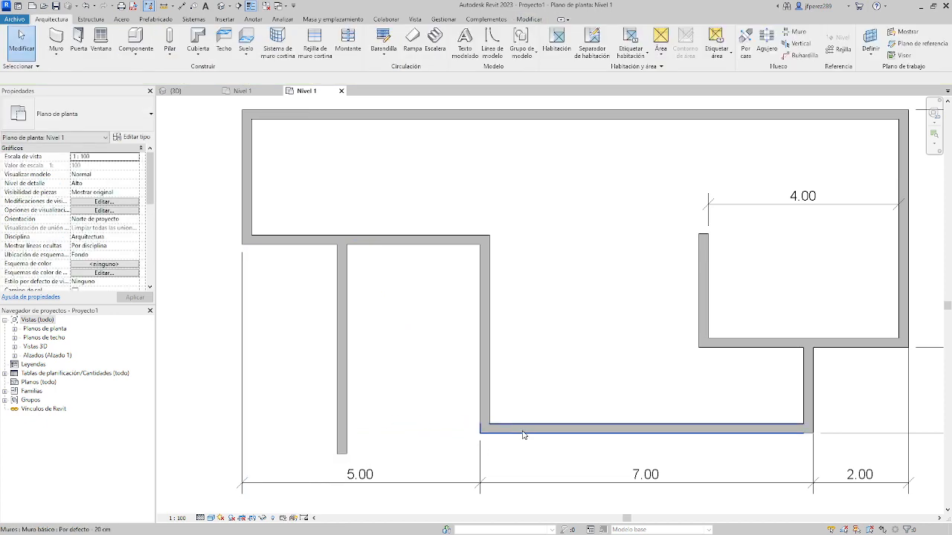
Extend the bottom horizontal wall's left end past the new vertical wall, to a total length of about 10.80 m
click(522, 431)
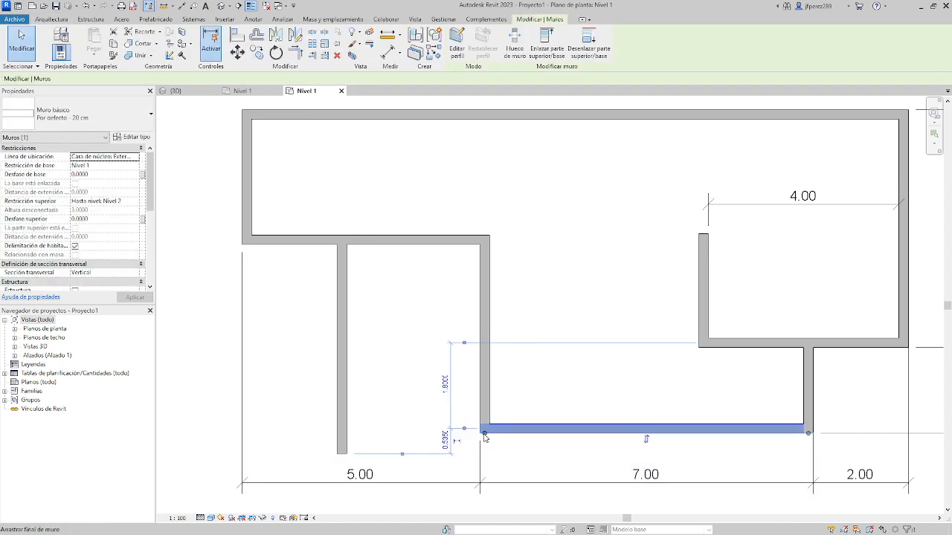
drag(484, 434, 293, 437)
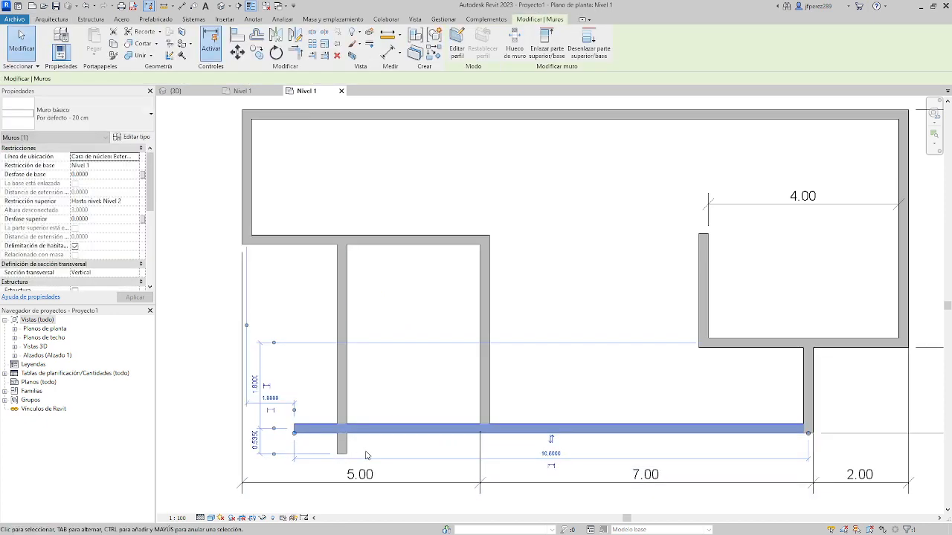
click(394, 383)
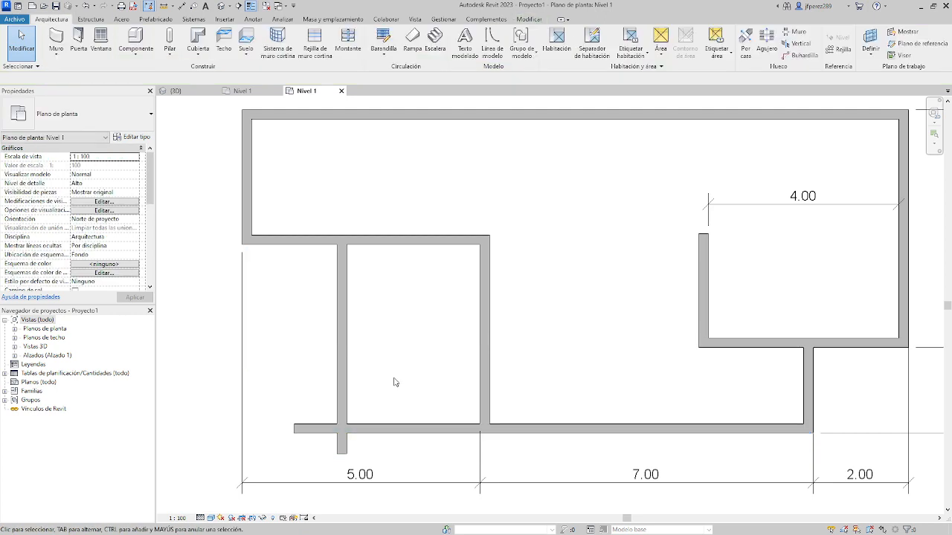
Try to pull the bottom horizontal wall's free left end back to the axis of the new vertical wall
click(318, 431)
scroll(285, 423, up, 5)
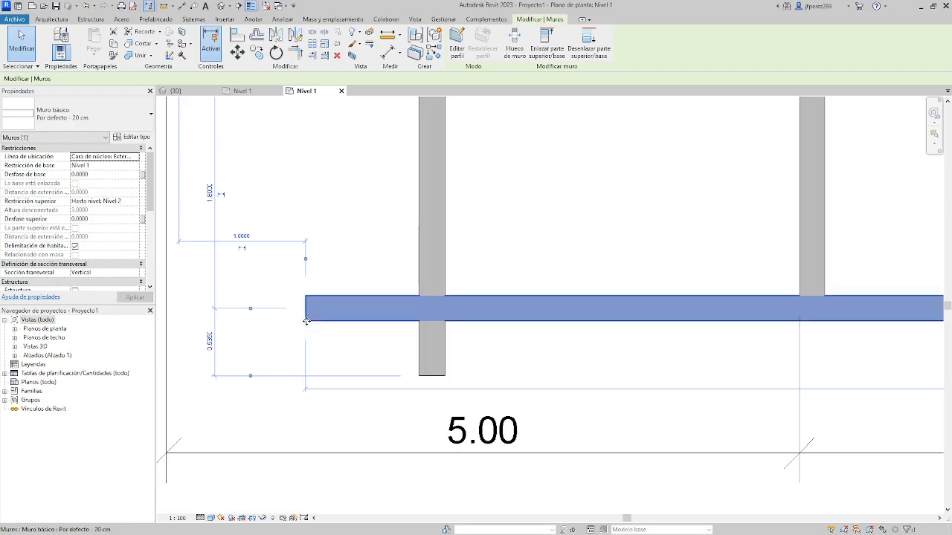
scroll(306, 329, down, 3)
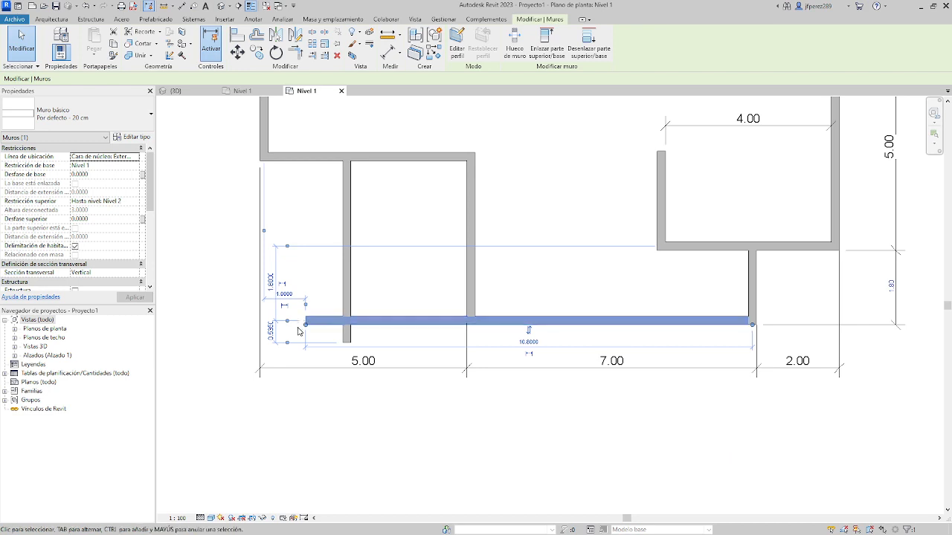
scroll(311, 329, up, 2)
scroll(310, 329, up, 2)
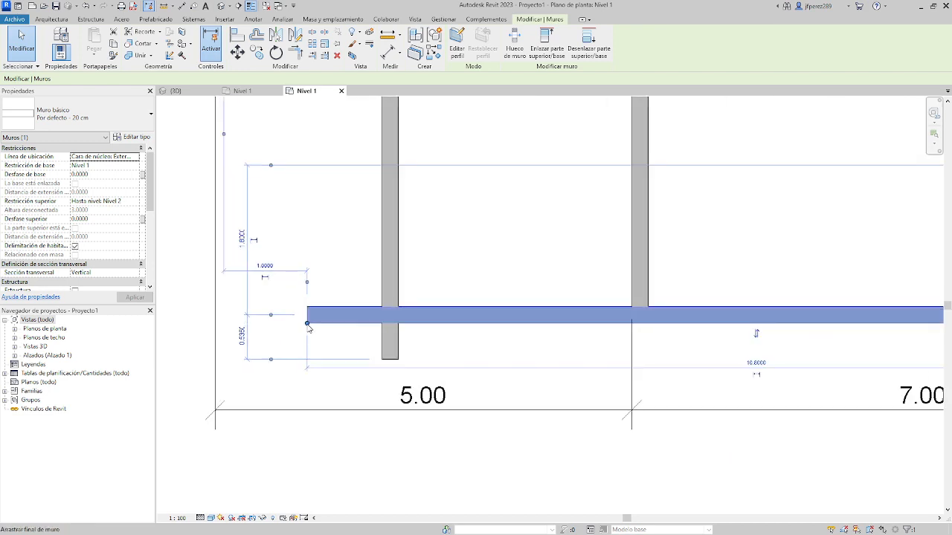
drag(308, 325, 390, 325)
key(Escape)
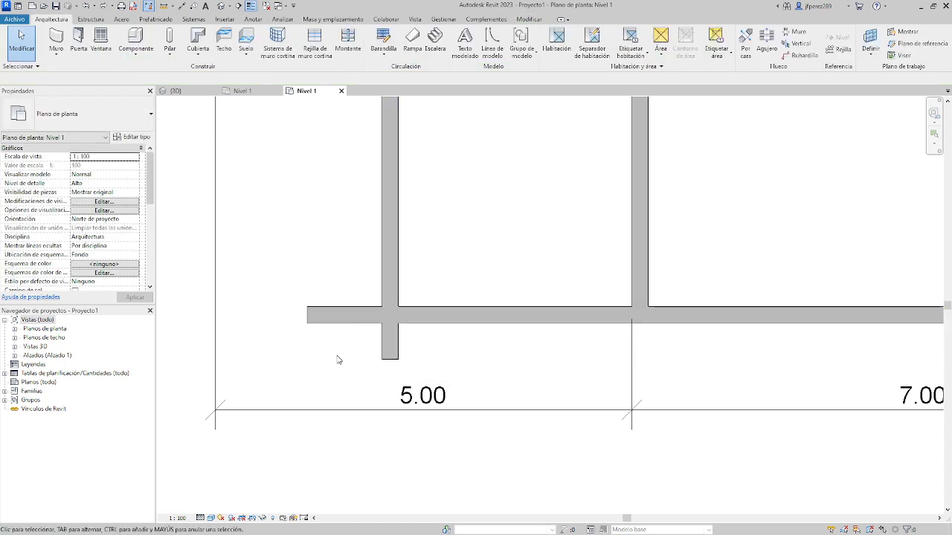
click(362, 318)
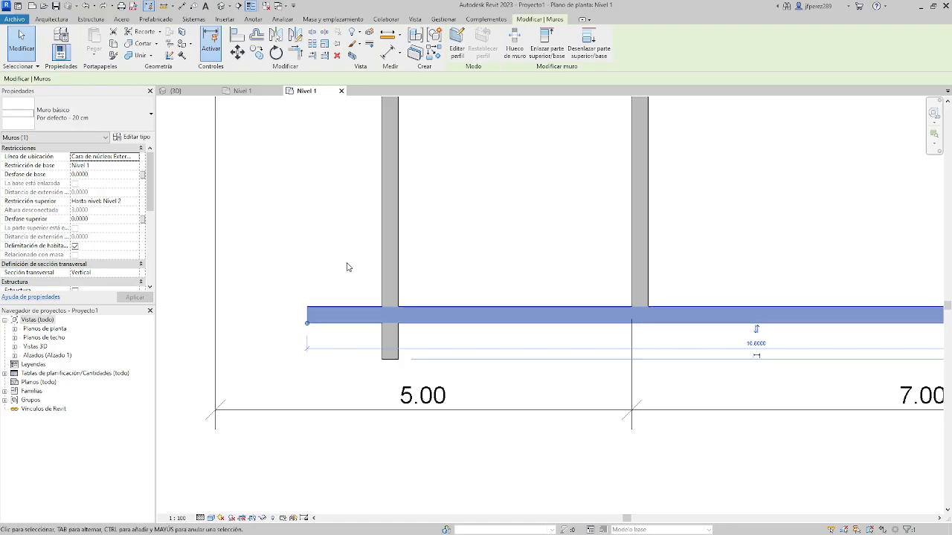
click(340, 345)
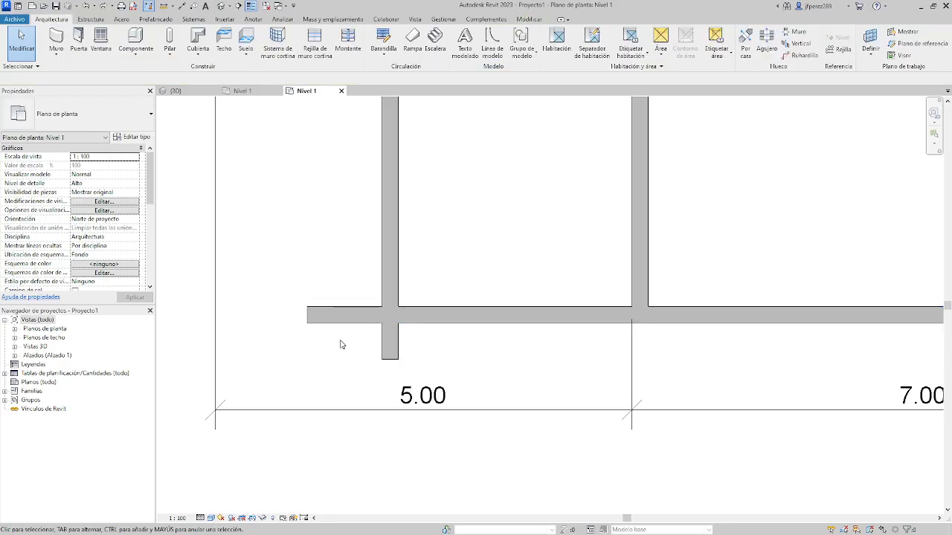
Trim the bottom horizontal wall and the new vertical wall to a corner, keeping the parts right of and above their crossing
scroll(341, 345, up, 2)
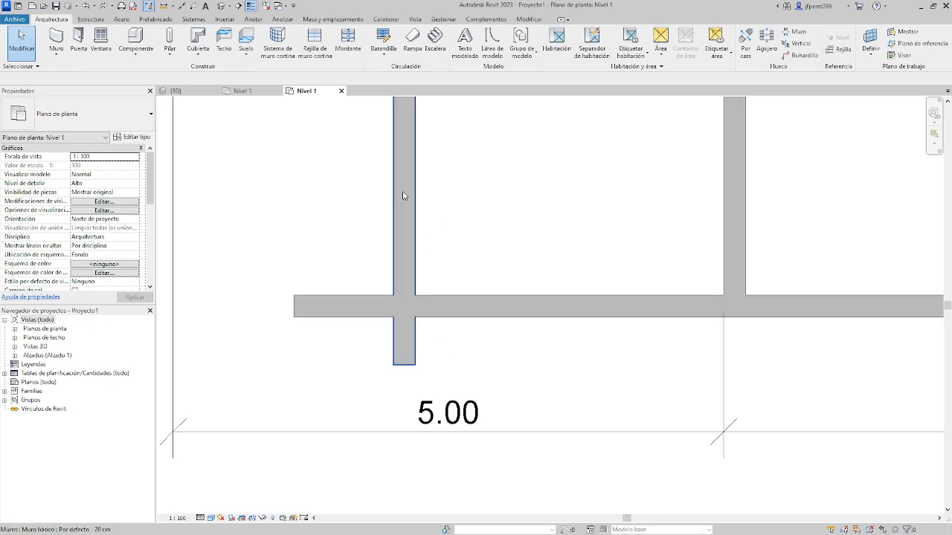
click(349, 299)
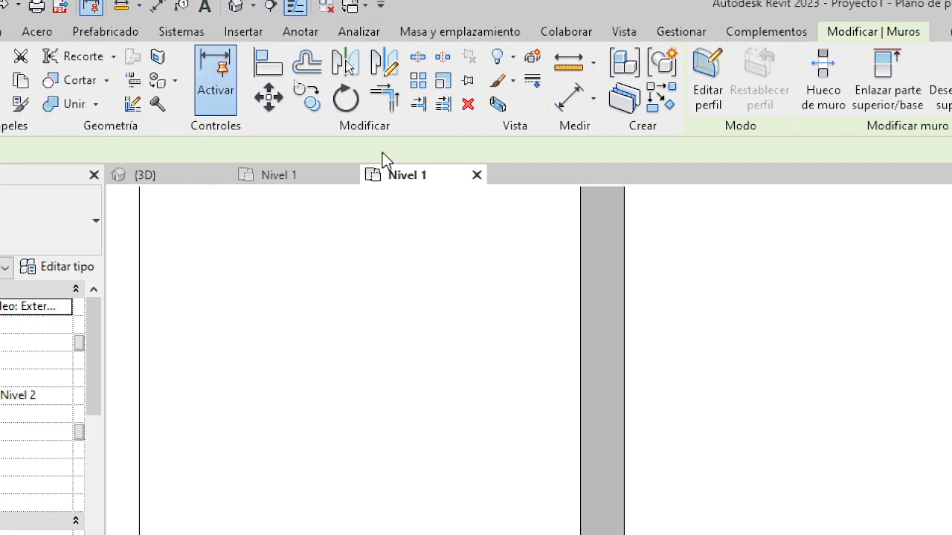
click(394, 102)
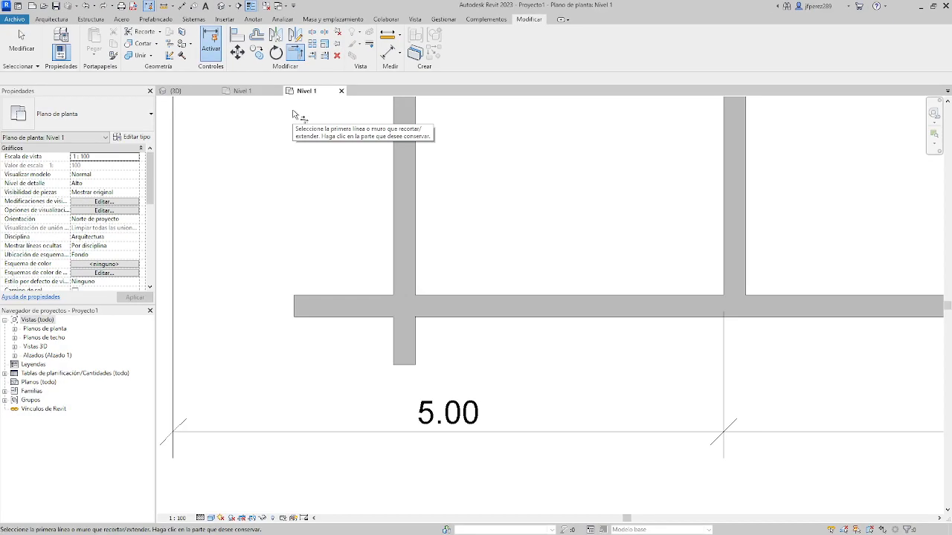
click(445, 301)
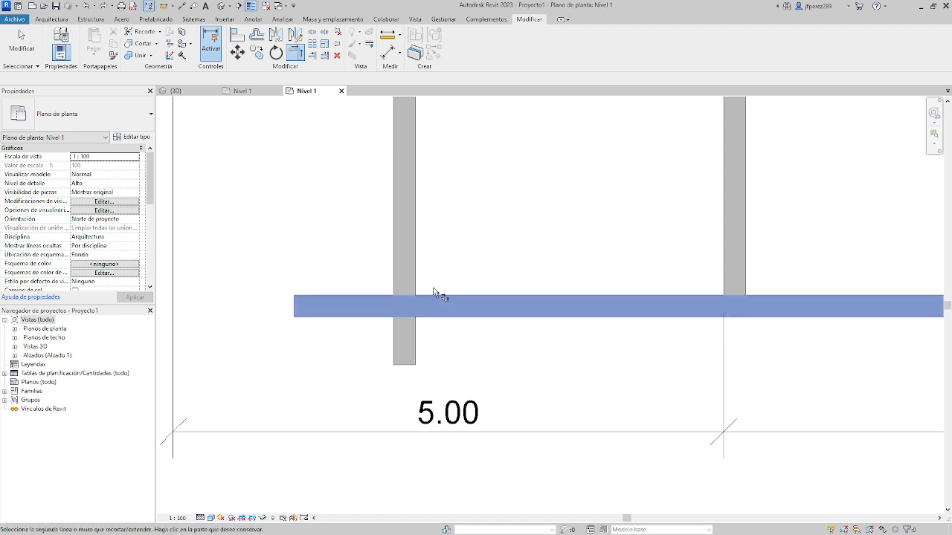
click(418, 272)
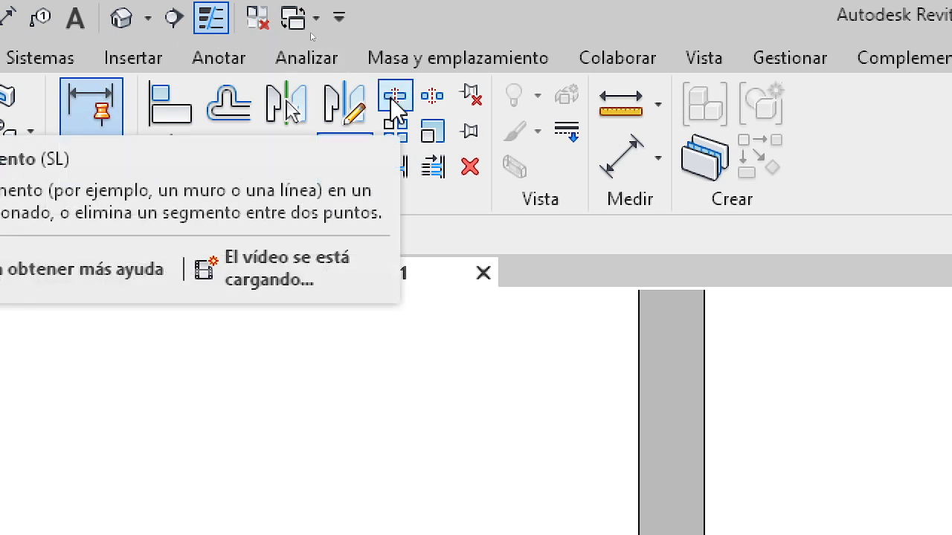
key(t)
key(r)
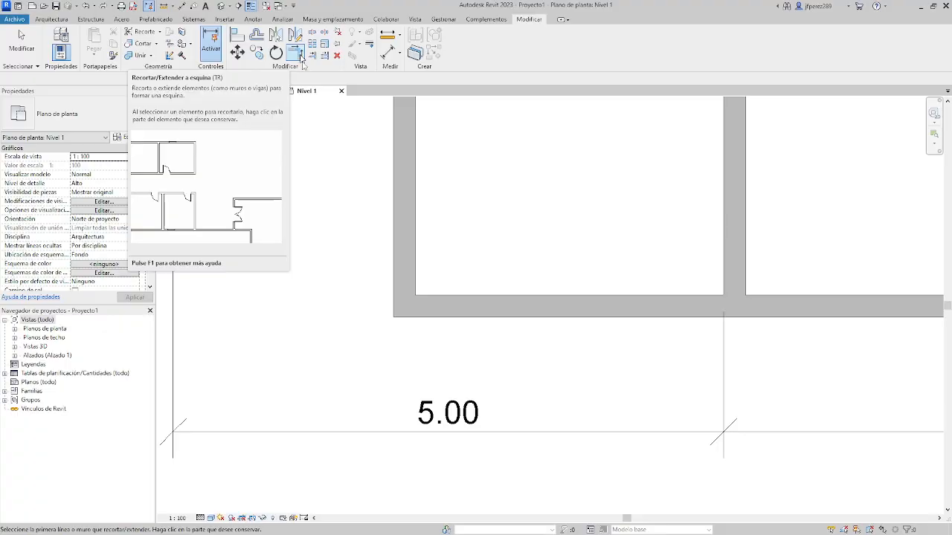
scroll(528, 234, down, 5)
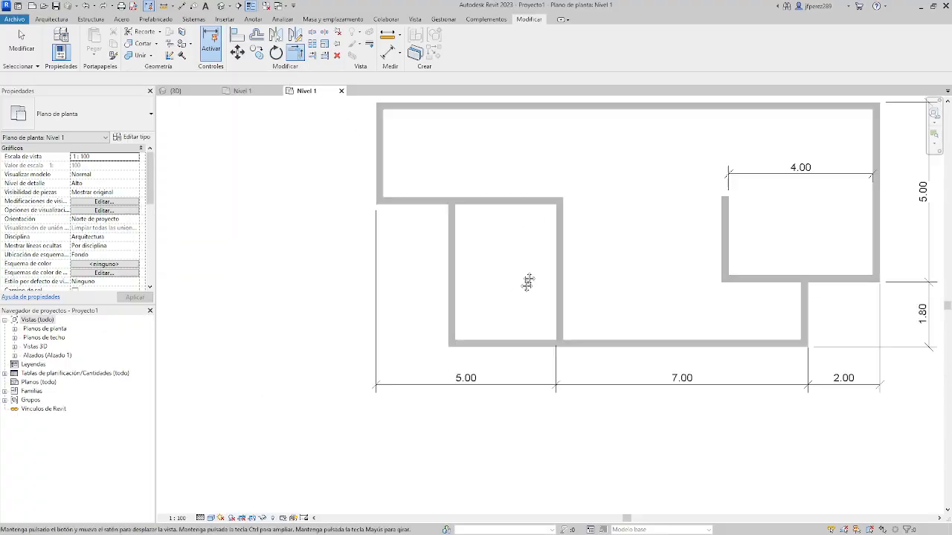
scroll(489, 327, down, 1)
scroll(490, 296, up, 1)
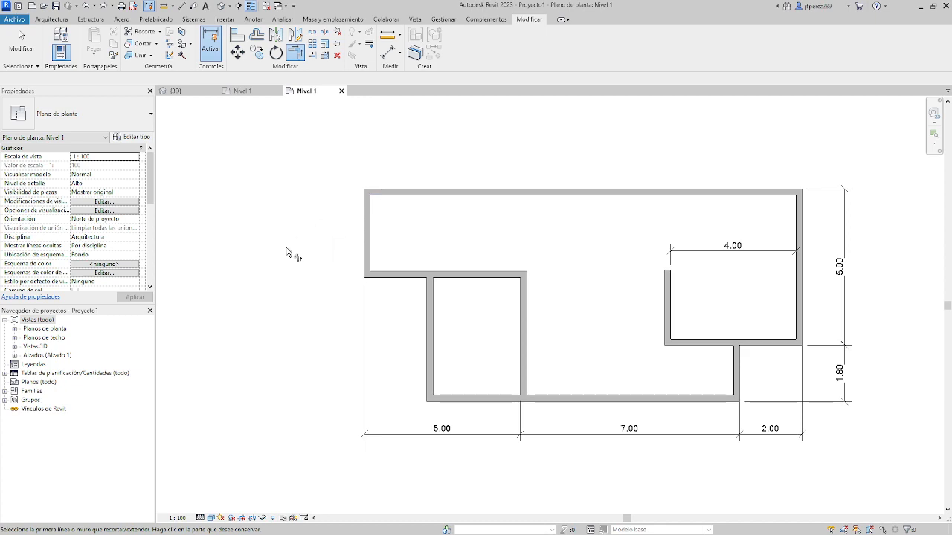
click(27, 39)
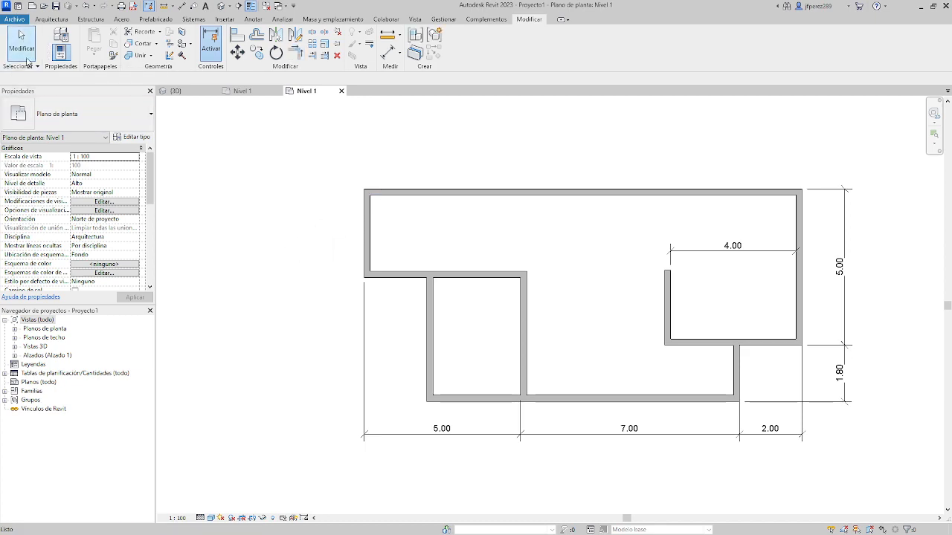
Start saving the project and choose the folder SENA > 2023 > 04 COMPLEMENTARIOS > Revit Básico on the TRABAJO (F:) drive
click(56, 5)
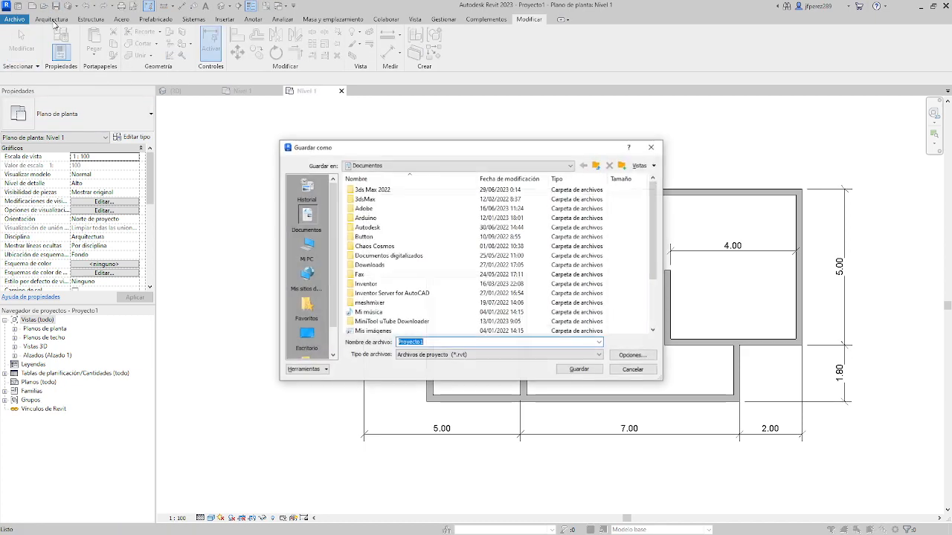
click(442, 165)
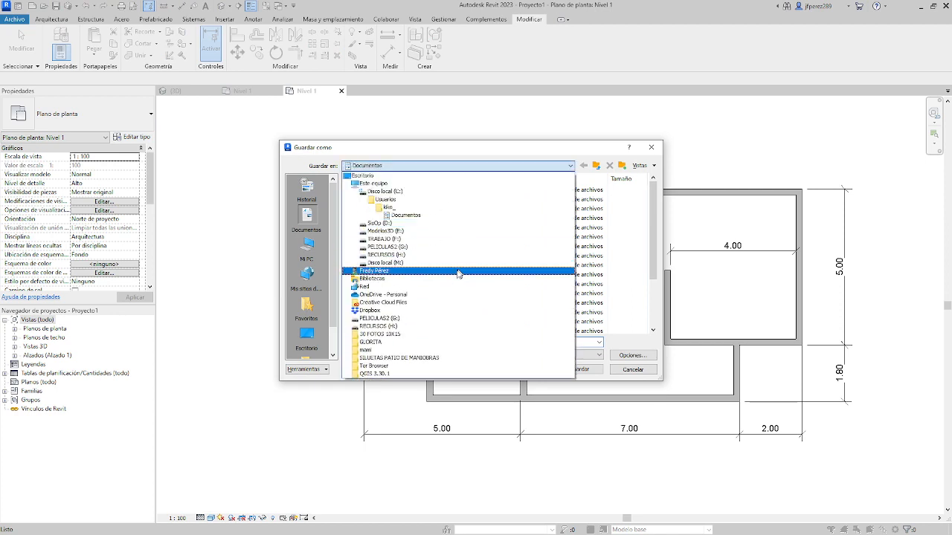
click(389, 238)
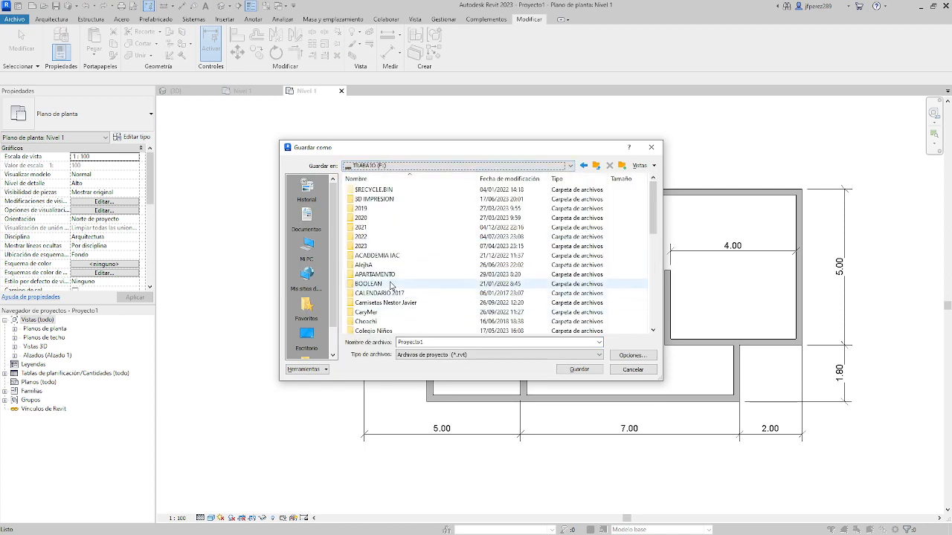
scroll(372, 282, down, 10)
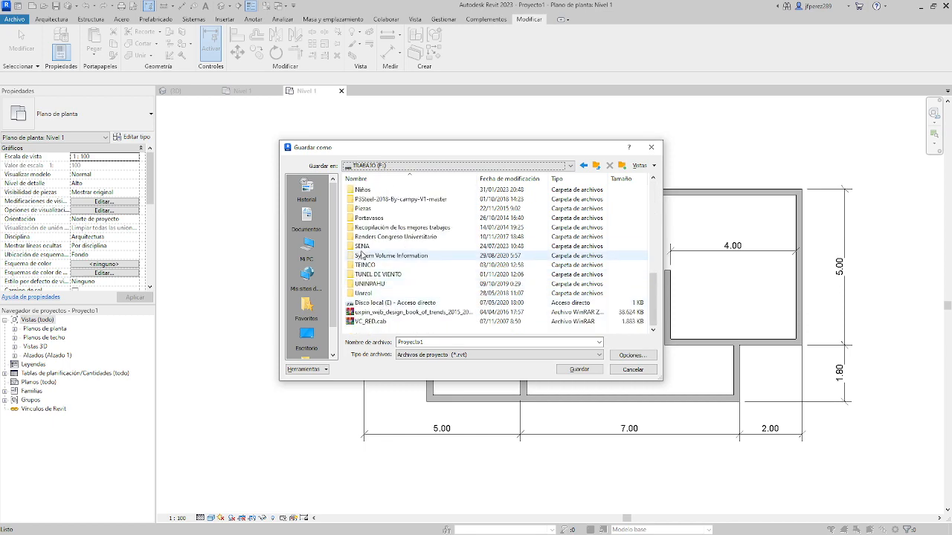
double_click(358, 246)
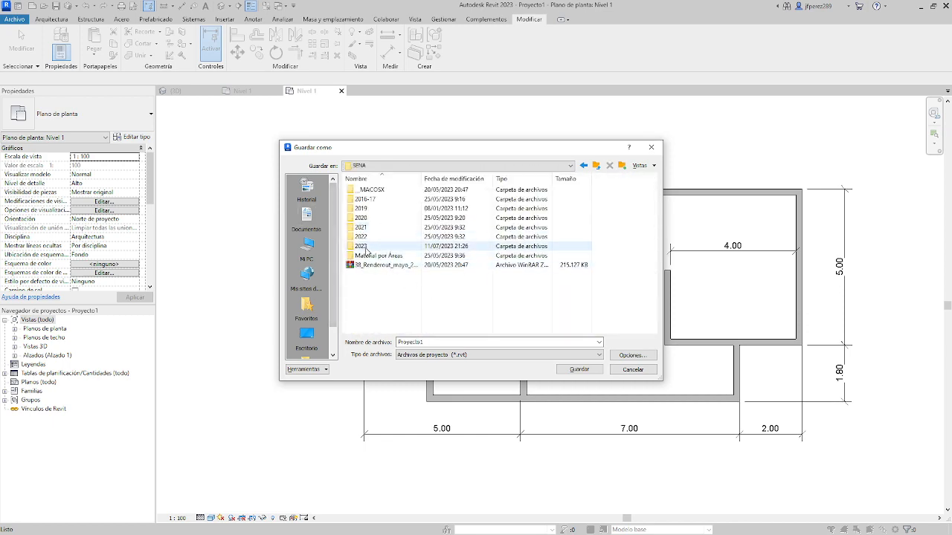
double_click(363, 248)
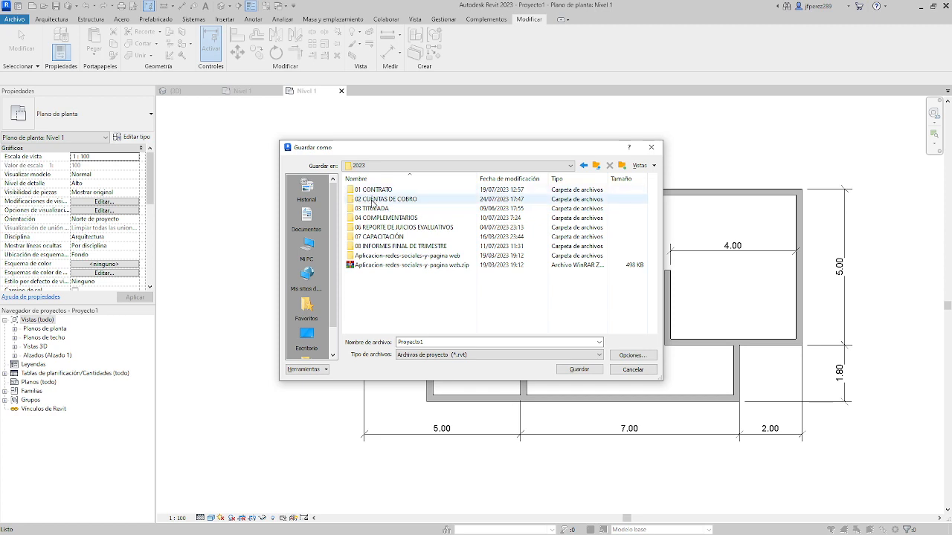
double_click(371, 219)
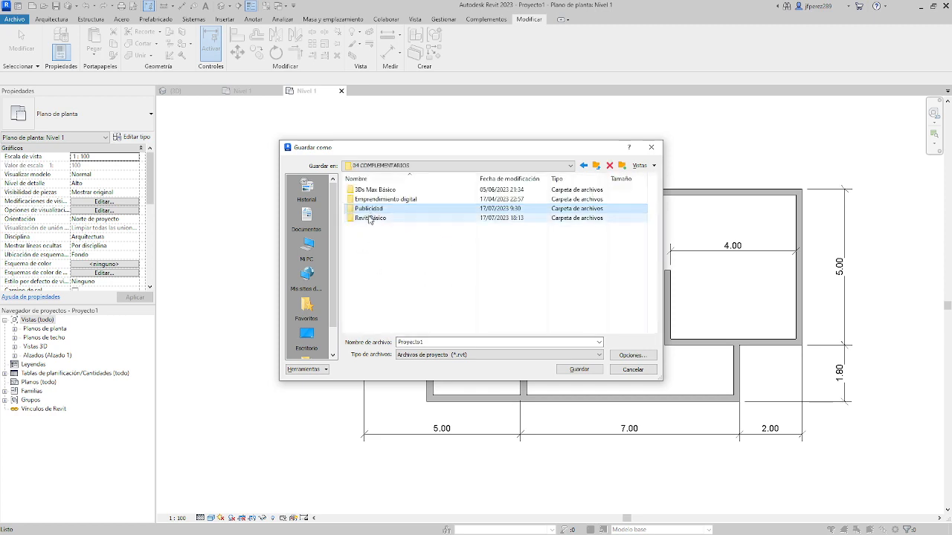
double_click(367, 216)
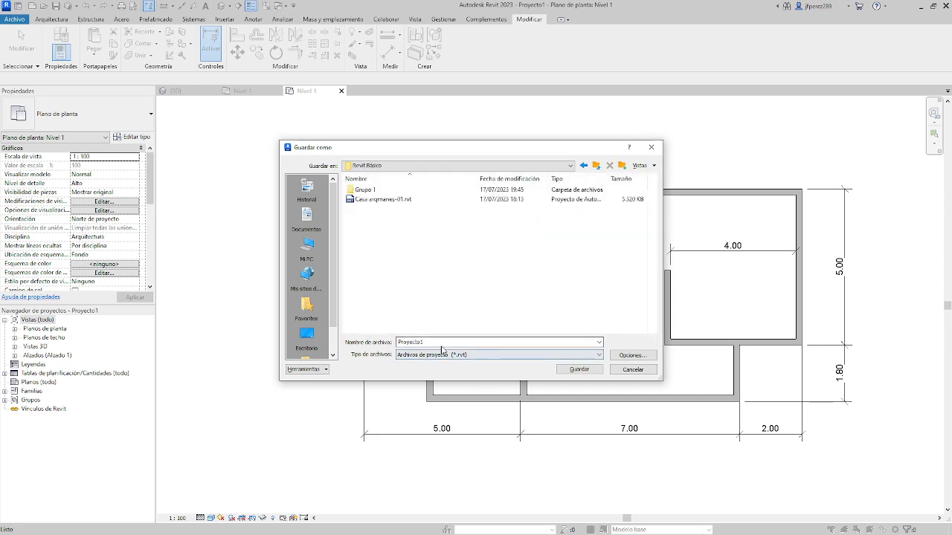
Name the project file Ejercicio01 and save it
text(eJERCIC)
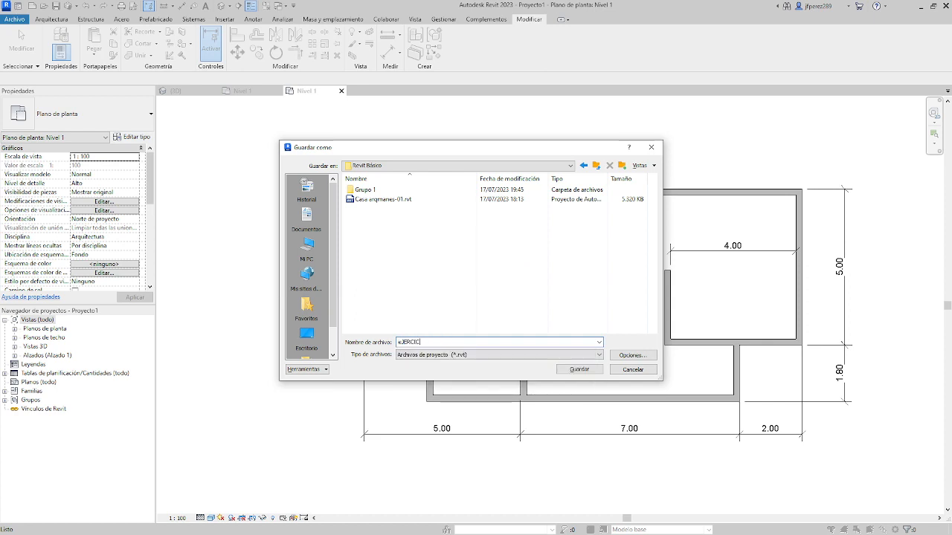
key(BackSpace)
key(BackSpace)
key(BackSpace)
key(BackSpace)
key(BackSpace)
key(BackSpace)
key(BackSpace)
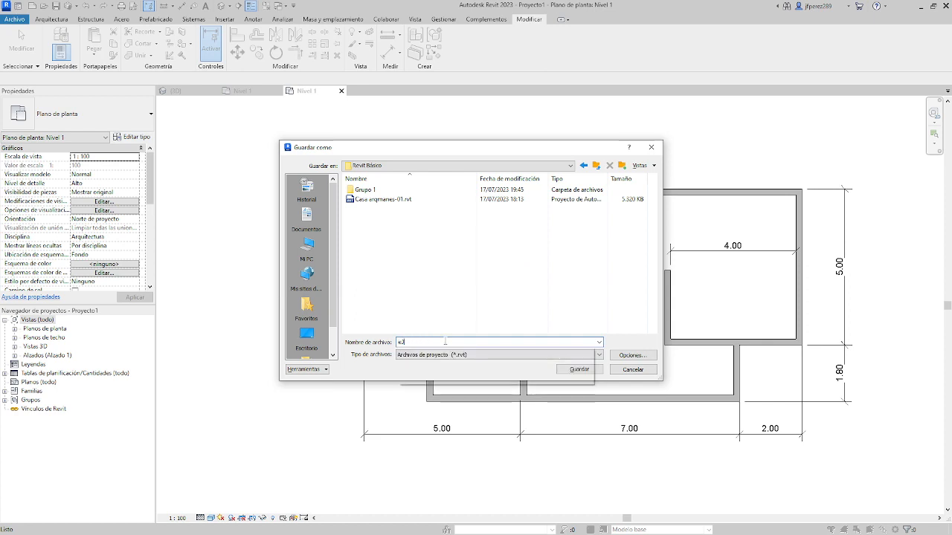
key(BackSpace)
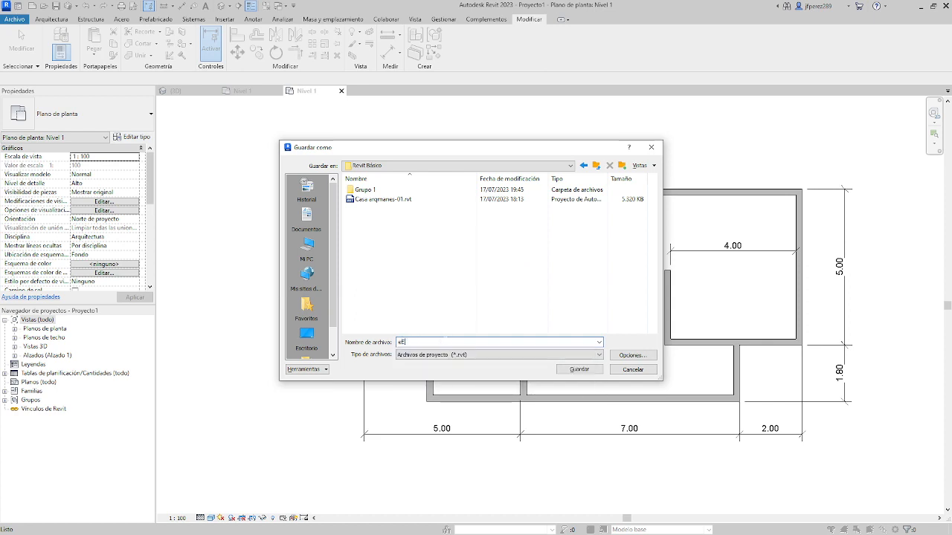
text(Ejercicio01)
key(Return)
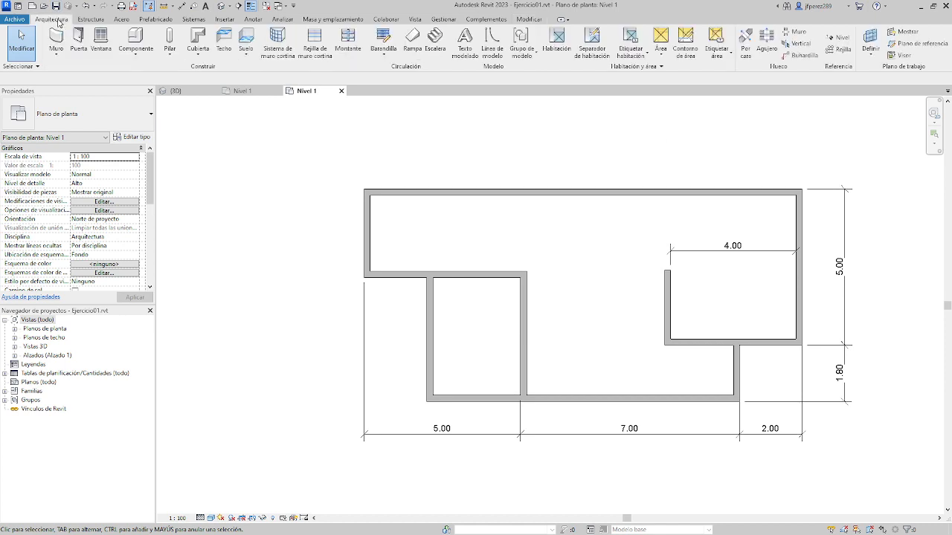
Draw a closed rectangle of walls about 5.8 m wide and 4.3 m high above the floor plan
click(48, 46)
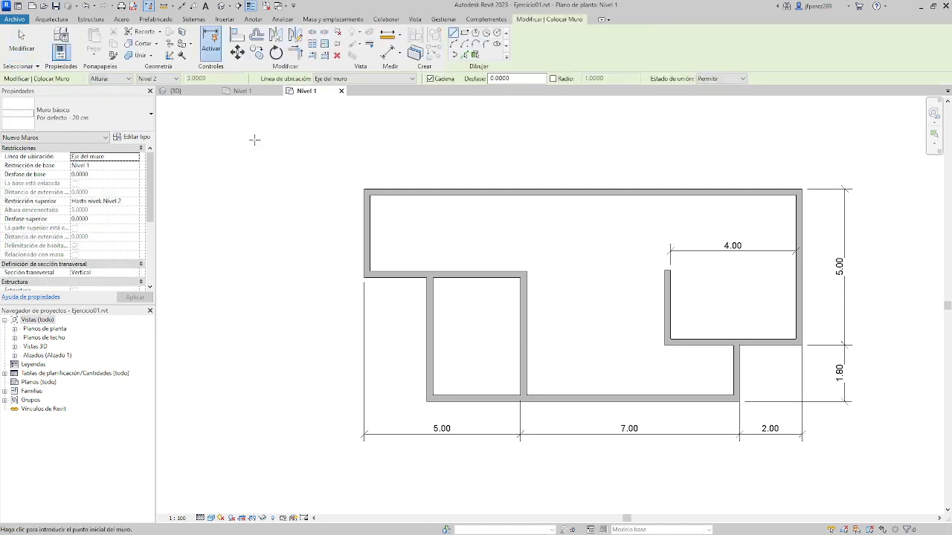
click(278, 192)
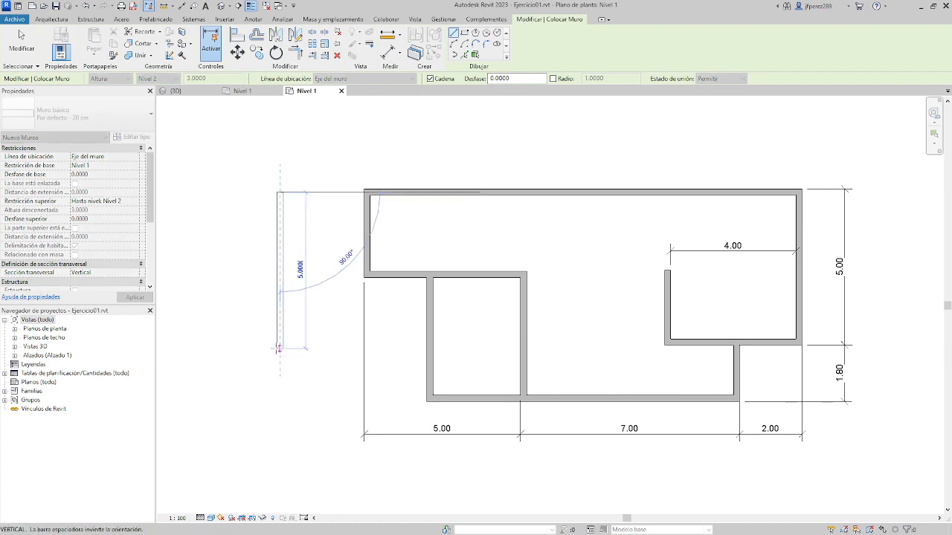
key(Escape)
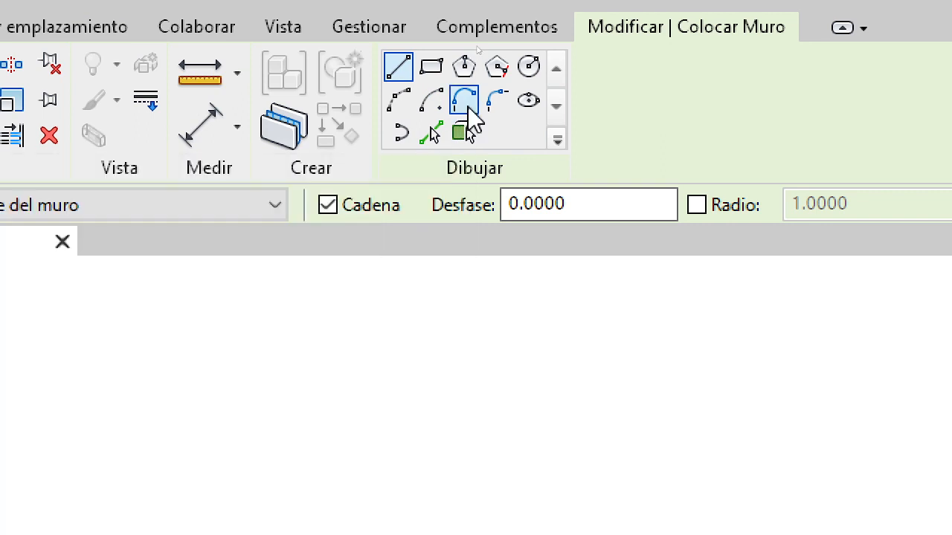
click(433, 72)
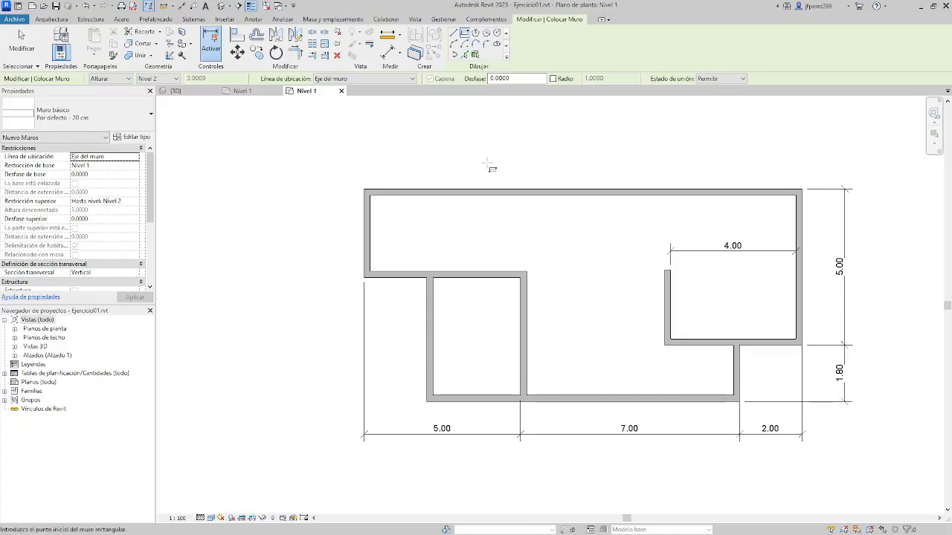
scroll(489, 161, down, 2)
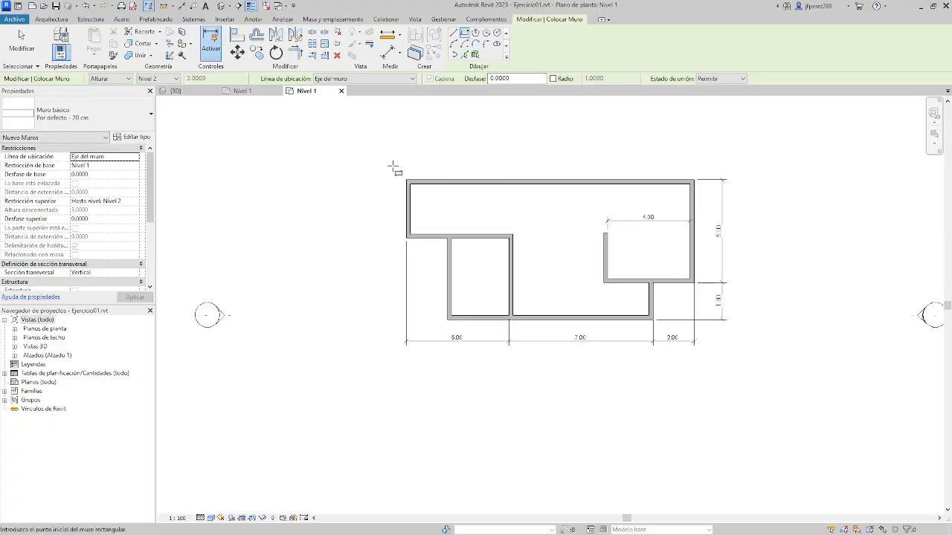
middle_drag(393, 166, 540, 197)
middle_drag(451, 214, 370, 248)
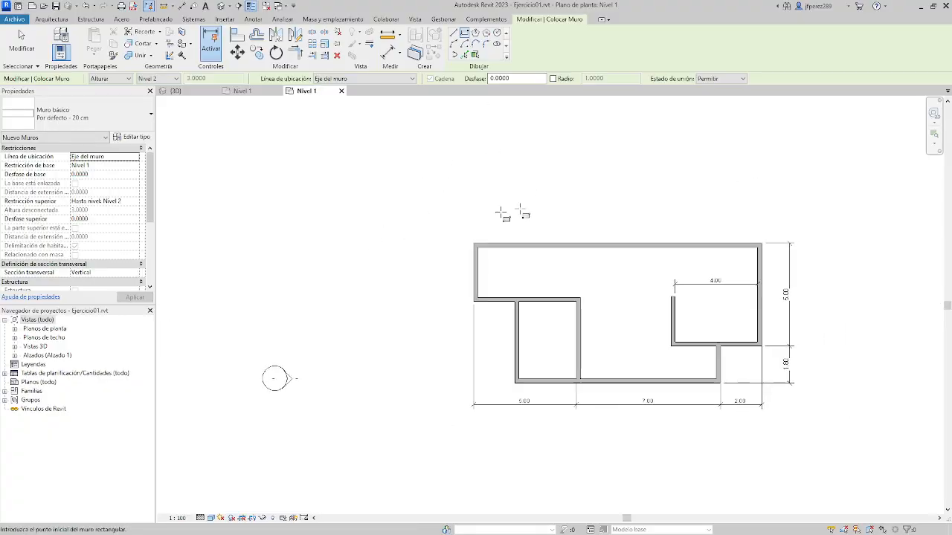
click(536, 142)
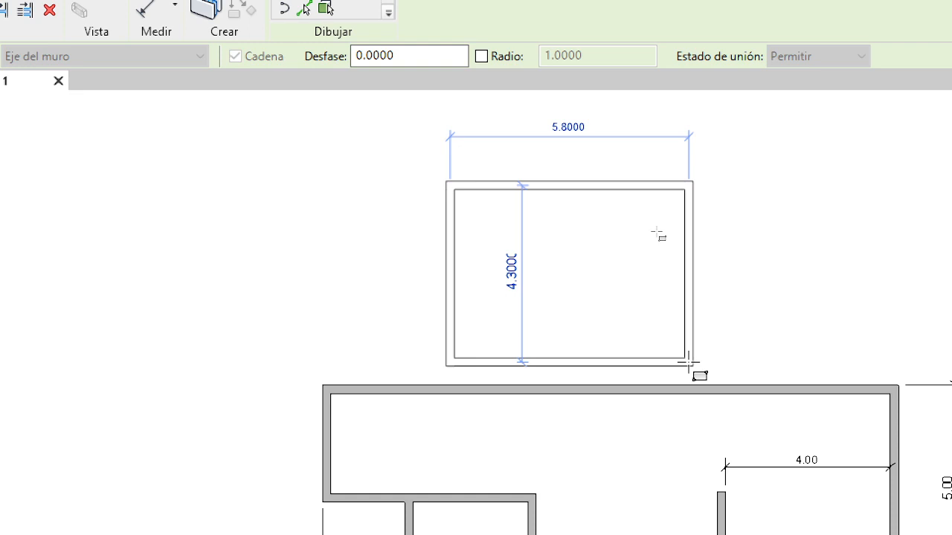
click(688, 363)
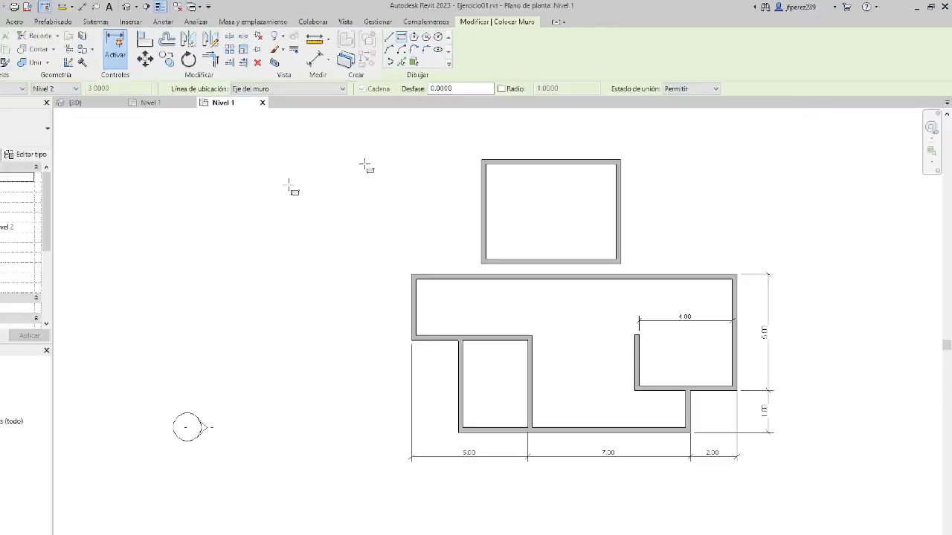
click(22, 45)
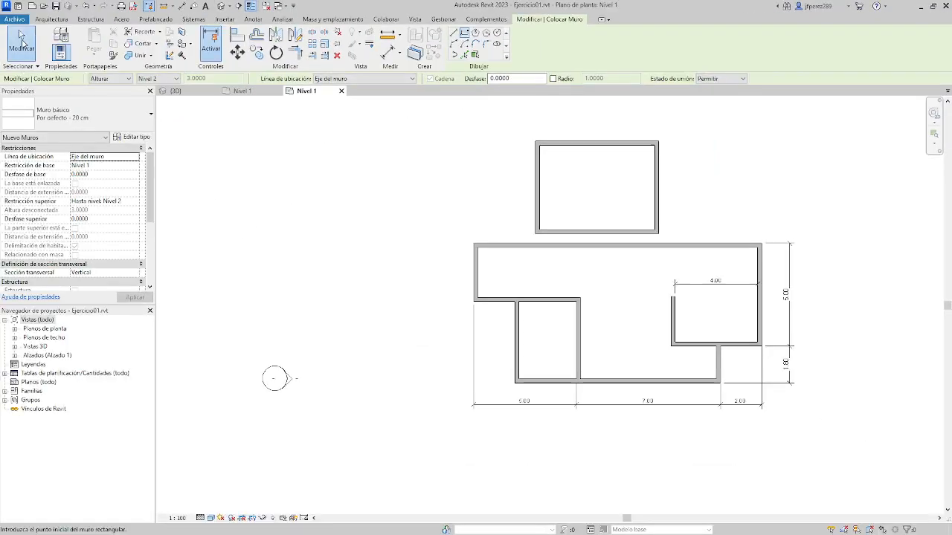
Check the temporary dimensions of the new rectangle by selecting its right, left and bottom walls in turn
click(657, 198)
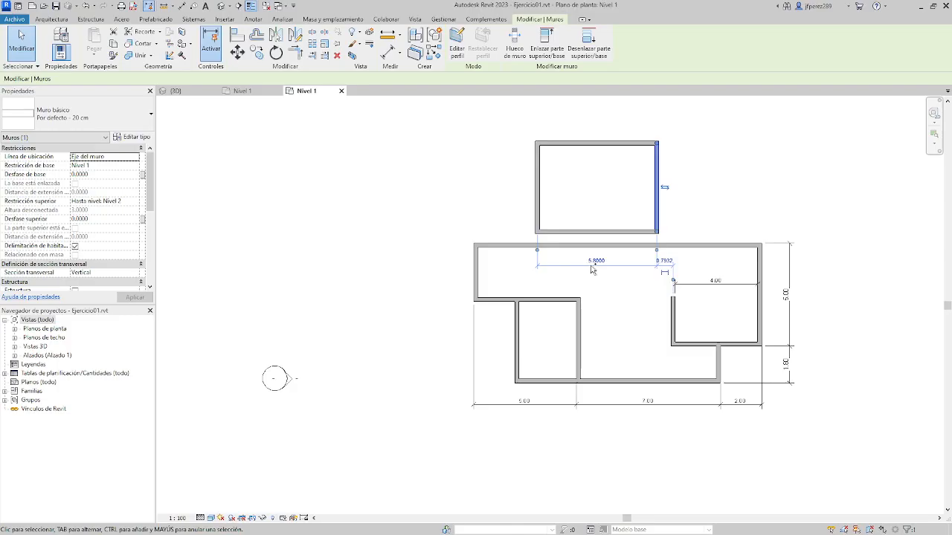
click(366, 70)
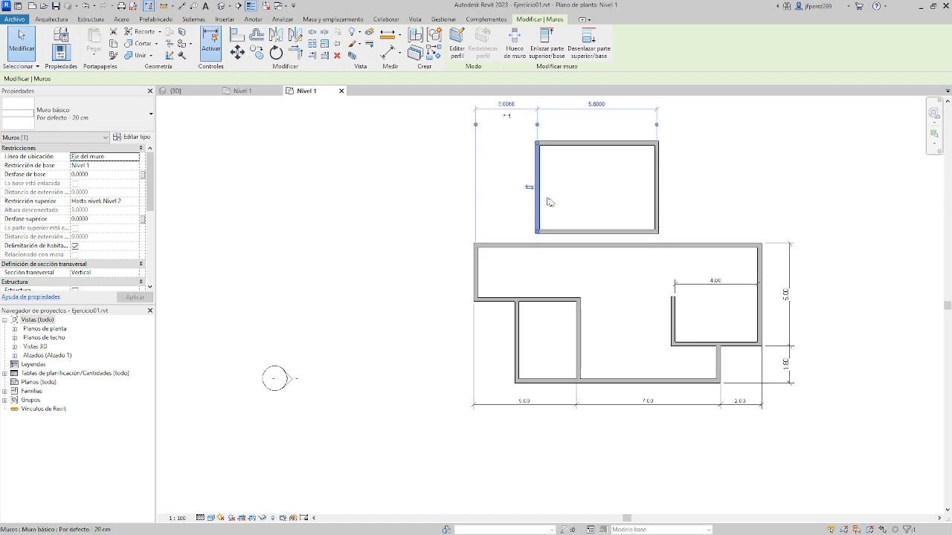
click(576, 231)
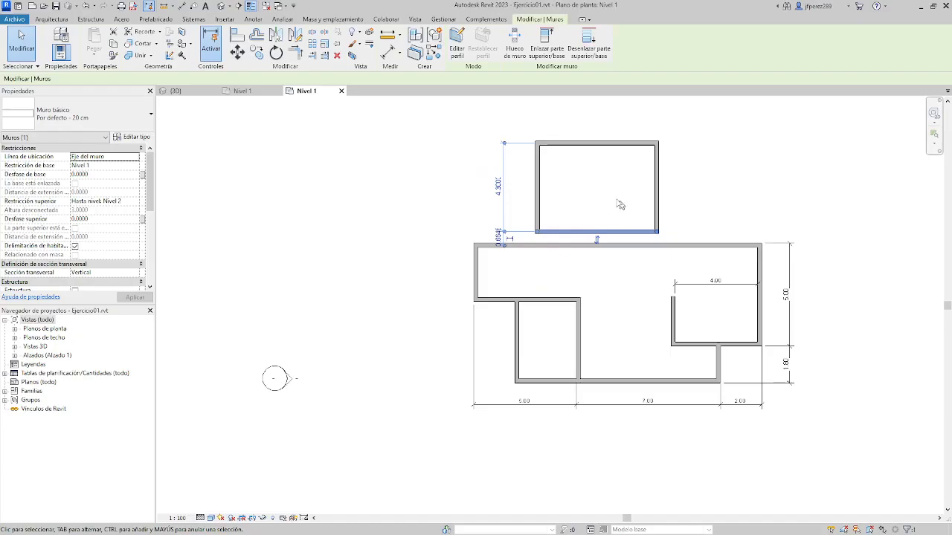
click(620, 204)
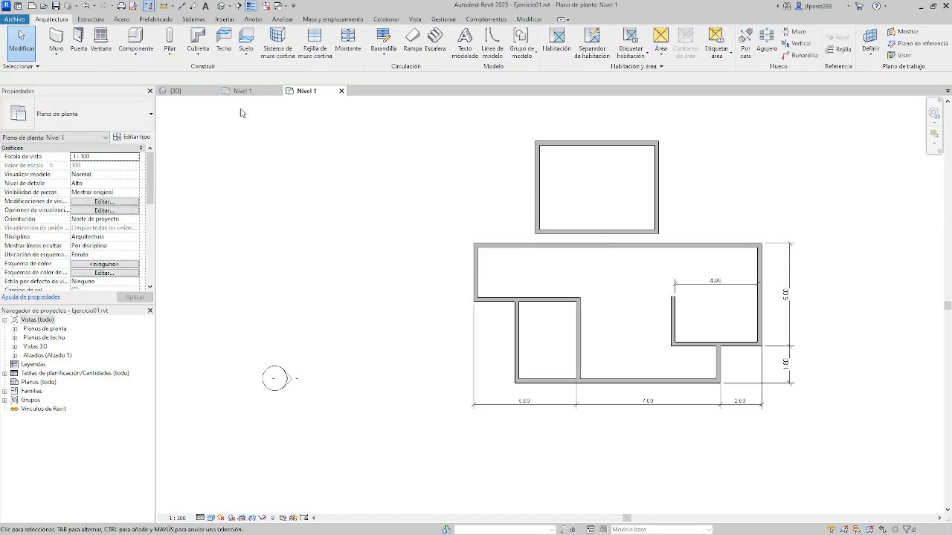
Draw a 90° centre-ends arc wall of 2.3 m radius, centred on the 4.00 m room's lower-left corner and starting at its short wall's free end
click(56, 40)
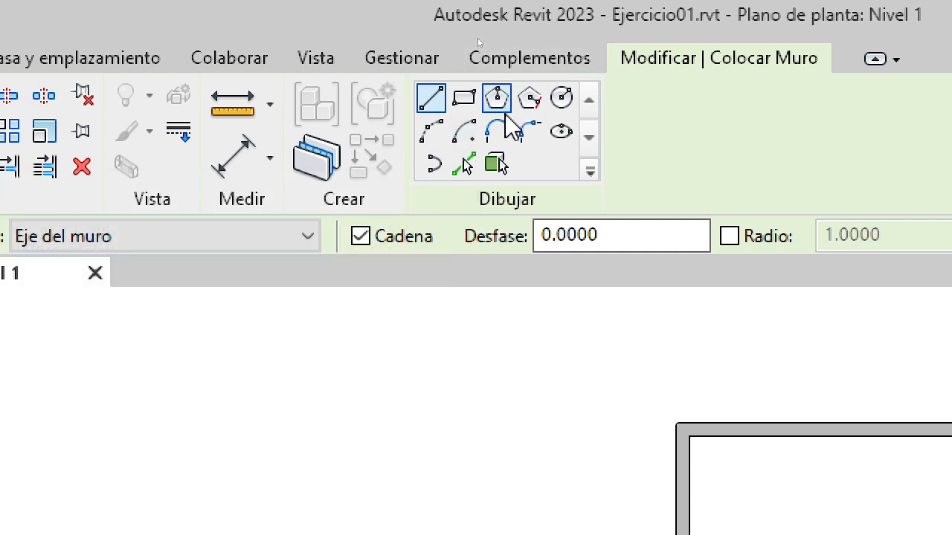
click(463, 135)
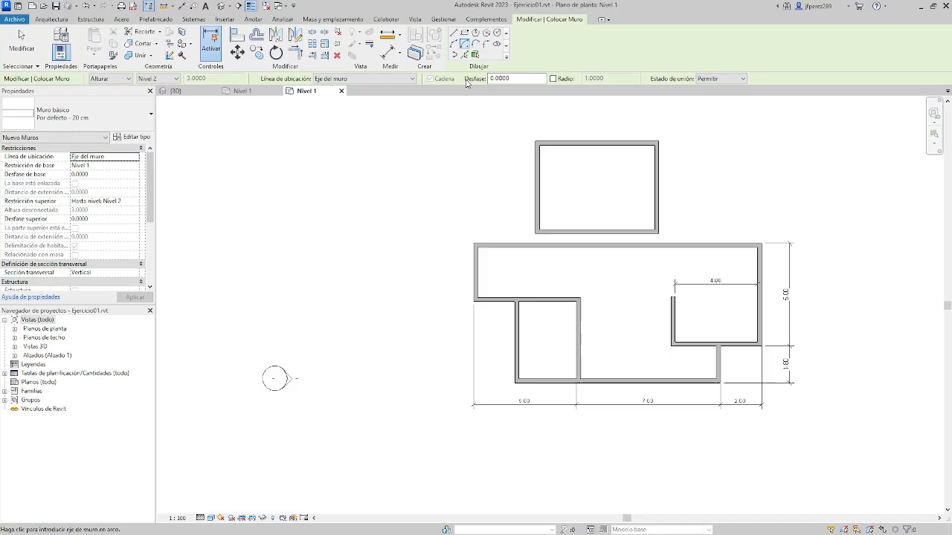
scroll(677, 331, up, 3)
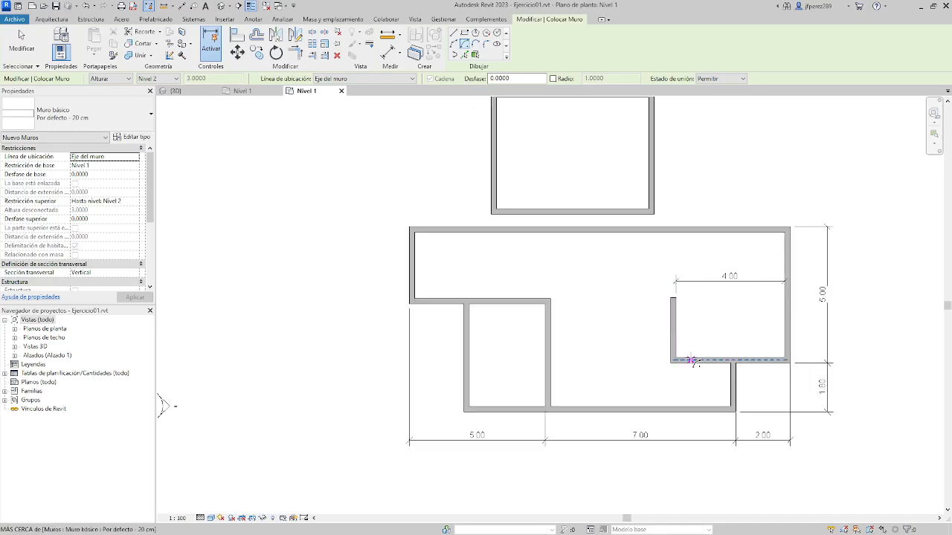
click(668, 362)
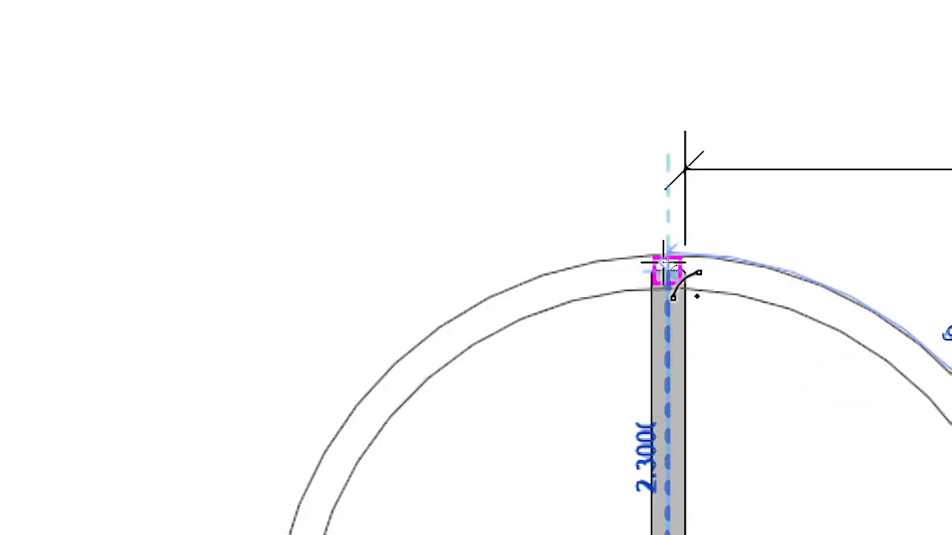
click(667, 273)
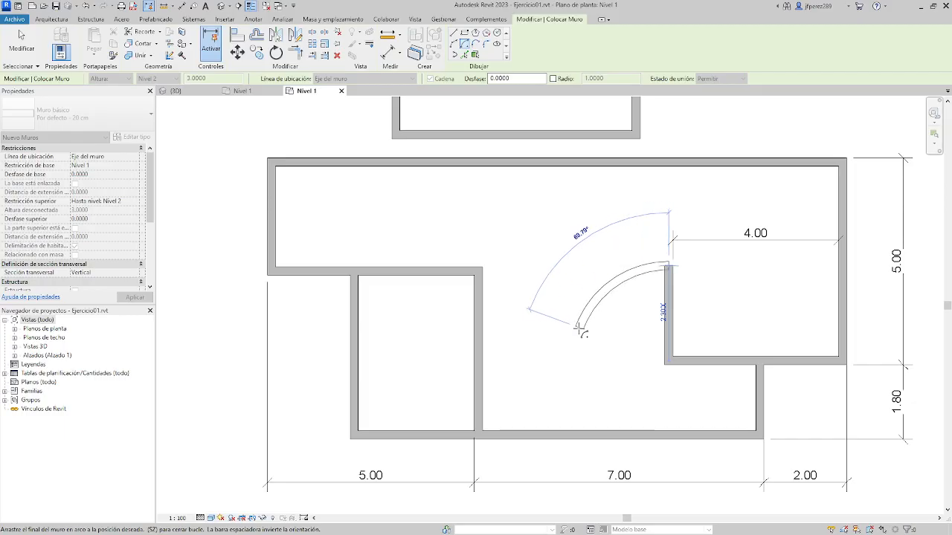
click(583, 364)
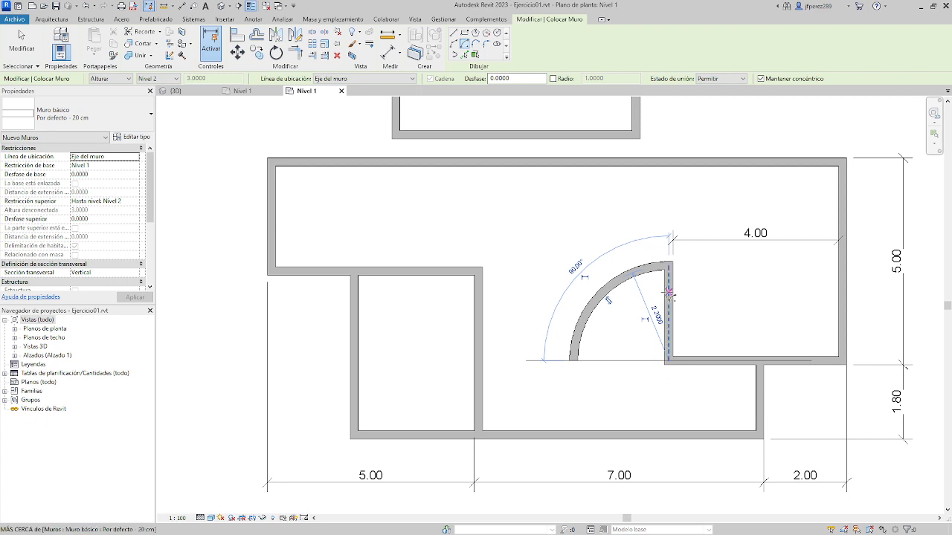
scroll(668, 331, up, 2)
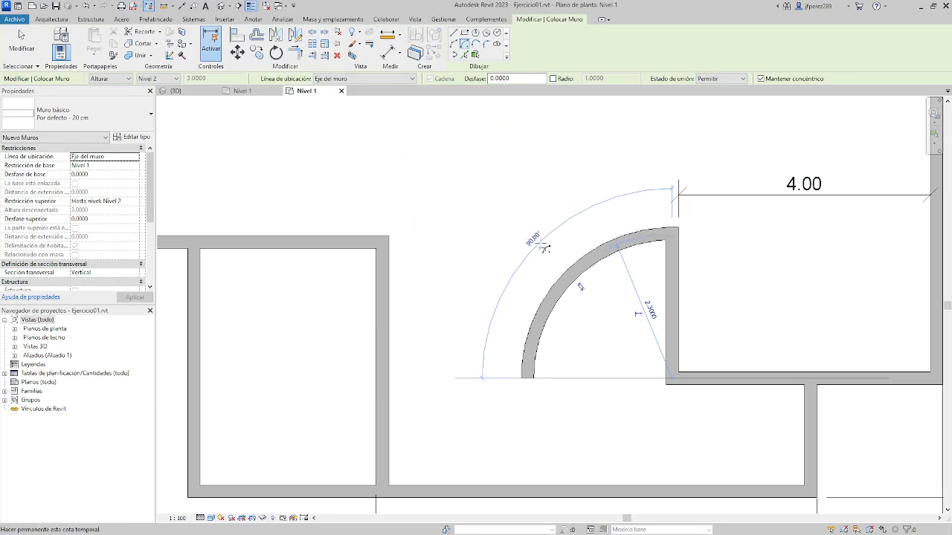
key(Escape)
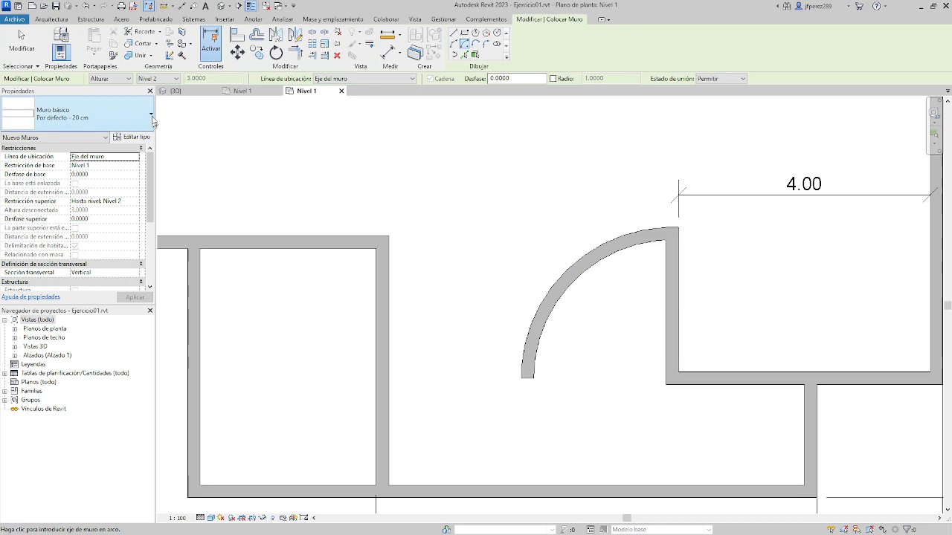
click(22, 45)
Set the arc wall's angle to 45°
click(585, 272)
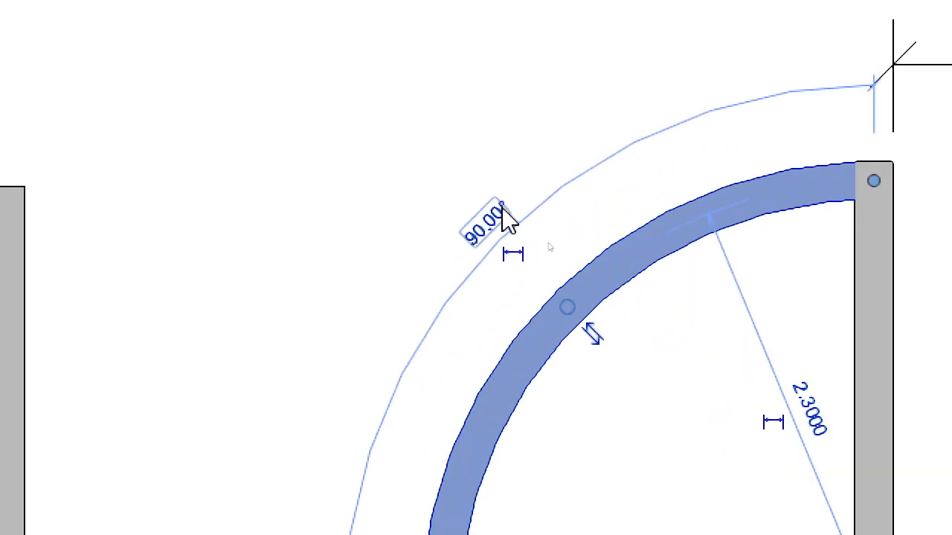
click(505, 215)
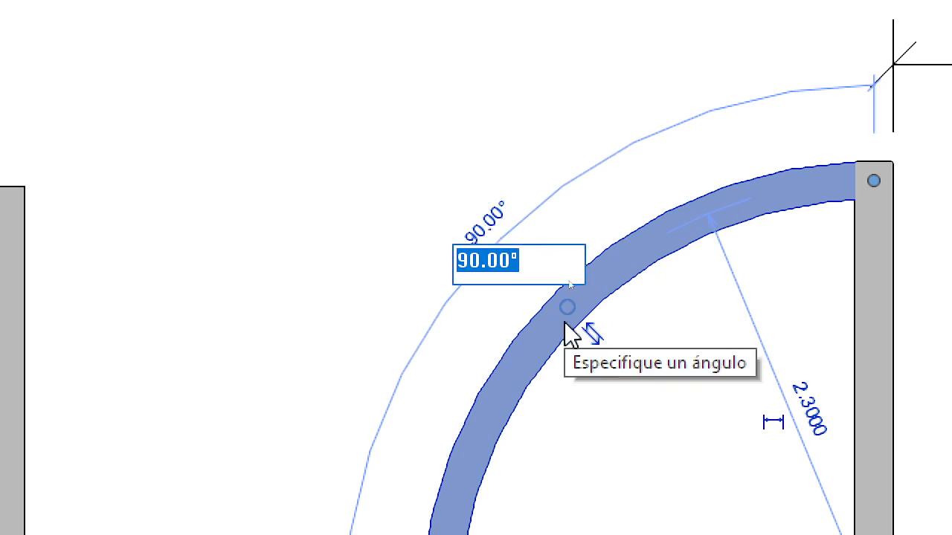
text(45)
key(Return)
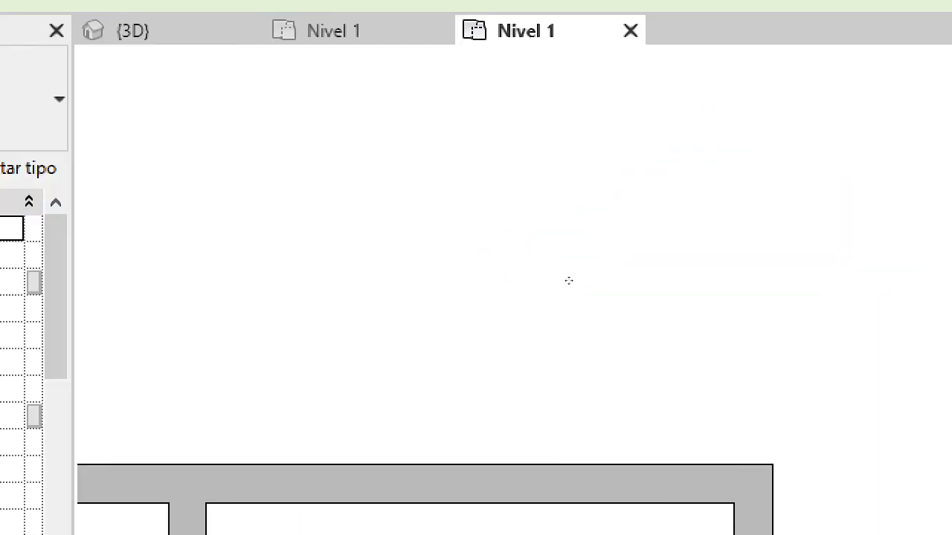
key(Escape)
key(Escape)
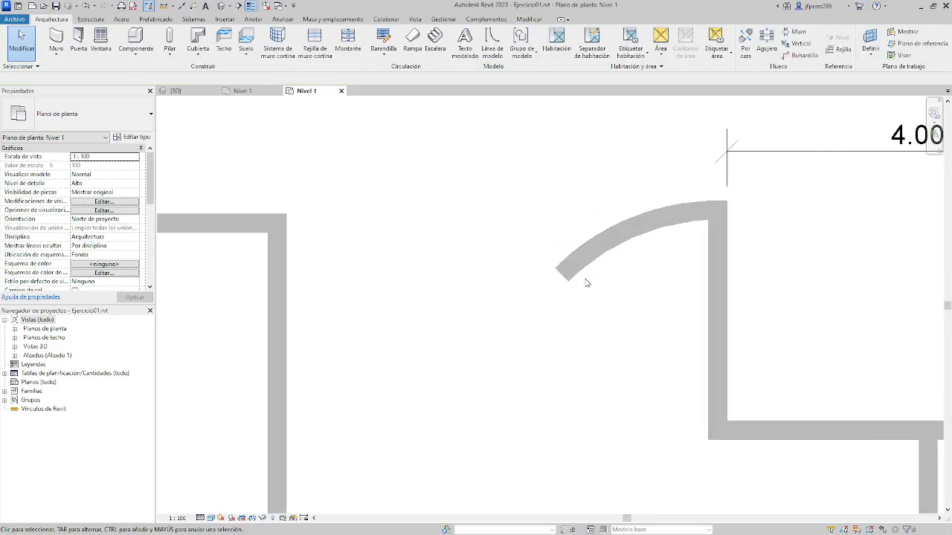
Set the arc wall's radius to 3 m
scroll(588, 278, up, 2)
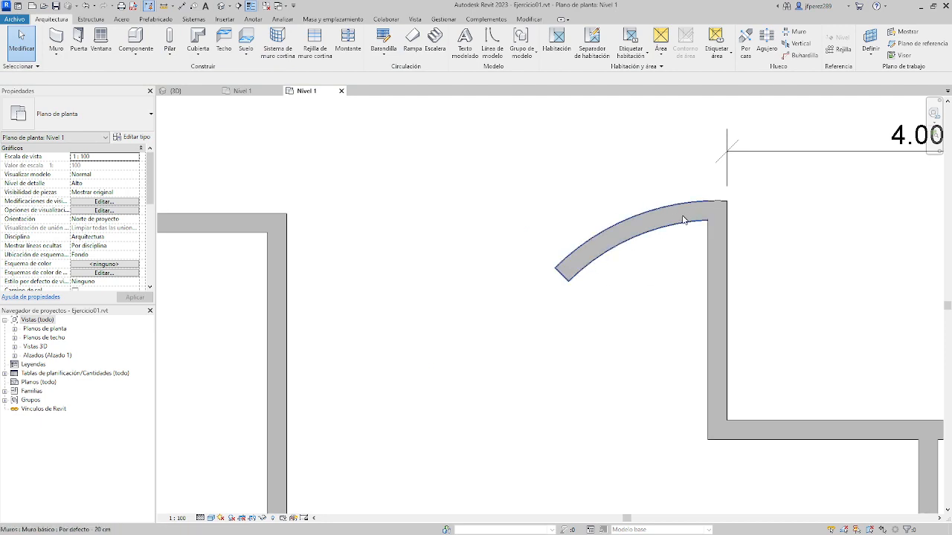
click(661, 218)
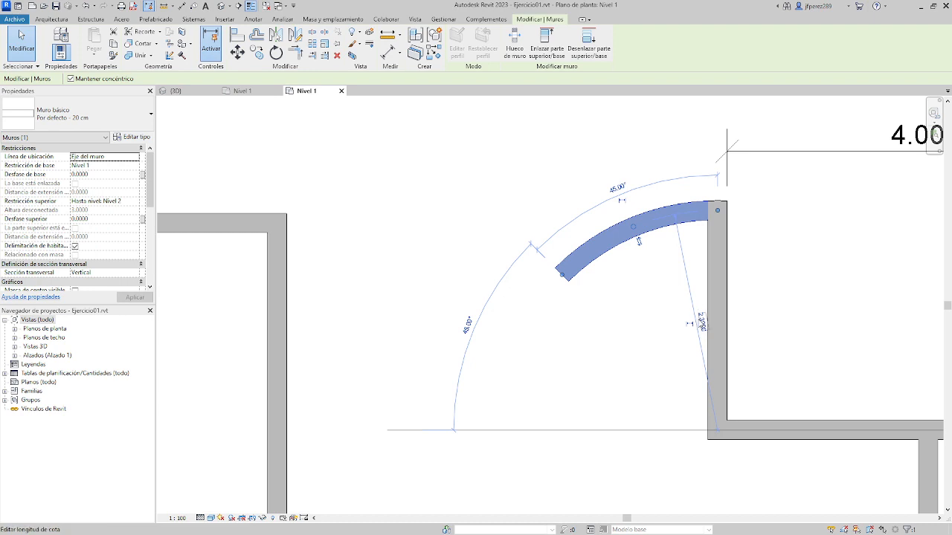
click(700, 320)
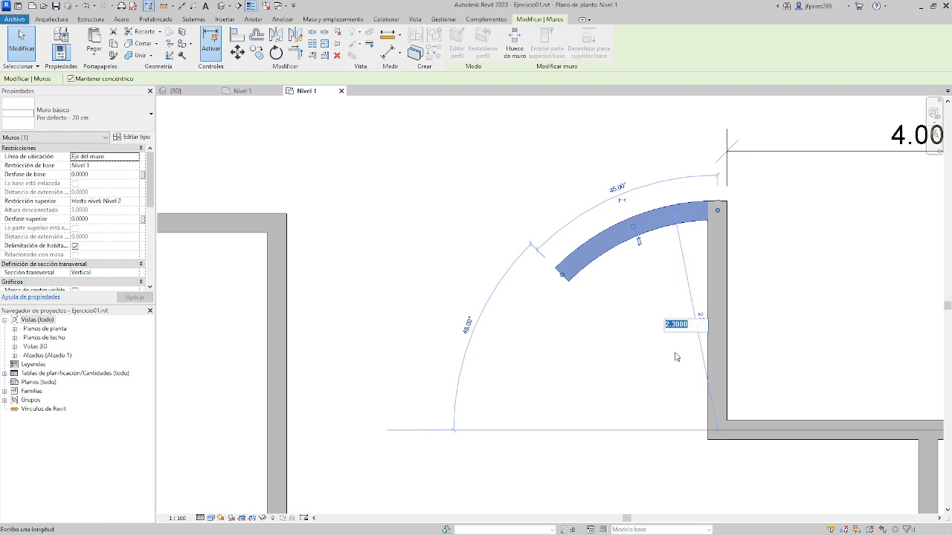
text(3)
key(Return)
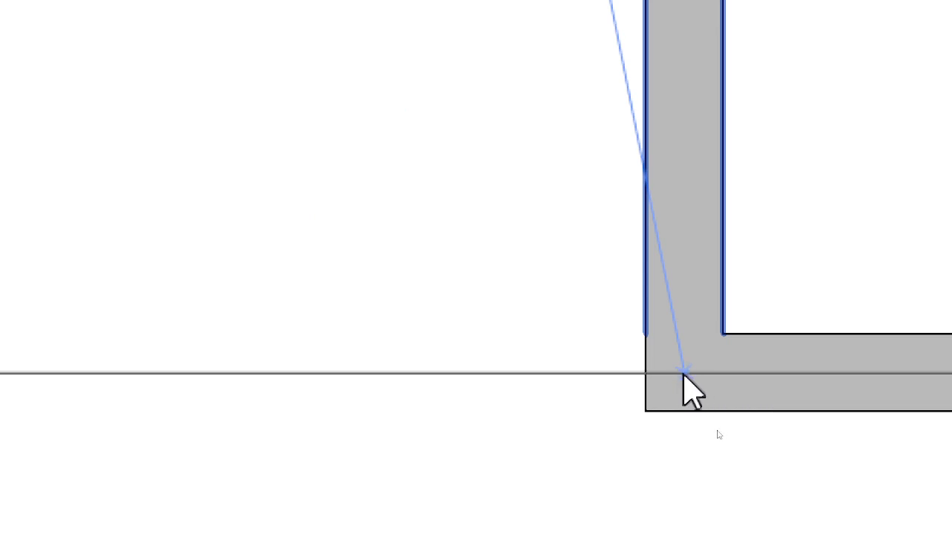
click(683, 372)
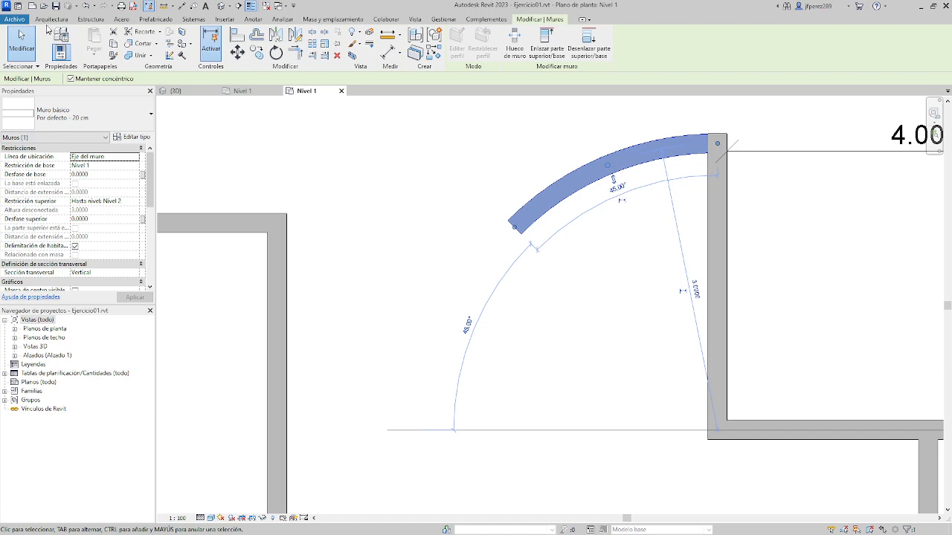
Draw a start-end-radius arc wall of about 3.06 m radius from the floor plan's upper-left corner to the separate rectangle's upper-left corner
click(52, 19)
click(56, 39)
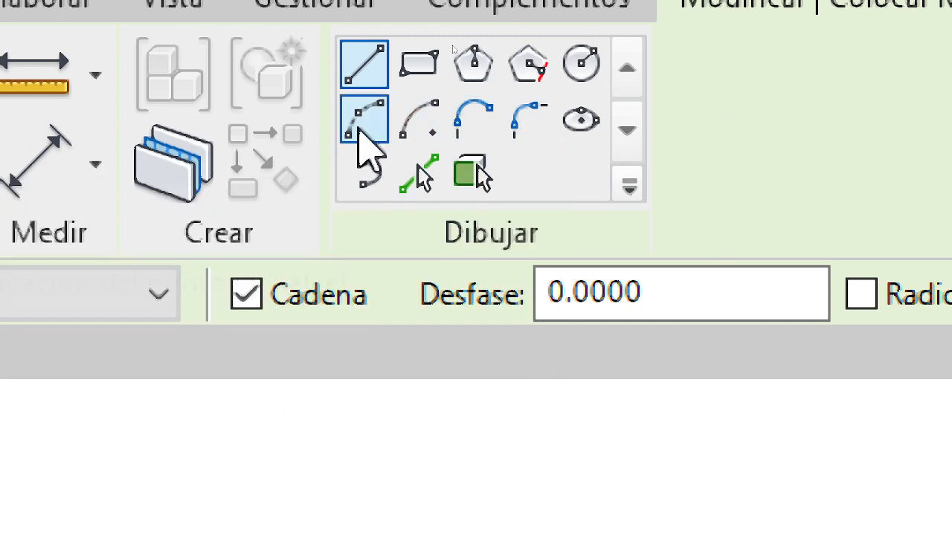
click(364, 137)
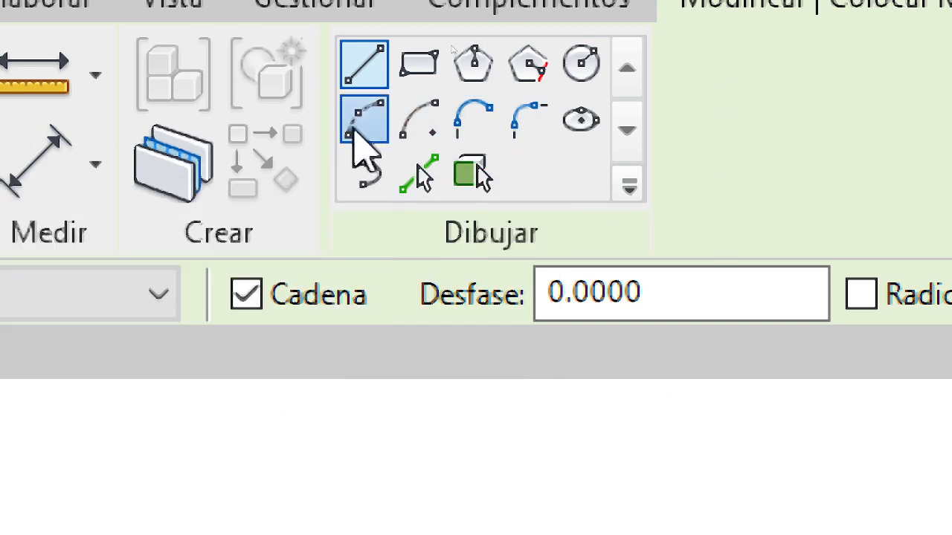
scroll(497, 179, down, 5)
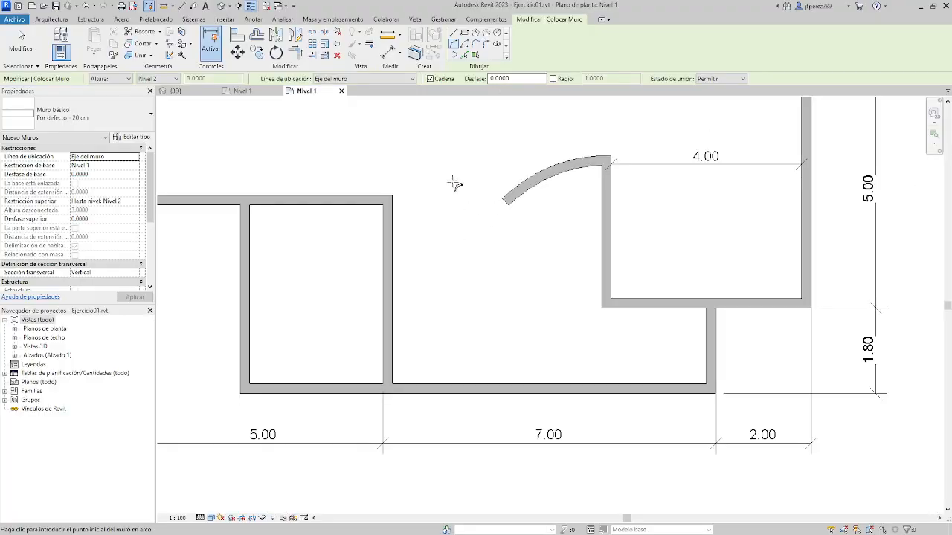
middle_drag(425, 165, 404, 308)
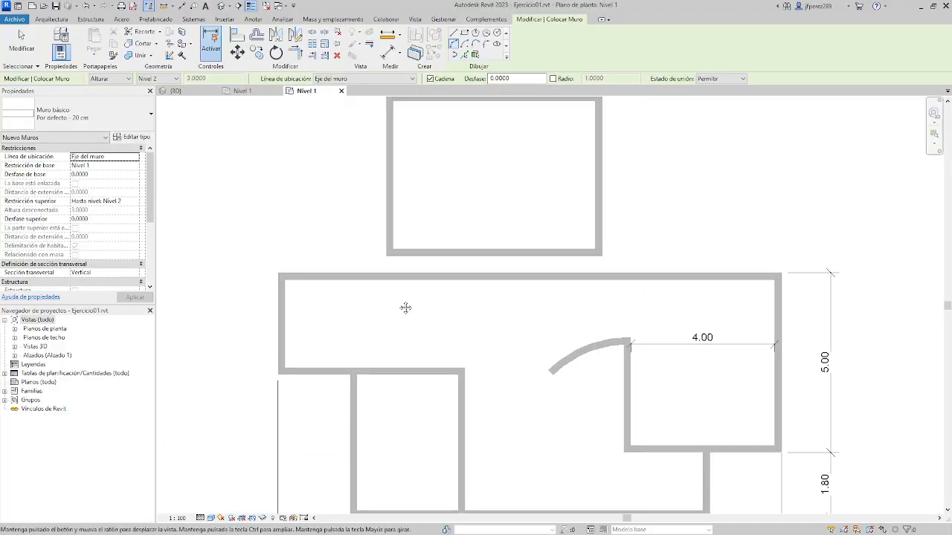
click(281, 275)
middle_drag(313, 178, 343, 261)
scroll(343, 261, up, 1)
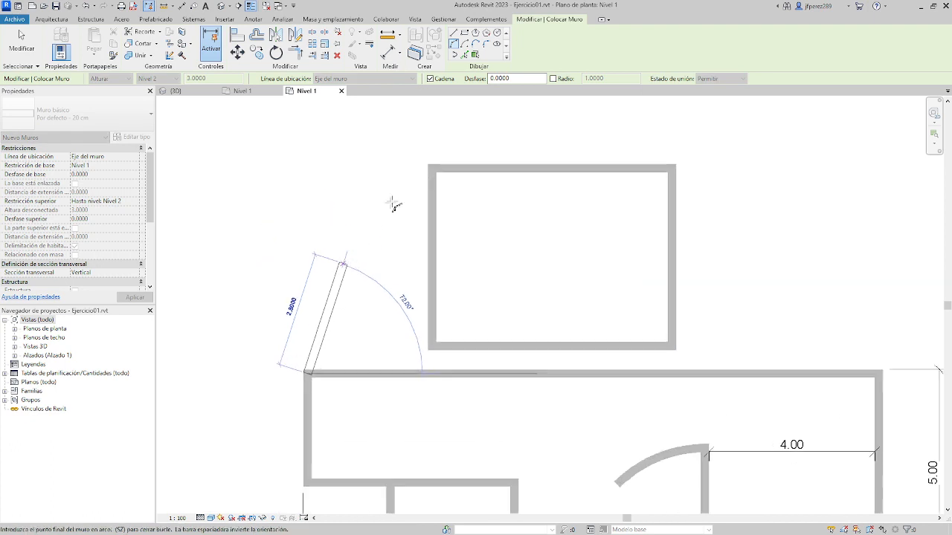
click(432, 169)
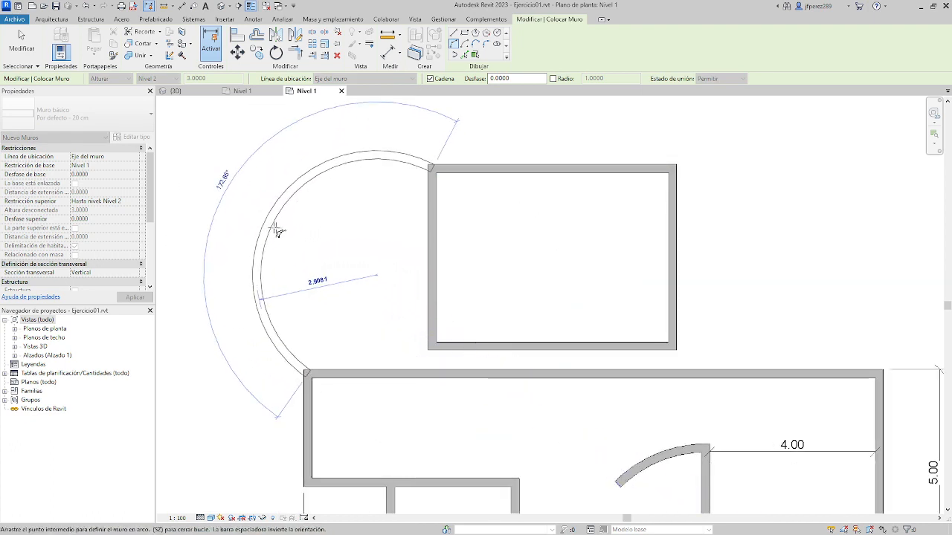
click(286, 255)
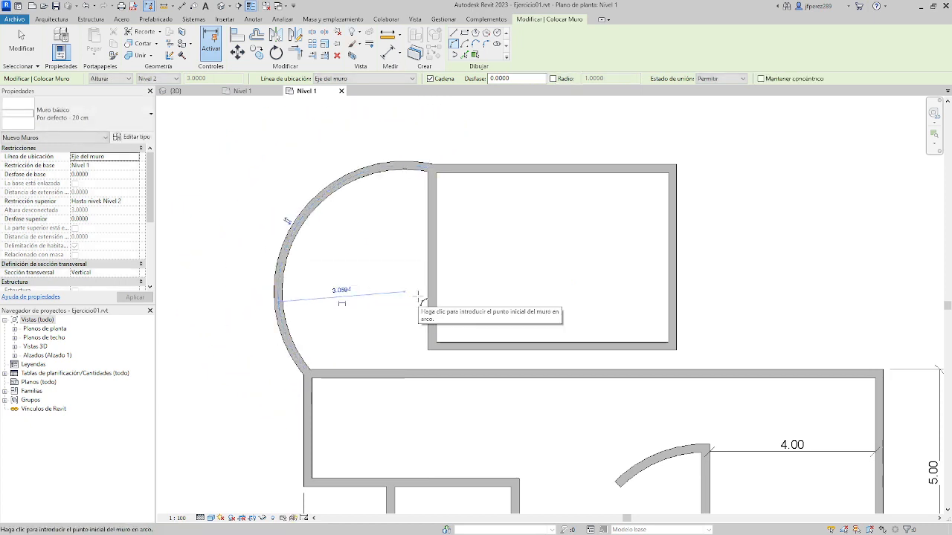
key(Escape)
key(Escape)
Set the radius of the arc wall joining the plan to the rectangle to 5 m
click(331, 198)
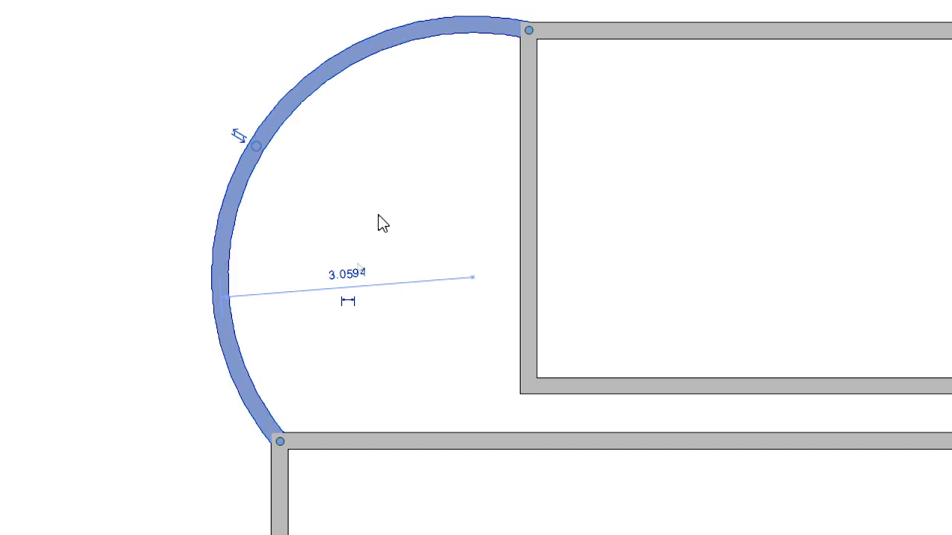
click(357, 273)
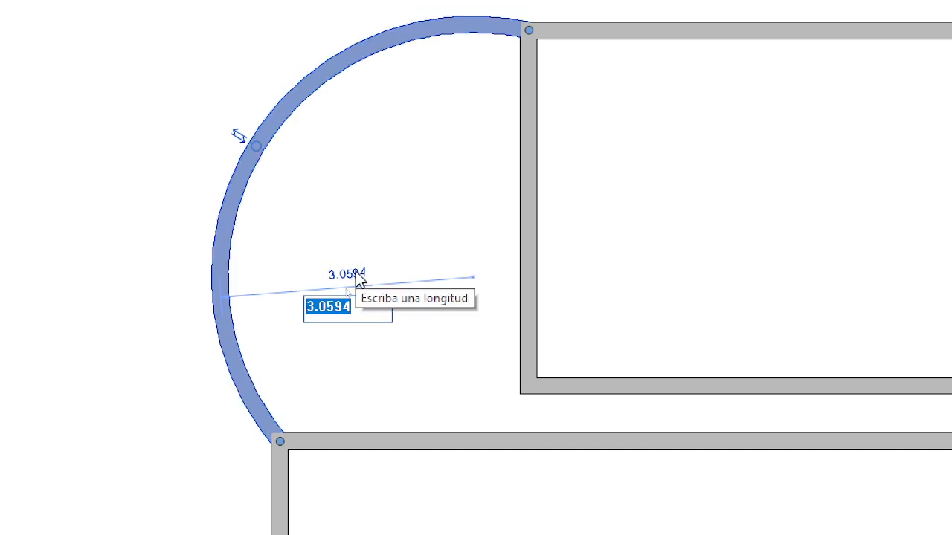
text(5)
key(Return)
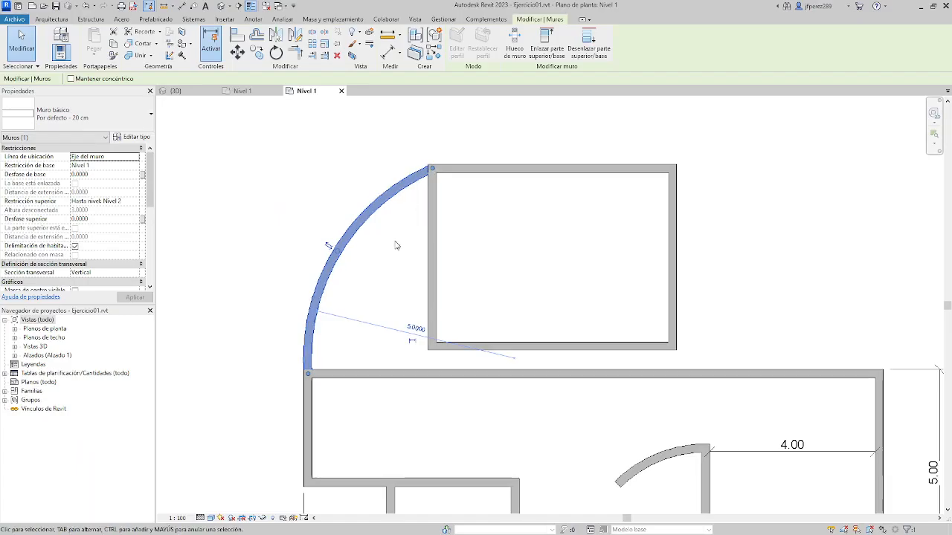
click(468, 260)
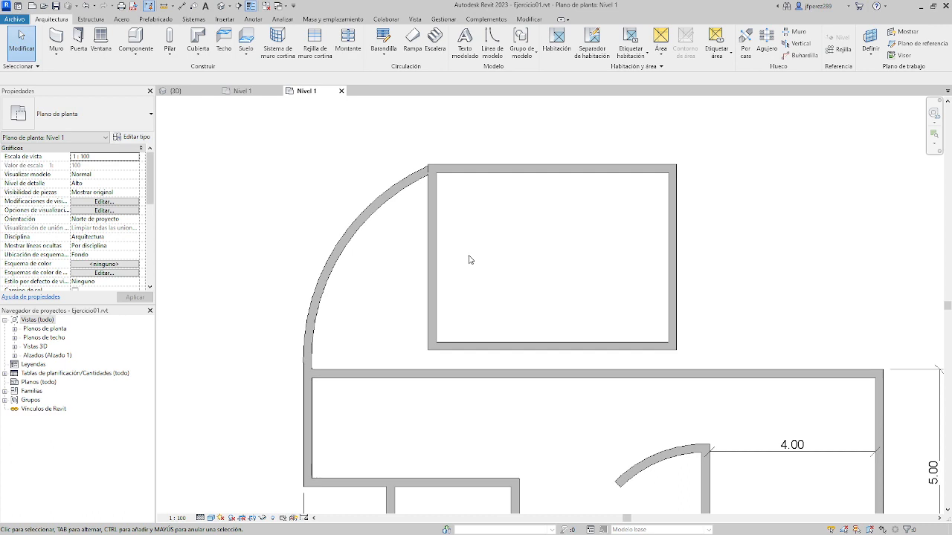
Delete all the walls and dimensions from the Nivel 1 floor plan, keeping the elevation markers
click(55, 43)
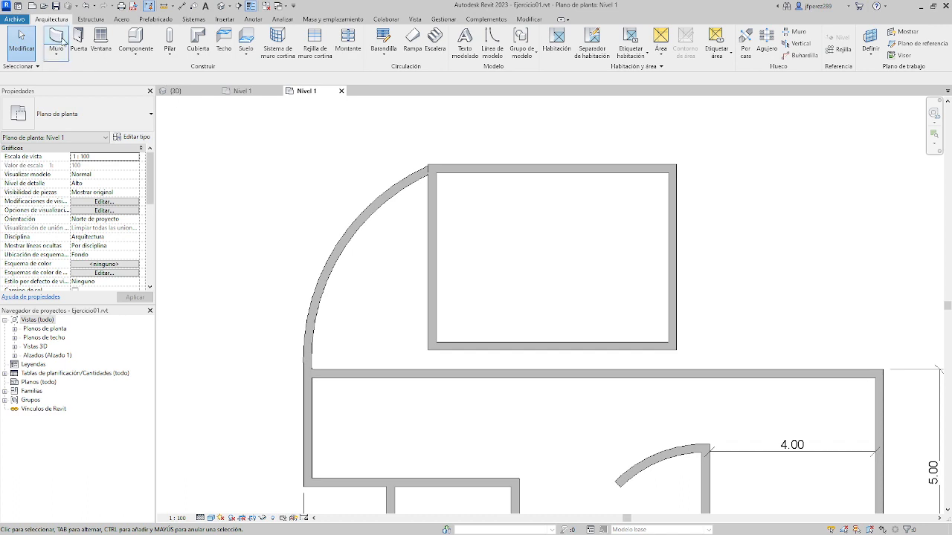
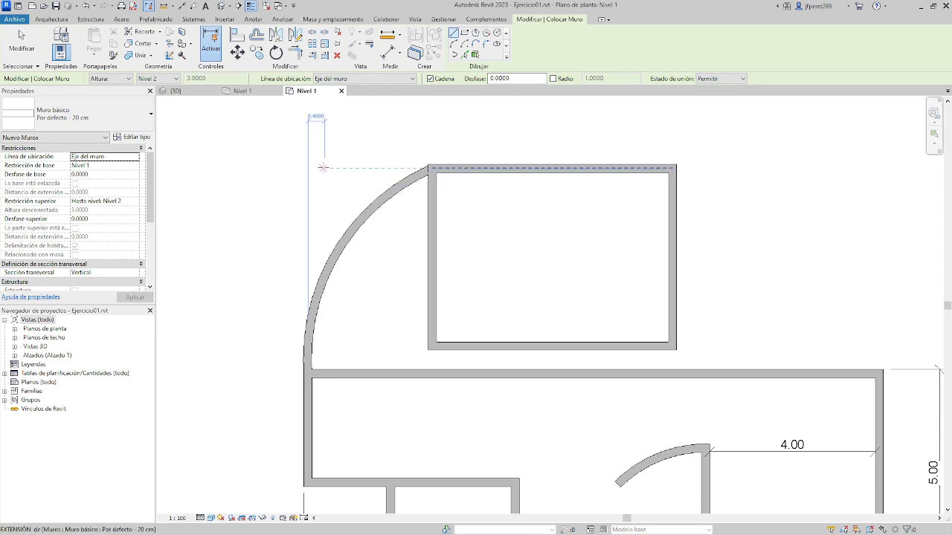
key(Escape)
scroll(347, 161, down, 2)
middle_drag(467, 193, 486, 229)
scroll(509, 155, down, 2)
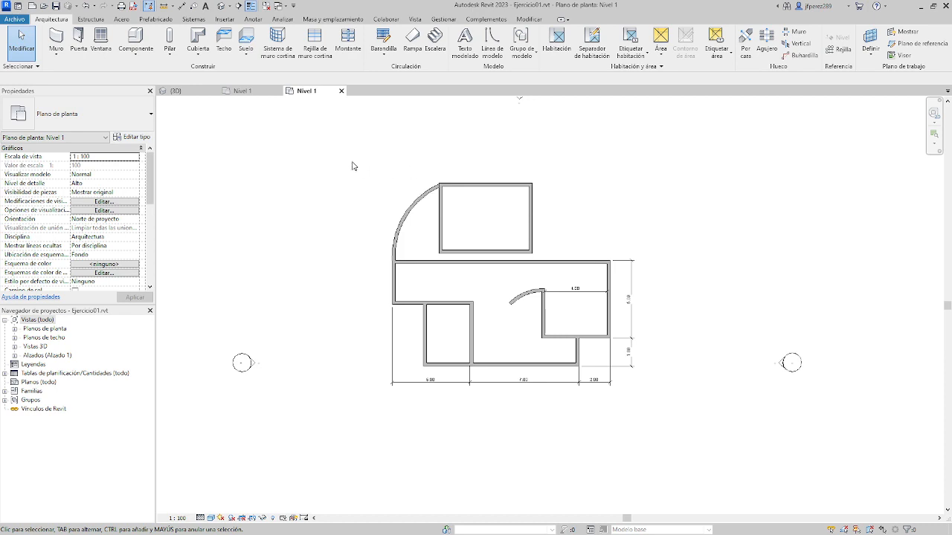
drag(351, 161, 683, 433)
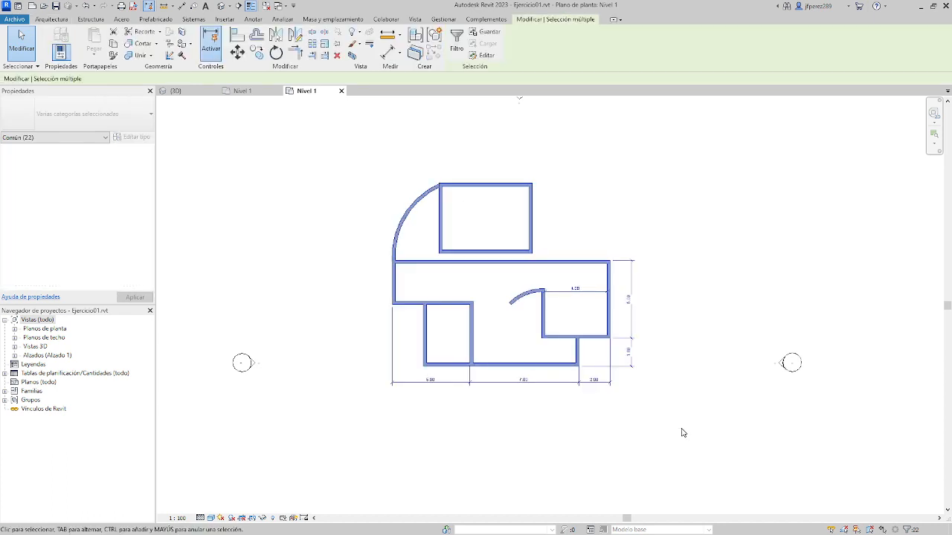
key(Delete)
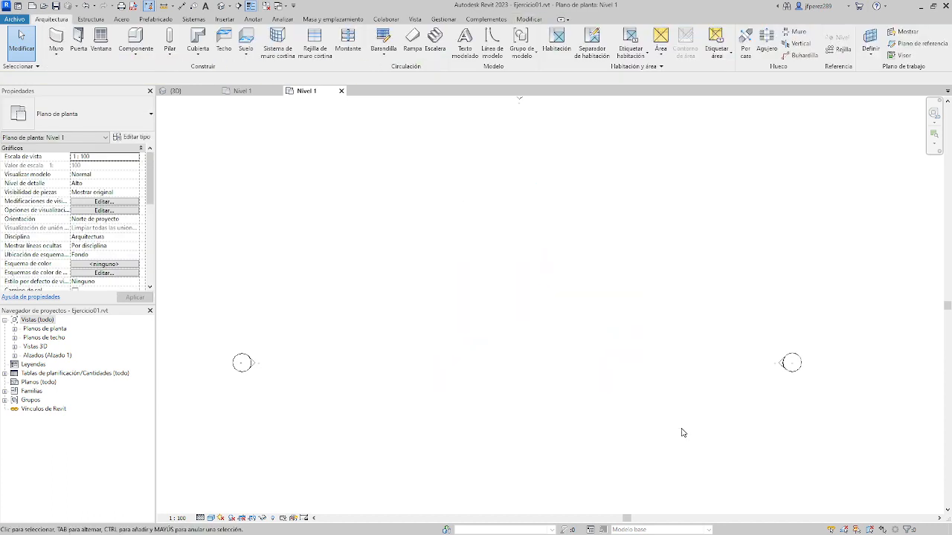
Draw a vertical grid line through the left part of the area between the elevation markers, from its upper end downwards
scroll(620, 320, down, 4)
middle_drag(582, 294, 518, 228)
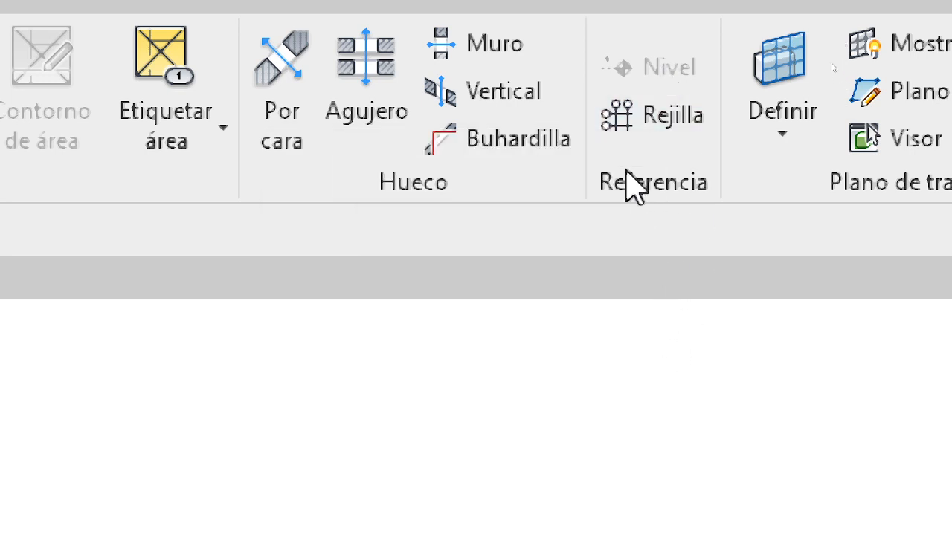
click(649, 122)
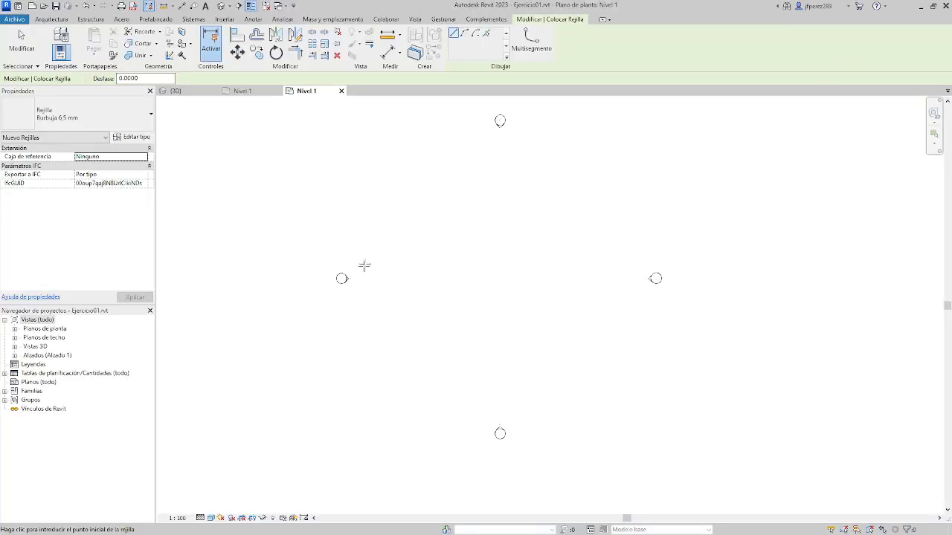
click(425, 200)
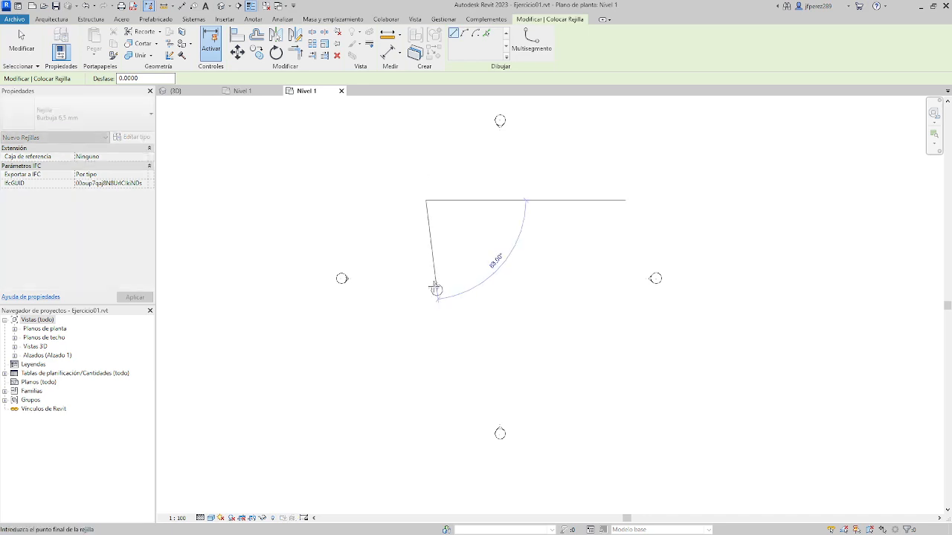
click(426, 371)
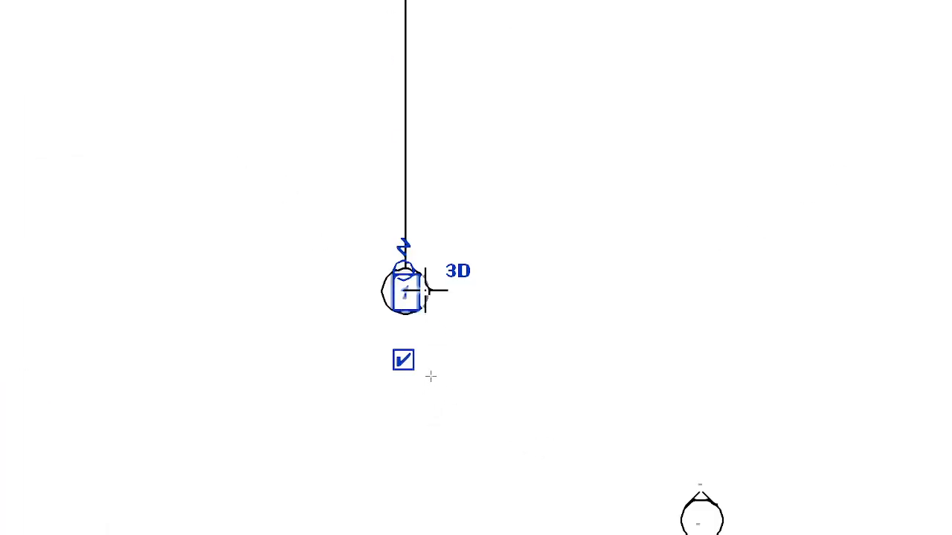
Show the bubble at the upper end of grid line 1
scroll(424, 318, up, 2)
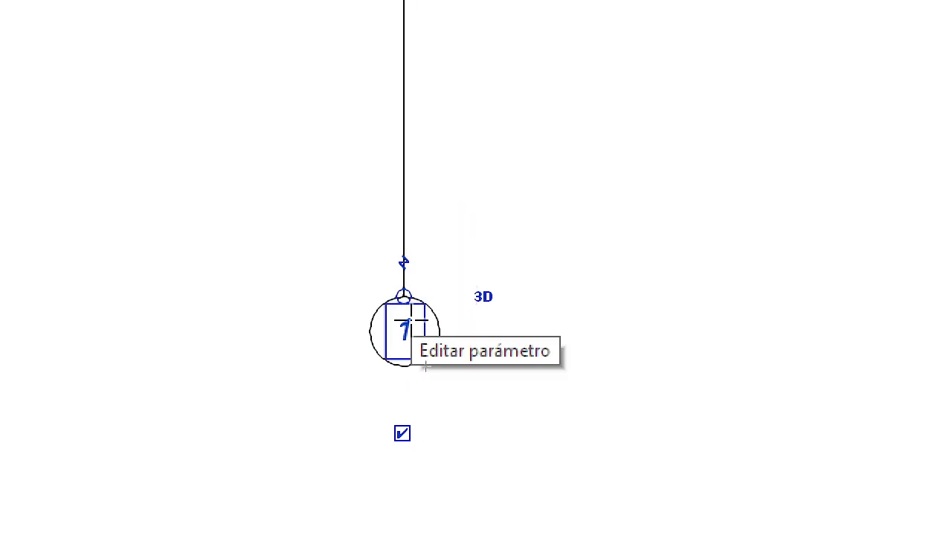
scroll(445, 379, down, 3)
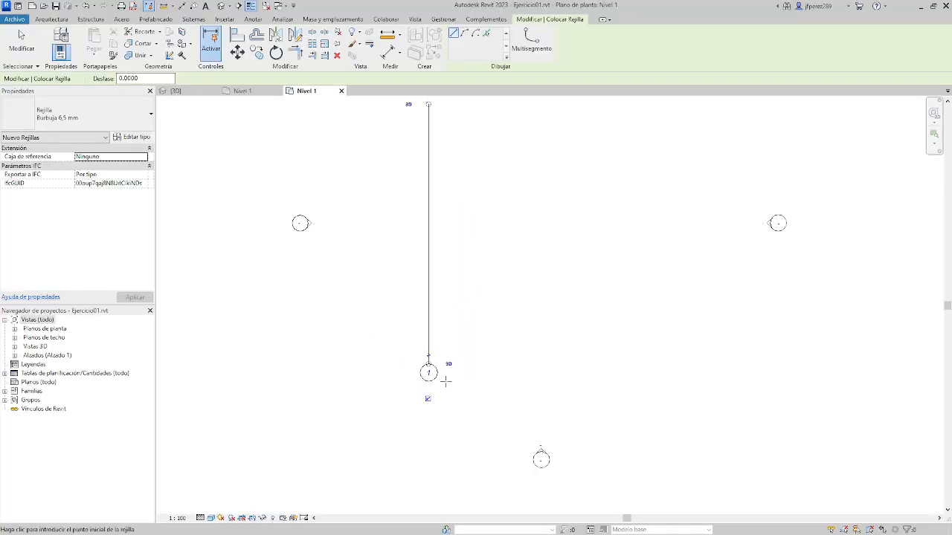
scroll(425, 158, up, 2)
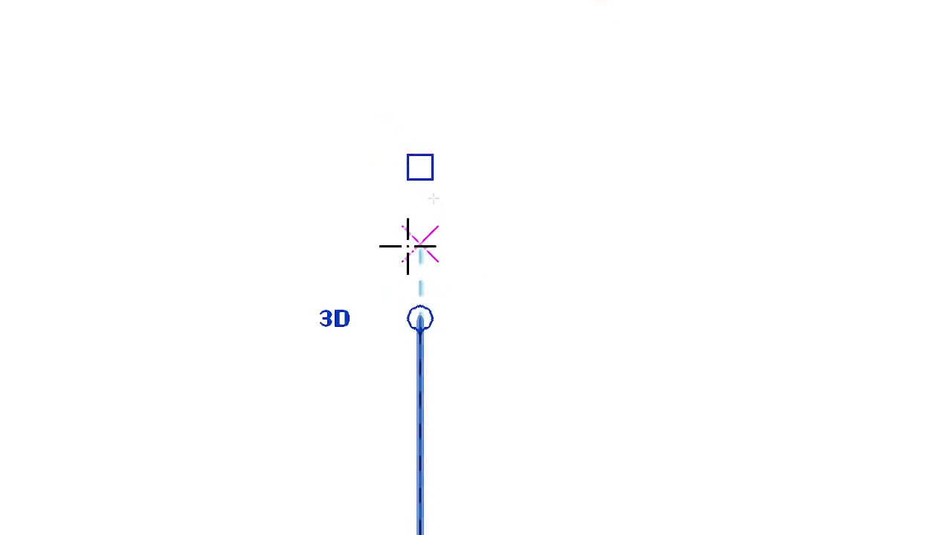
click(420, 168)
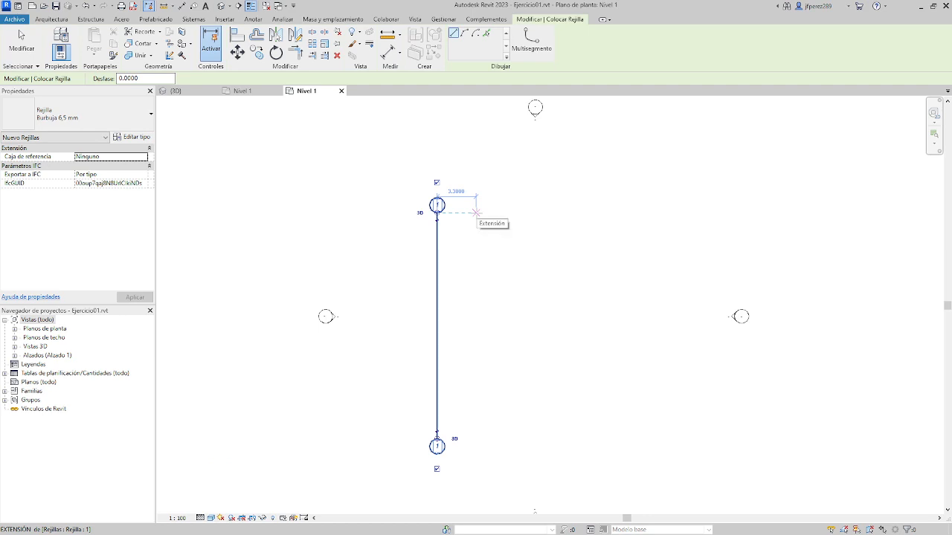
Draw four more vertical grid lines to the right of grid 1, about 3.3 to 3.9 m apart and aligned with its ends
click(476, 212)
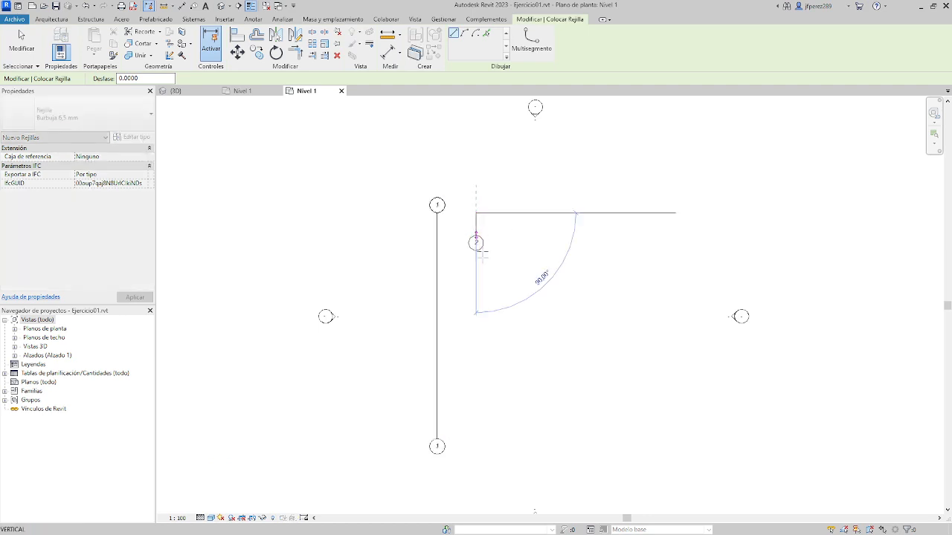
click(476, 439)
click(519, 213)
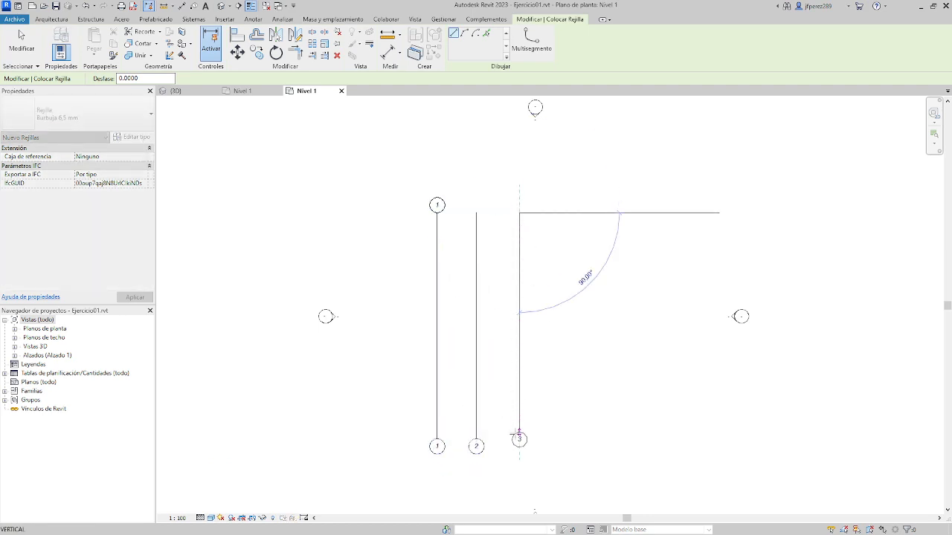
click(519, 439)
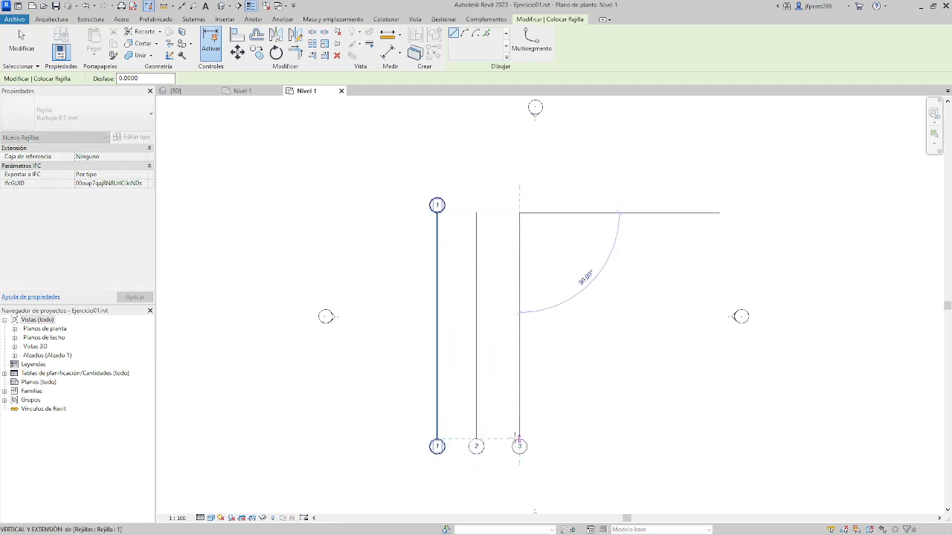
click(561, 212)
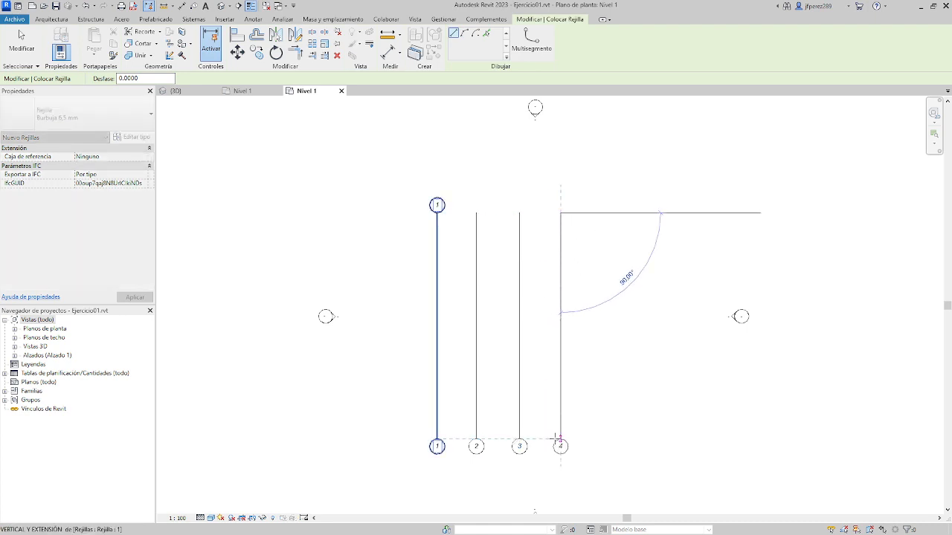
click(559, 439)
click(606, 212)
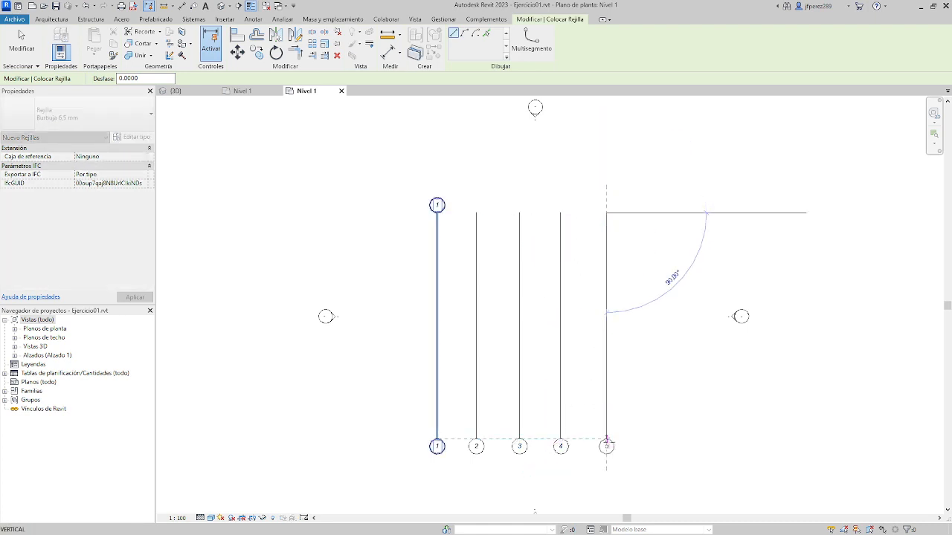
click(606, 440)
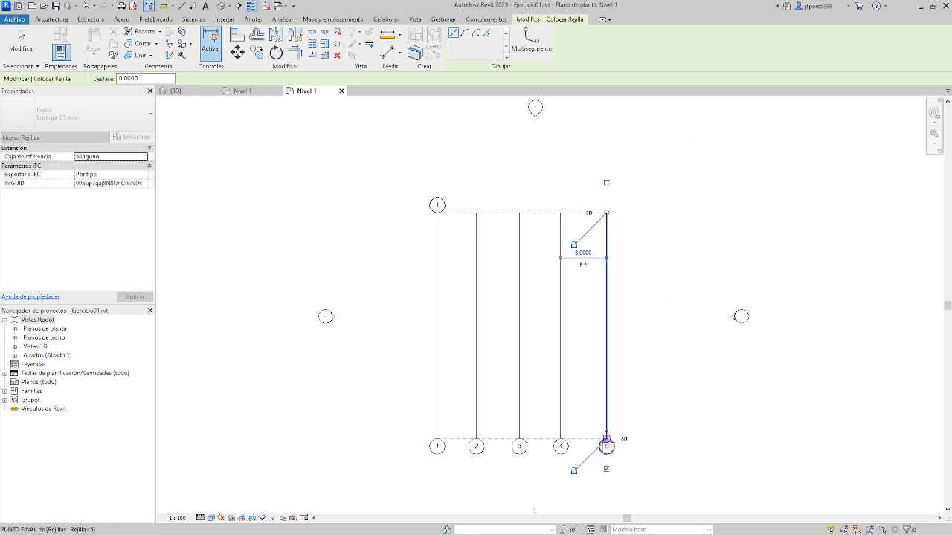
Draw two horizontal grid lines about 3.4 m apart across the upper part of the vertical grids, with their ends aligned
click(397, 240)
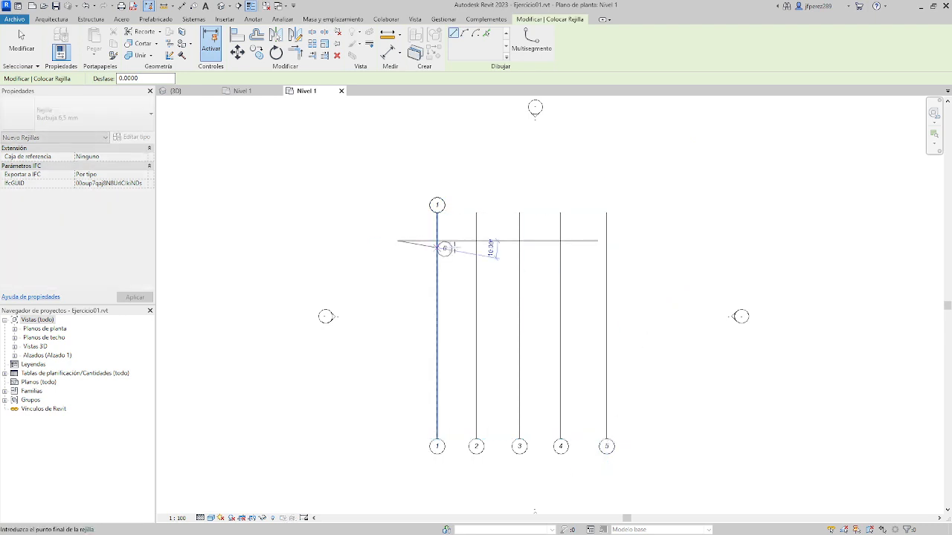
click(638, 240)
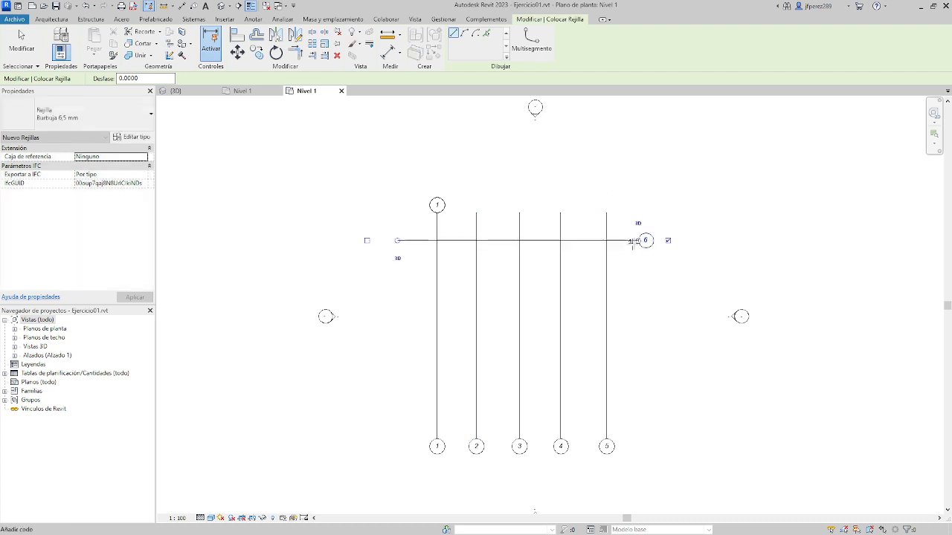
click(397, 281)
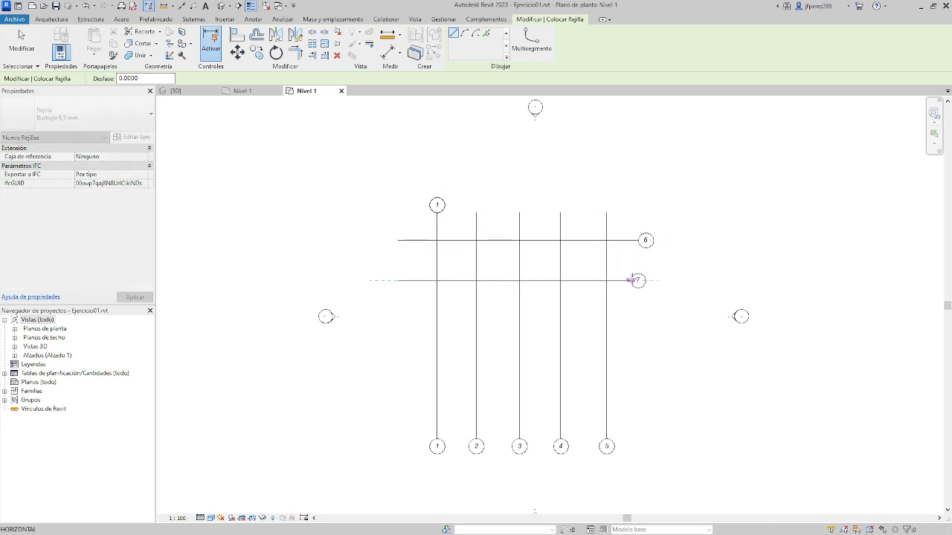
click(638, 281)
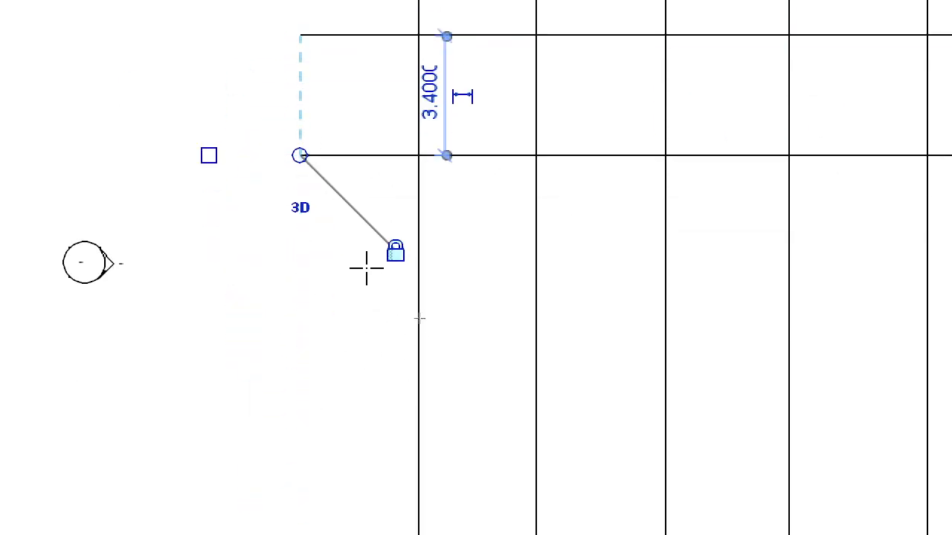
Draw a shorter third horizontal grid line about 3.05 m below grid 7, crossing all five vertical grids
click(358, 264)
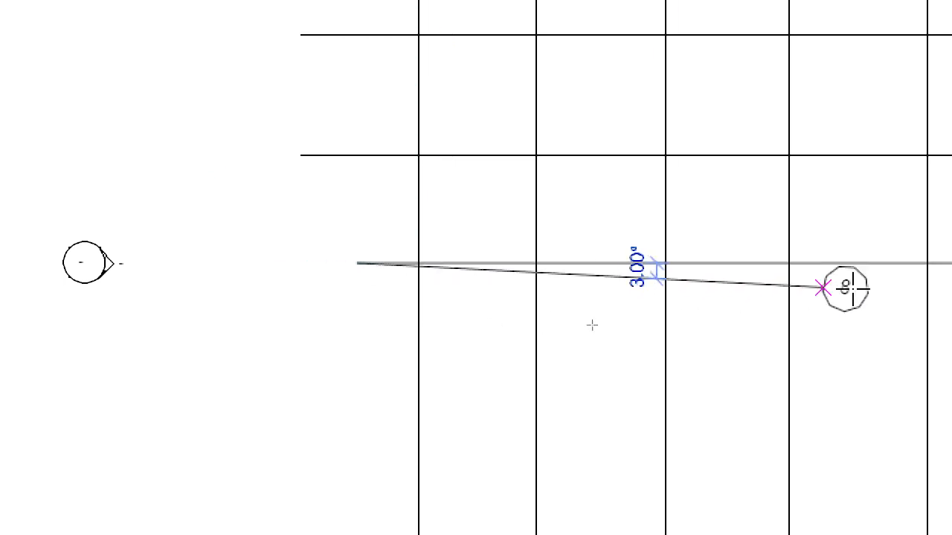
click(623, 314)
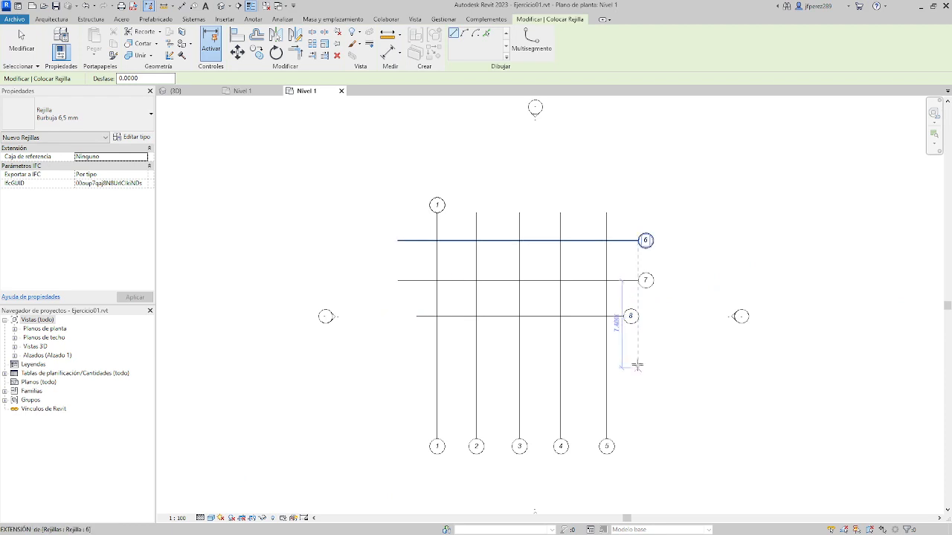
key(Escape)
key(Escape)
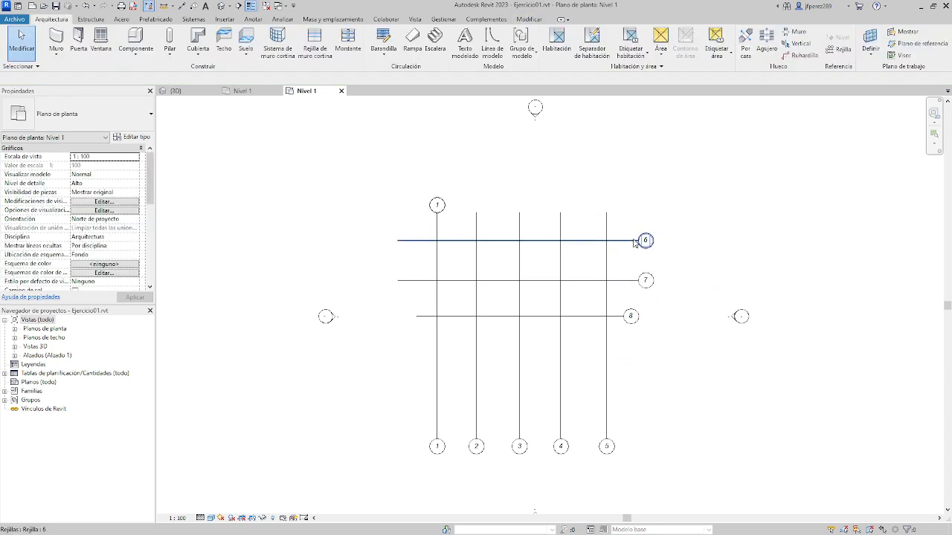
Show the bubbles at the left ends of horizontal grids 6 and 7
click(630, 241)
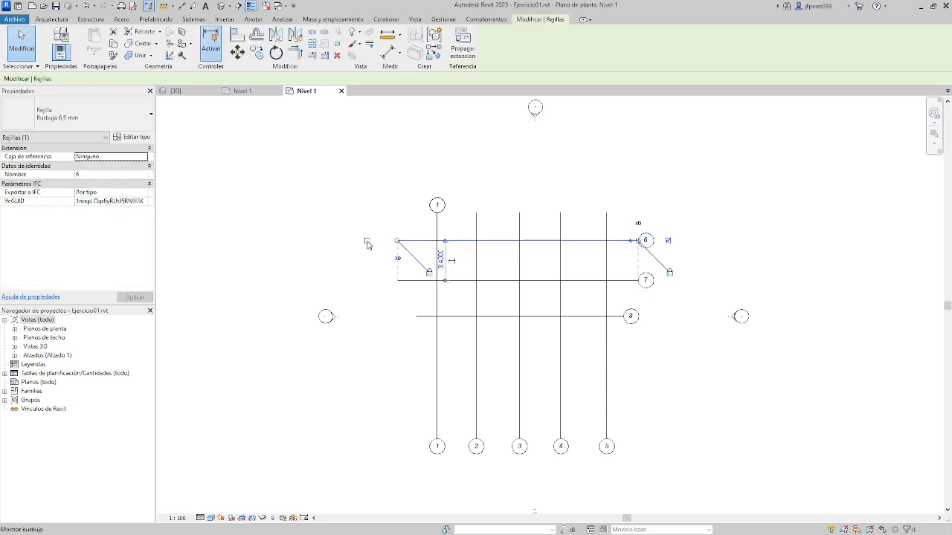
click(366, 240)
click(424, 280)
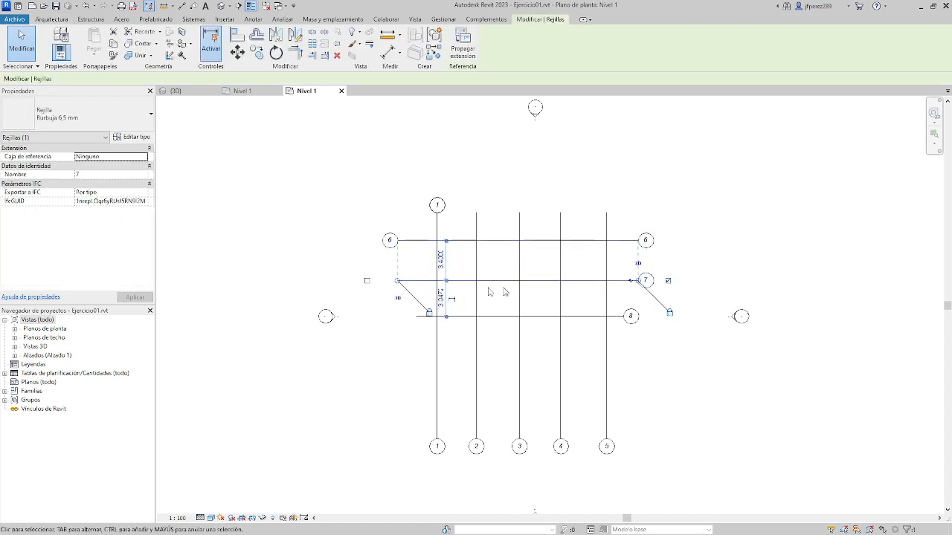
click(367, 280)
click(668, 368)
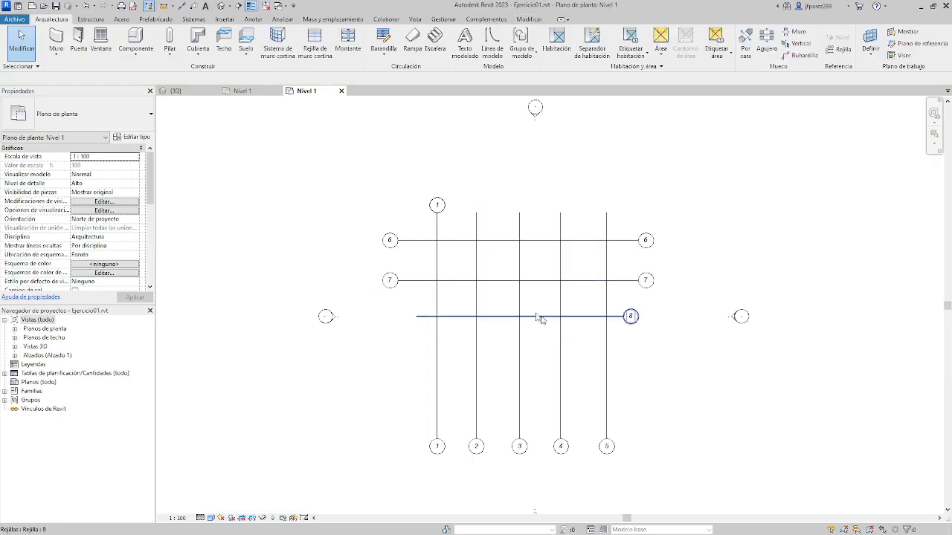
Stretch both ends of grid 7 slightly outwards, moving the aligned ends of grid 6 with them
click(409, 282)
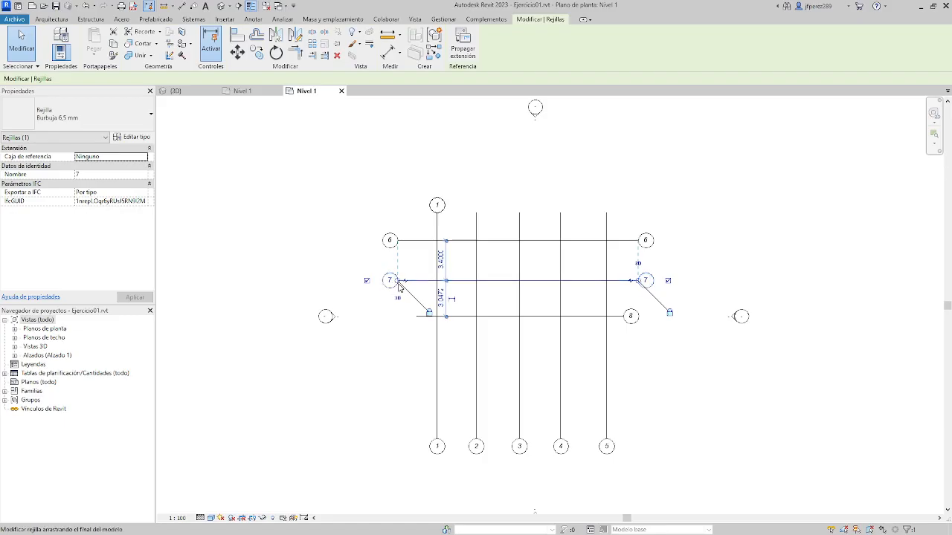
mouse_move(399, 288)
mouse_down()
mouse_move(371, 291)
mouse_move(402, 284)
mouse_up()
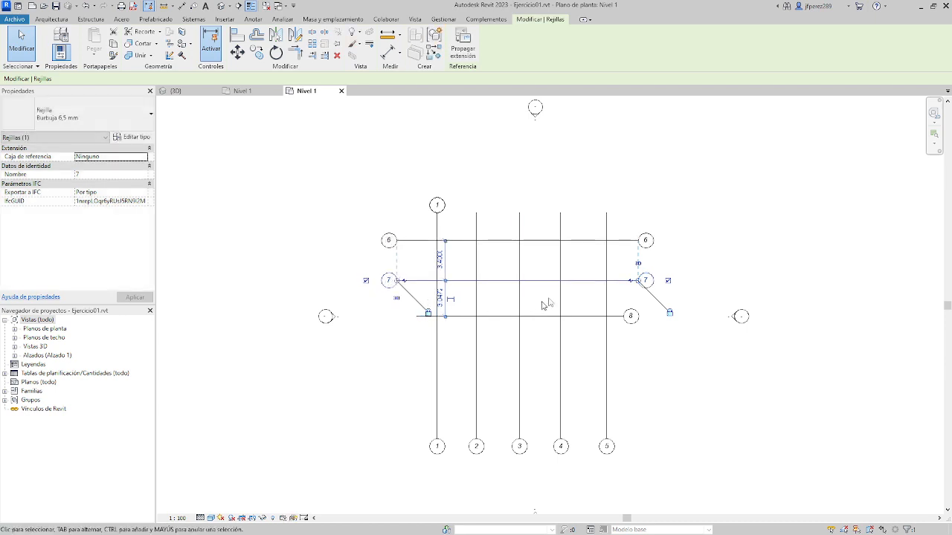
mouse_move(638, 281)
mouse_down()
mouse_move(671, 281)
mouse_move(646, 281)
mouse_up()
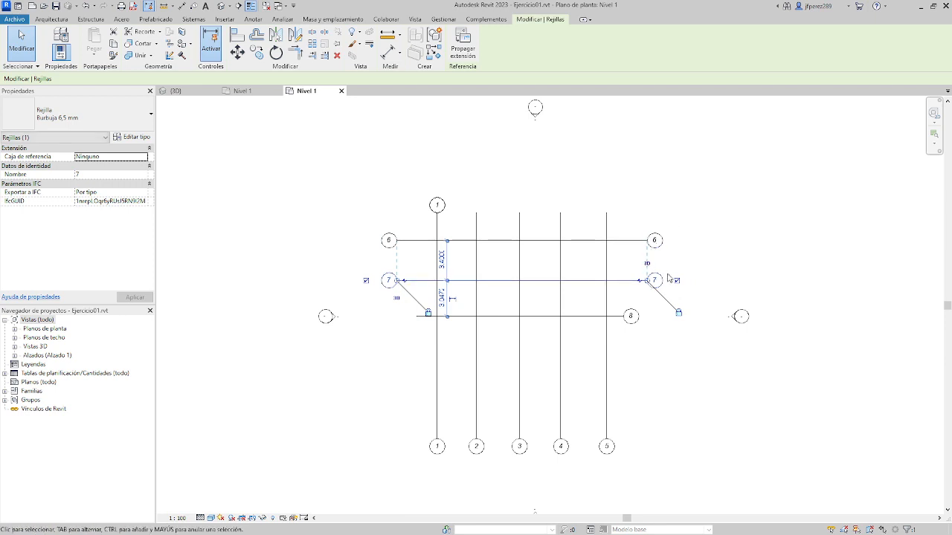
Extend both ends of grid 8 until they align with the ends of grids 6 and 7
click(626, 315)
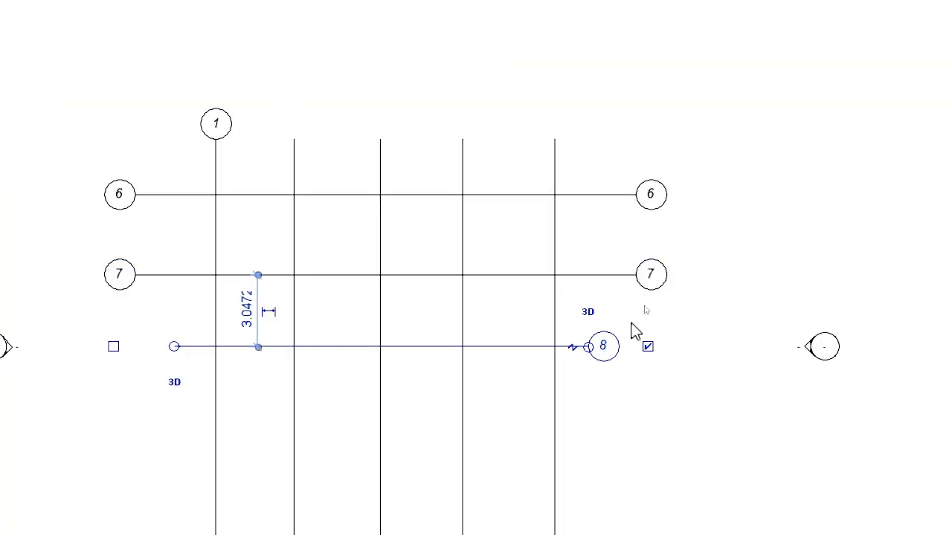
drag(589, 350, 647, 320)
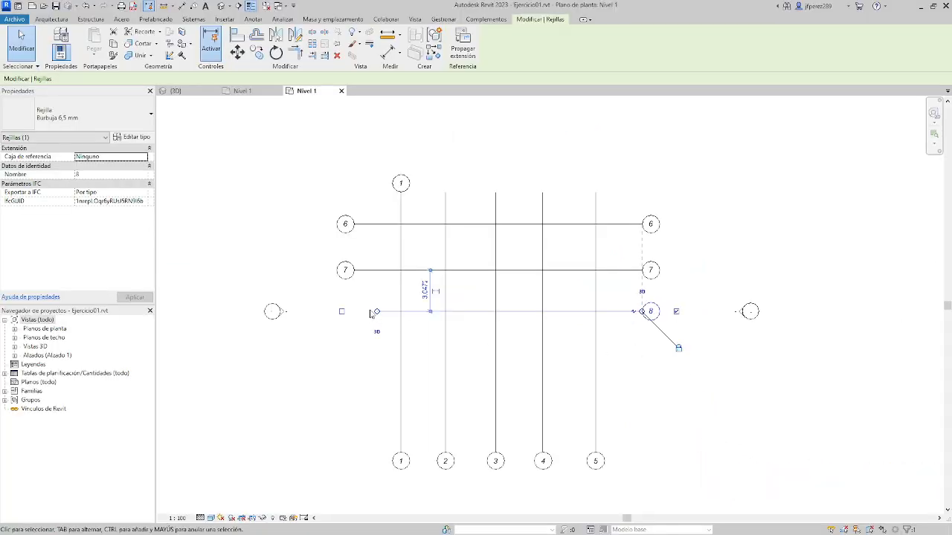
drag(377, 313, 354, 311)
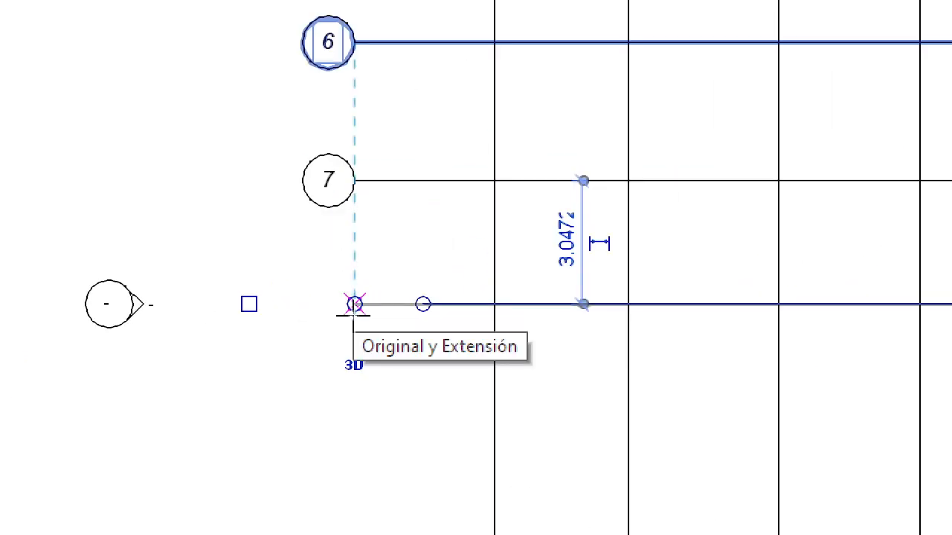
drag(354, 304, 354, 304)
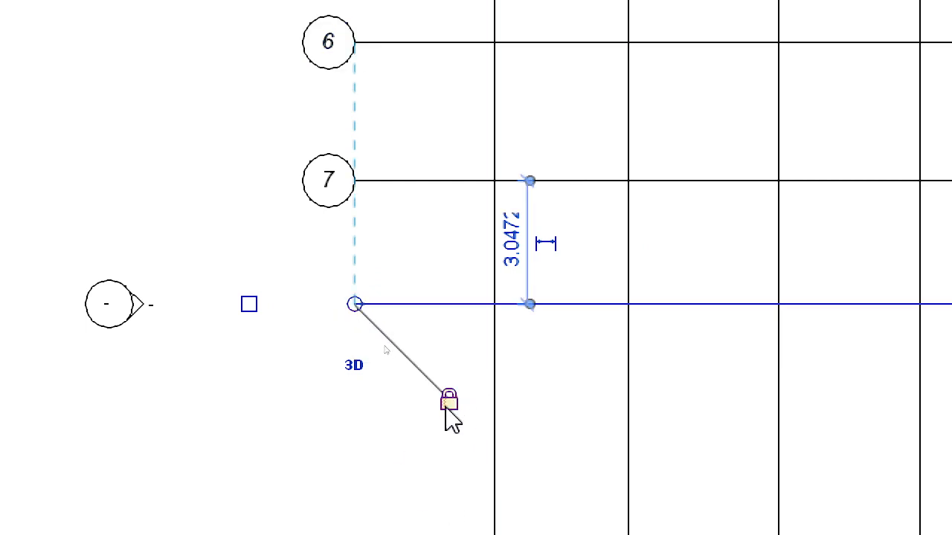
Shift the locked left ends of grids 6, 7 and 8 slightly outwards and toggle grid 8's alignment lock
mouse_move(355, 304)
mouse_down()
mouse_move(292, 304)
mouse_move(374, 304)
mouse_move(345, 304)
mouse_up()
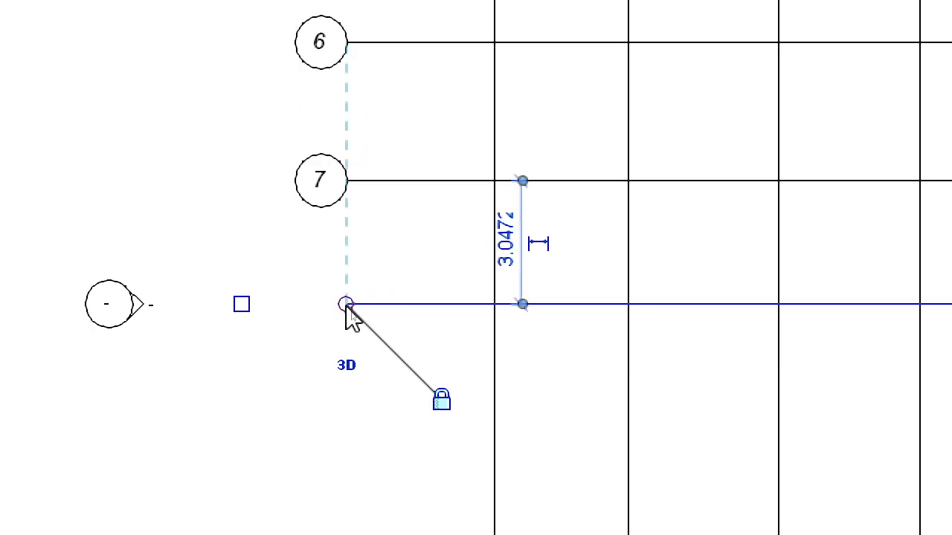
click(443, 396)
mouse_move(347, 296)
mouse_down()
mouse_move(465, 296)
mouse_move(347, 296)
mouse_up()
click(334, 411)
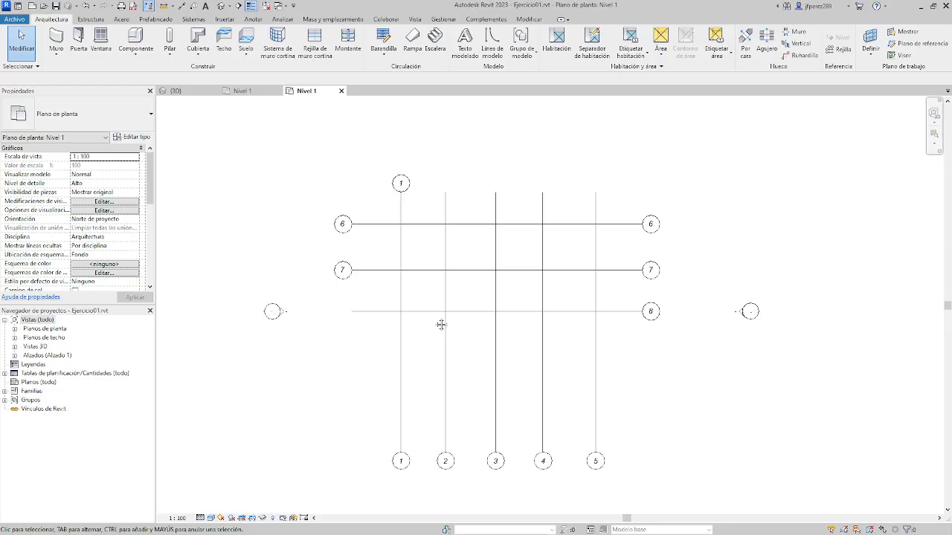
Rename vertical grid 1 as A
middle_drag(441, 325, 457, 299)
click(392, 199)
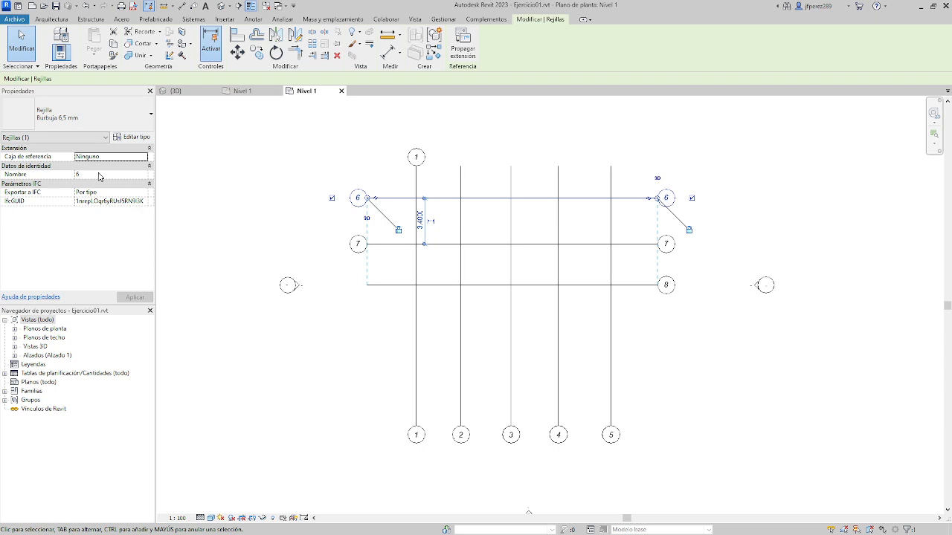
click(416, 223)
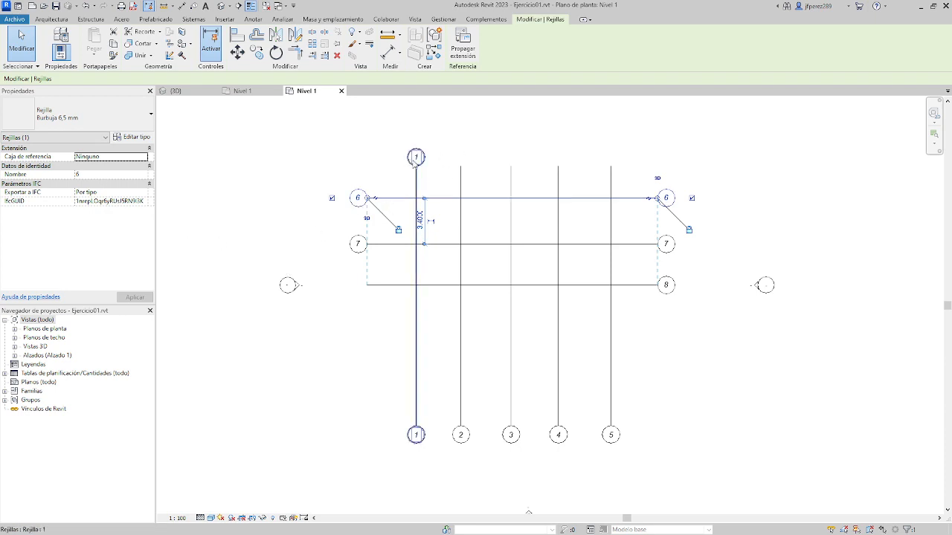
click(94, 174)
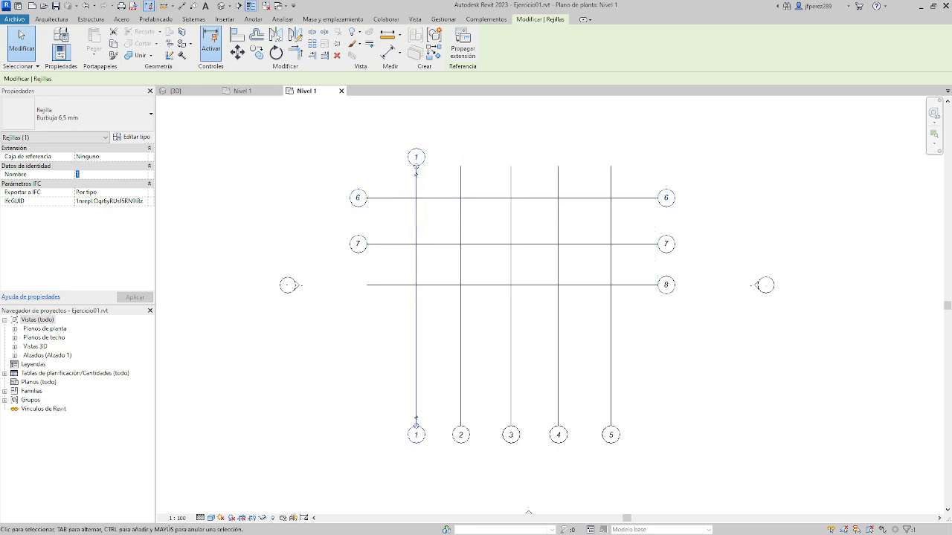
text(A)
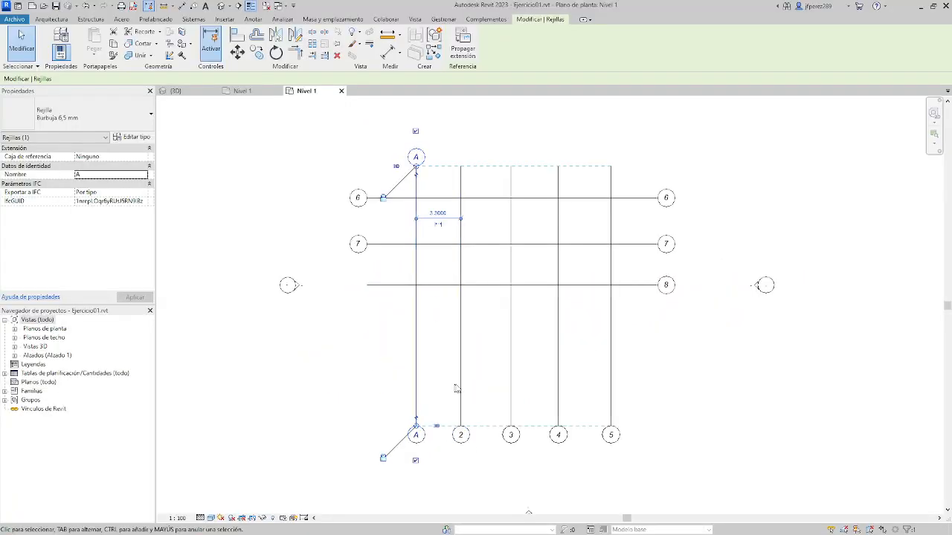
Rename vertical grid 2 as B and show the bubble at its upper end
click(517, 156)
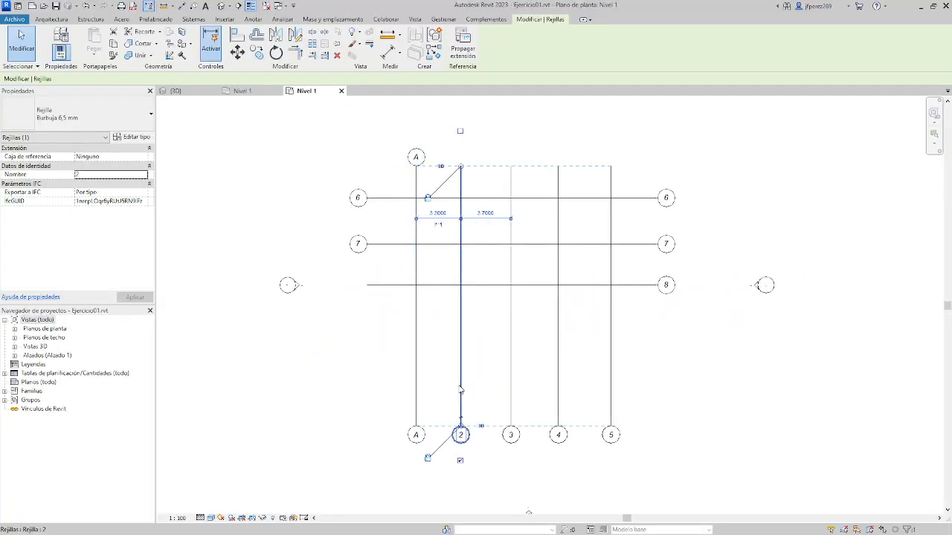
click(104, 174)
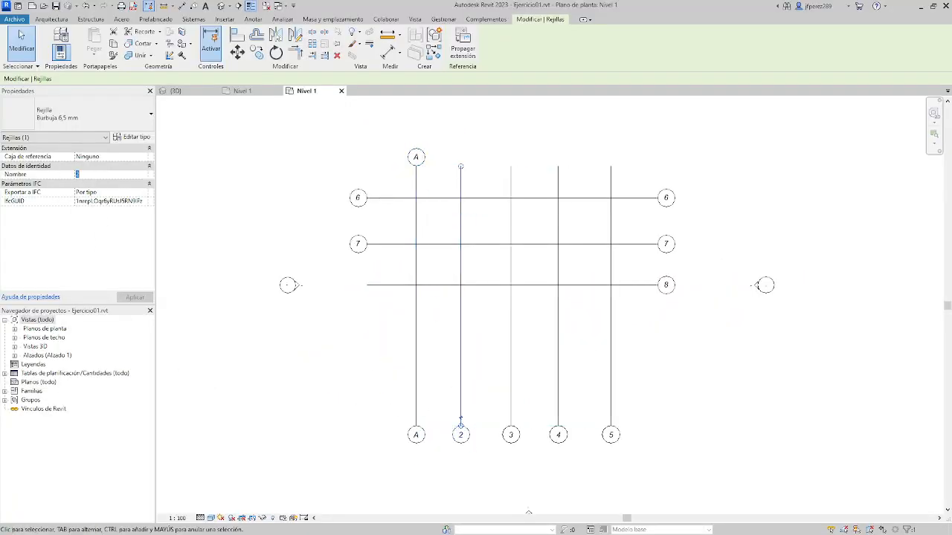
text(8)
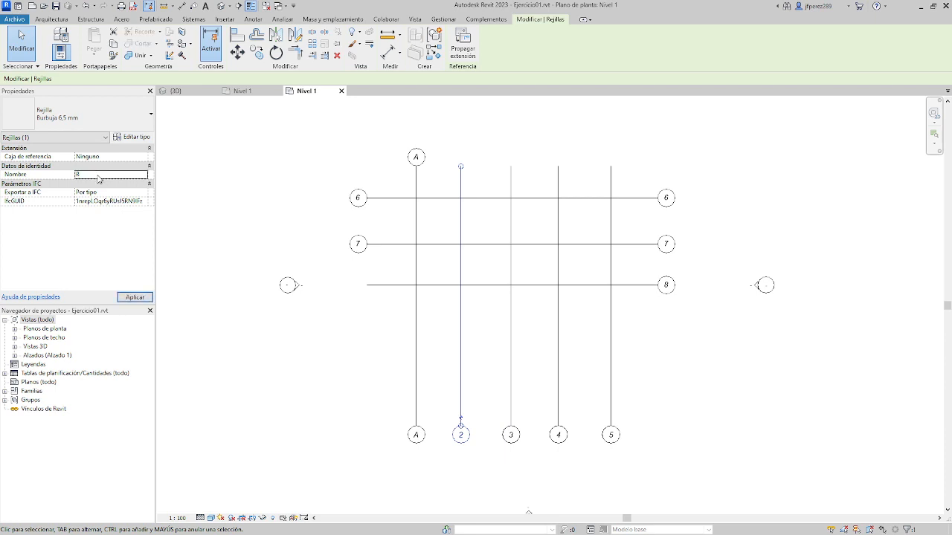
key(Return)
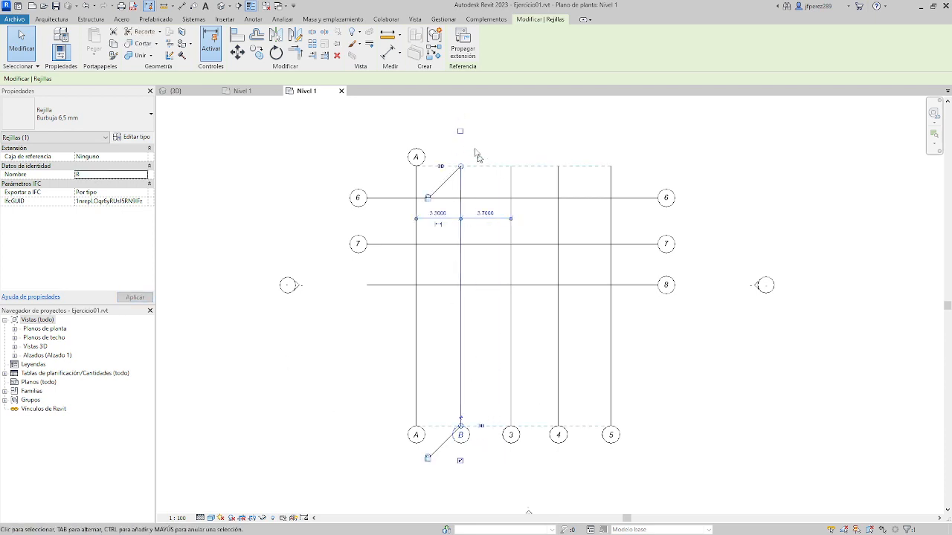
click(459, 131)
click(536, 145)
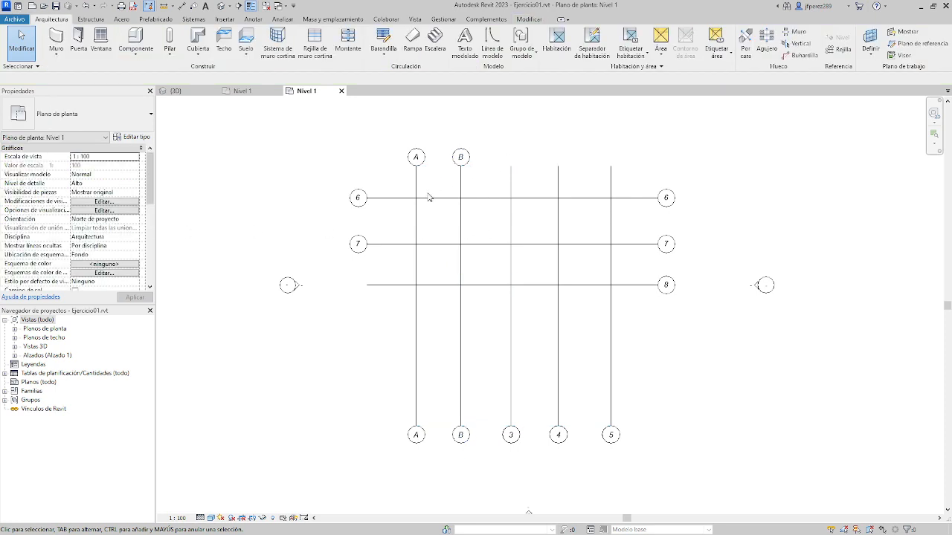
Draw a diagonal grid line from below the lower-left part of the grid layout up past its upper edge
click(836, 49)
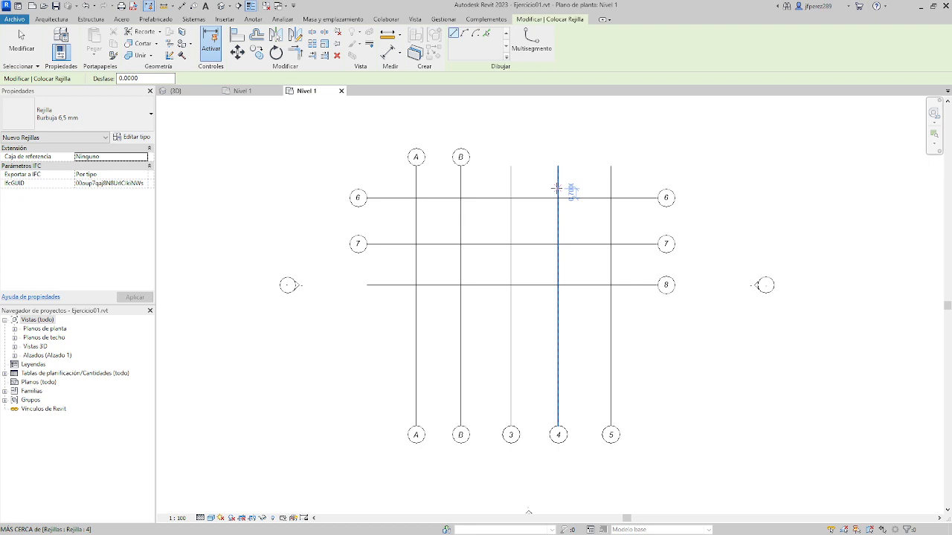
click(388, 358)
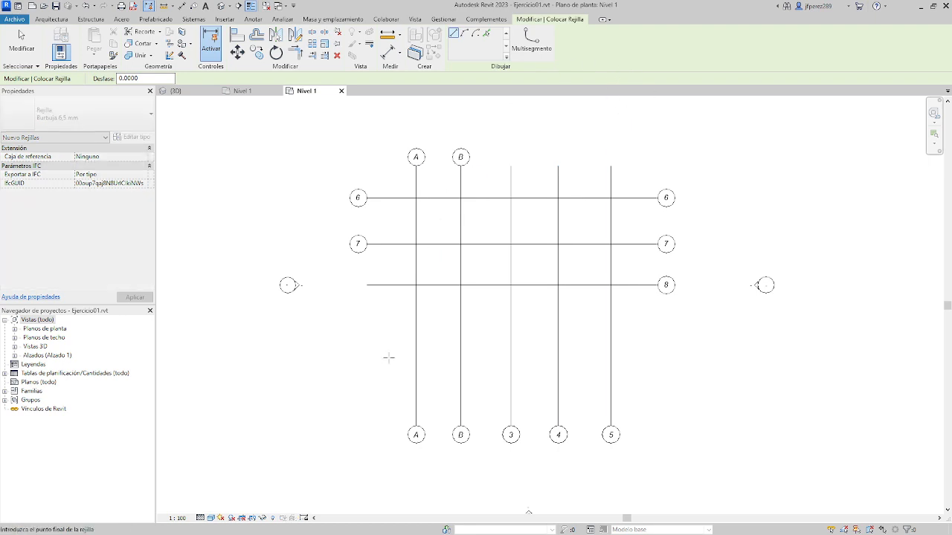
click(581, 129)
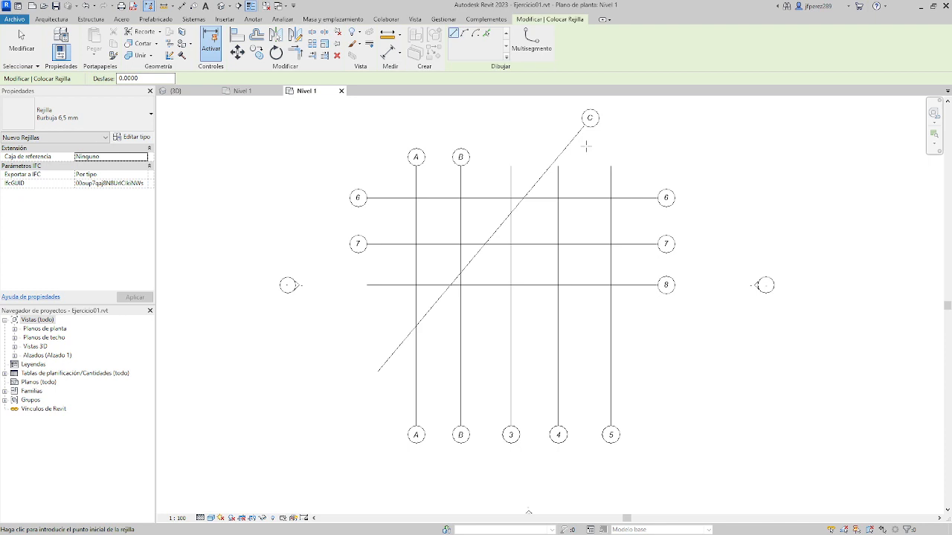
Draw an arc grid line with a radius of about 8 m in the empty area to the upper right of the grids
click(465, 32)
middle_drag(492, 128, 448, 193)
click(611, 174)
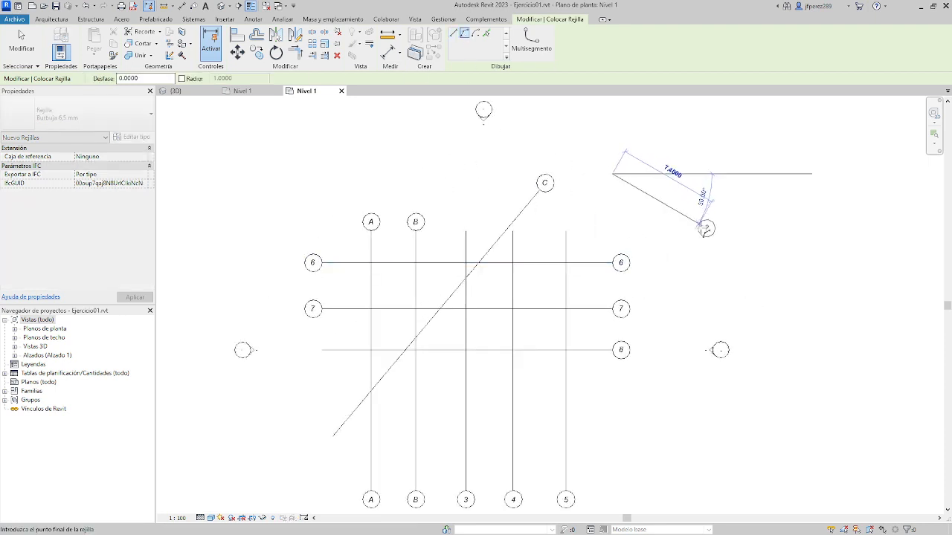
click(708, 255)
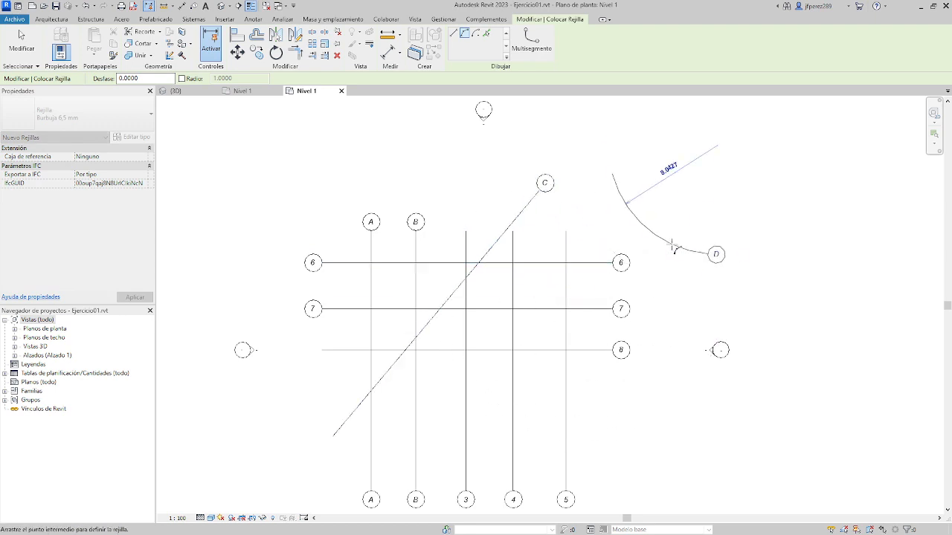
click(674, 249)
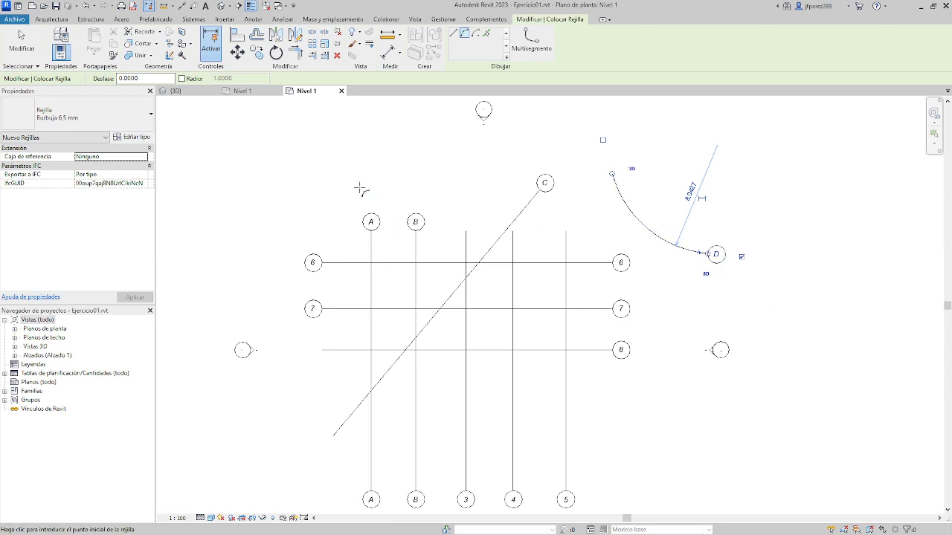
click(260, 37)
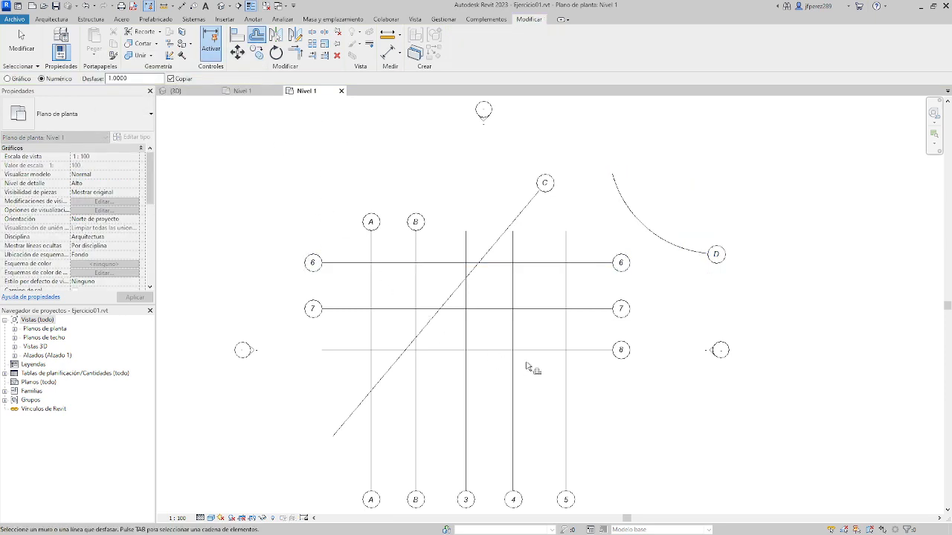
key(Escape)
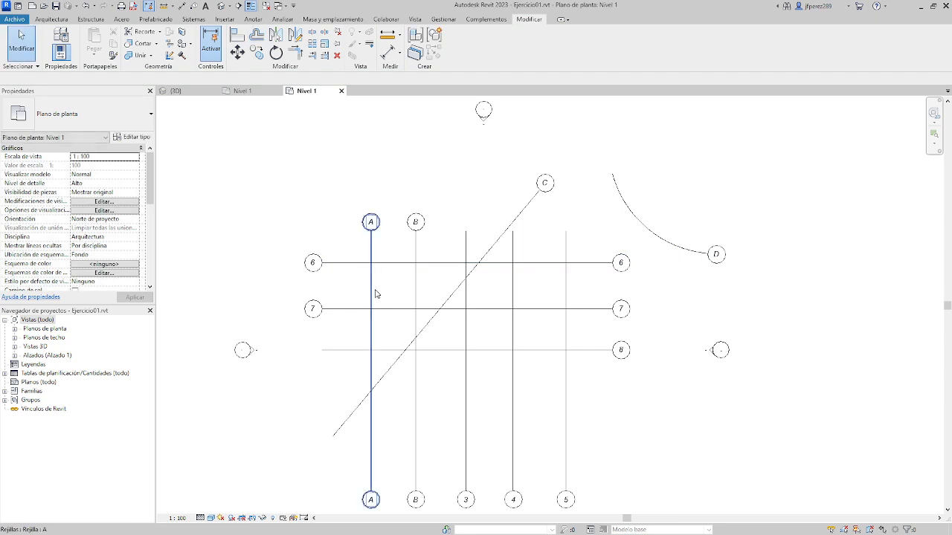
click(375, 293)
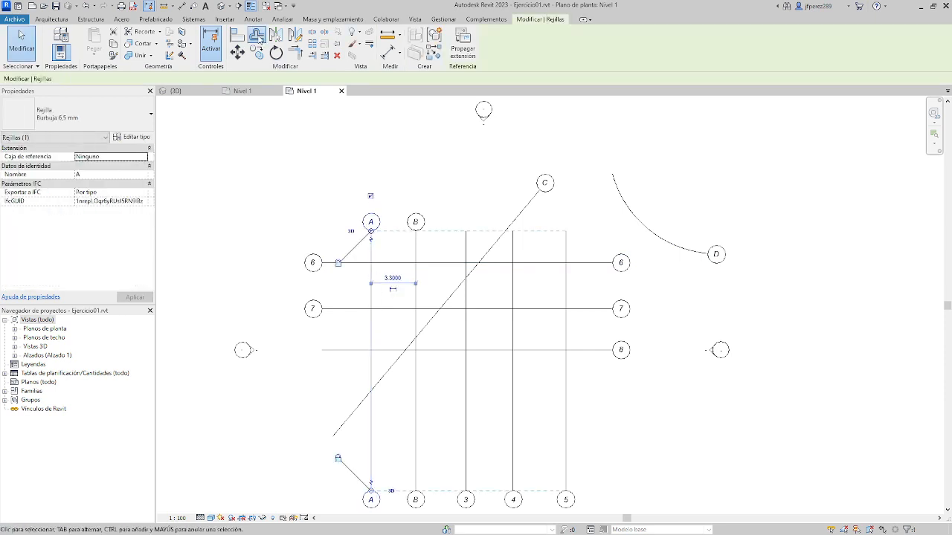
click(260, 38)
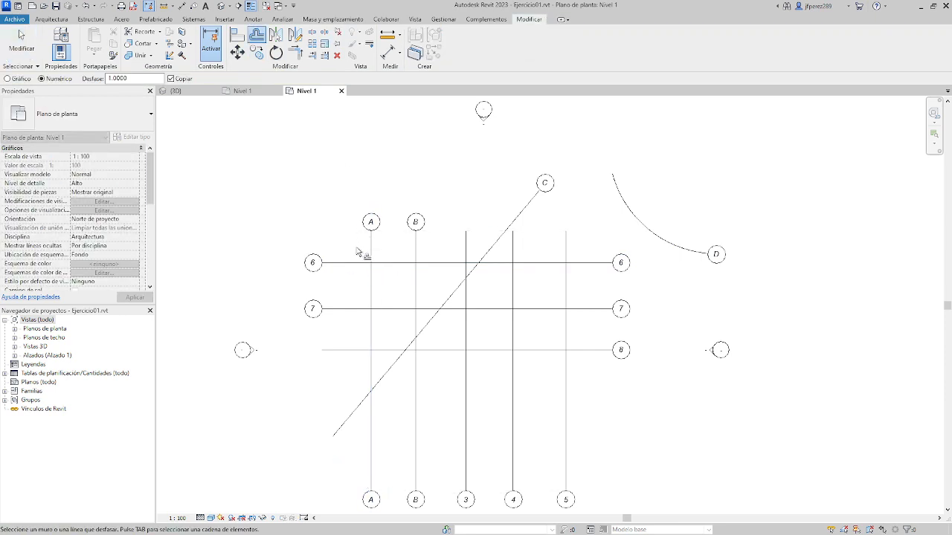
key(Escape)
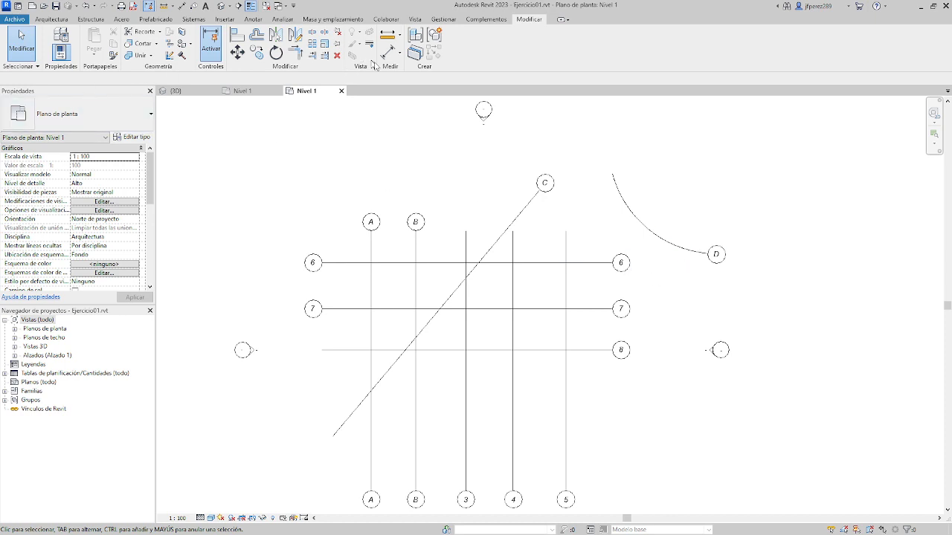
Draw a five-segment stepped grid beyond the arc grid, dropping about 6.4 m, running about 10.8 m and rising about 2.9 m, with both end bubbles shown
click(51, 18)
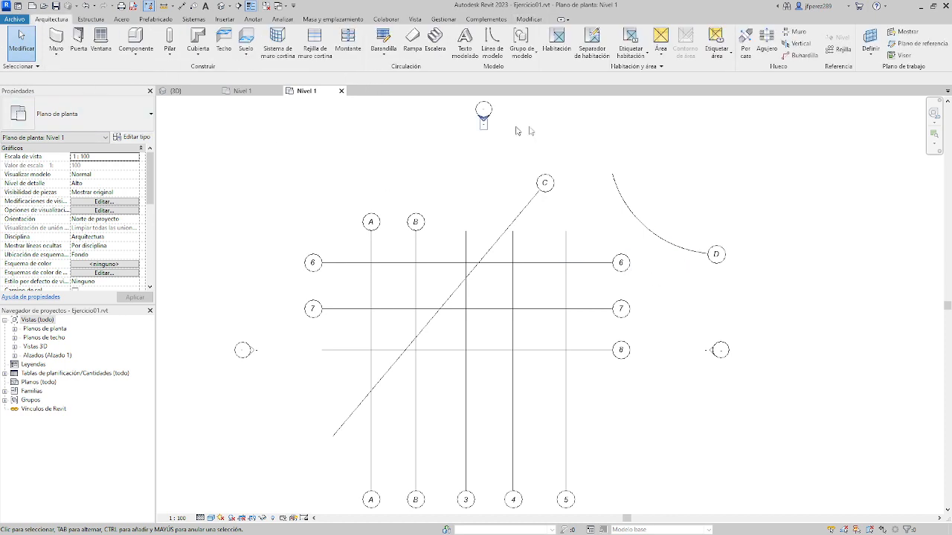
click(838, 49)
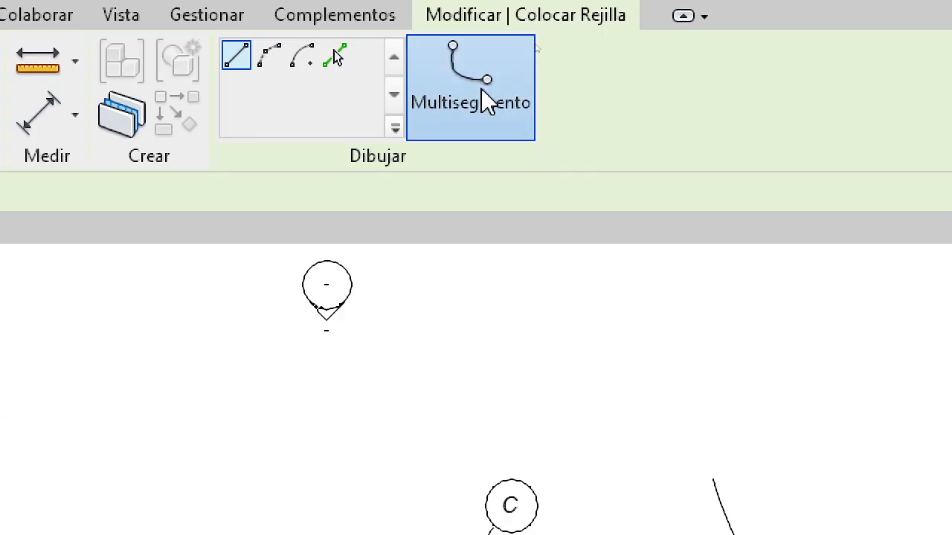
click(481, 90)
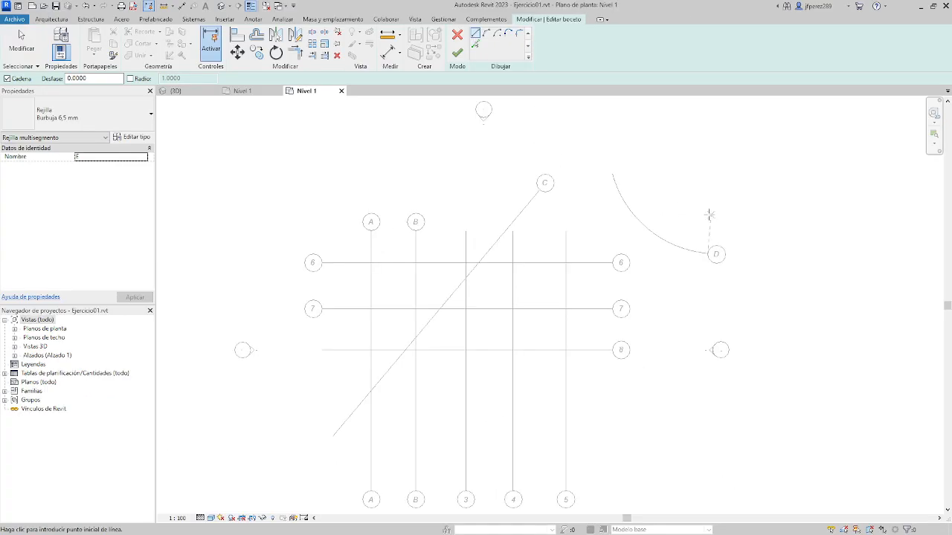
middle_drag(707, 214, 483, 216)
click(455, 155)
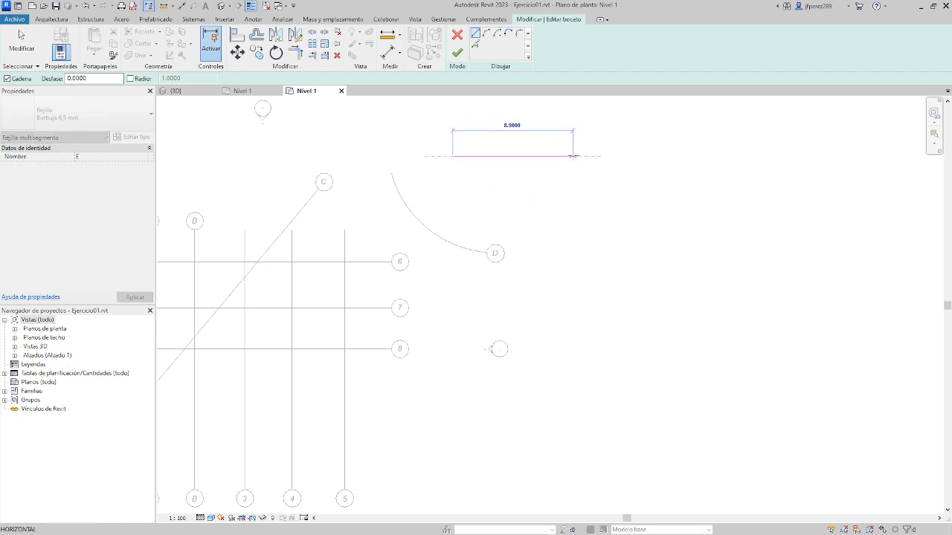
click(599, 157)
click(600, 243)
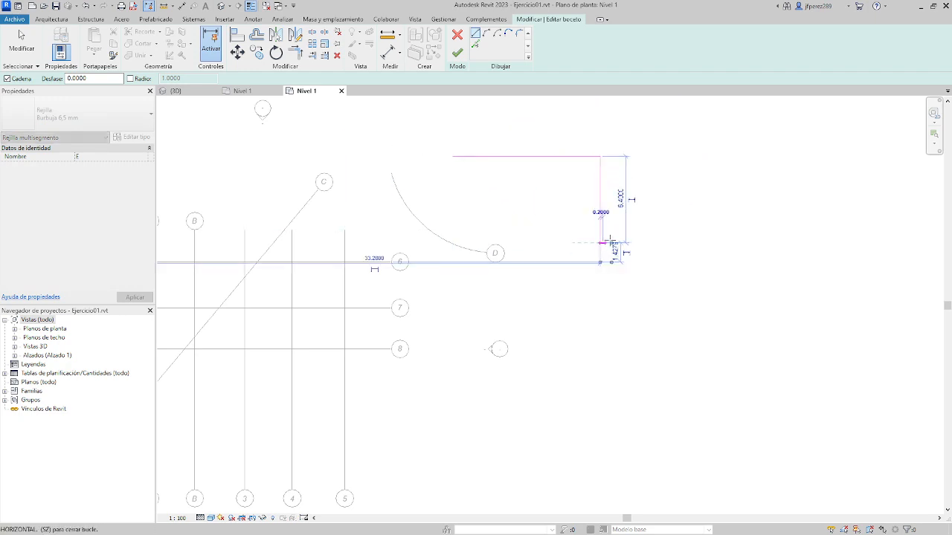
click(746, 242)
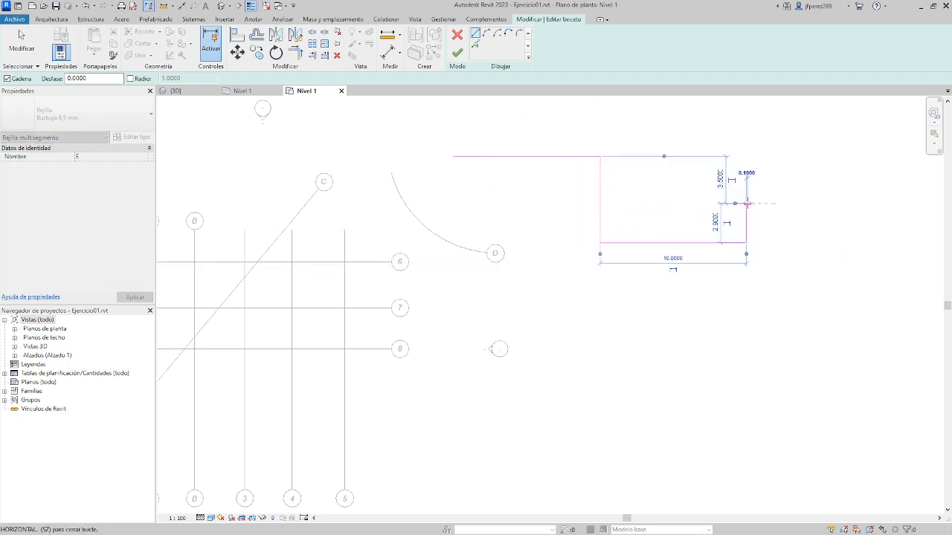
click(746, 203)
click(842, 203)
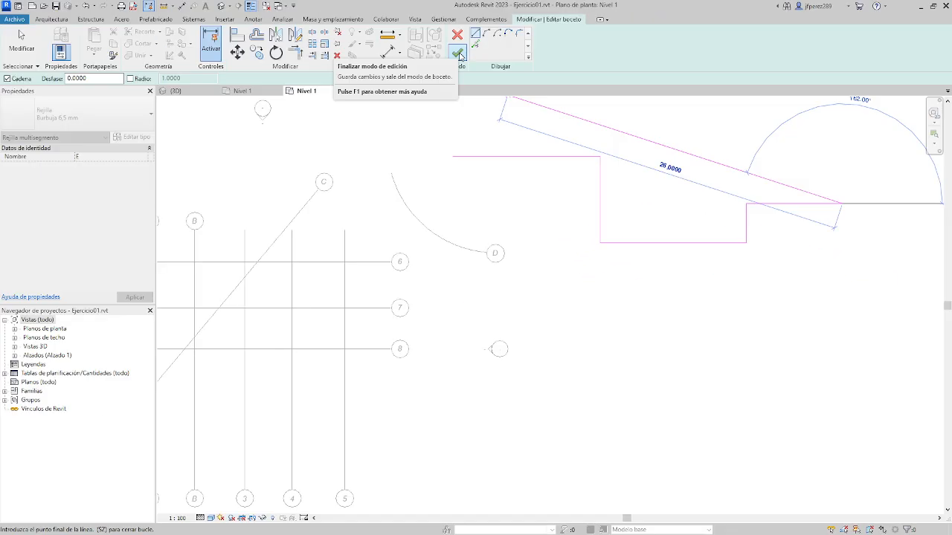
click(480, 93)
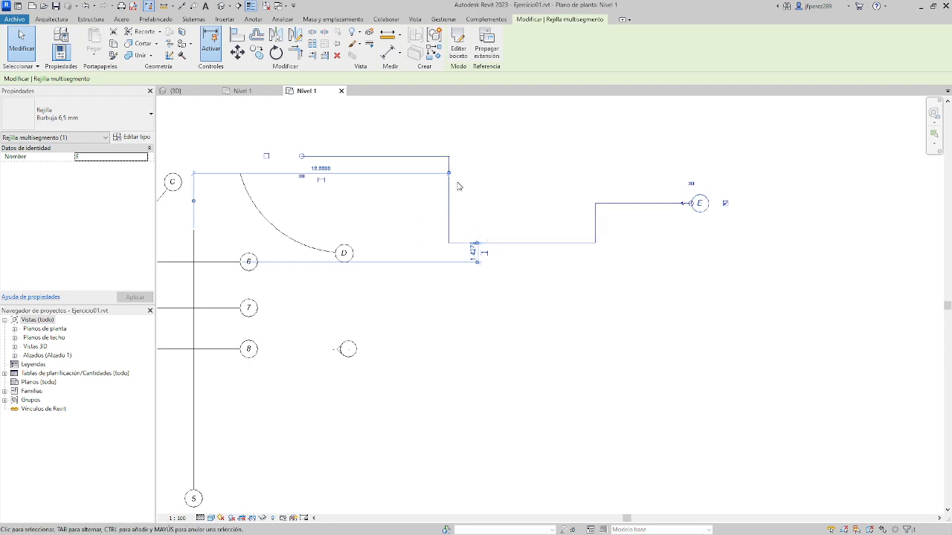
click(267, 157)
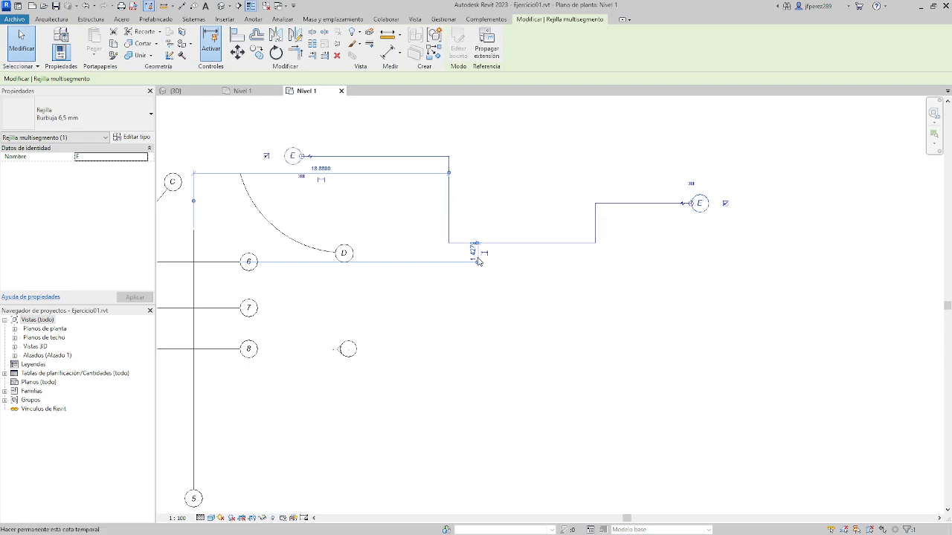
click(497, 296)
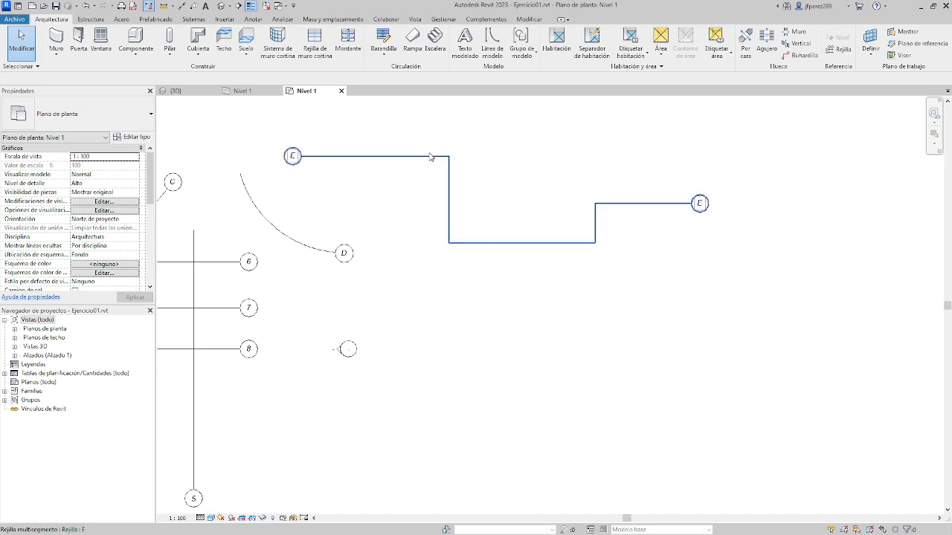
middle_drag(434, 268, 540, 263)
scroll(542, 262, down, 2)
scroll(336, 282, up, 1)
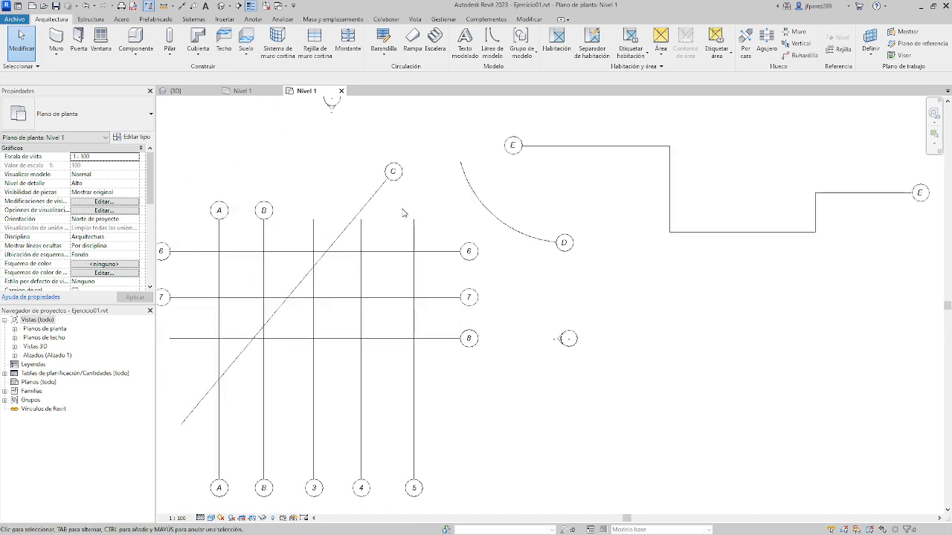
scroll(405, 212, down, 1)
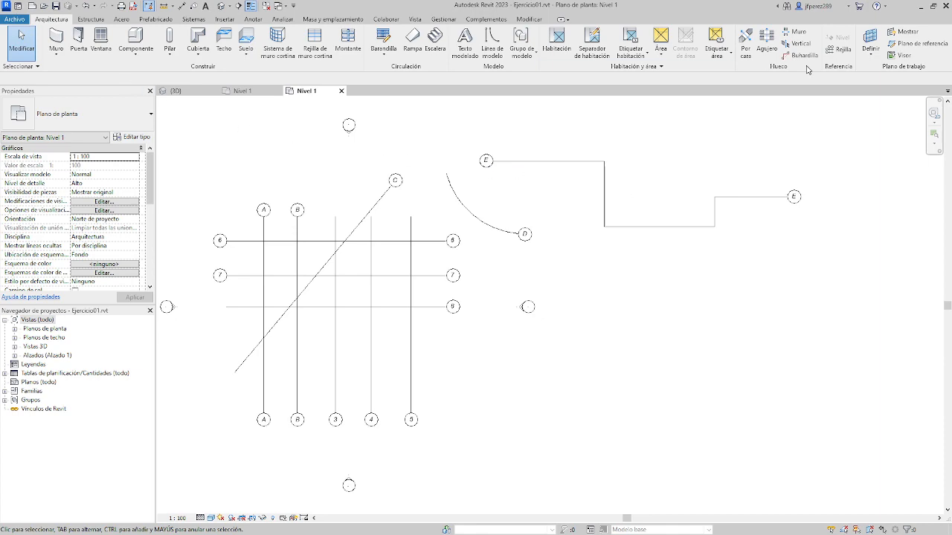
click(838, 49)
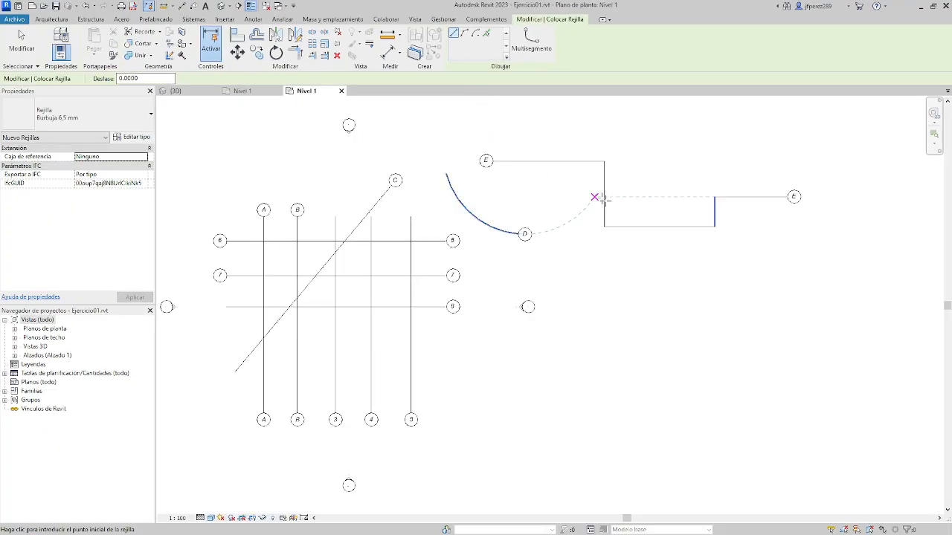
key(Escape)
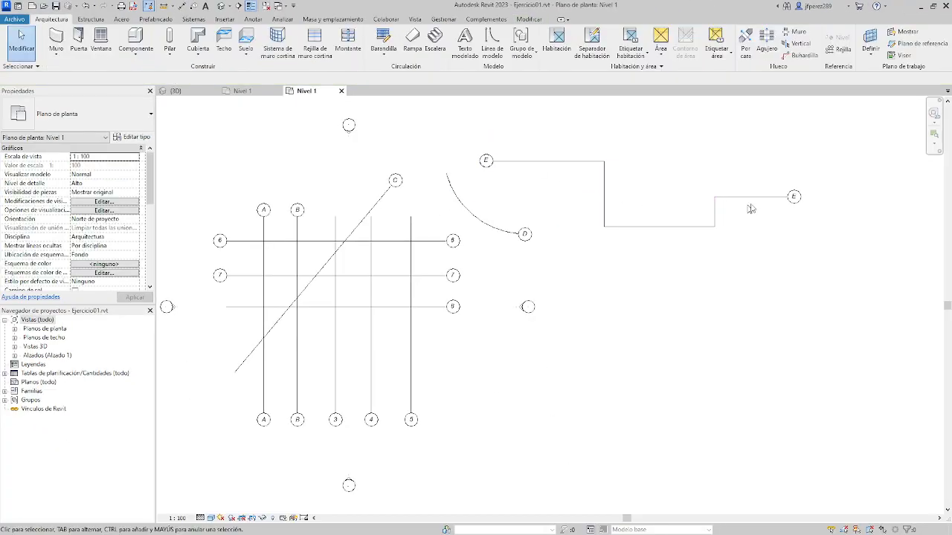
Delete the arc grid, the stepped grid and the east elevation marker together, and undo this deletion
drag(809, 145, 499, 324)
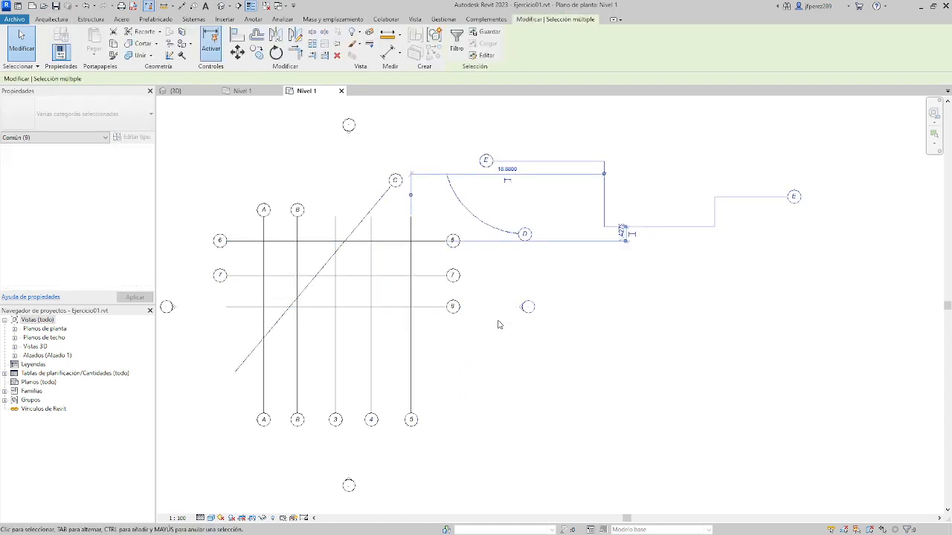
key(Delete)
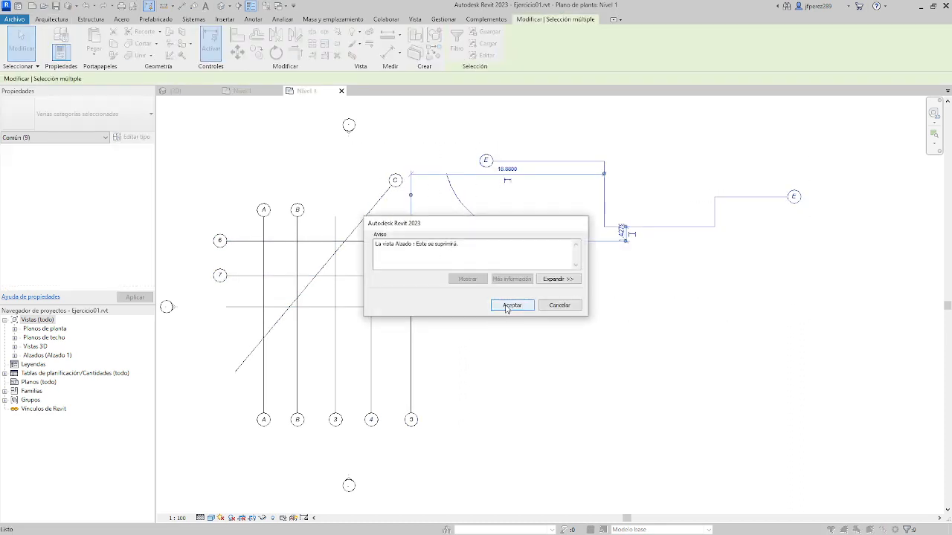
click(510, 306)
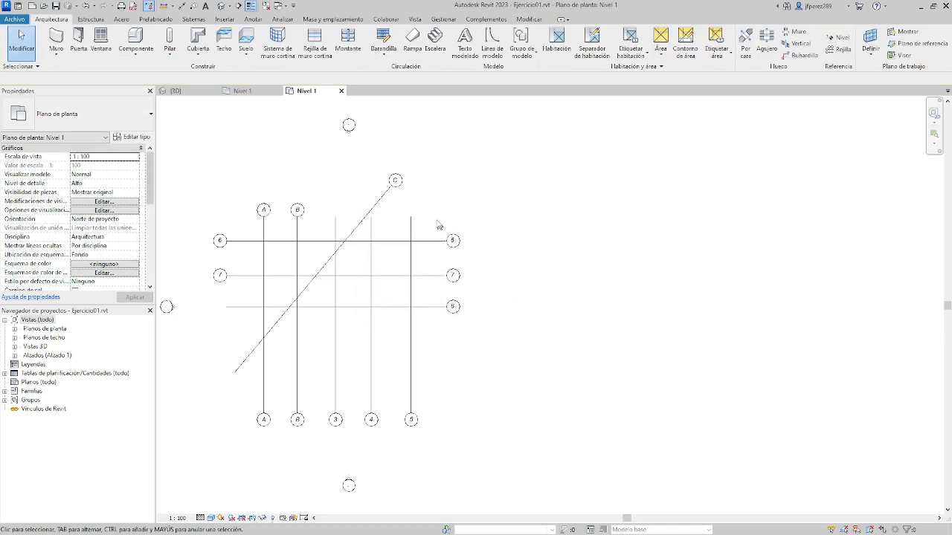
key(ctrl+z)
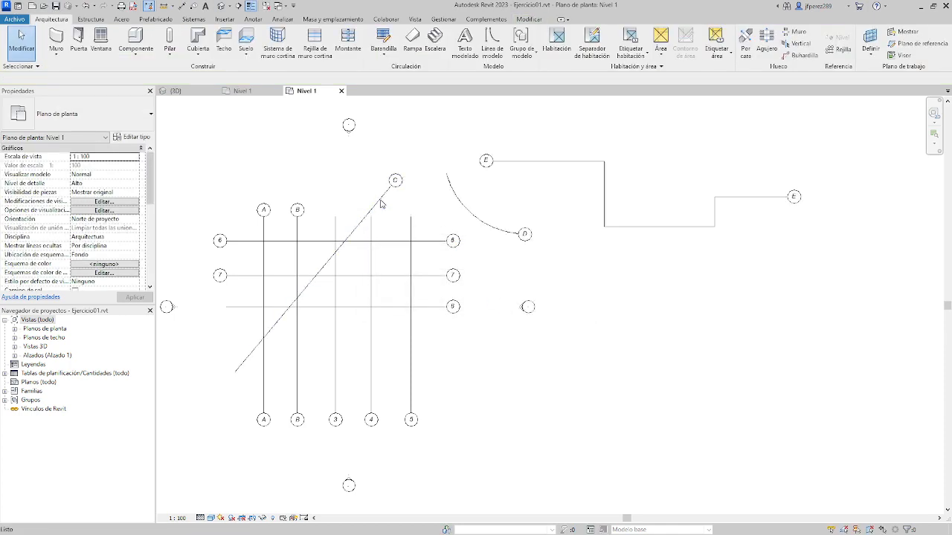
Delete the arc grid, the stepped multi-segment grid and the diagonal grid C, keeping the east elevation marker
drag(818, 143, 487, 251)
key(Delete)
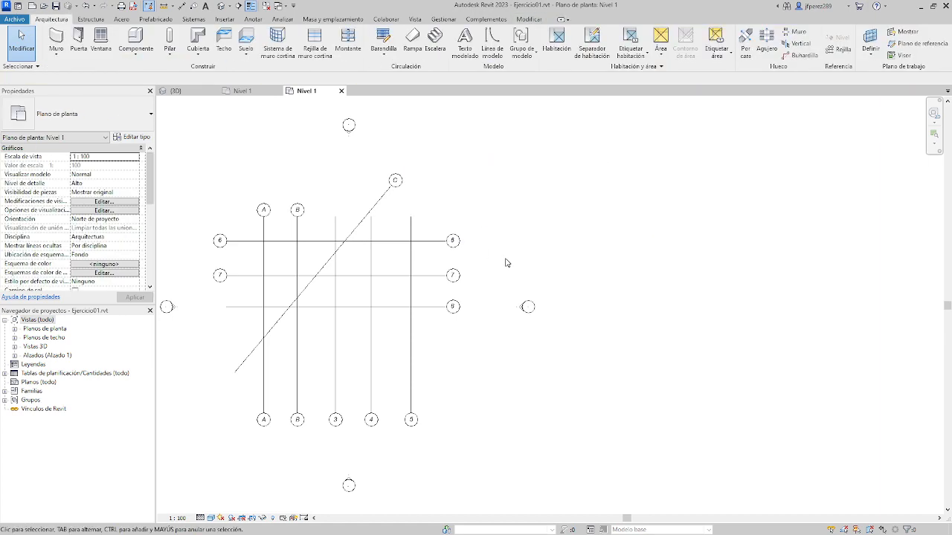
click(387, 195)
key(Delete)
Move grid B by setting its distance from grid A to 3 m
middle_drag(423, 274, 554, 275)
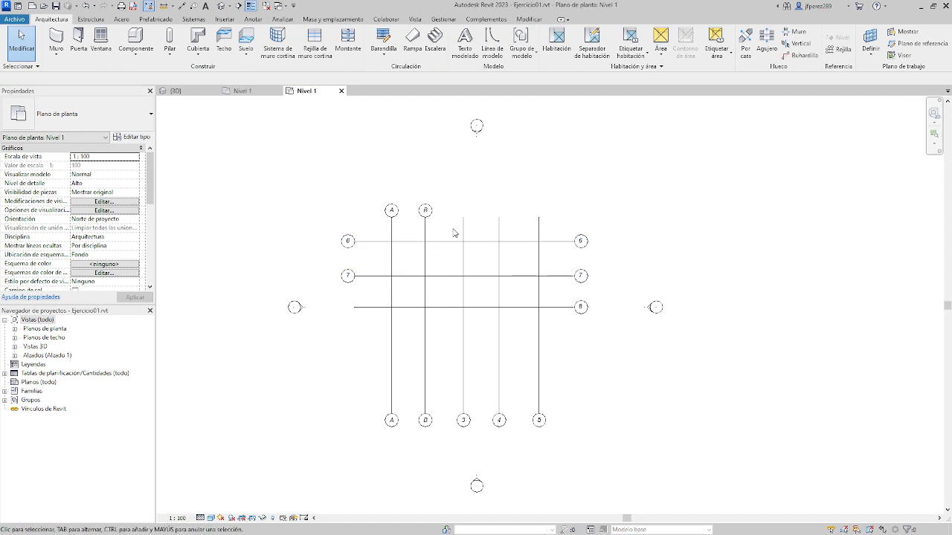
middle_drag(448, 236, 457, 215)
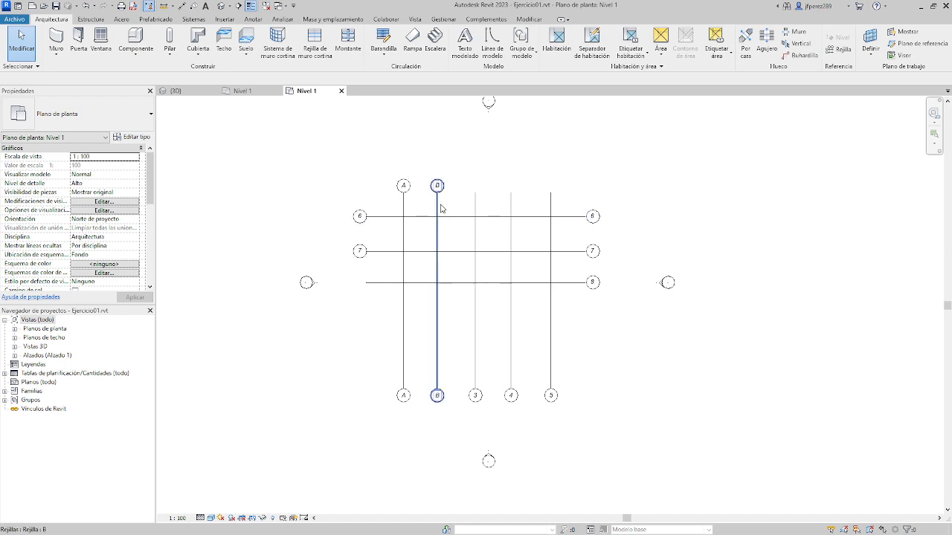
click(440, 209)
scroll(420, 238, up, 5)
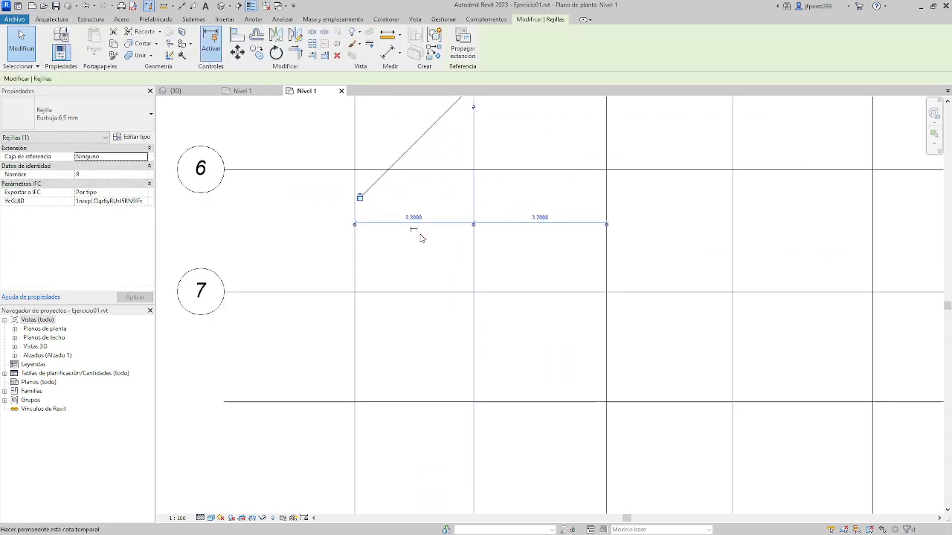
scroll(420, 237, down, 1)
scroll(420, 237, up, 1)
key(super)
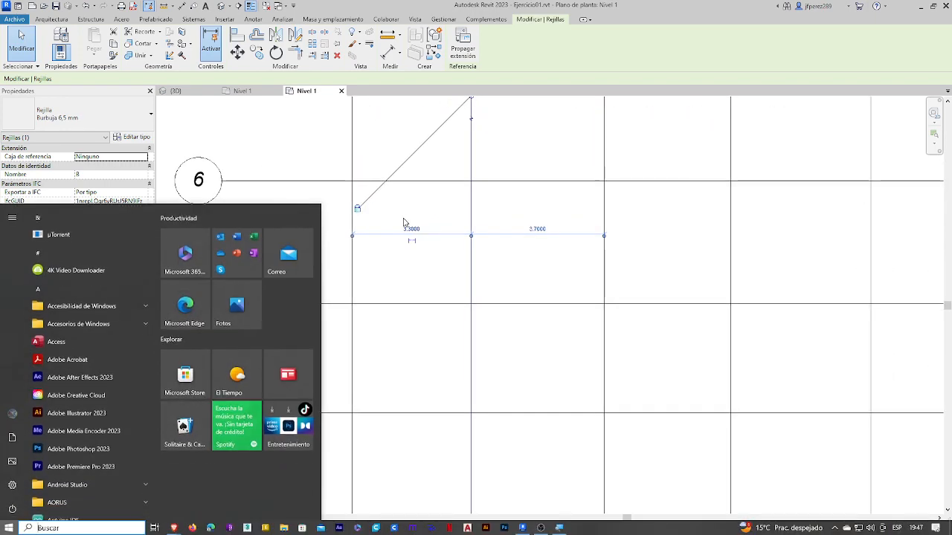
key(super)
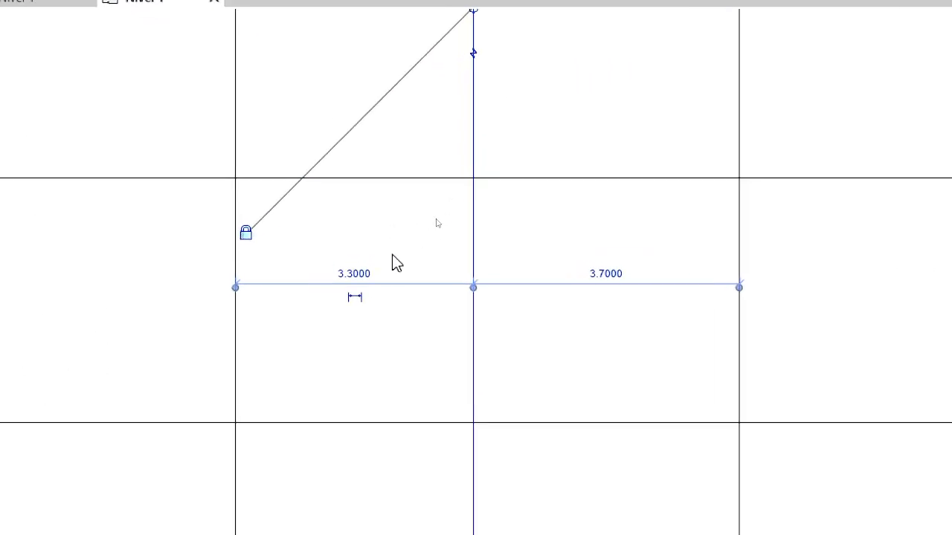
scroll(460, 172, down, 2)
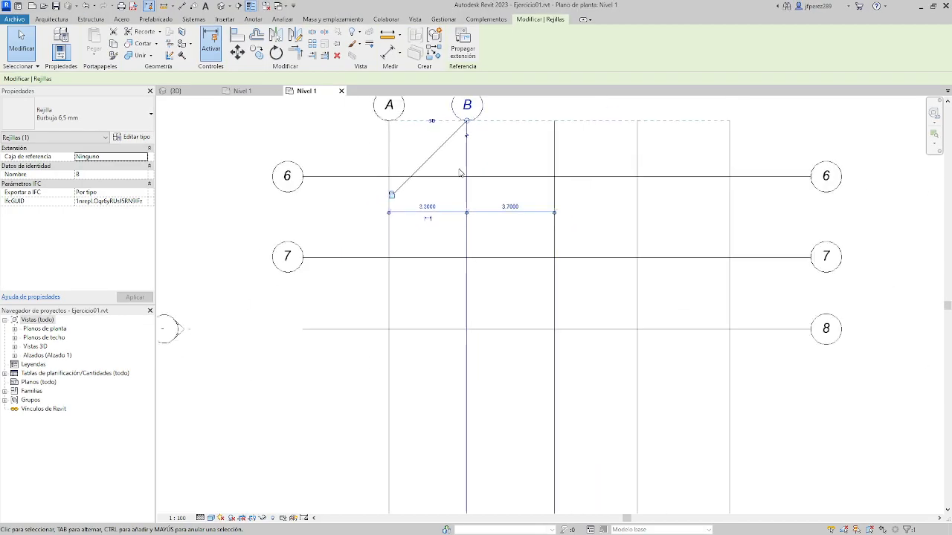
middle_drag(460, 128, 461, 172)
scroll(434, 249, up, 3)
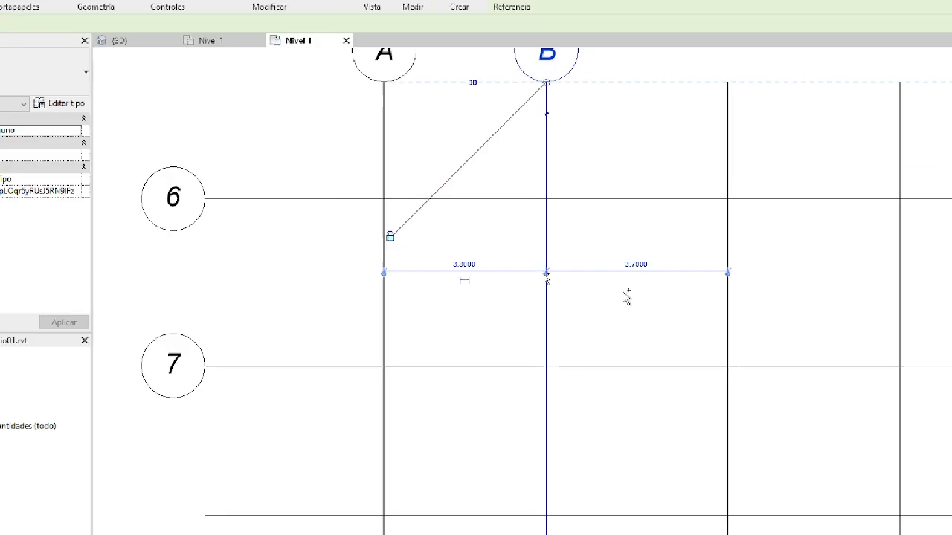
middle_drag(624, 278, 601, 189)
scroll(601, 190, down, 2)
middle_drag(636, 313, 652, 20)
middle_drag(539, 171, 548, 418)
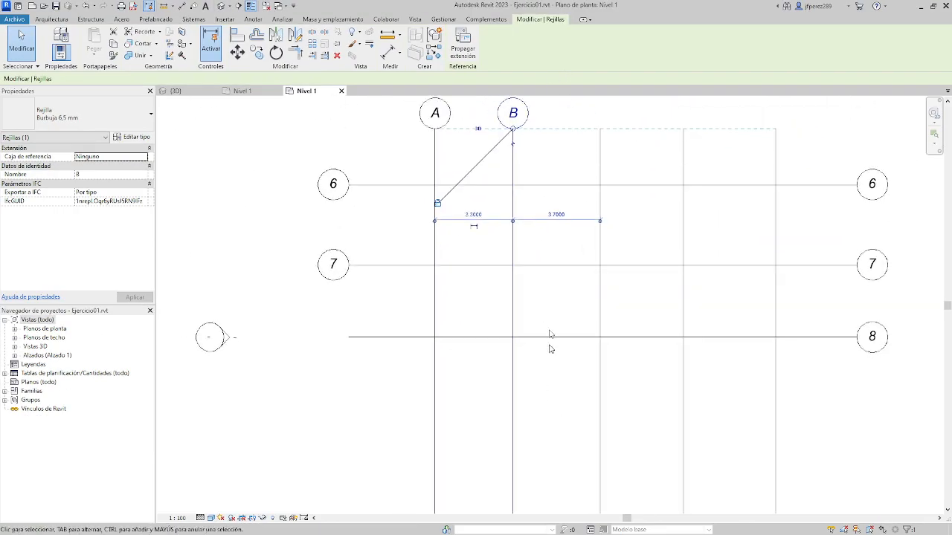
scroll(551, 195, up, 2)
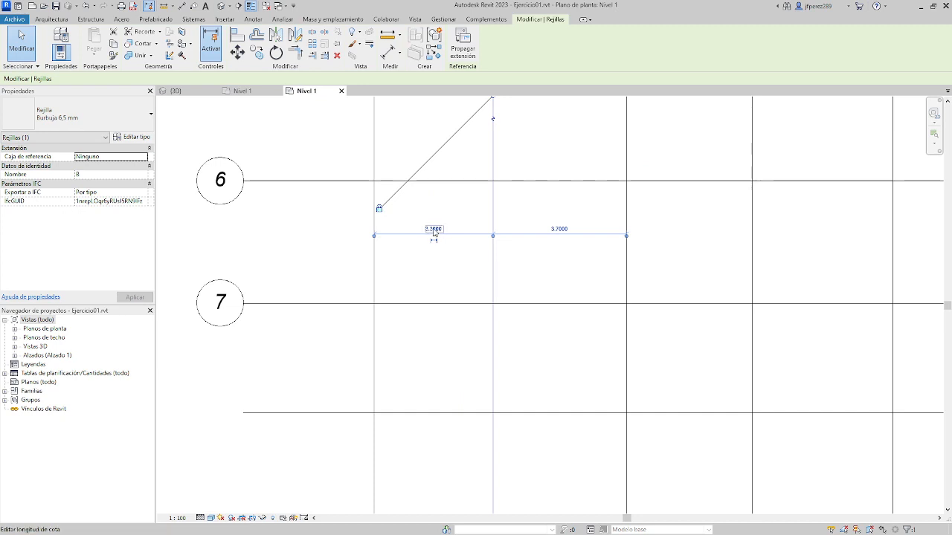
click(433, 230)
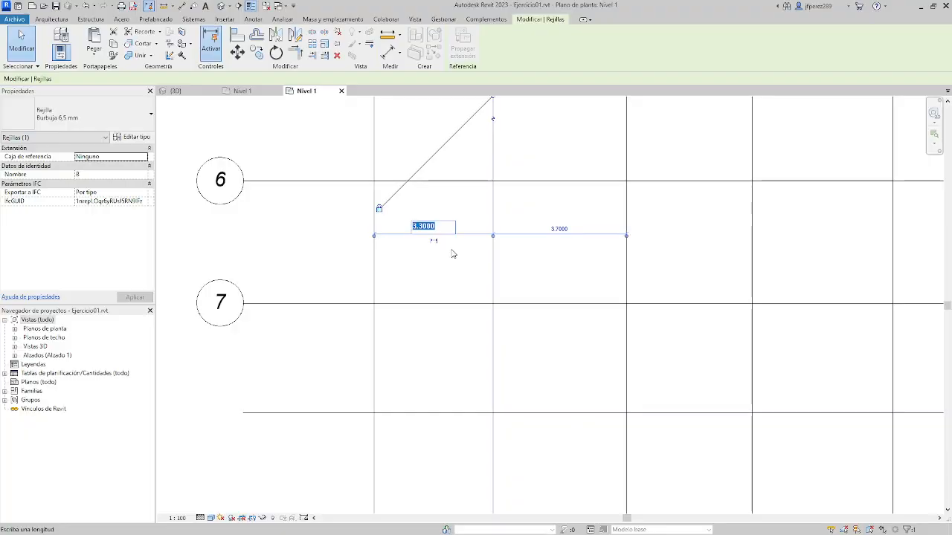
text(3)
key(Return)
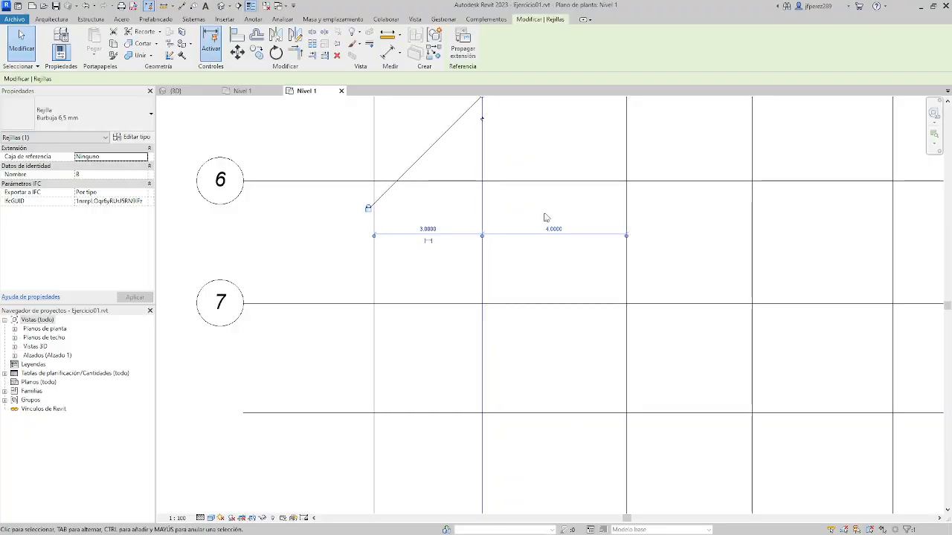
Rename vertical grid 3 as C
middle_drag(664, 185, 629, 276)
scroll(605, 219, down, 2)
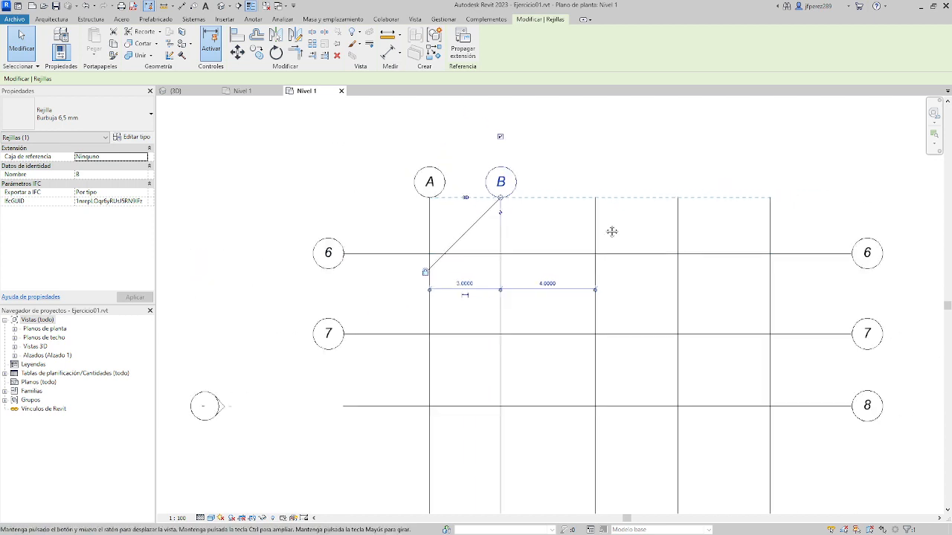
middle_drag(612, 232, 575, 110)
middle_drag(575, 370, 573, 253)
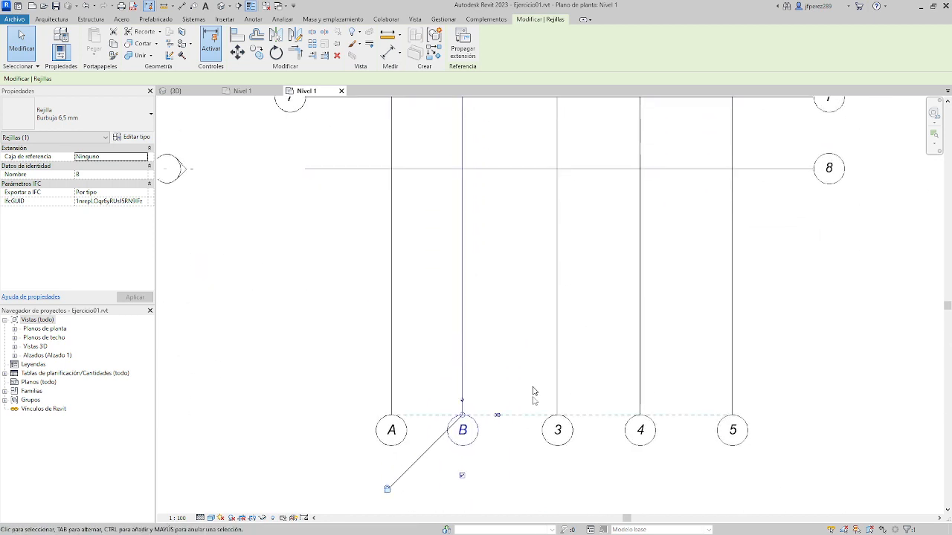
click(558, 358)
click(77, 174)
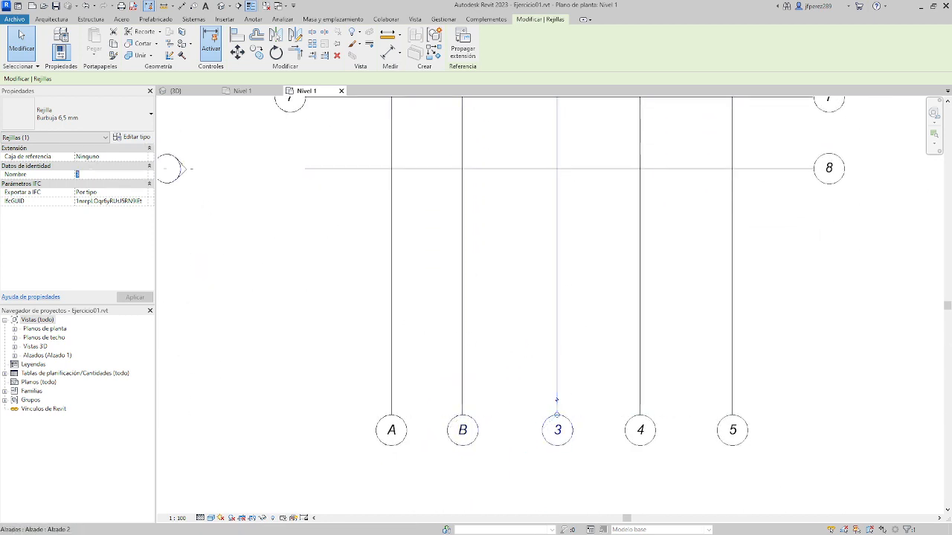
key(BackSpace)
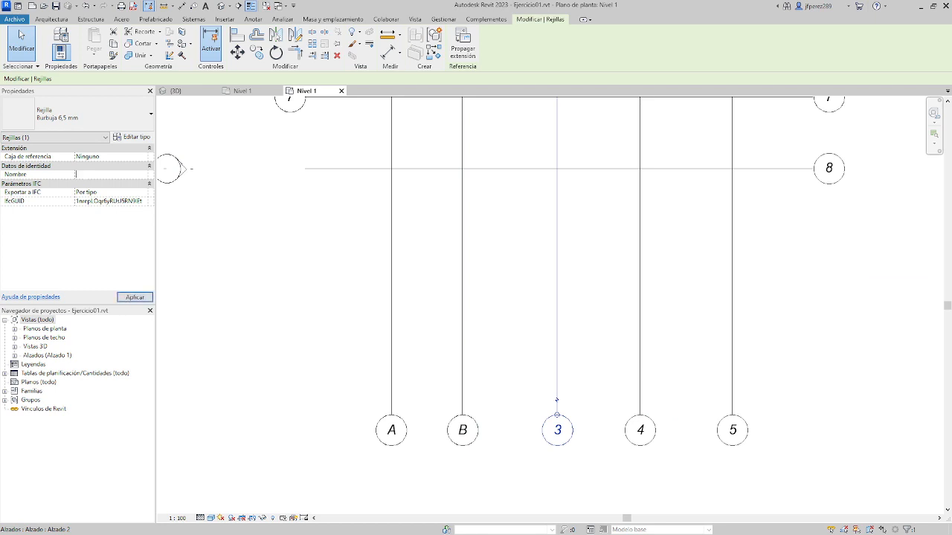
text(C)
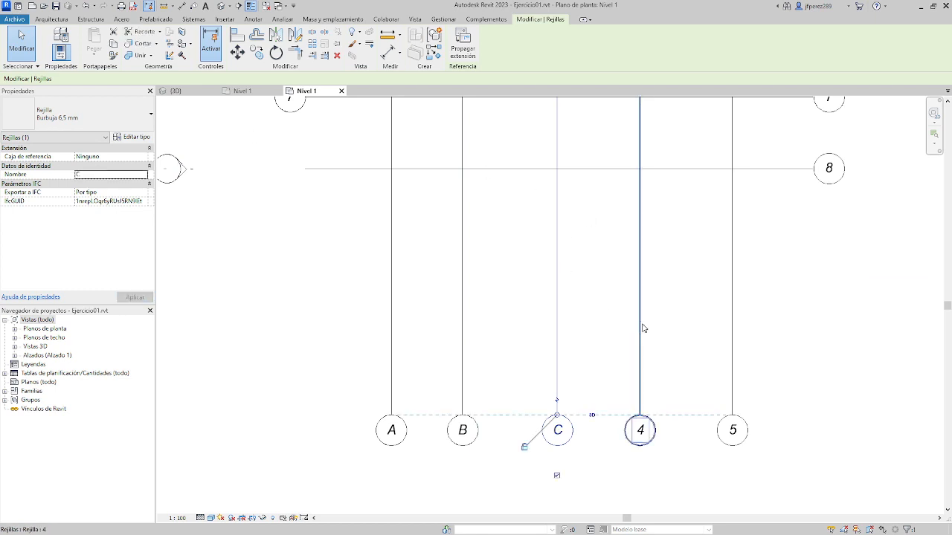
Rename vertical grids 4 and 5 as D and E
click(641, 325)
click(96, 174)
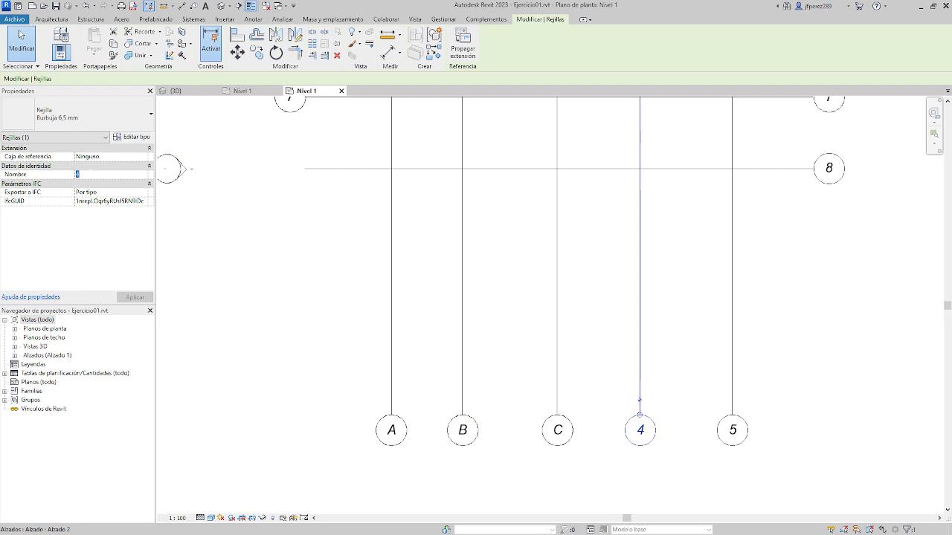
text(D)
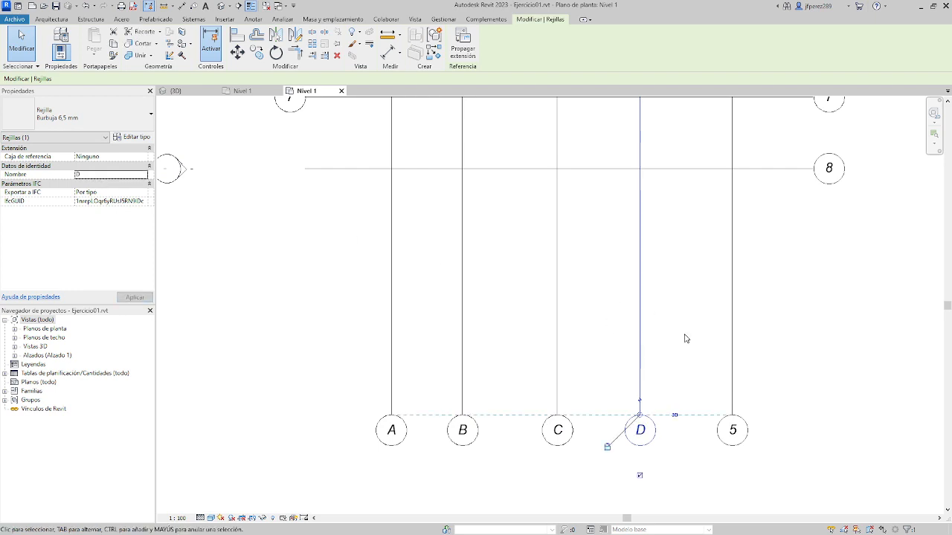
click(732, 328)
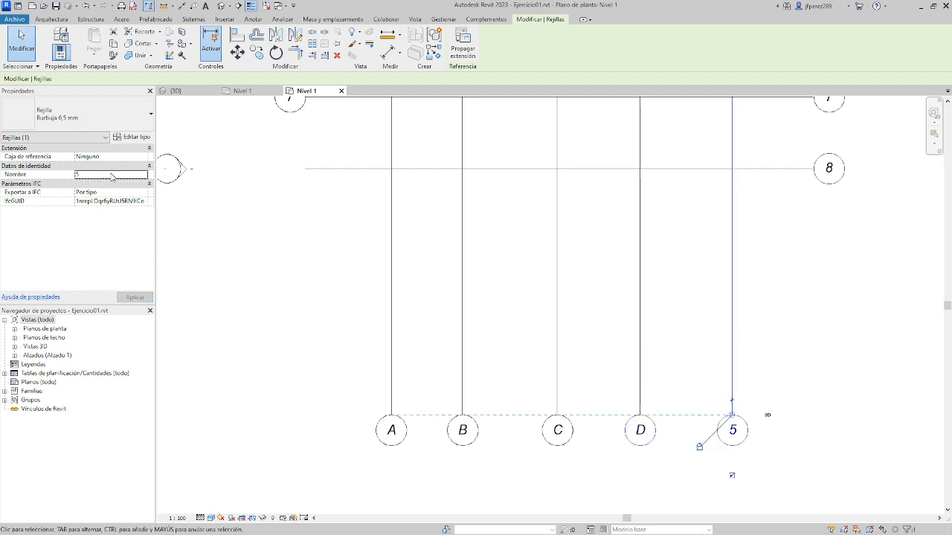
click(111, 175)
text(E)
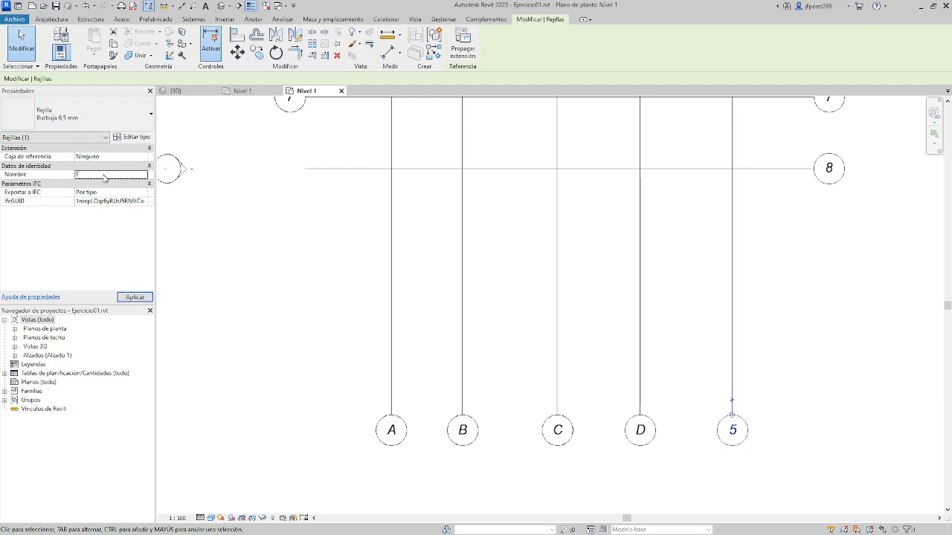
Rename horizontal grids 6, 7 and 8 as 1, 2 and 3
scroll(742, 313, down, 1)
middle_drag(726, 341, 687, 470)
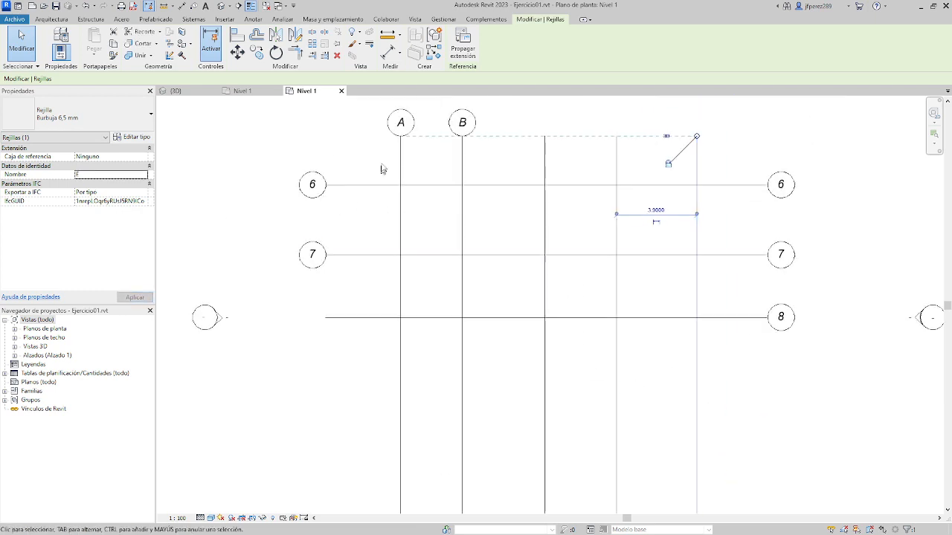
click(387, 187)
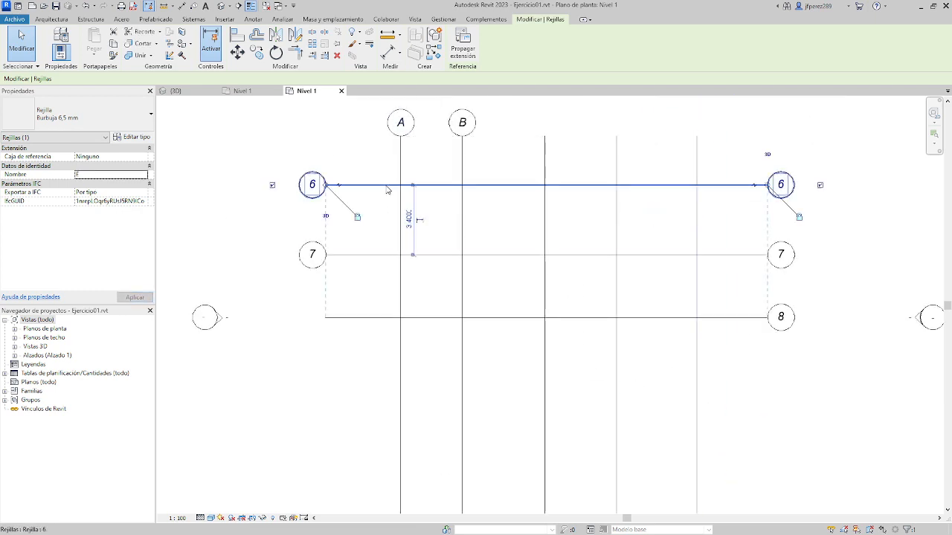
click(88, 176)
text(1)
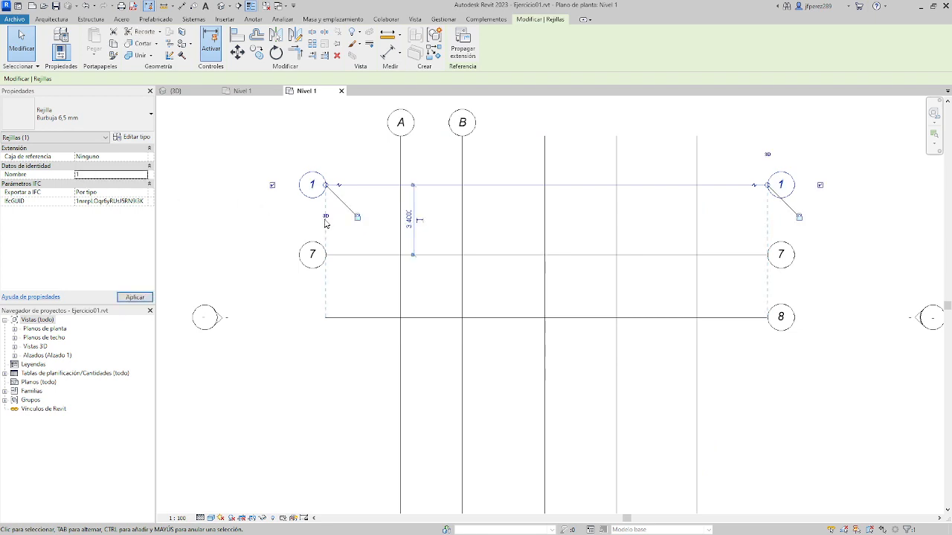
click(338, 257)
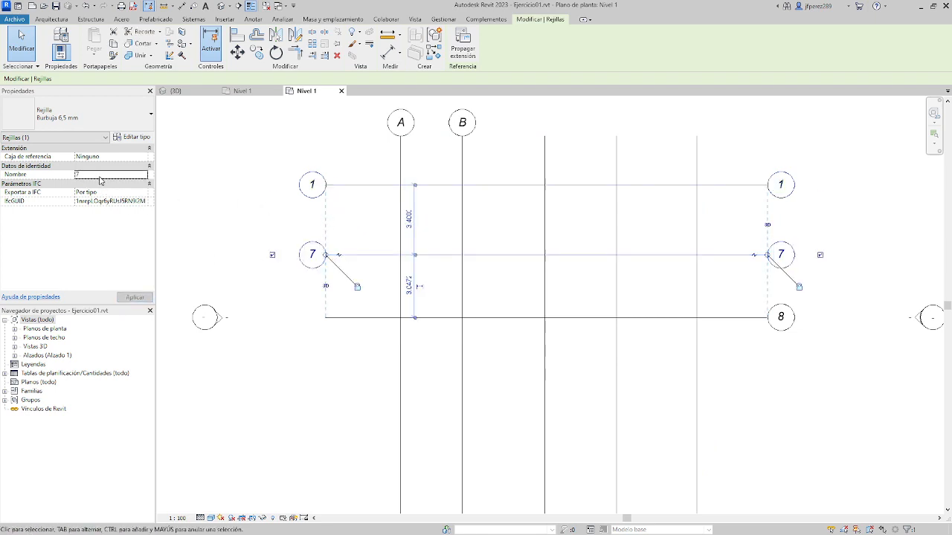
click(100, 177)
text(2)
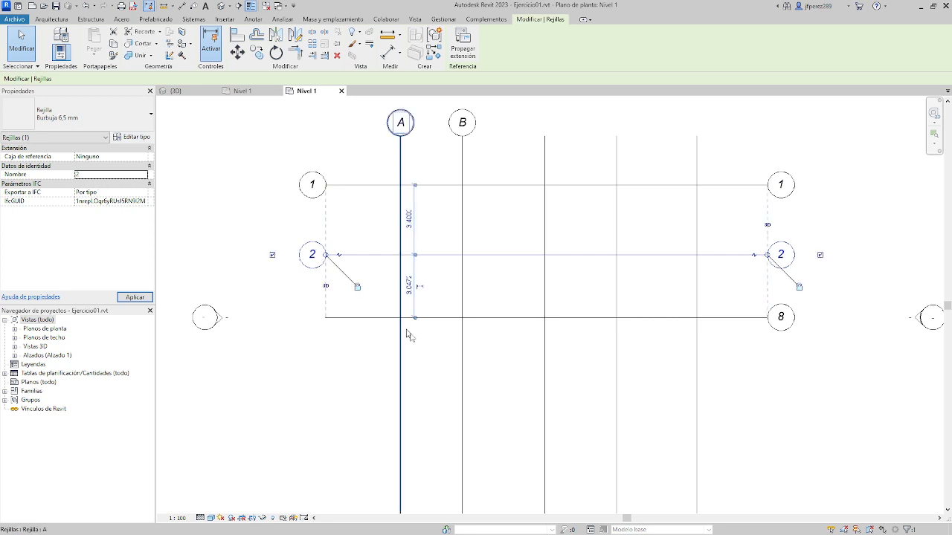
click(374, 319)
click(99, 177)
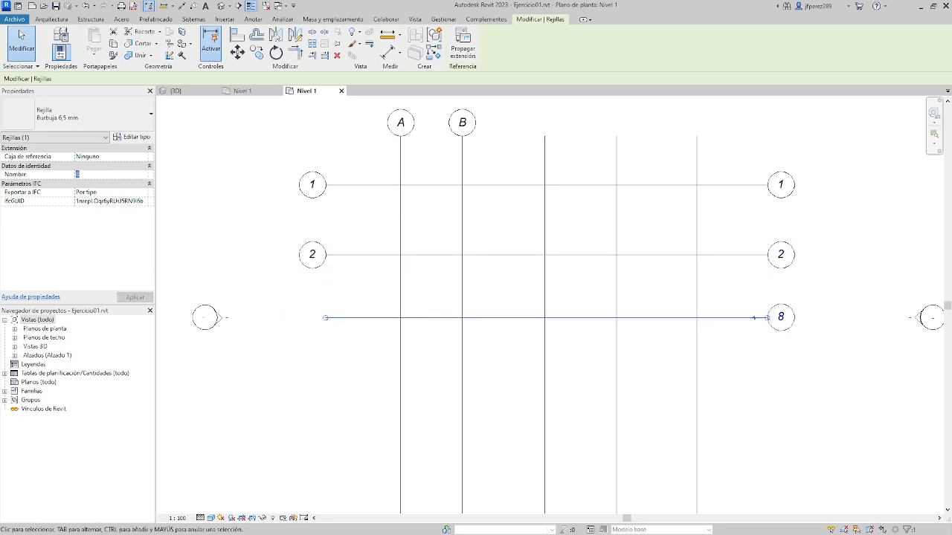
text(3)
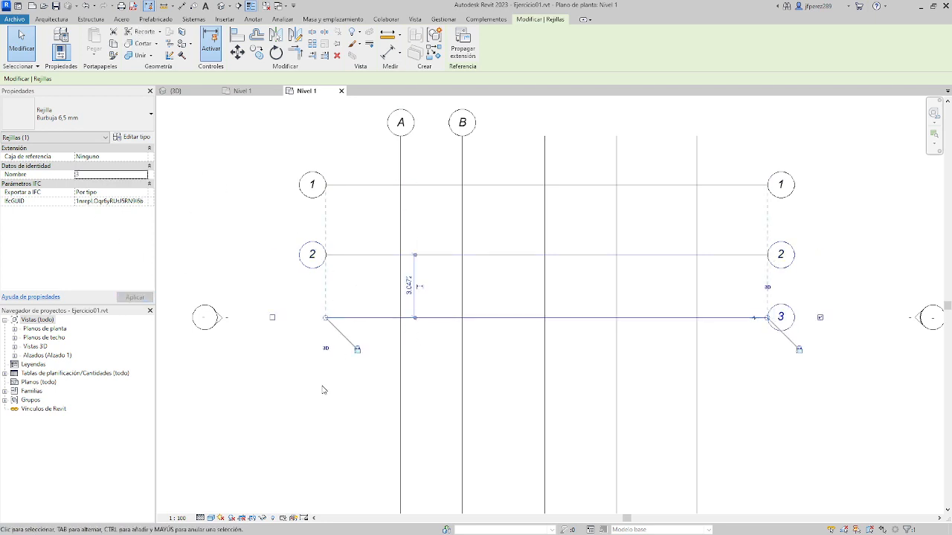
click(325, 389)
Try setting the distance from grid B to grid C to 3 m with grid B selected, and restore grid B to 3 m from grid A
middle_drag(549, 286, 512, 192)
scroll(512, 191, down, 1)
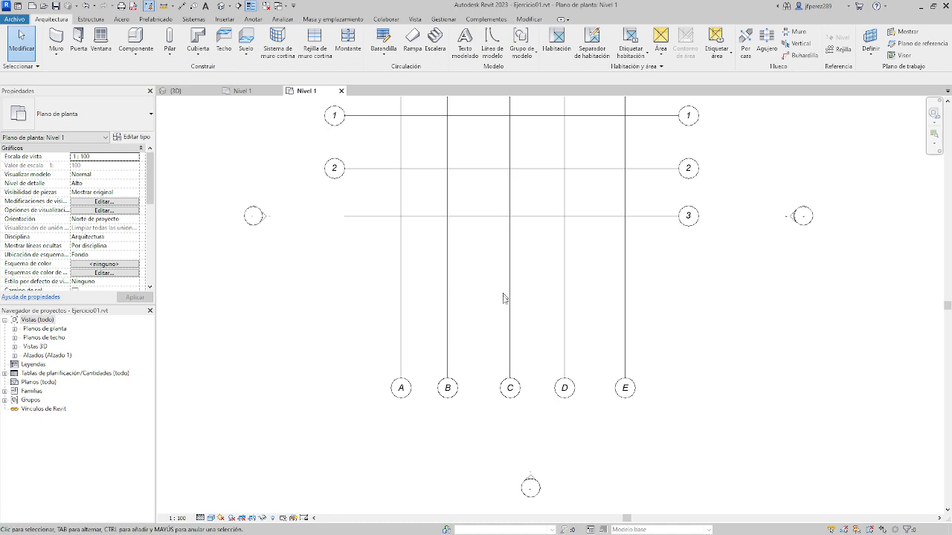
click(447, 271)
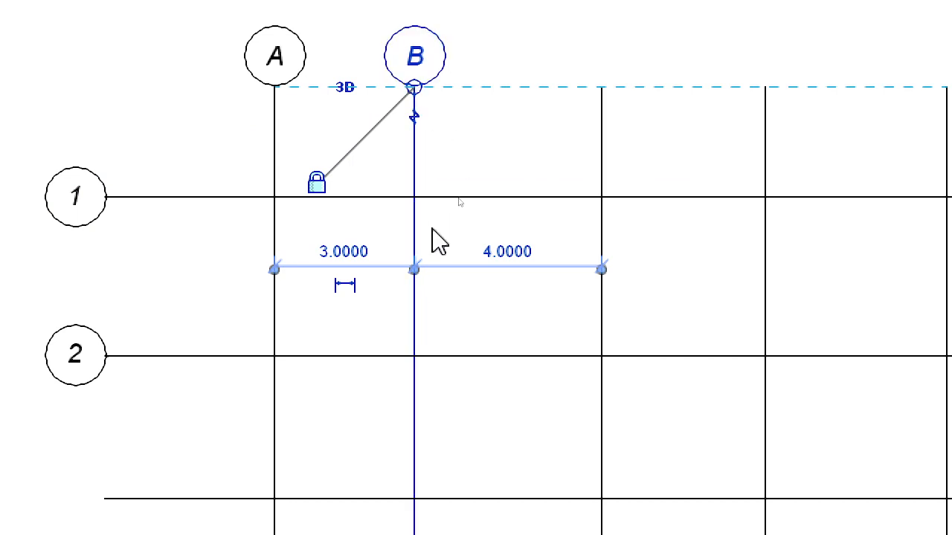
click(510, 253)
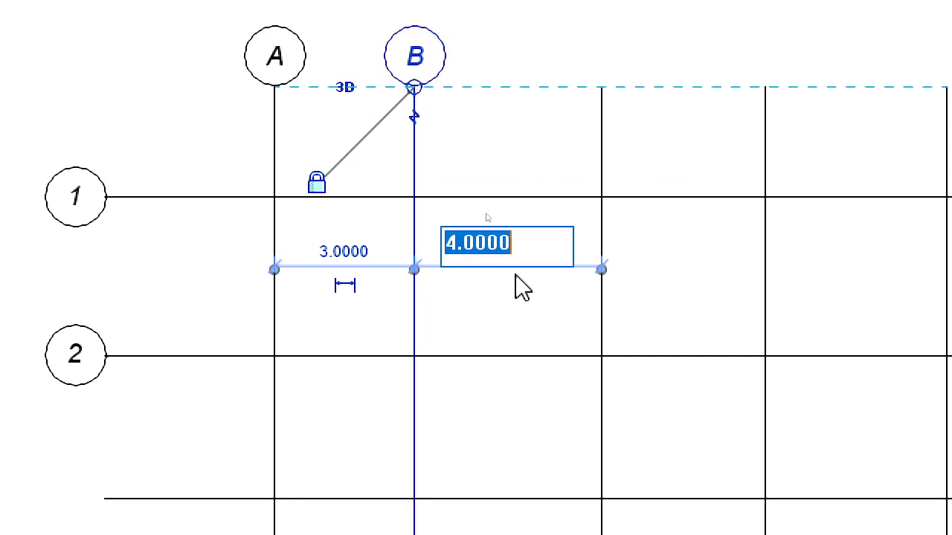
text(3)
key(Return)
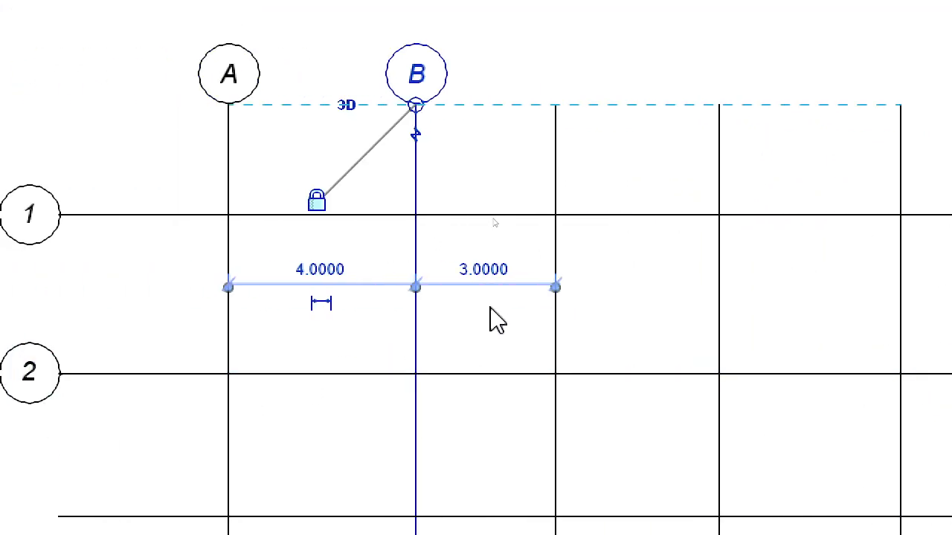
click(329, 274)
text(3)
key(Return)
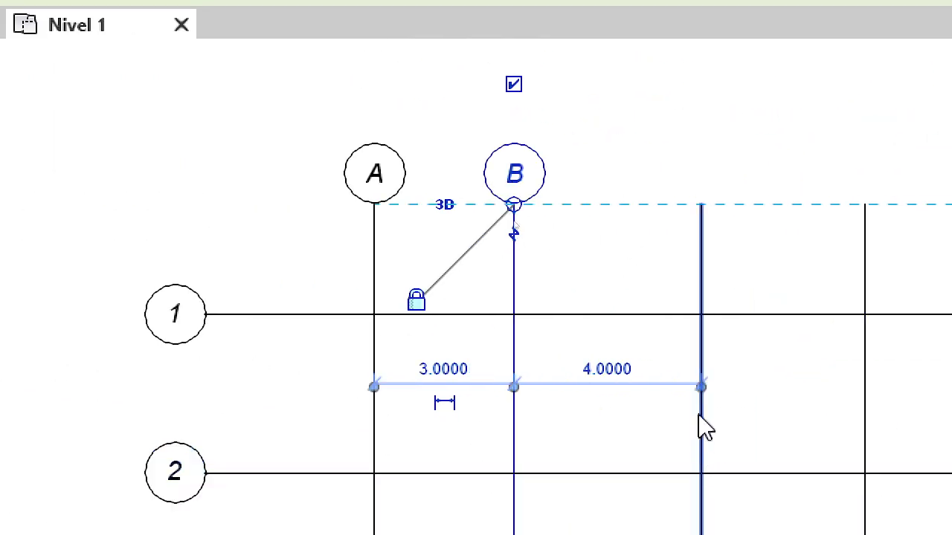
Move grids C, D and E so that each lies 3 m from the preceding vertical grid
click(701, 424)
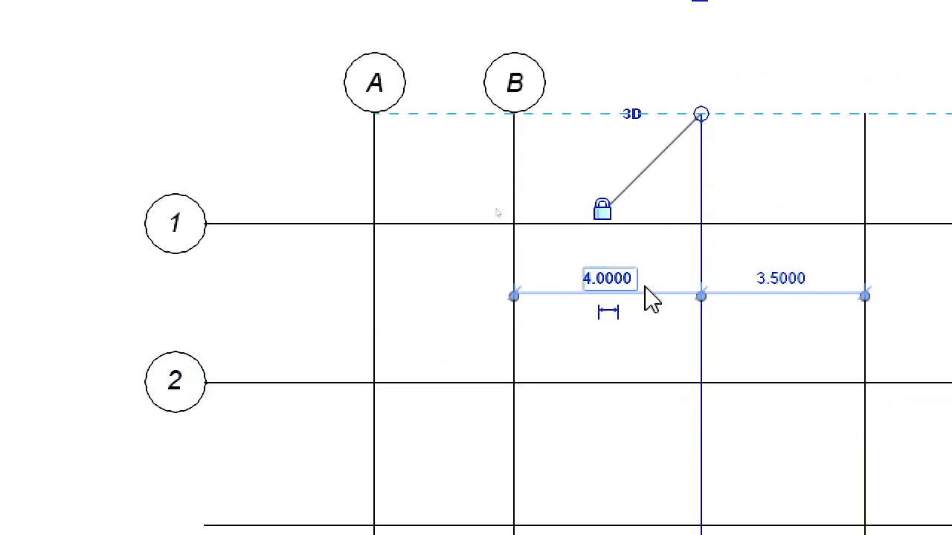
click(608, 278)
text(3)
key(Return)
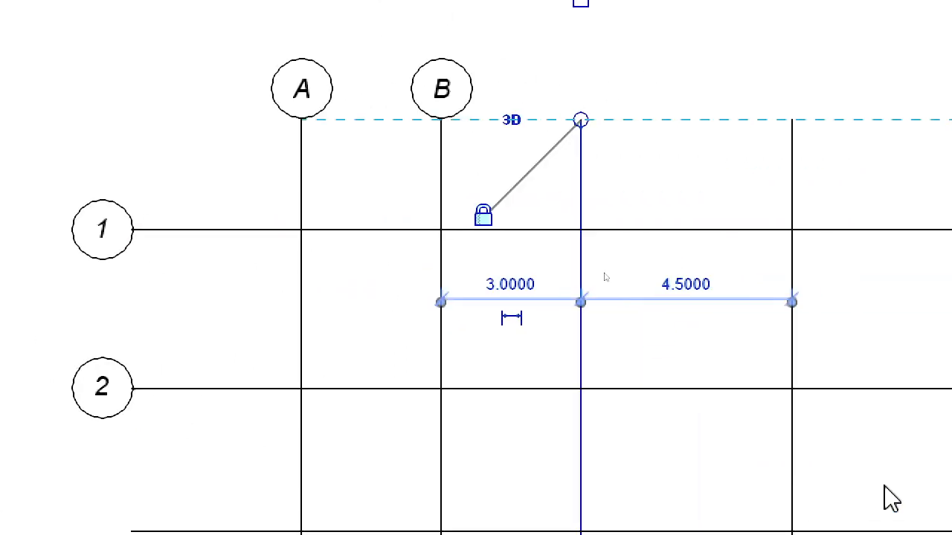
click(696, 360)
click(578, 283)
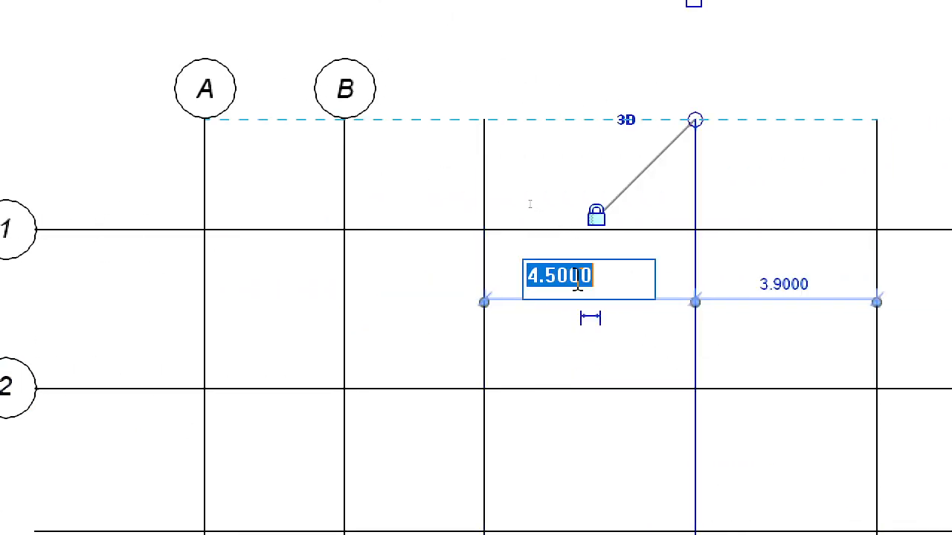
text(3)
key(Return)
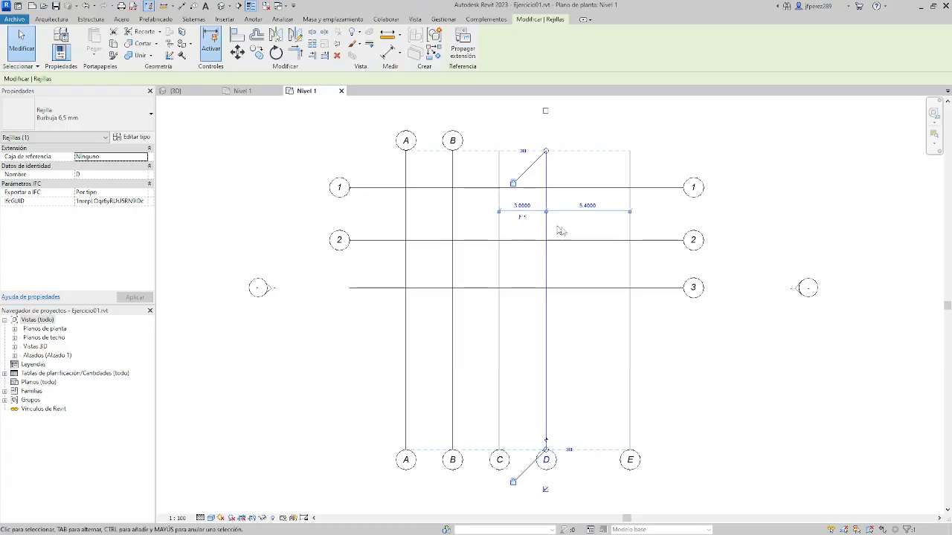
click(630, 223)
click(587, 206)
text(3)
key(Return)
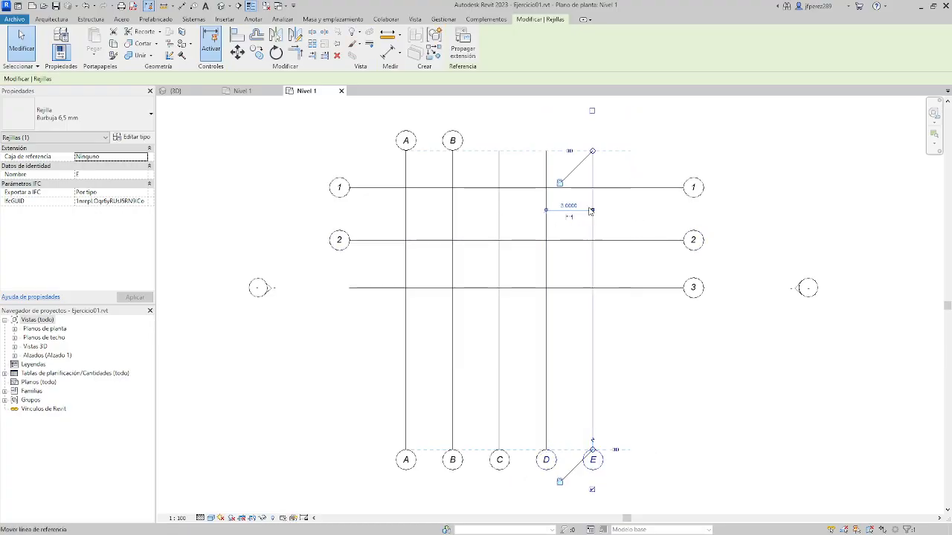
Move horizontal grids 2 and 3 so that each lies 3 m below the preceding one
click(394, 239)
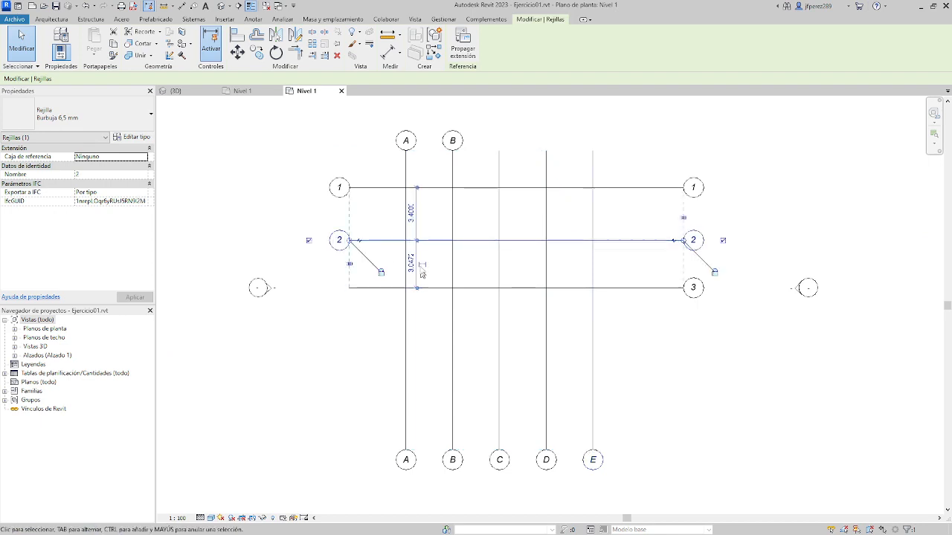
click(408, 215)
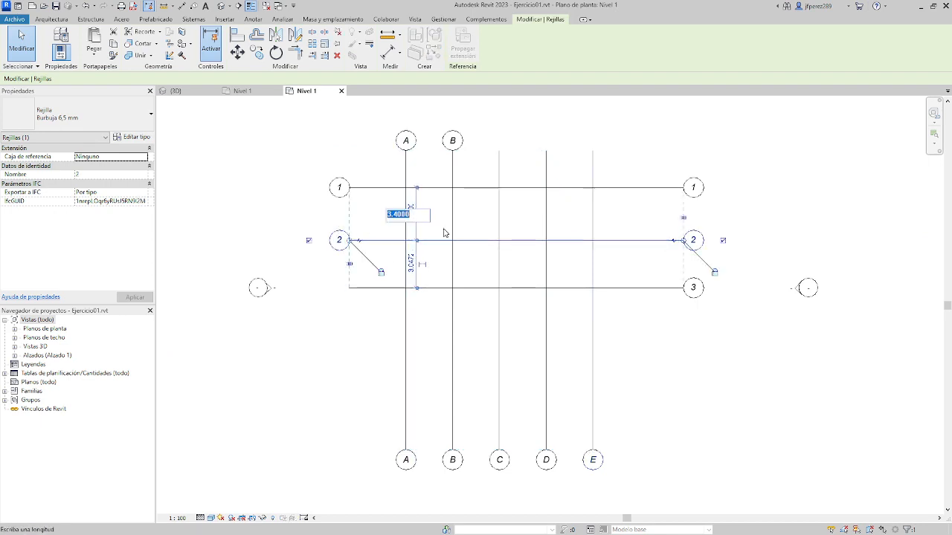
text(3)
key(Return)
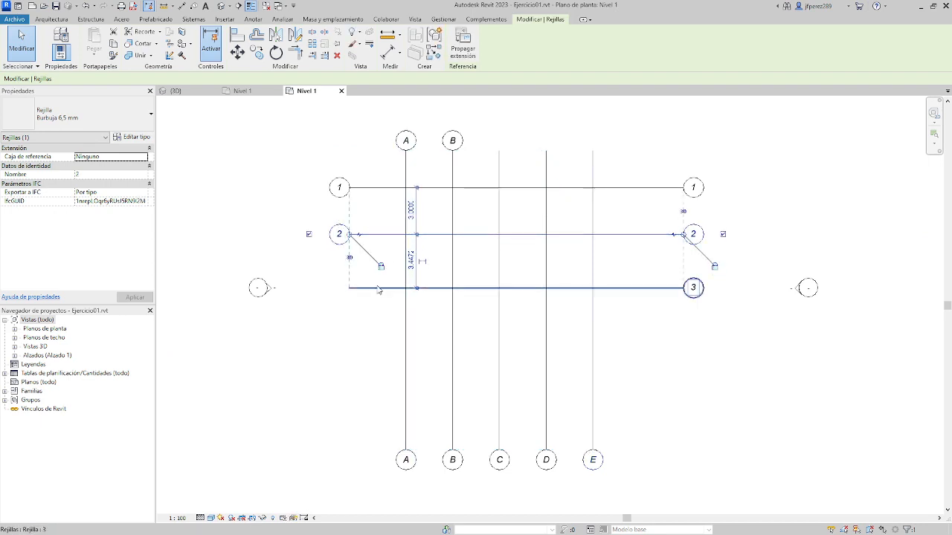
click(378, 287)
click(410, 262)
text(3)
key(Return)
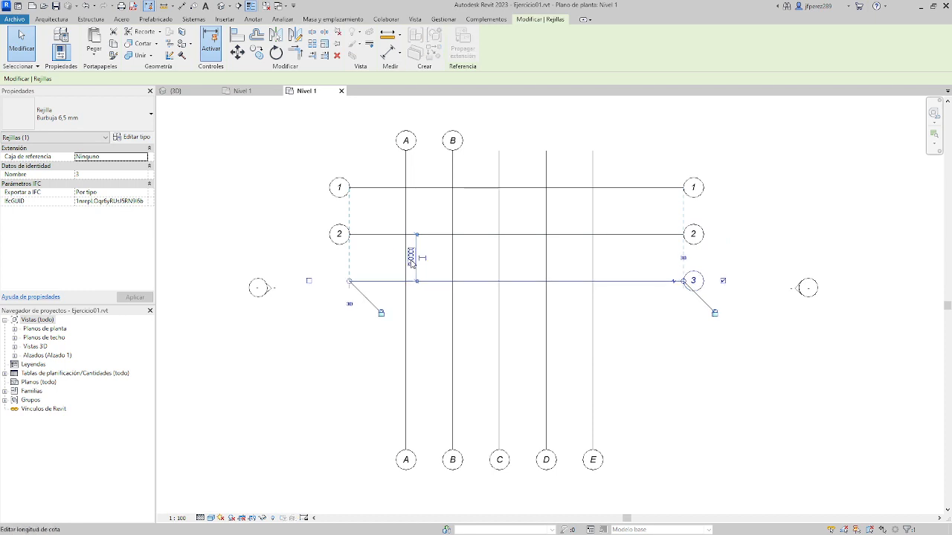
key(Escape)
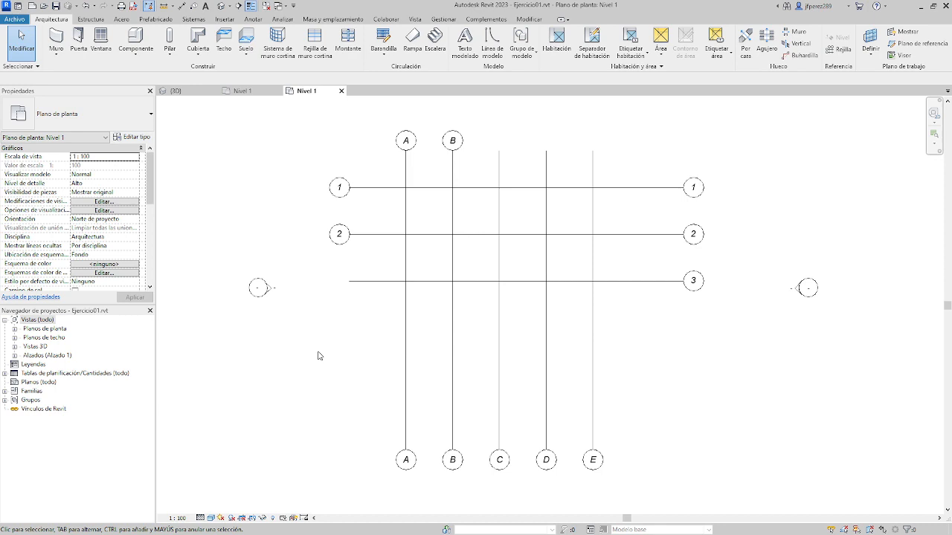
Draw three horizontal grid lines below grid 3, spaced 3 m apart and aligned with the ends of the existing horizontal grids
click(838, 49)
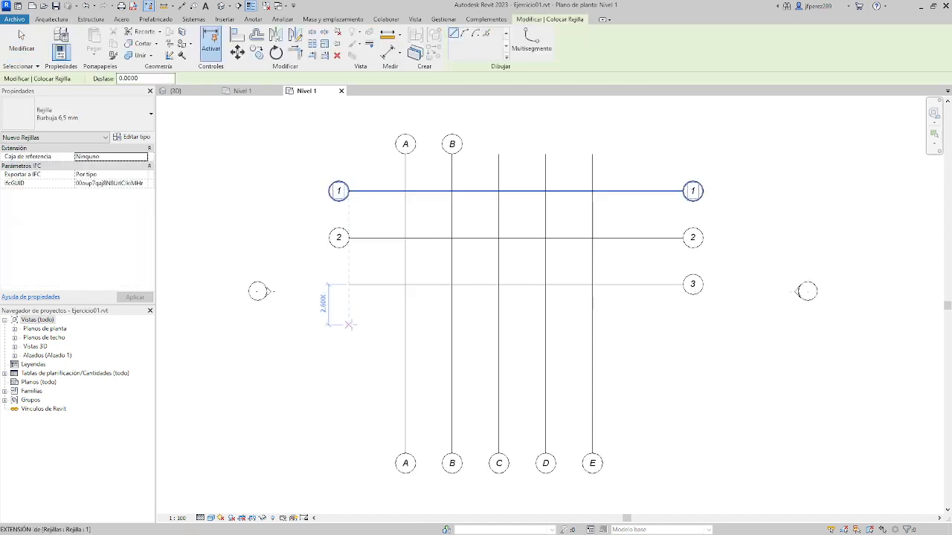
click(350, 332)
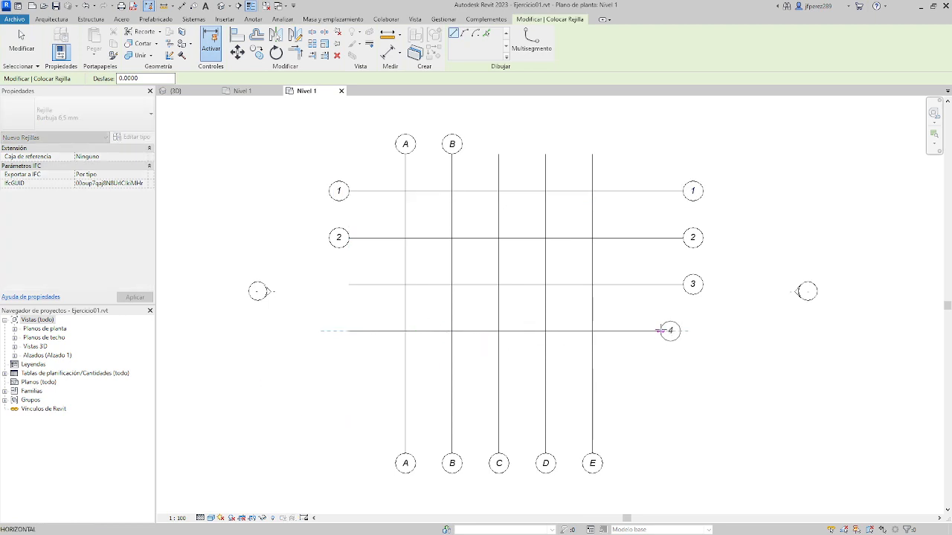
click(680, 331)
middle_drag(340, 382, 340, 345)
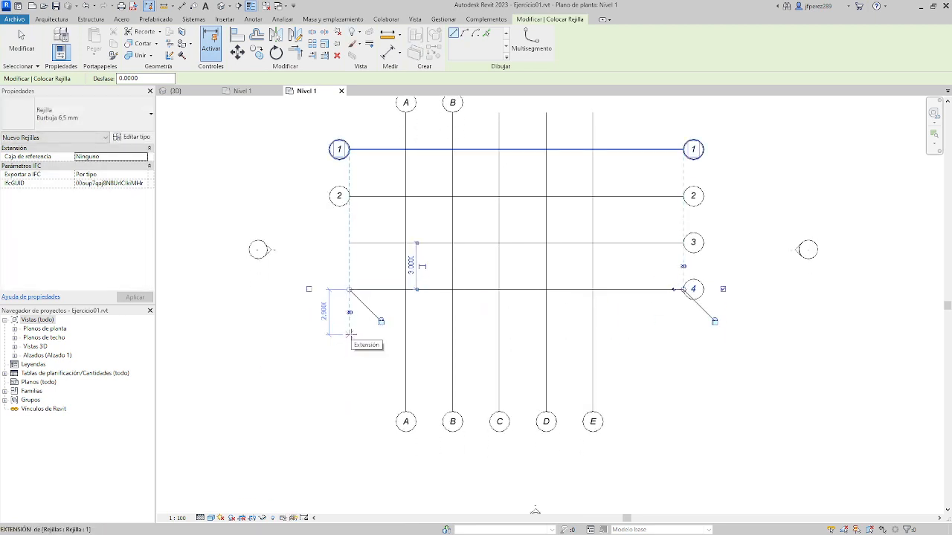
click(350, 335)
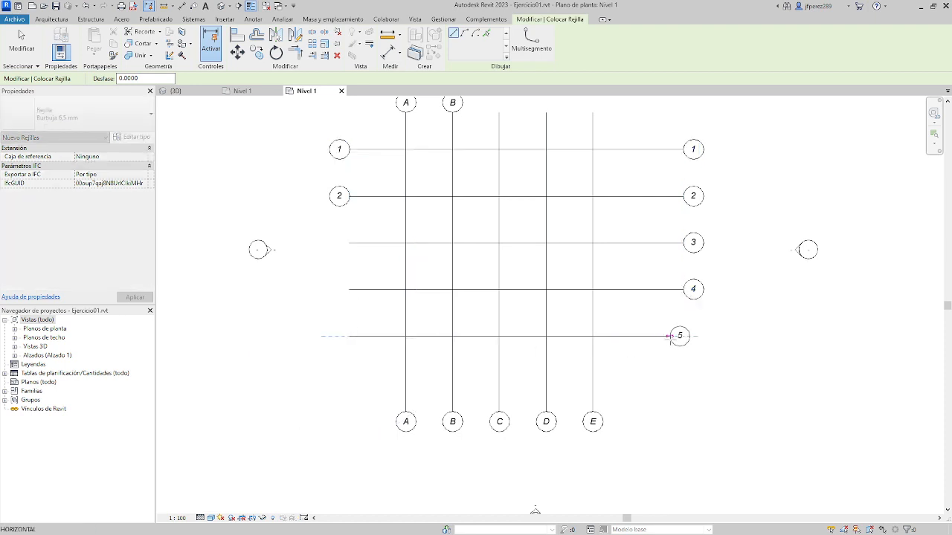
click(683, 336)
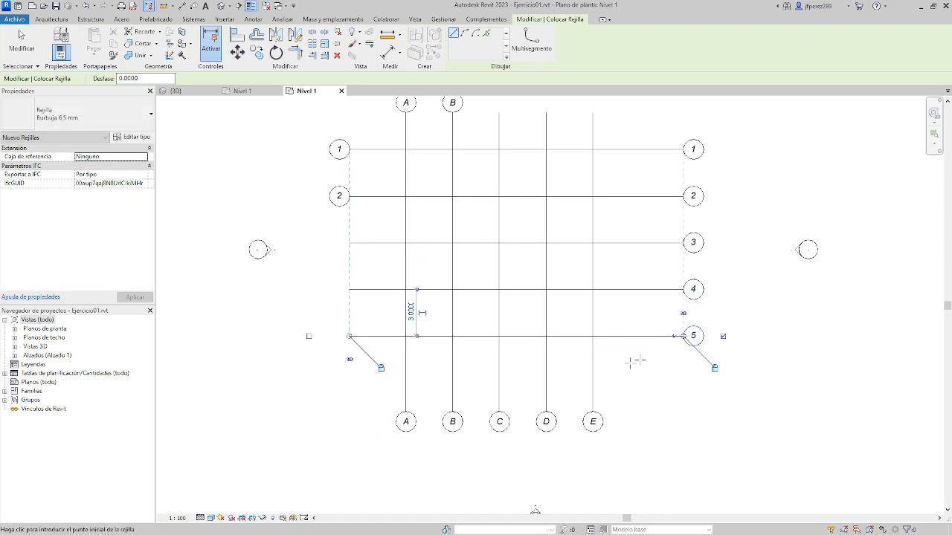
click(350, 382)
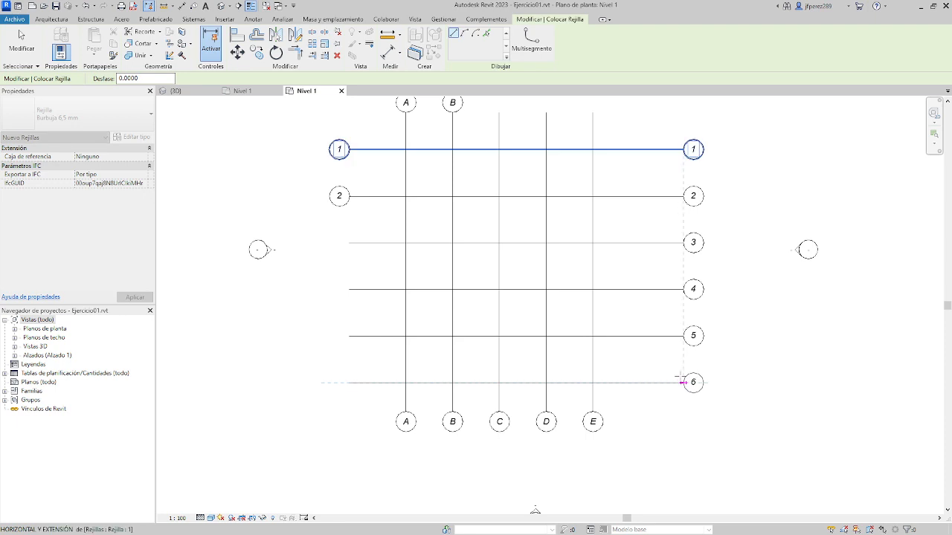
click(683, 382)
key(Escape)
key(Escape)
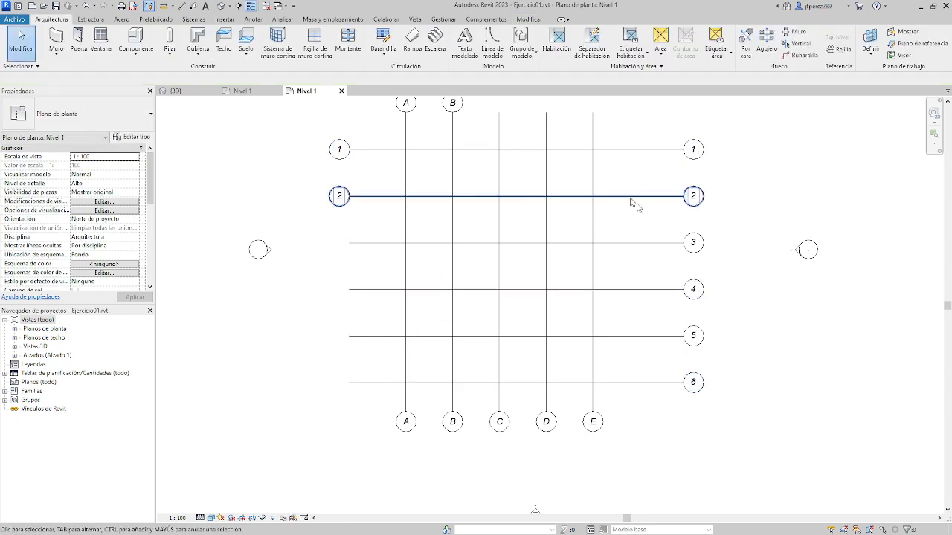
Place 300 x 450 mm rectangular concrete structural columns at all intersections of grids A–E and 1–6, and open the default 3D view
middle_drag(501, 312, 461, 349)
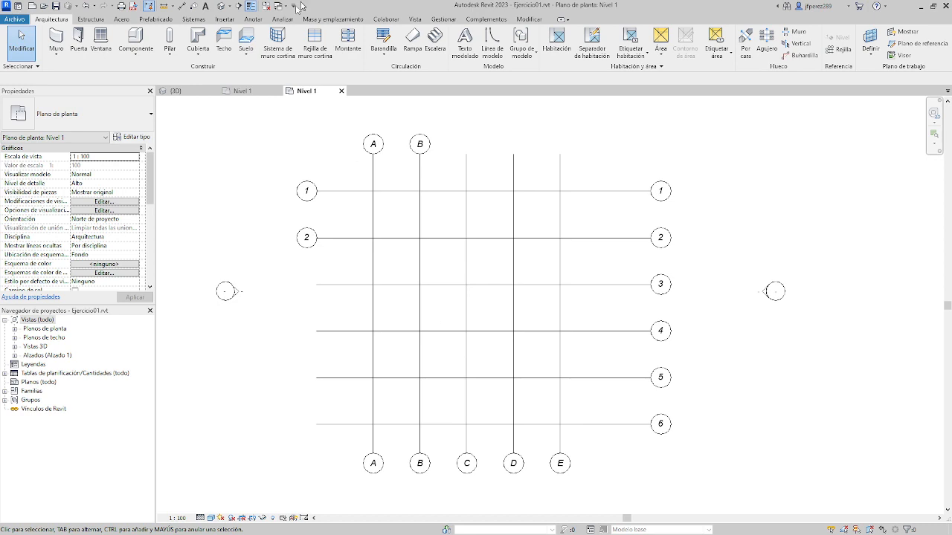
click(169, 50)
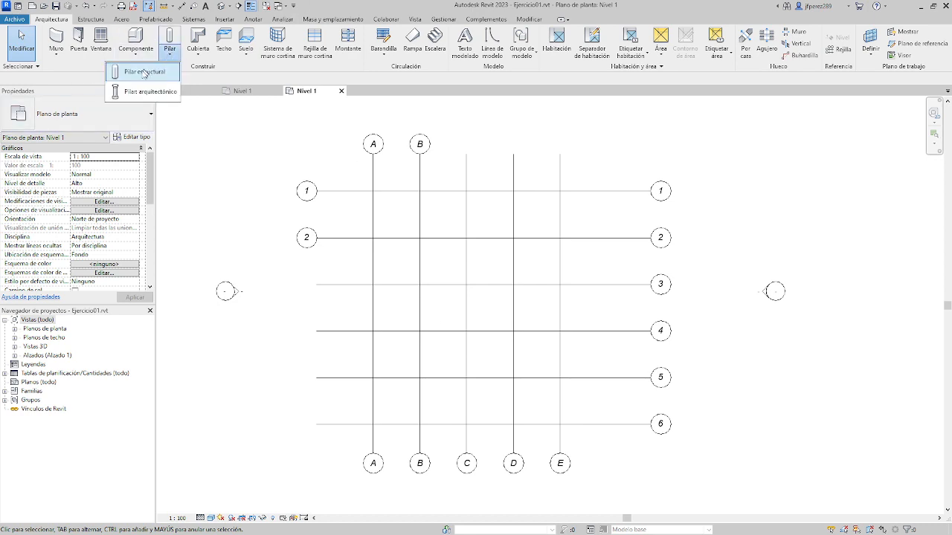
click(144, 72)
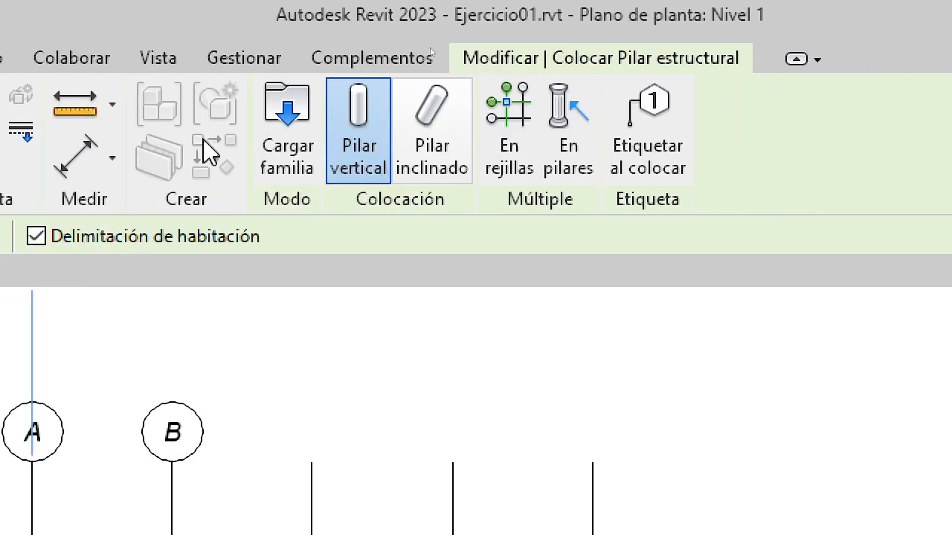
click(518, 137)
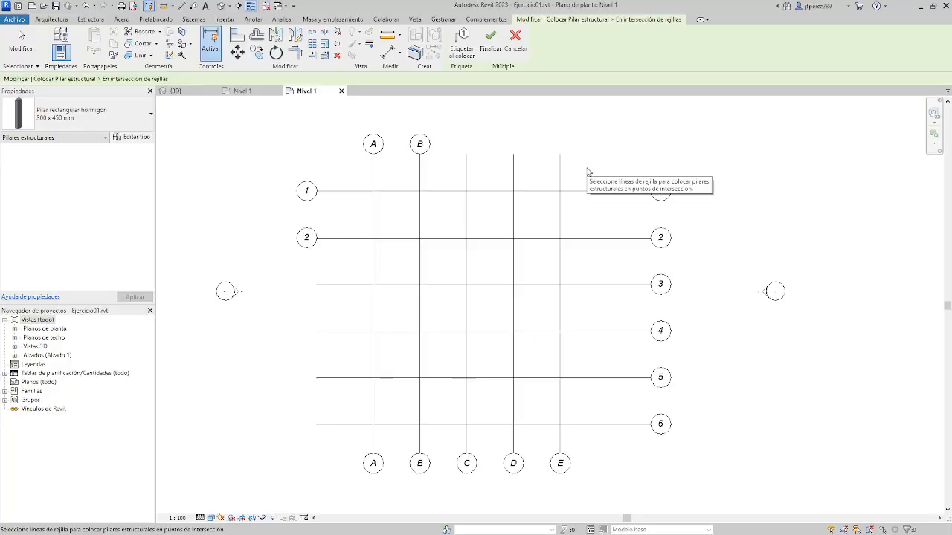
drag(586, 168, 358, 442)
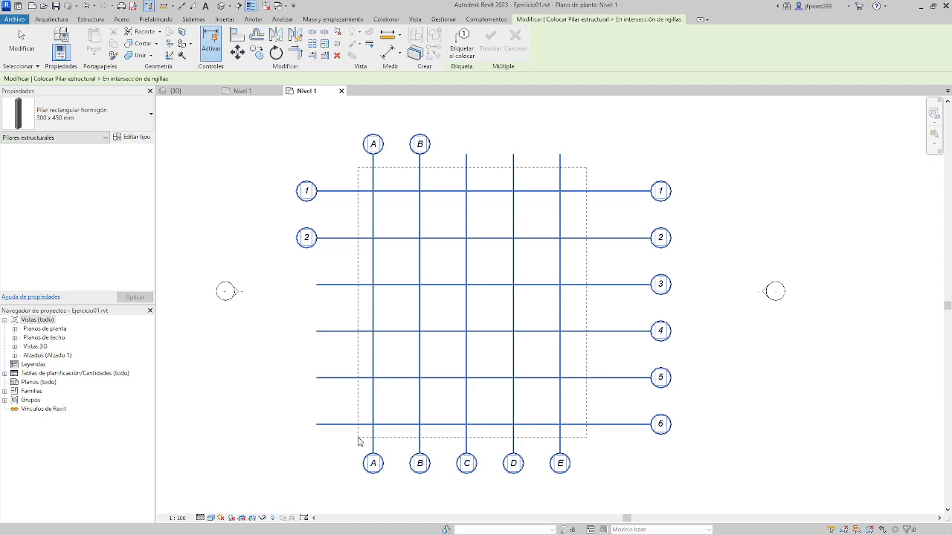
drag(358, 442, 355, 442)
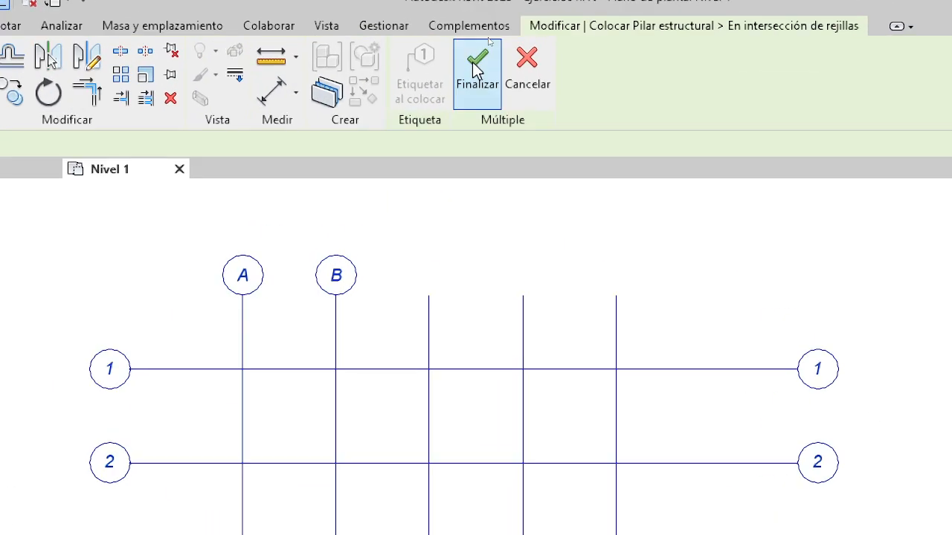
click(477, 75)
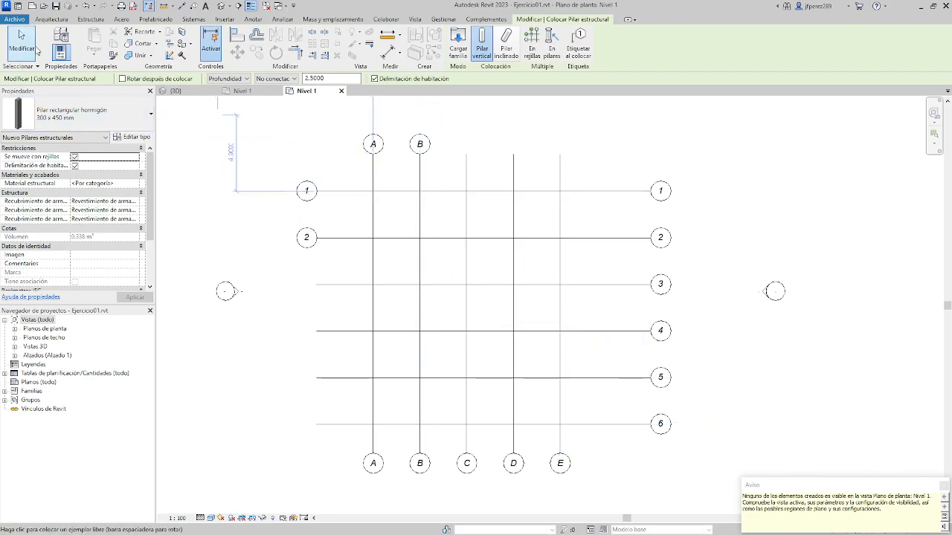
click(21, 43)
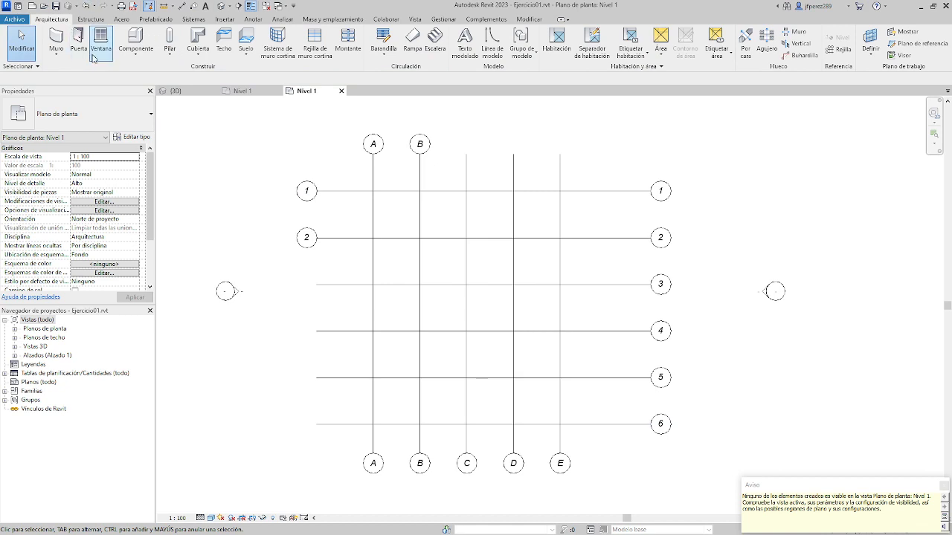
click(223, 6)
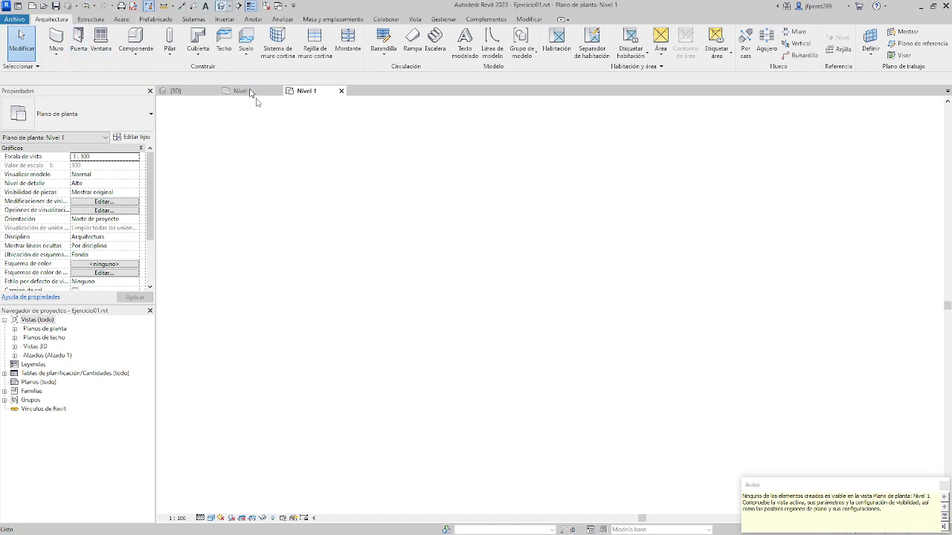
Examine the columns in the 3D view, the Sur elevation and the Nivel 1 floor plan, comparing their position with the levels
shift+middle_drag(563, 396, 557, 336)
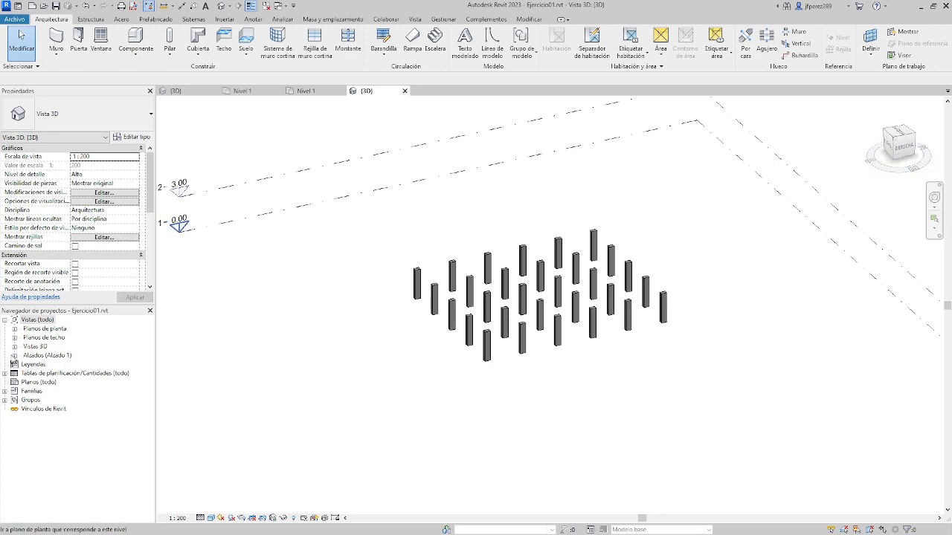
click(14, 356)
click(14, 355)
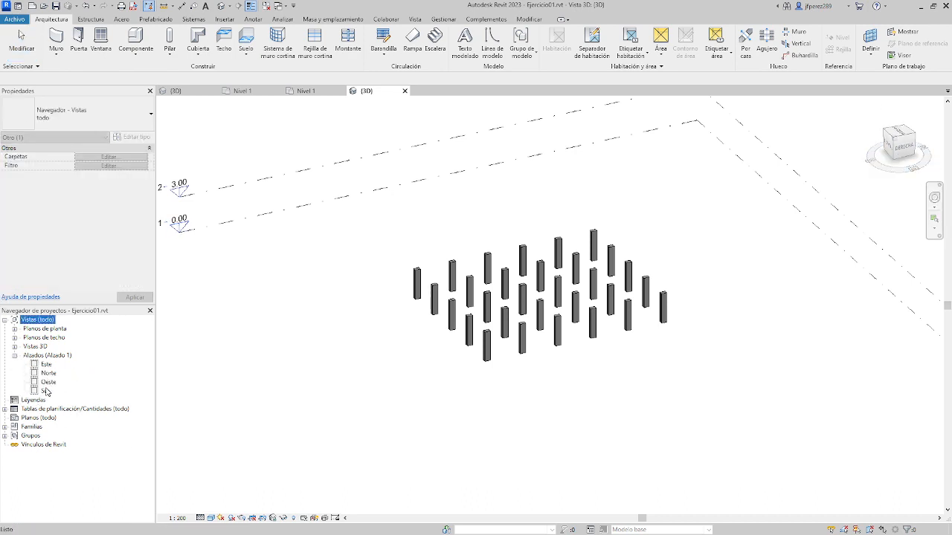
double_click(46, 392)
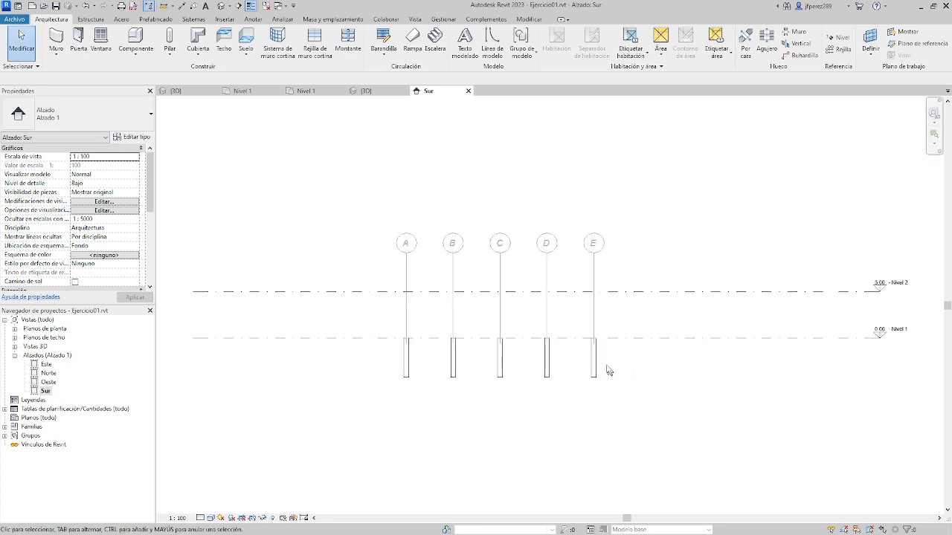
scroll(608, 371, up, 4)
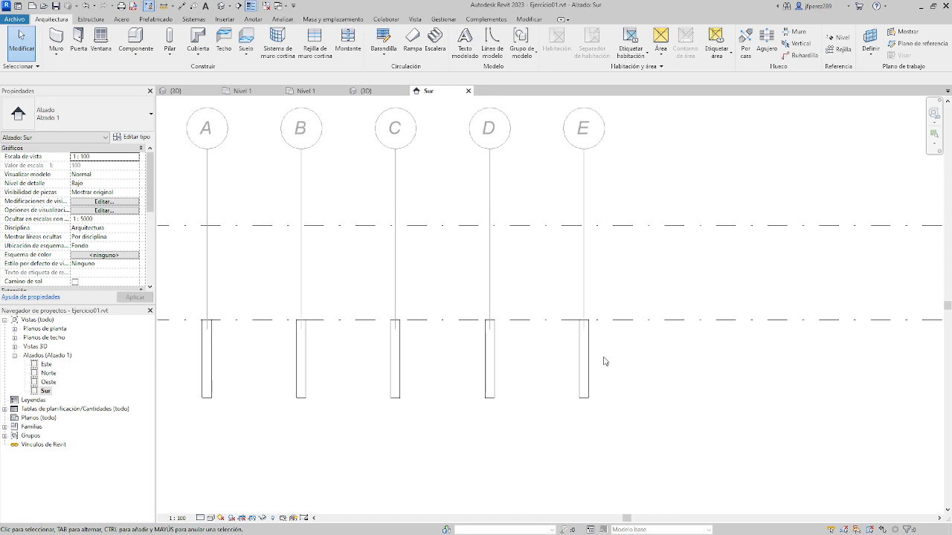
scroll(603, 361, down, 3)
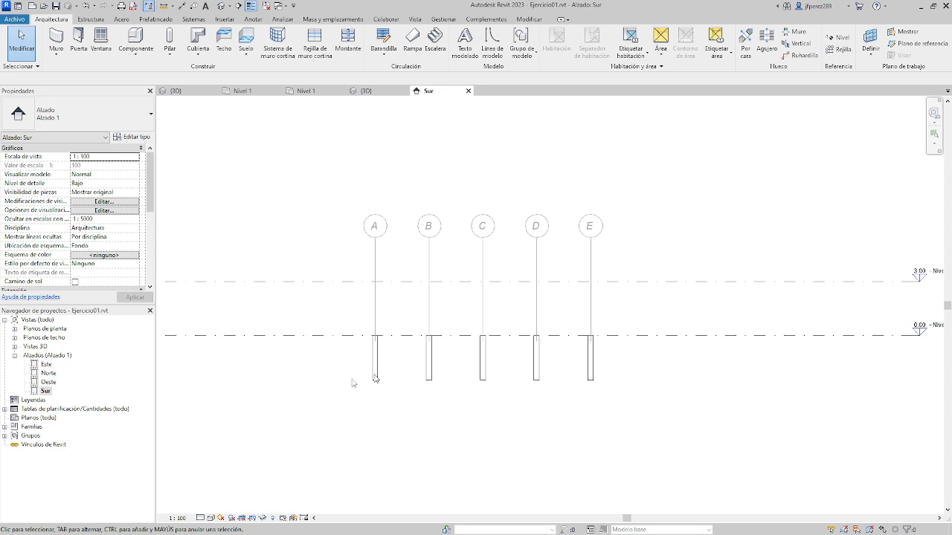
scroll(389, 390, up, 2)
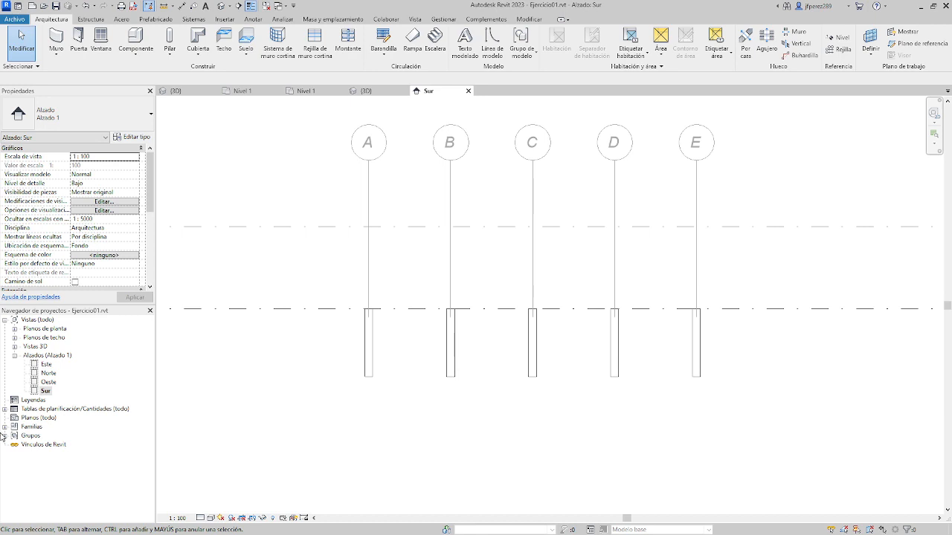
click(14, 329)
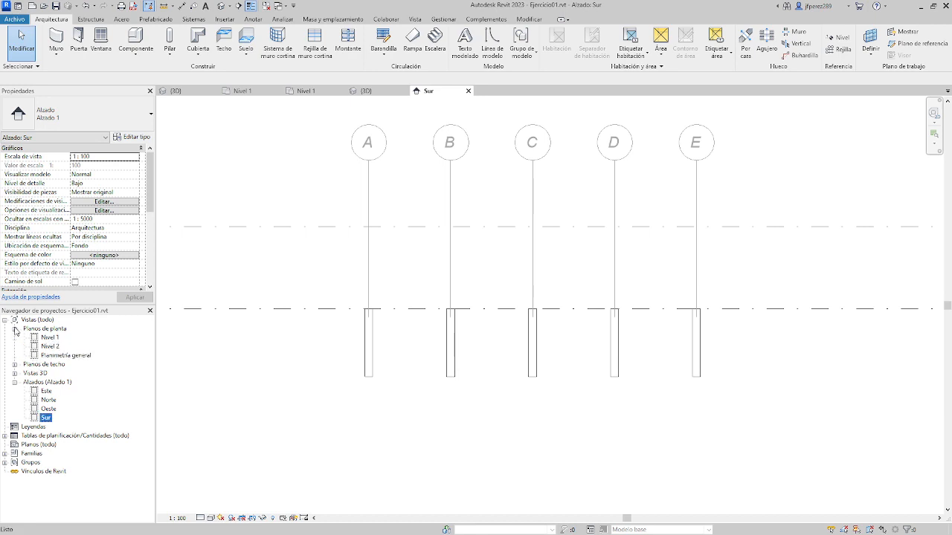
double_click(50, 337)
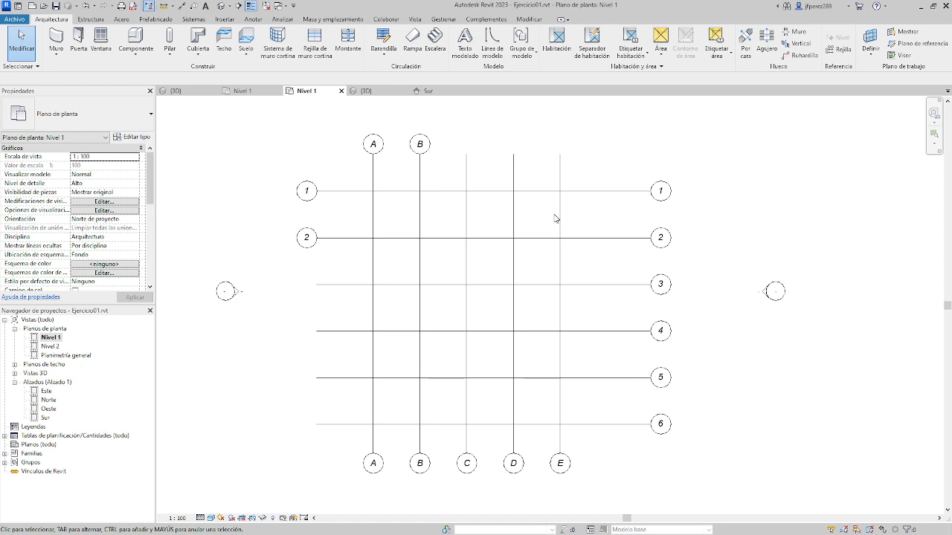
Delete all the columns below Nivel 1 in the Sur elevation
click(45, 419)
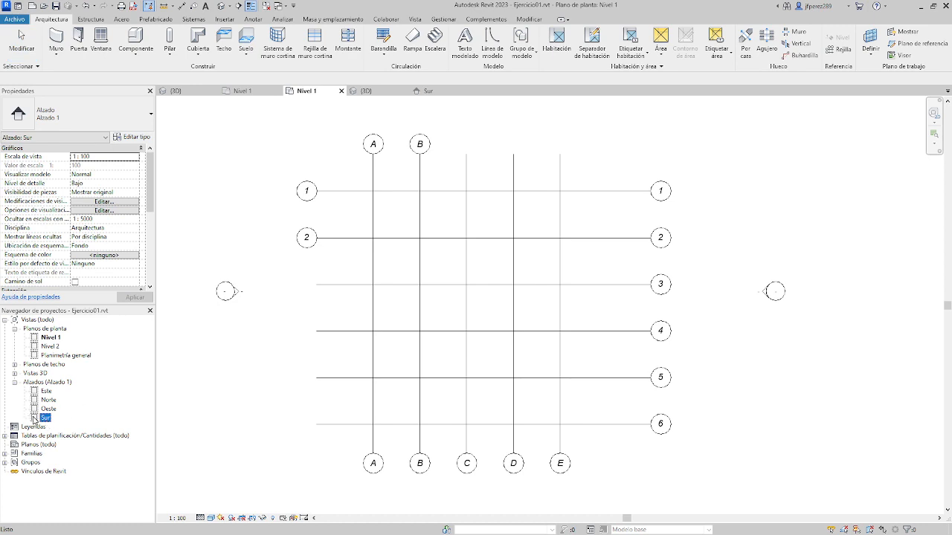
double_click(46, 419)
drag(762, 378, 291, 346)
key(Delete)
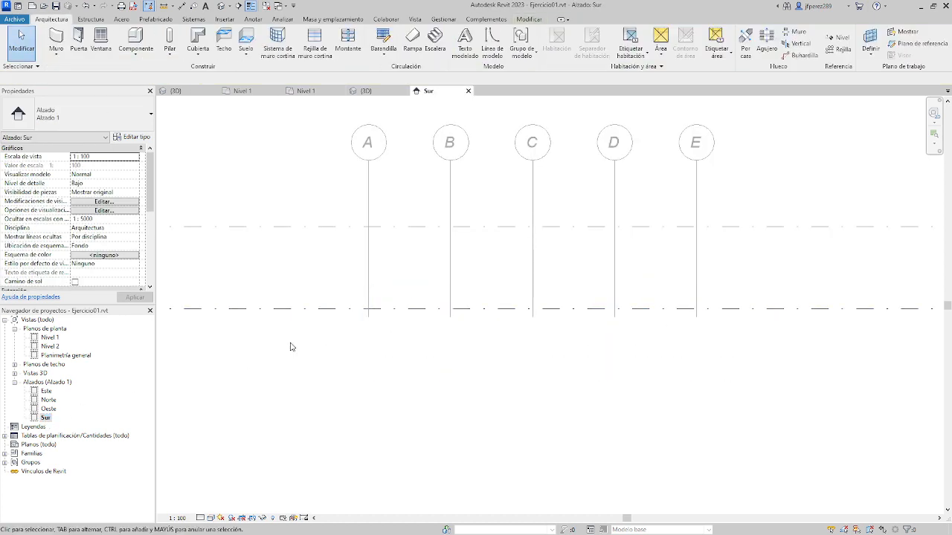
Check the grids in the Nivel 1 floor plan, and view the two level lines in the Sur elevation
double_click(51, 338)
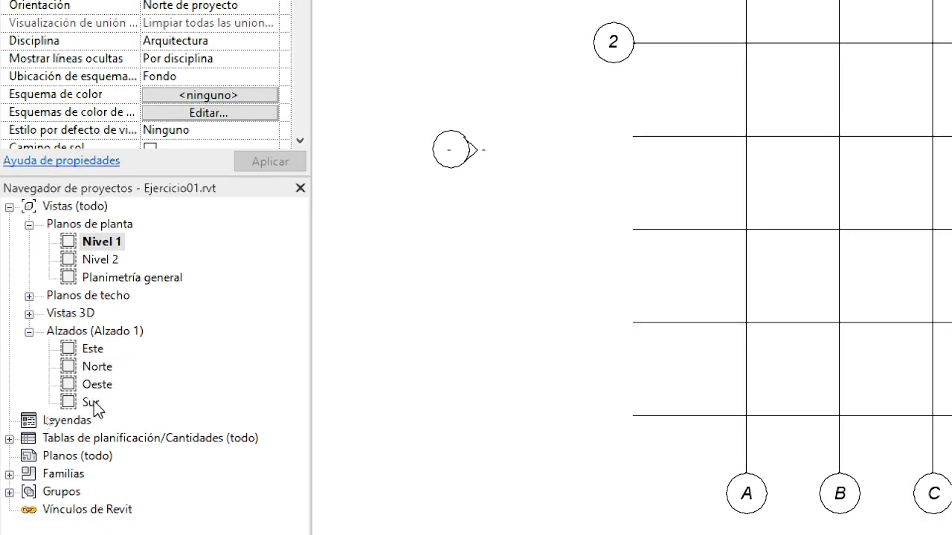
double_click(89, 402)
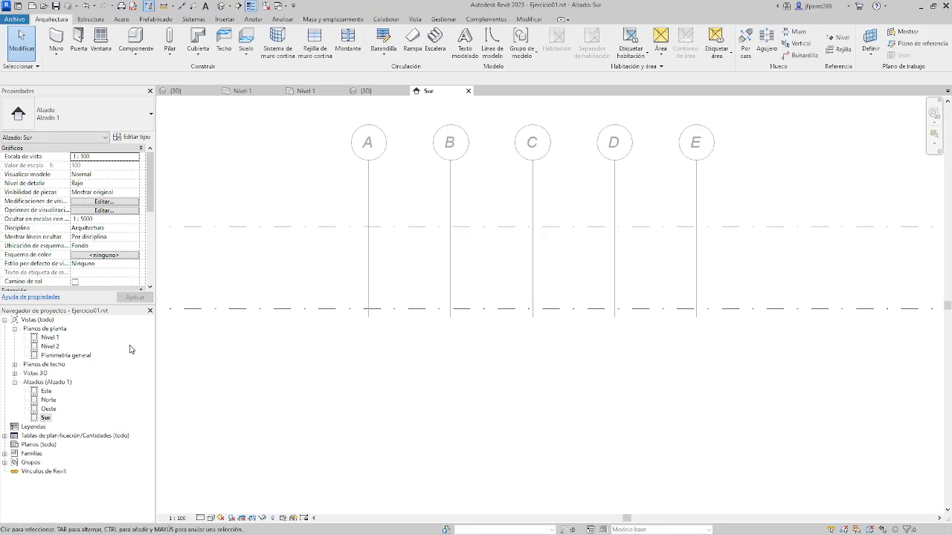
scroll(521, 309, down, 4)
middle_drag(694, 300, 637, 317)
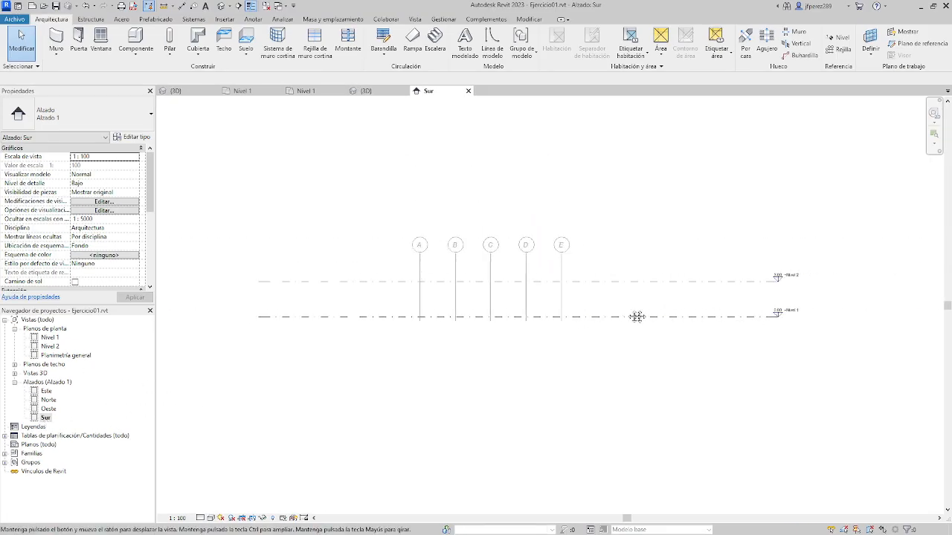
scroll(717, 298, up, 5)
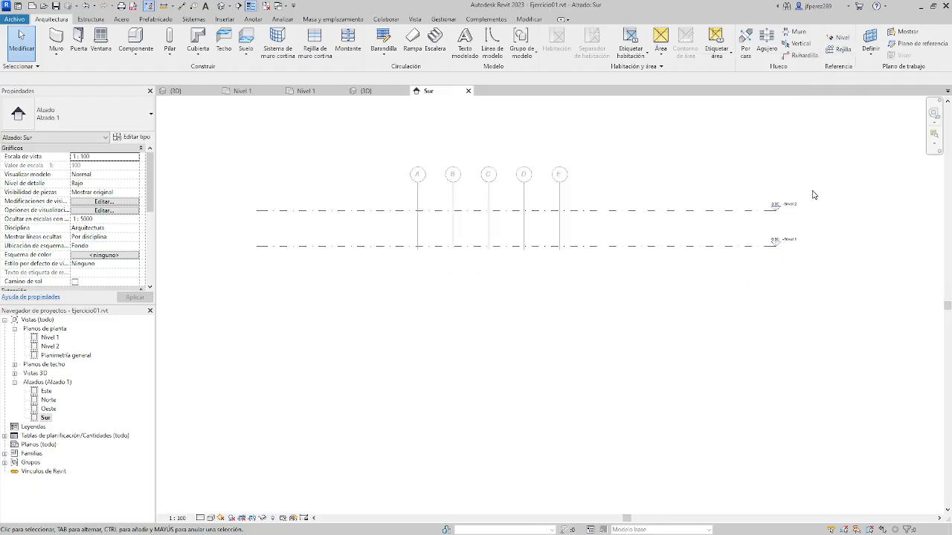
scroll(813, 195, down, 1)
middle_drag(592, 176, 615, 204)
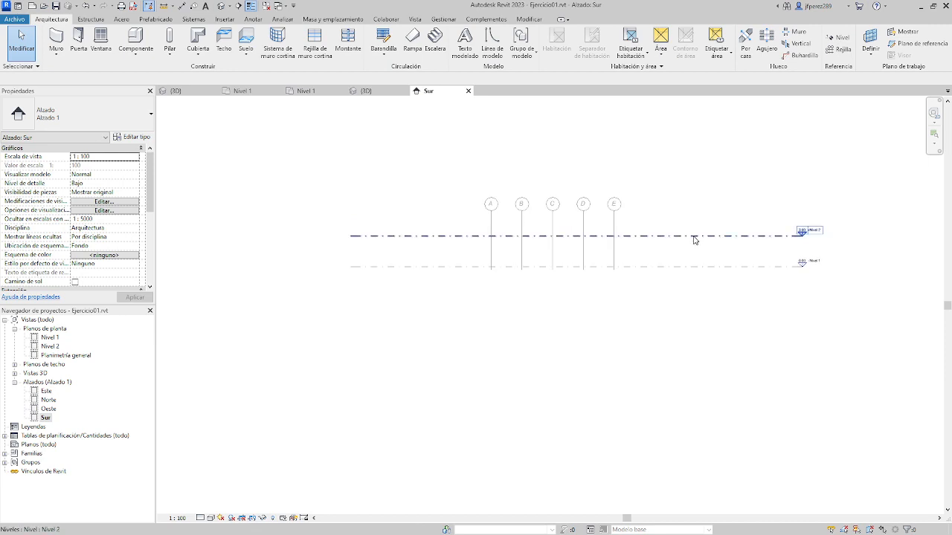
Shorten both ends of the aligned Nivel 1 and Nivel 2 lines to just outside grids A and E
click(720, 237)
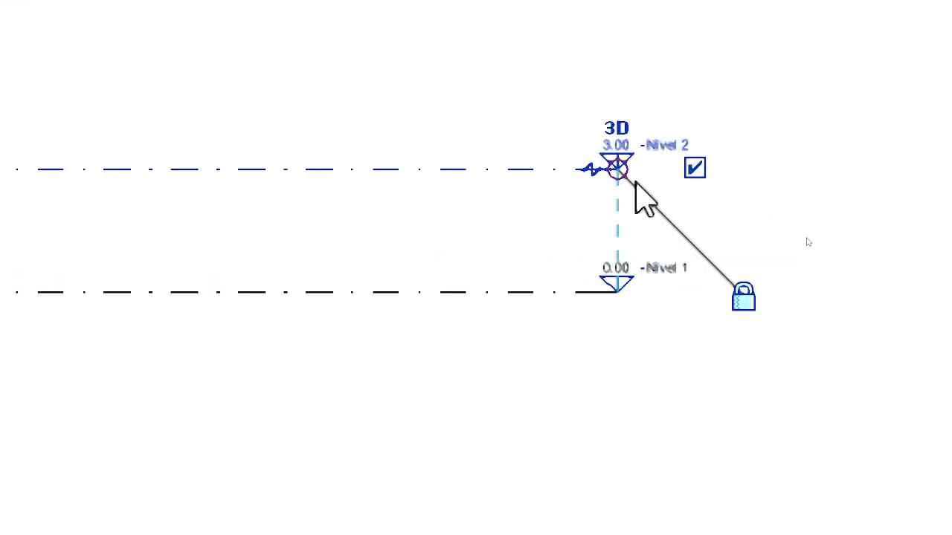
scroll(776, 288, up, 2)
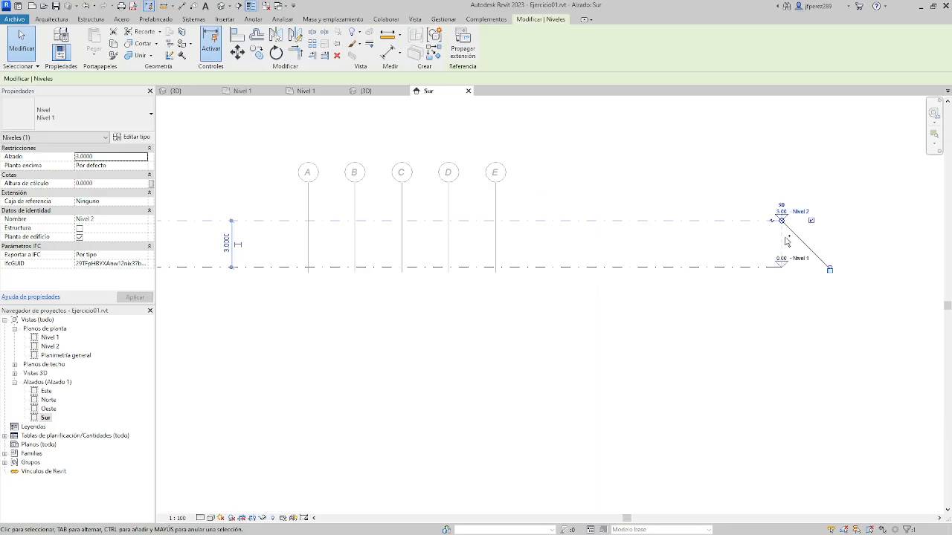
drag(781, 221, 552, 240)
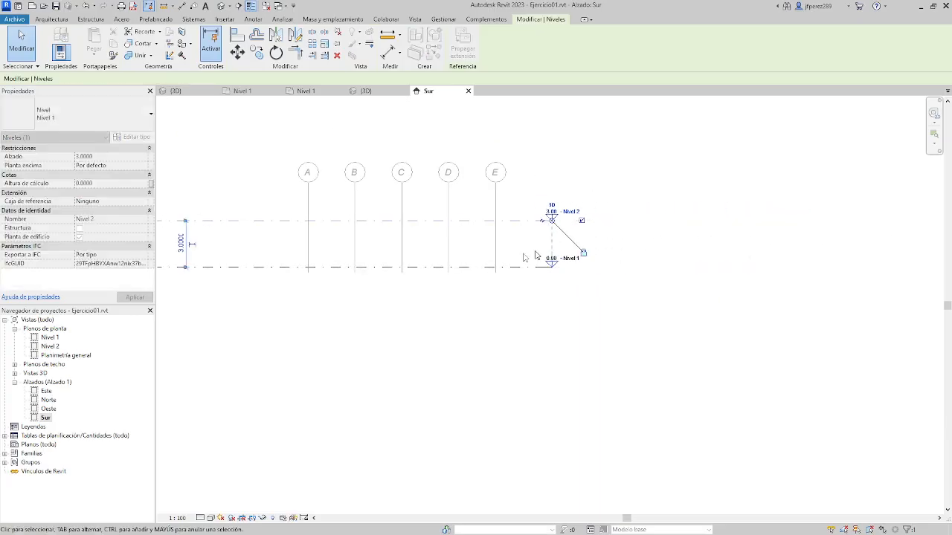
middle_drag(496, 255, 701, 256)
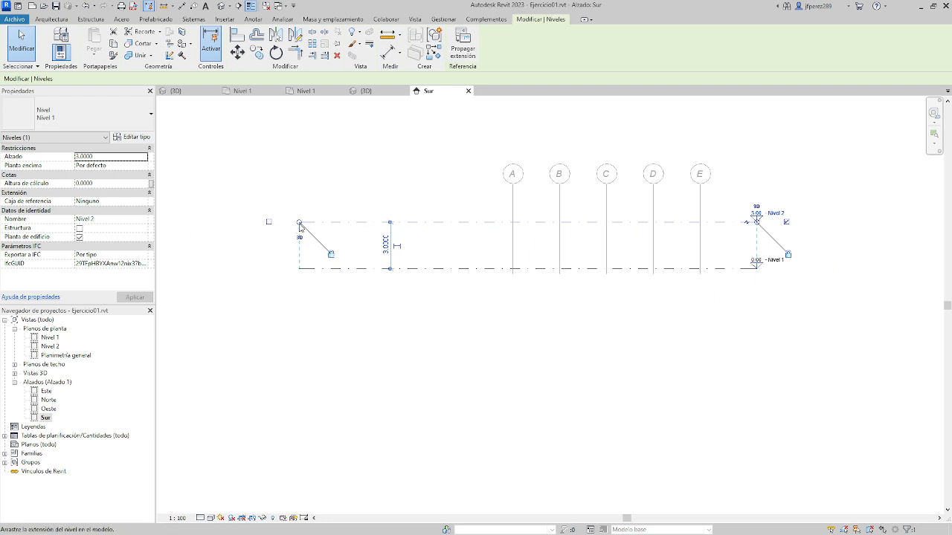
drag(299, 222, 463, 222)
click(503, 300)
Draw a new level above Nivel 2 at elevation 6.60, with both ends aligned to the existing levels
scroll(656, 239, up, 1)
middle_drag(656, 238, 636, 284)
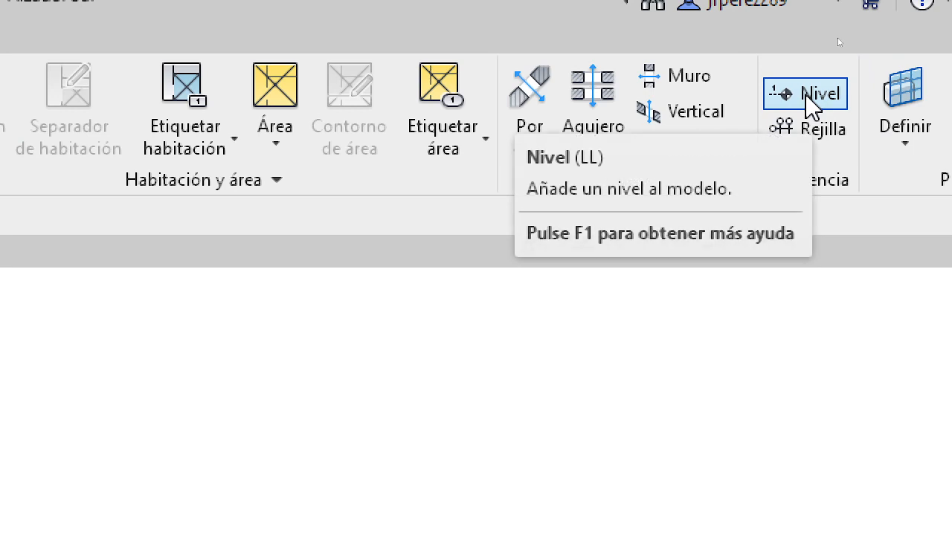
click(806, 96)
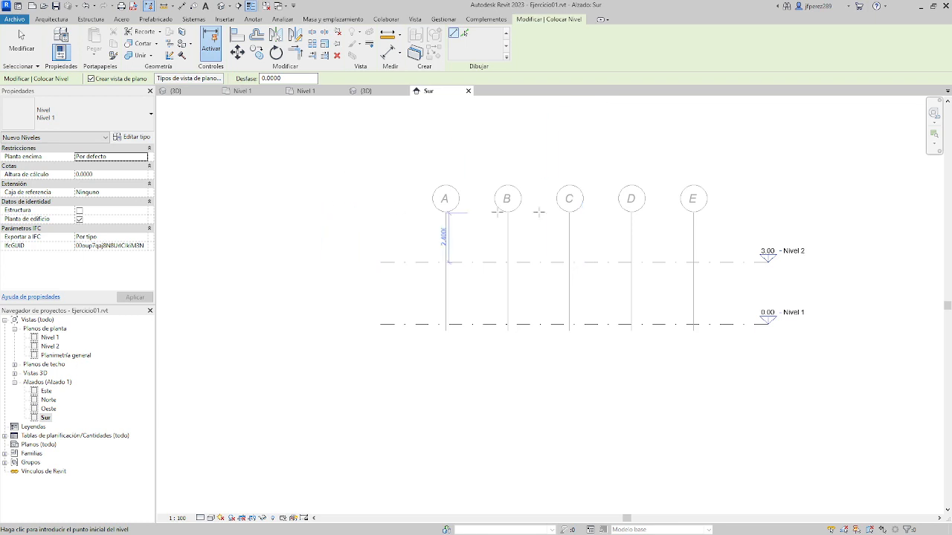
click(380, 188)
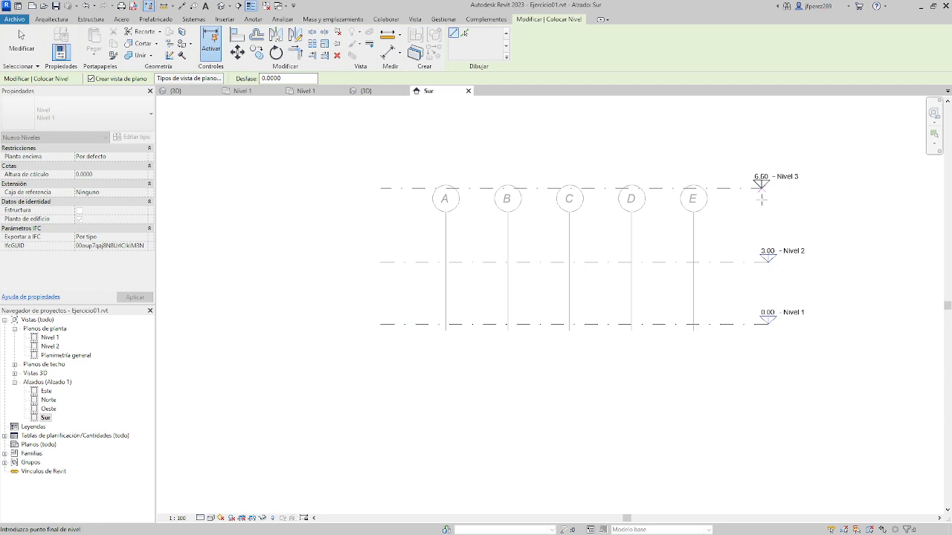
middle_drag(772, 205, 761, 210)
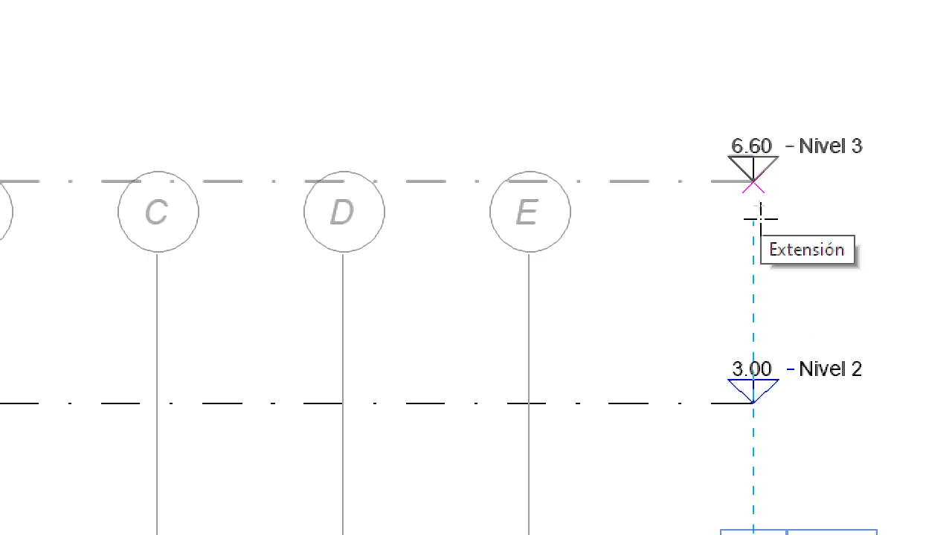
click(758, 214)
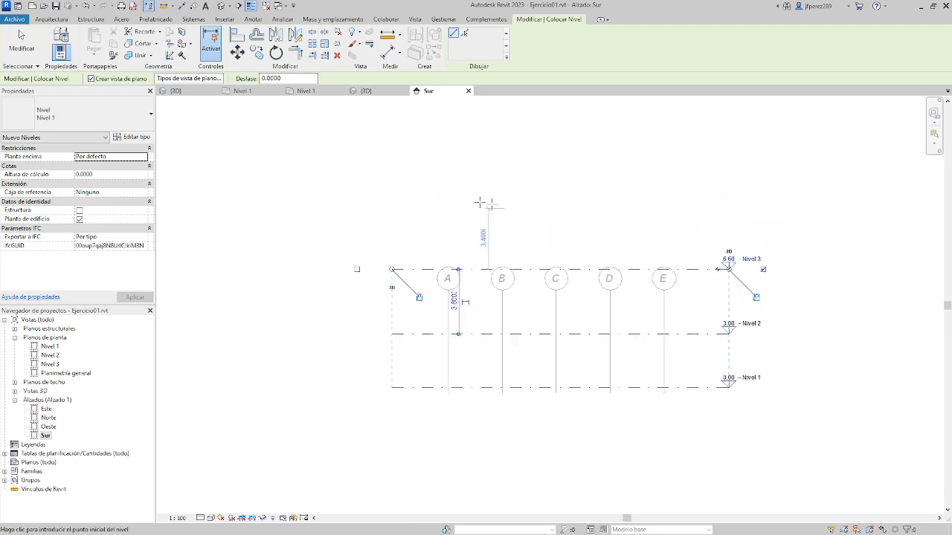
Draw another level at elevation 10.40, with both ends aligned to the levels below, and finish placing levels
click(392, 201)
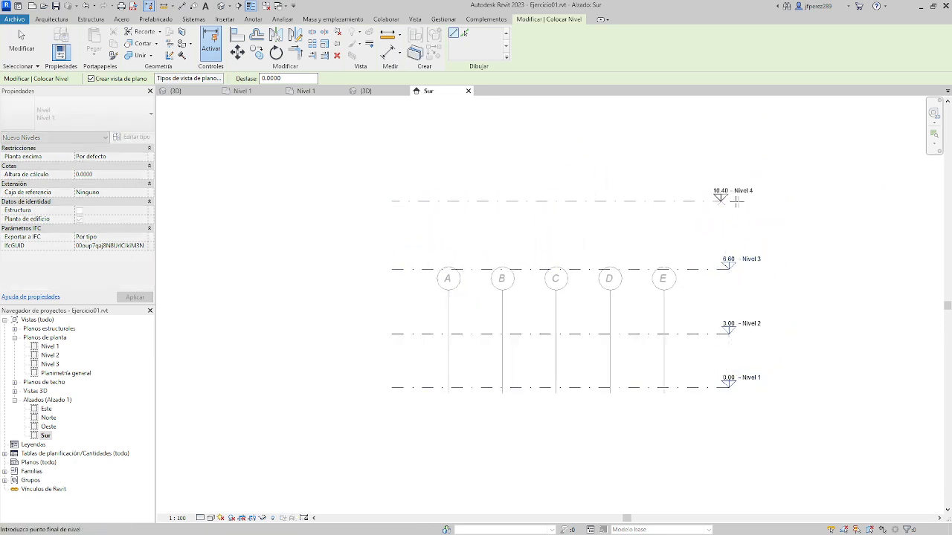
click(734, 201)
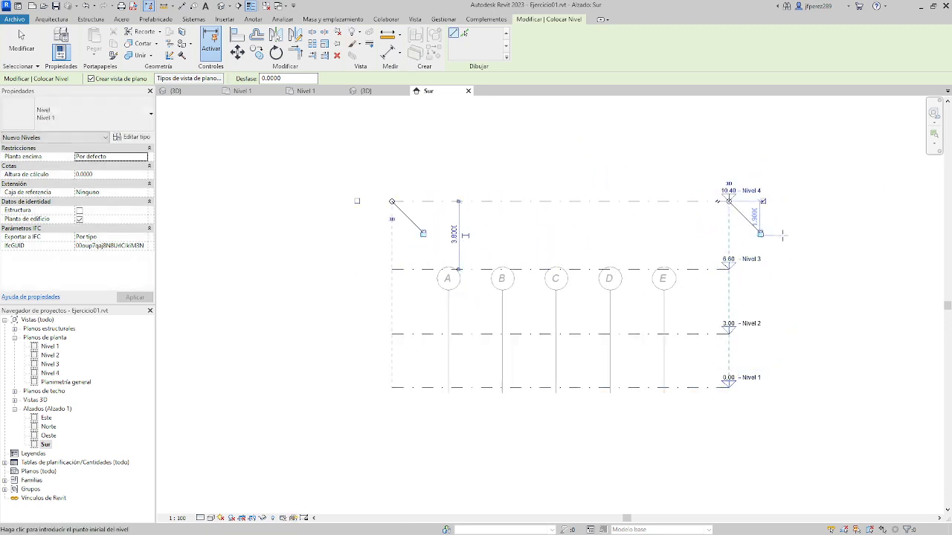
key(Escape)
key(Escape)
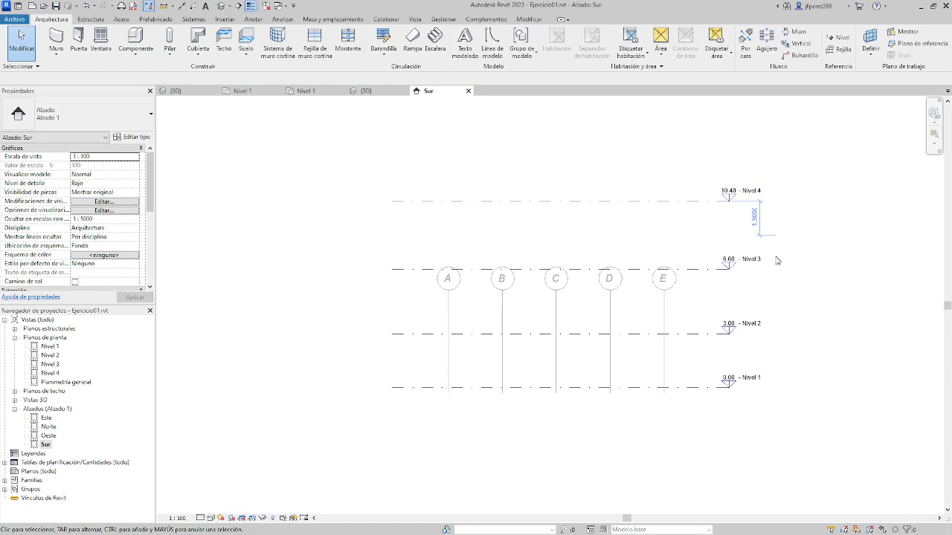
Rename the level at elevation 0.00 as Primer Piso and rename its corresponding views too
click(746, 381)
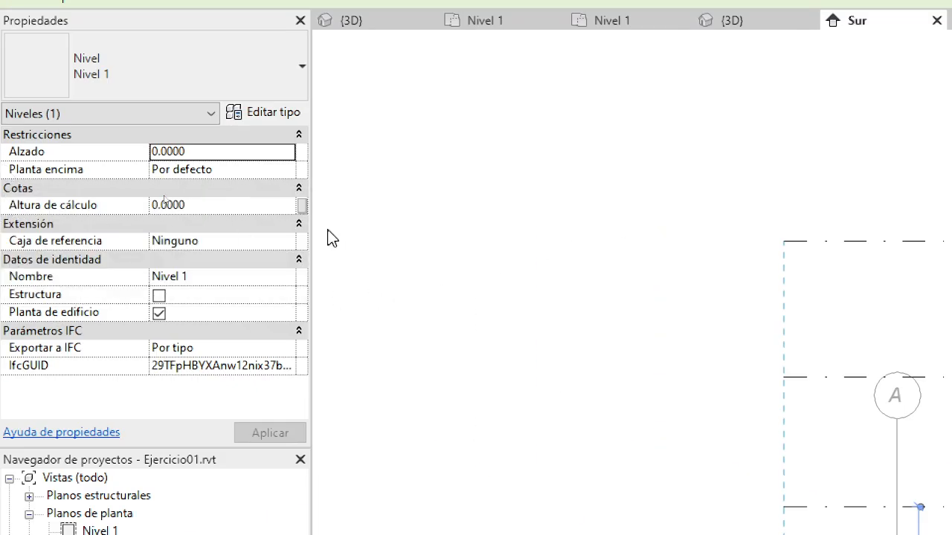
click(201, 276)
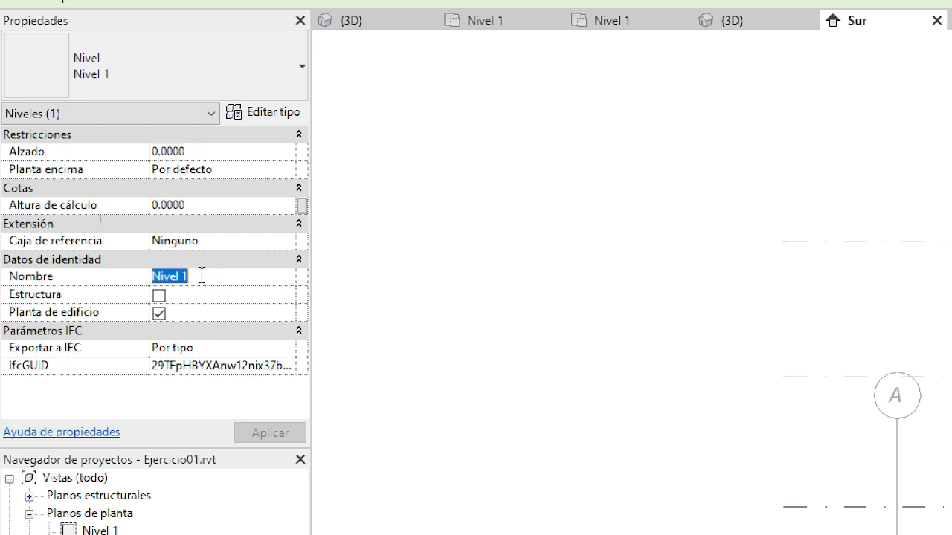
text(Pr)
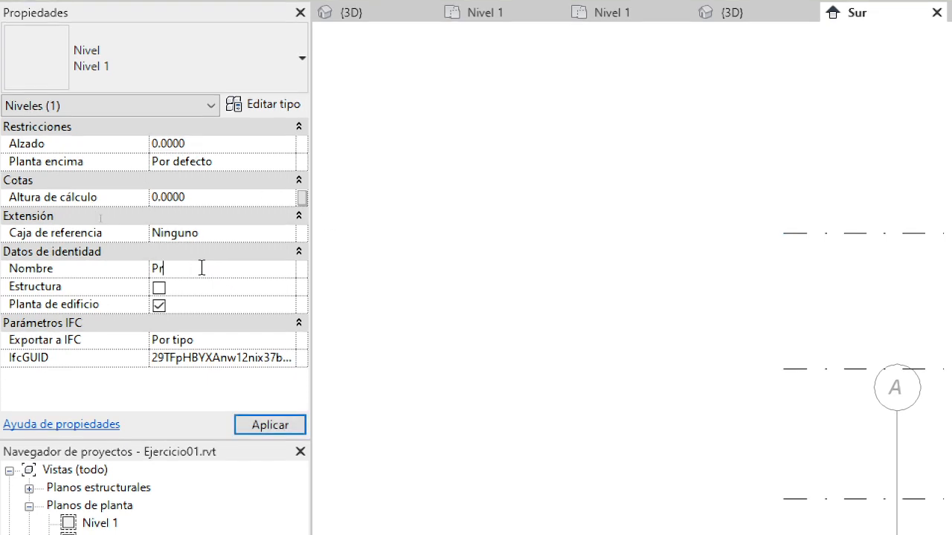
text(imer p)
key(BackSpace)
text(Piso)
key(Return)
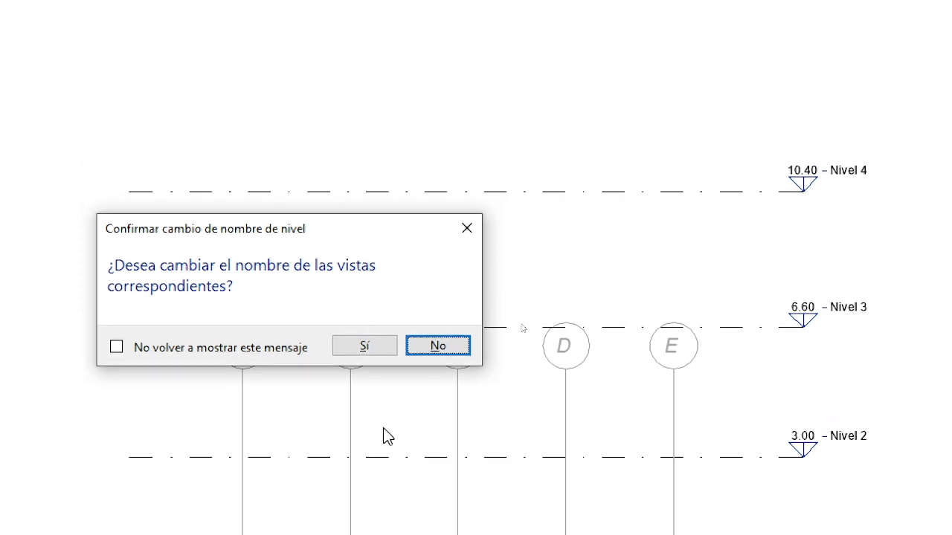
click(388, 352)
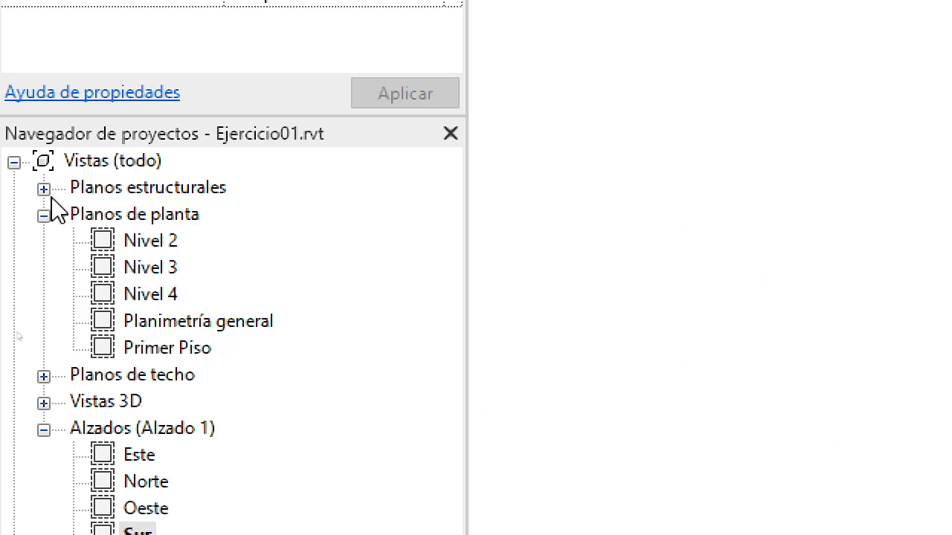
List the ceiling plans and open the Primer Piso floor plan to check the renamed views
click(44, 376)
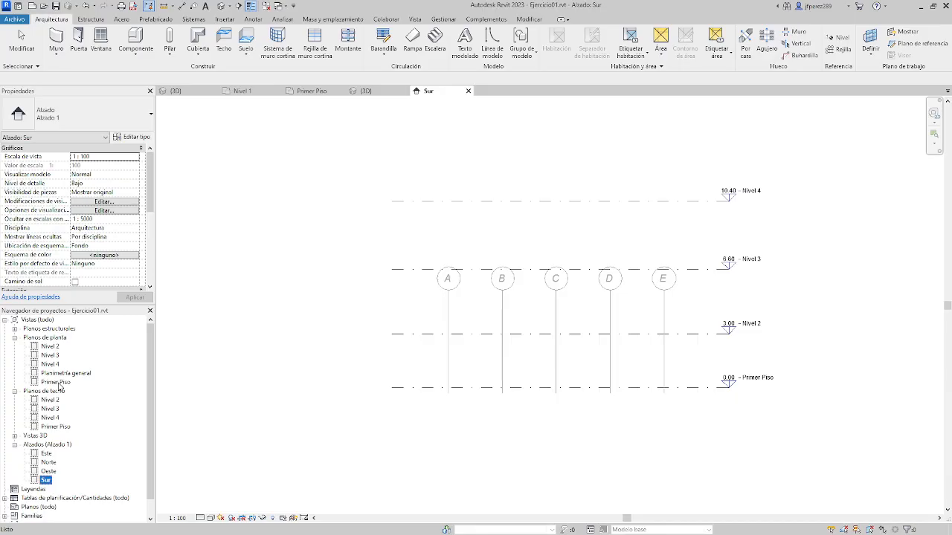
double_click(170, 348)
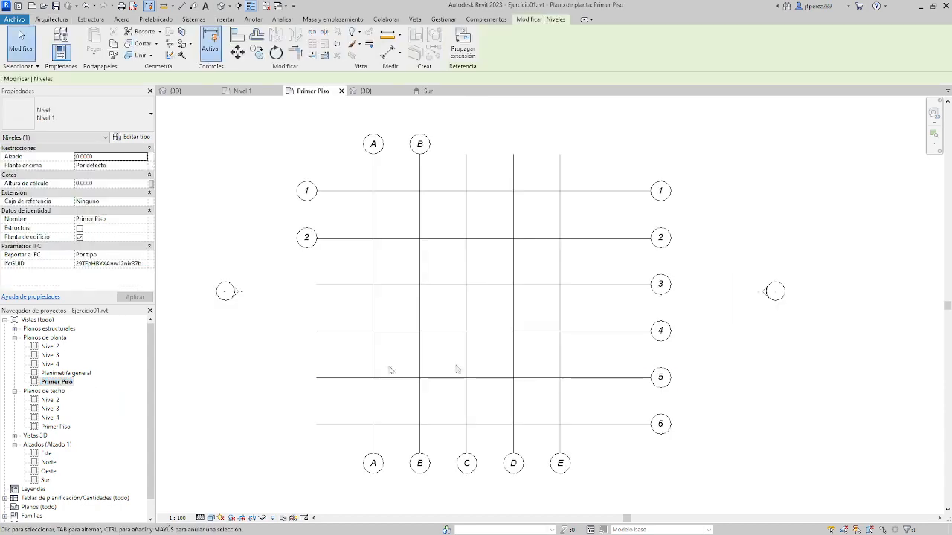
In the Sur elevation, rename the level at elevation 3.00 as Segundo Piso and rename its corresponding views too
click(46, 480)
double_click(46, 480)
click(717, 334)
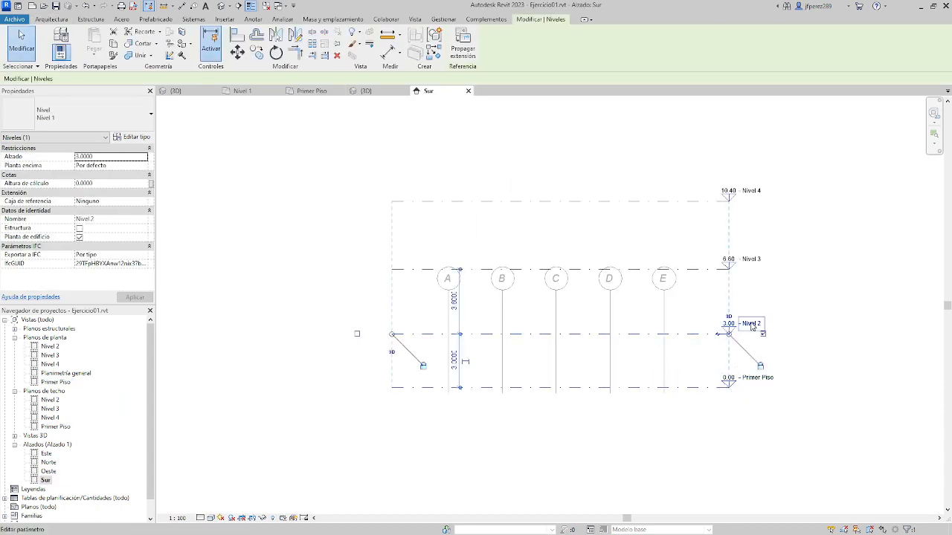
click(128, 220)
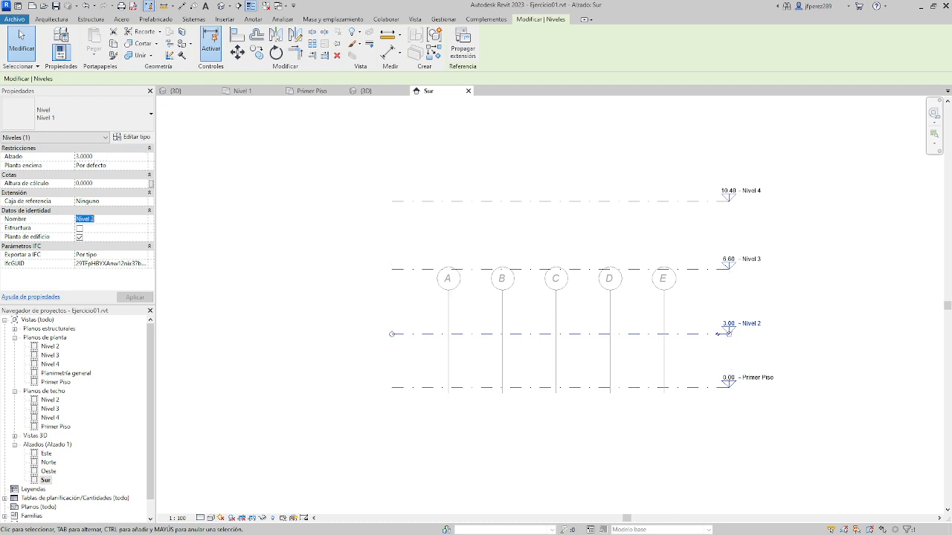
text(Segundo Piso)
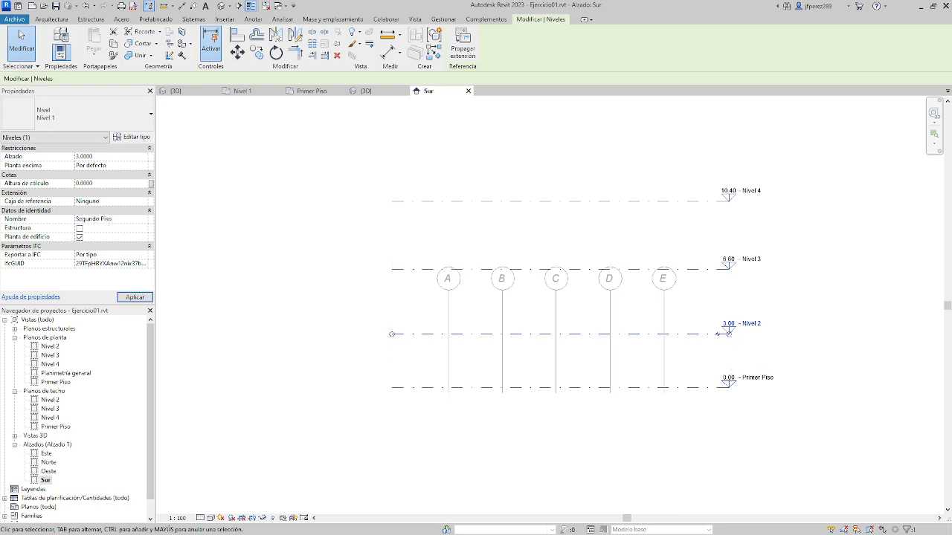
click(21, 34)
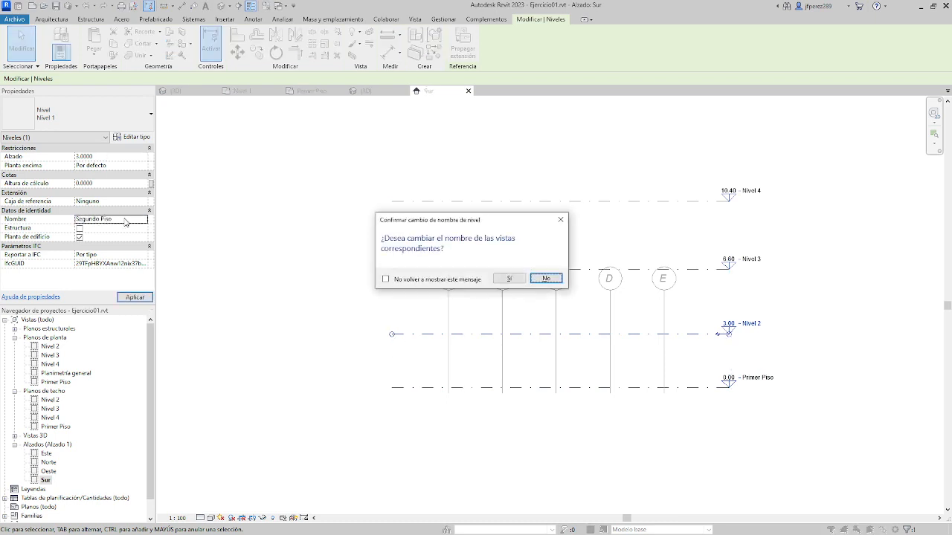
key(Return)
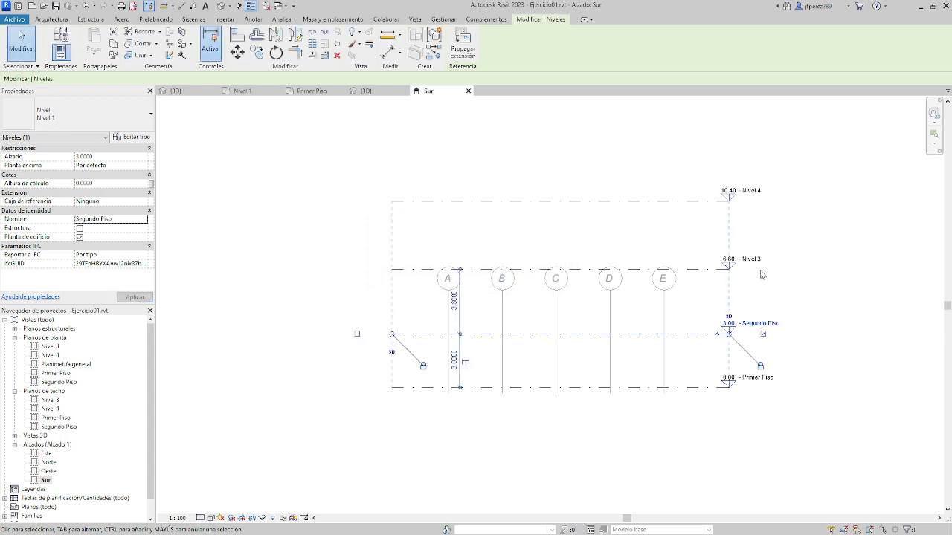
Rename the level at elevation 6.60 as Terraza, applying the new name to its corresponding views
click(752, 262)
click(97, 219)
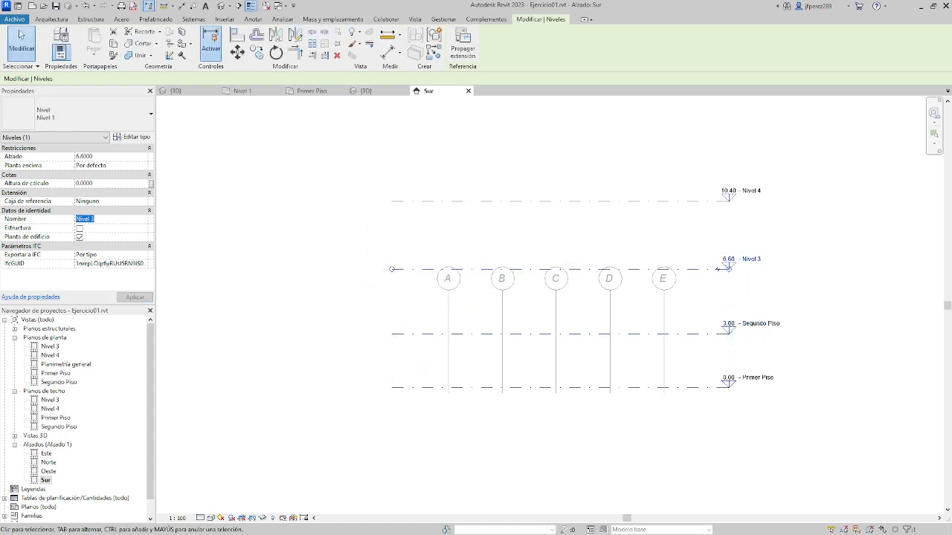
text(Terraza)
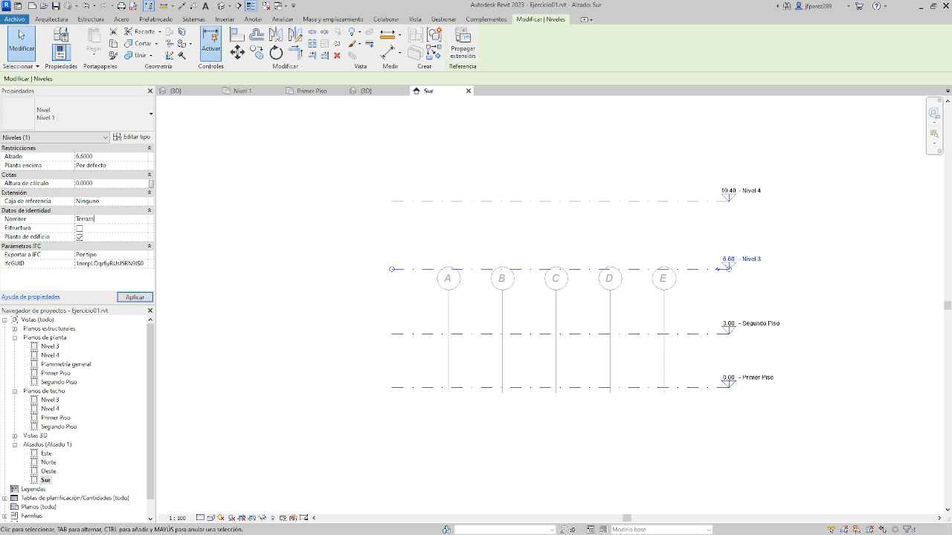
key(Return)
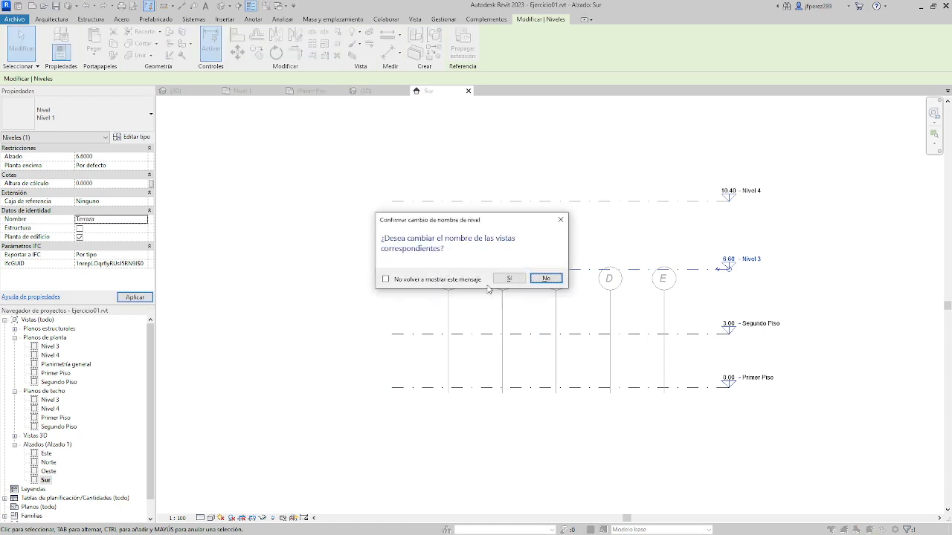
click(509, 278)
Rename the level at elevation 10.40 as Cubierta, including its corresponding views
click(736, 196)
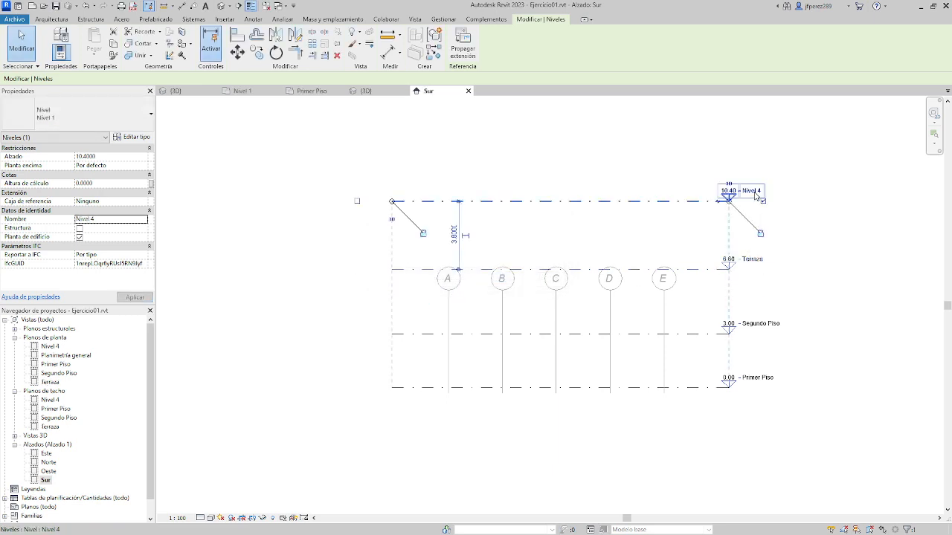
click(116, 219)
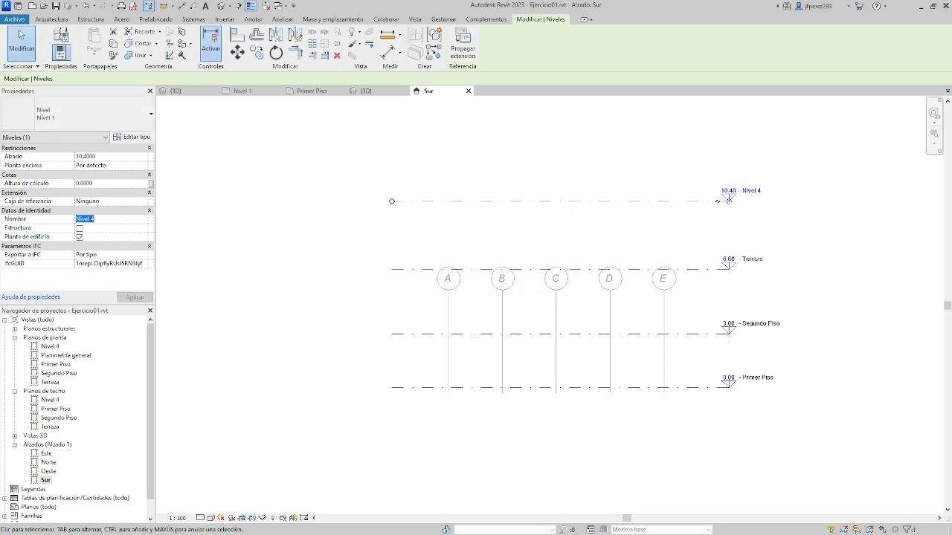
text(Cubierta)
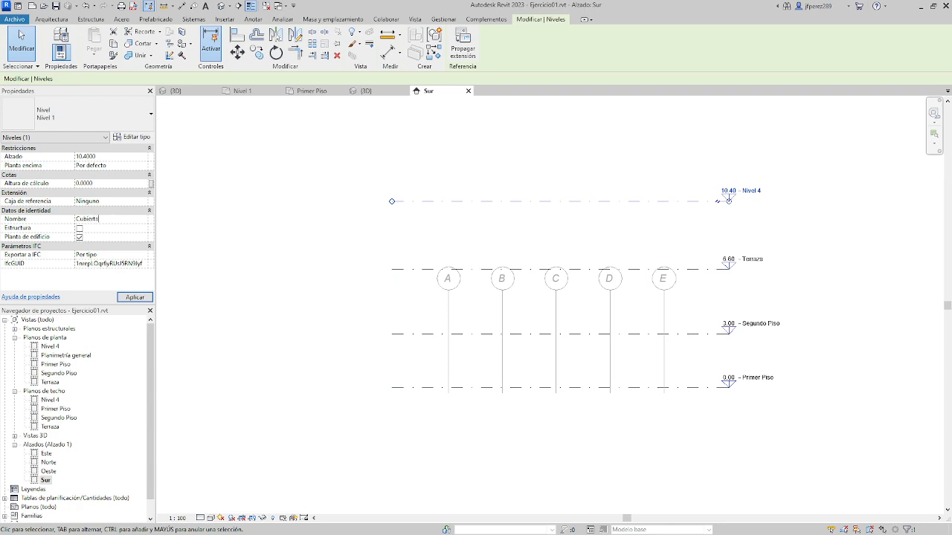
key(Return)
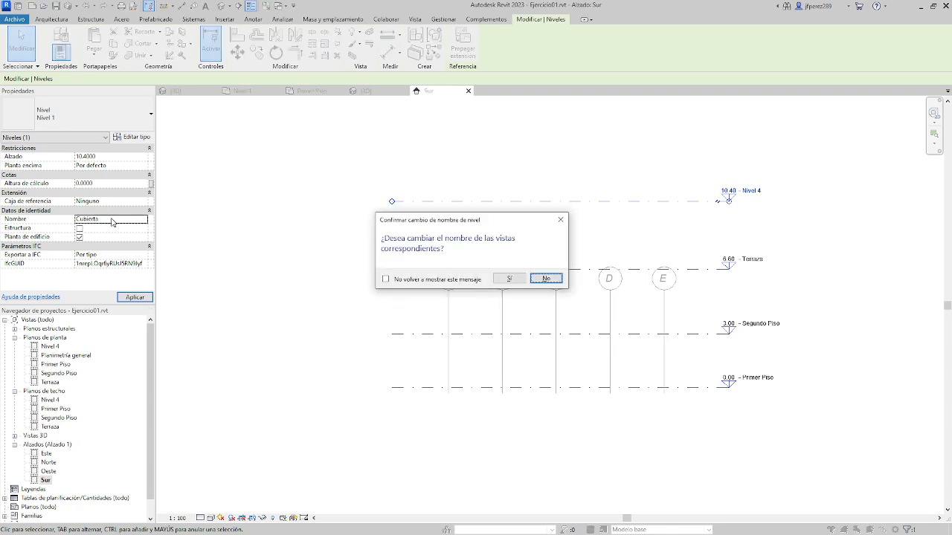
click(510, 279)
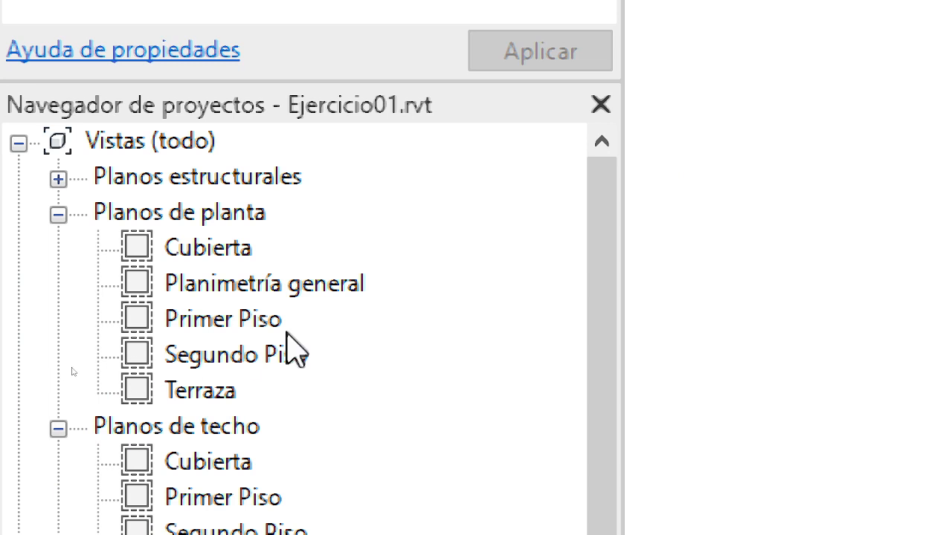
Review the Primer Piso, Segundo Piso, Terraza and Cubierta floor plans in the project browser and the level labels in the elevation
click(247, 325)
click(240, 352)
click(216, 394)
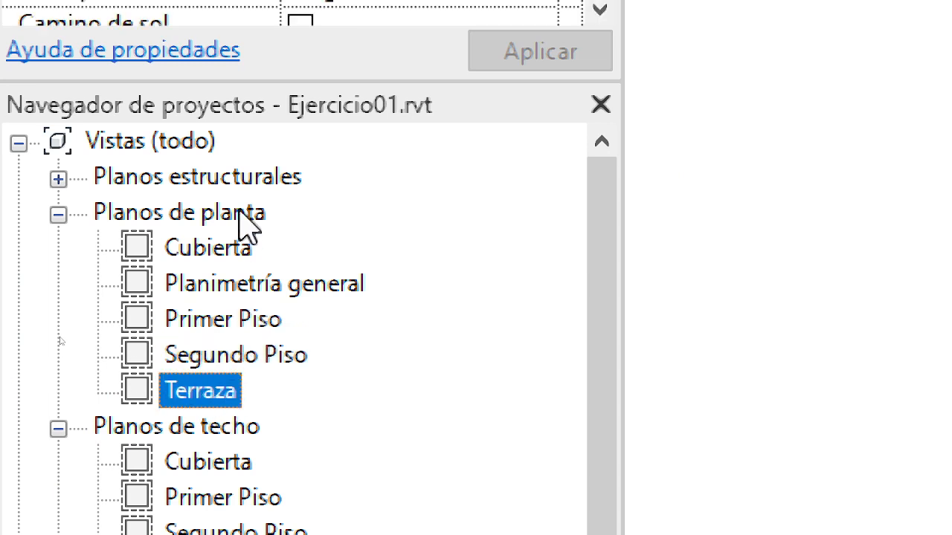
click(231, 245)
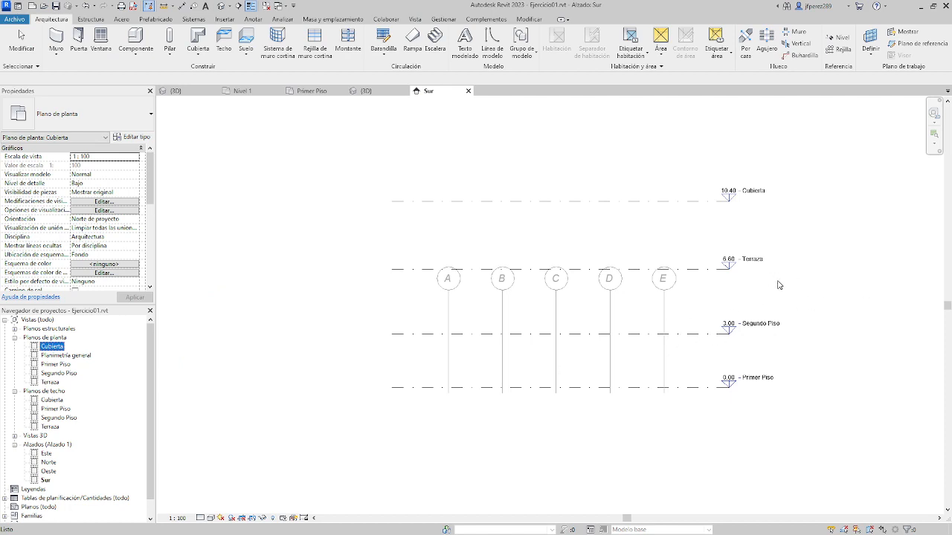
scroll(783, 300, up, 1)
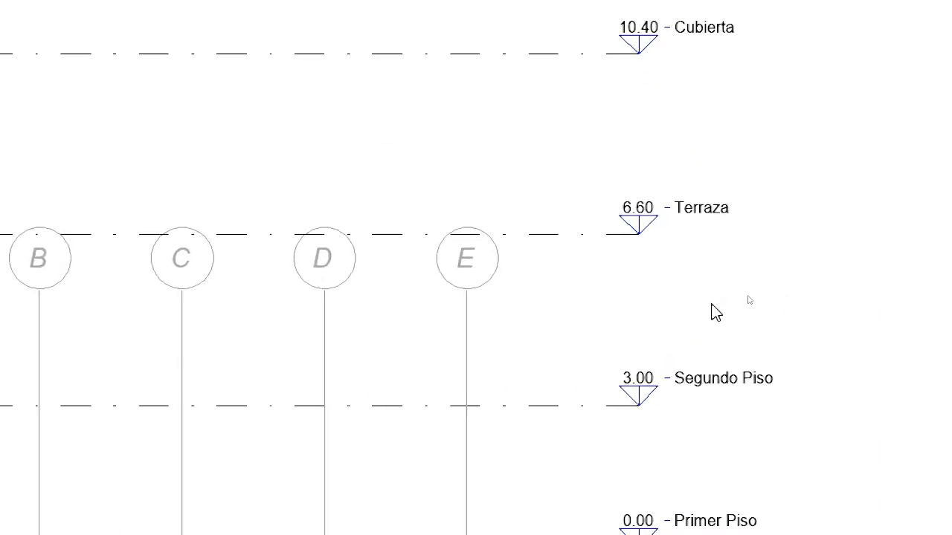
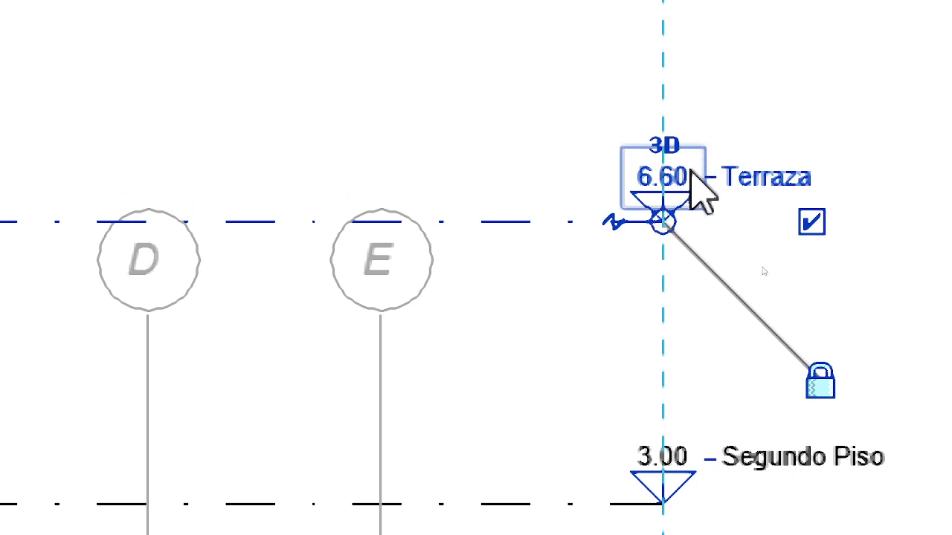
Set the Terraza level's elevation to 6.00
click(683, 187)
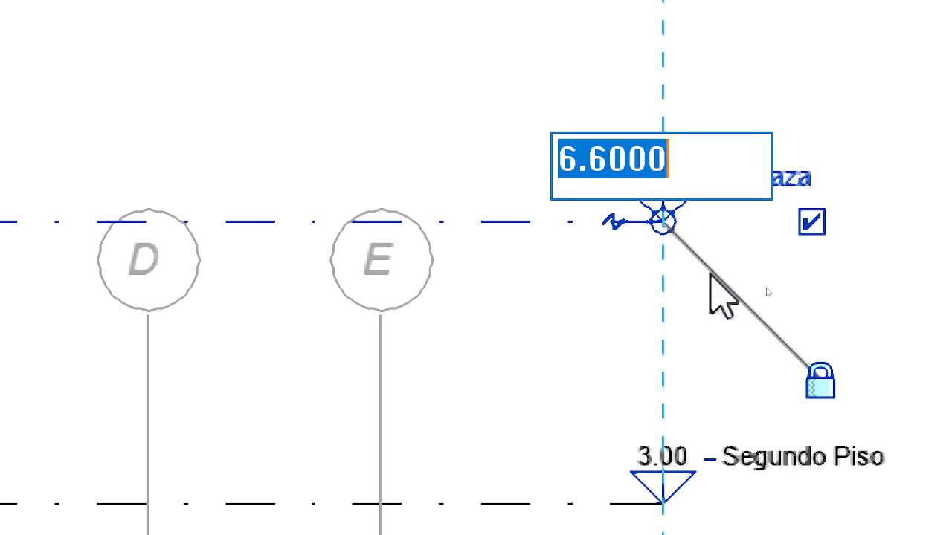
text(6)
key(Return)
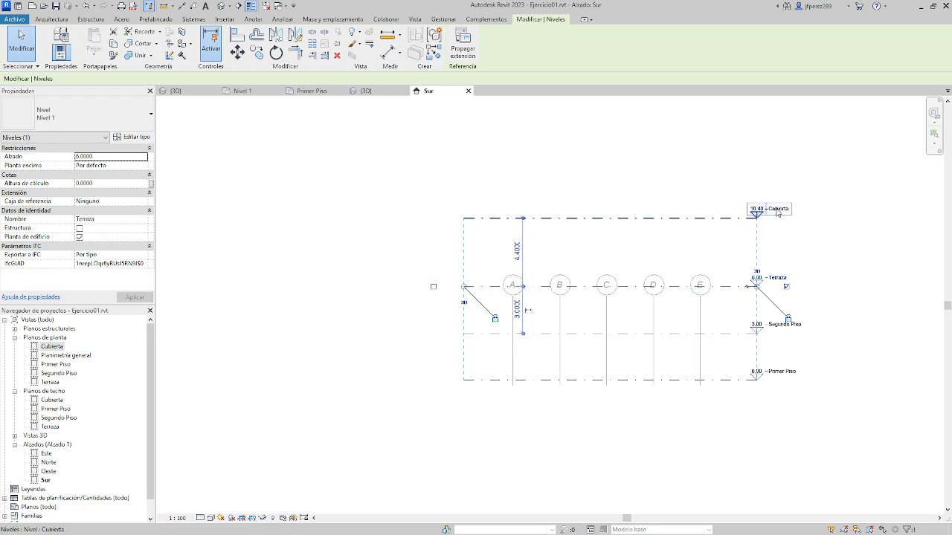
Set the Cubierta level's elevation to 9.00 and deselect it
click(753, 217)
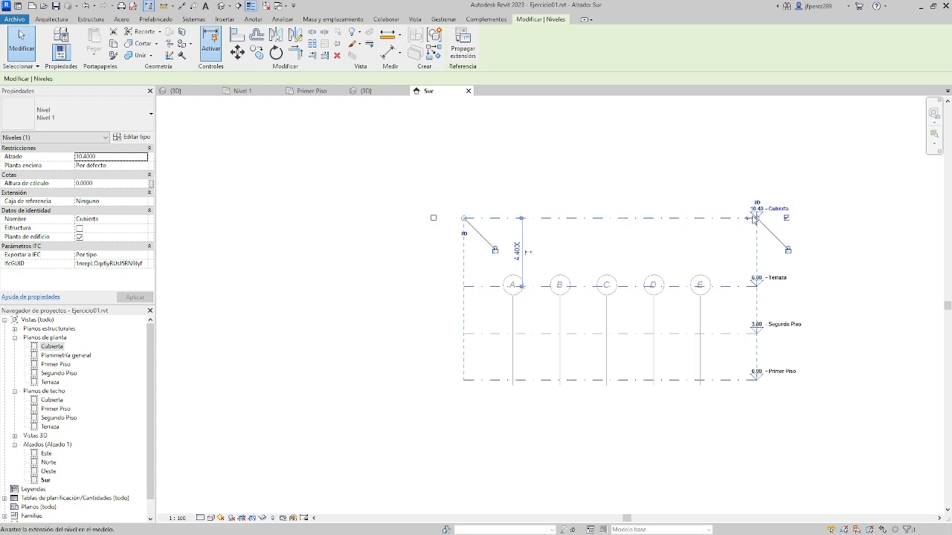
click(756, 208)
text(9)
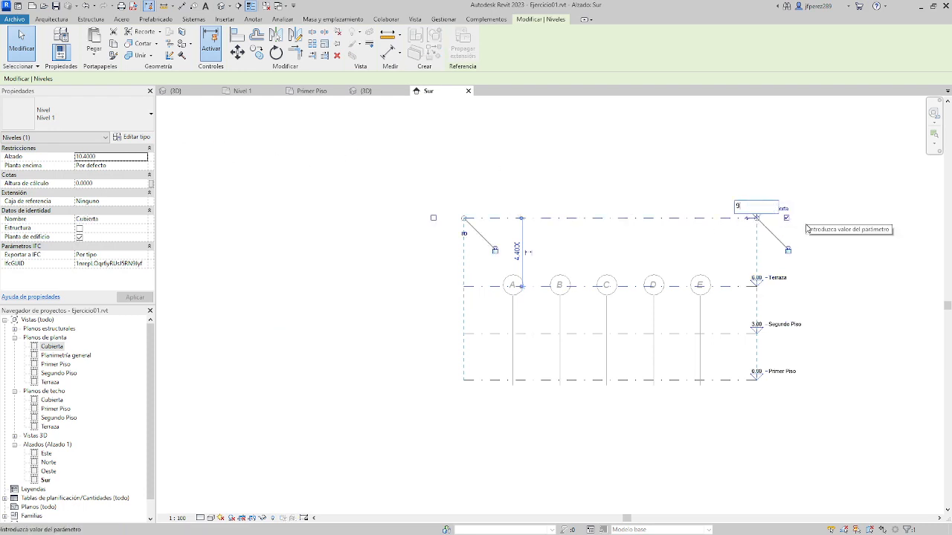
key(Return)
click(683, 204)
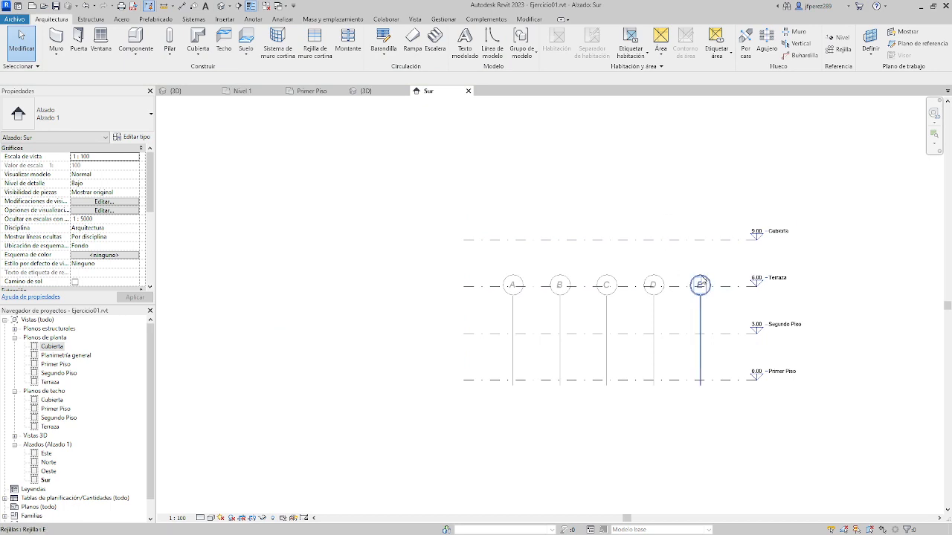
Open the 3D view and inspect each level plane in turn, from Primer Piso up to Cubierta
click(702, 283)
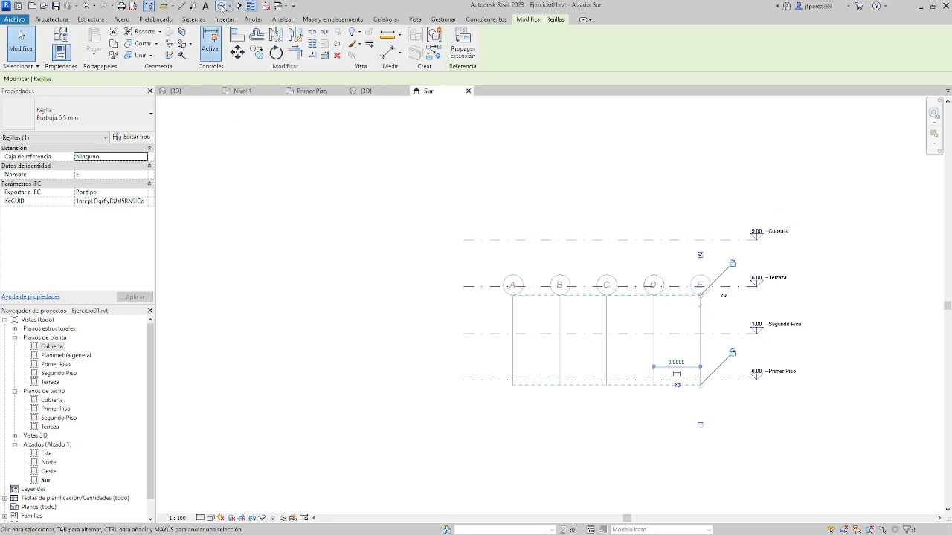
click(221, 6)
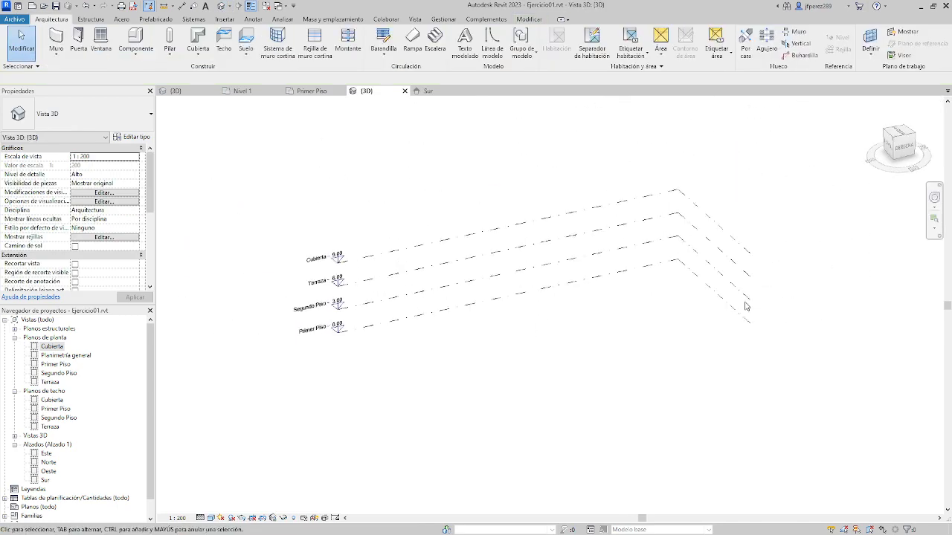
scroll(746, 306, up, 1)
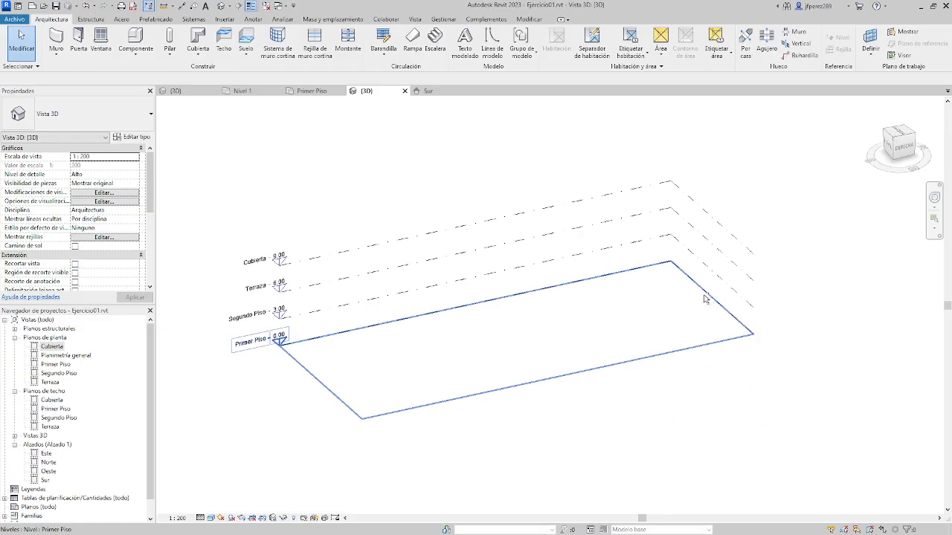
click(705, 299)
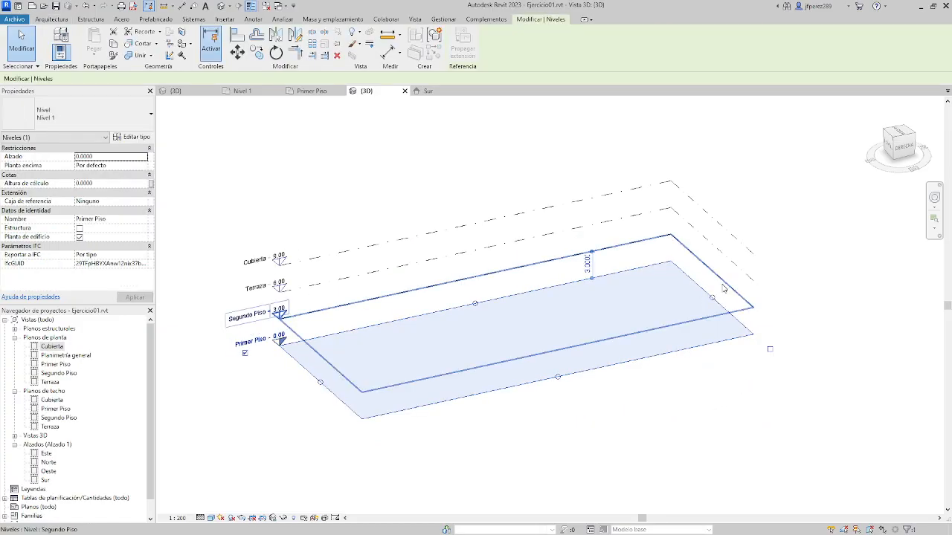
click(720, 277)
click(733, 266)
click(730, 234)
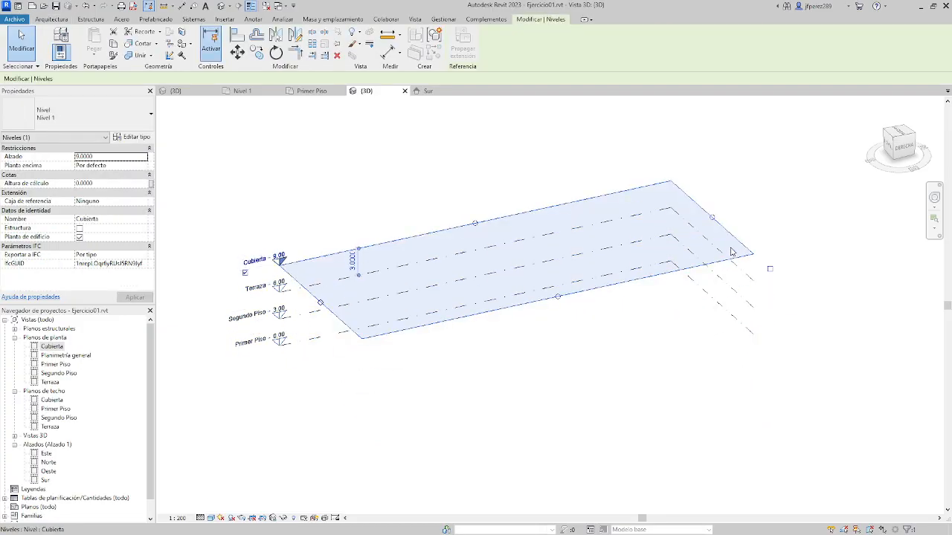
Switch to the Jitsi meeting in Brave, read its chat messages, and return to Revit
key(alt+Tab)
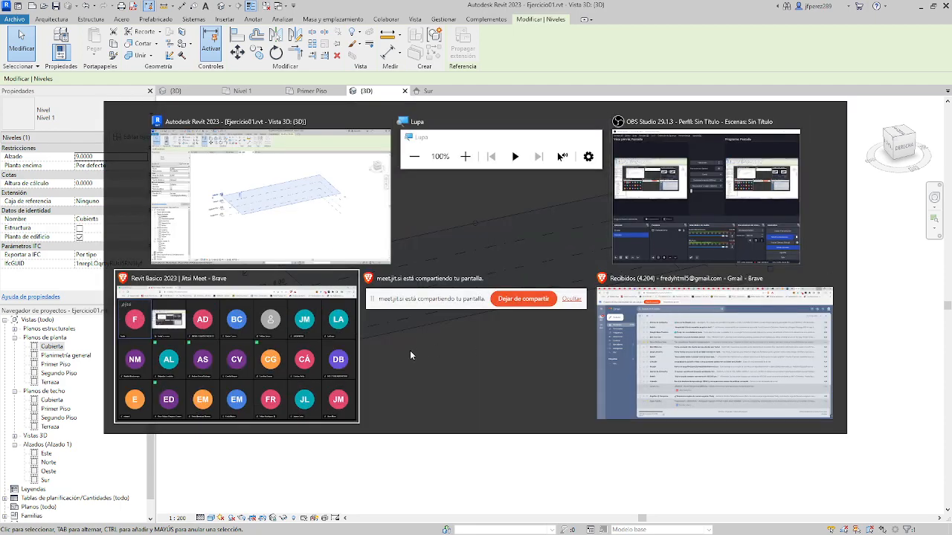
click(292, 355)
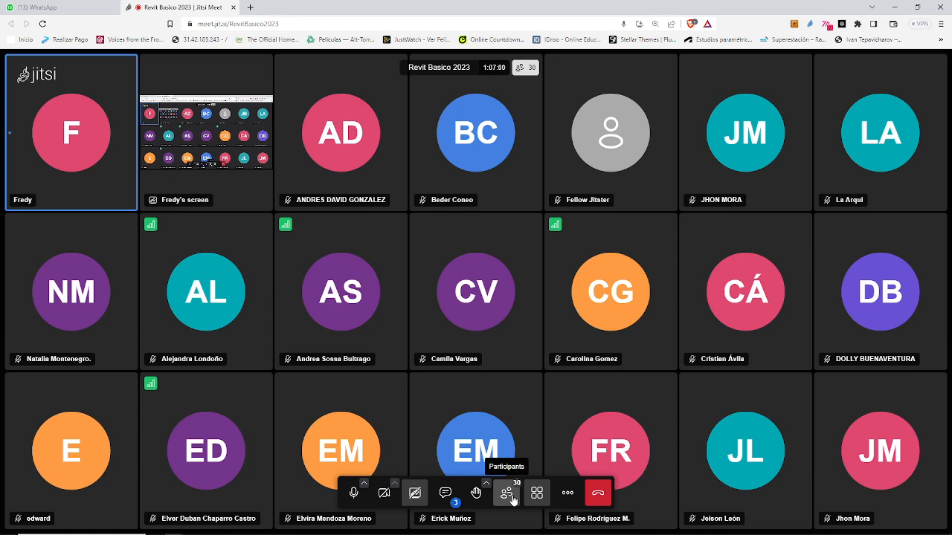
click(446, 493)
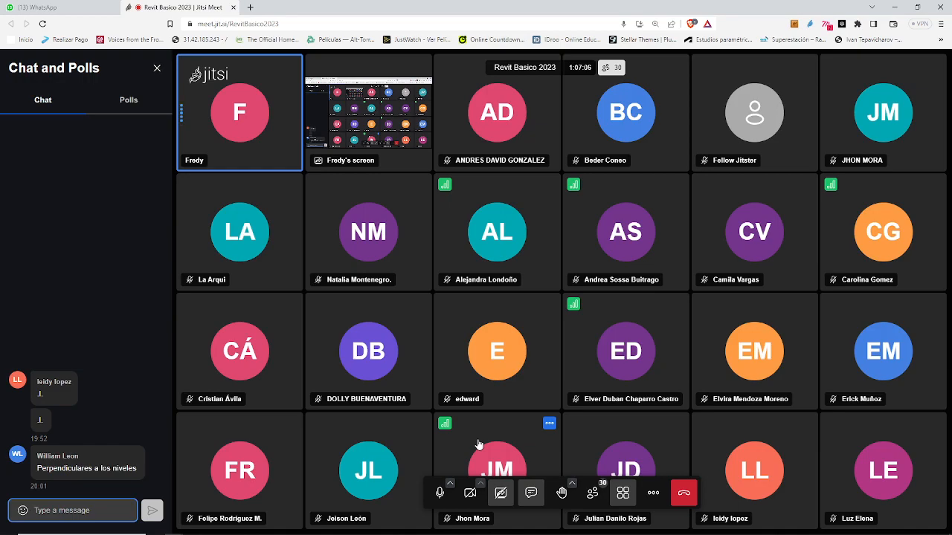
key(alt+Tab)
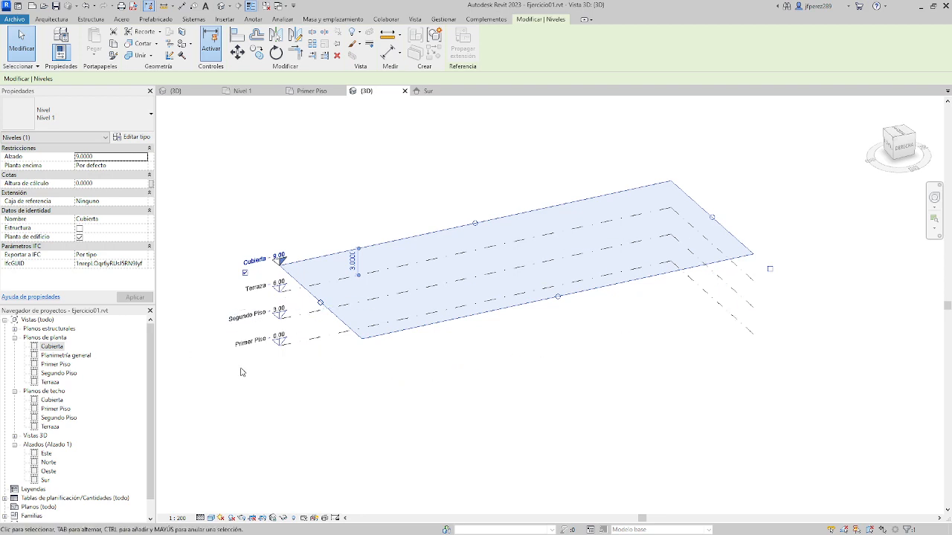
Select the Primer Piso level in the 3D view and reopen the Sur elevation to examine the levels and grids
click(329, 340)
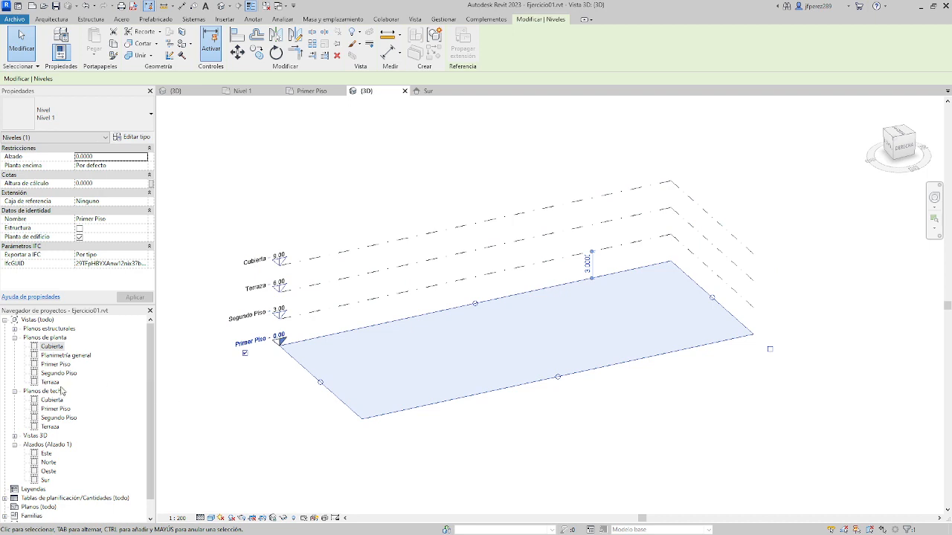
double_click(46, 481)
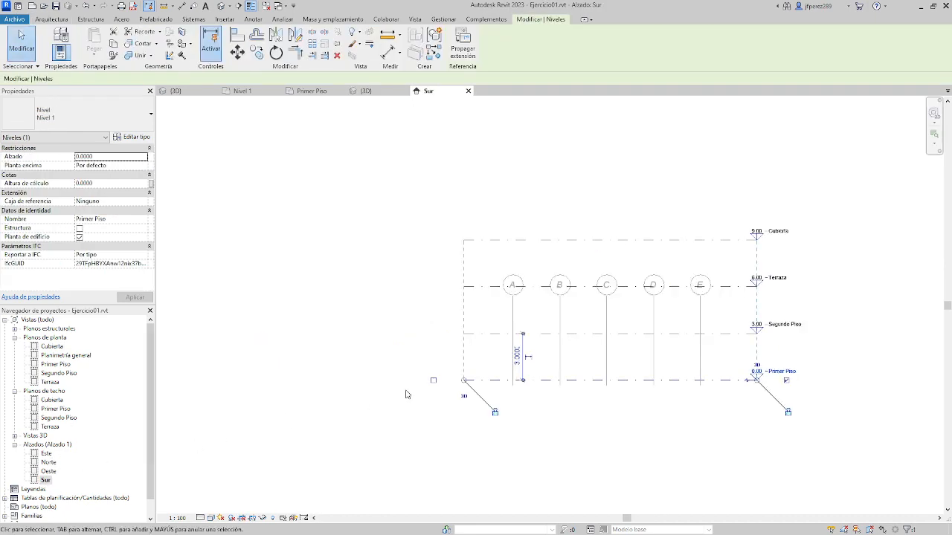
scroll(629, 318, up, 5)
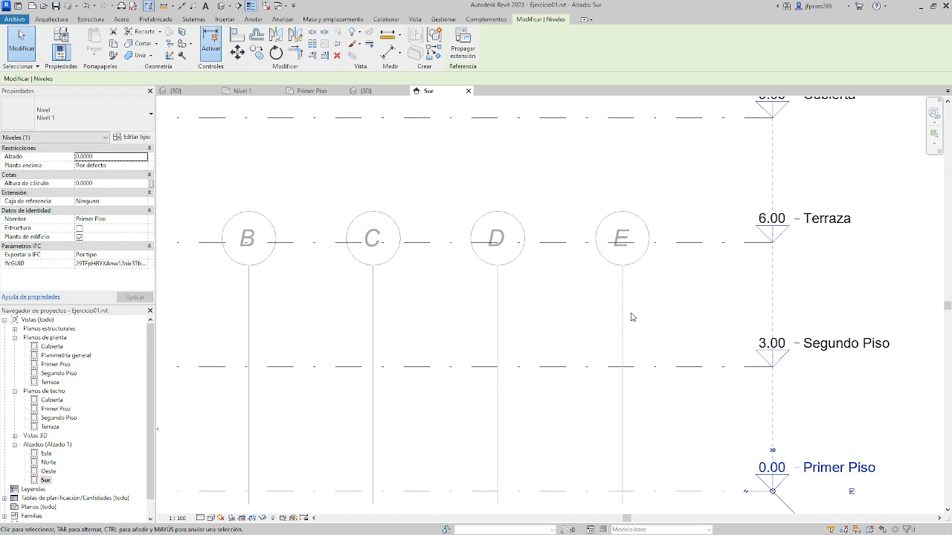
scroll(627, 312, down, 4)
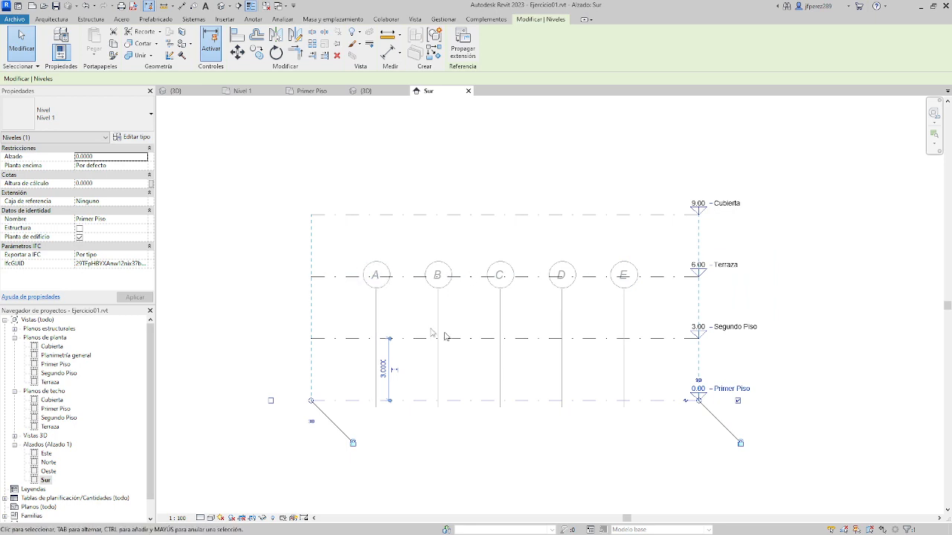
Extend grids A to E in the Sur elevation above the Cubierta level and below the Primer Piso level, and deselect them
click(625, 313)
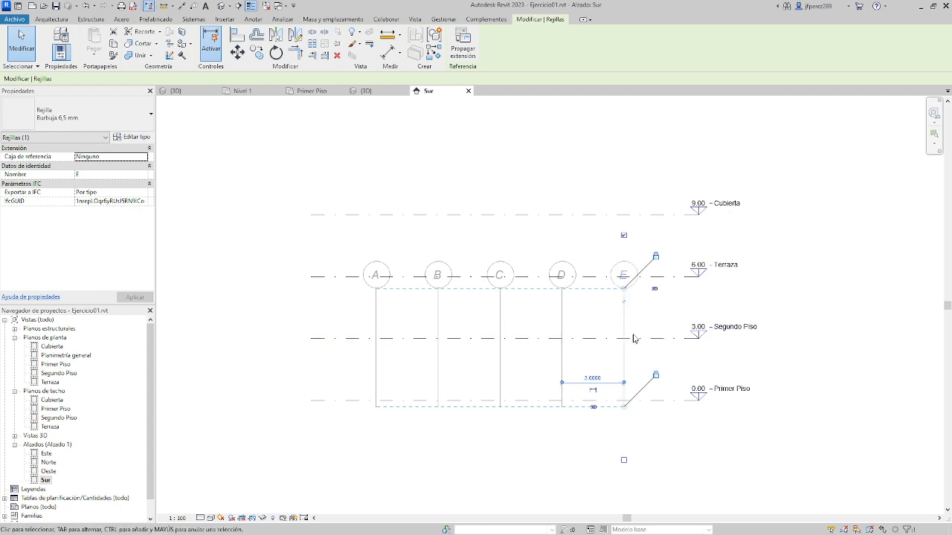
drag(626, 294, 654, 177)
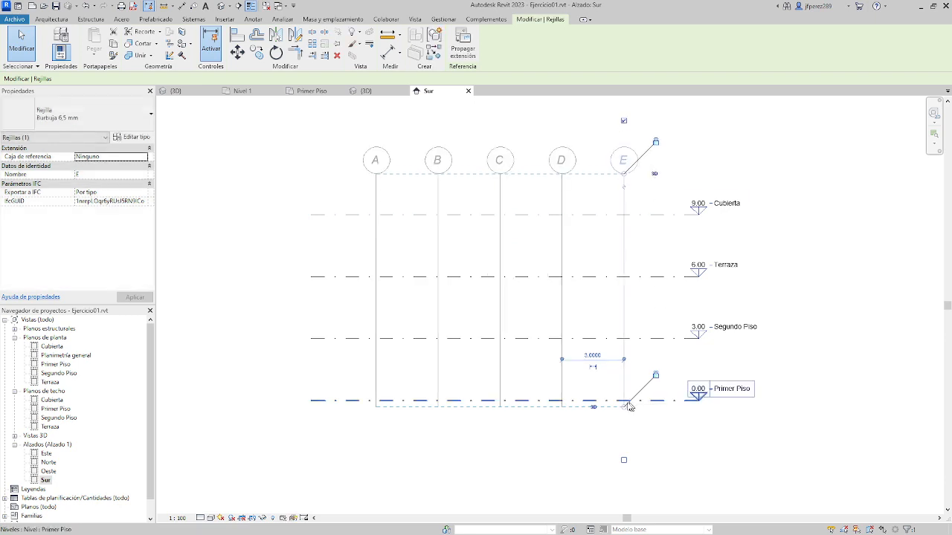
drag(623, 407, 623, 444)
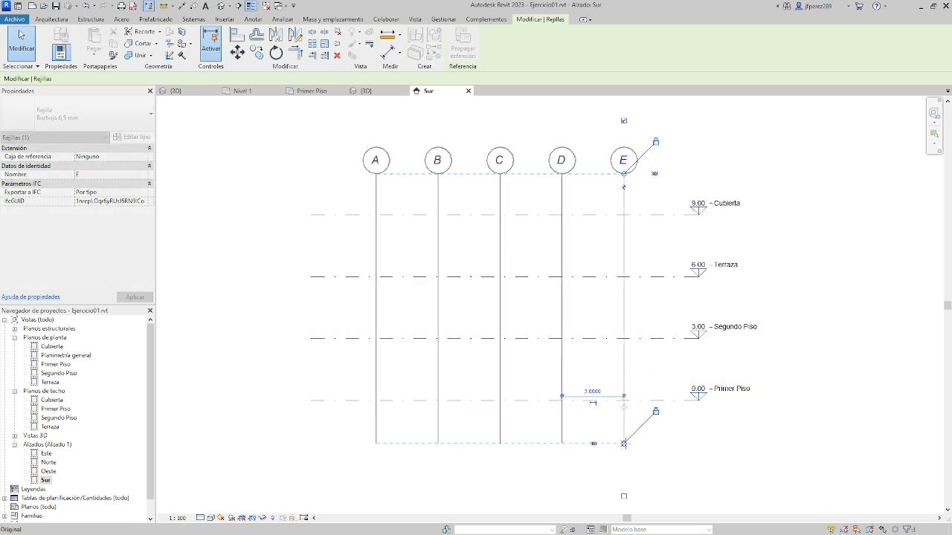
click(727, 449)
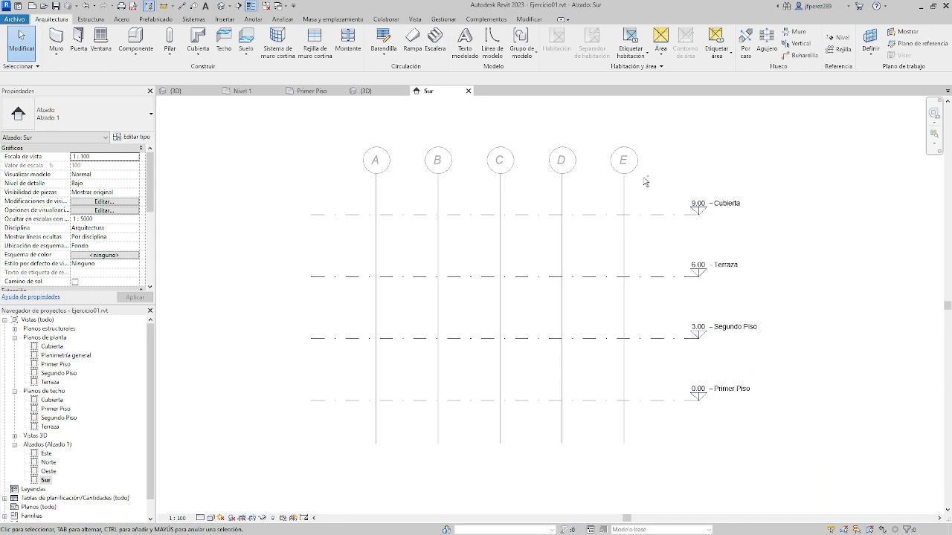
click(624, 183)
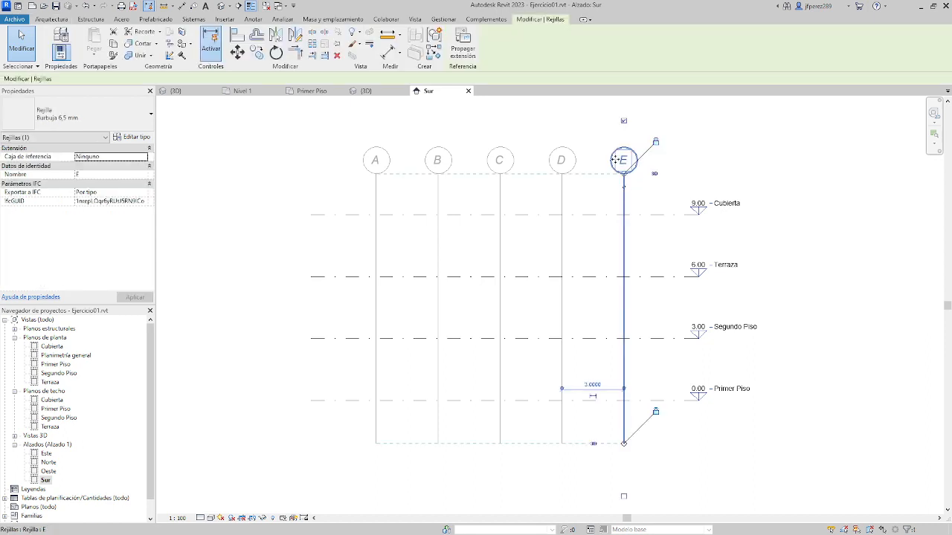
key(Escape)
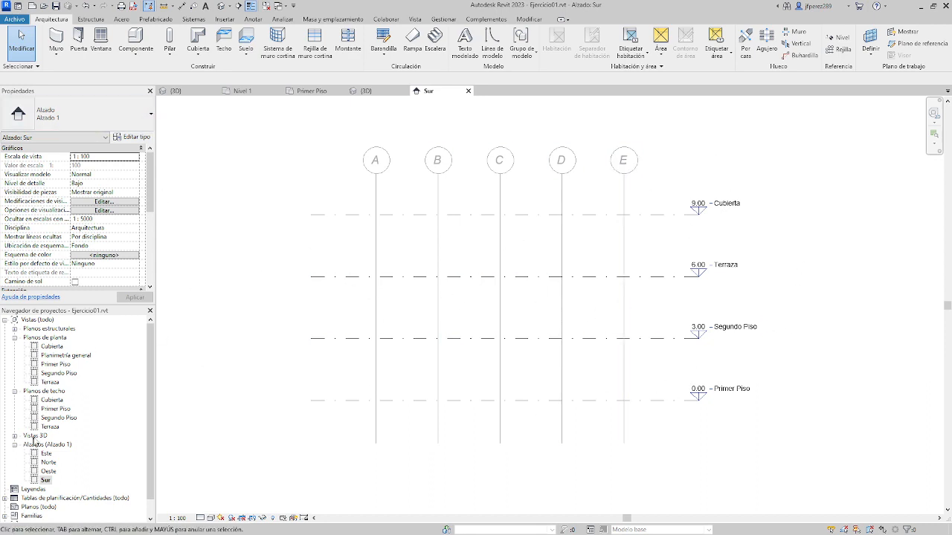
Open the Primer Piso floor plan, start a new wall and review the levels available for its top constraint
double_click(56, 364)
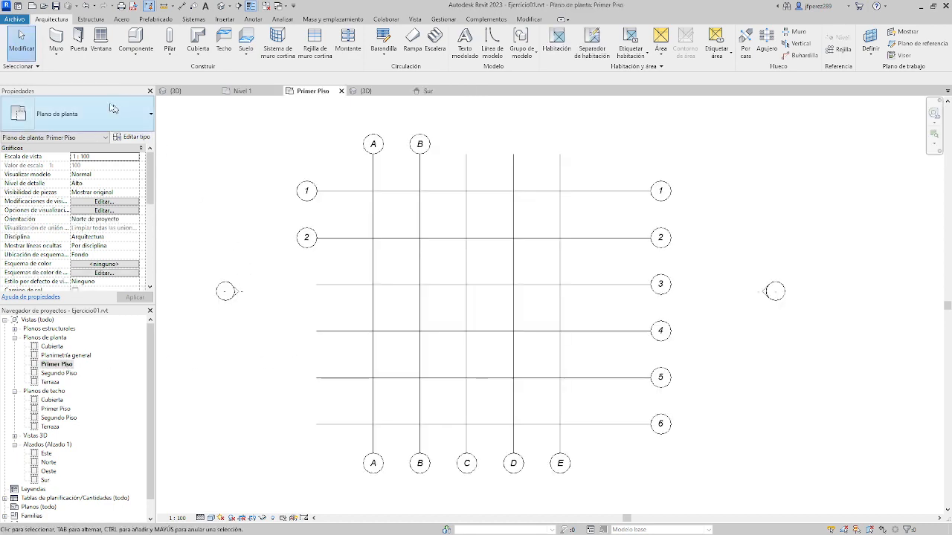
key(w)
key(a)
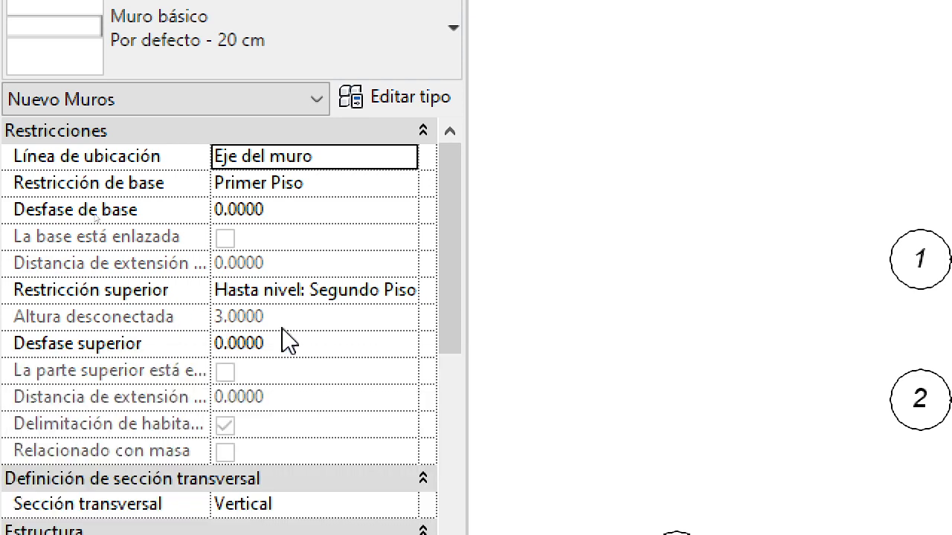
click(402, 294)
click(405, 291)
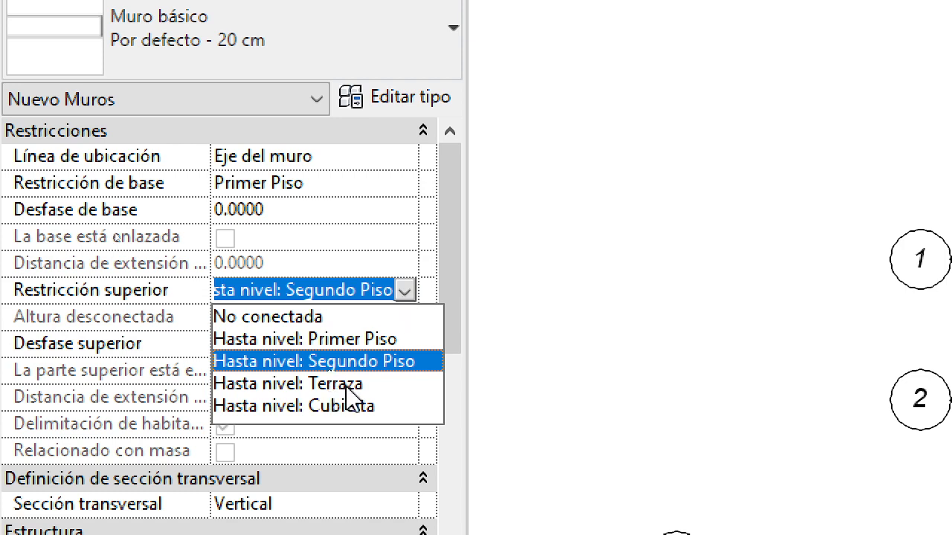
click(396, 255)
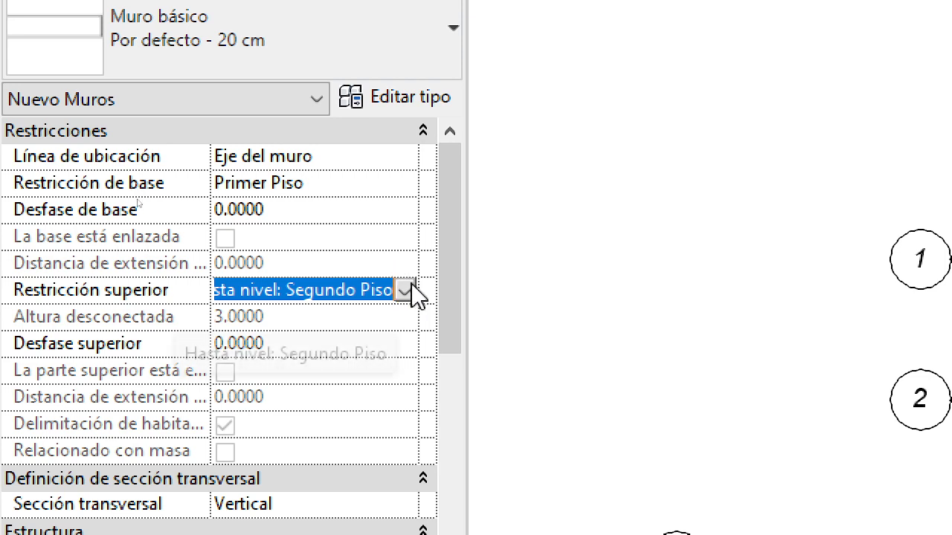
click(402, 290)
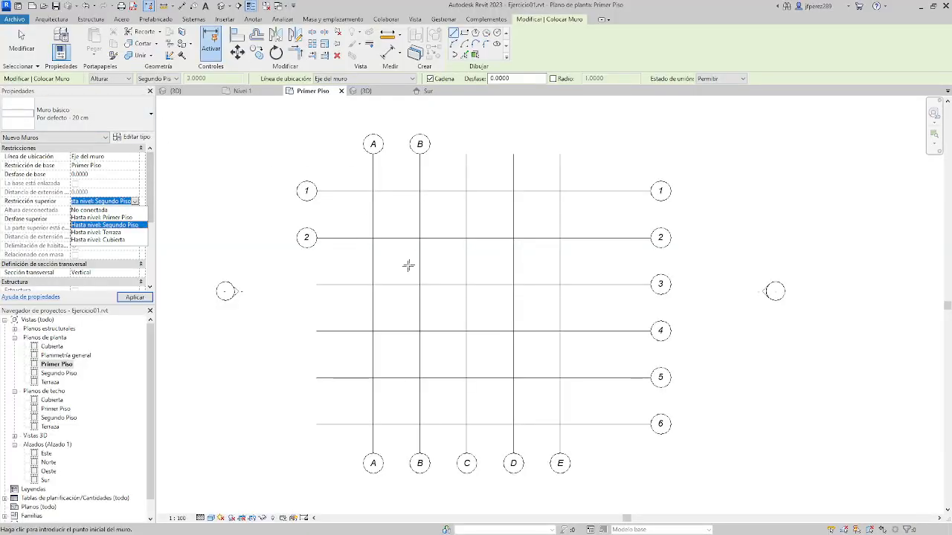
click(432, 3)
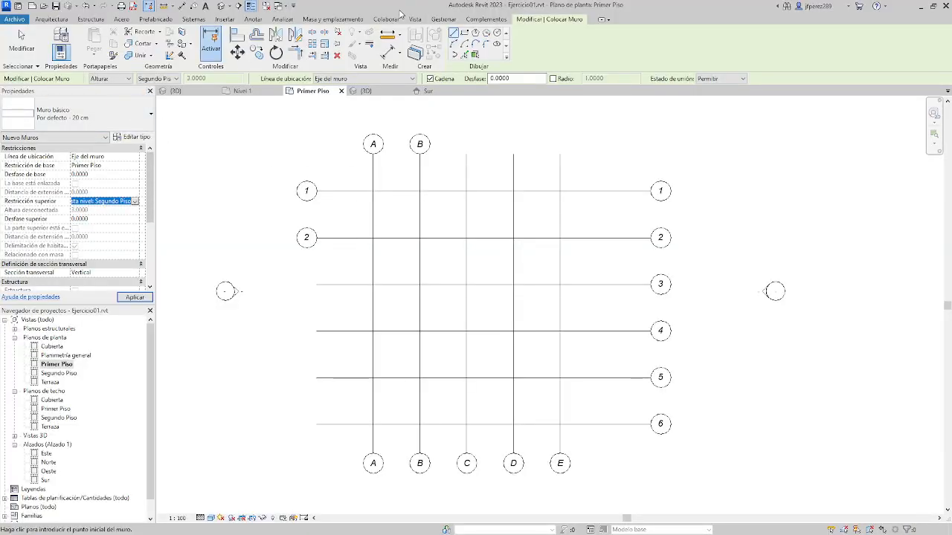
Draw the perimeter walls along grids 1, E, 6 and A with the top constraint set to Terraza
click(104, 201)
click(135, 201)
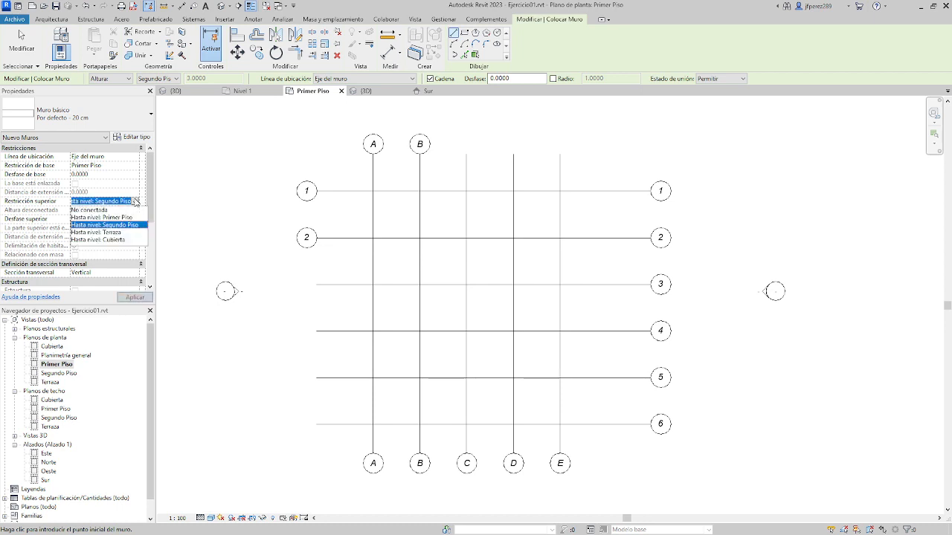
click(105, 232)
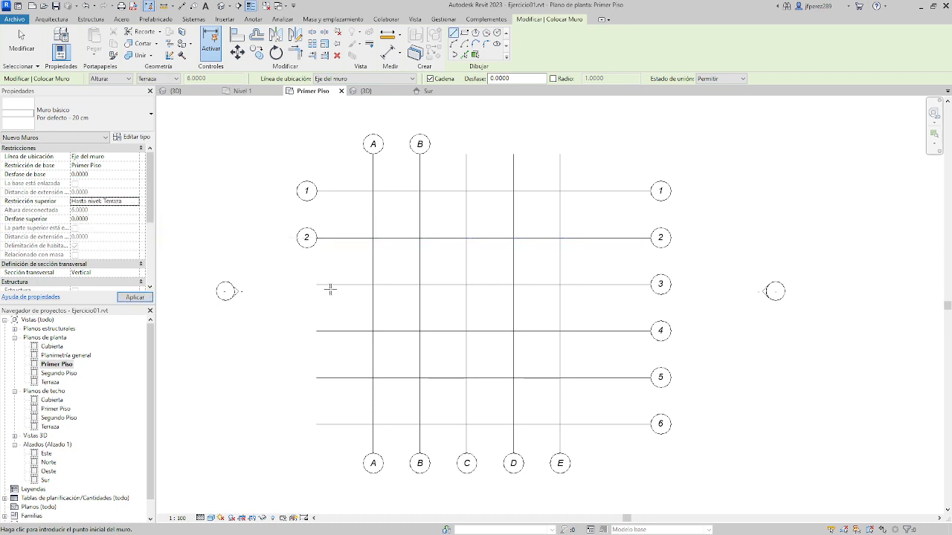
click(373, 191)
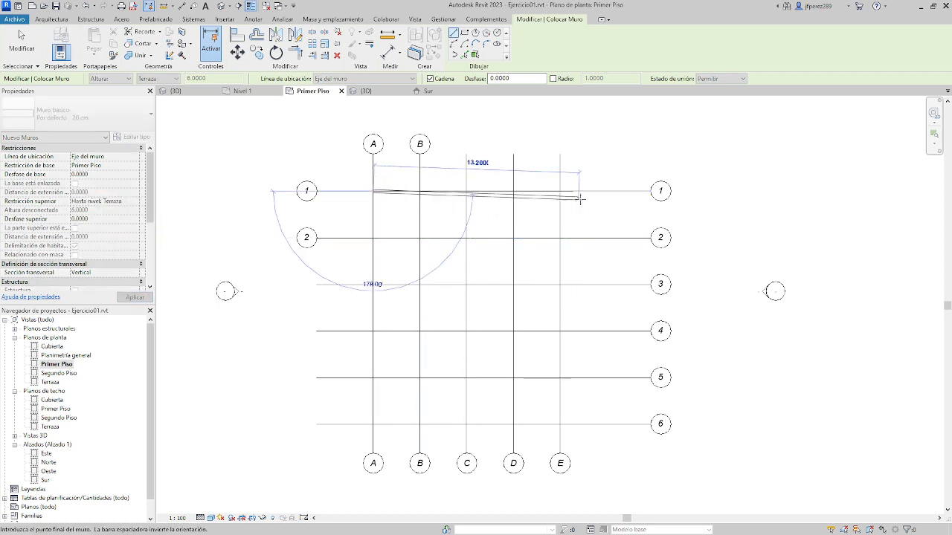
click(560, 191)
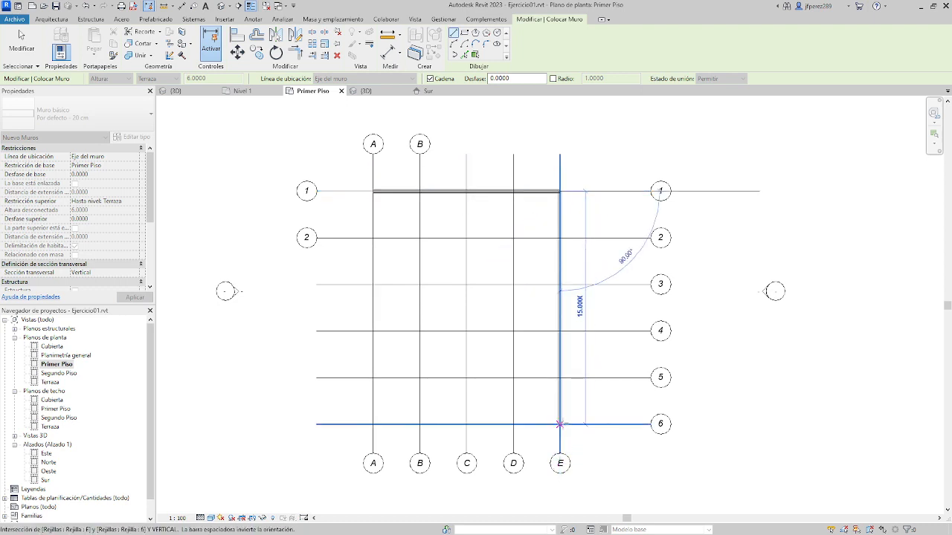
click(560, 424)
click(373, 424)
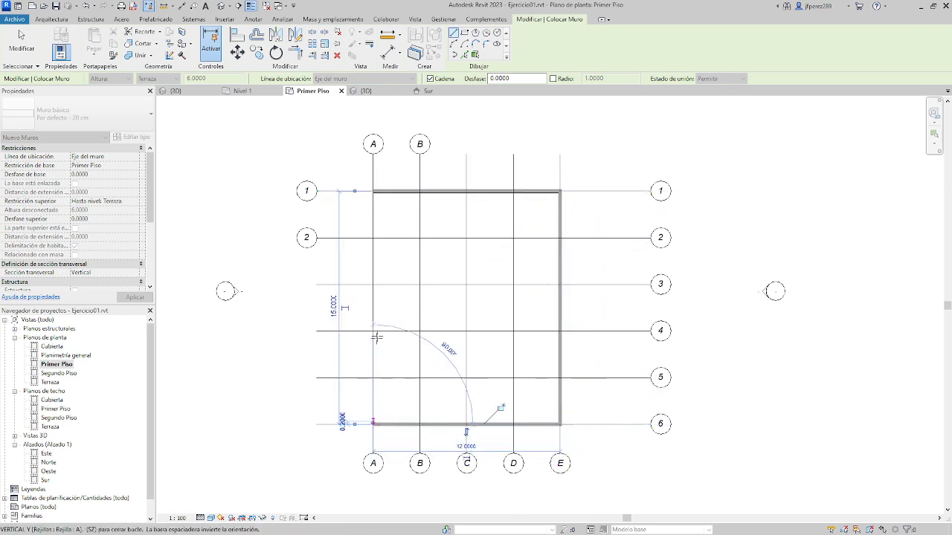
click(373, 191)
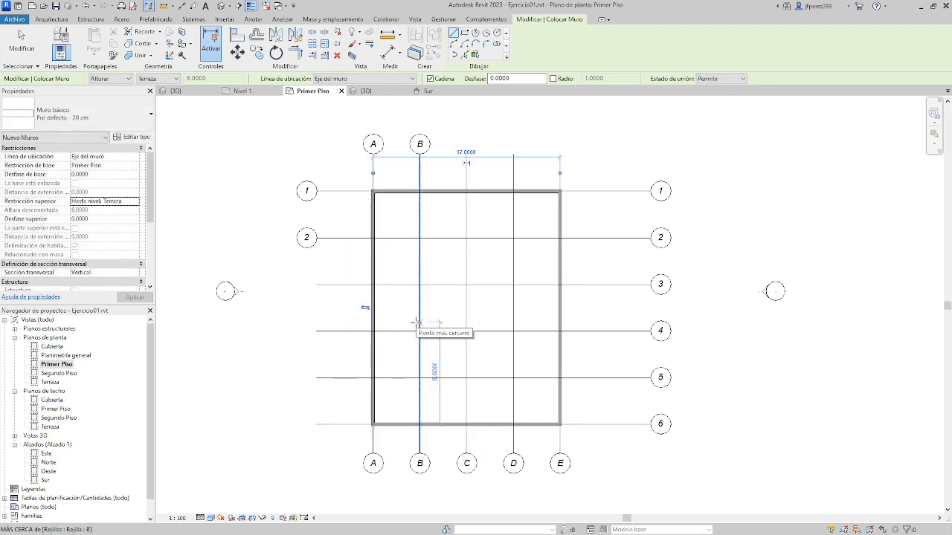
Save the project and inspect the perimeter walls against the levels in the 3D view
scroll(418, 324, up, 1)
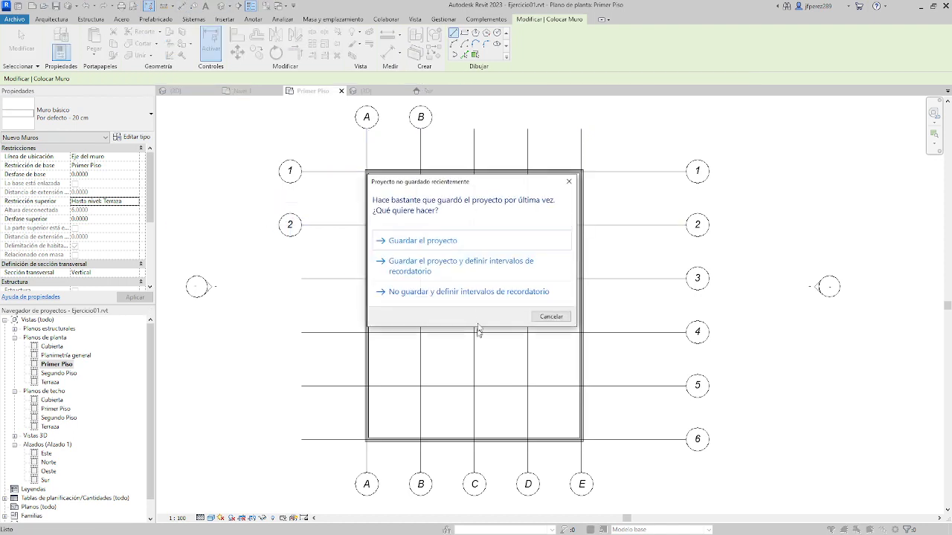
click(461, 246)
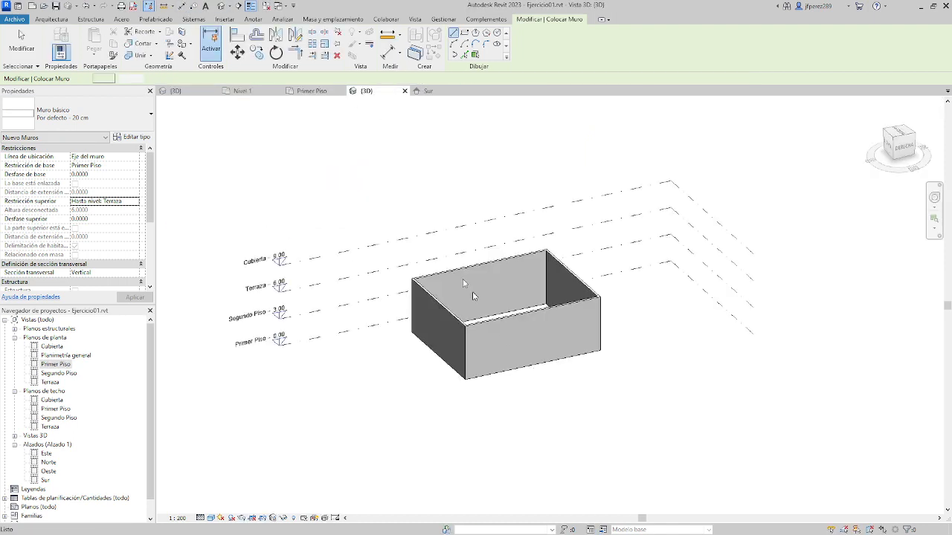
key(ctrl+Tab)
shift+middle_drag(535, 394, 384, 314)
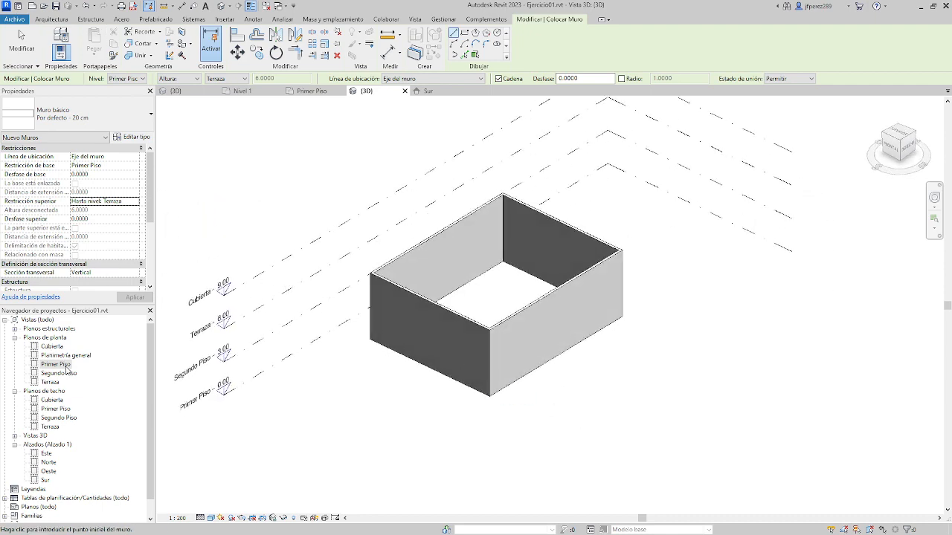
Draw an interior wall in the Primer Piso plan along grid 2 from A to E, with its top constraint set to Segundo Piso
double_click(64, 366)
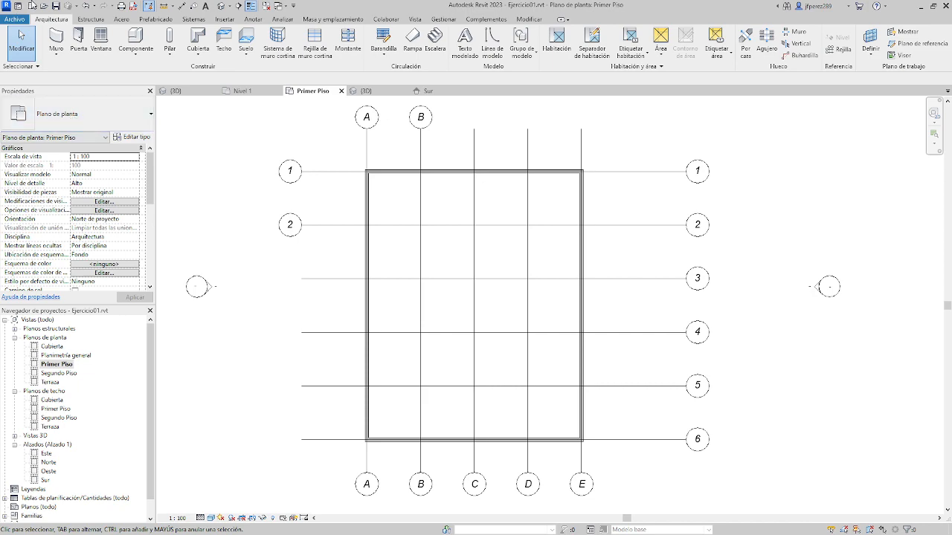
click(56, 38)
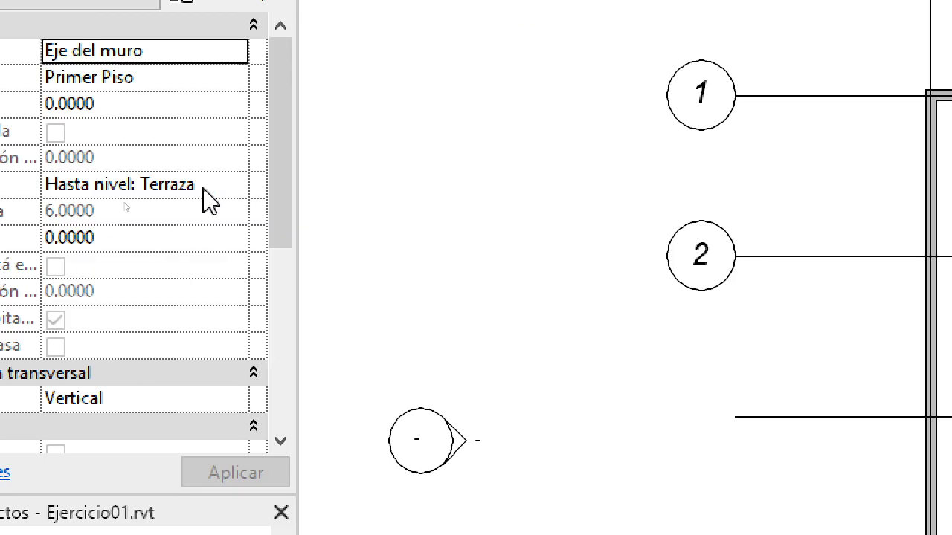
click(125, 202)
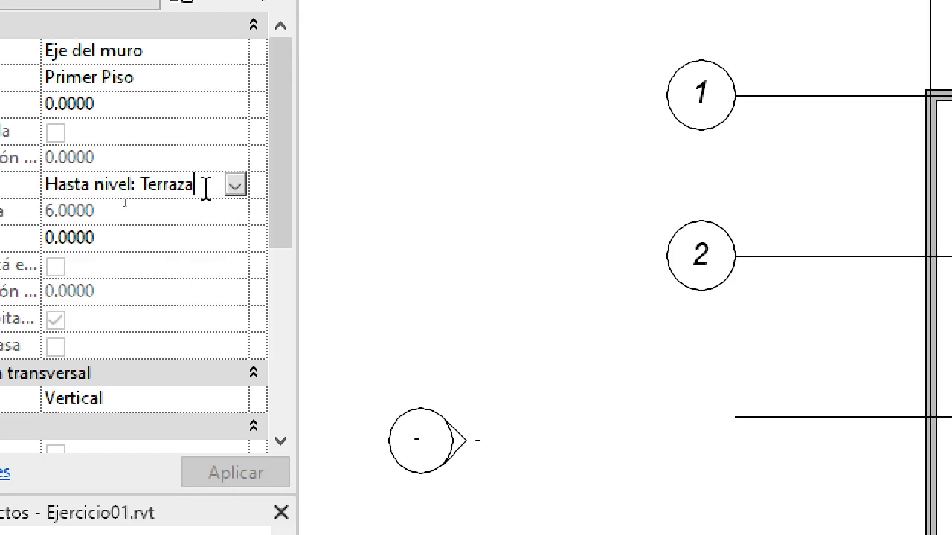
click(236, 186)
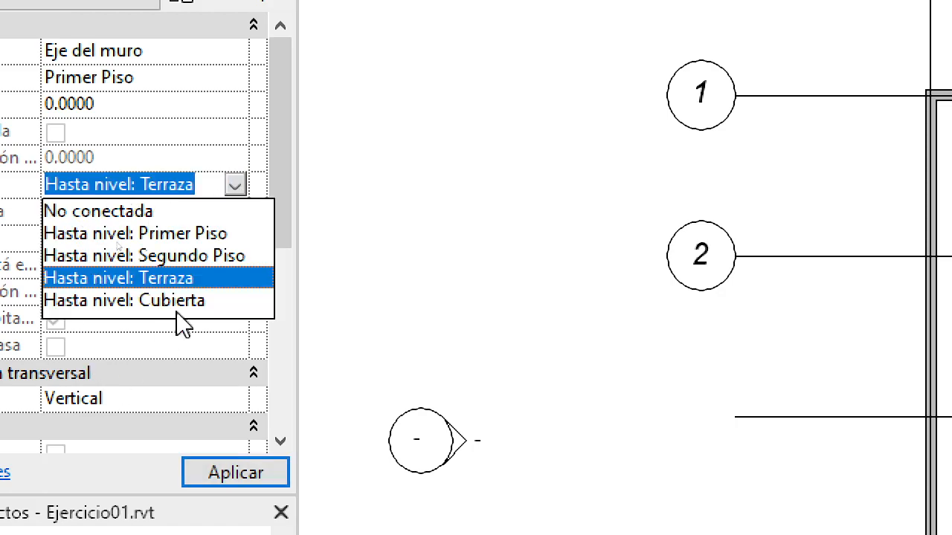
click(198, 255)
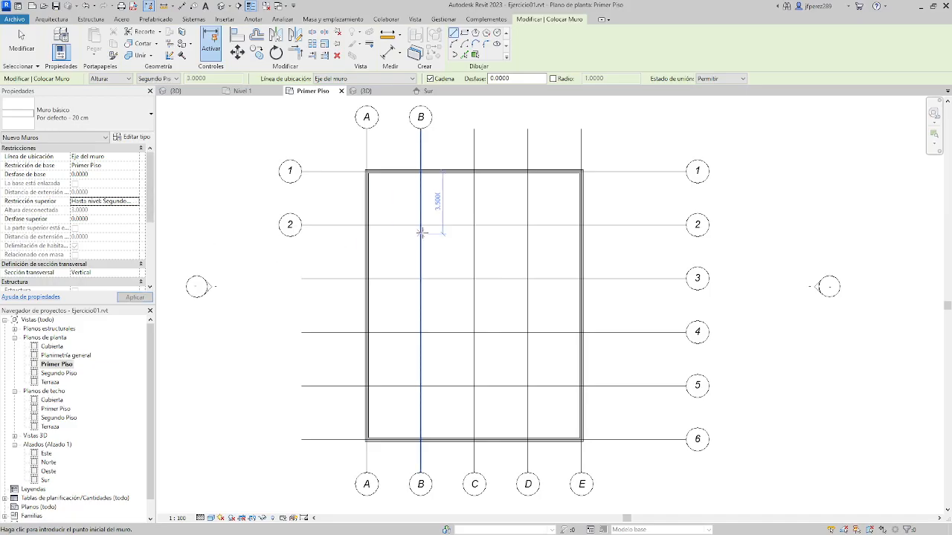
click(349, 222)
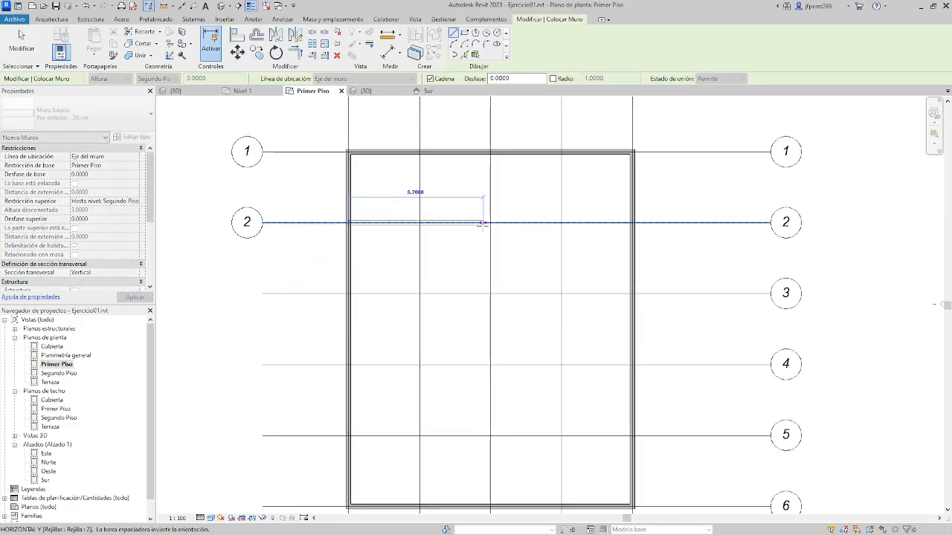
click(632, 223)
key(Escape)
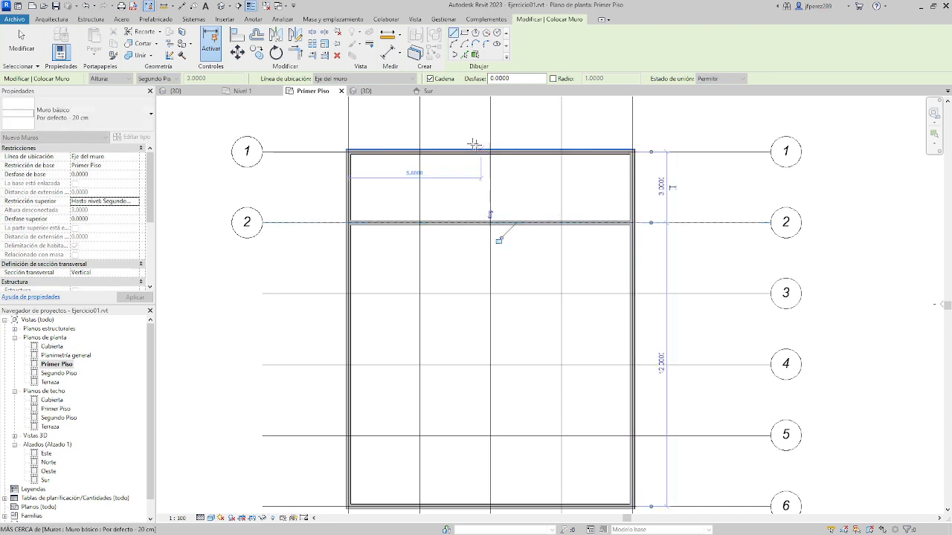
Draw a second interior wall along grid C from the wall on grid 1 to the wall on grid 6
click(490, 151)
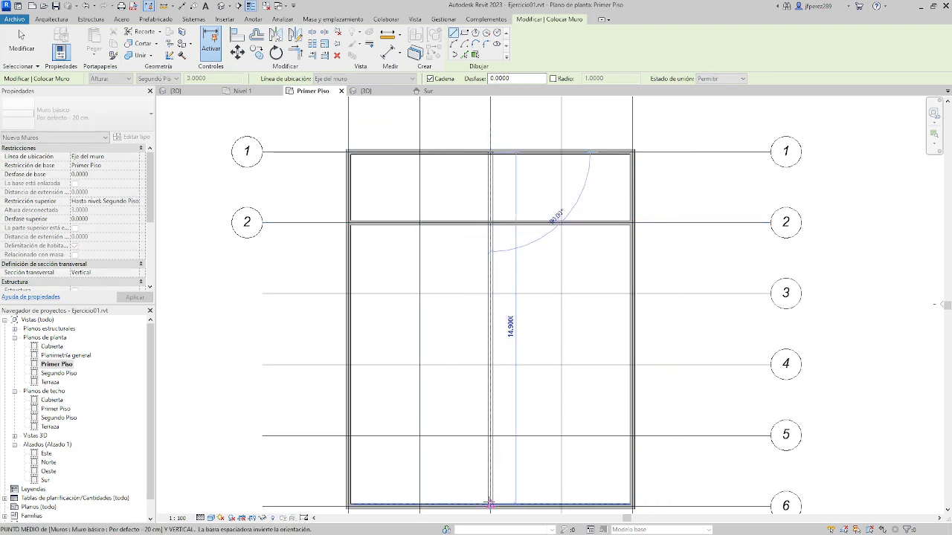
scroll(533, 314, down, 3)
scroll(498, 353, up, 3)
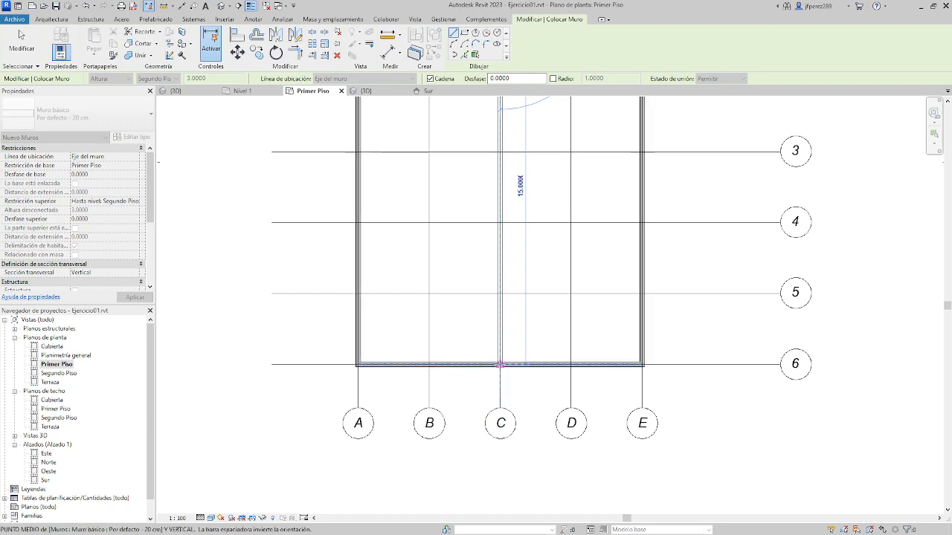
click(500, 364)
key(Escape)
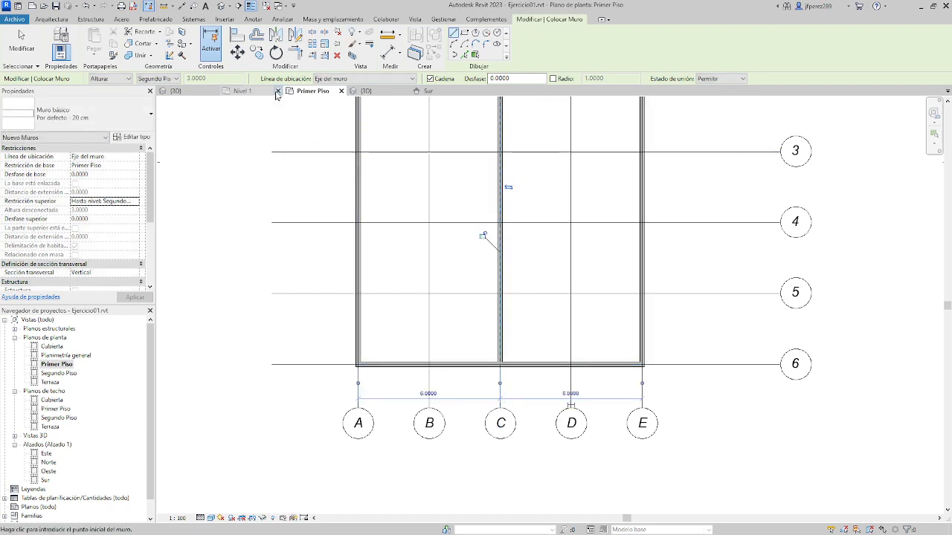
Open the 3D view and compare the heights of the interior and perimeter walls
click(220, 6)
scroll(548, 325, up, 3)
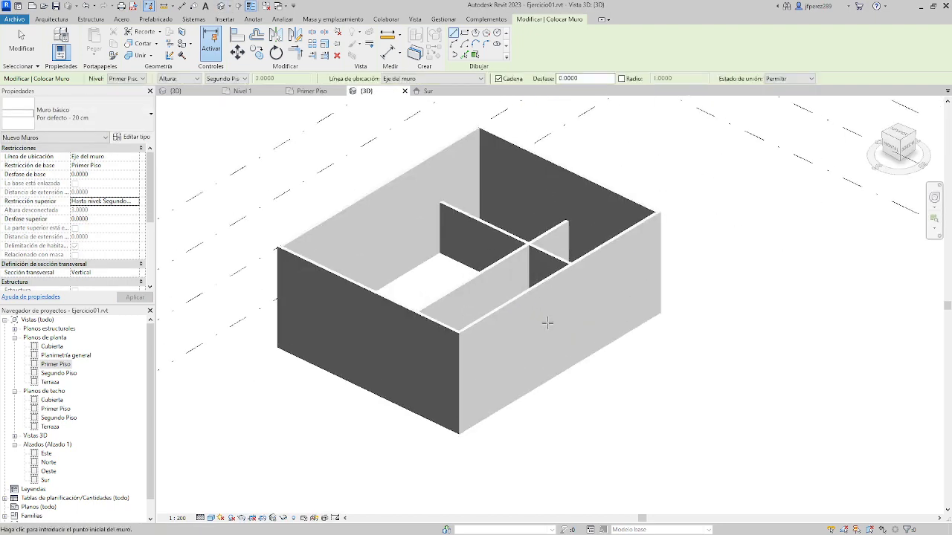
mouse_move(550, 352)
shift+middle_down()
mouse_move(599, 444)
mouse_move(499, 362)
mouse_move(554, 286)
mouse_move(642, 201)
mouse_move(362, 114)
mouse_move(458, 252)
mouse_move(450, 157)
mouse_move(445, 218)
mouse_move(436, 206)
shift+middle_up()
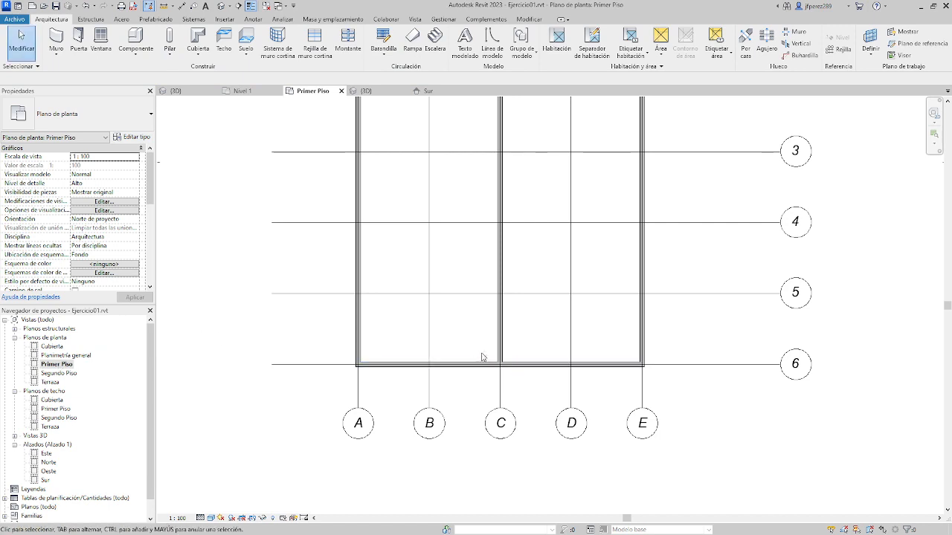
Draw three chained walls from A-6 in the Primer Piso plan: about 3.1 m outward along grid 6, up to grid 4, and back to grid A
middle_drag(373, 283, 404, 346)
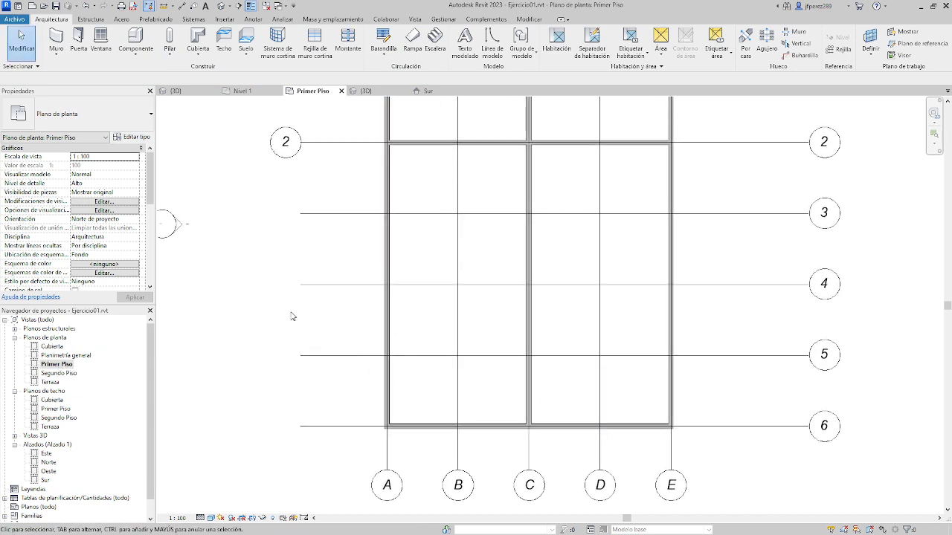
click(56, 39)
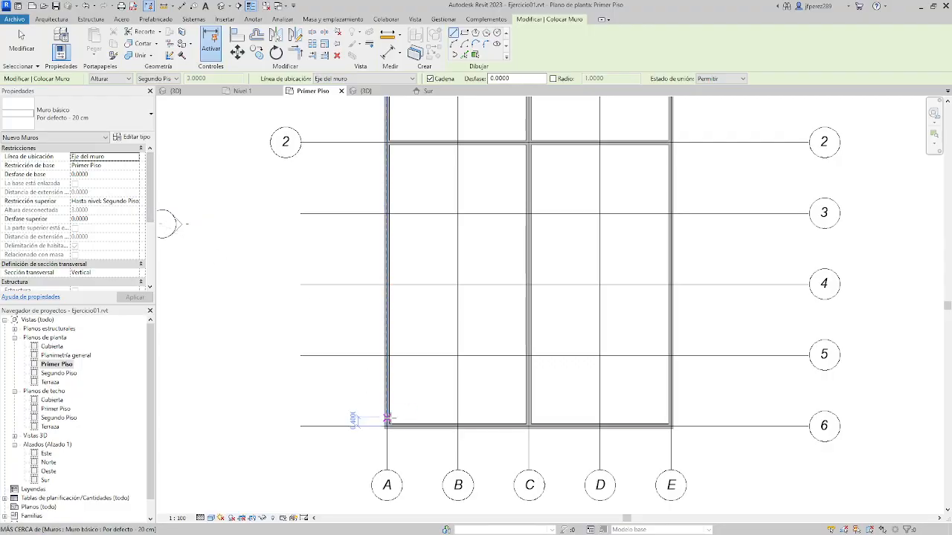
click(386, 426)
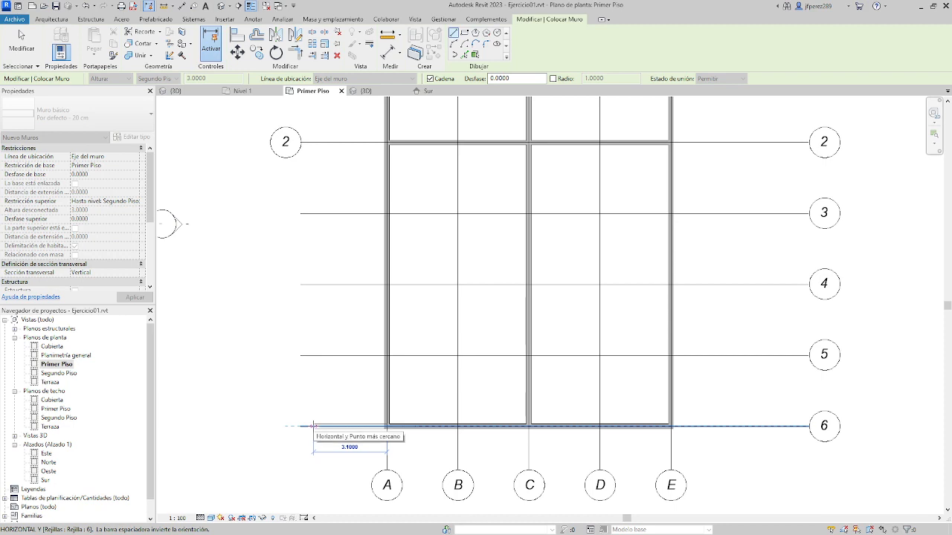
click(312, 427)
click(313, 284)
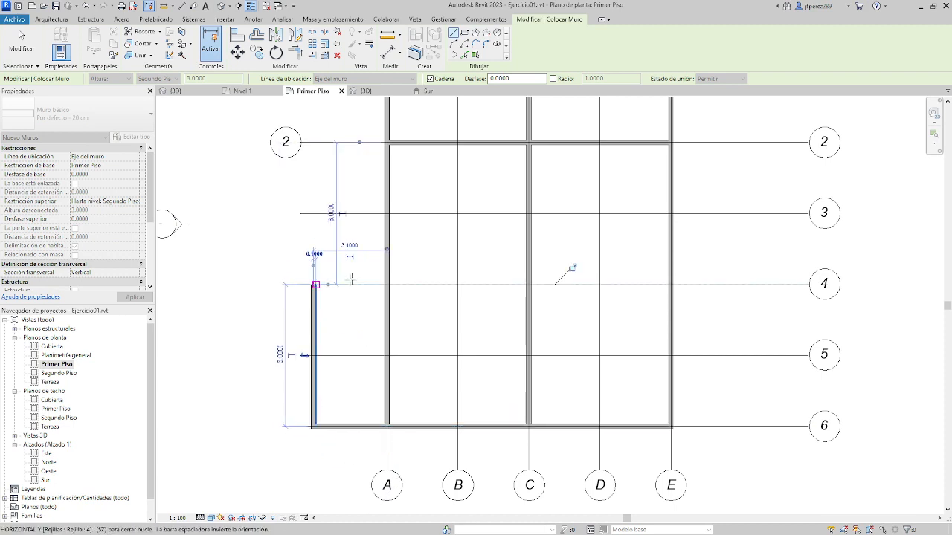
click(387, 285)
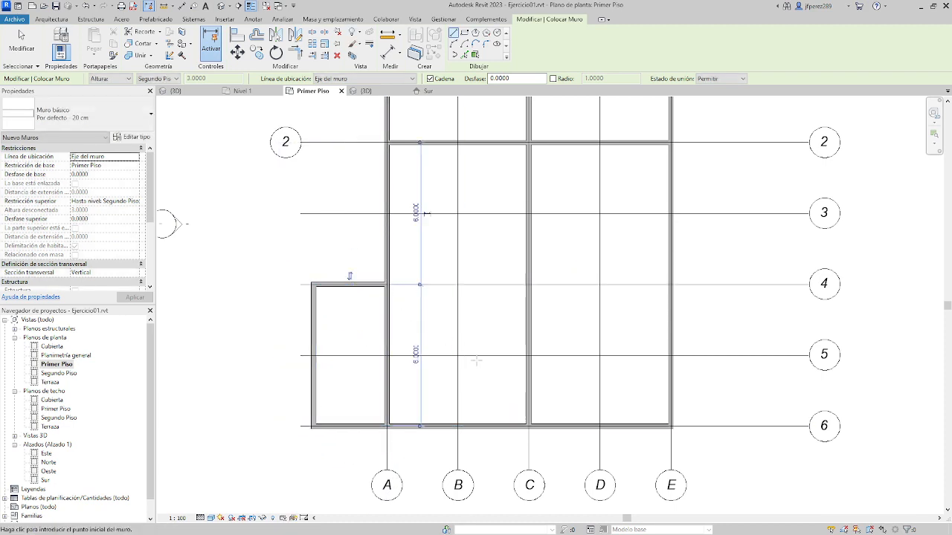
key(Escape)
key(Escape)
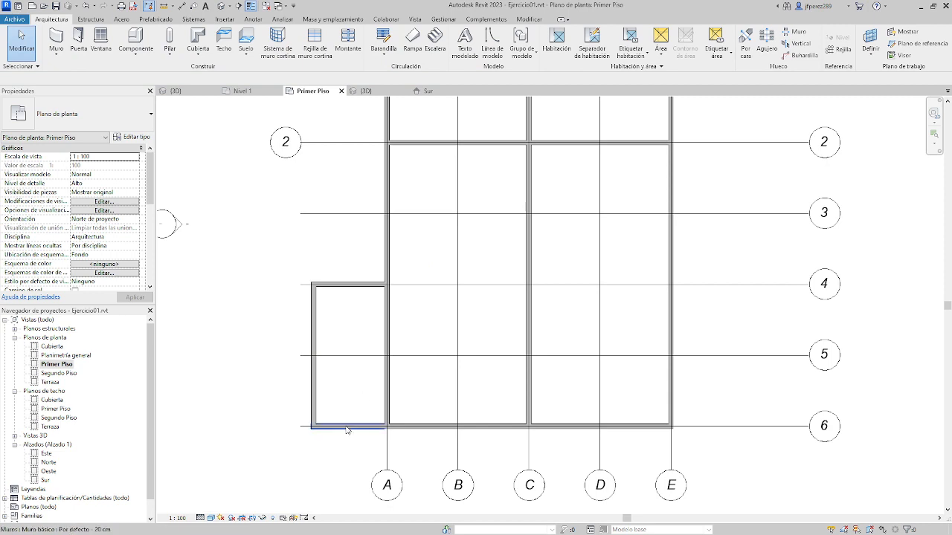
Select the three new outer walls in the 3D view and set their top constraint to No conectada with an unconnected height of 1 m
click(347, 429)
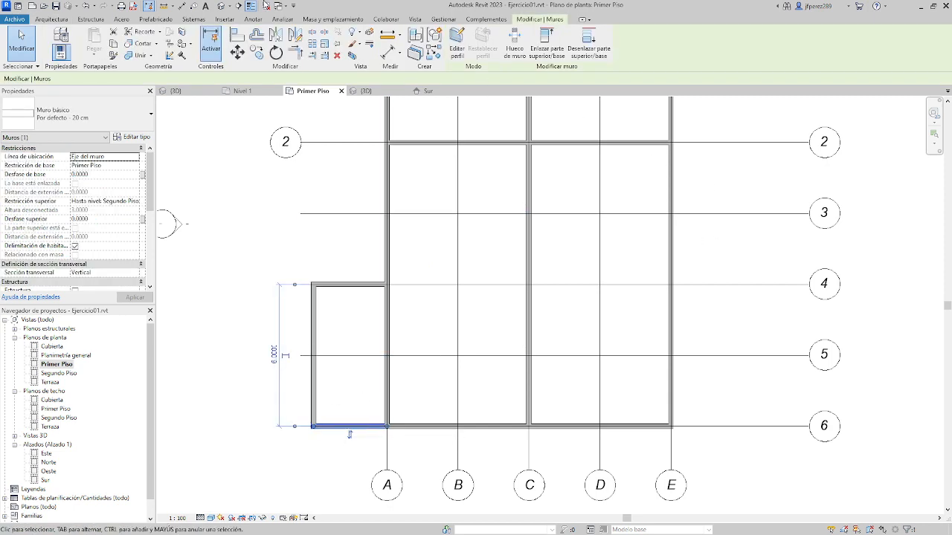
click(221, 5)
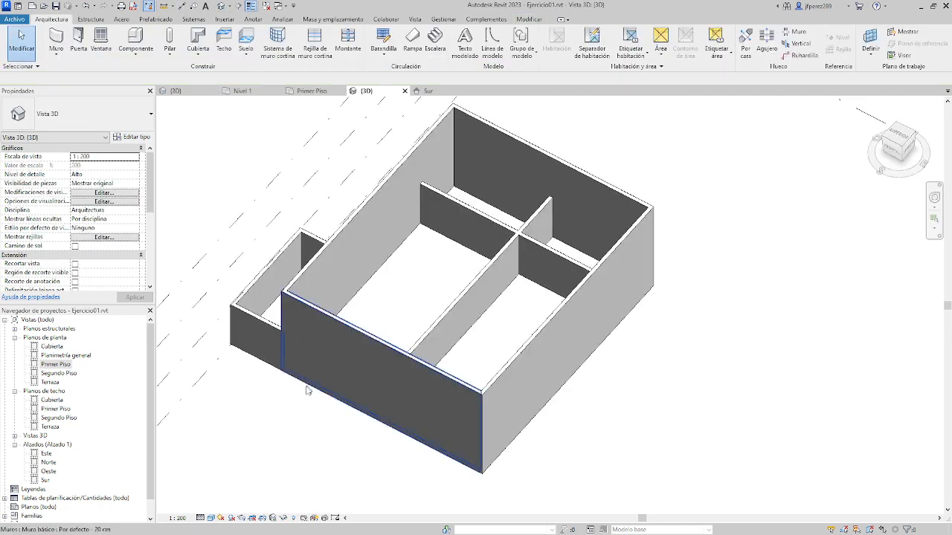
shift+middle_drag(280, 423, 532, 186)
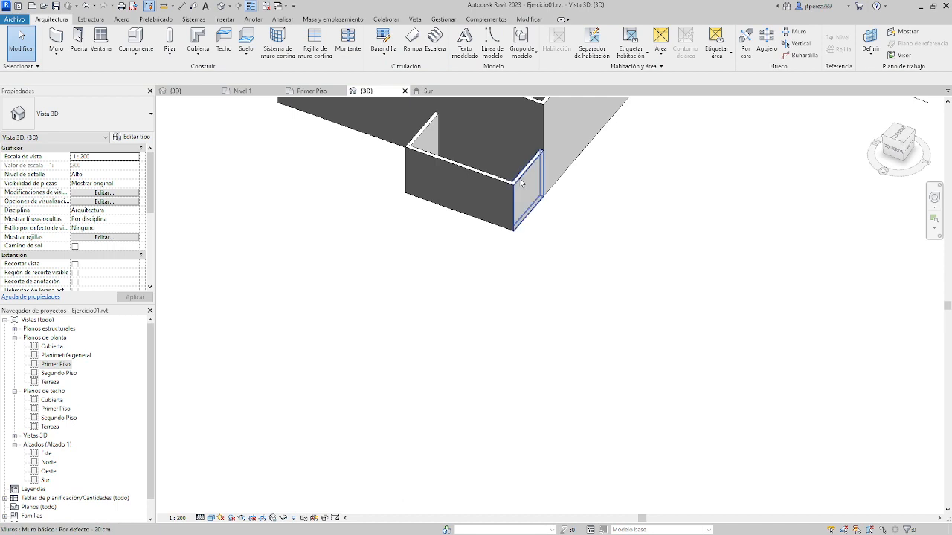
click(517, 180)
ctrl+click(426, 136)
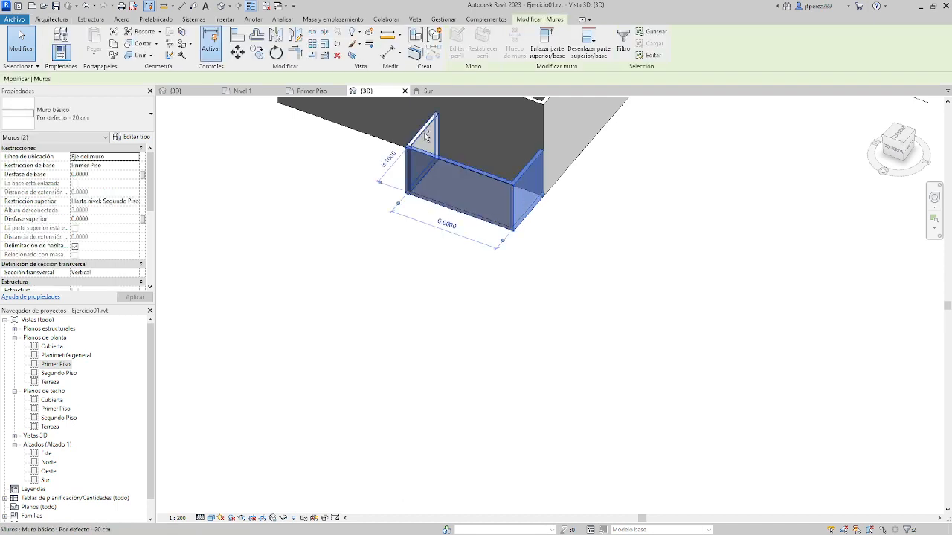
ctrl+click(426, 136)
middle_drag(445, 188, 410, 248)
scroll(410, 248, up, 1)
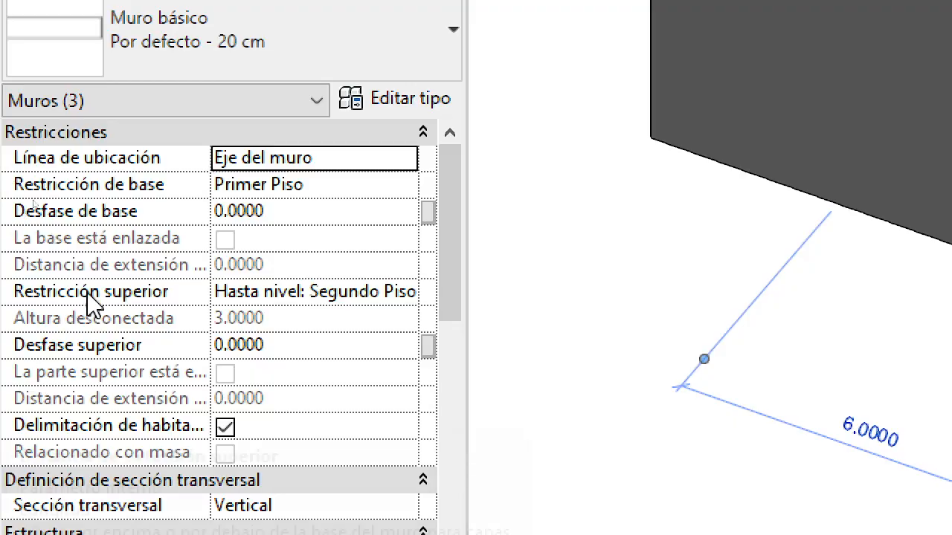
click(407, 294)
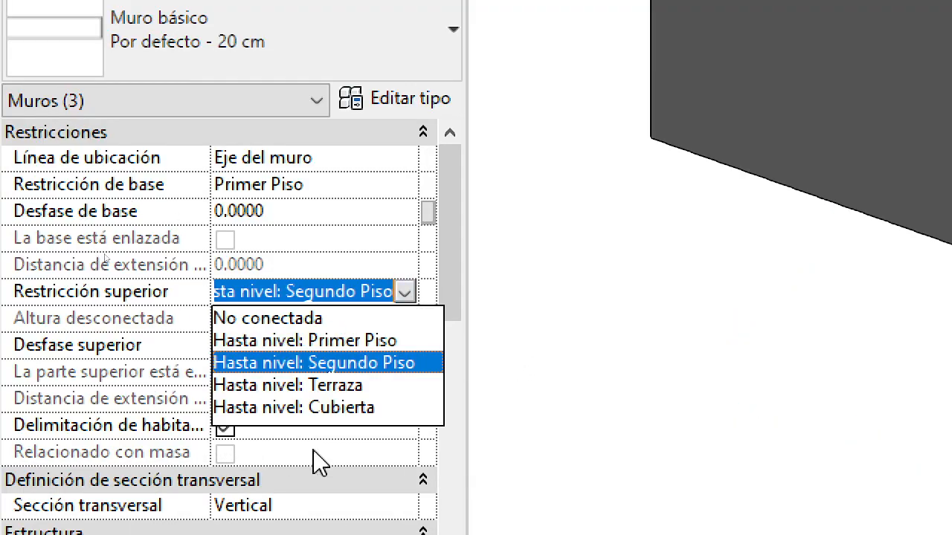
click(301, 319)
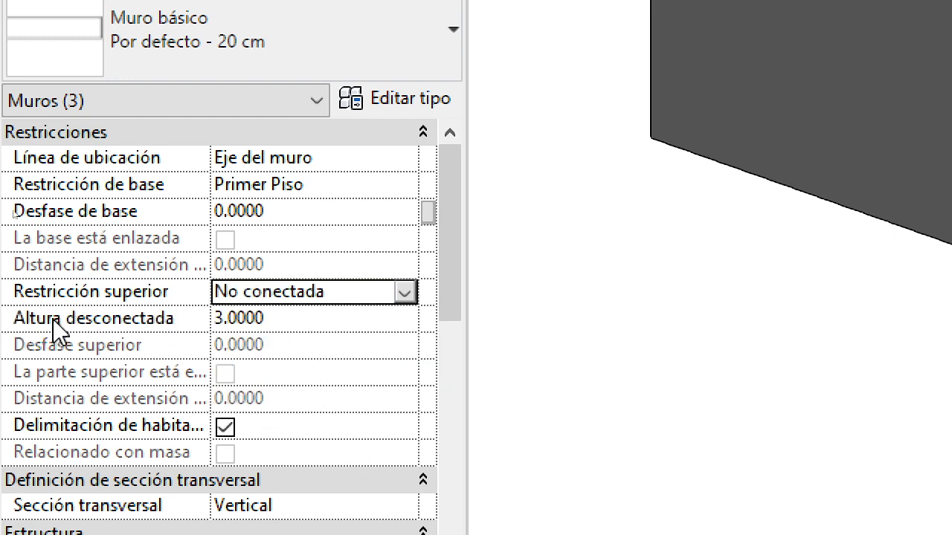
click(283, 320)
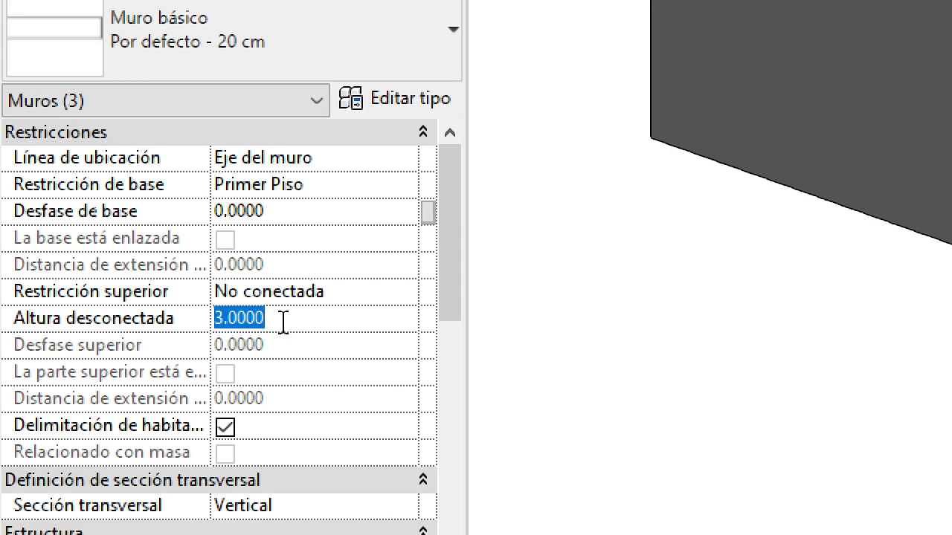
text(1)
key(Return)
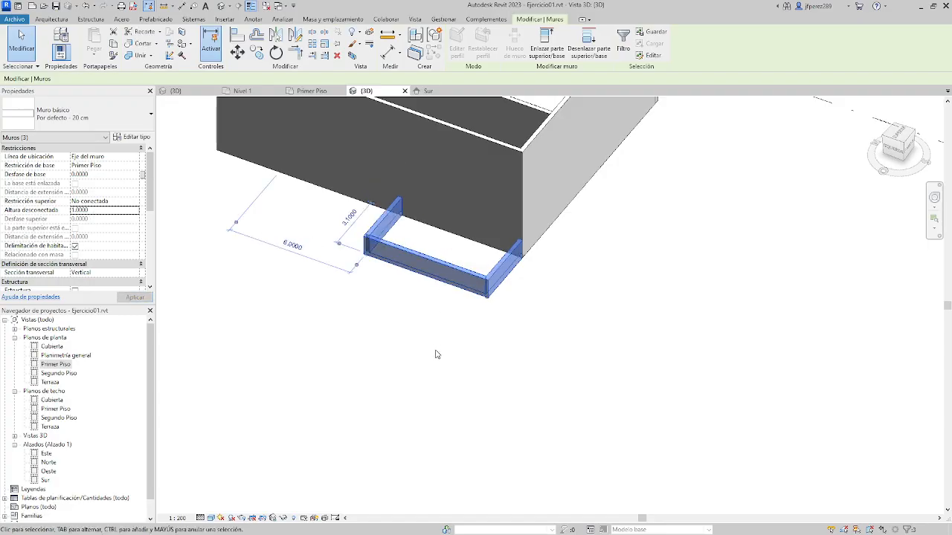
Set the base constraint of the three selected walls to Segundo Piso and inspect their position in the 3D view
shift+middle_drag(440, 349, 408, 295)
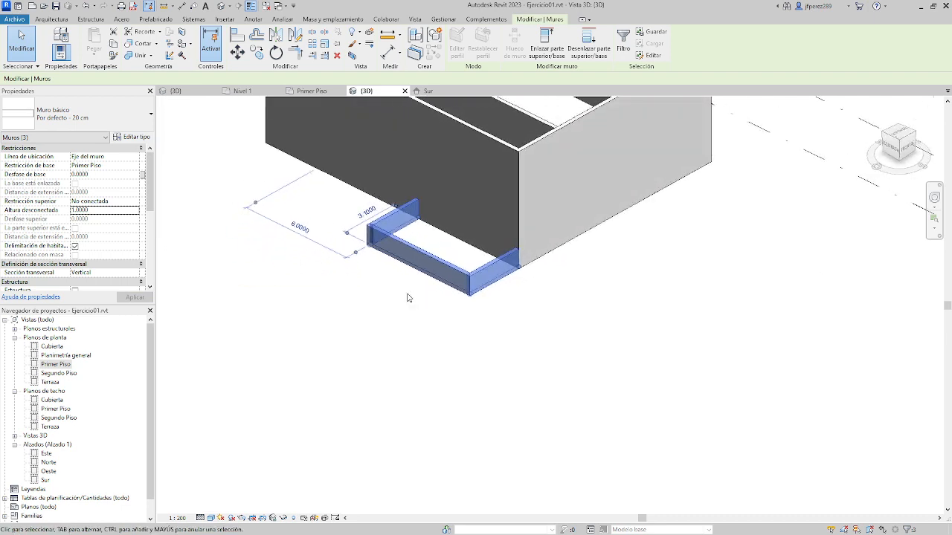
scroll(479, 203, up, 2)
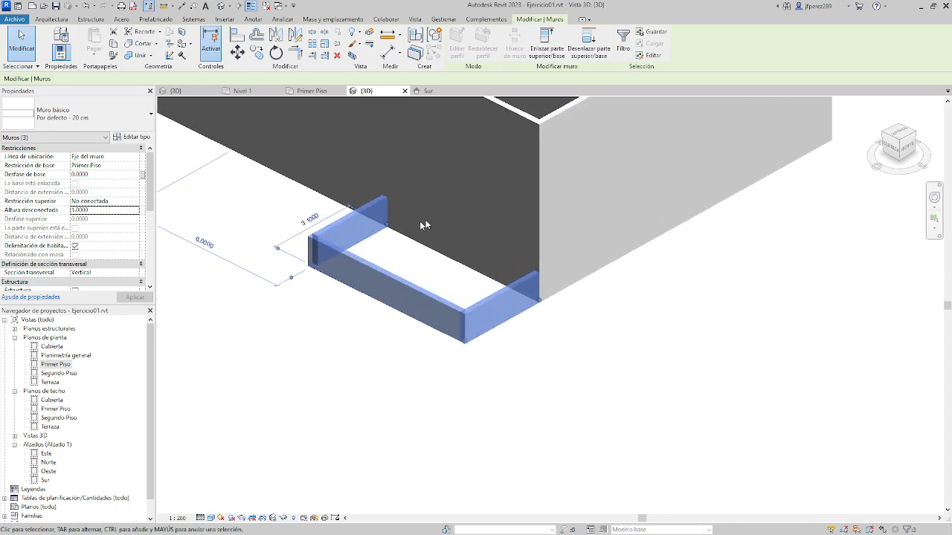
scroll(420, 225, up, 1)
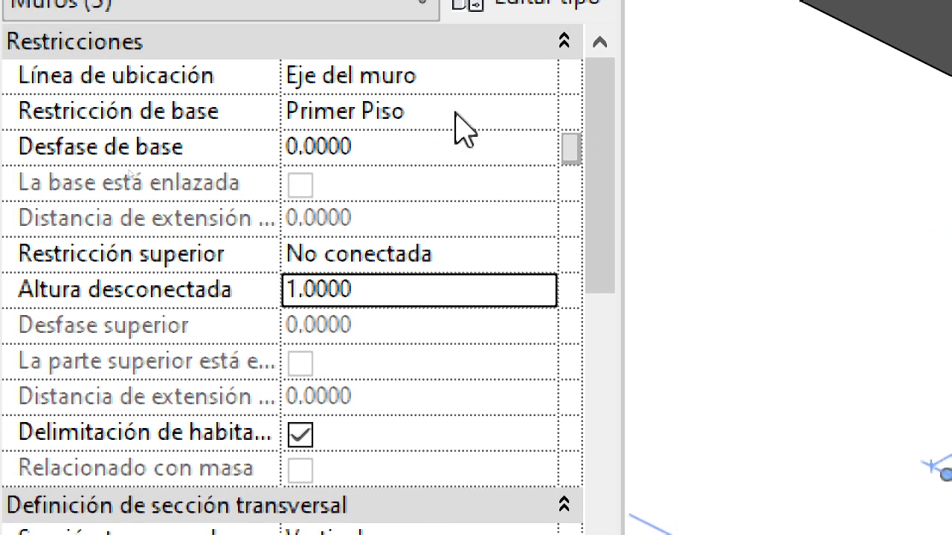
click(510, 112)
click(537, 118)
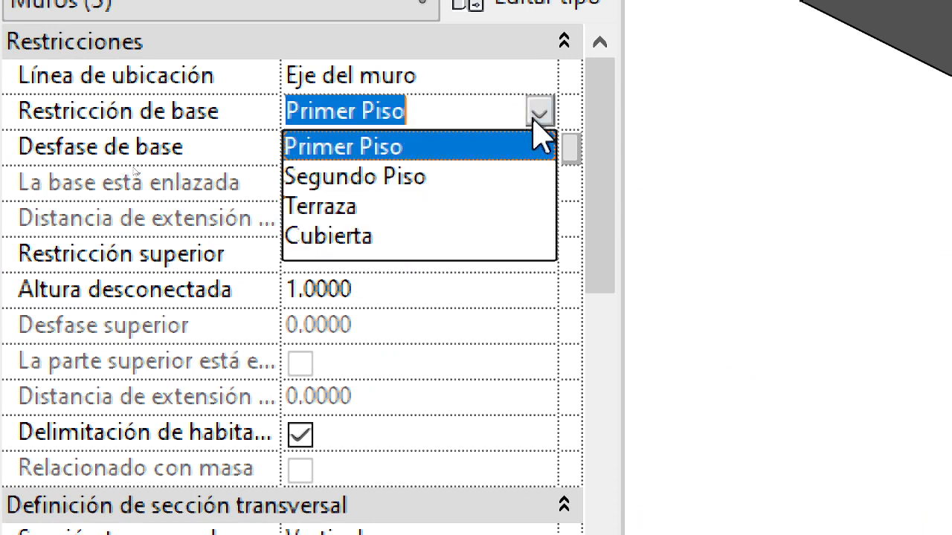
click(506, 113)
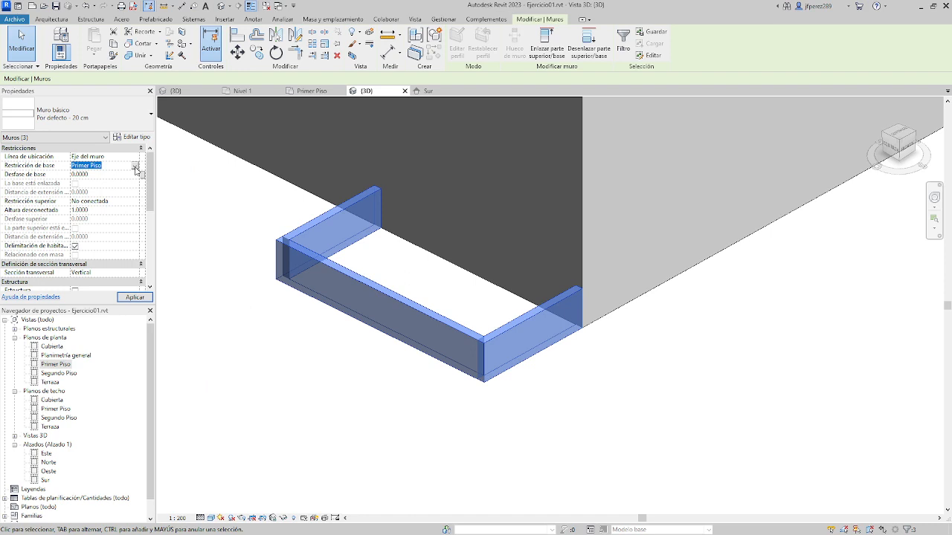
click(135, 166)
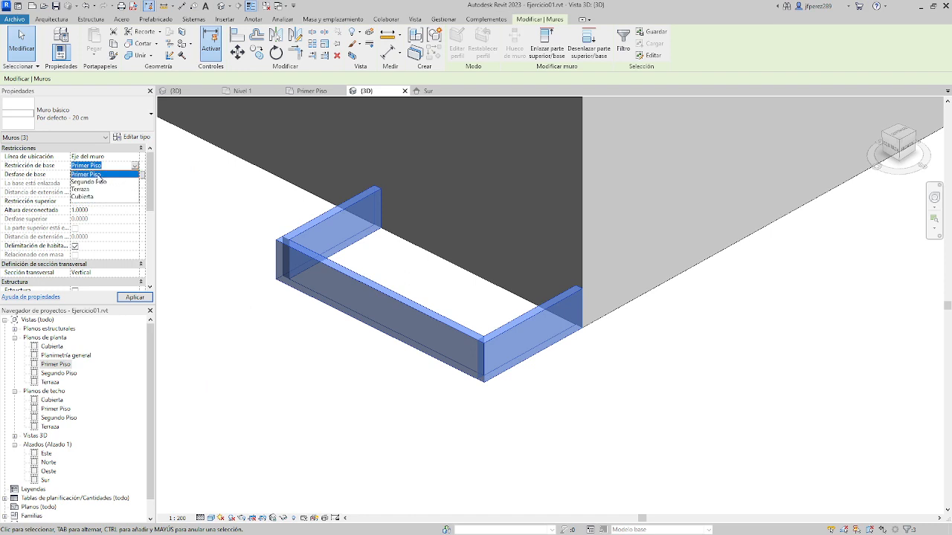
click(102, 183)
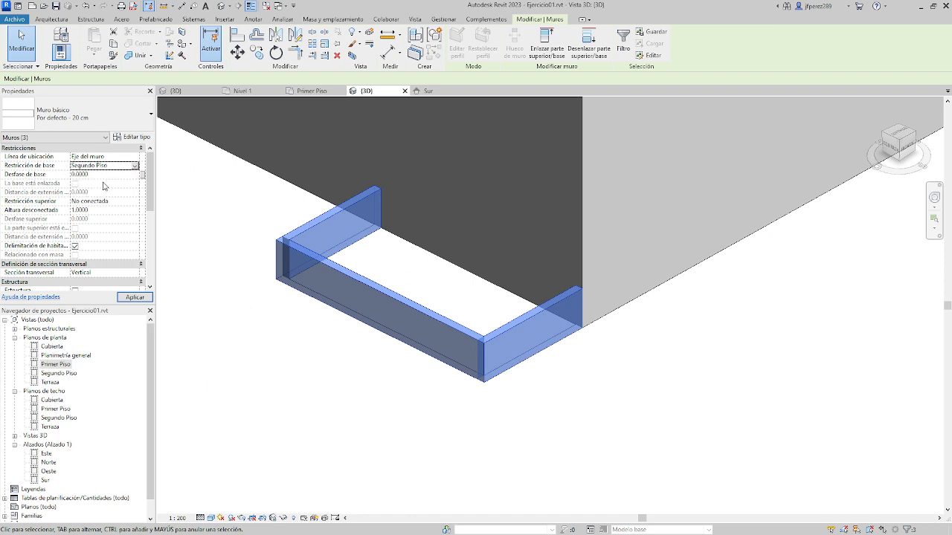
middle_drag(458, 287, 572, 416)
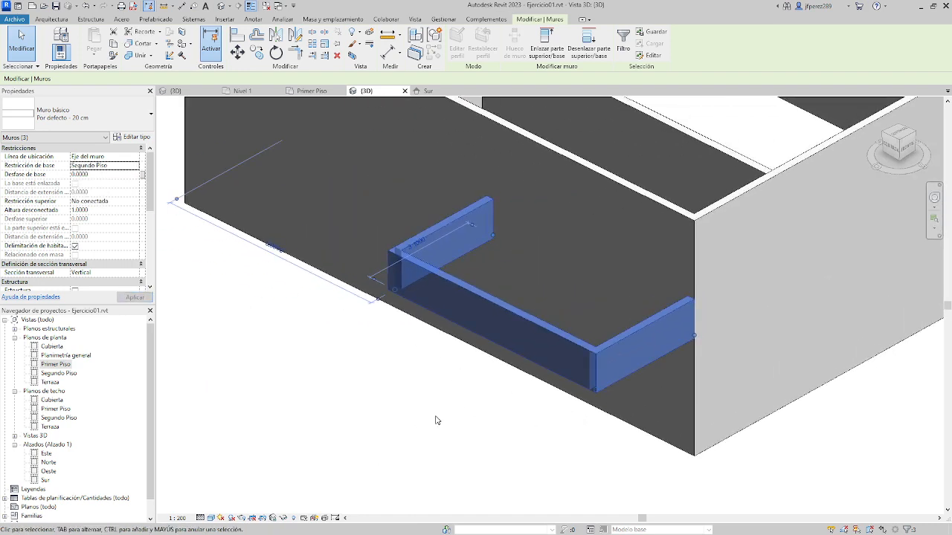
mouse_move(436, 419)
shift+middle_down()
mouse_move(445, 424)
mouse_move(540, 371)
mouse_move(396, 421)
mouse_move(400, 412)
mouse_move(475, 405)
mouse_move(427, 400)
mouse_move(438, 410)
shift+middle_up()
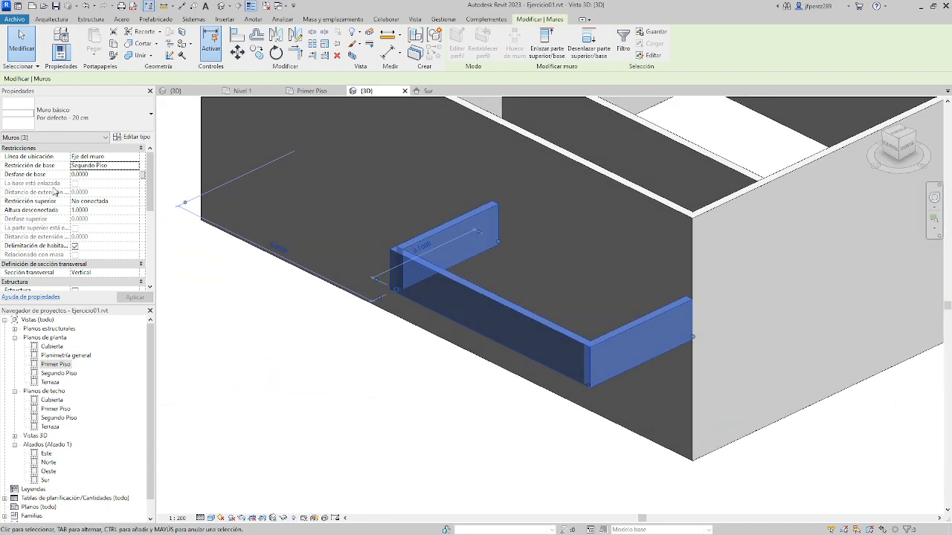
Return the three walls' base constraint to Primer Piso and set their base offset to 0.2 m, inspecting the gap underneath
click(137, 168)
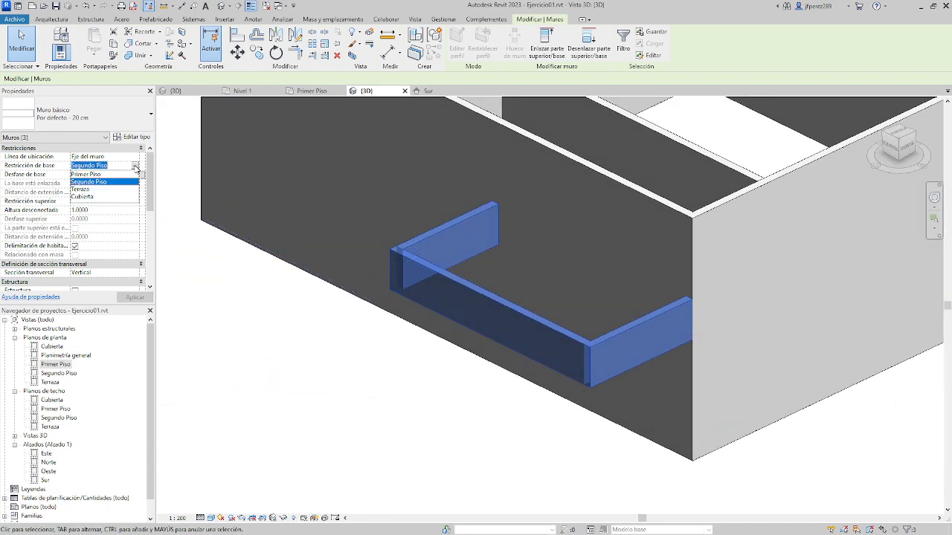
click(96, 174)
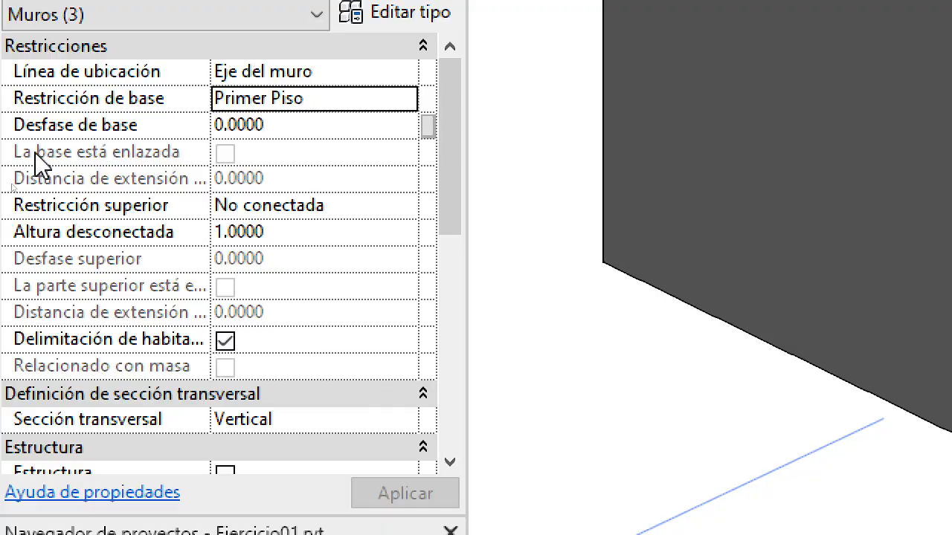
click(312, 125)
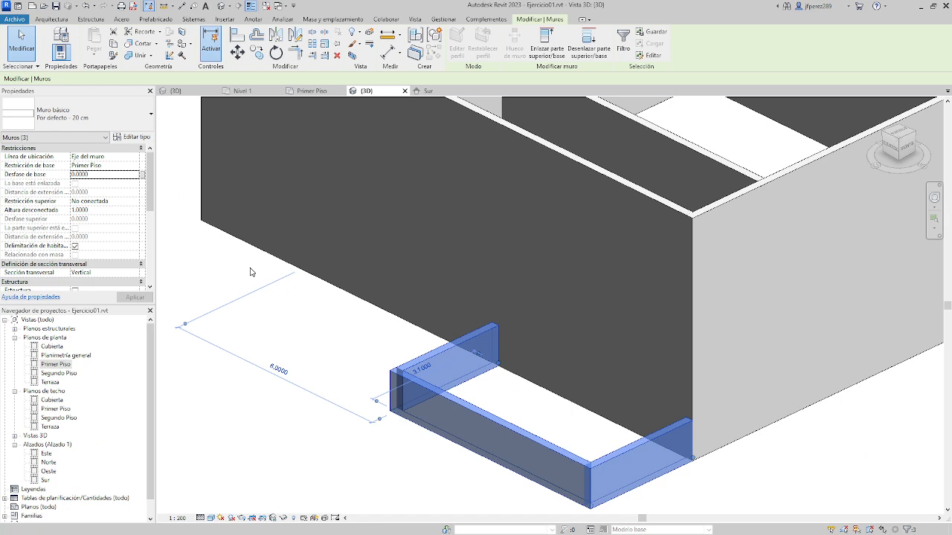
click(99, 174)
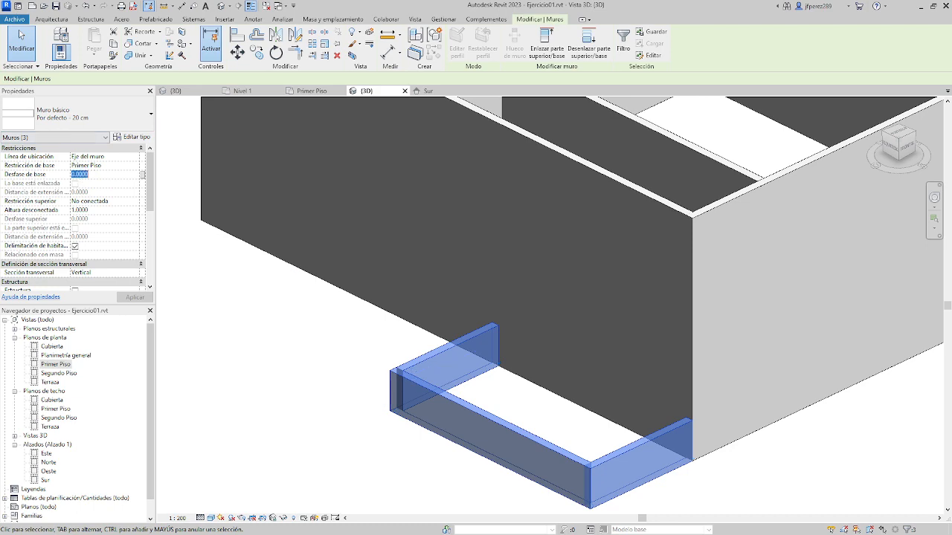
text(0.2)
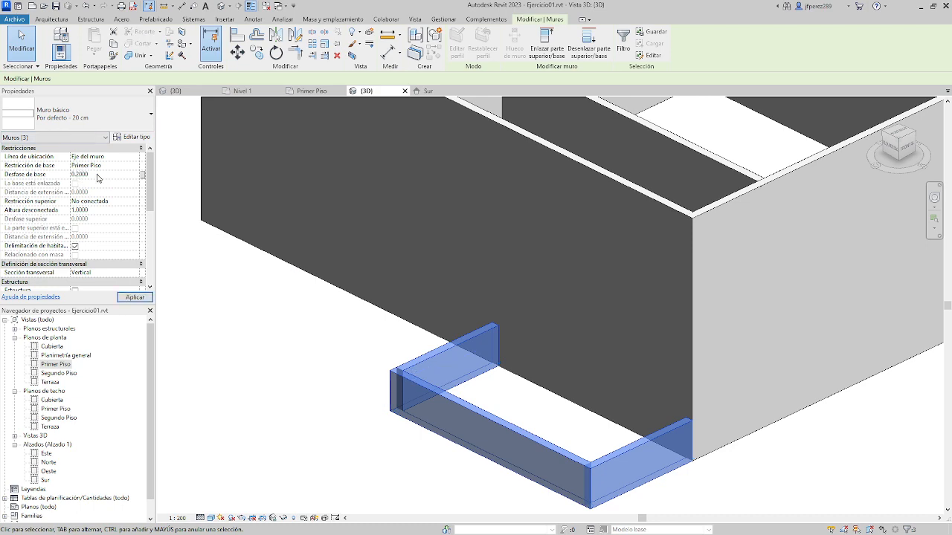
shift+middle_drag(659, 389, 691, 174)
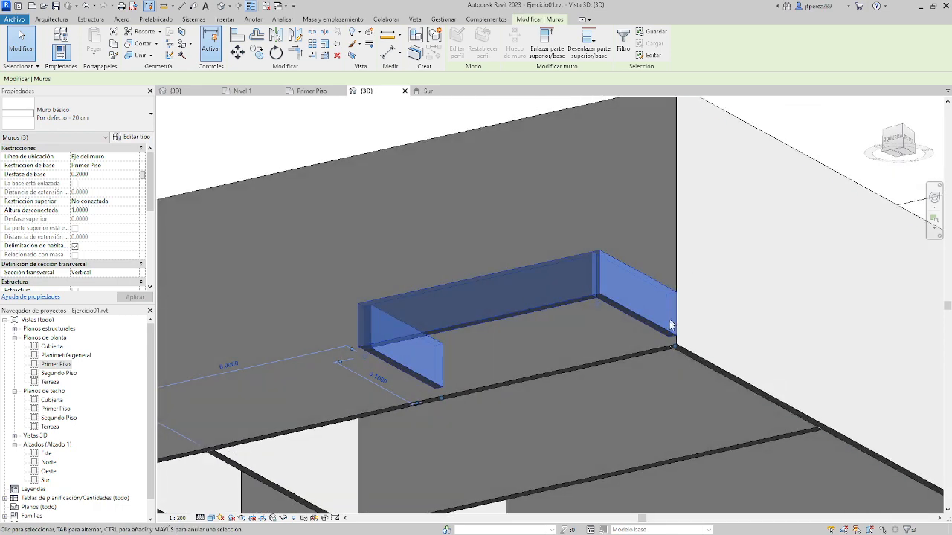
scroll(678, 363, up, 2)
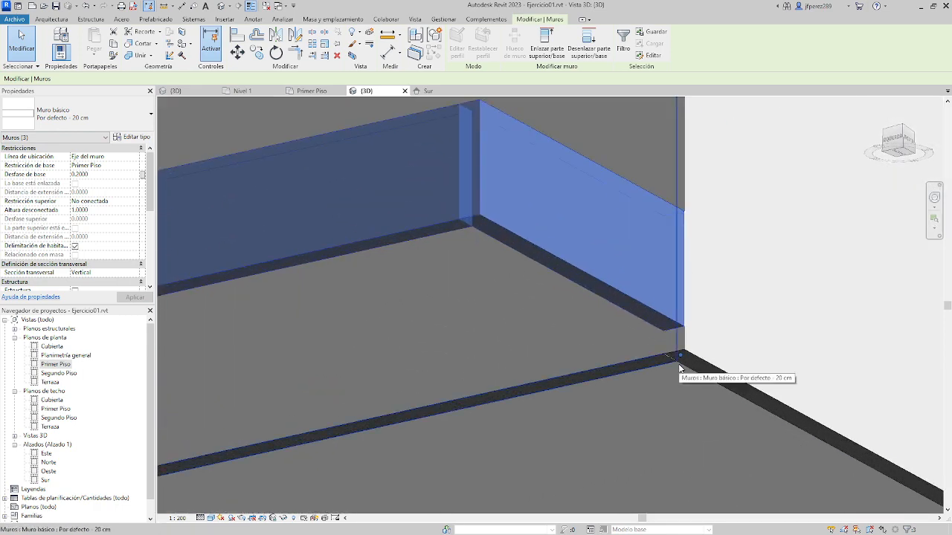
shift+middle_drag(724, 315, 711, 374)
scroll(712, 374, down, 3)
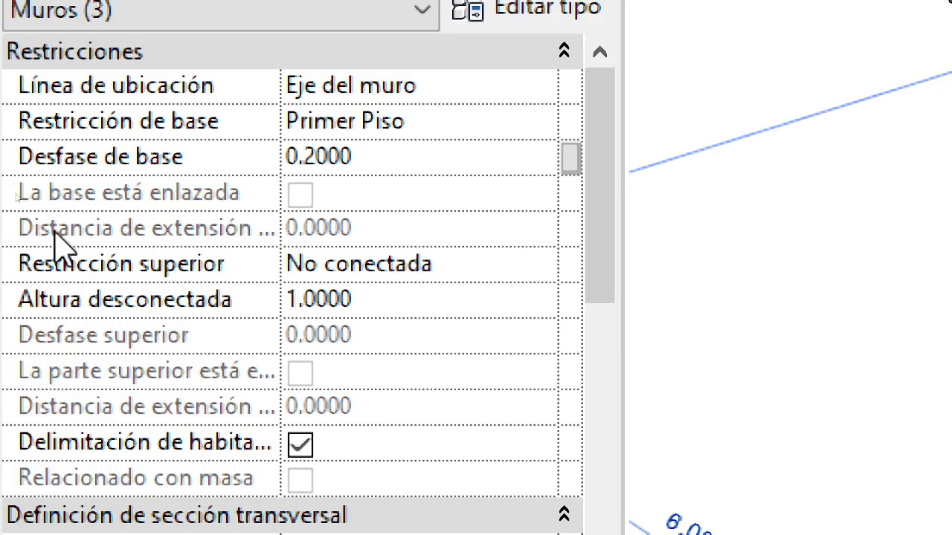
Set the top constraint of the three selected walls to Hasta nivel: Segundo Piso
click(473, 266)
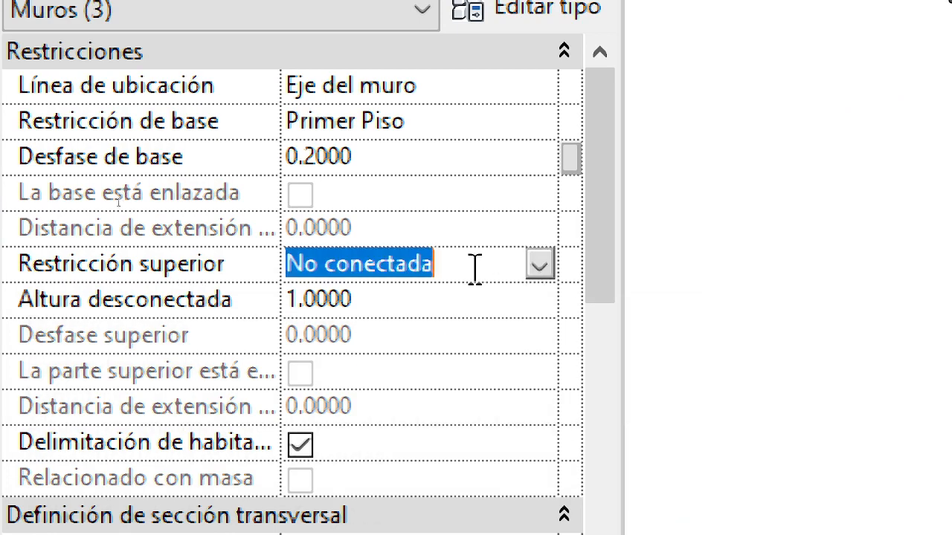
click(542, 264)
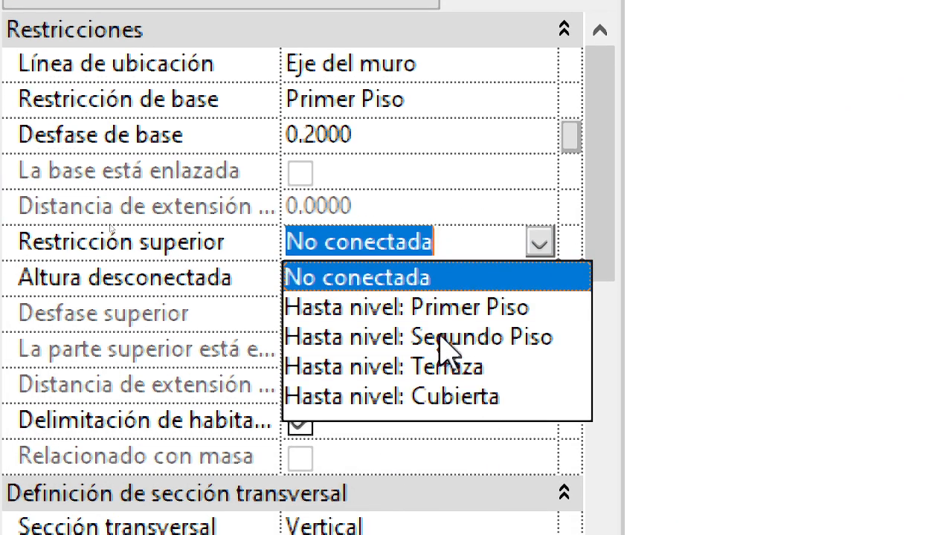
click(445, 340)
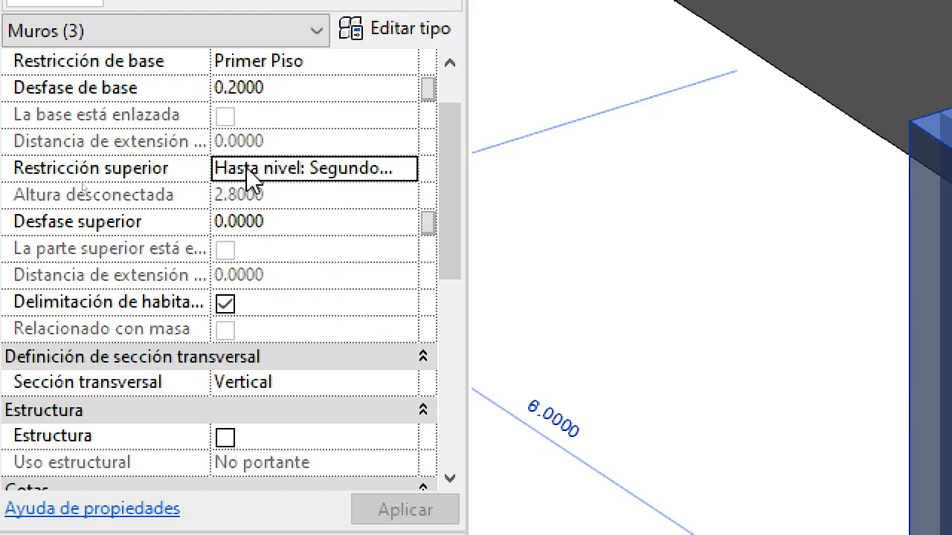
Set the top offset of the three selected annex walls to 0.5 m and inspect their height in the 3D view
click(275, 220)
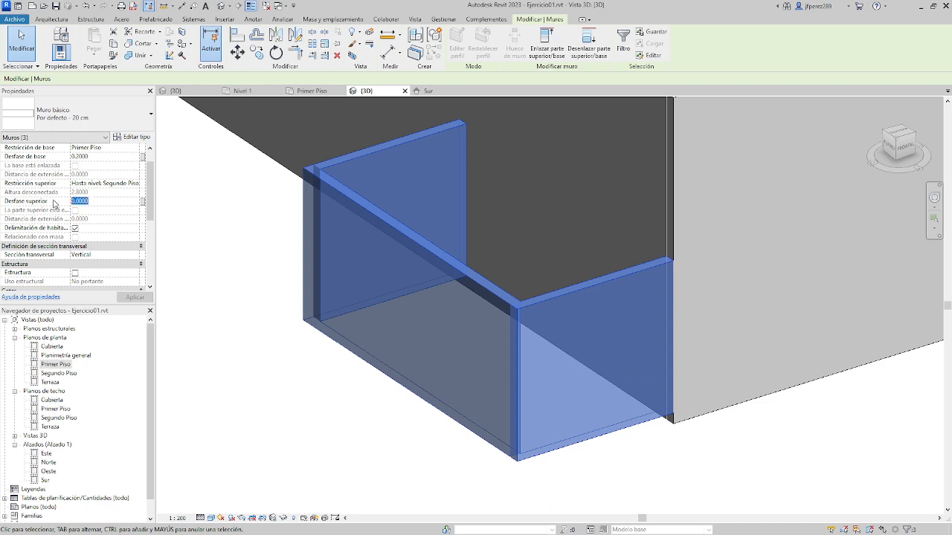
text(0.5)
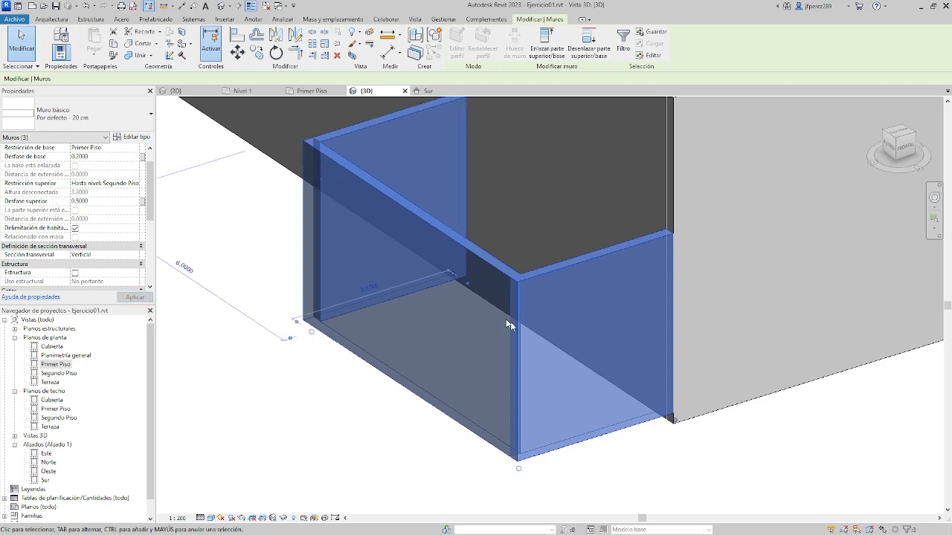
shift+middle_drag(560, 365, 521, 294)
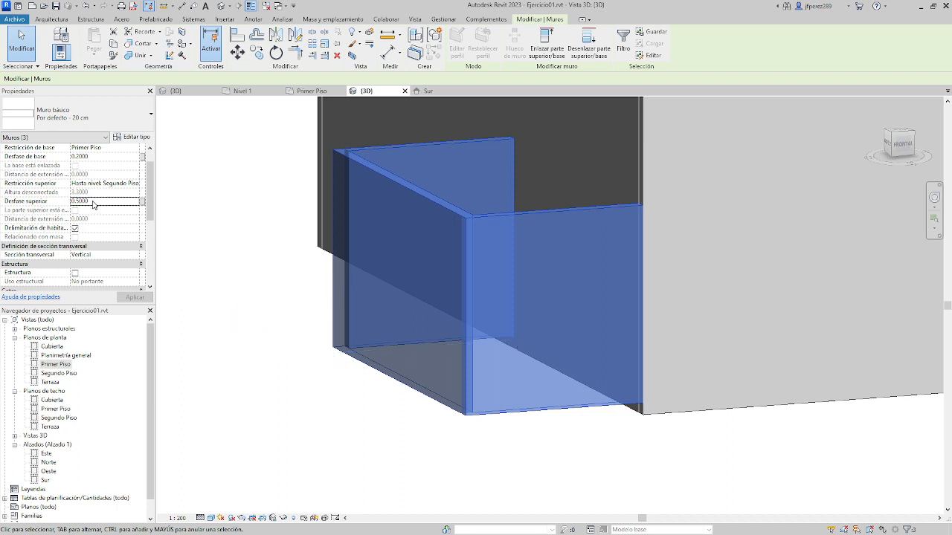
Set the top offset of the three selected annex walls to -0.5 m, inspect the lowered walls in 3D, and deselect them
click(81, 201)
text(0.5)
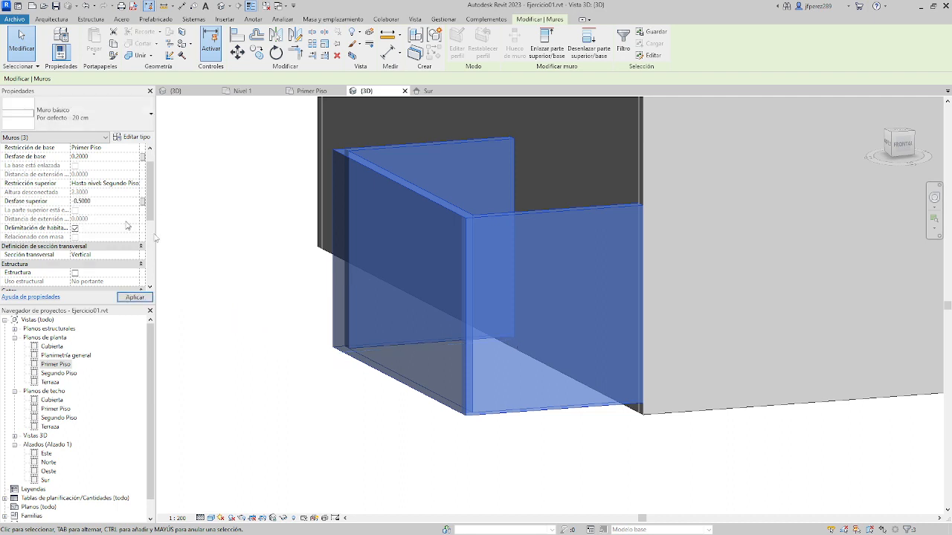
key(Return)
shift+middle_drag(524, 311, 270, 256)
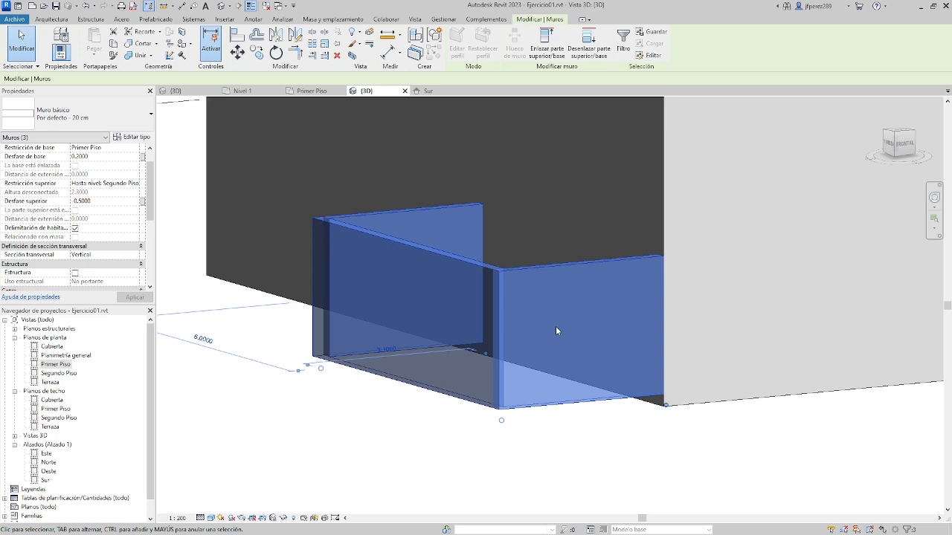
key(Escape)
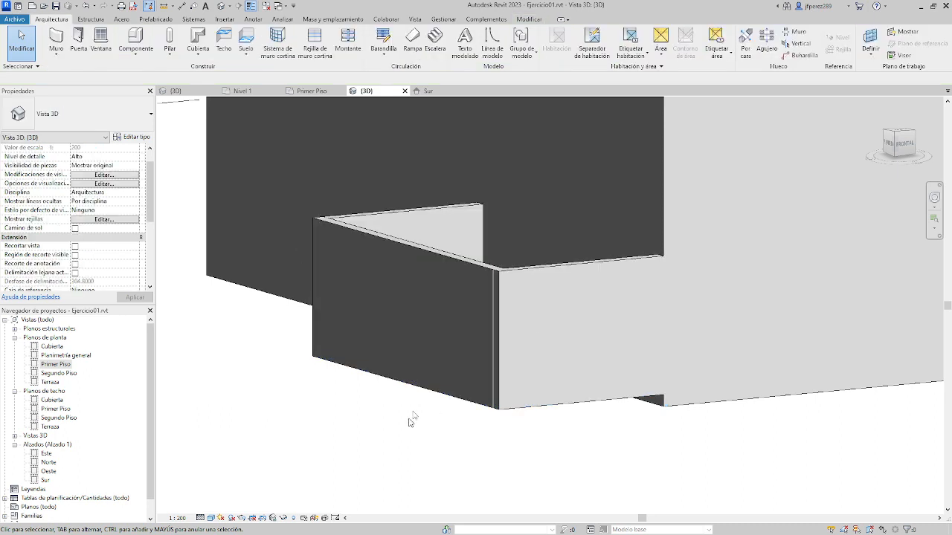
Open the profile of the annex wall on grid 6 for editing and try to raise the end of its top edge at the main wall
click(544, 266)
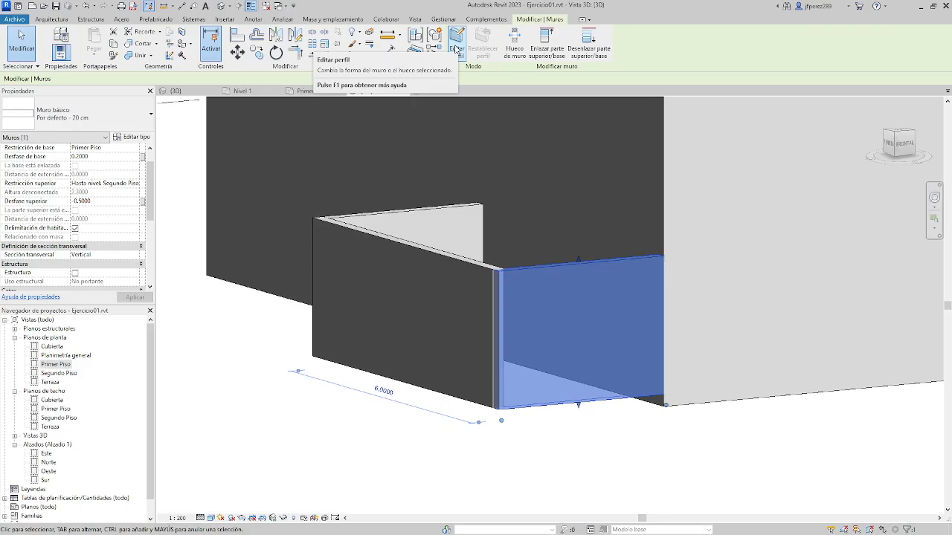
click(487, 141)
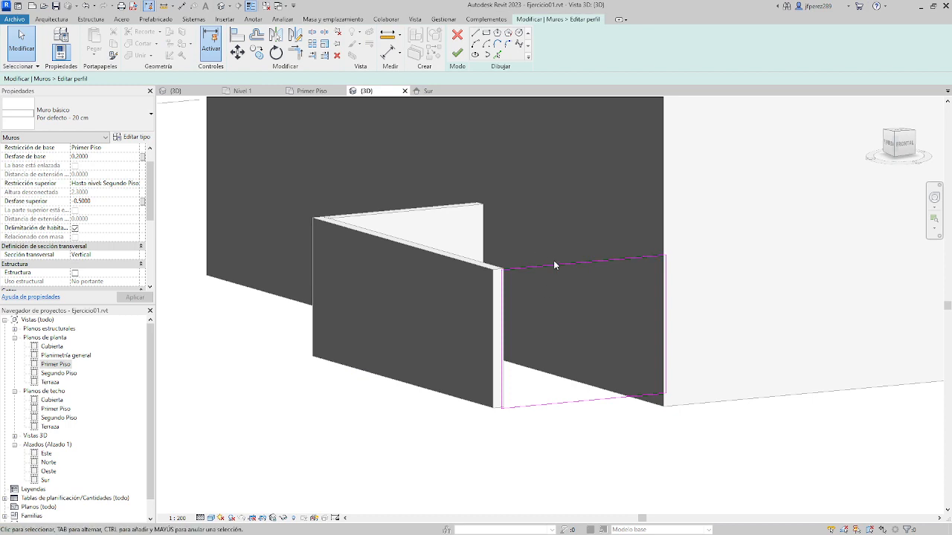
click(556, 263)
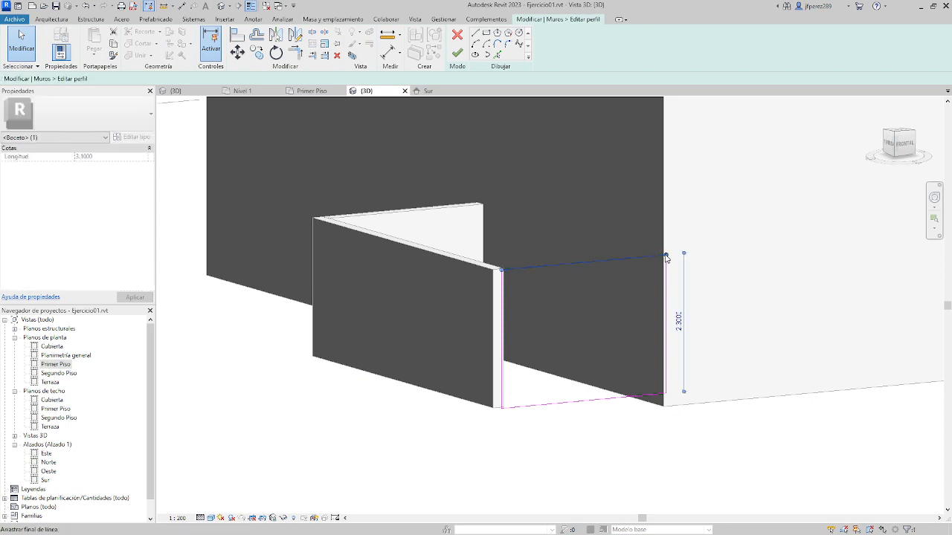
drag(665, 257, 666, 176)
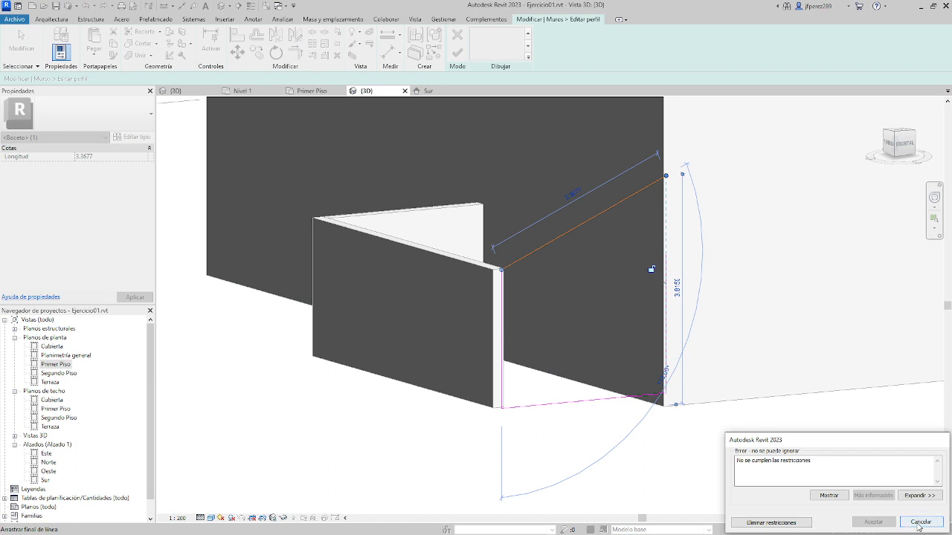
click(920, 522)
Stretch the profile's vertical edge beside the main wall up to about 3.3 m and try to join the top edge to its end
click(665, 257)
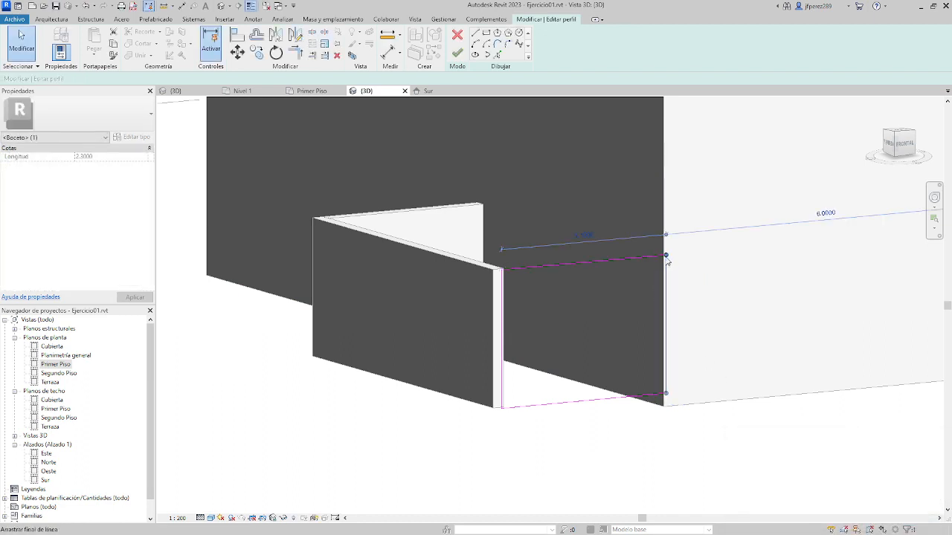
drag(665, 257, 664, 195)
click(659, 261)
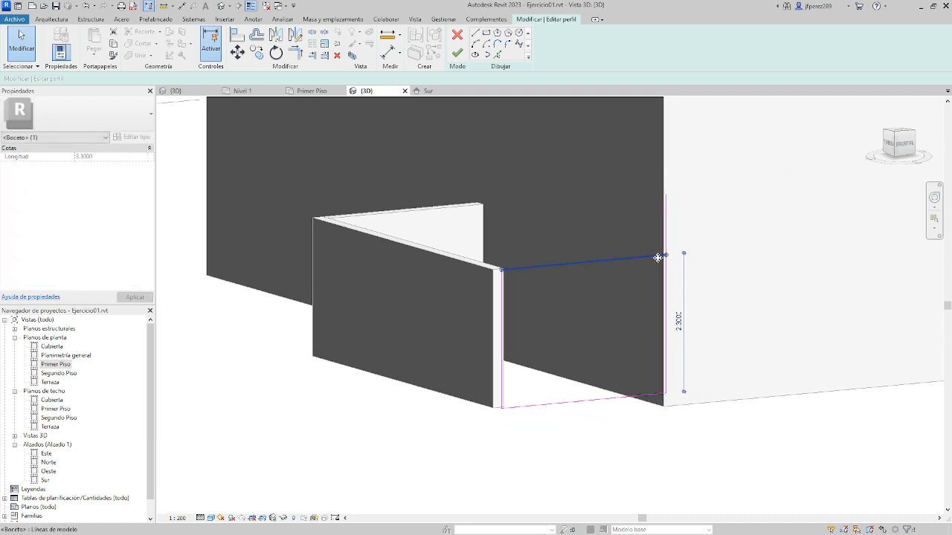
drag(667, 258, 666, 195)
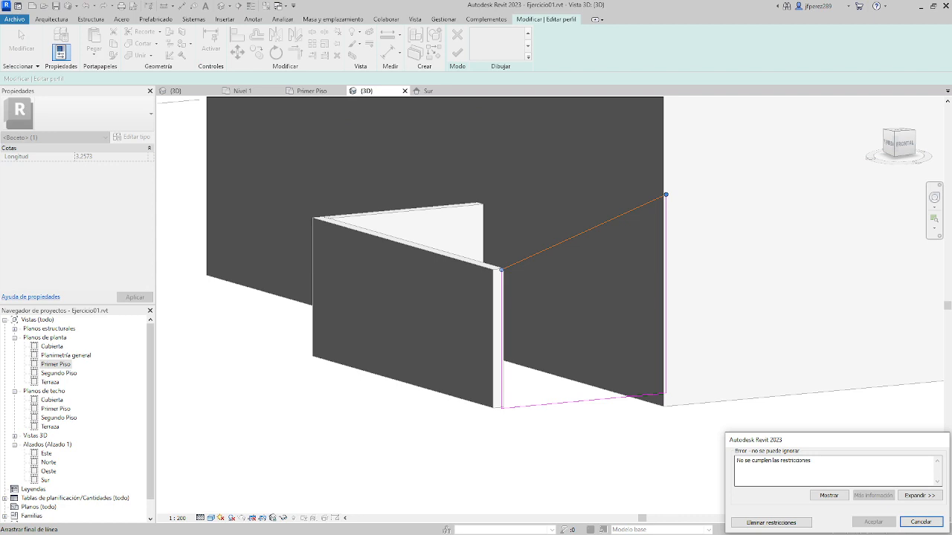
click(920, 522)
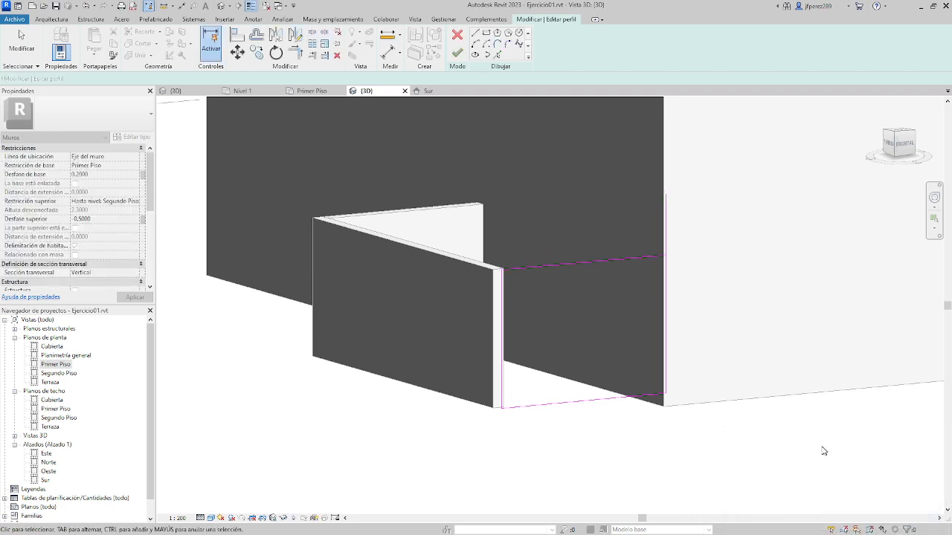
Set the wall's top constraint to No conectada and retry raising the profile's top edge to the stretched vertical edge
click(117, 201)
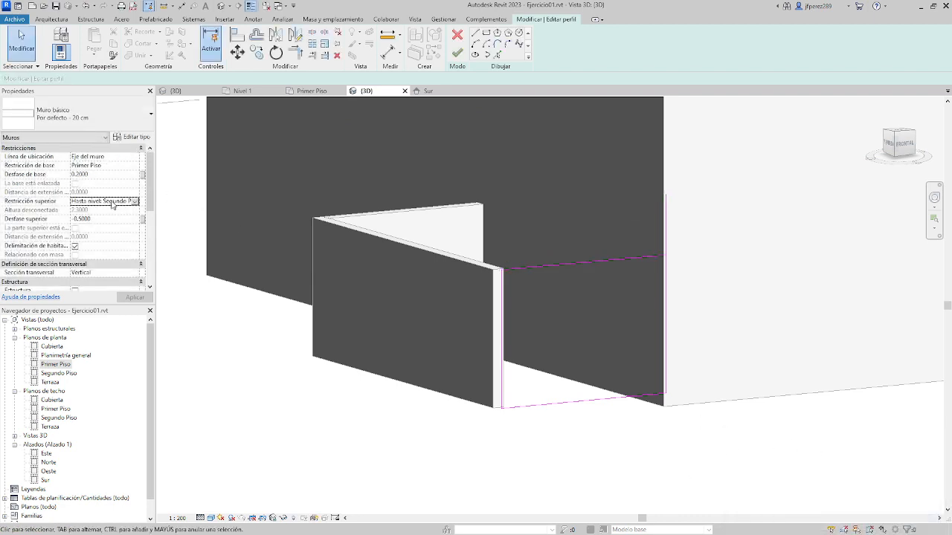
click(135, 202)
click(111, 212)
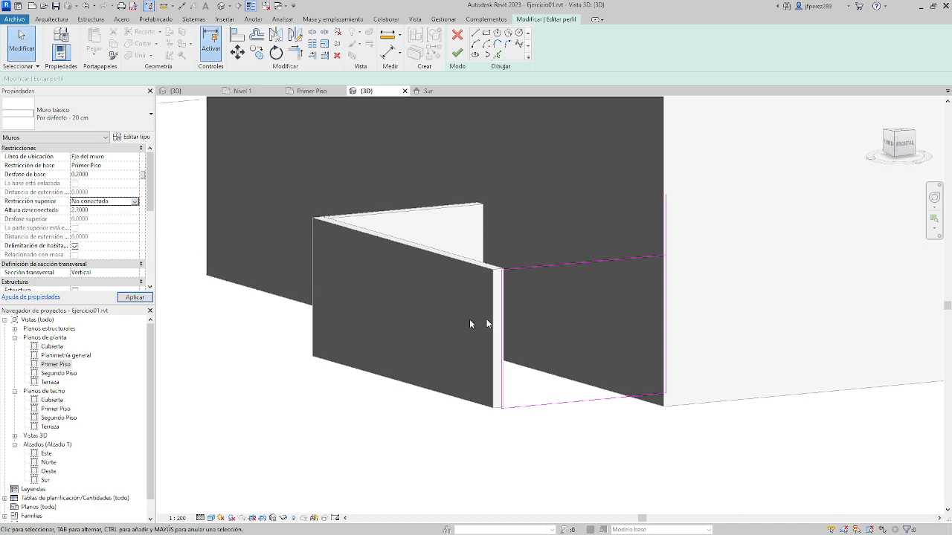
click(660, 260)
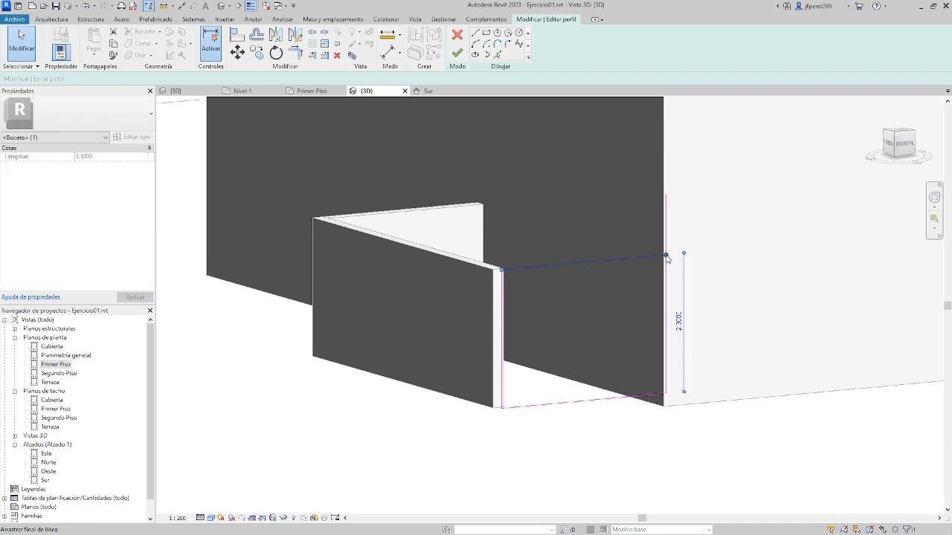
drag(664, 256, 666, 196)
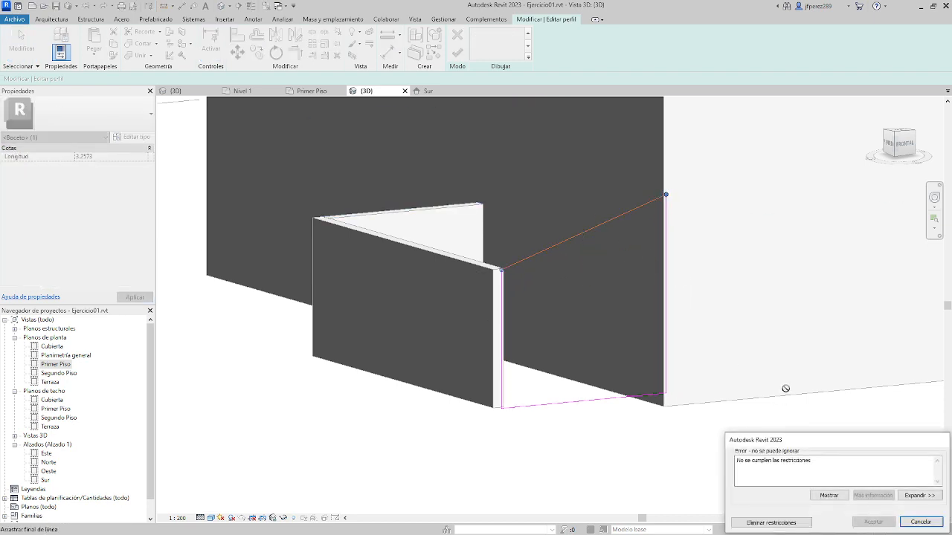
click(920, 522)
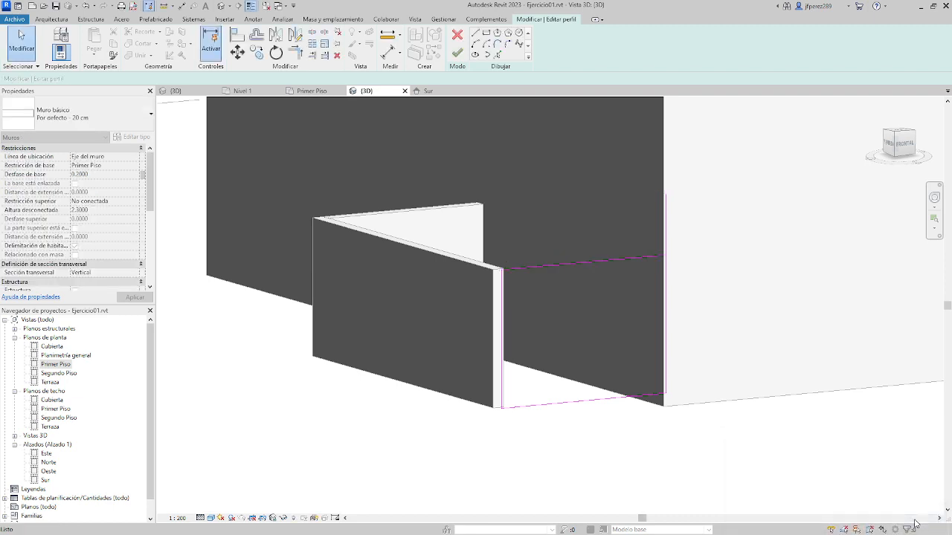
Check the profile's top and vertical edges, discard the profile edits, and deselect the wall
click(608, 260)
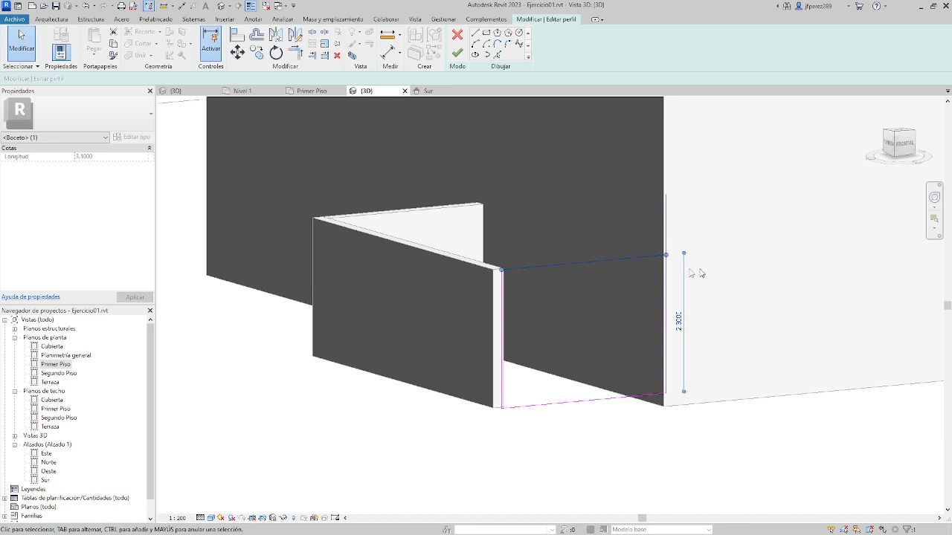
click(666, 280)
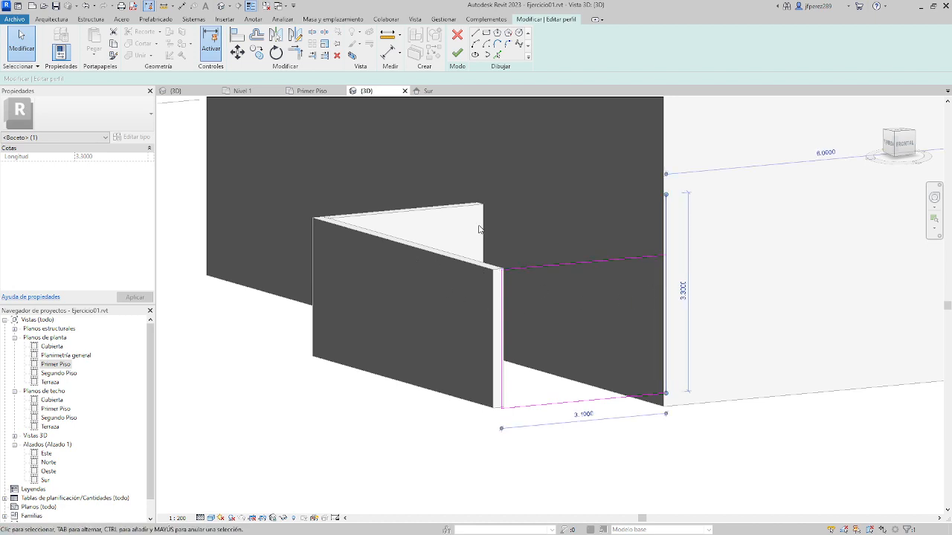
click(643, 257)
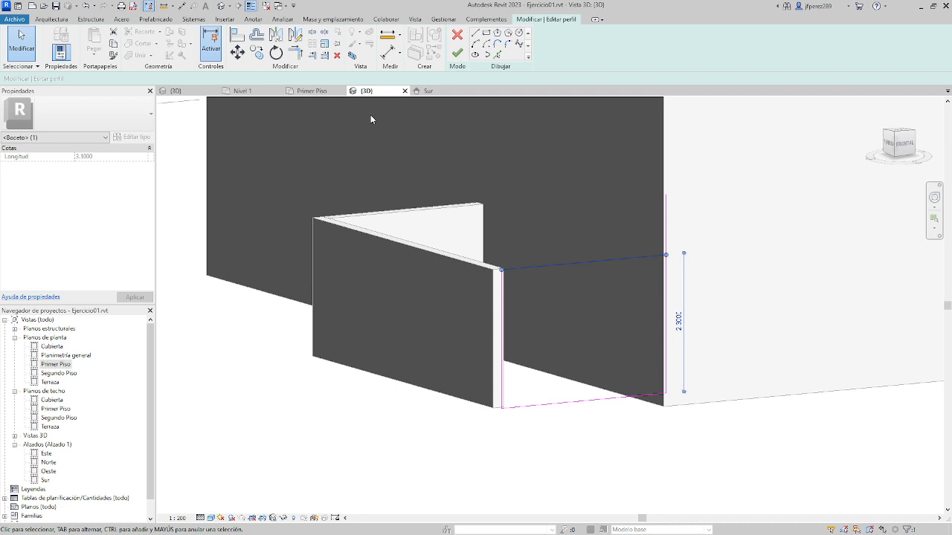
click(459, 43)
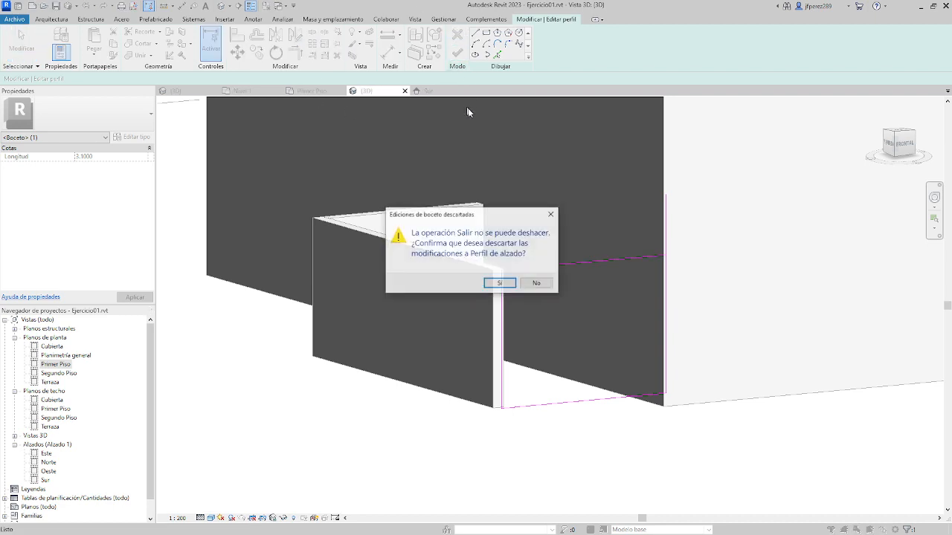
click(506, 280)
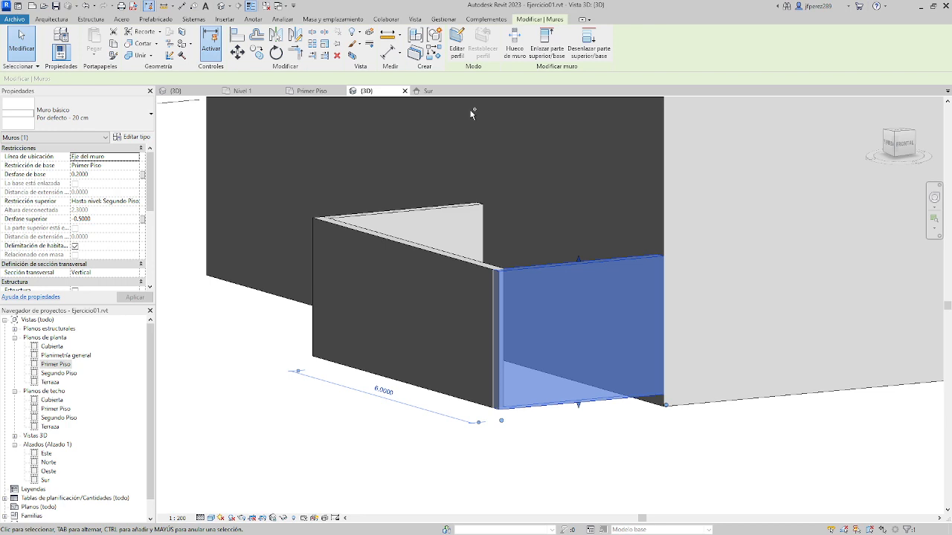
click(704, 448)
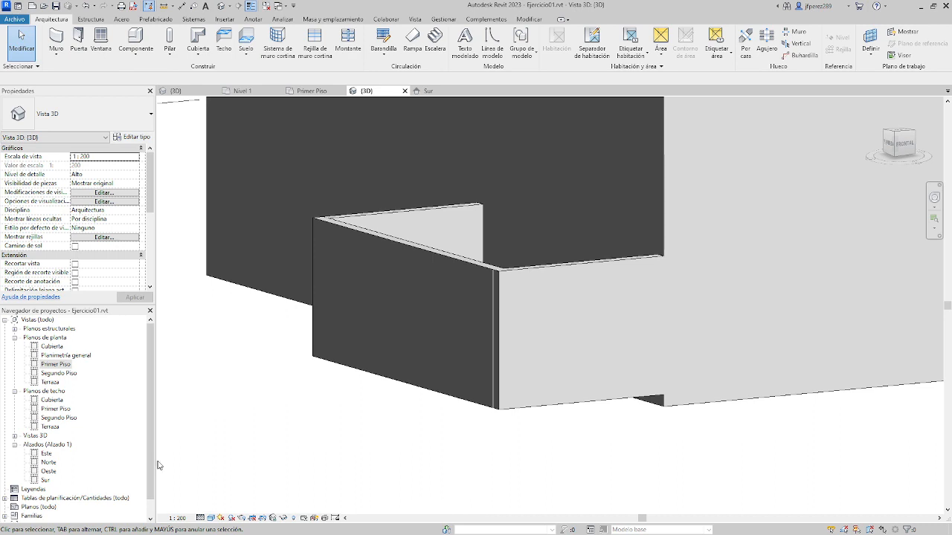
Open the Primer Piso floor plan and delete the annex's horizontal wall along grid 4
click(50, 382)
double_click(56, 364)
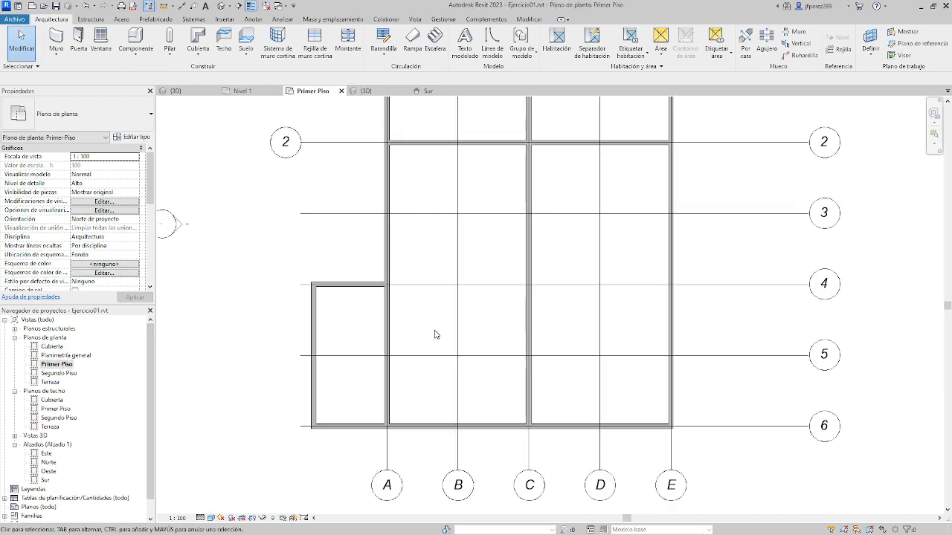
scroll(420, 369, up, 3)
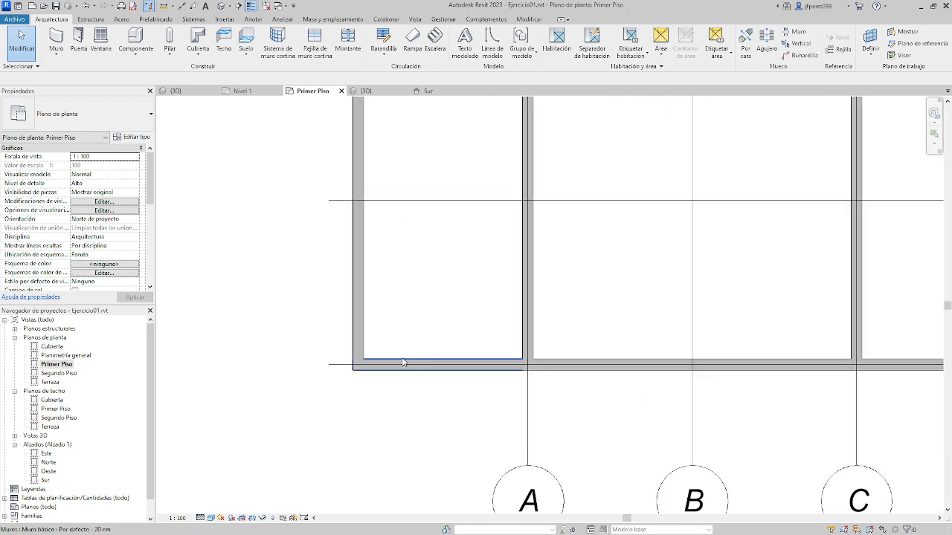
scroll(431, 312, down, 3)
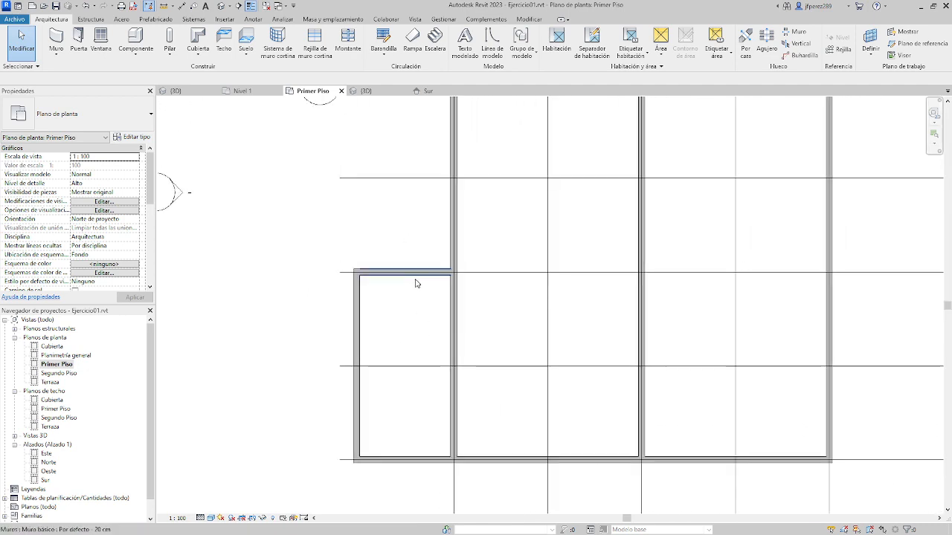
click(416, 273)
key(Delete)
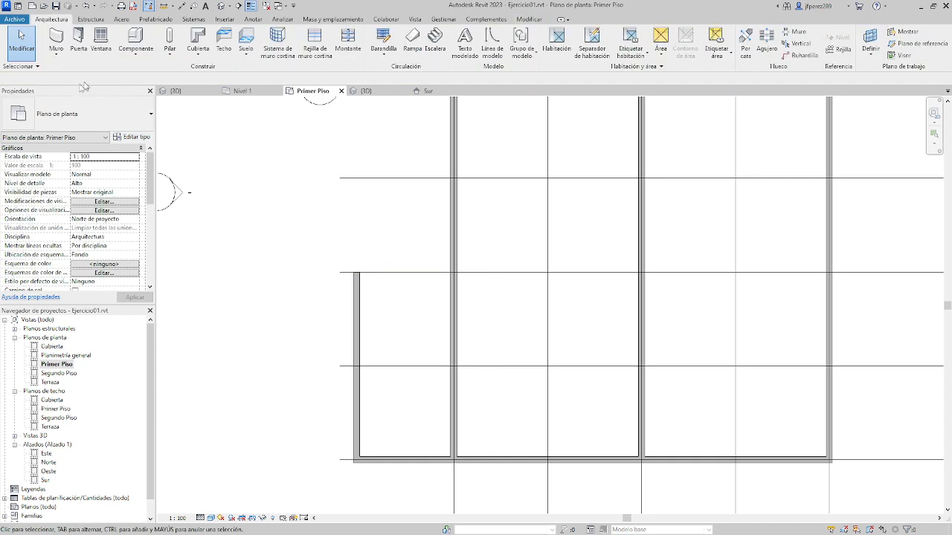
Draw a diagonal wall about 4.3 m long from the annex's outer wall end on grid 4 to the intersection of grids A and 3
click(56, 41)
click(357, 271)
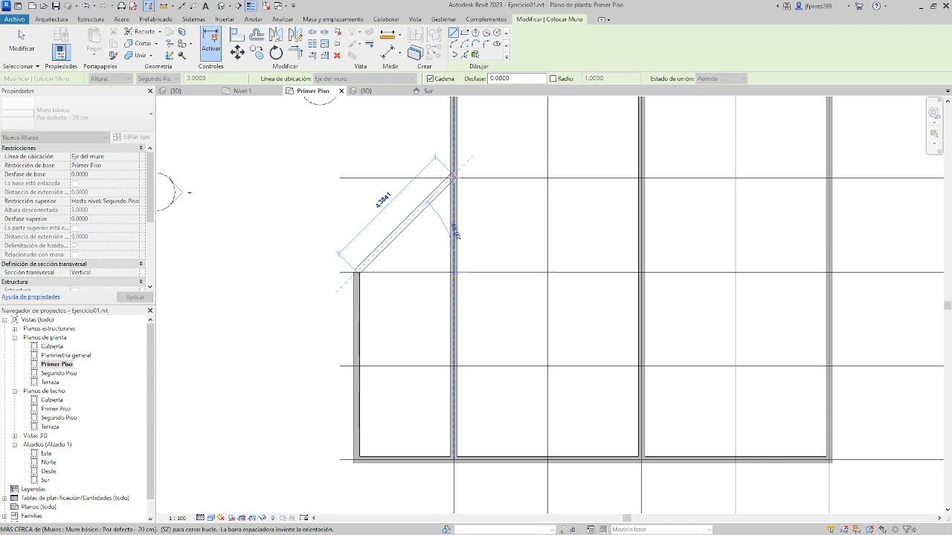
scroll(454, 177, up, 3)
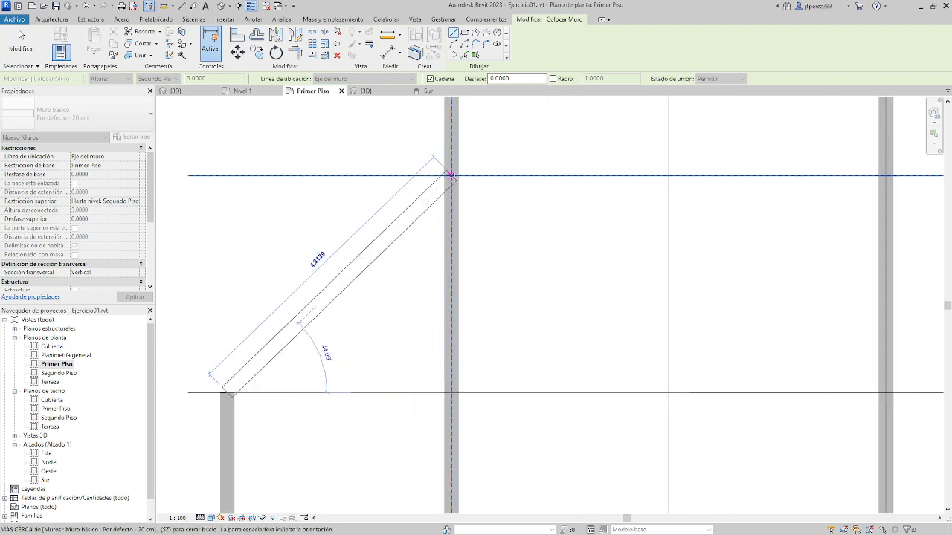
click(453, 172)
scroll(491, 255, down, 2)
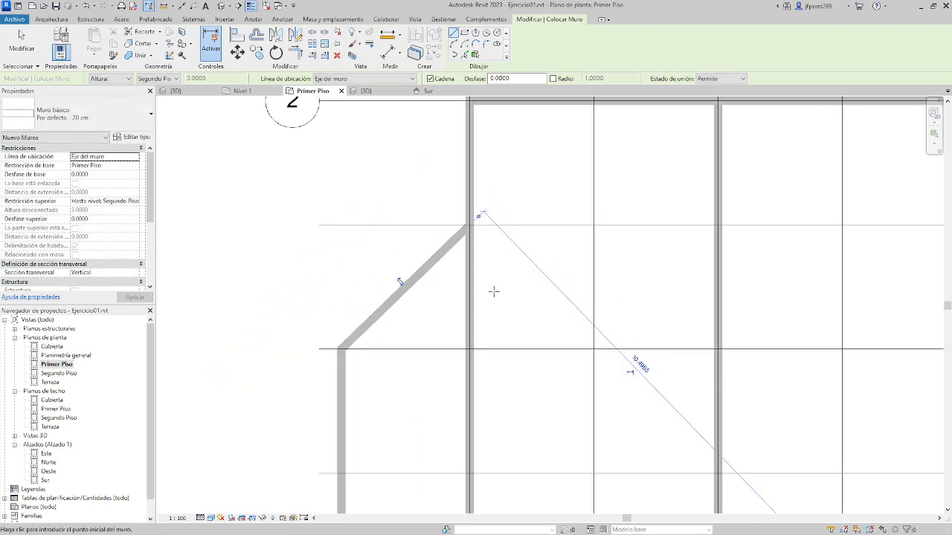
scroll(416, 301, up, 2)
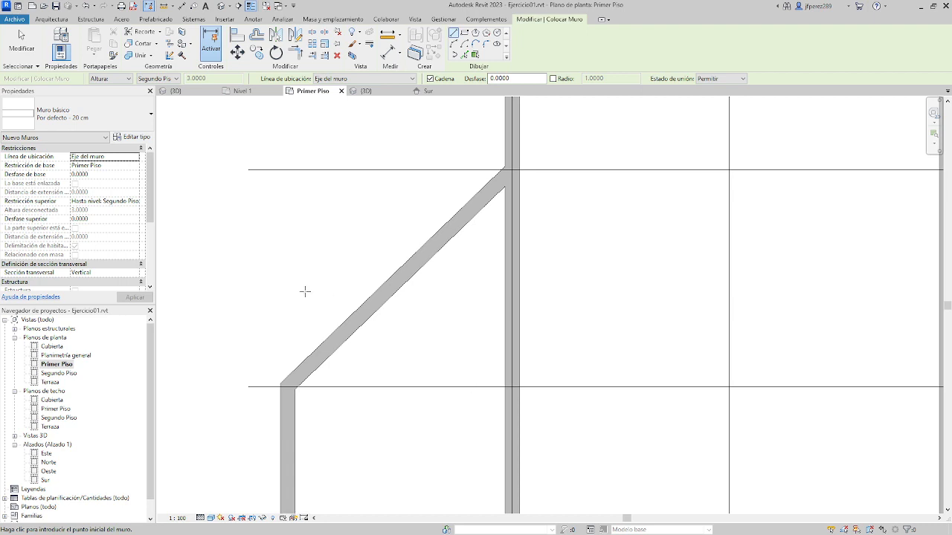
Place an angular dimension between the diagonal wall and the annex's outer vertical wall, on the inner side of the corner
scroll(305, 291, down, 1)
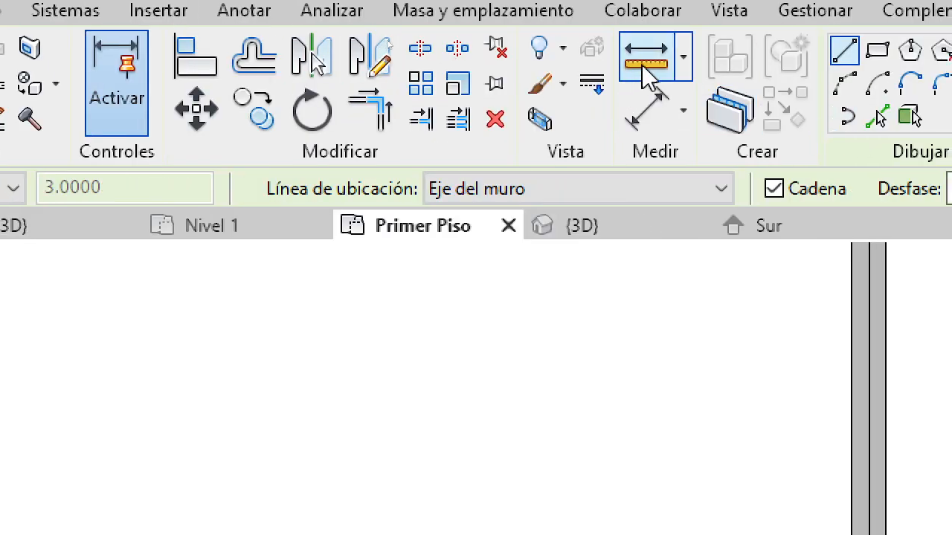
click(688, 112)
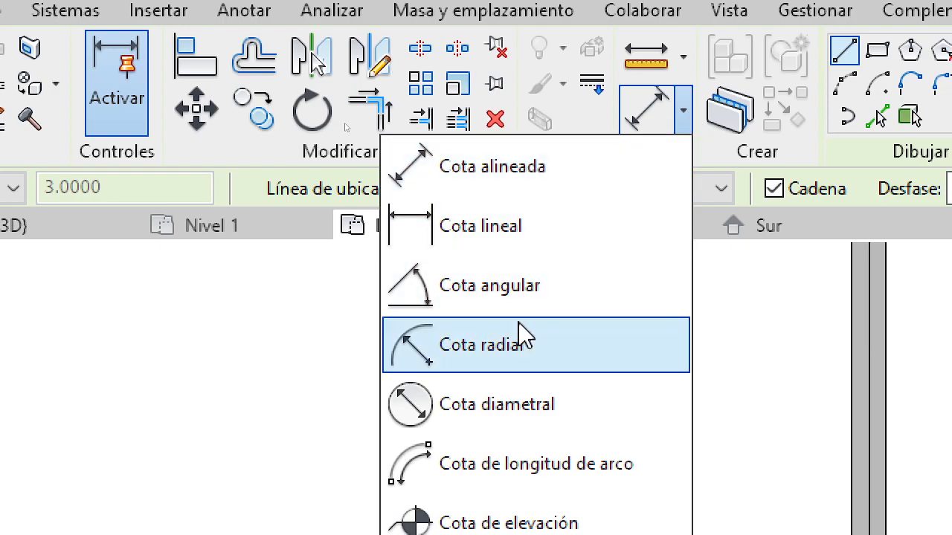
click(520, 291)
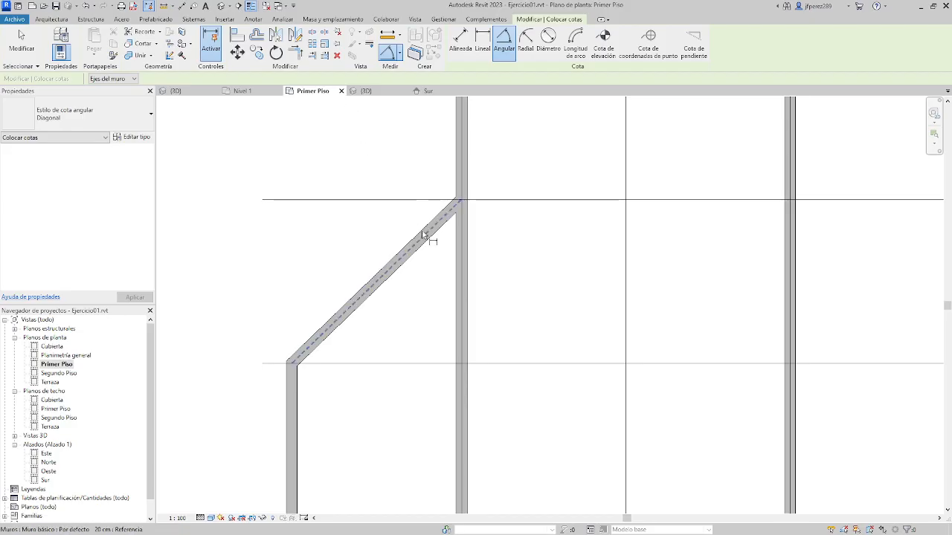
click(392, 269)
middle_drag(408, 316, 431, 203)
click(316, 289)
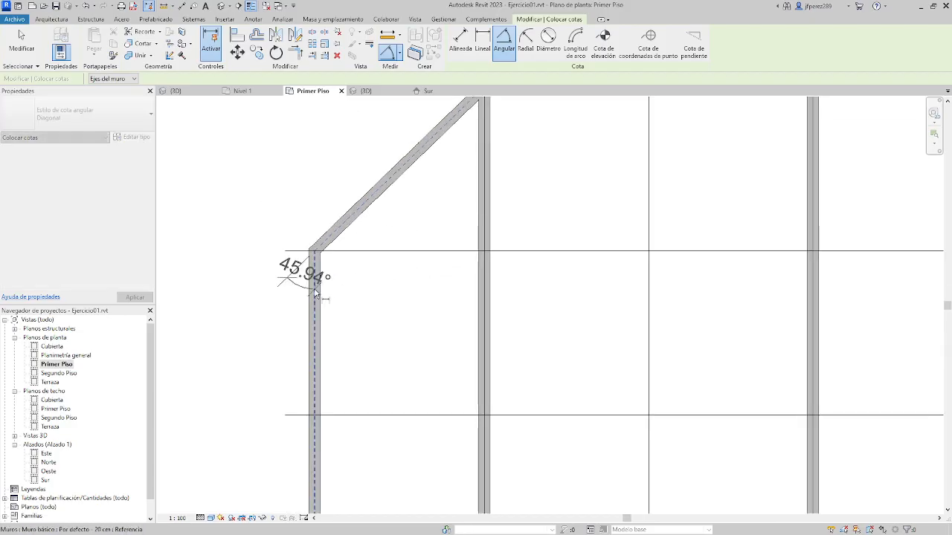
click(380, 315)
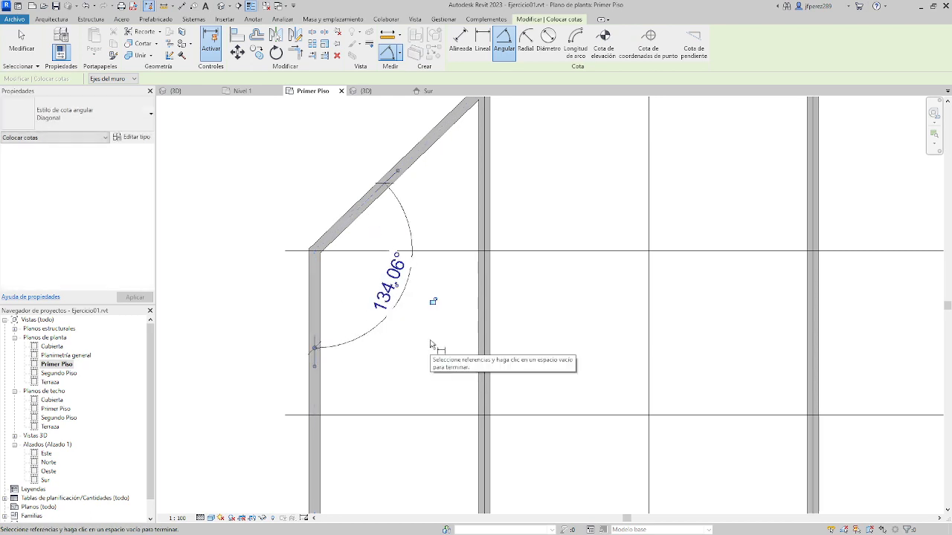
key(Escape)
key(Escape)
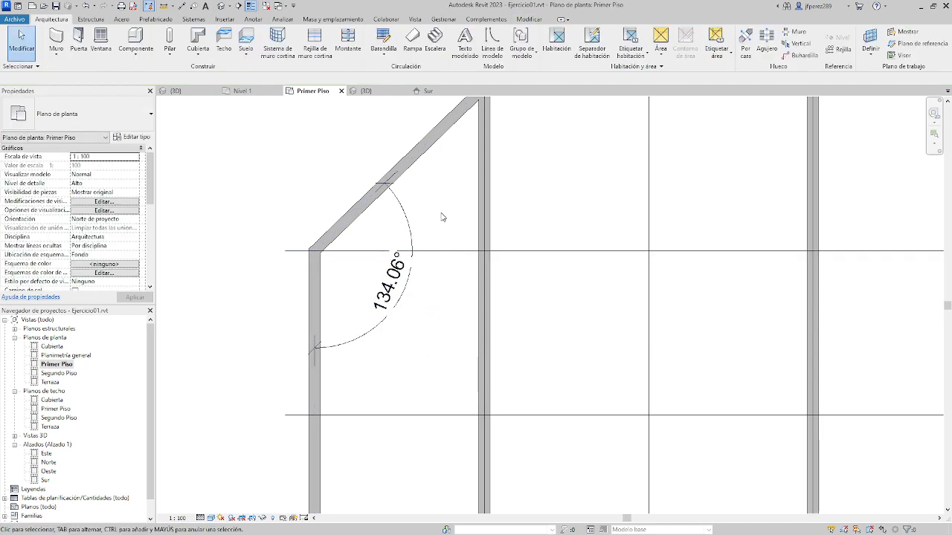
Set the angle between the diagonal wall and the annex's outer wall to 120° and deselect the wall
middle_drag(441, 216, 451, 251)
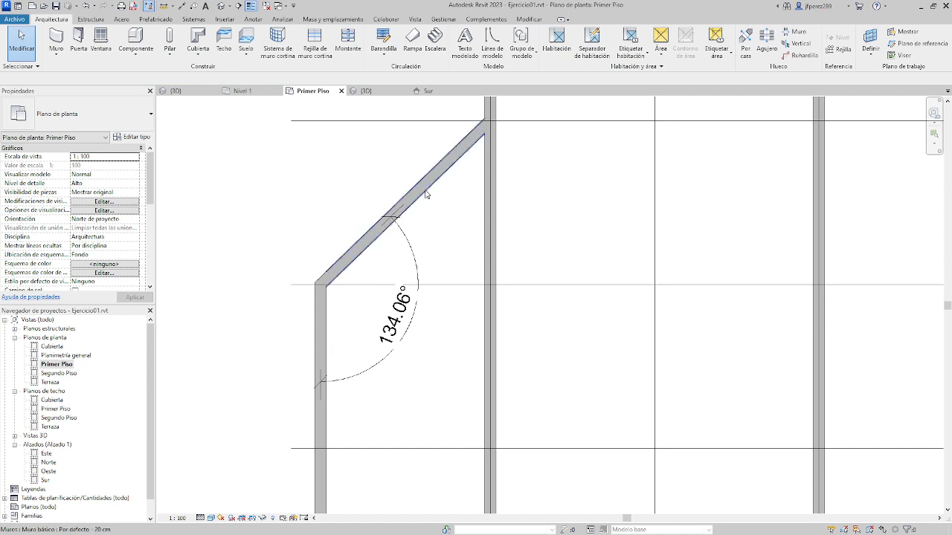
click(426, 189)
click(398, 328)
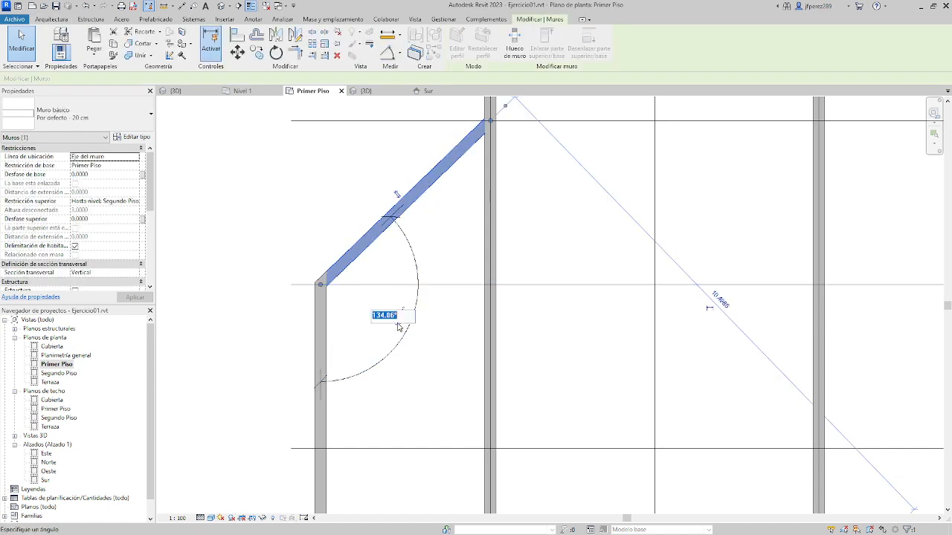
text(120)
key(Return)
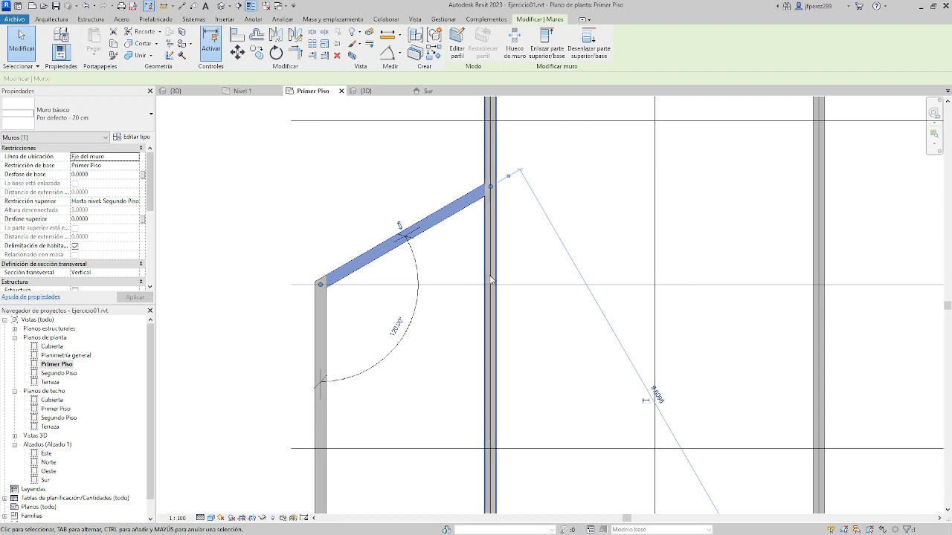
click(51, 19)
click(63, 35)
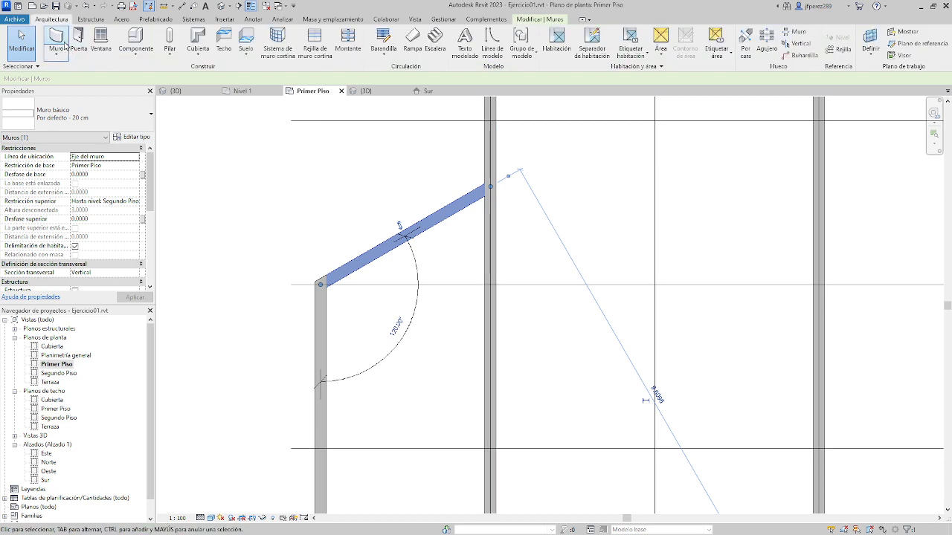
key(Escape)
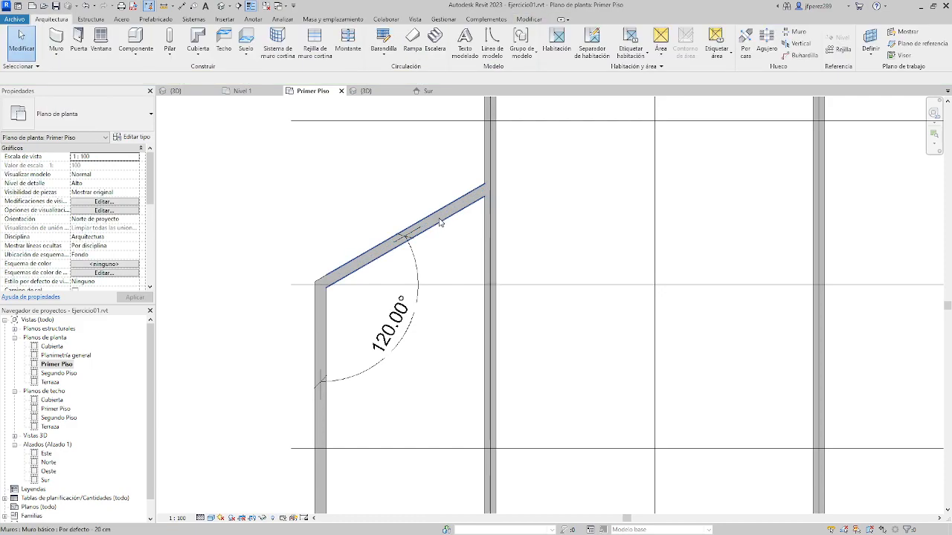
Select the diagonal wall and review the available dimension types
click(439, 220)
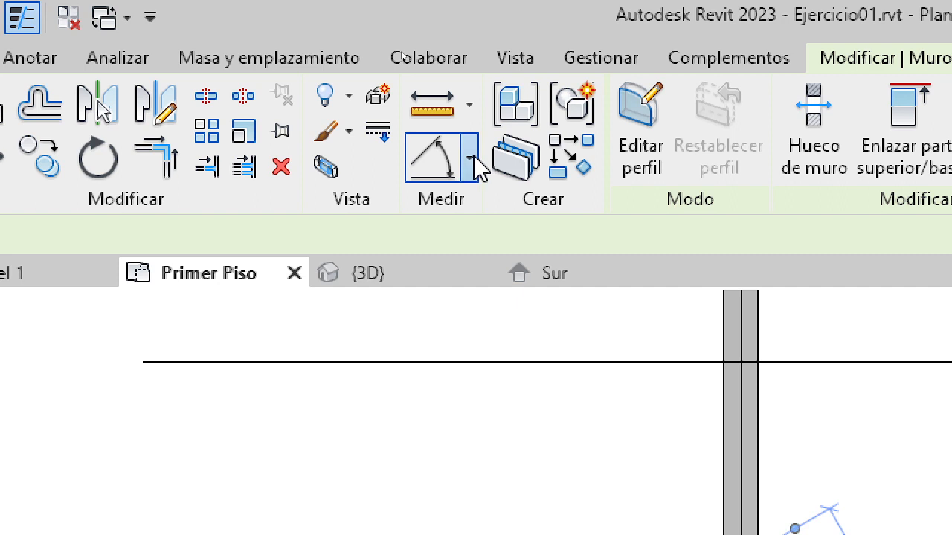
click(469, 158)
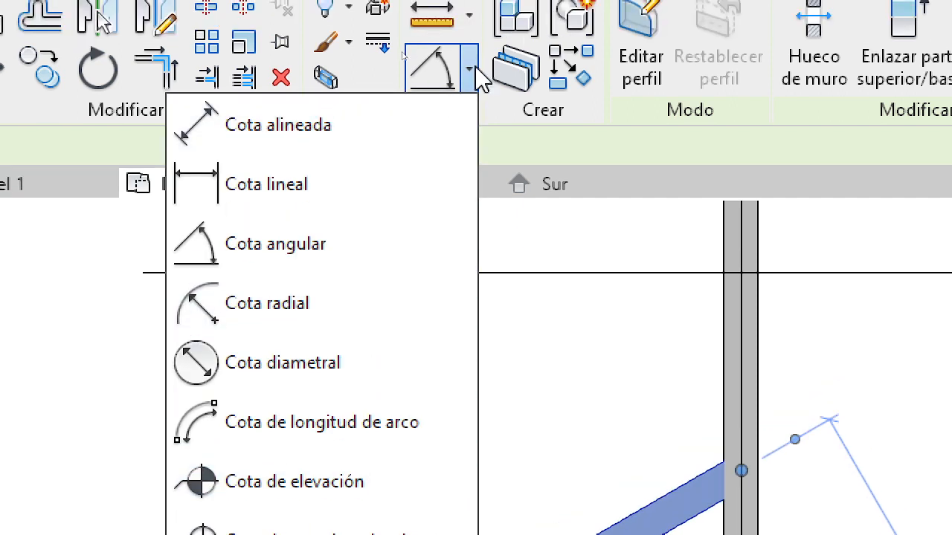
click(470, 72)
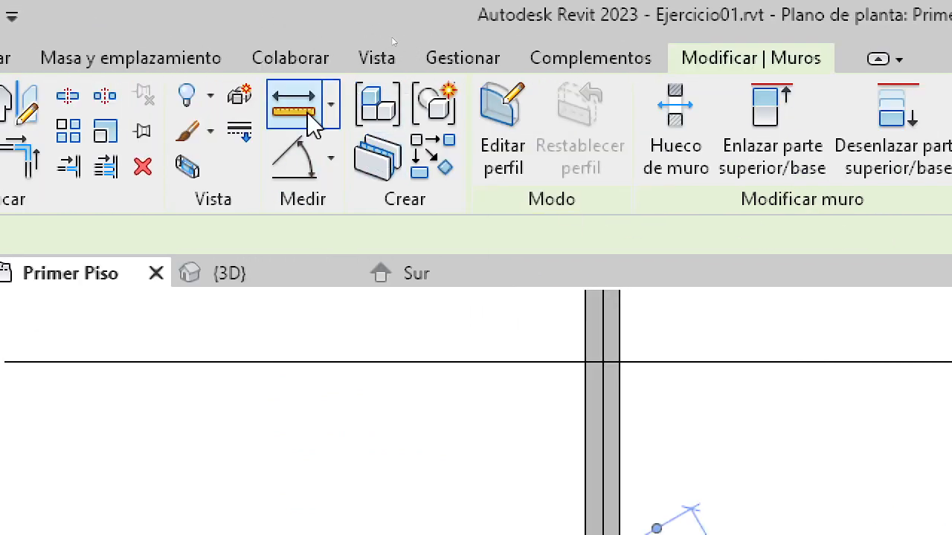
Try a horizontal linear dimension from the annex's outer corner to the point where the diagonal wall meets the wall on grid A
click(330, 167)
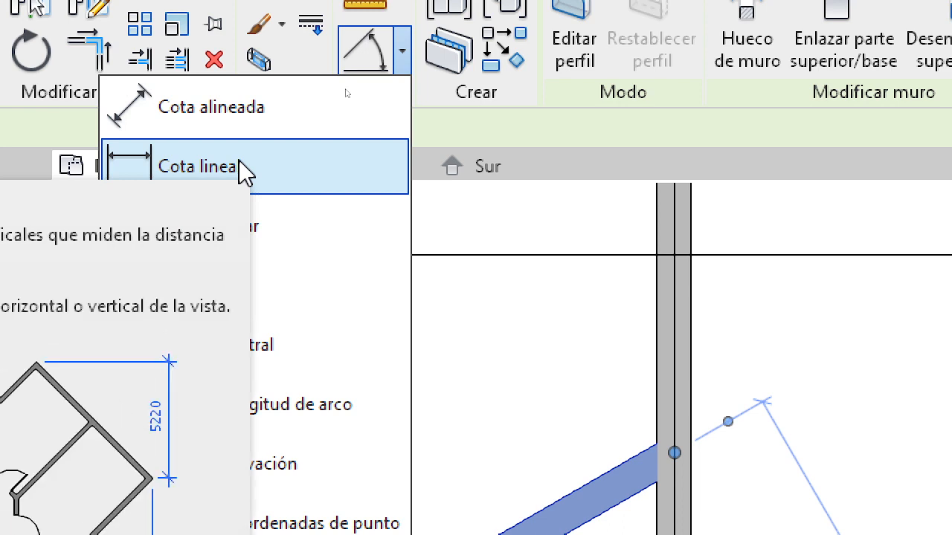
click(246, 173)
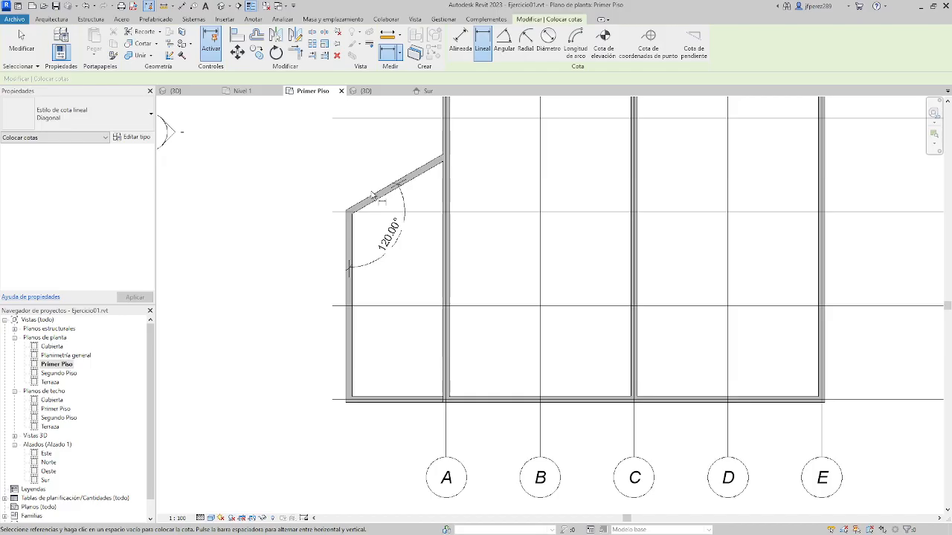
scroll(327, 183, up, 2)
scroll(336, 223, up, 2)
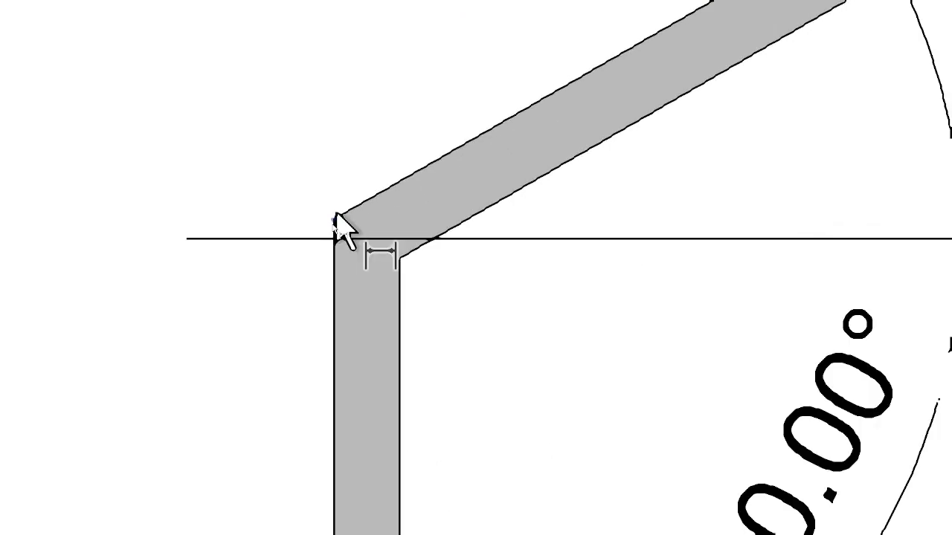
click(336, 223)
scroll(357, 231, down, 2)
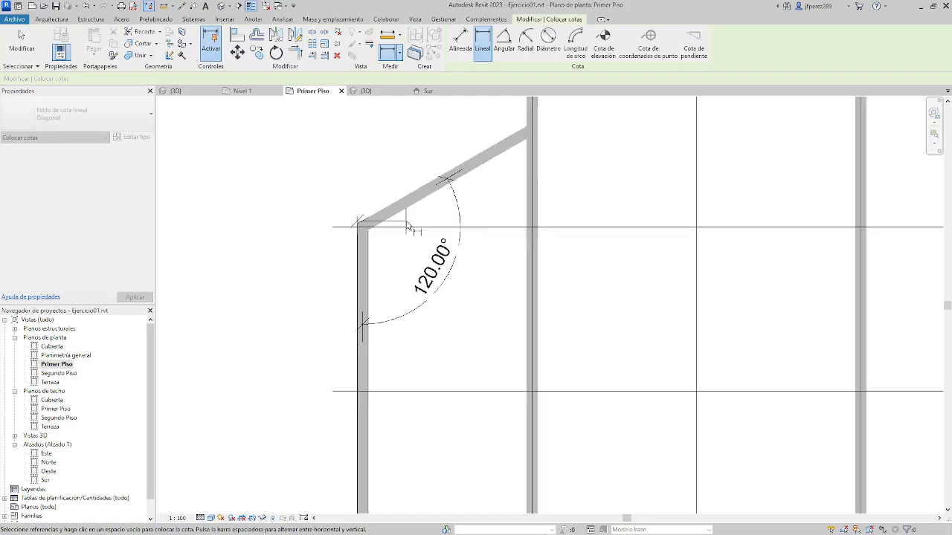
scroll(489, 148, up, 3)
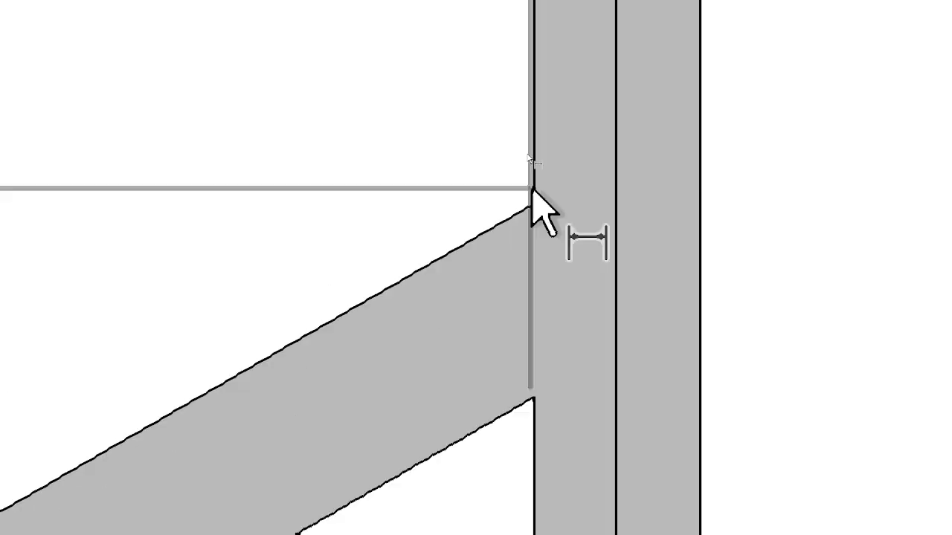
click(533, 202)
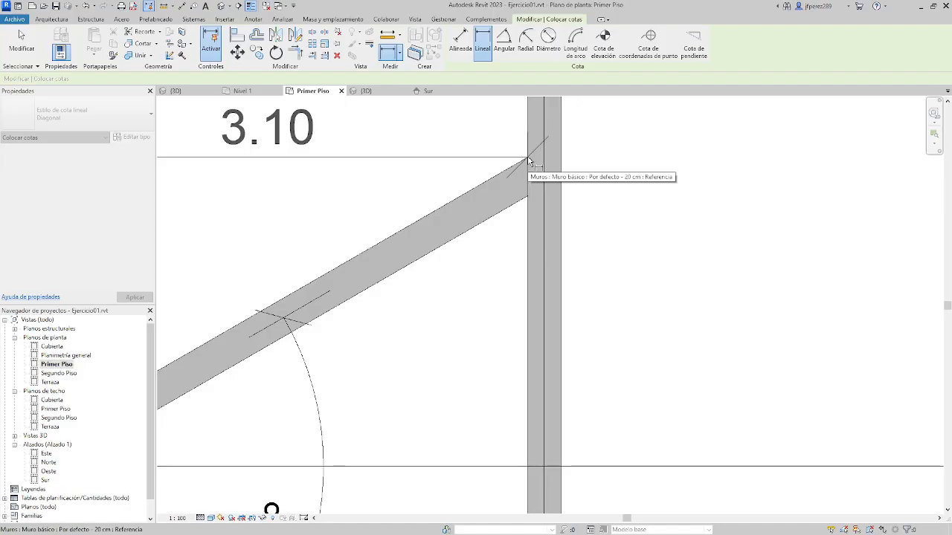
scroll(453, 183, down, 2)
scroll(377, 186, down, 2)
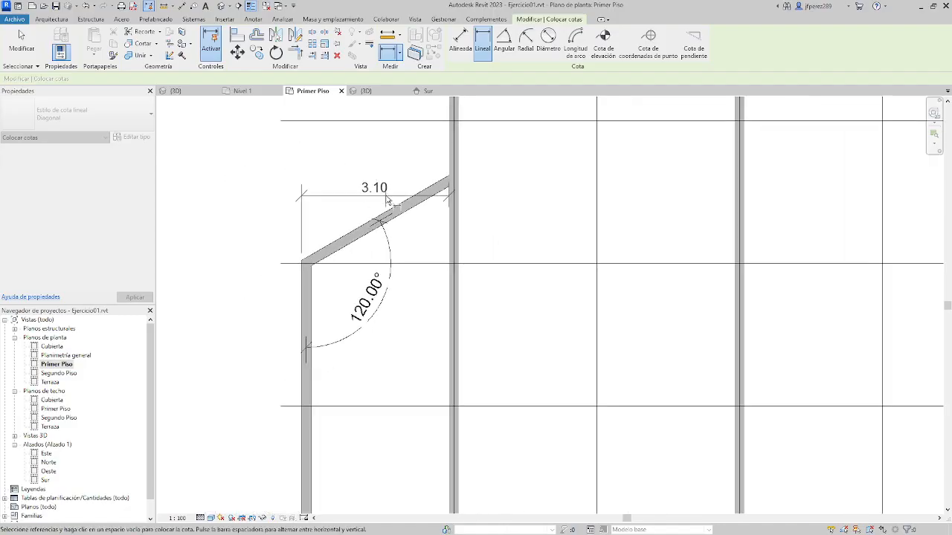
scroll(374, 157, up, 1)
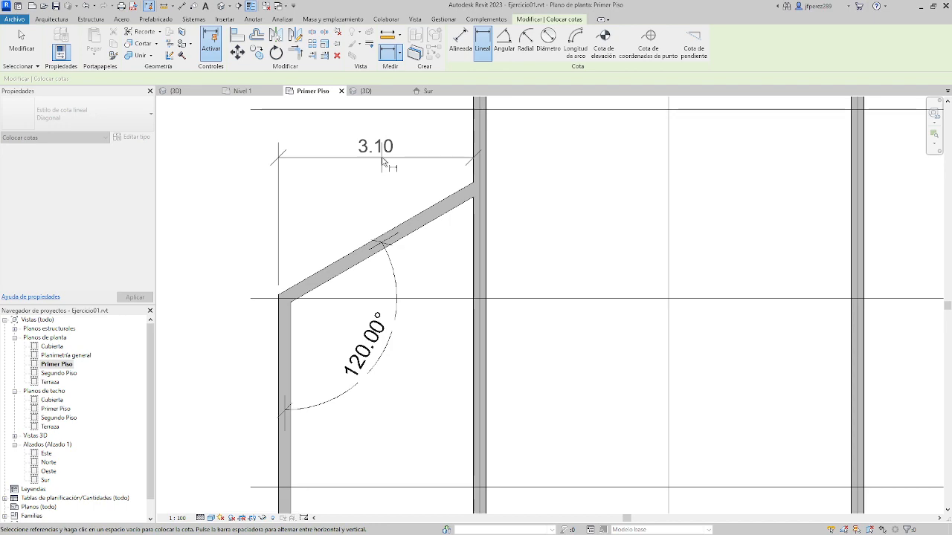
scroll(383, 162, up, 2)
middle_drag(410, 145, 382, 235)
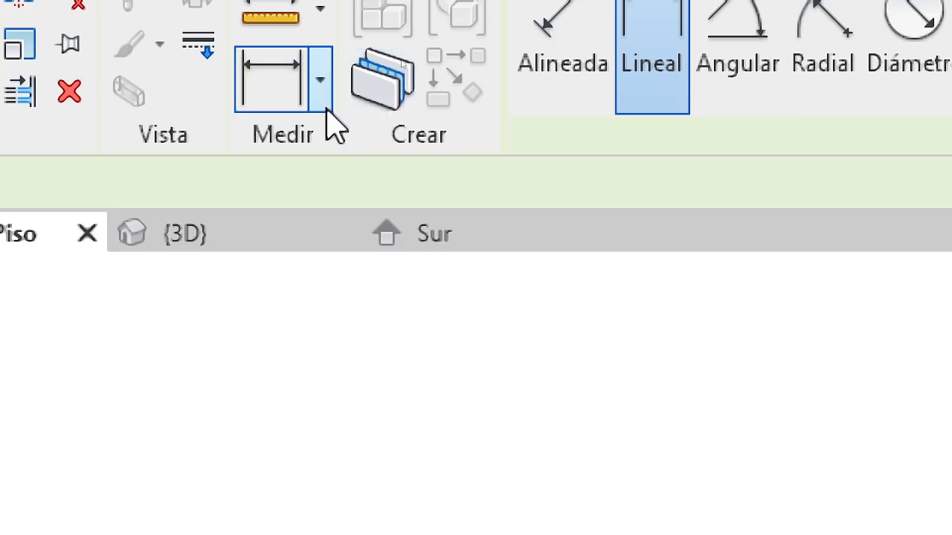
Try an aligned dimension on the diagonal wall, and another between the annex's outer wall and the wall on grid A
click(400, 58)
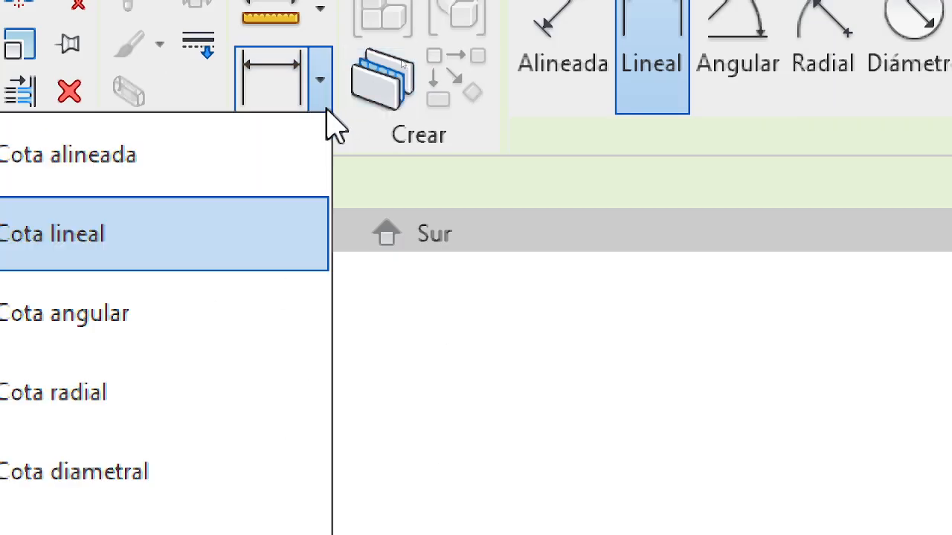
click(695, 183)
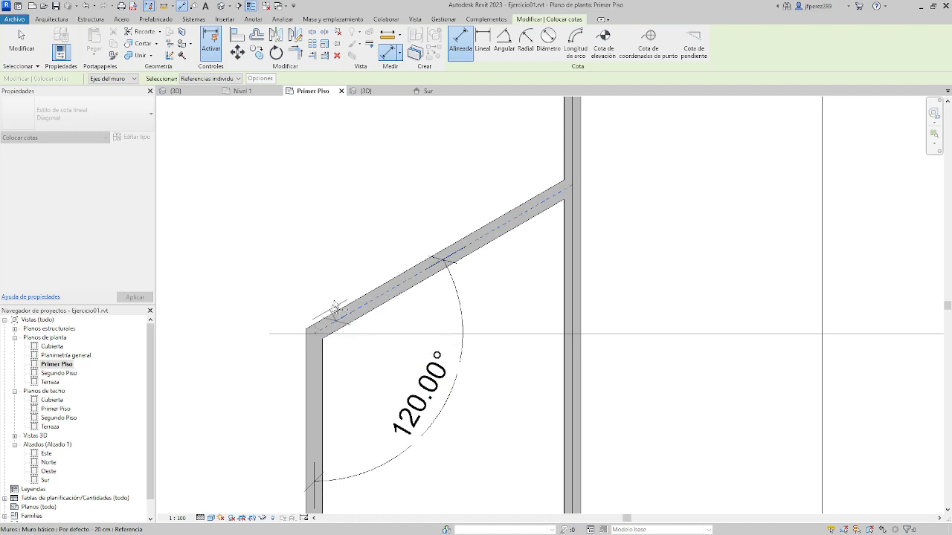
click(335, 307)
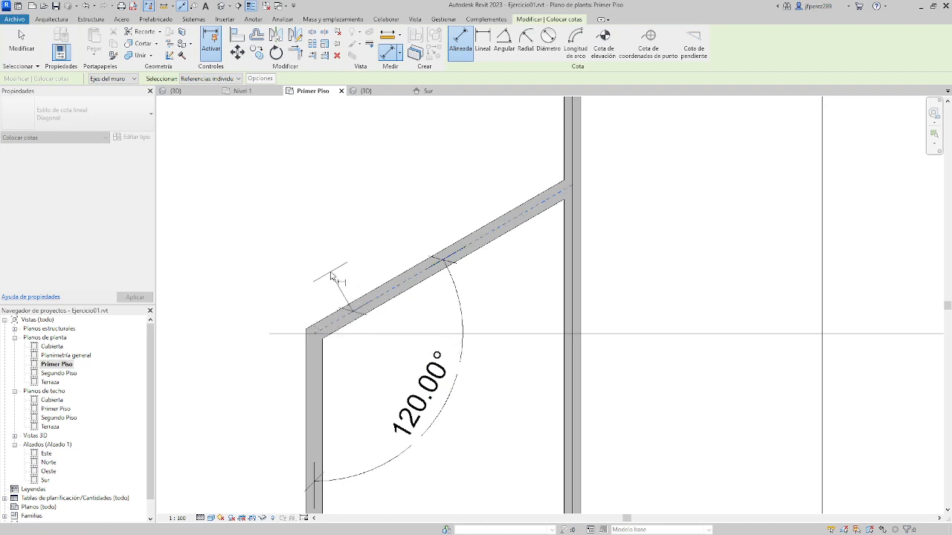
key(Escape)
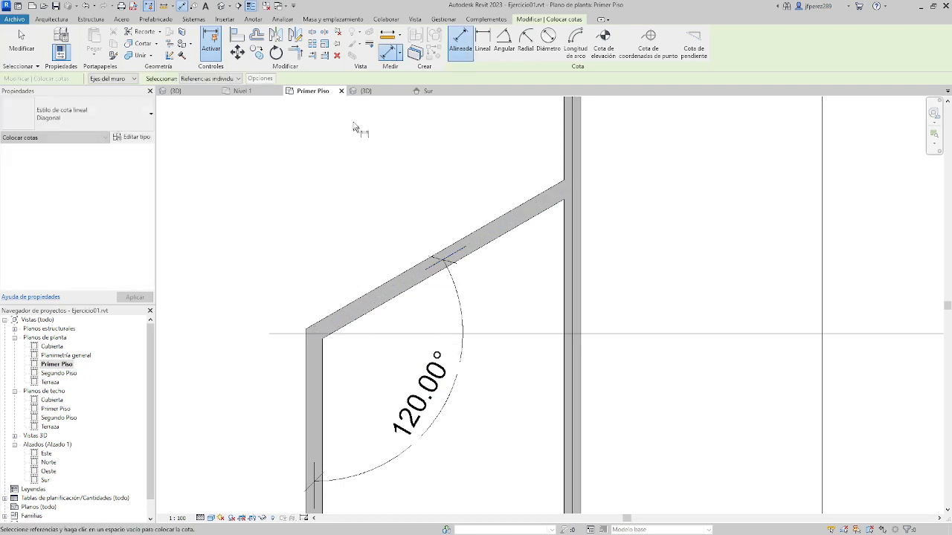
click(309, 335)
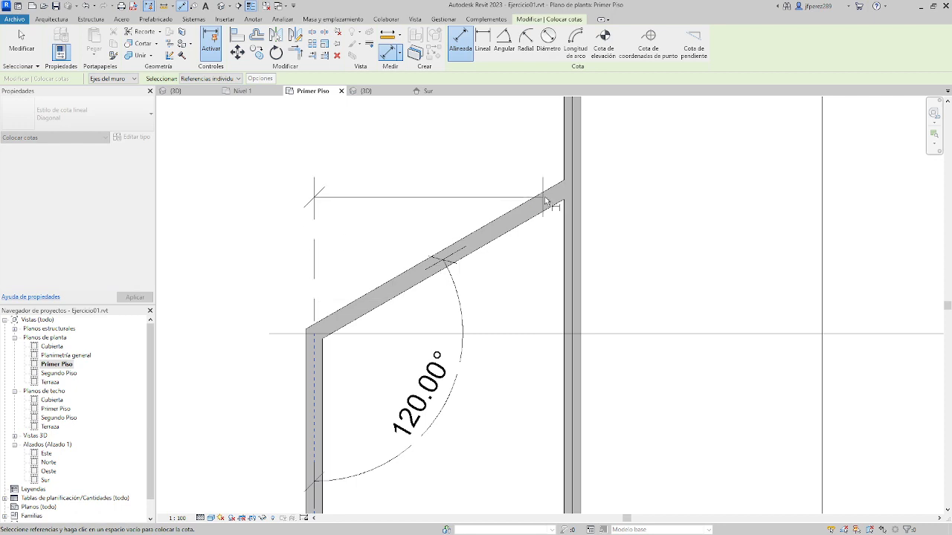
click(567, 170)
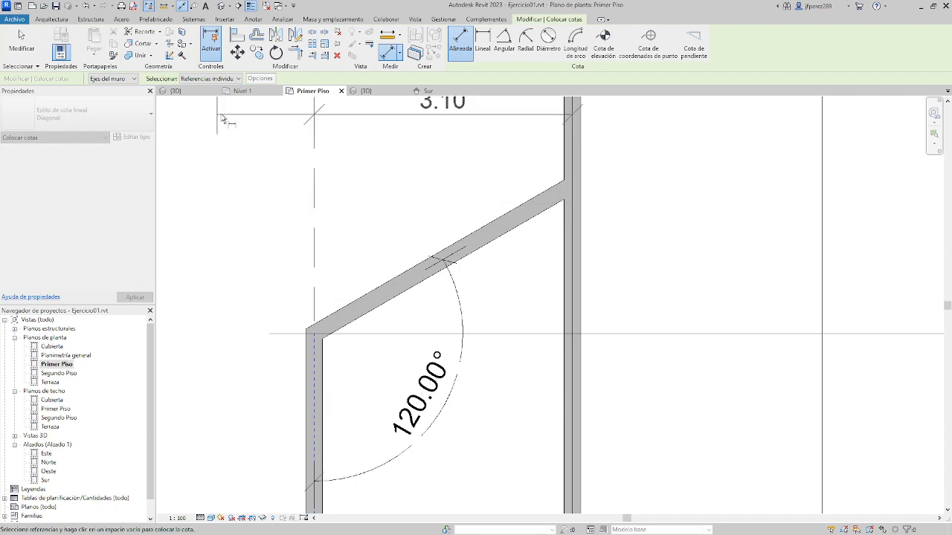
key(Escape)
key(Escape)
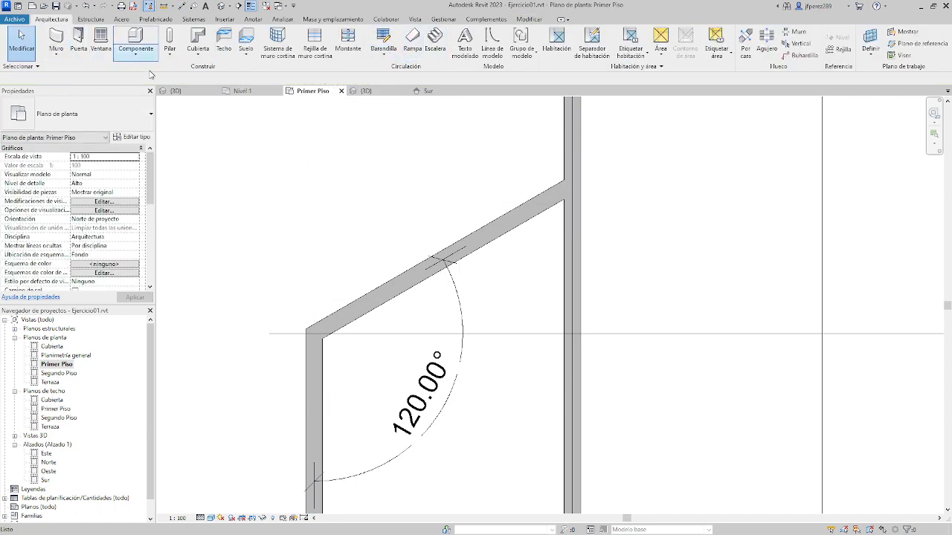
Try to dimension the diagonal wall's length with an aligned dimension between its two centreline endpoints
click(384, 298)
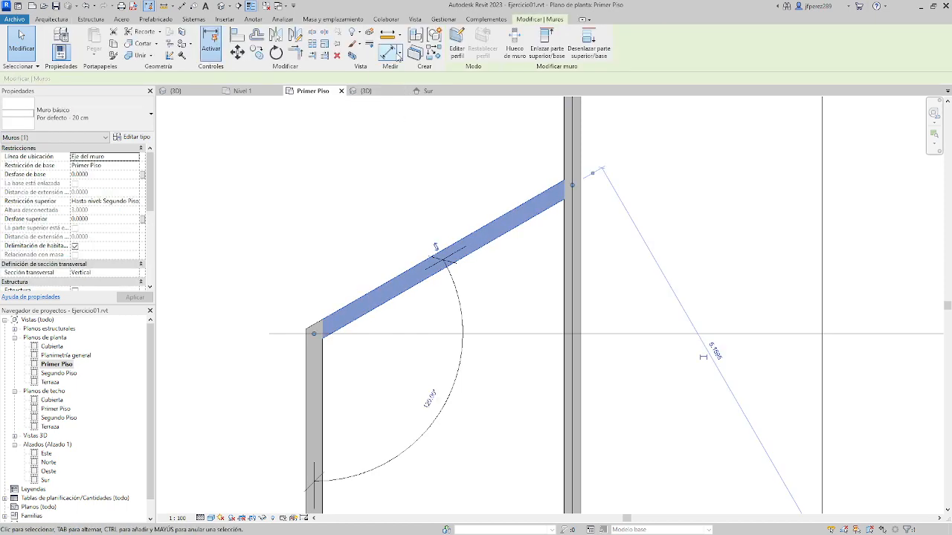
click(394, 54)
scroll(310, 332, up, 4)
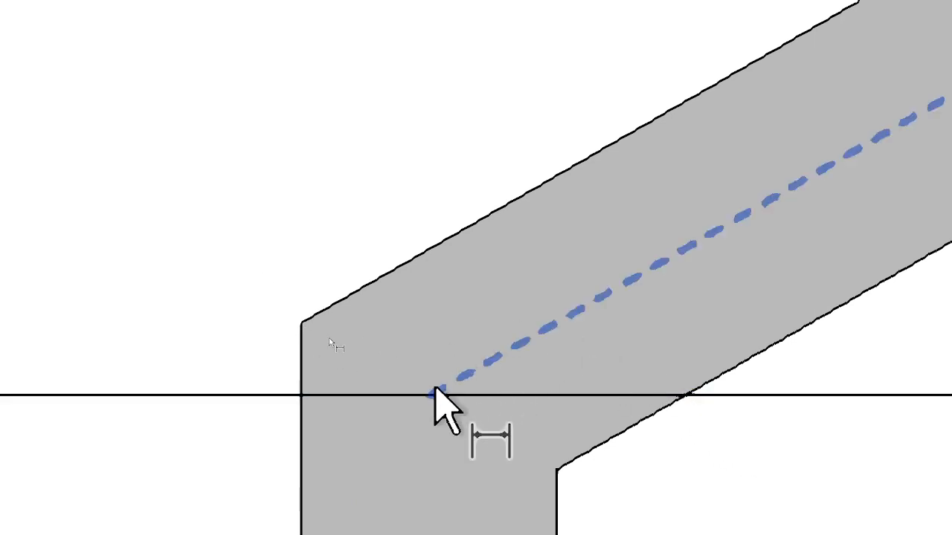
click(434, 385)
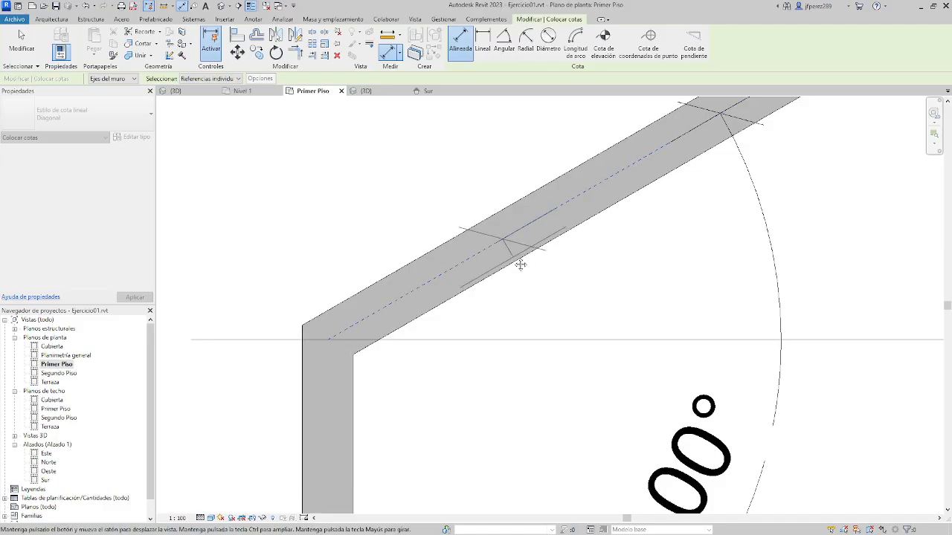
scroll(511, 254, down, 3)
middle_drag(512, 255, 342, 412)
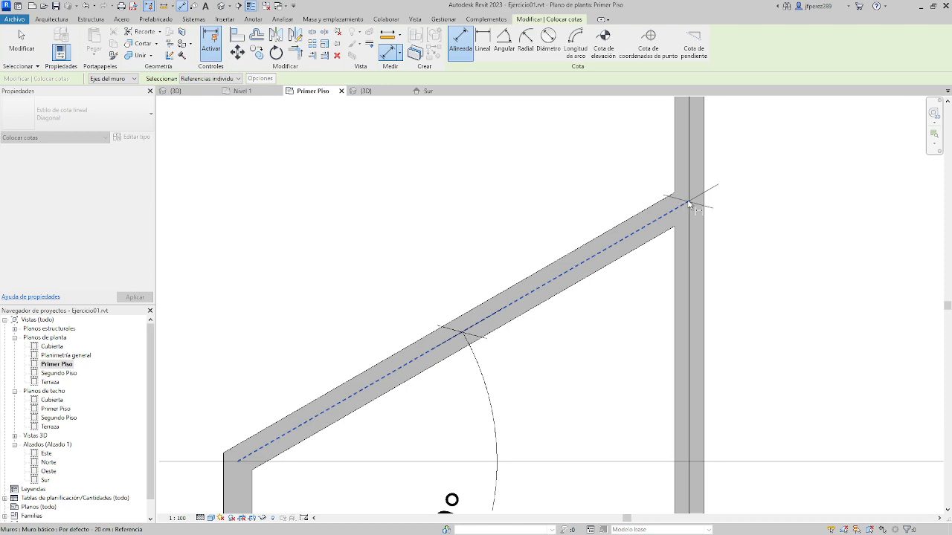
scroll(461, 275, up, 4)
key(Escape)
key(Escape)
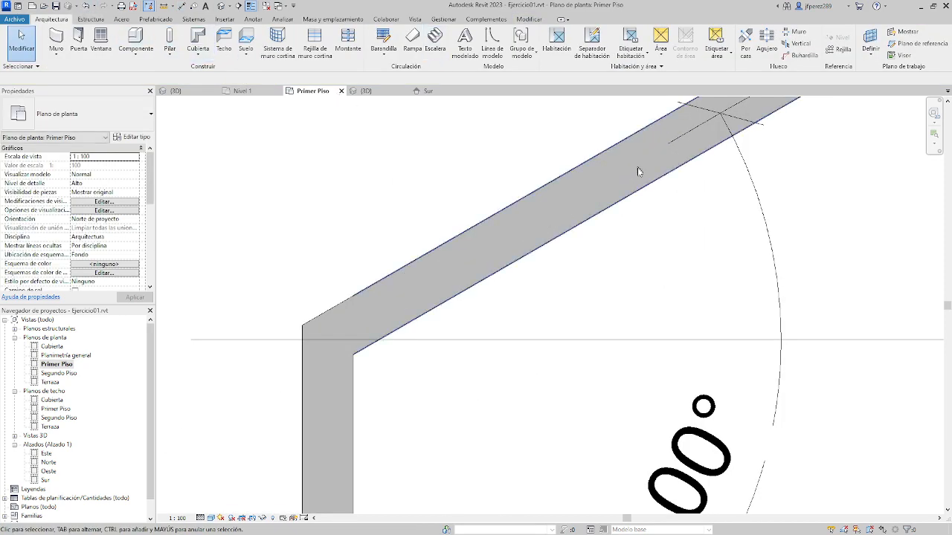
Try an aligned dimension on the diagonal wall, picking its centreline as the reference
click(630, 146)
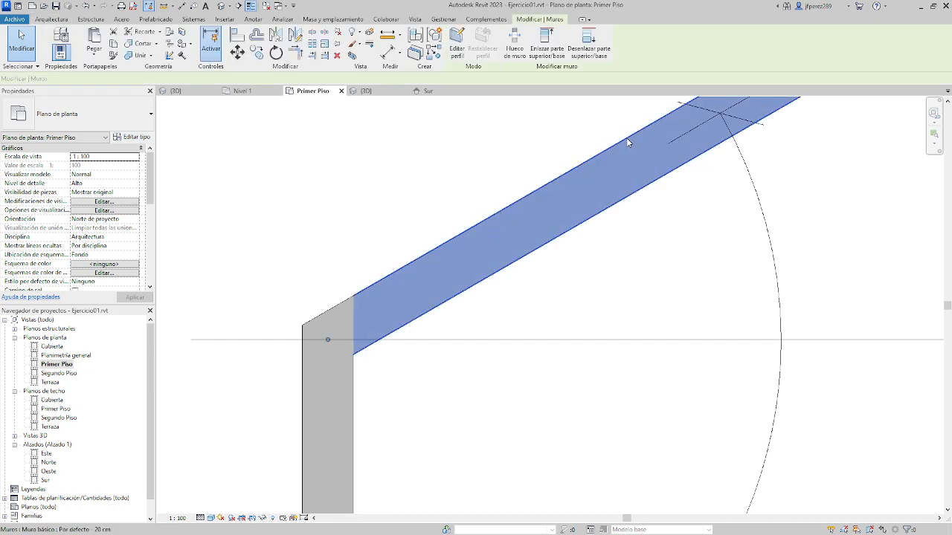
click(388, 52)
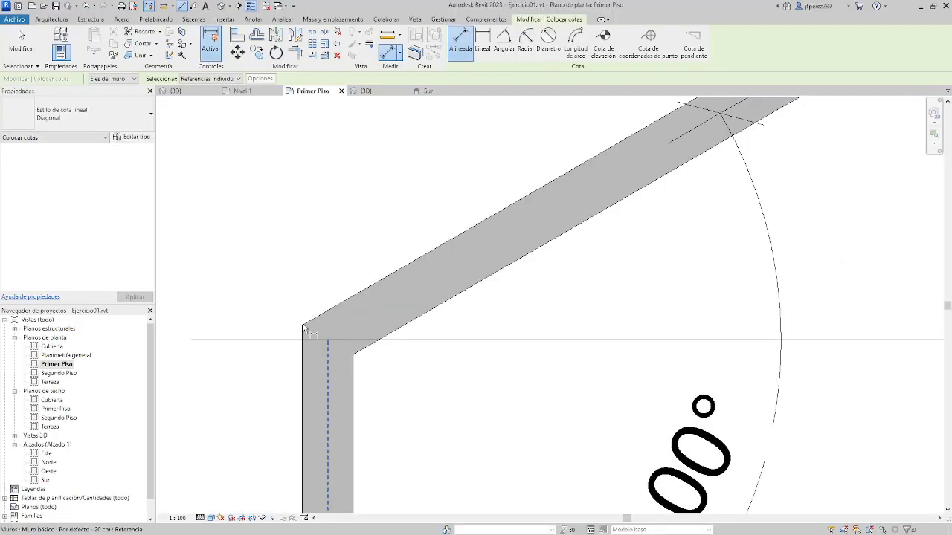
scroll(302, 327, down, 5)
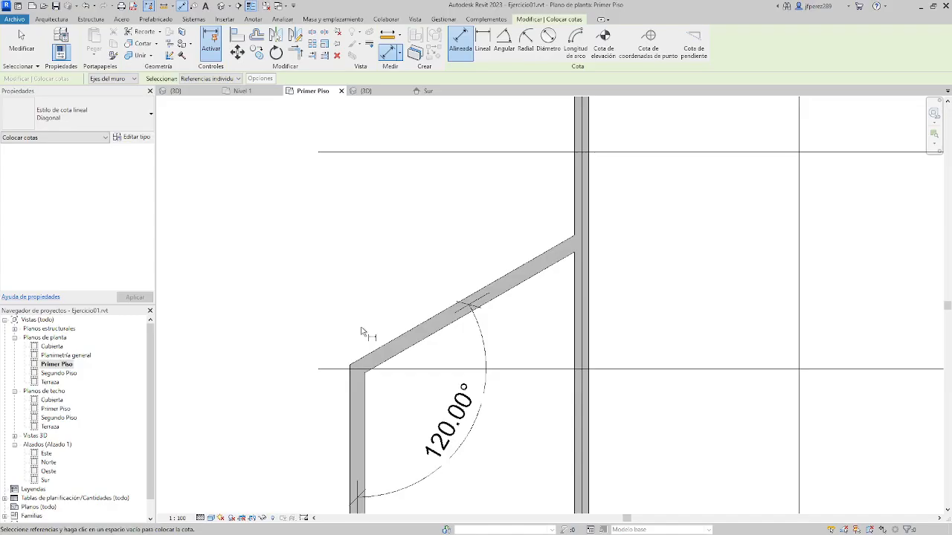
click(442, 331)
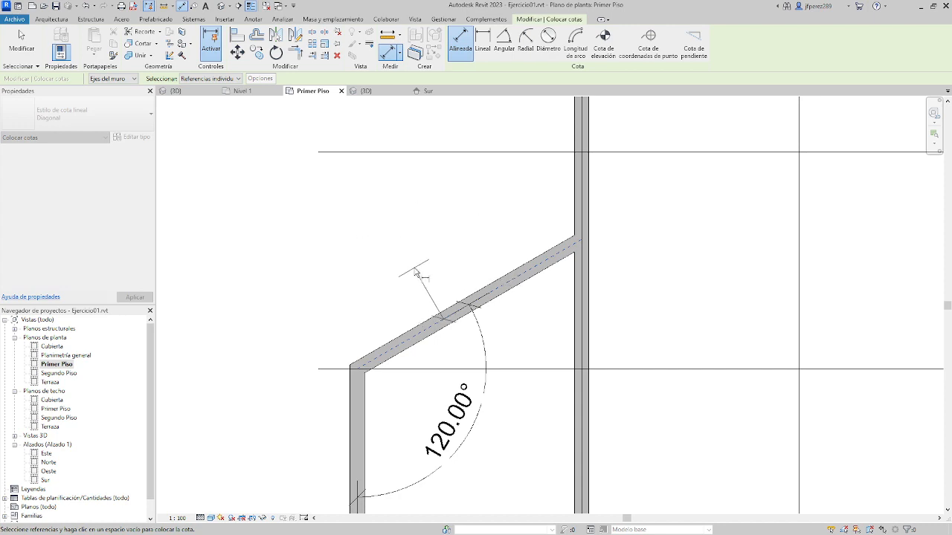
key(Escape)
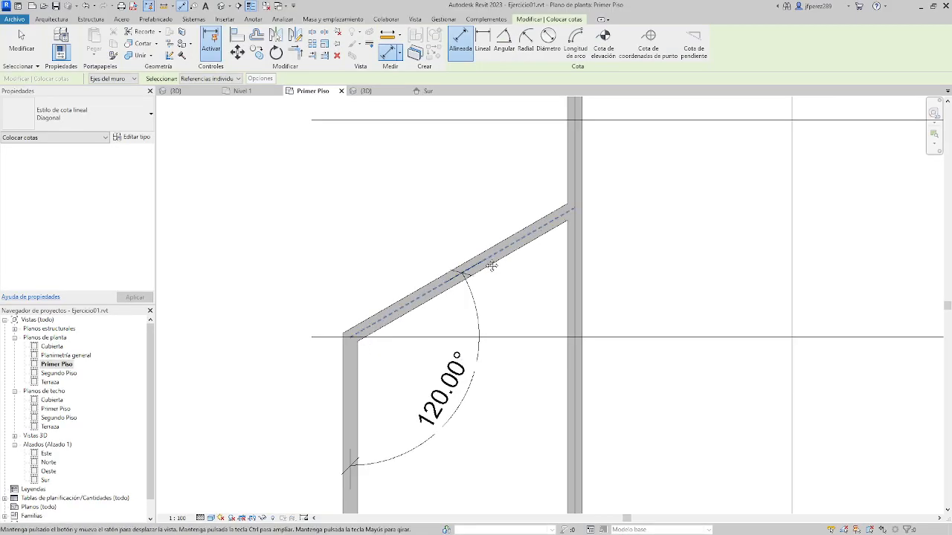
Try an aligned dimension starting where the diagonal wall meets the wall on grid A, and leave the command
middle_drag(491, 265, 512, 280)
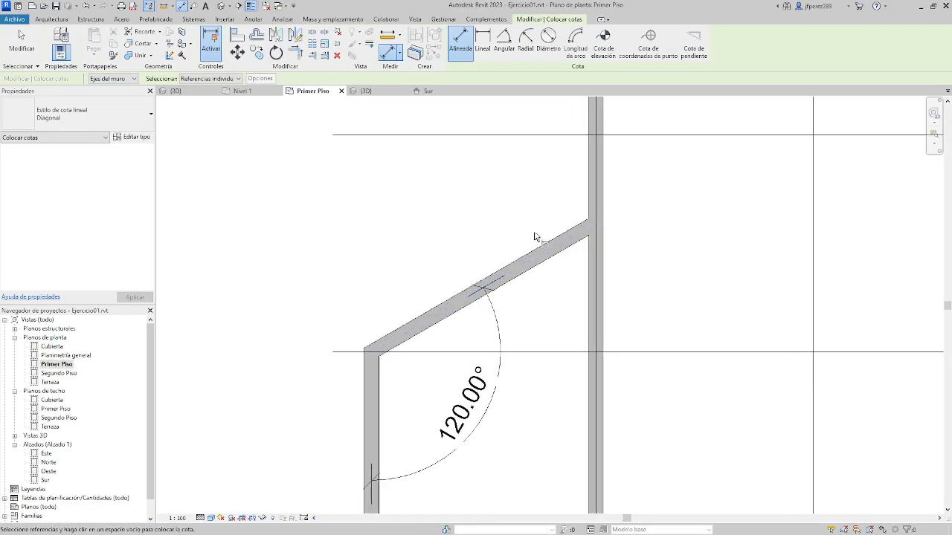
click(596, 224)
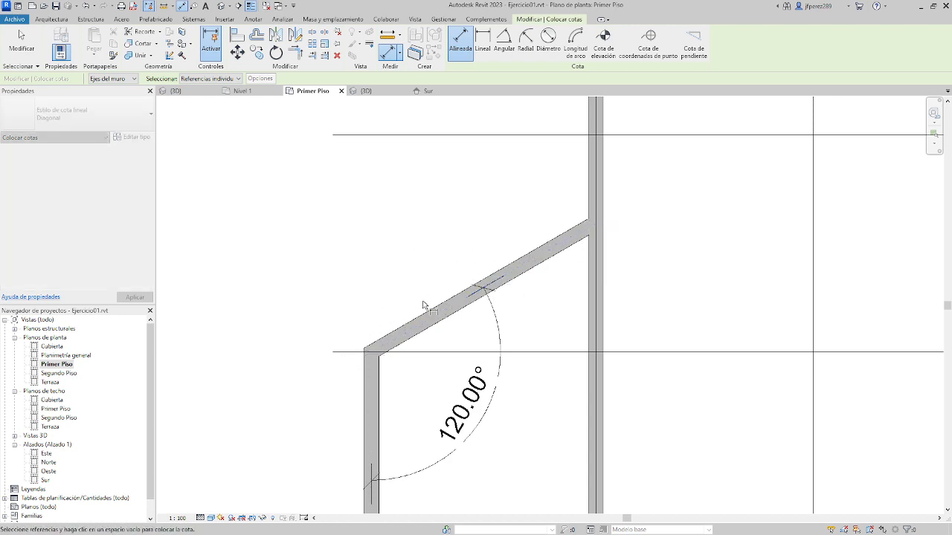
key(Escape)
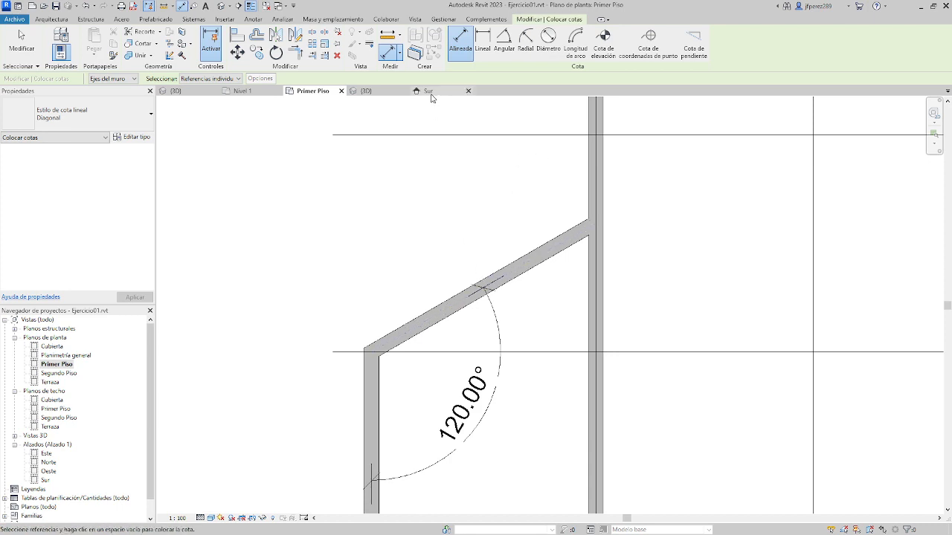
scroll(495, 249, down, 2)
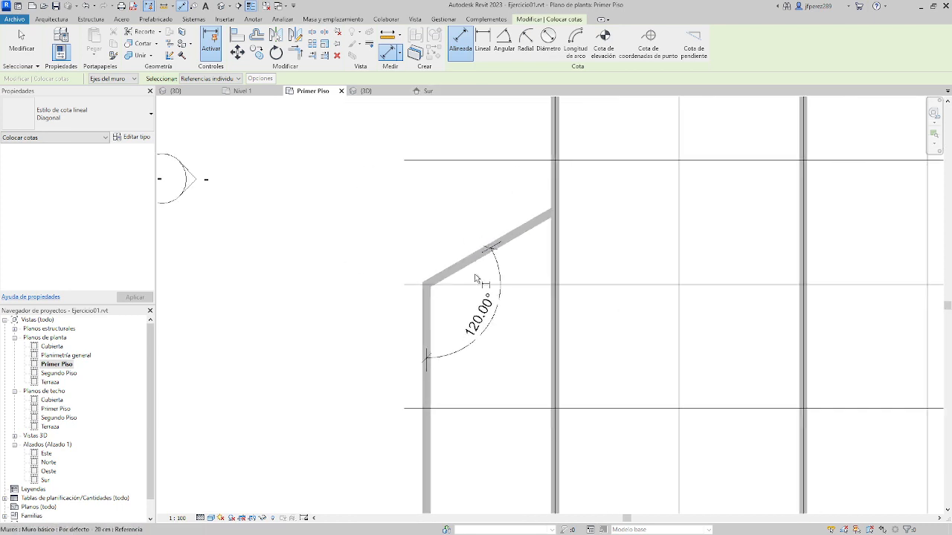
scroll(418, 293, up, 2)
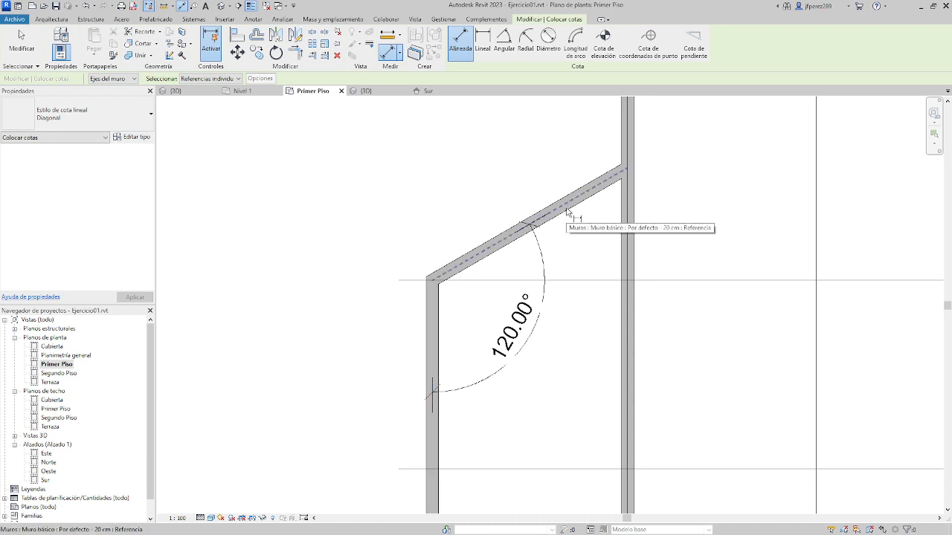
scroll(567, 212, down, 2)
key(Escape)
key(Escape)
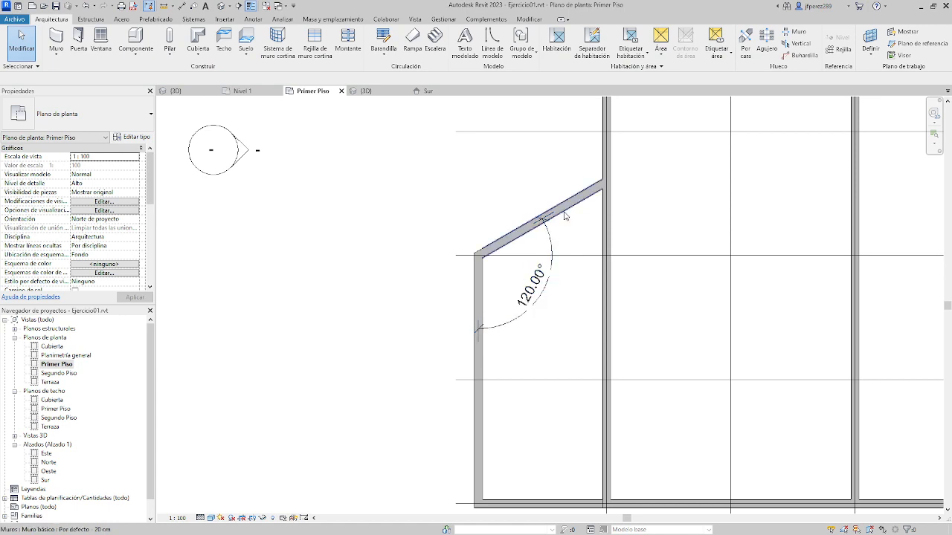
Select the diagonal wall to check its temporary dimensions against the whole plan, and clear the selection
click(565, 212)
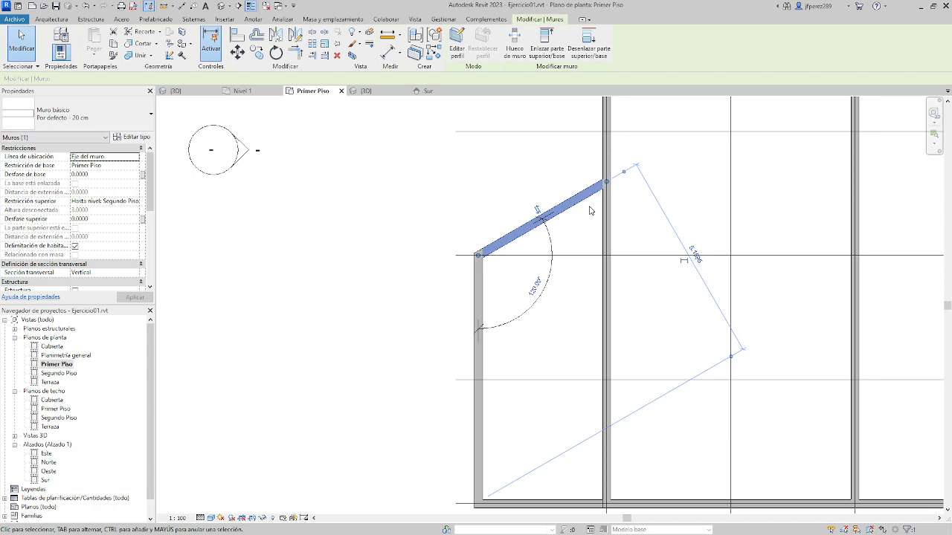
scroll(590, 211, down, 5)
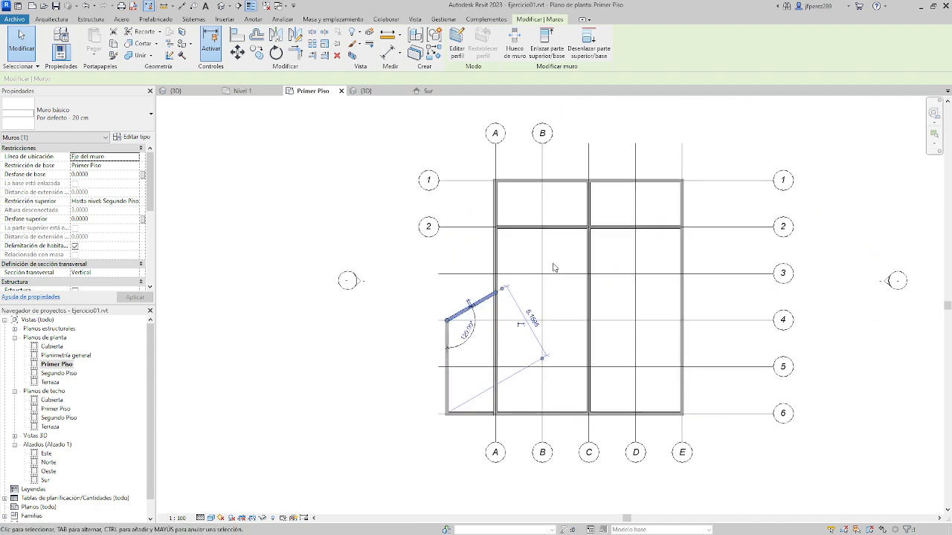
click(477, 293)
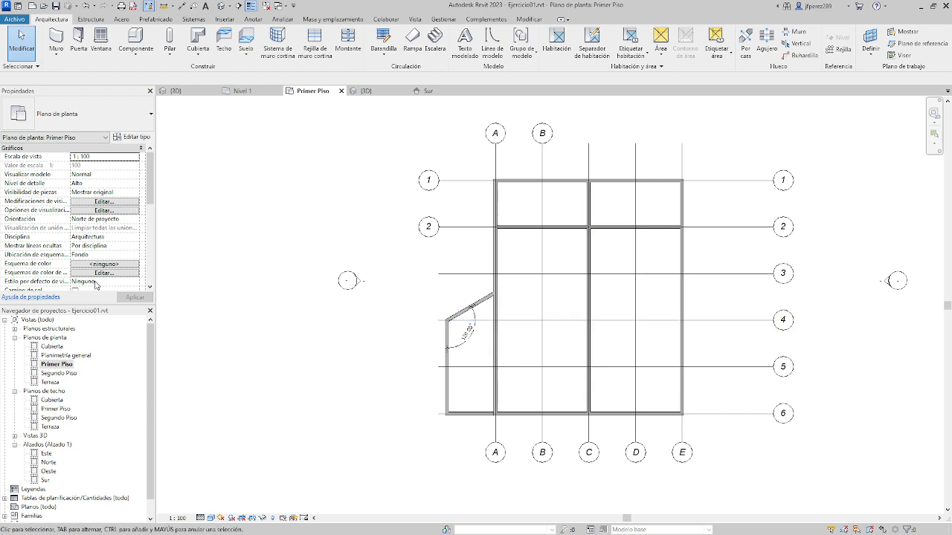
Open the Sur elevation view to examine the annex walls and the levels
double_click(46, 480)
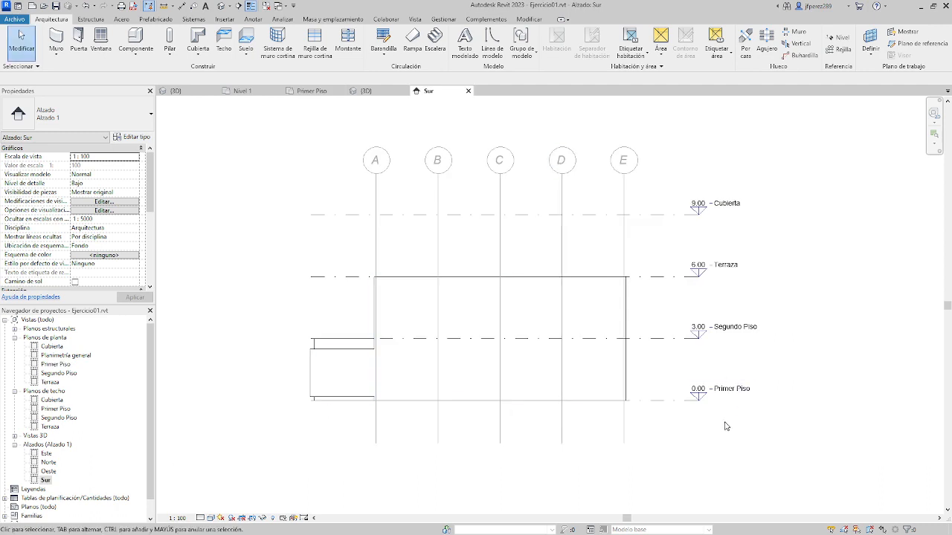
middle_drag(347, 345, 457, 296)
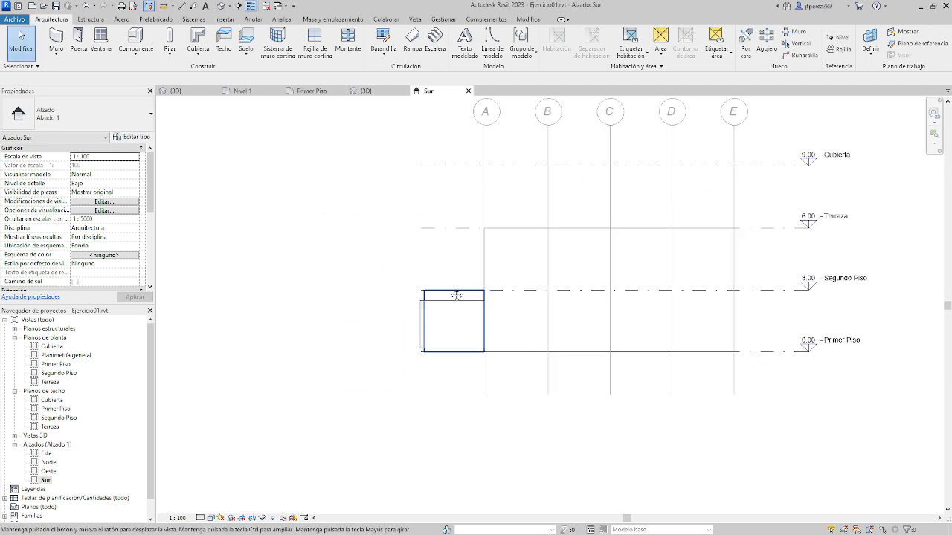
scroll(669, 308, up, 1)
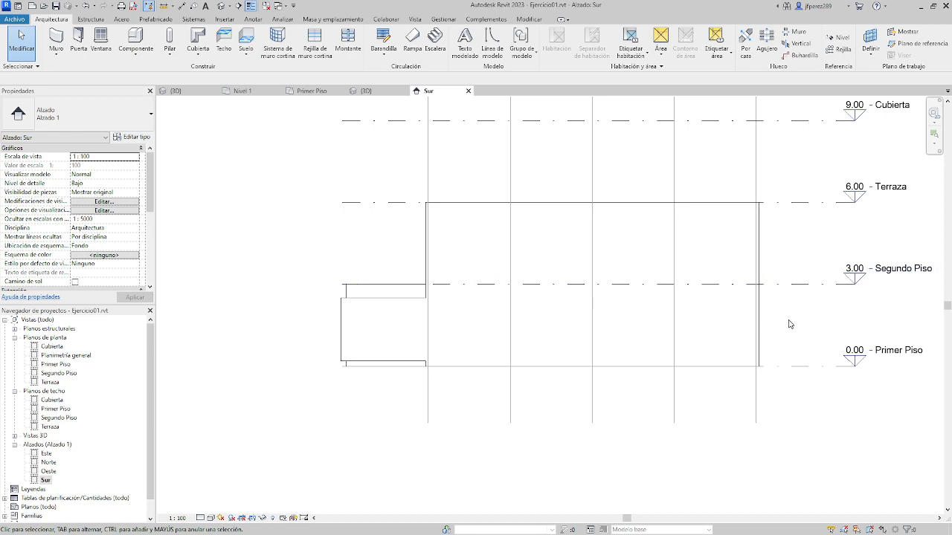
Raise the Primer Piso level to elevation 1.50 and set it back to 0
click(806, 371)
drag(806, 372, 807, 331)
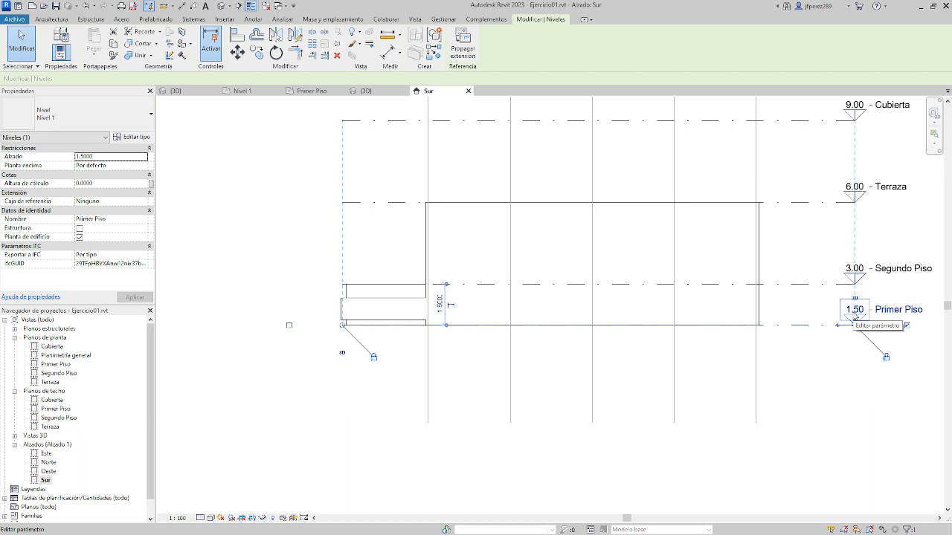
text(0)
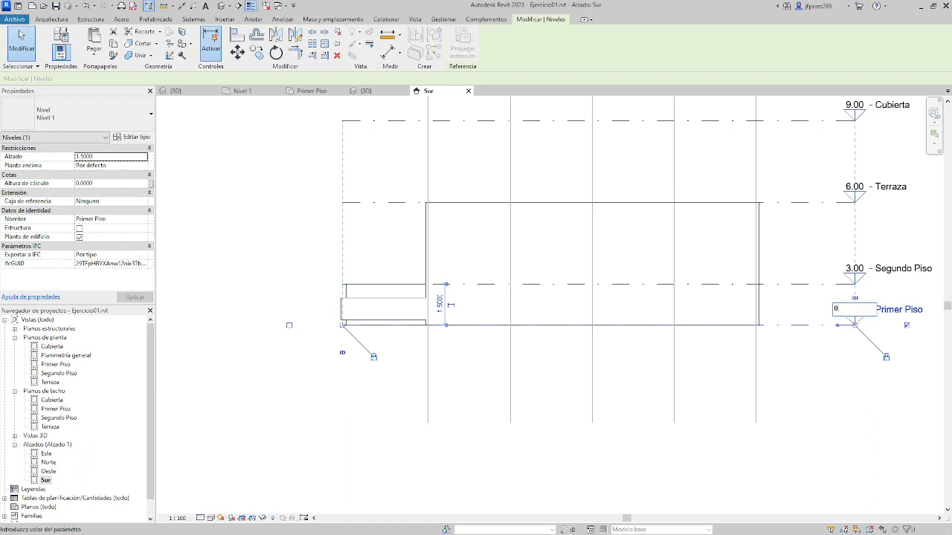
key(Return)
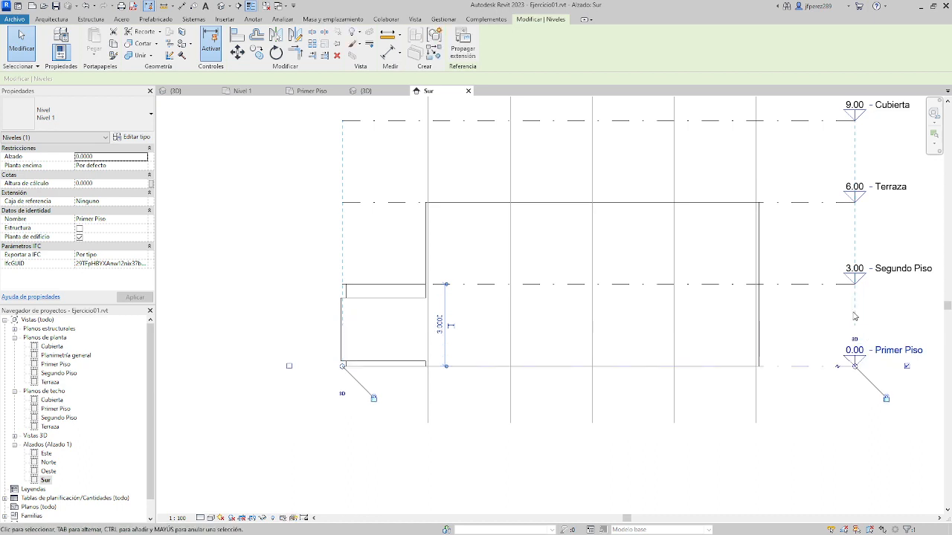
Set the Terraza level's elevation to 5 and restore it to 6
click(853, 197)
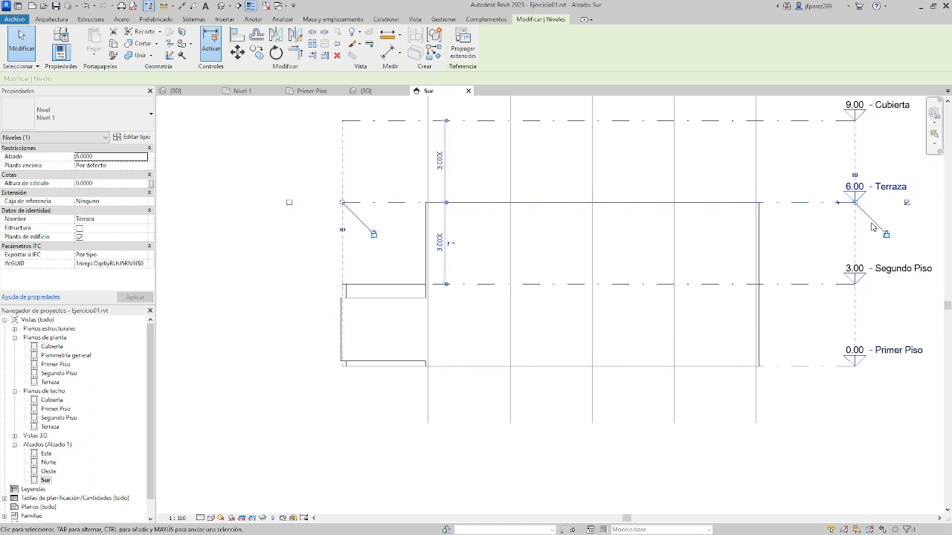
click(861, 186)
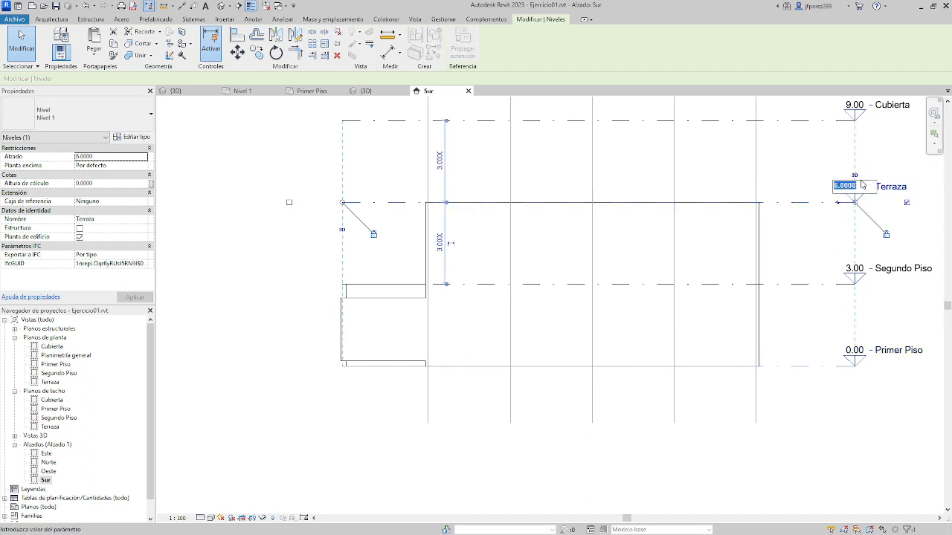
text(5)
key(Return)
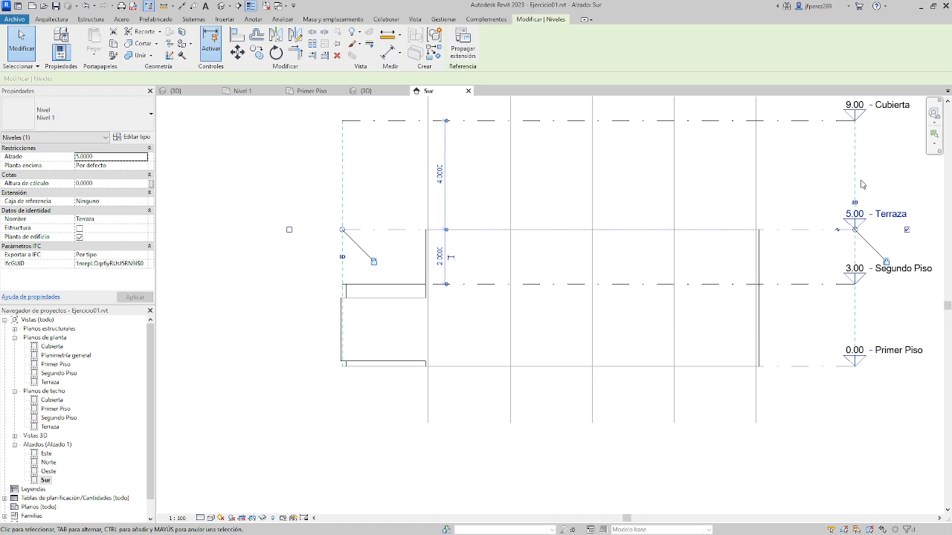
click(853, 214)
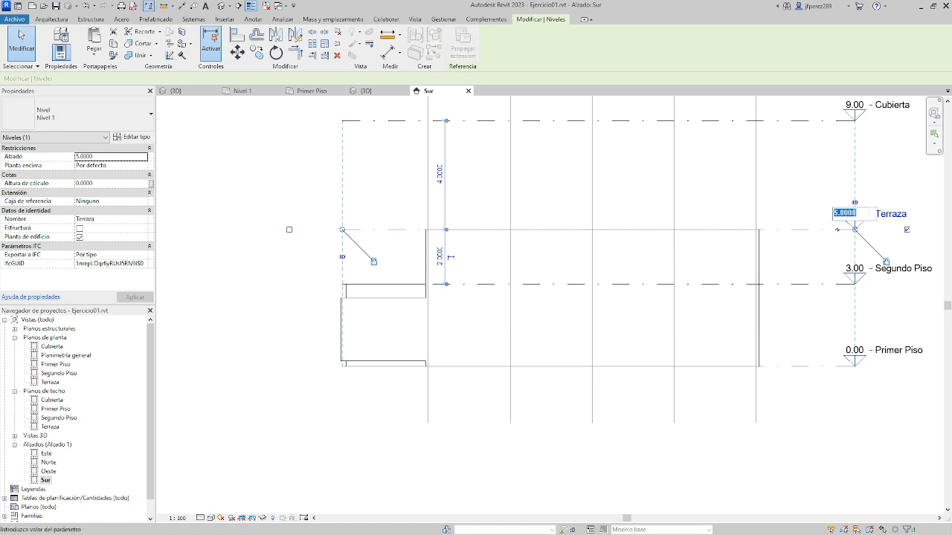
text(6)
key(Return)
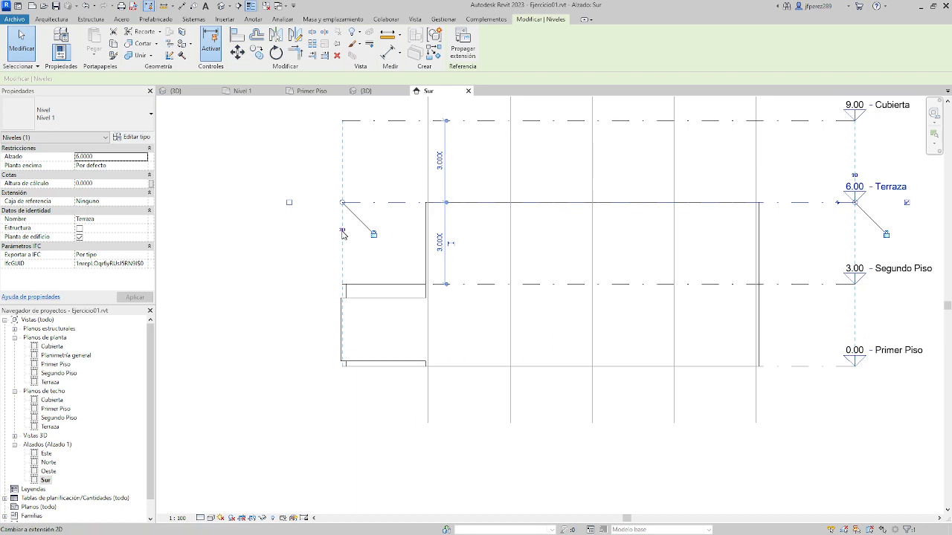
Extend the aligned level lines slightly outward beyond the annex's outer wall
drag(343, 205, 325, 206)
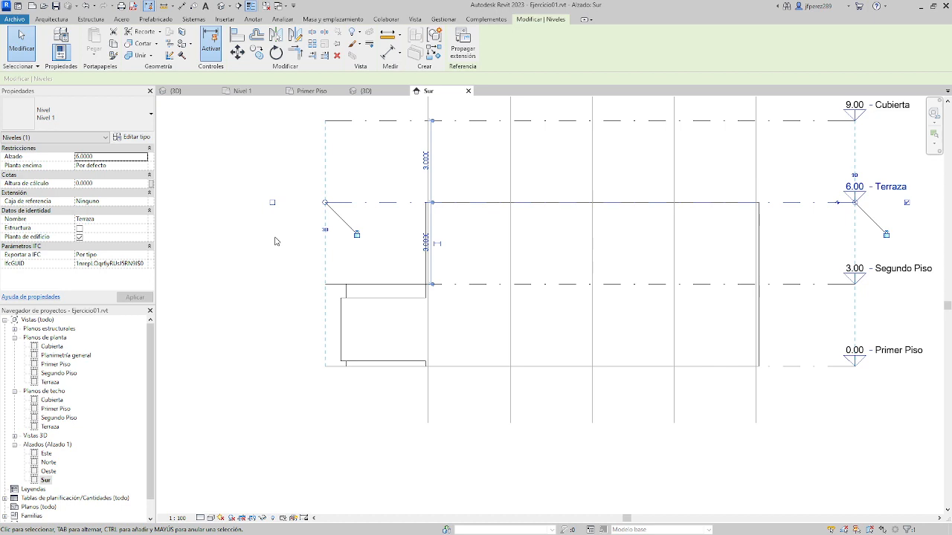
middle_drag(557, 264, 486, 337)
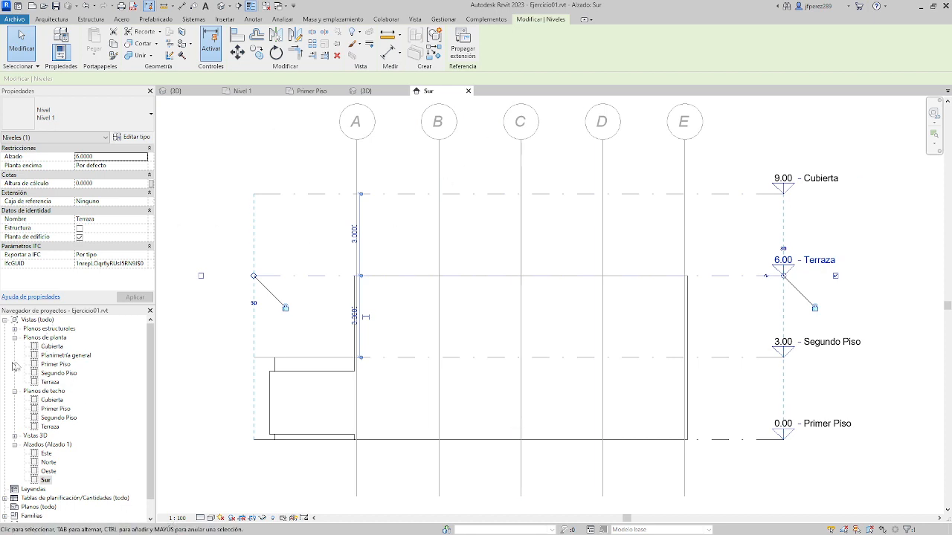
Open the Primer Piso floor plan and frame the whole layout with its grids
double_click(63, 365)
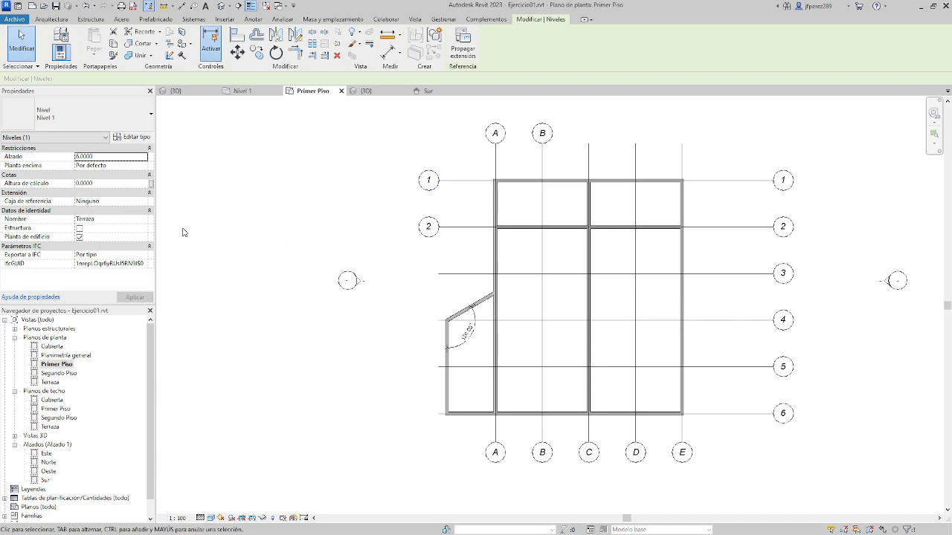
scroll(520, 246, up, 3)
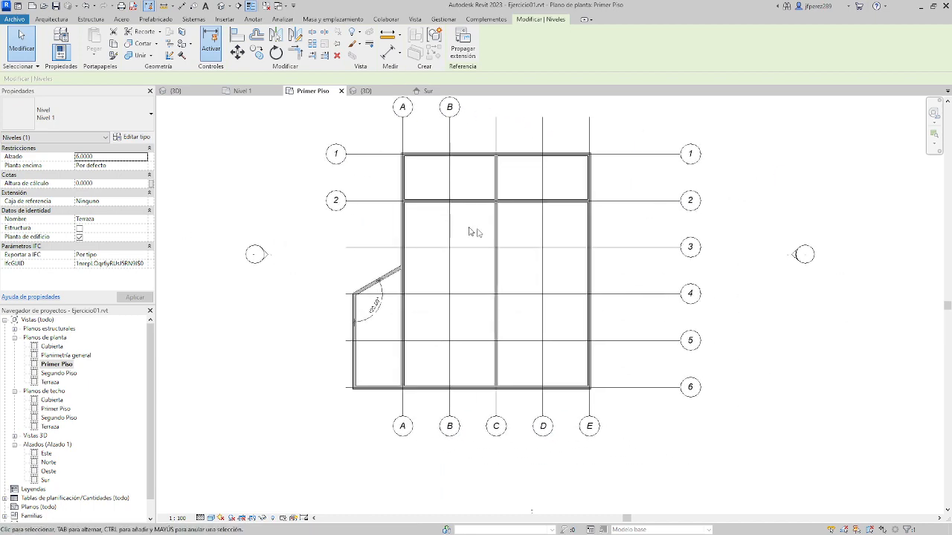
scroll(557, 268, down, 3)
scroll(495, 268, up, 1)
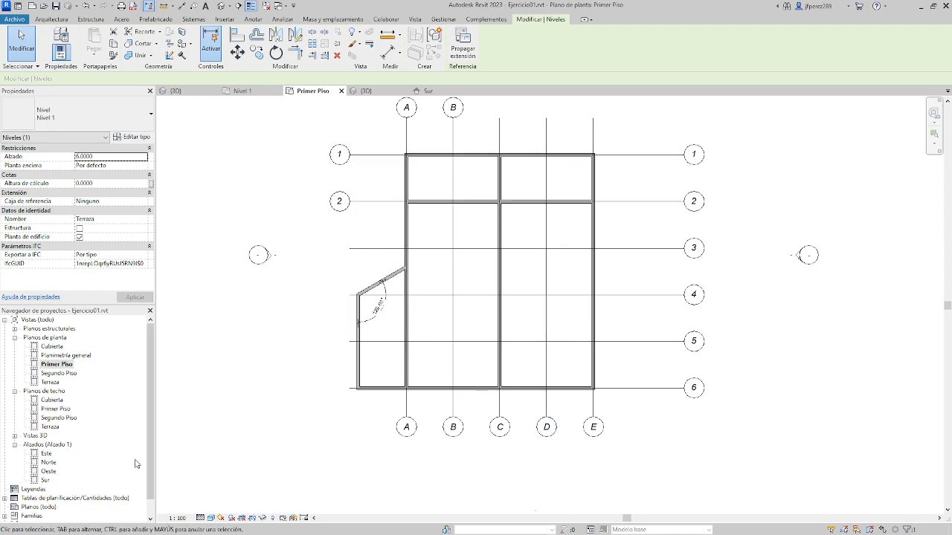
Try view scales of 1:50 and 1:20 on the Primer Piso plan
click(178, 519)
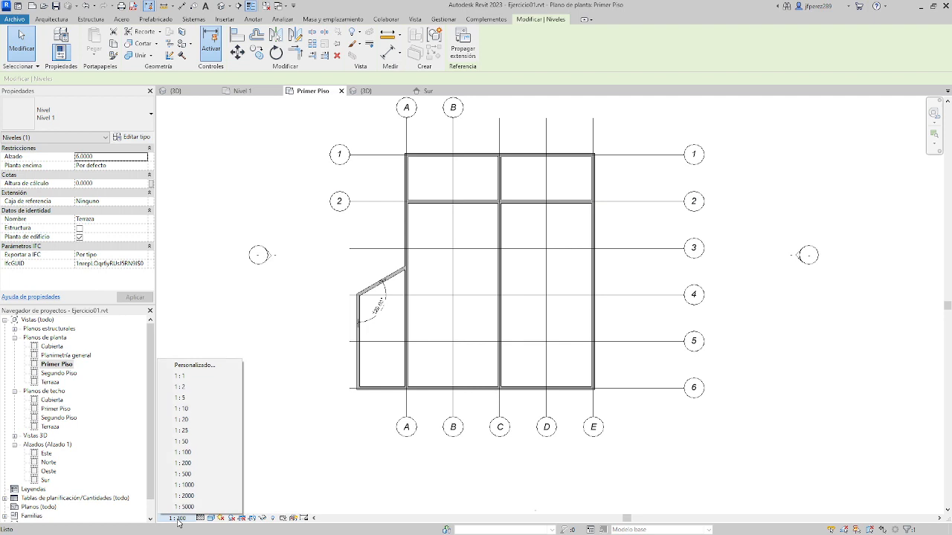
click(182, 441)
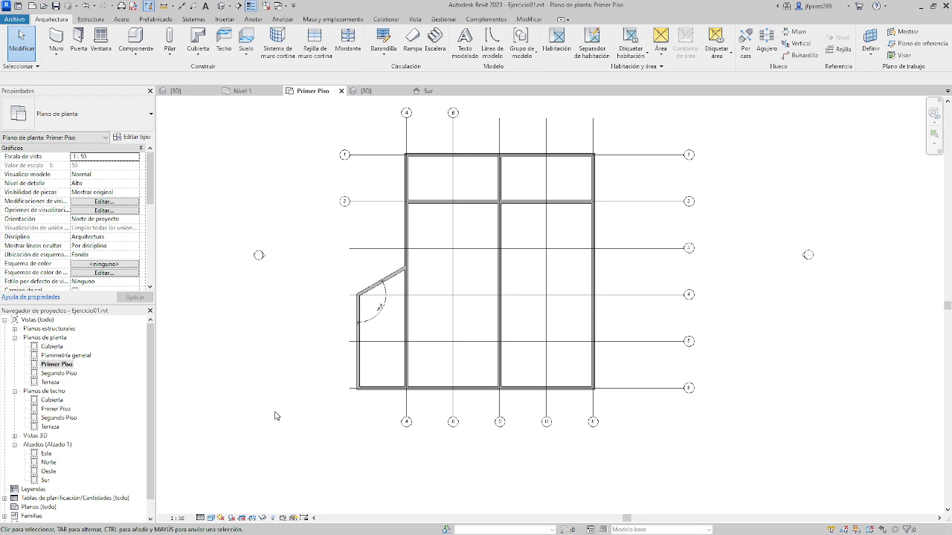
click(176, 518)
click(182, 419)
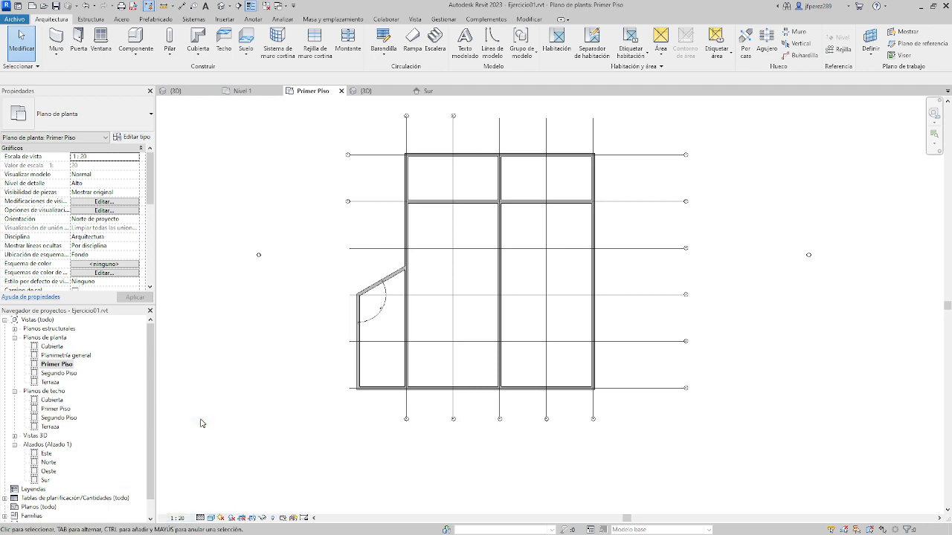
Set the Primer Piso plan's view scale to 1:200
click(177, 519)
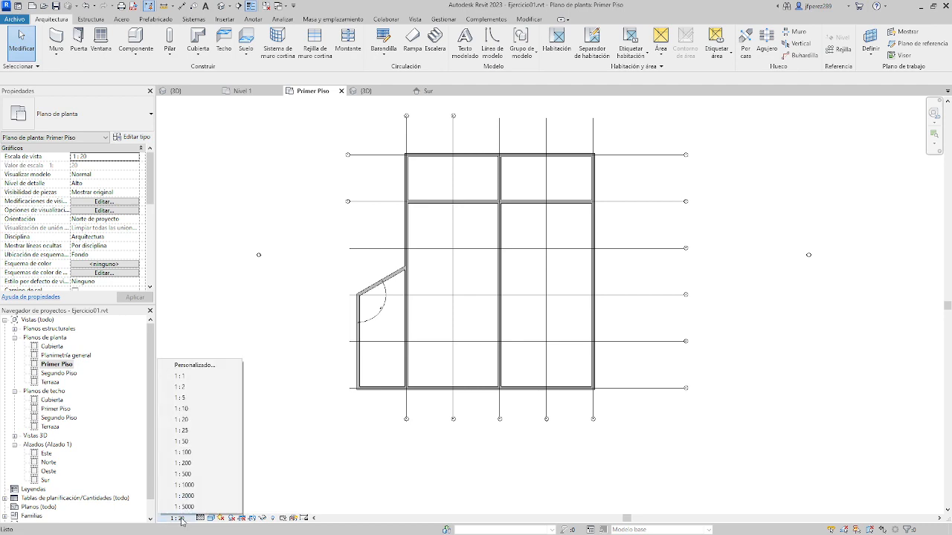
click(205, 463)
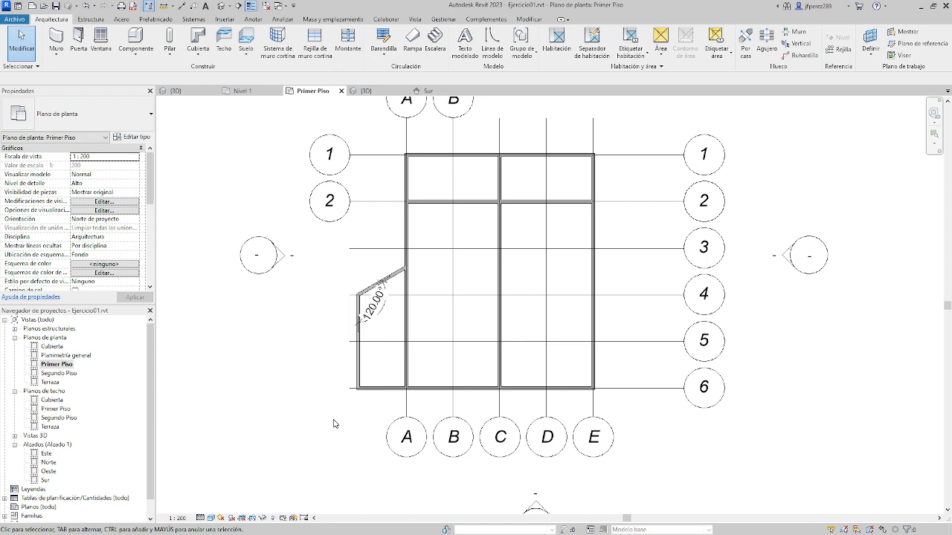
Set the Primer Piso plan's view scale to 1:50 and shift horizontal grid lines 1 to 6 slightly toward the annex side
click(177, 519)
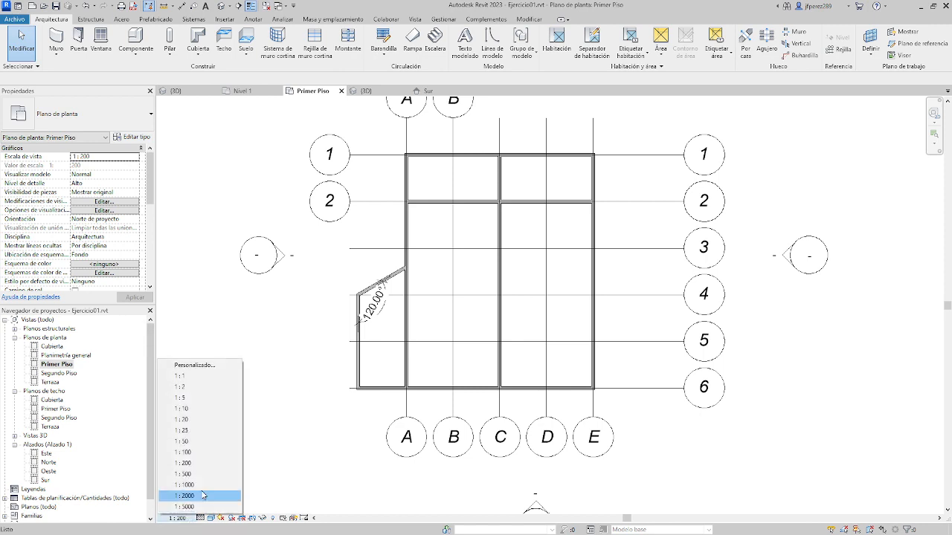
click(202, 444)
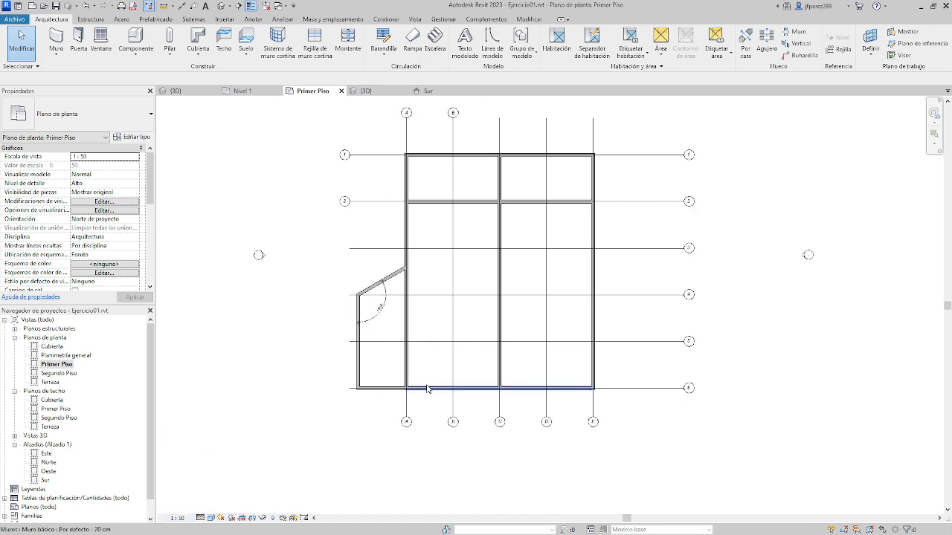
drag(668, 139, 630, 442)
drag(642, 388, 618, 389)
click(629, 424)
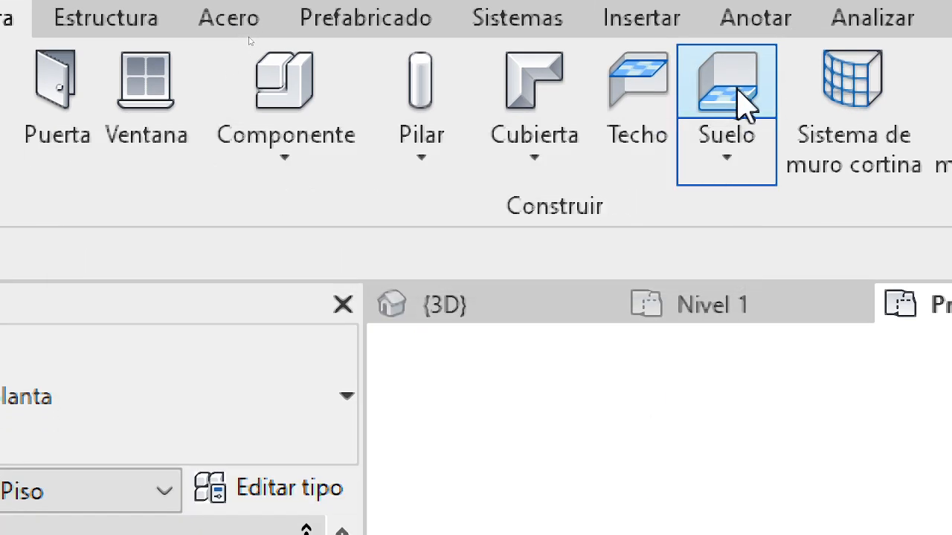
Start an architectural floor on Primer Piso and review the available floor types
click(743, 104)
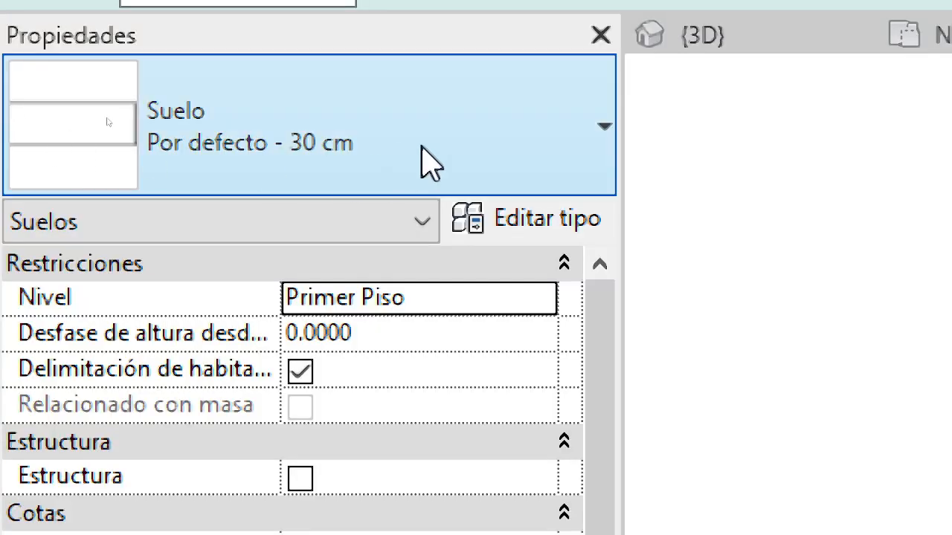
click(523, 132)
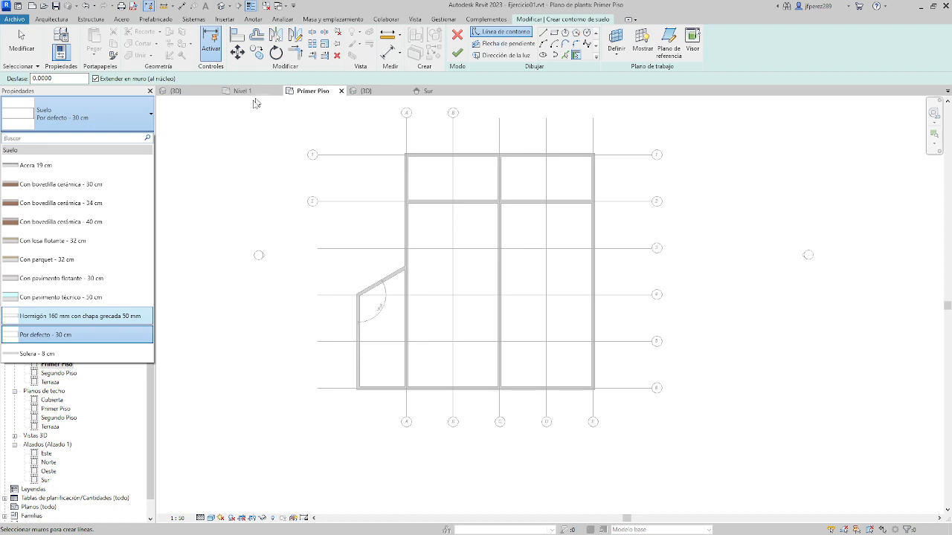
click(330, 11)
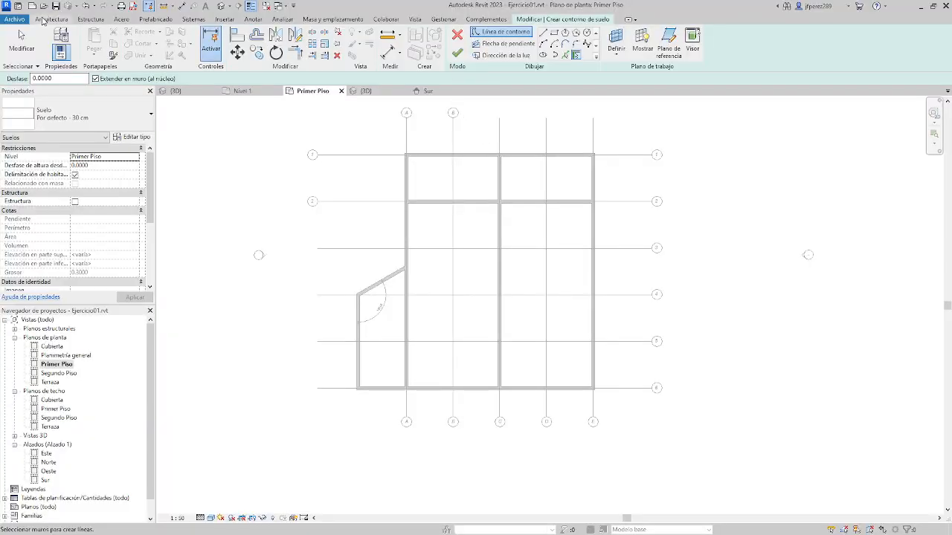
Cancel the floor boundary sketch without drawing any boundary lines
click(45, 20)
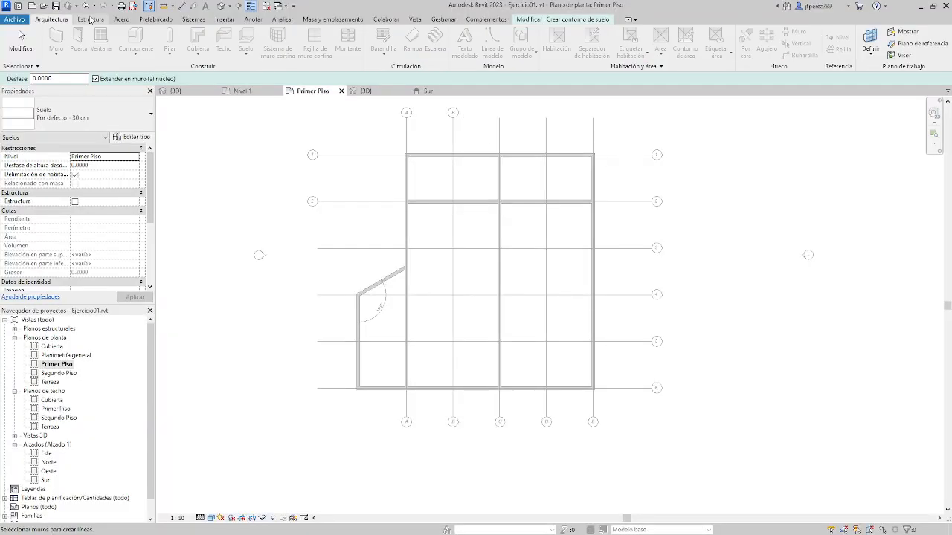
click(91, 20)
click(124, 20)
click(158, 20)
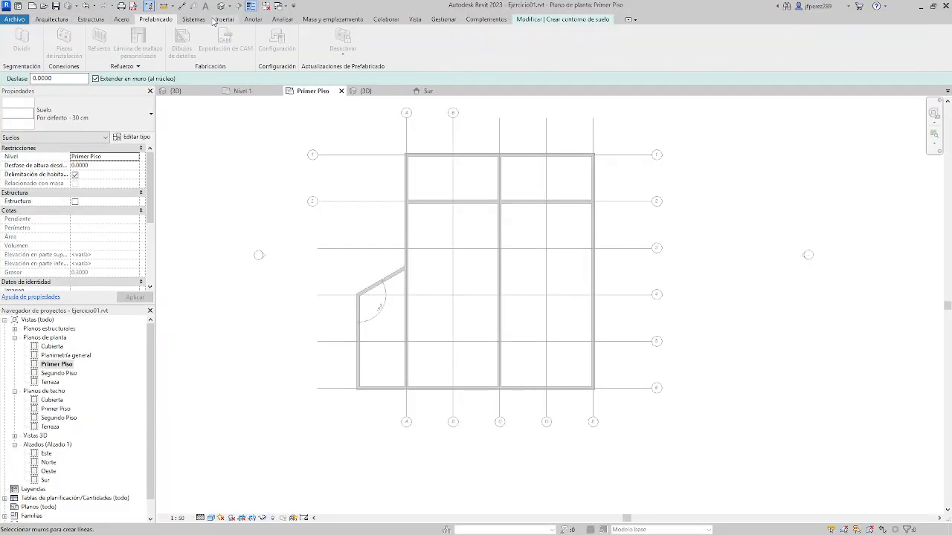
click(194, 20)
click(225, 20)
click(254, 20)
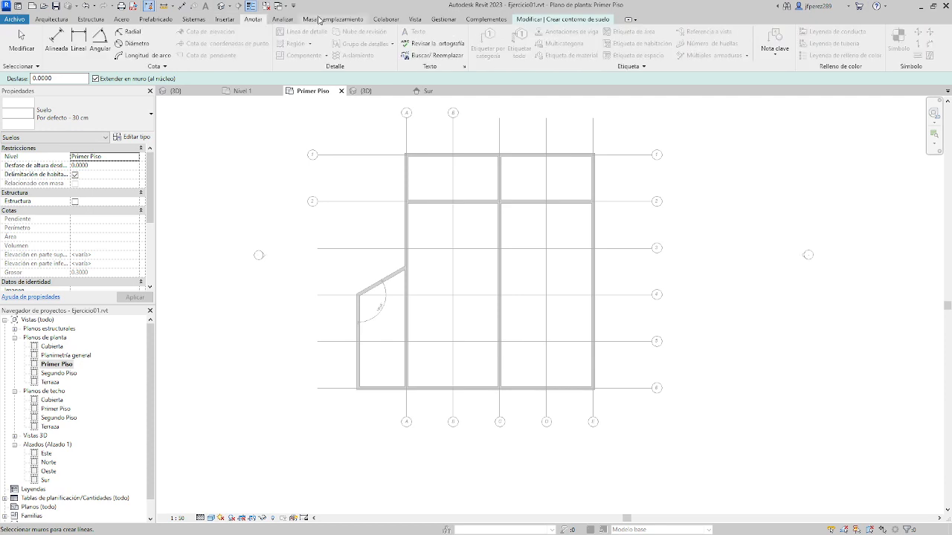
click(333, 19)
click(563, 19)
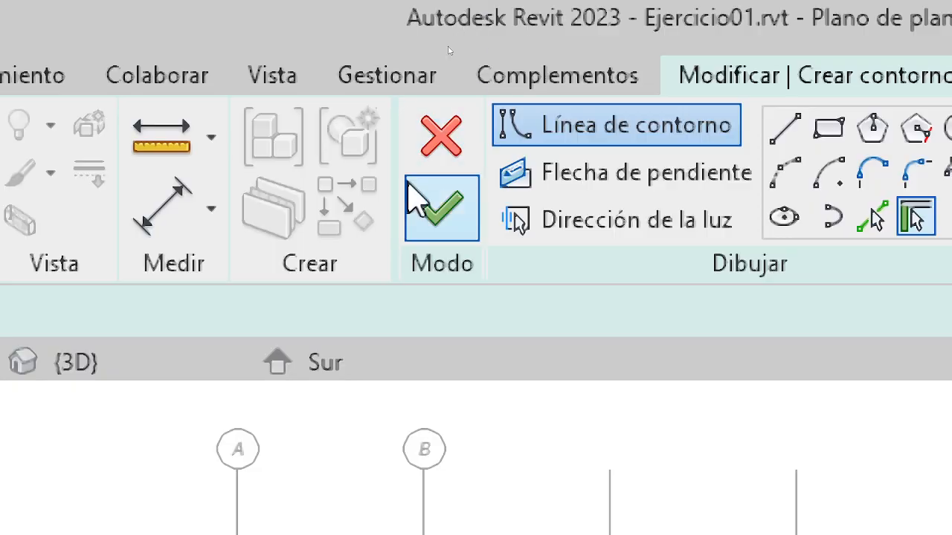
click(442, 138)
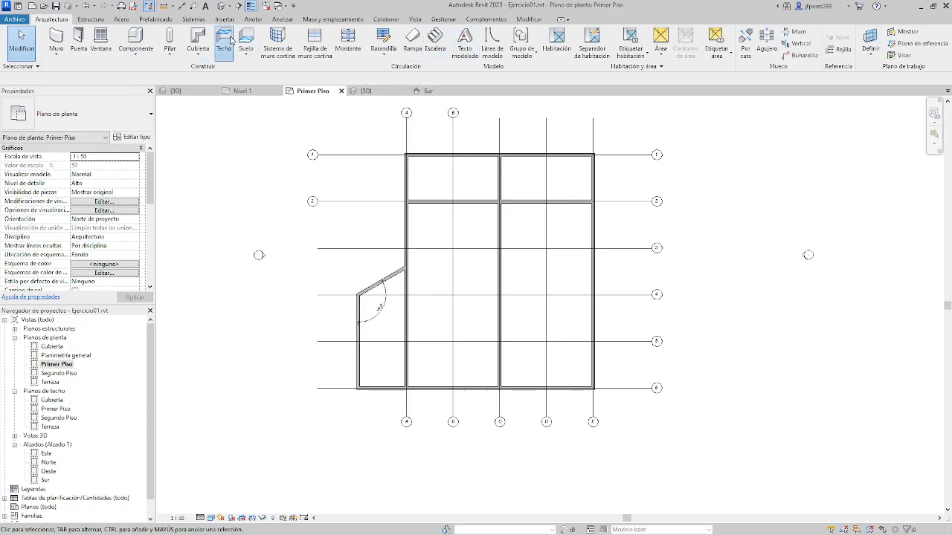
Start the Ceiling tool and review the available basic and compound ceiling types, keeping the current type
click(224, 42)
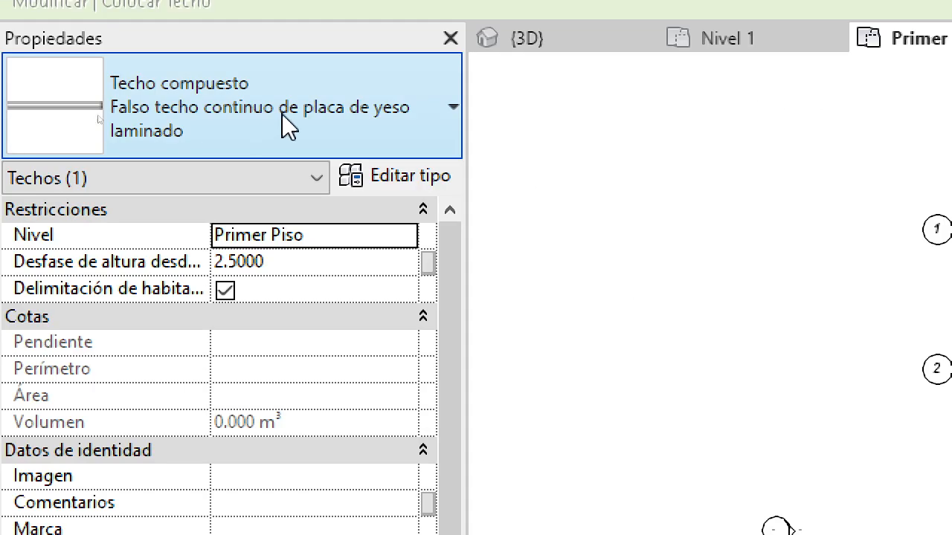
click(337, 108)
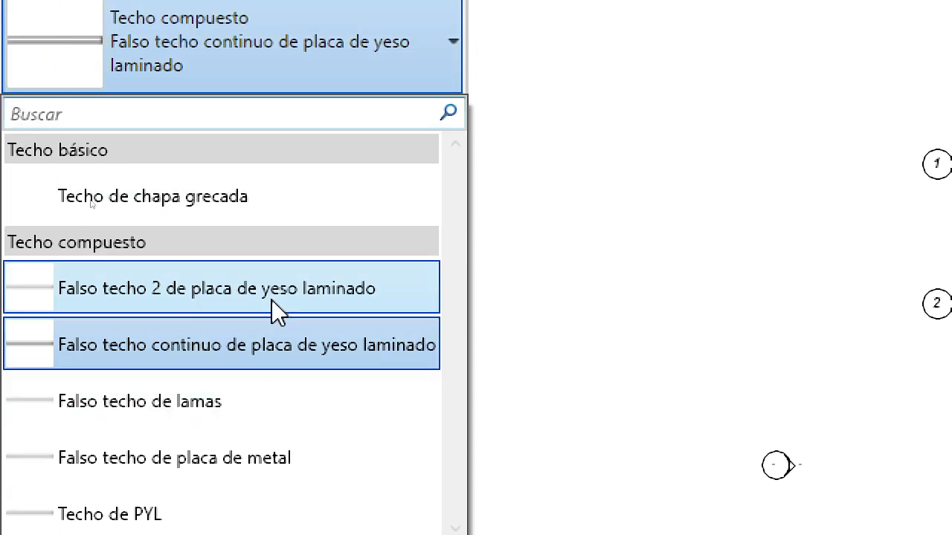
mouse_move(271, 299)
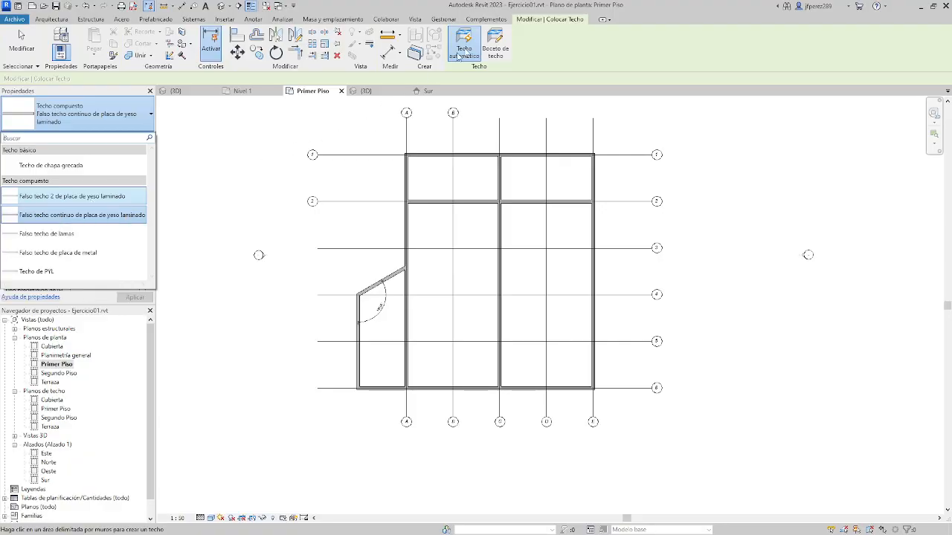
click(476, 113)
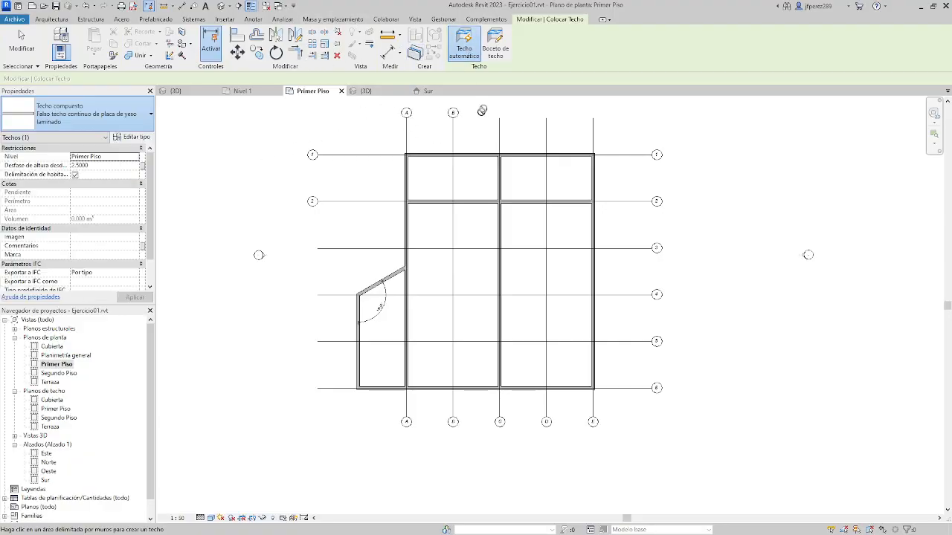
Start a "Por defecto - 30 cm" floor on Primer Piso and pick the main and annex walls along grid 6 as boundary
click(51, 18)
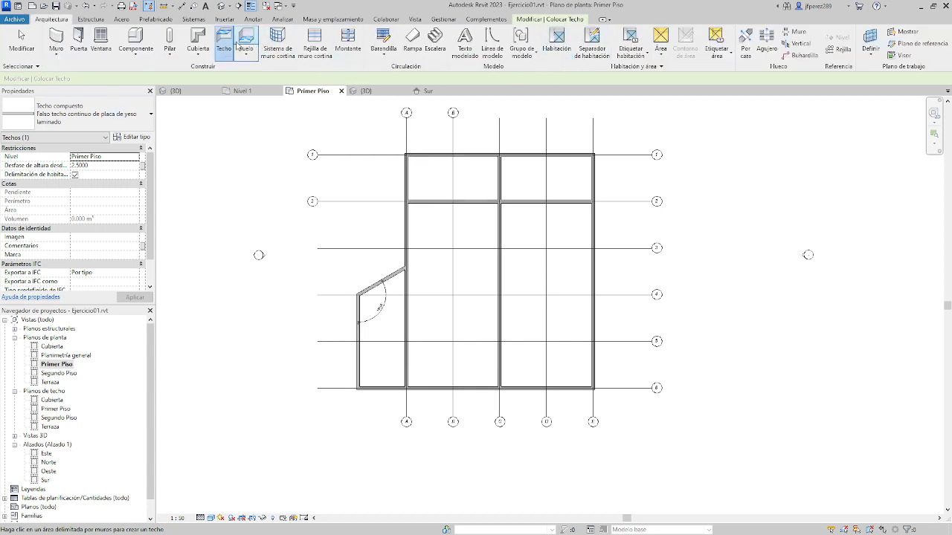
click(246, 43)
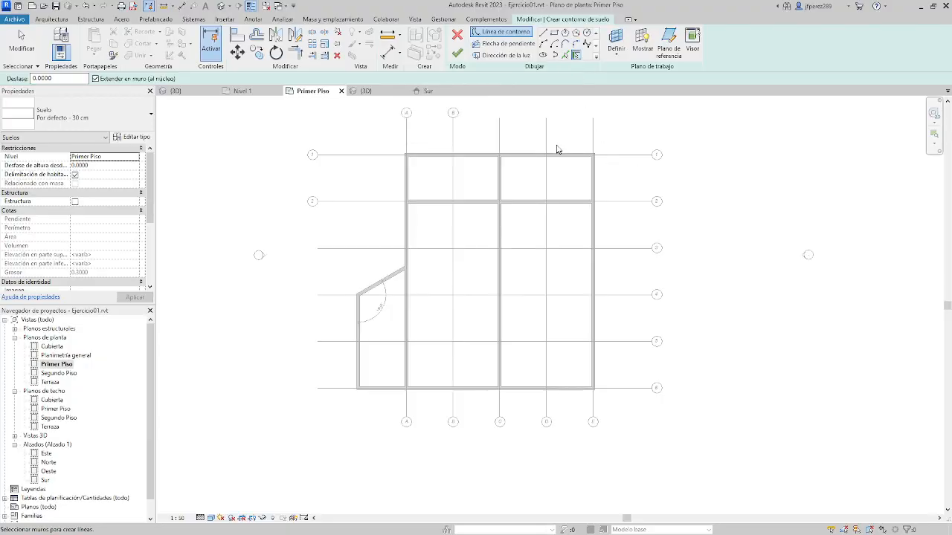
scroll(408, 153, up, 2)
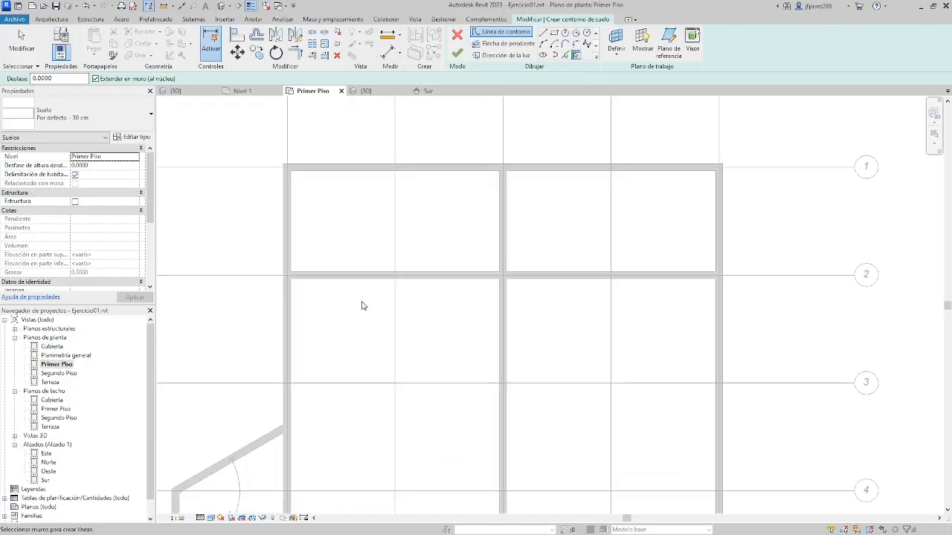
scroll(357, 238, down, 3)
middle_drag(353, 374, 424, 250)
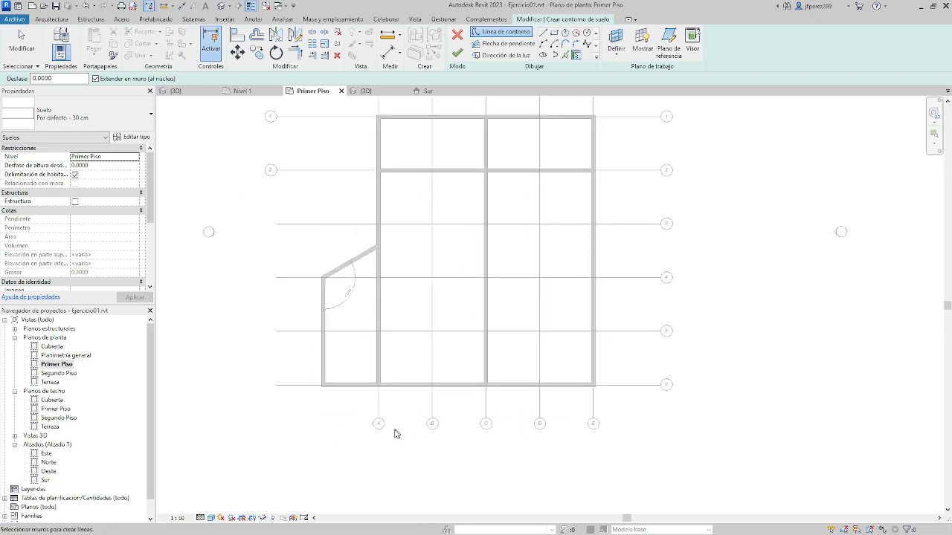
click(384, 389)
click(360, 392)
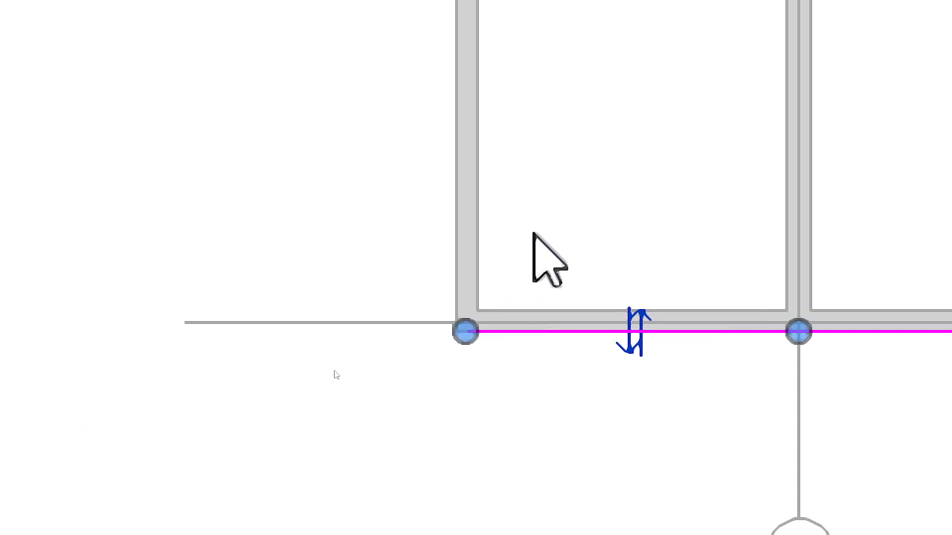
Pick the annex's outer and slanted walls and the walls along grids A, 1 and E as further floor boundary lines
click(467, 174)
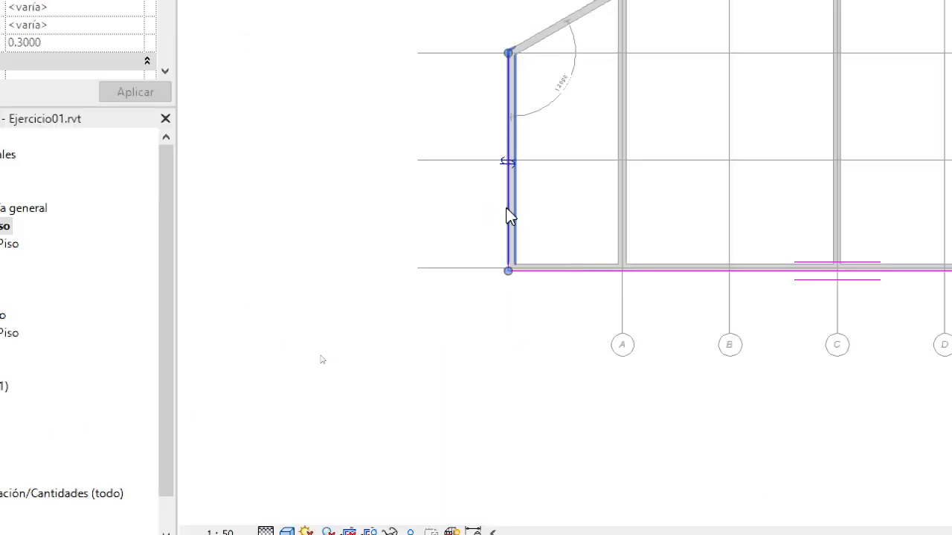
middle_drag(567, 116, 461, 360)
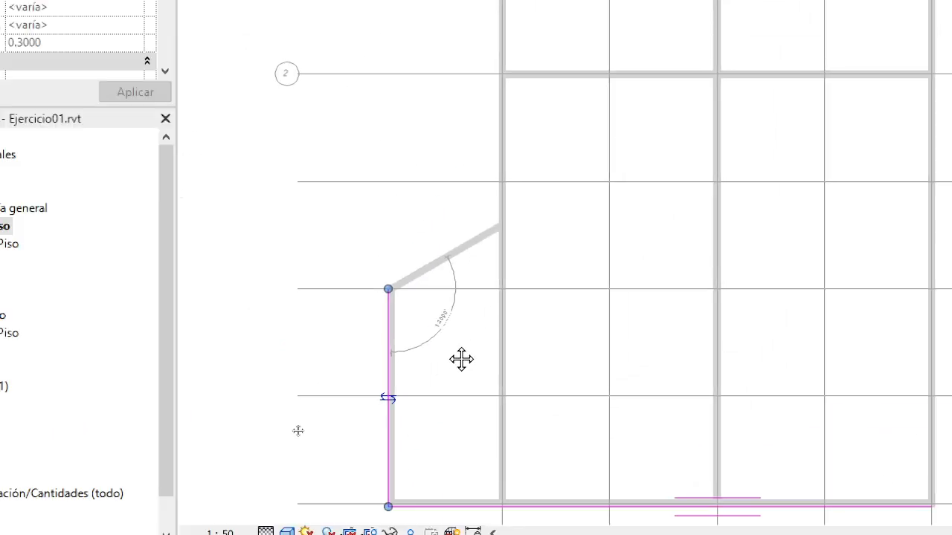
click(446, 262)
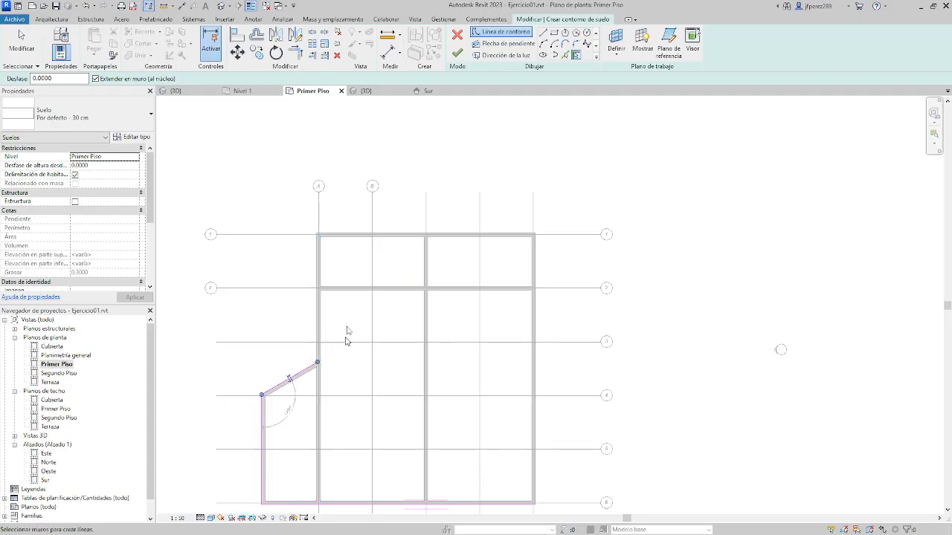
click(320, 335)
click(369, 244)
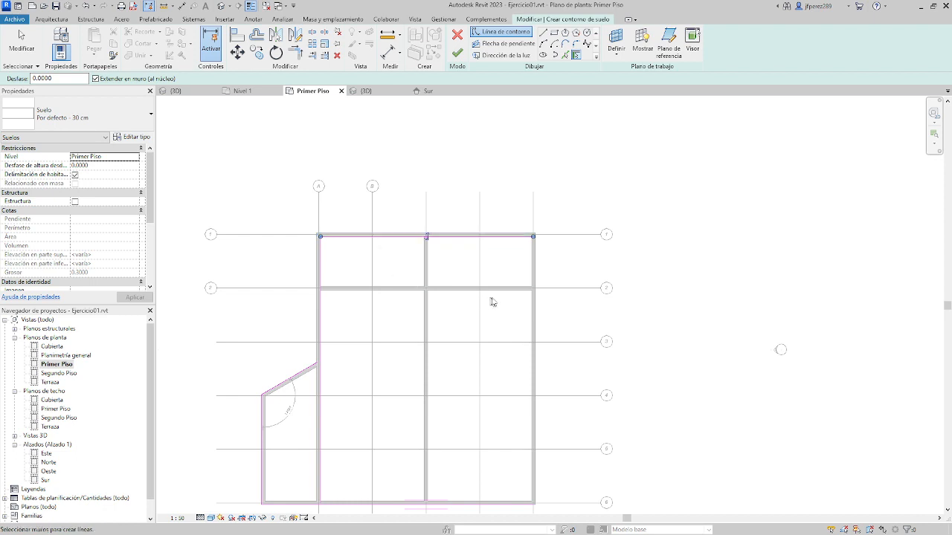
click(534, 271)
Align the floor boundary line along grid A with the outer face of that wall
middle_drag(569, 334, 576, 156)
scroll(532, 327, up, 5)
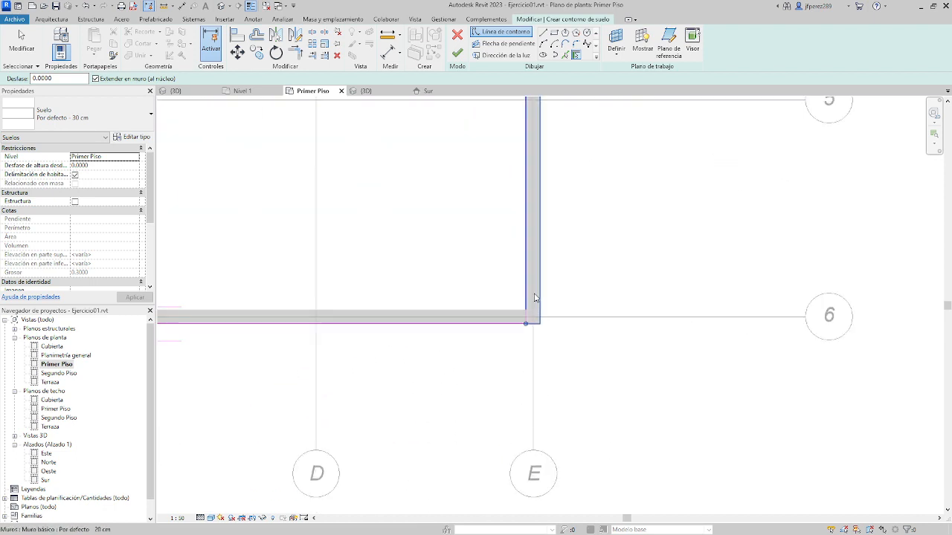
scroll(530, 387, down, 1)
scroll(530, 387, down, 3)
scroll(431, 323, up, 1)
scroll(329, 261, up, 2)
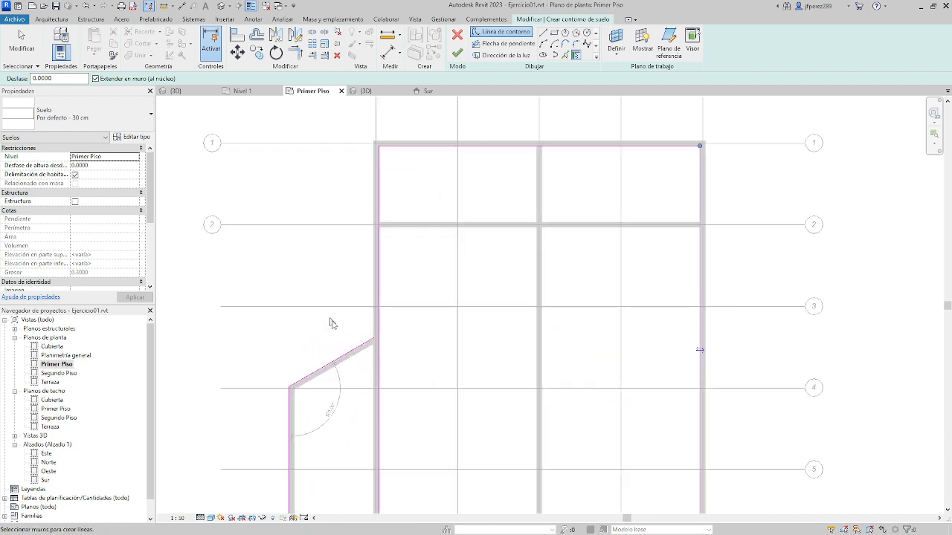
scroll(364, 340, up, 2)
scroll(364, 340, up, 2)
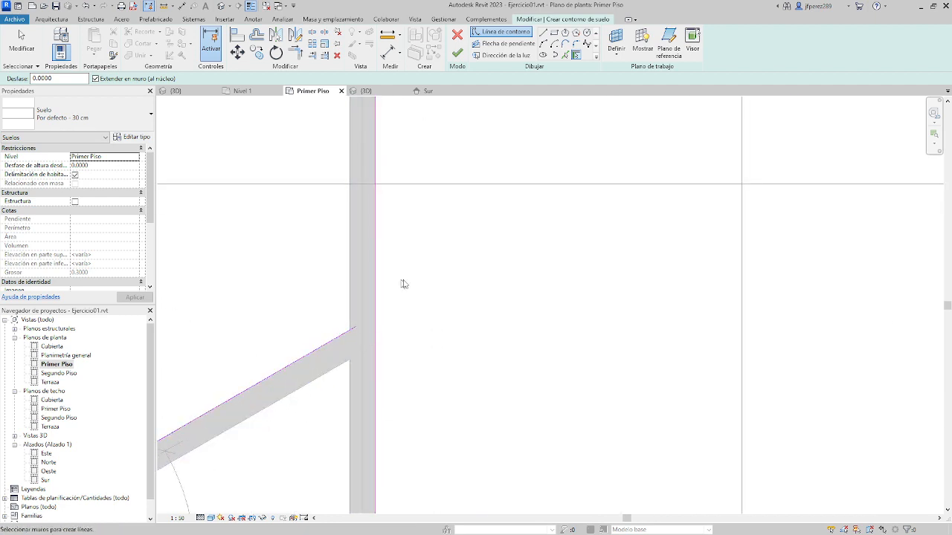
scroll(402, 282, down, 2)
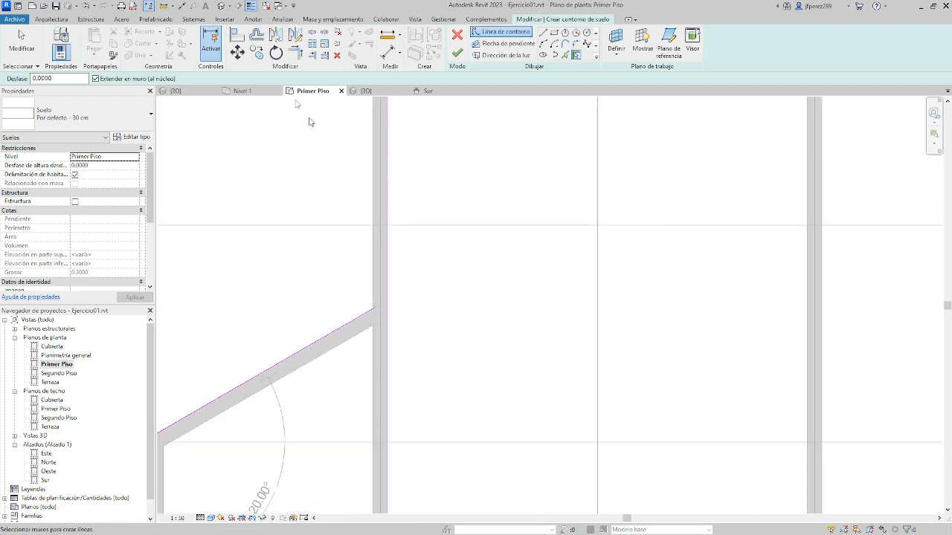
click(236, 39)
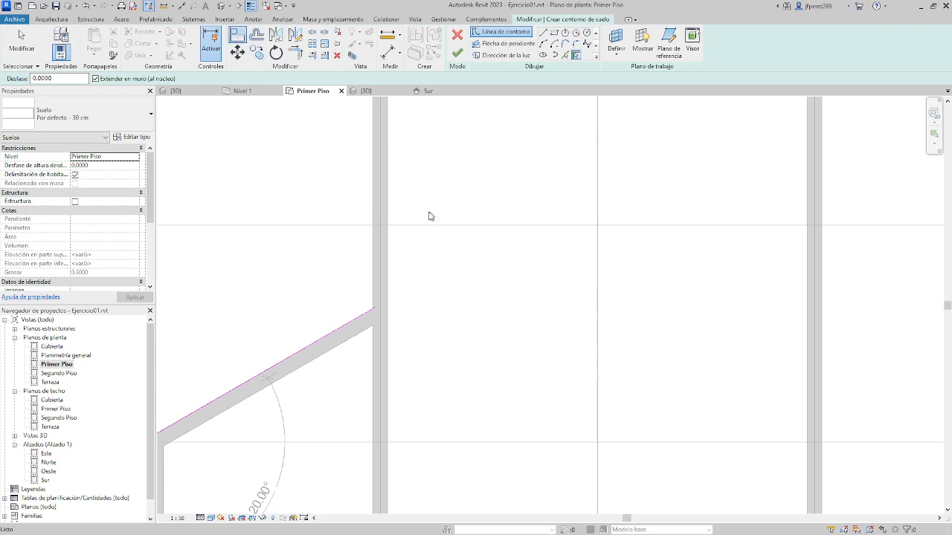
click(372, 212)
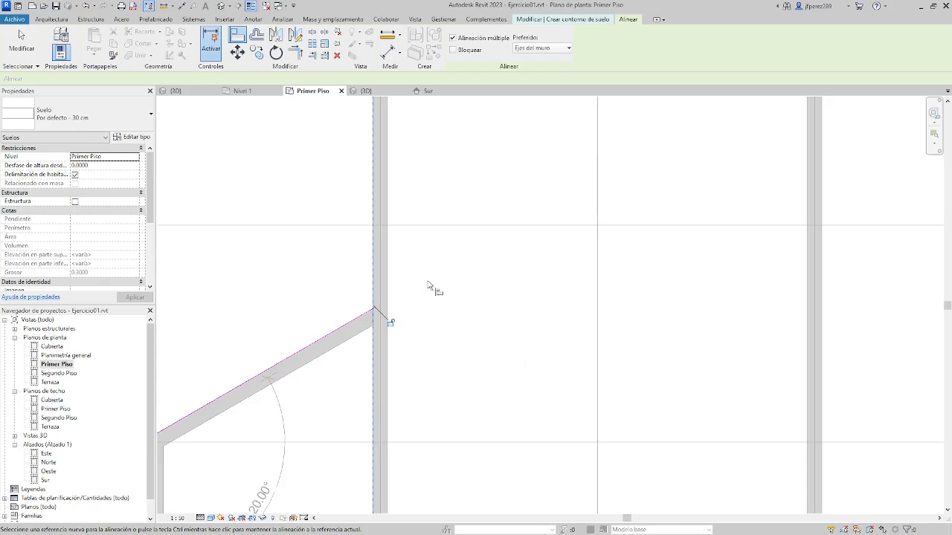
Trim the slanted annex boundary line and the grid A boundary line to a corner, keeping the grid A portion above it
scroll(428, 283, down, 2)
scroll(400, 301, up, 5)
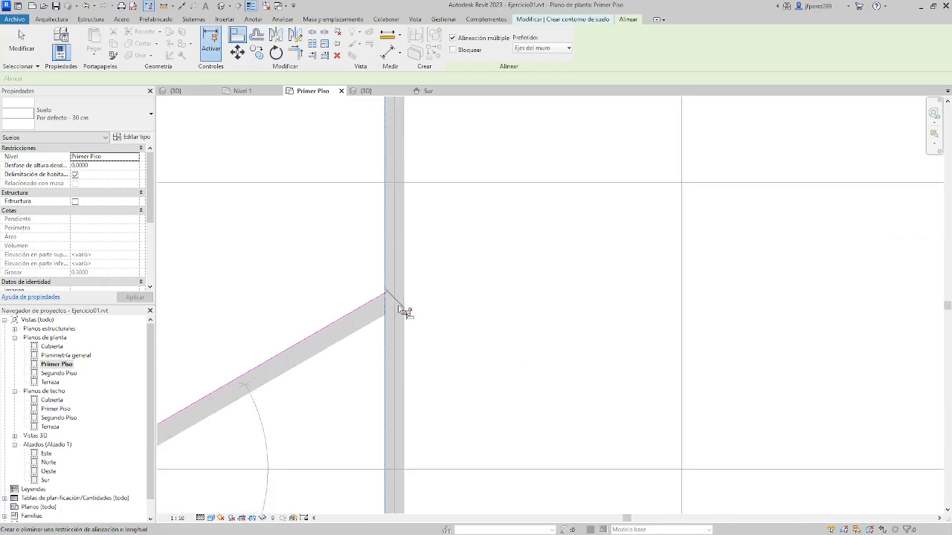
scroll(386, 302, up, 2)
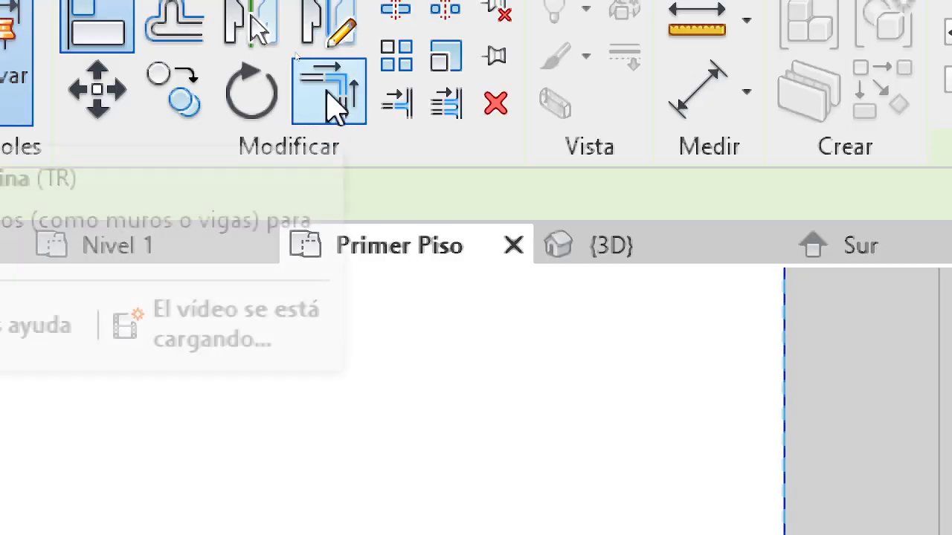
click(334, 104)
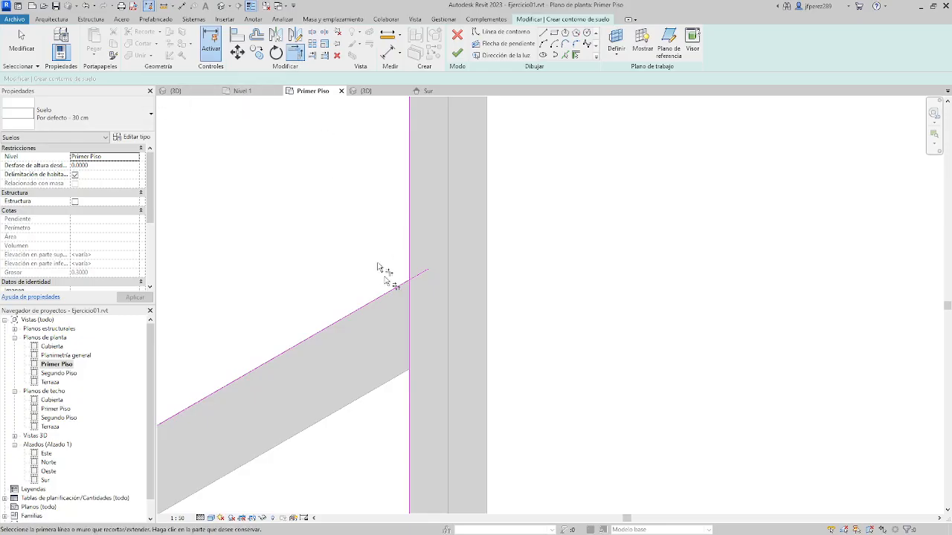
click(395, 294)
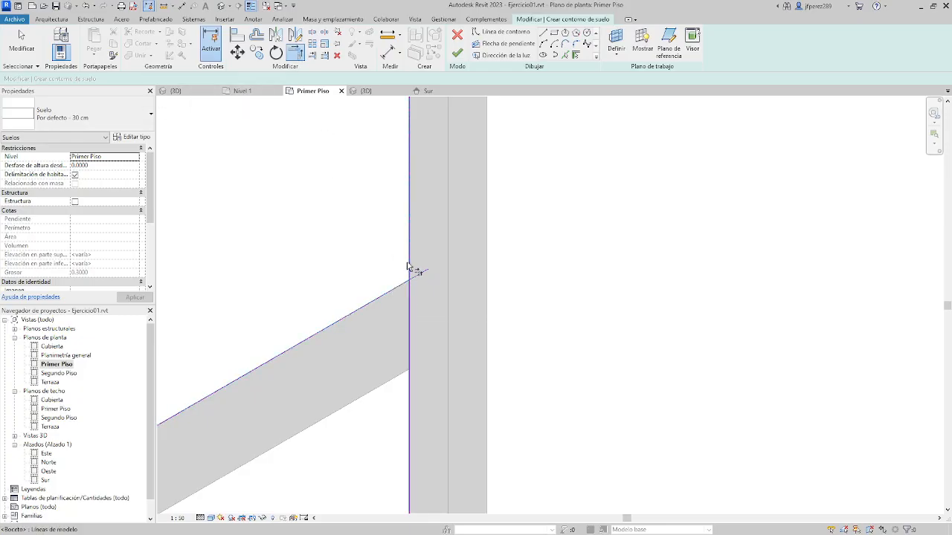
click(410, 268)
scroll(409, 282, down, 5)
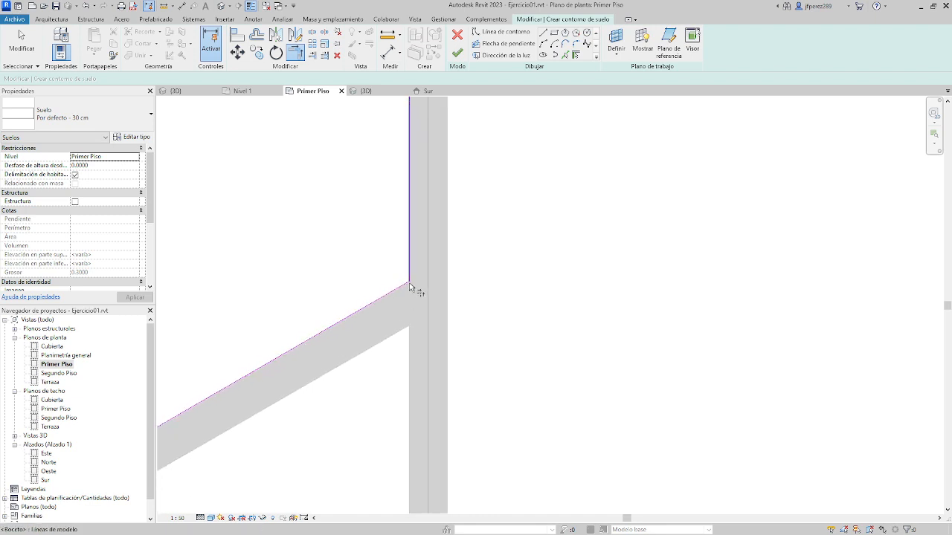
Align the floor boundary line along grid 1 with the outer face of that wall
scroll(409, 283, down, 5)
middle_drag(520, 156, 499, 370)
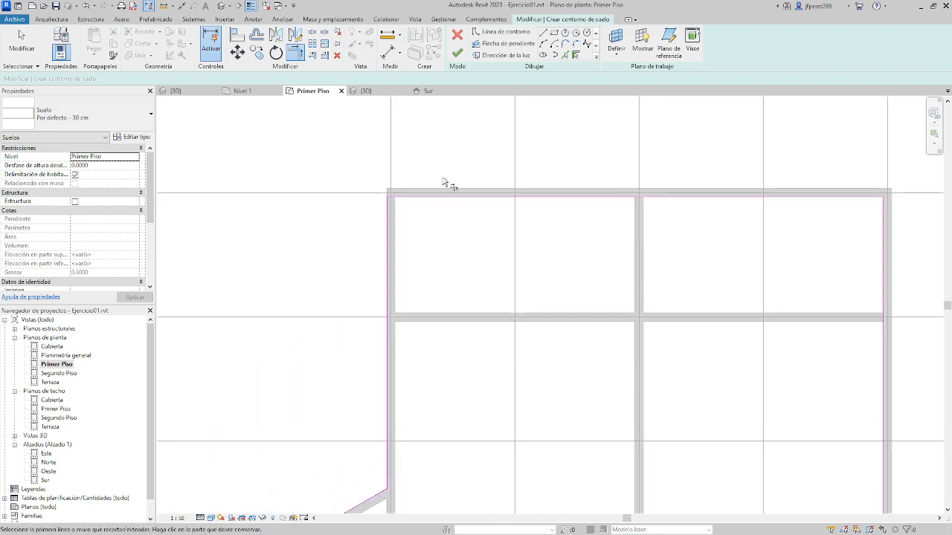
scroll(442, 177, up, 4)
scroll(405, 223, up, 2)
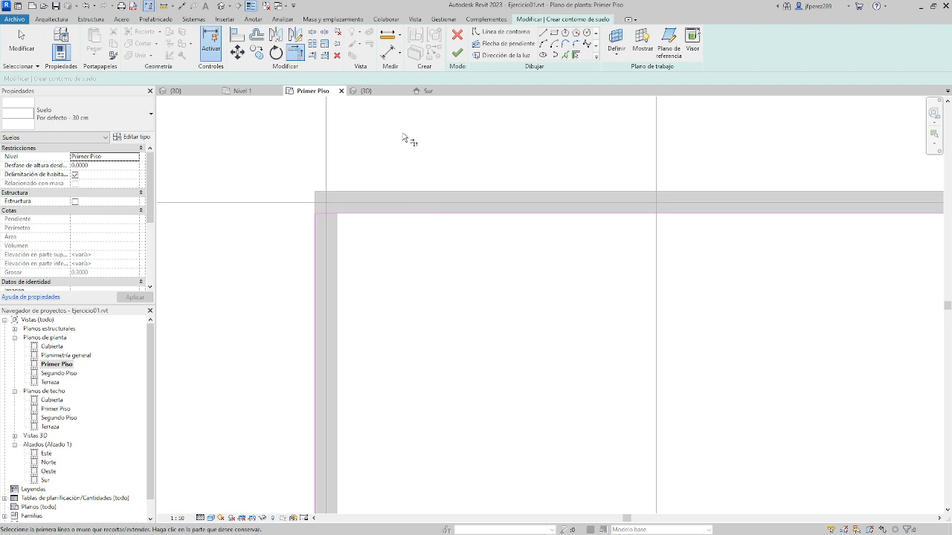
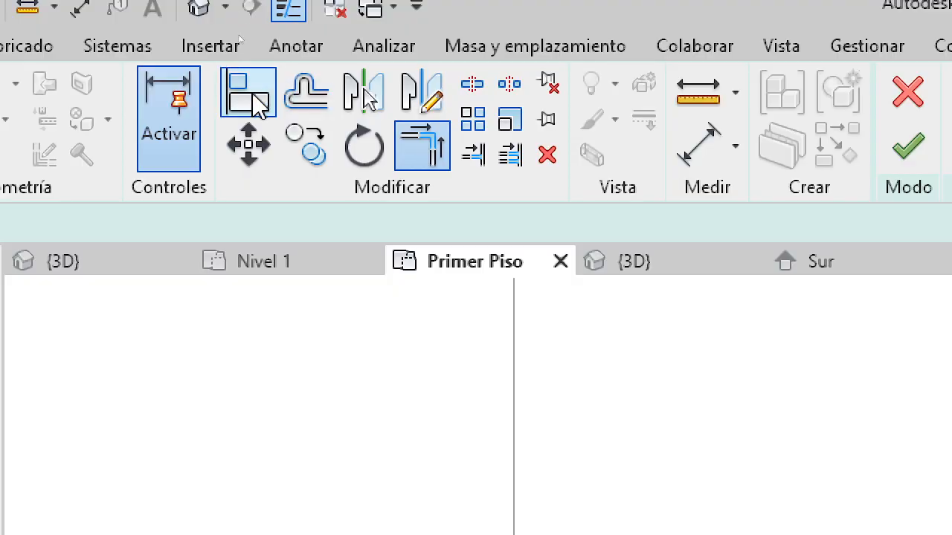
click(238, 36)
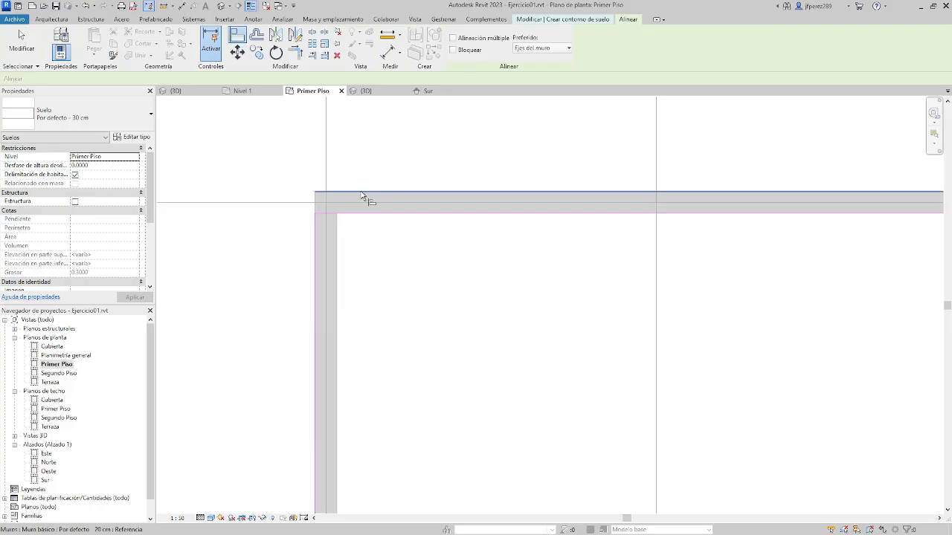
click(364, 195)
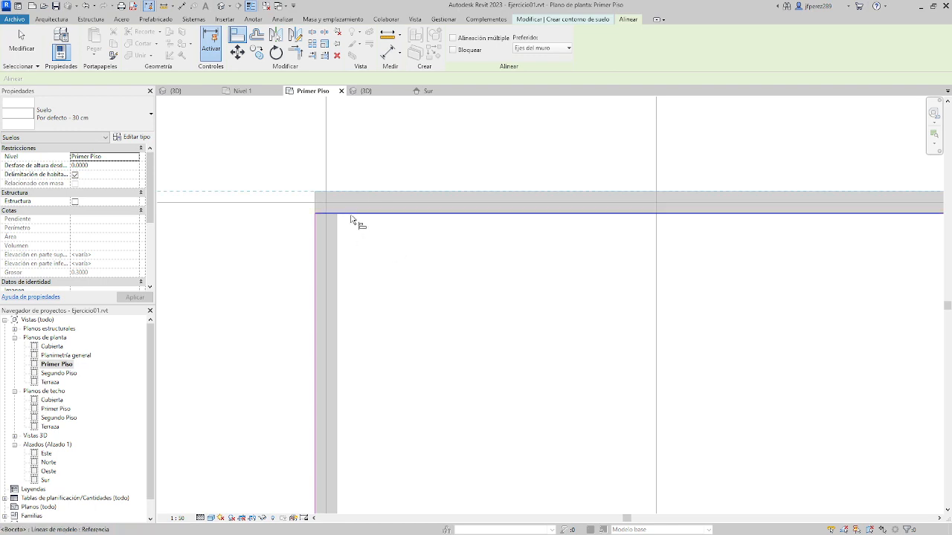
click(354, 217)
scroll(364, 245, down, 3)
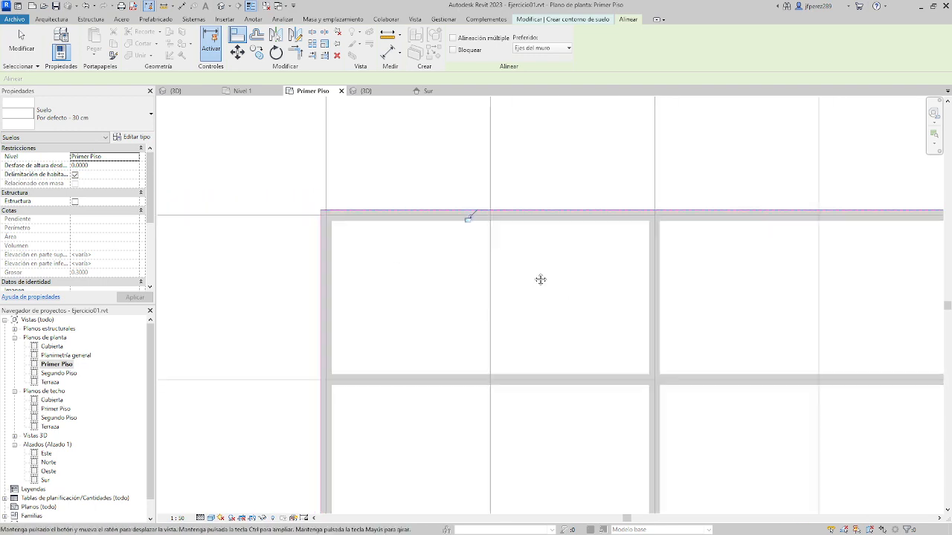
Align the floor boundary line along grid E with the outer face of that wall
middle_drag(640, 297, 557, 263)
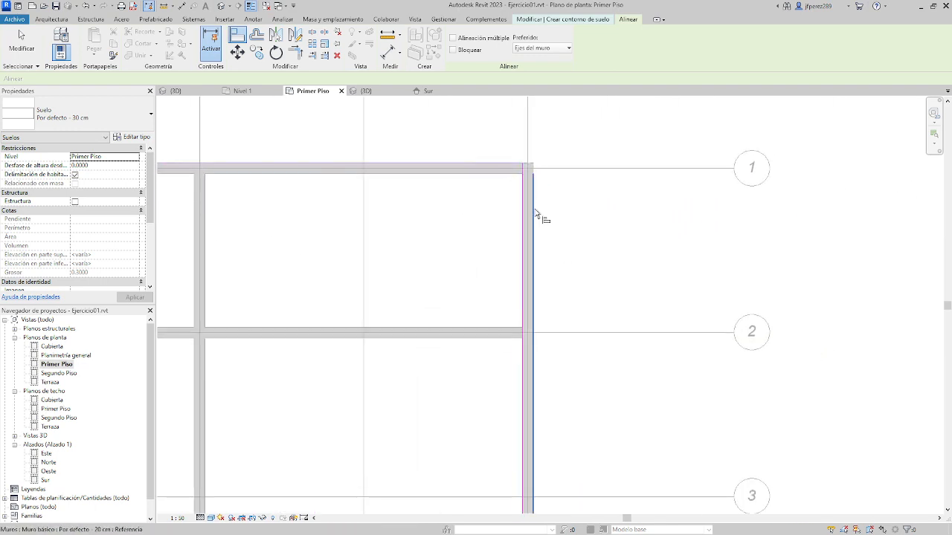
click(531, 247)
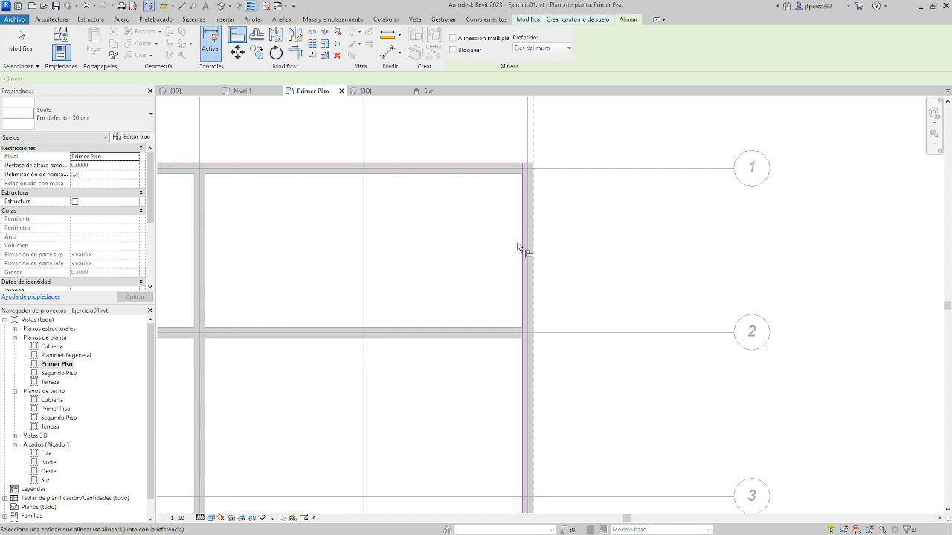
click(521, 247)
Check the sketched floor boundary against the outer wall faces along grid E, at the grid E and 6 corner and around the annex
middle_drag(565, 222, 589, 34)
scroll(600, 246, down, 1)
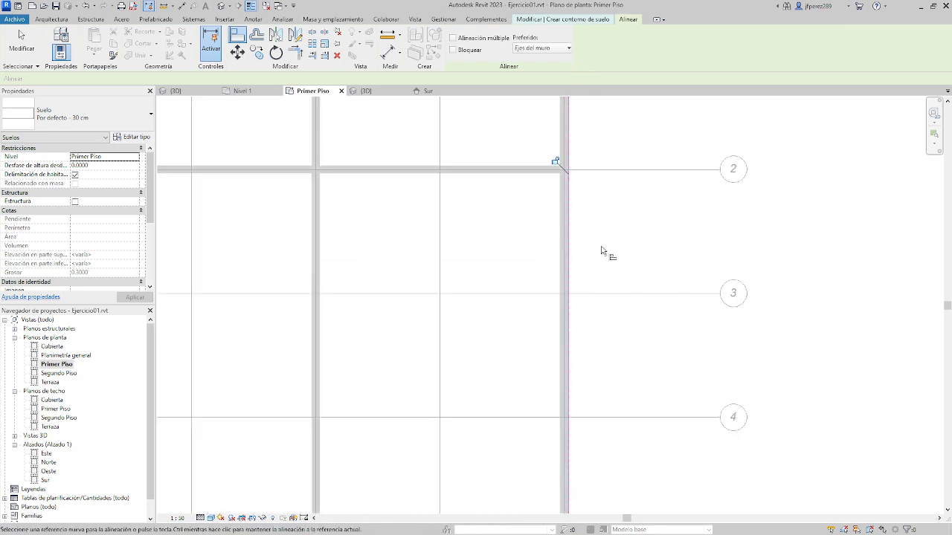
middle_drag(602, 248, 644, 19)
scroll(571, 218, down, 1)
scroll(573, 376, up, 3)
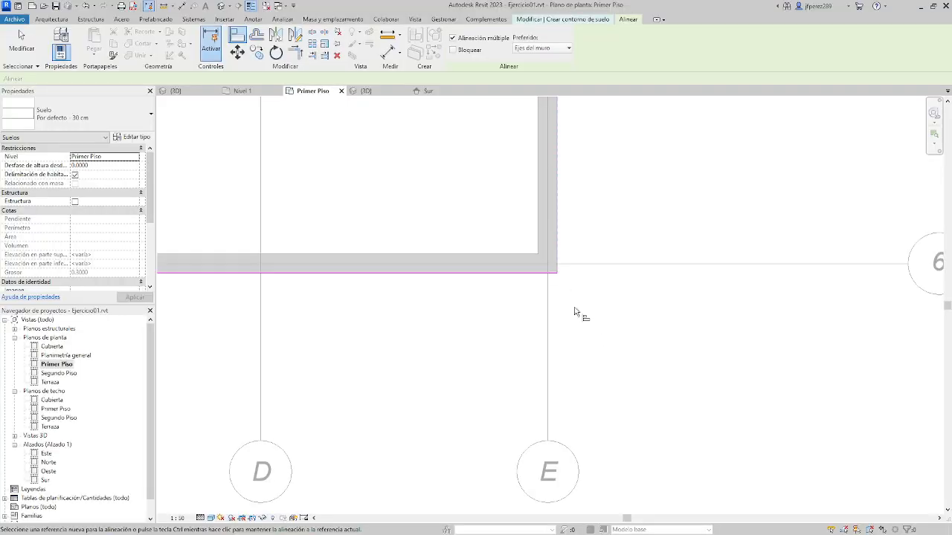
scroll(513, 287, down, 1)
scroll(659, 349, down, 4)
middle_drag(413, 228, 652, 370)
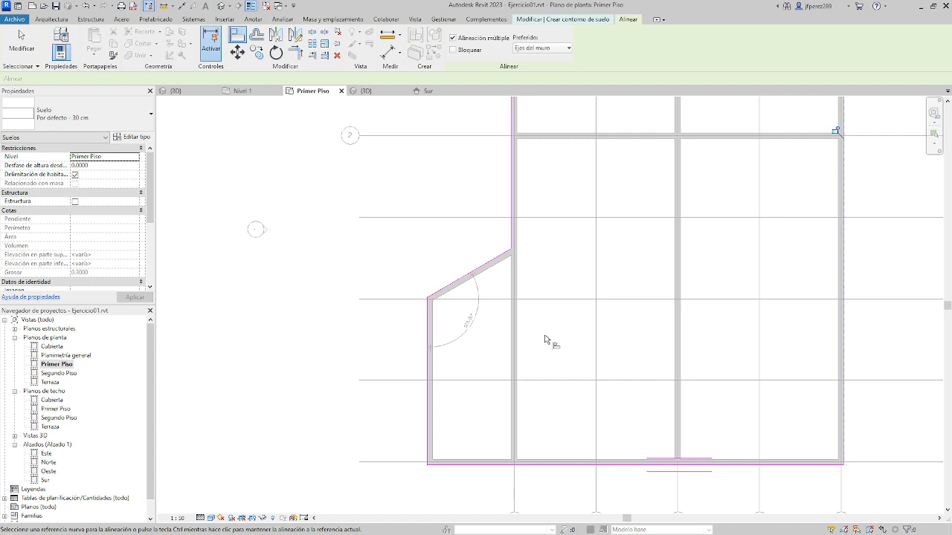
scroll(545, 336, down, 2)
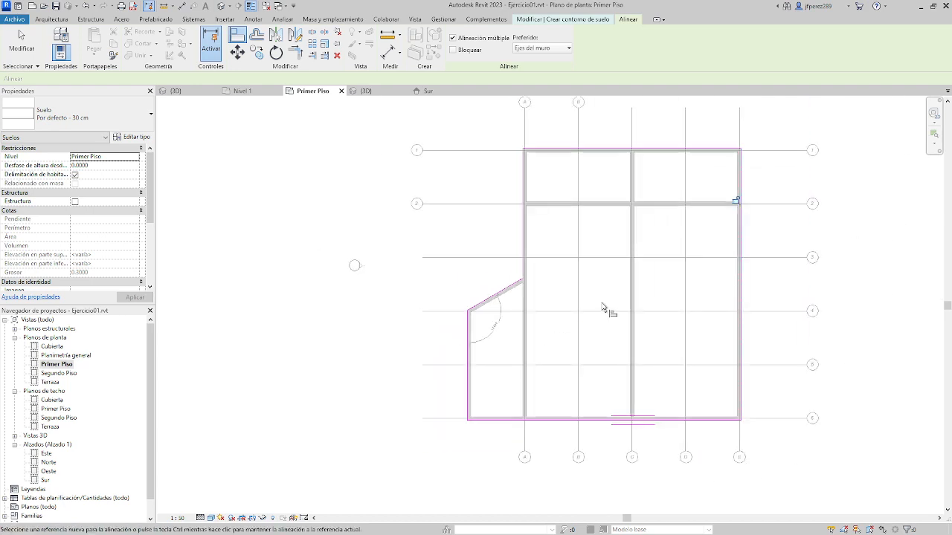
middle_drag(609, 311, 535, 315)
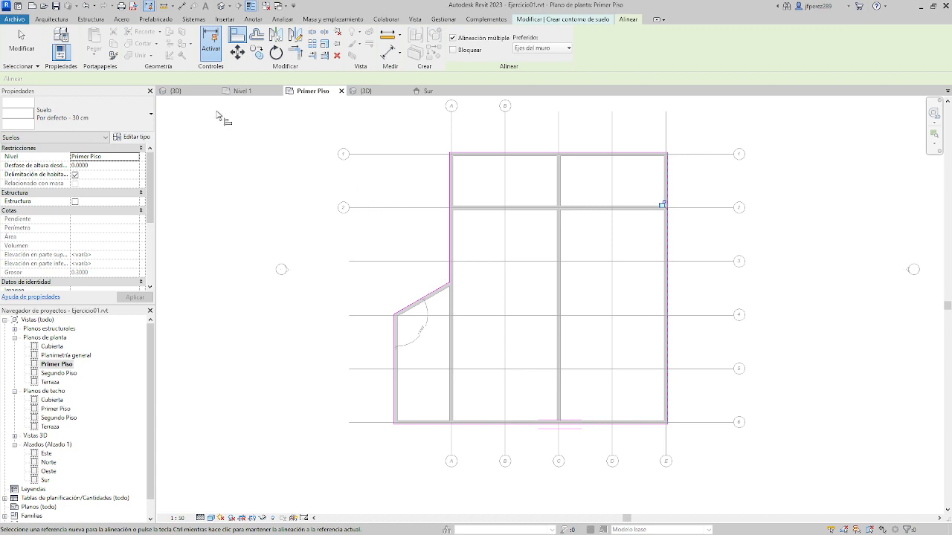
click(20, 38)
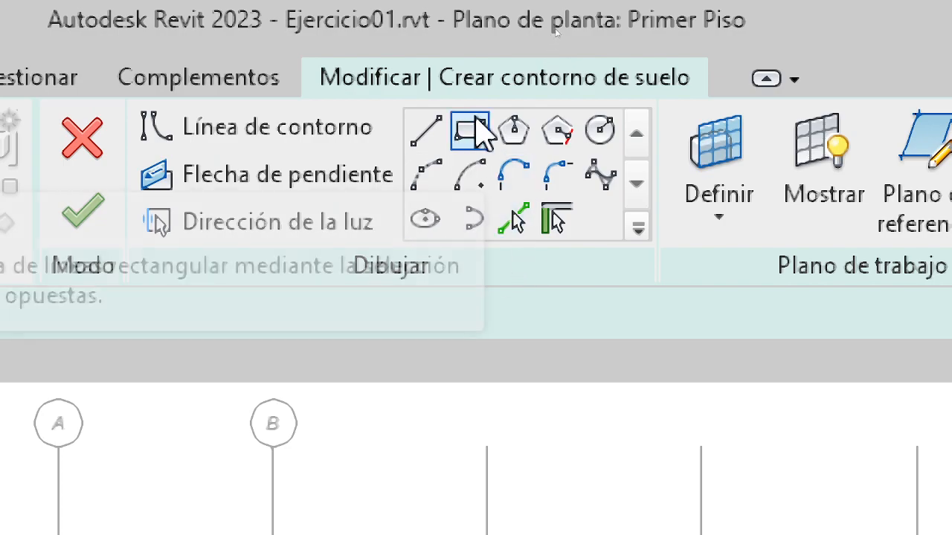
Sketch a rectangular opening inside the floor boundary, from the wall corner at grids A and 1 to the wall junction at grids E and 2
click(475, 123)
scroll(561, 178, up, 3)
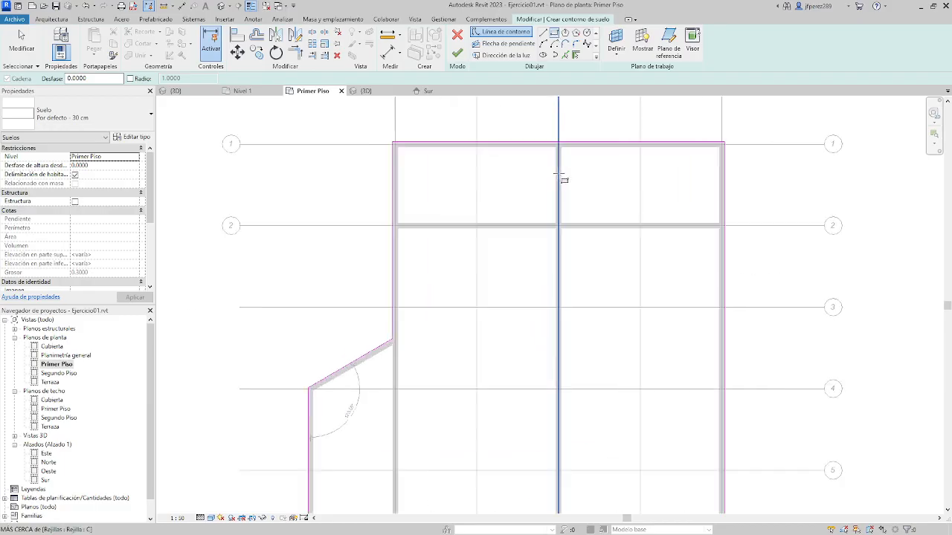
scroll(501, 181, up, 1)
middle_drag(501, 181, 322, 202)
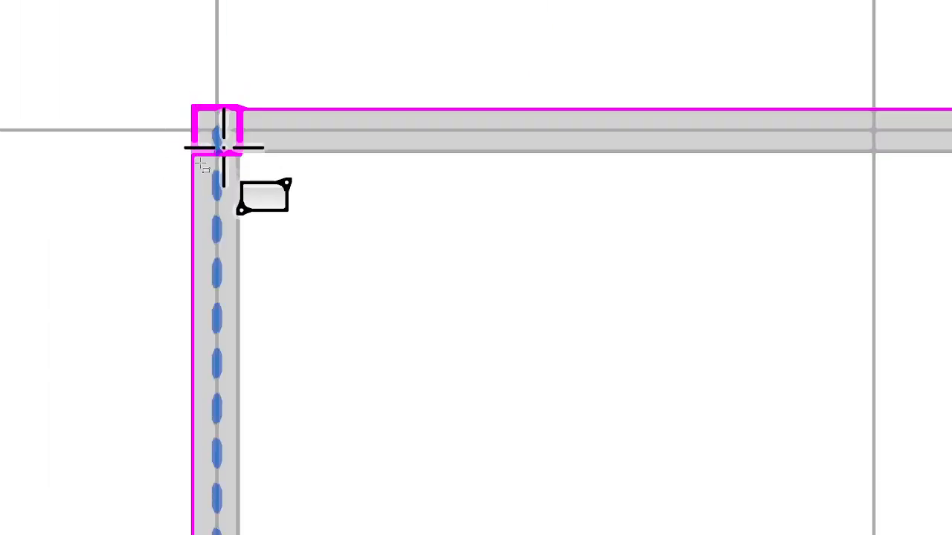
click(217, 133)
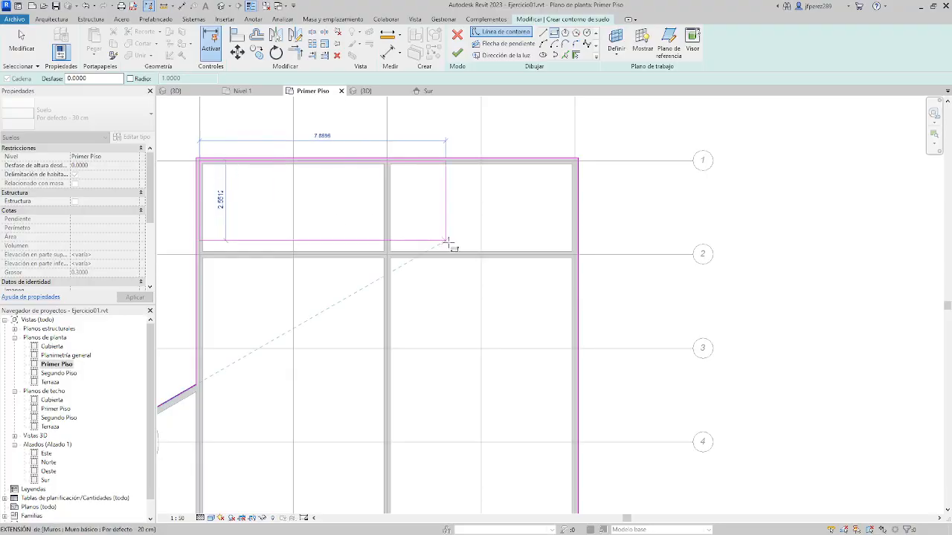
scroll(568, 265, up, 5)
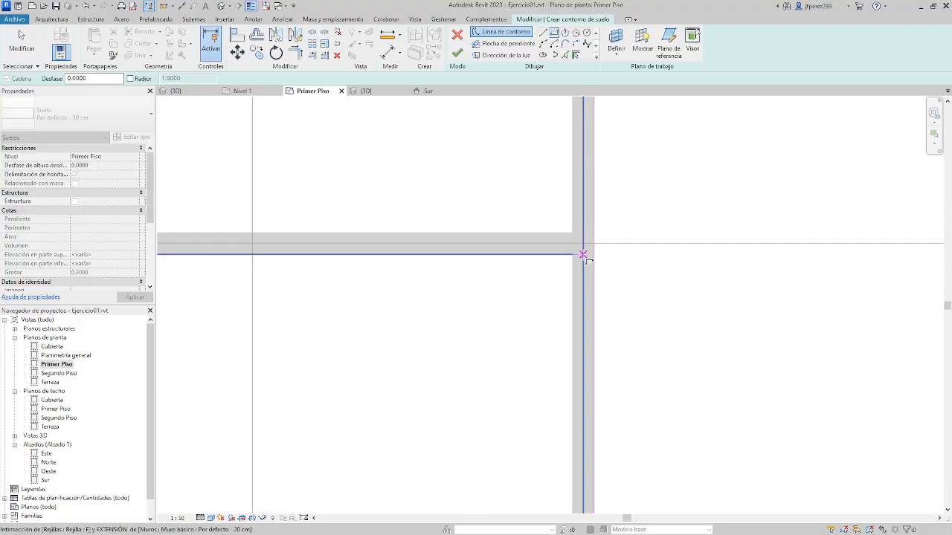
click(583, 255)
scroll(569, 283, down, 4)
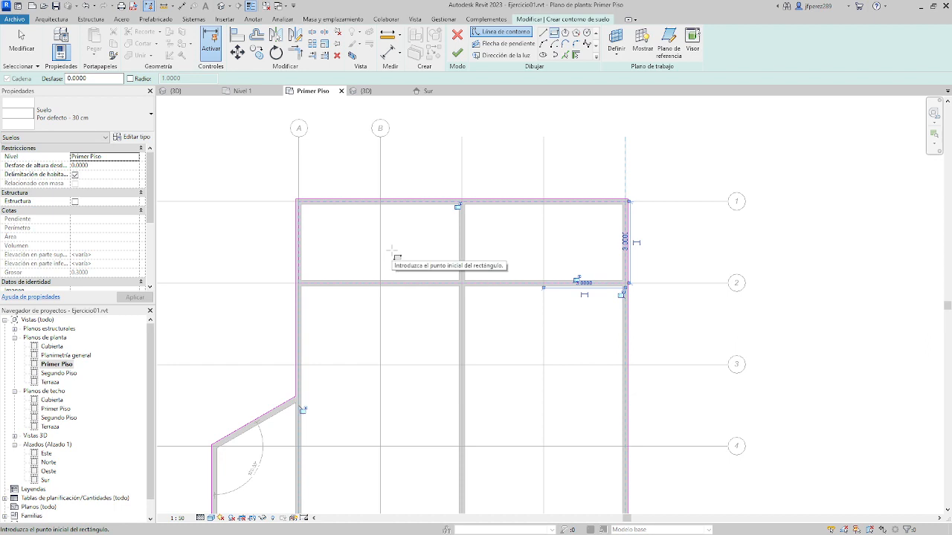
scroll(391, 253, down, 5)
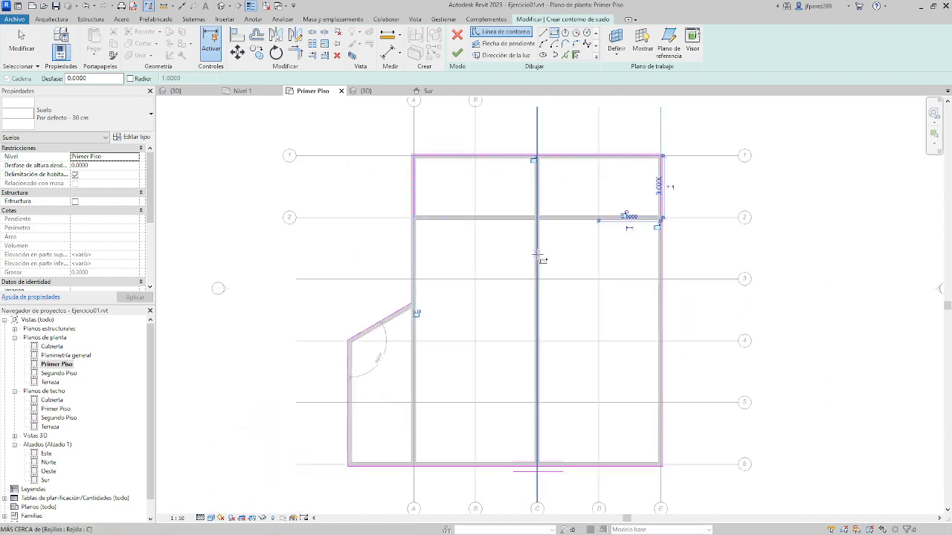
middle_drag(538, 257, 479, 265)
middle_drag(525, 233, 531, 298)
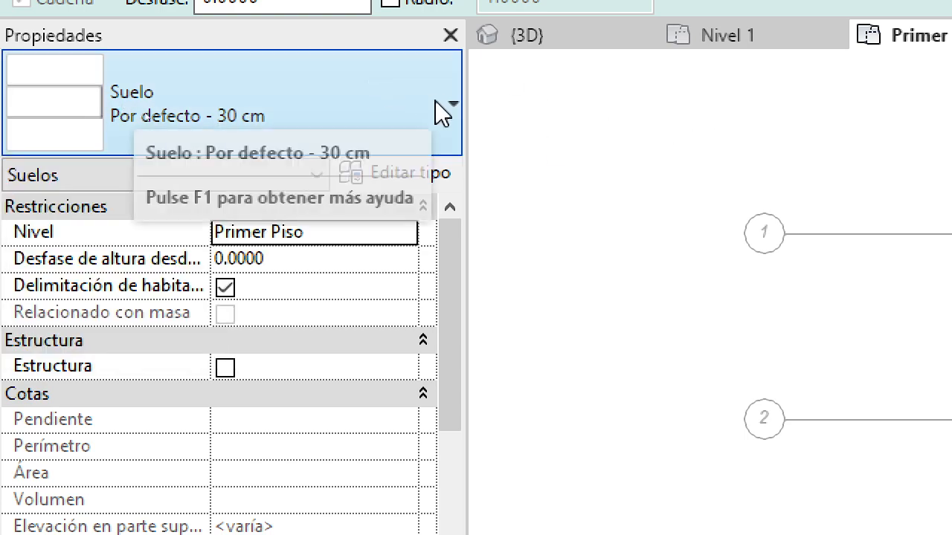
Review the available floor types, keep "Por defecto - 30 cm" and finish the floor sketch
click(436, 102)
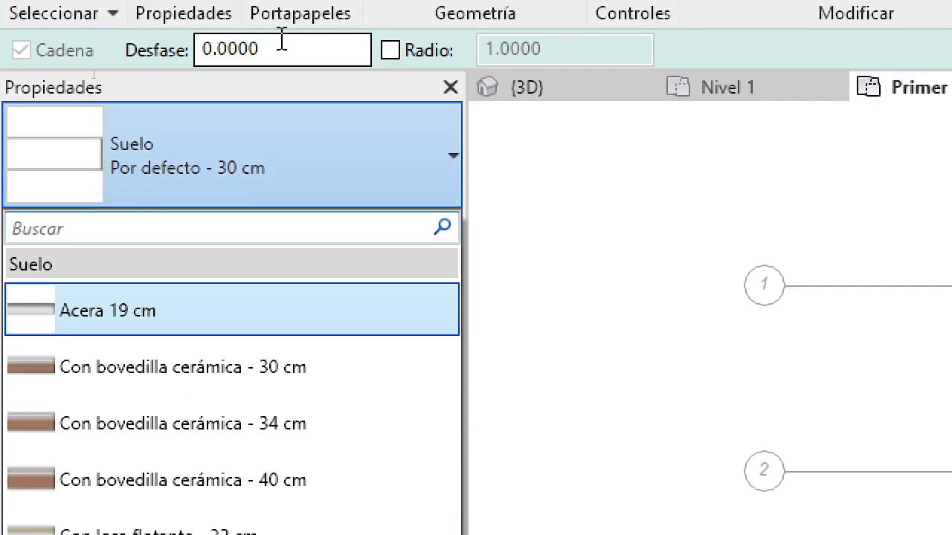
click(255, 193)
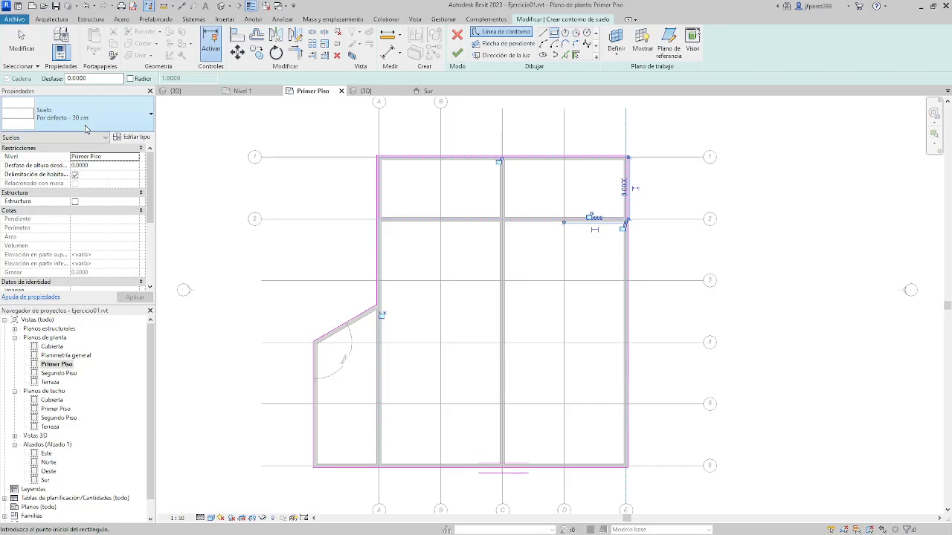
click(456, 54)
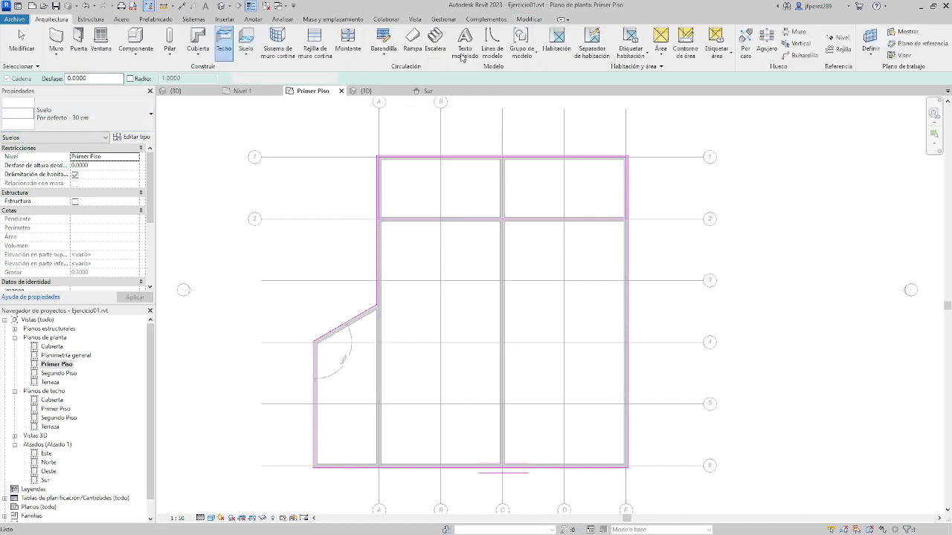
middle_drag(524, 321, 573, 262)
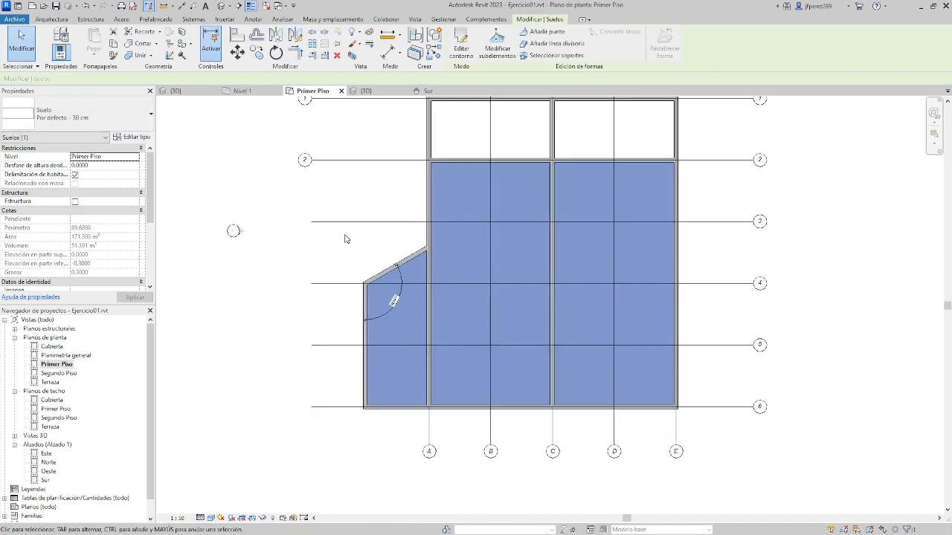
Examine the new floor slab and its opening from below and from several angles in the 3D view
click(221, 7)
shift+middle_drag(314, 432, 577, 385)
shift+middle_drag(504, 376, 461, 279)
scroll(438, 190, up, 5)
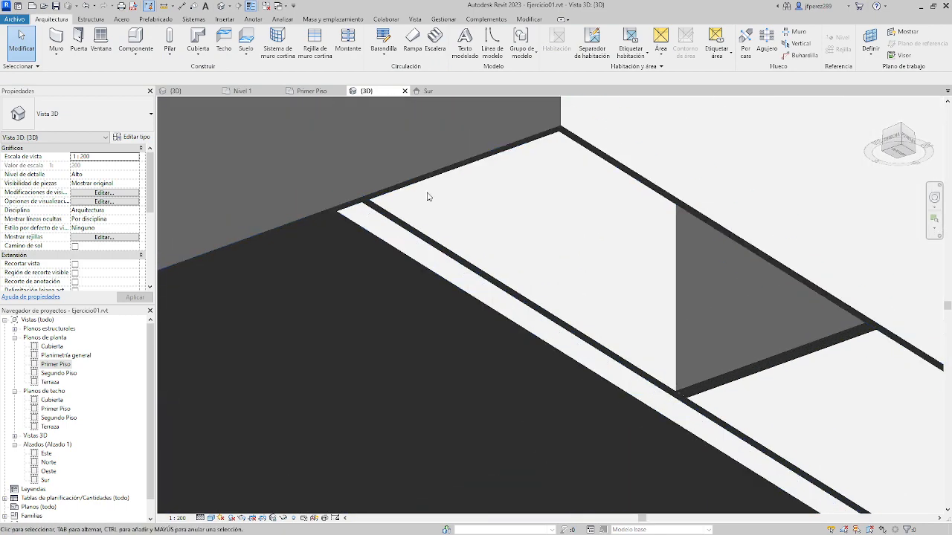
shift+middle_drag(428, 197, 524, 328)
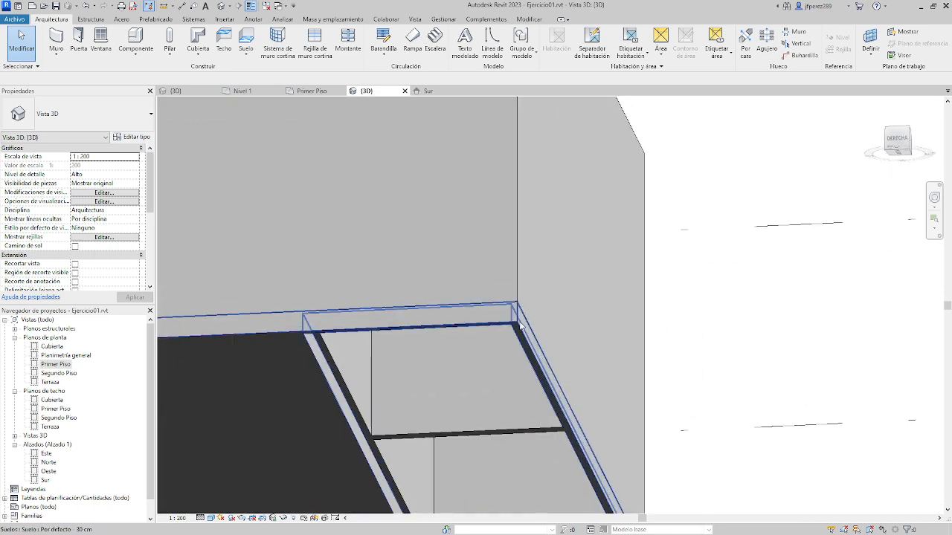
shift+middle_drag(431, 444, 488, 289)
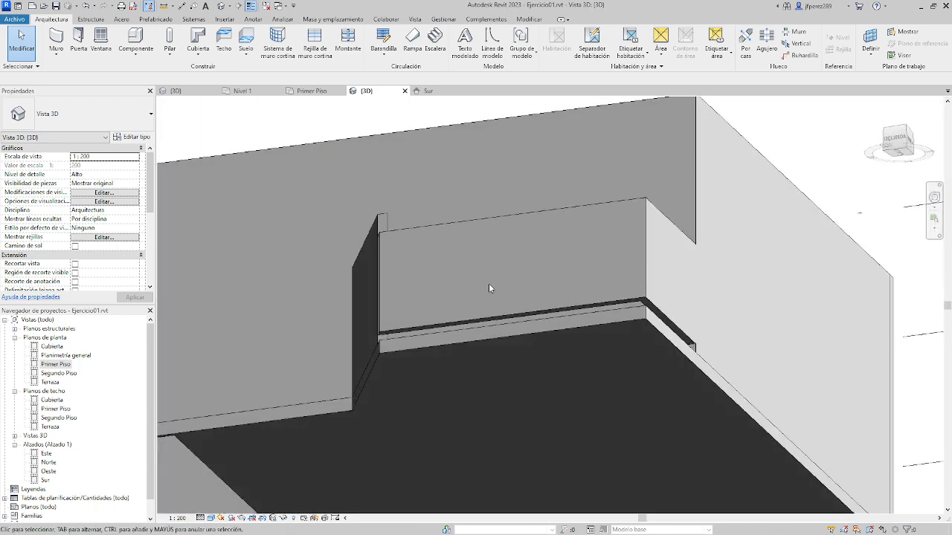
Return to the Primer Piso plan and inspect the grid A wall, the slanted and outer annex walls and the floor around them
double_click(56, 364)
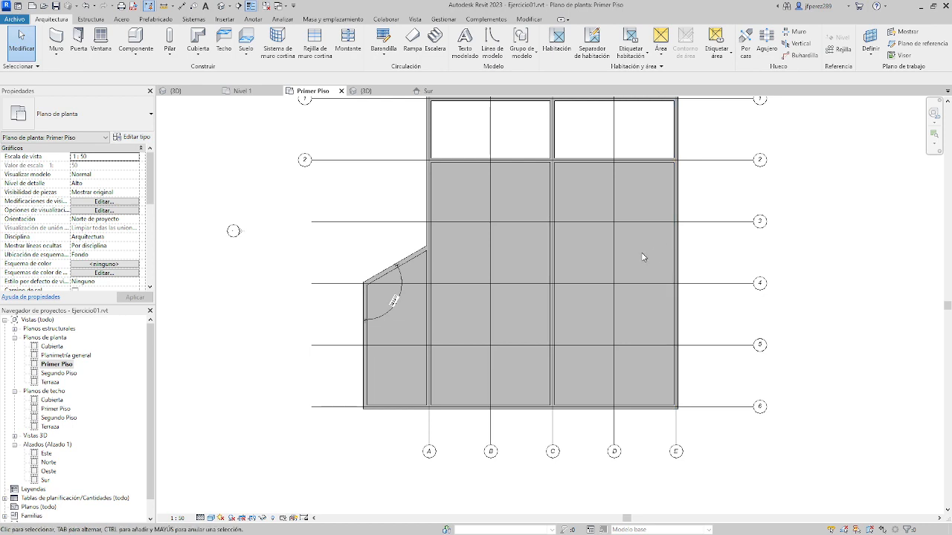
middle_drag(579, 255, 549, 307)
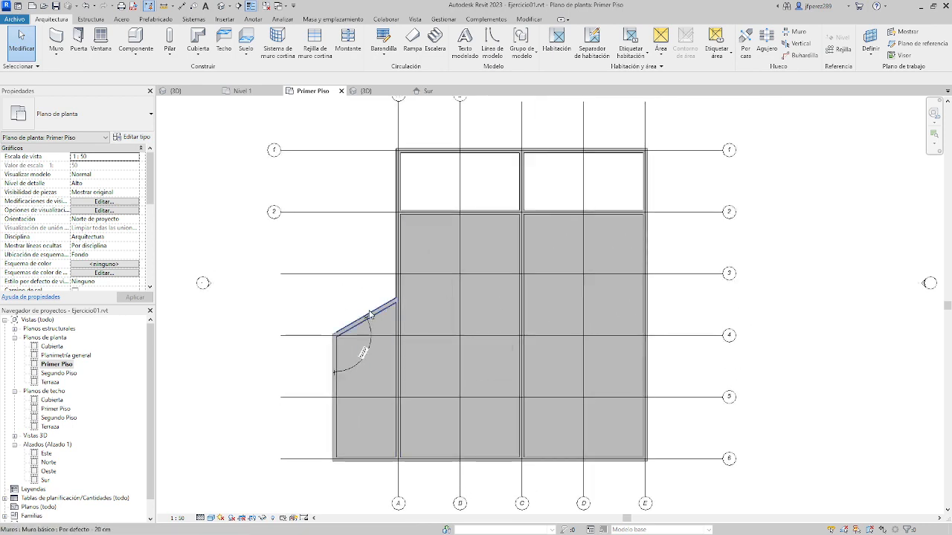
scroll(382, 311, up, 2)
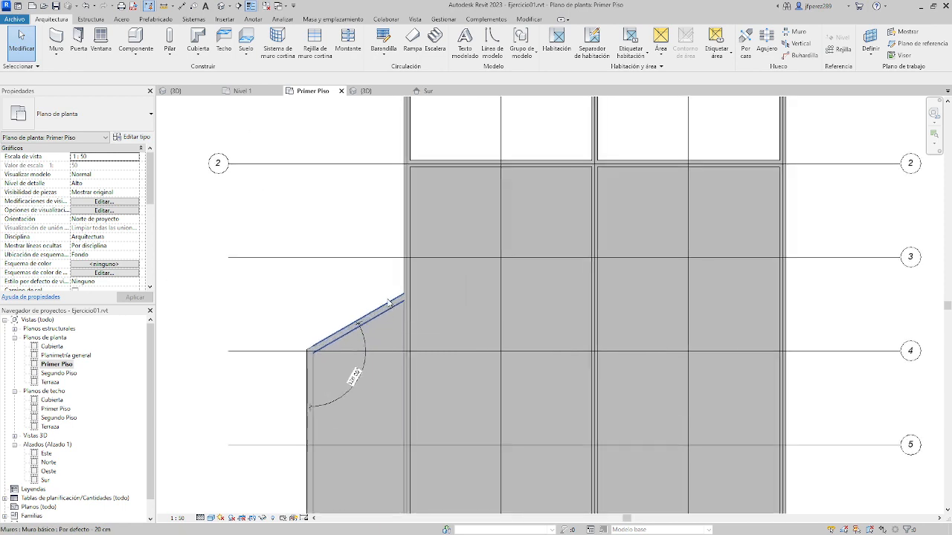
click(405, 290)
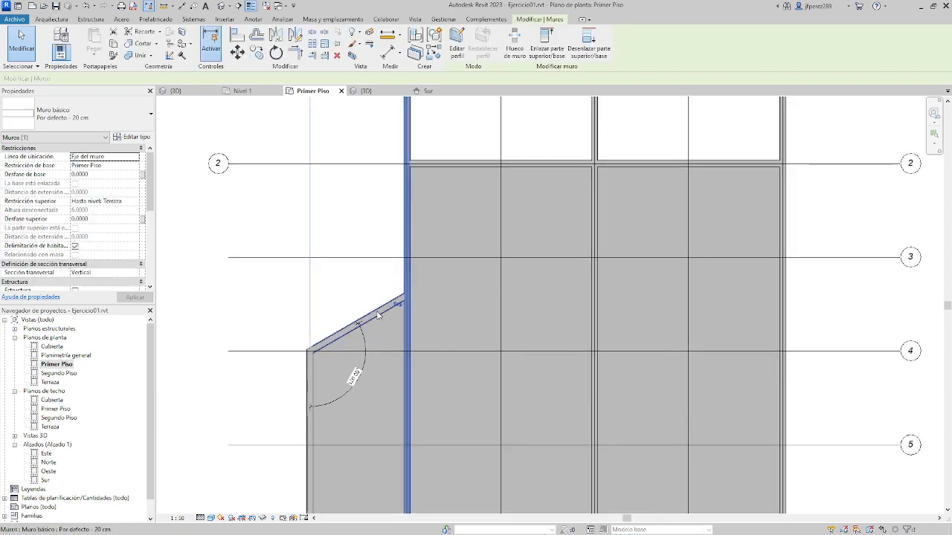
click(378, 315)
click(310, 377)
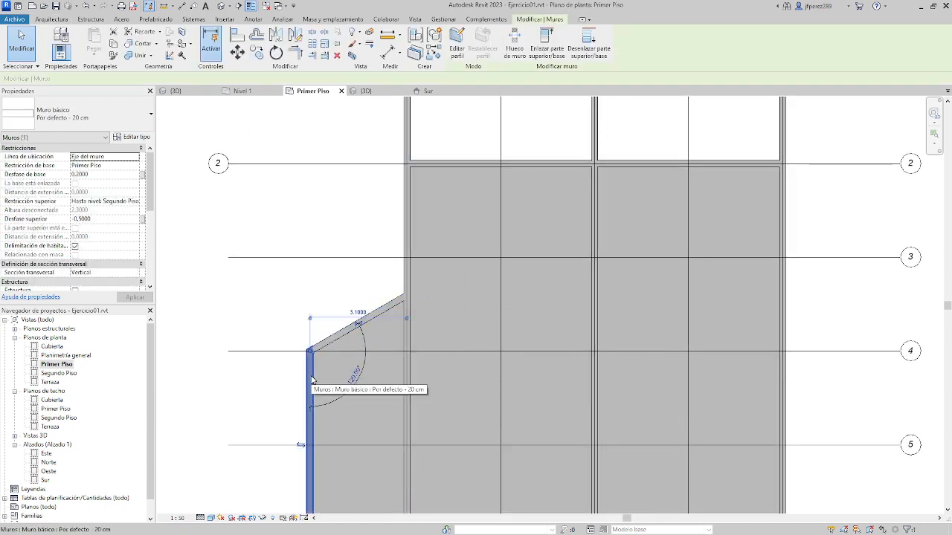
click(312, 267)
middle_drag(557, 294, 502, 207)
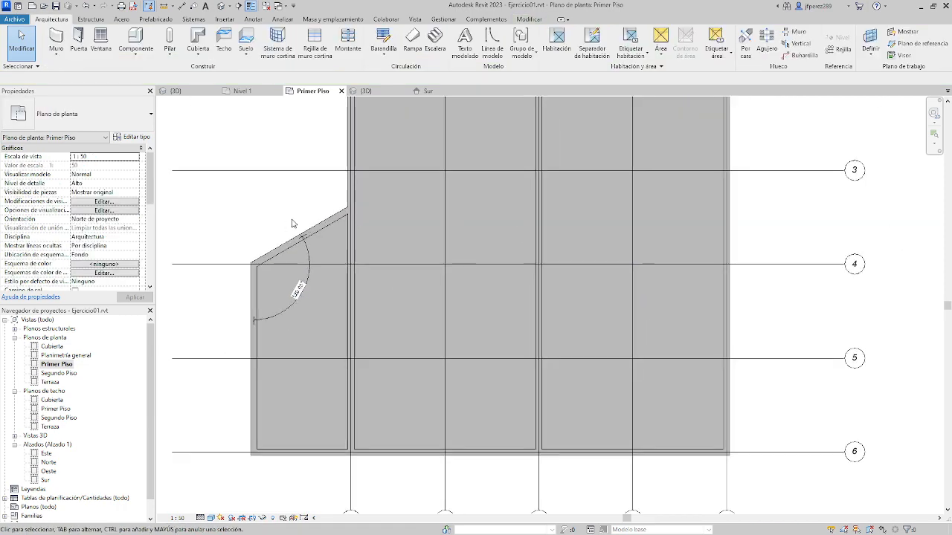
scroll(295, 221, down, 1)
middle_drag(347, 212, 415, 320)
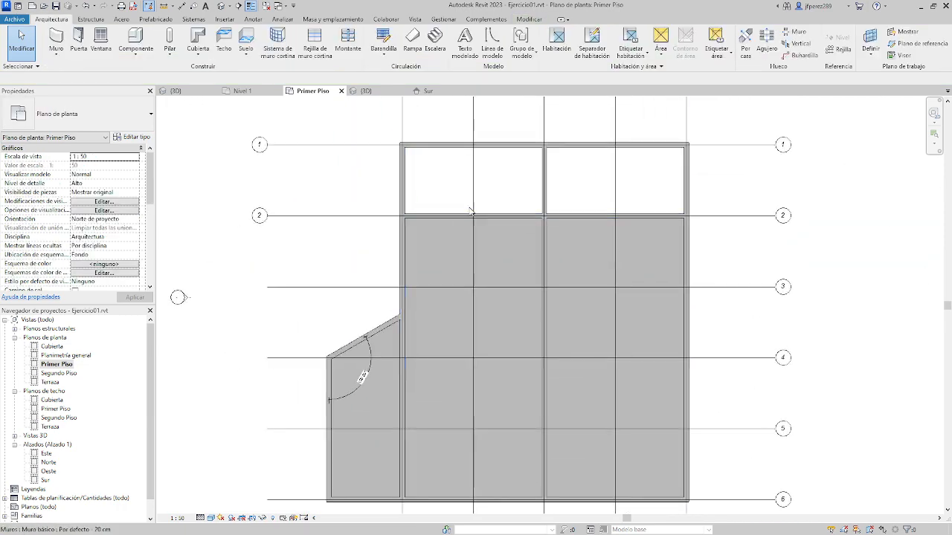
Enable selecting elements by face and select the Primer Piso floor slab
middle_drag(679, 423, 661, 344)
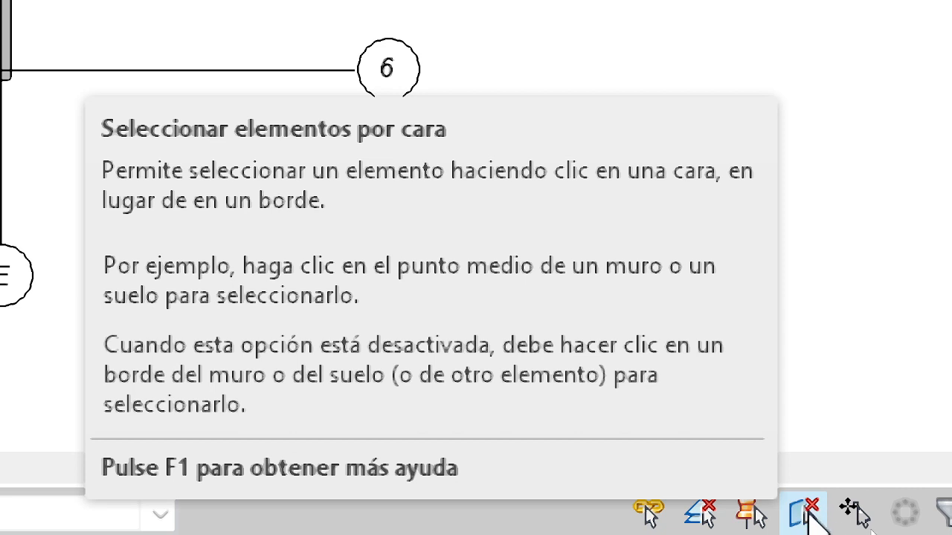
click(806, 507)
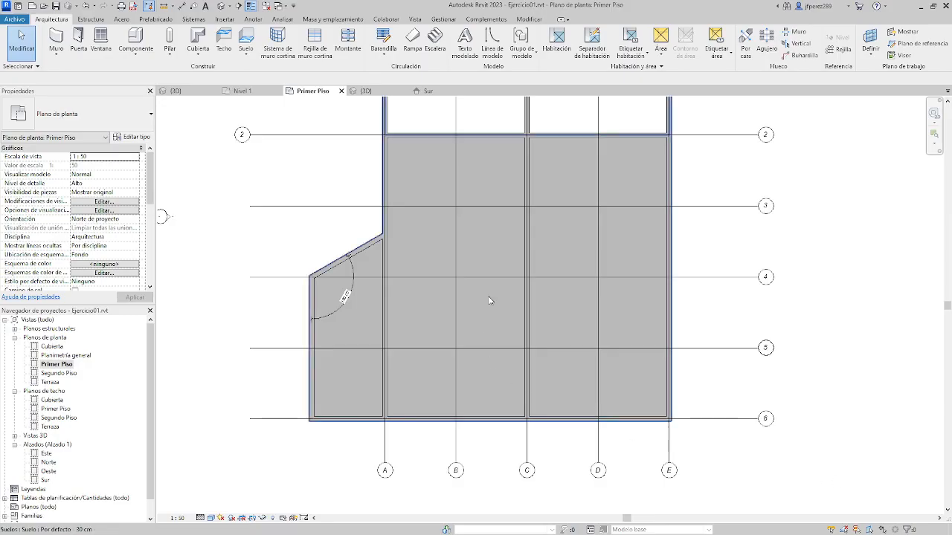
click(467, 314)
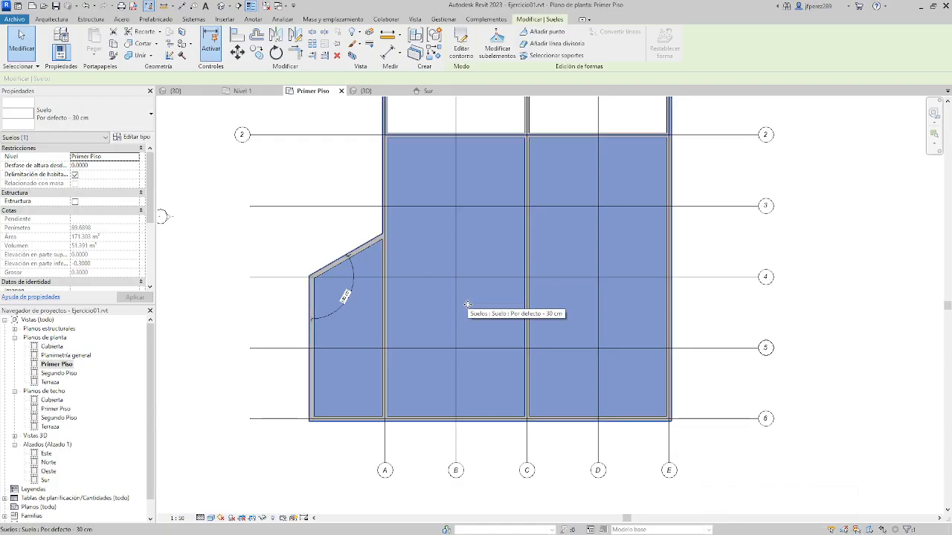
Edit the floor's boundary and delete the sketch lines of the rectangular opening between grids 1 and 2
middle_drag(467, 305, 456, 280)
scroll(430, 287, down, 2)
scroll(471, 238, up, 2)
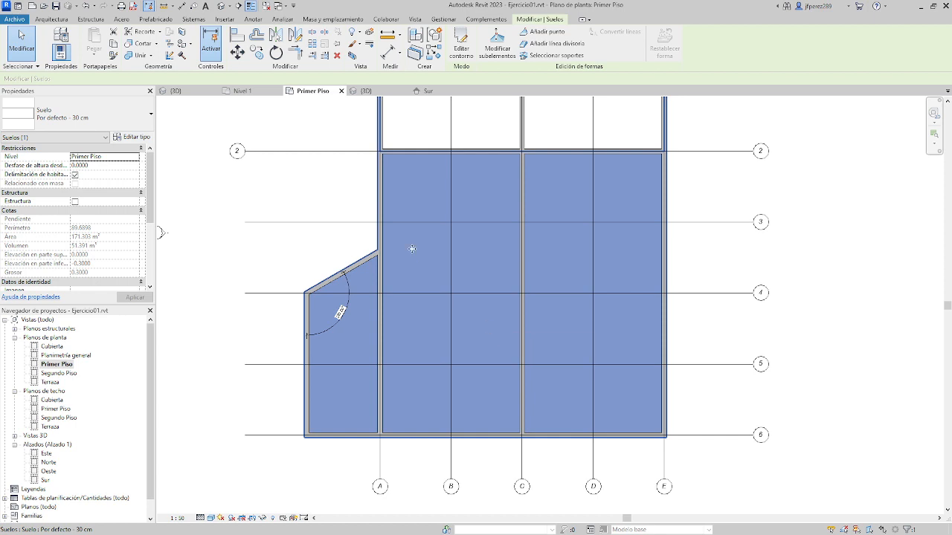
middle_drag(523, 206, 516, 296)
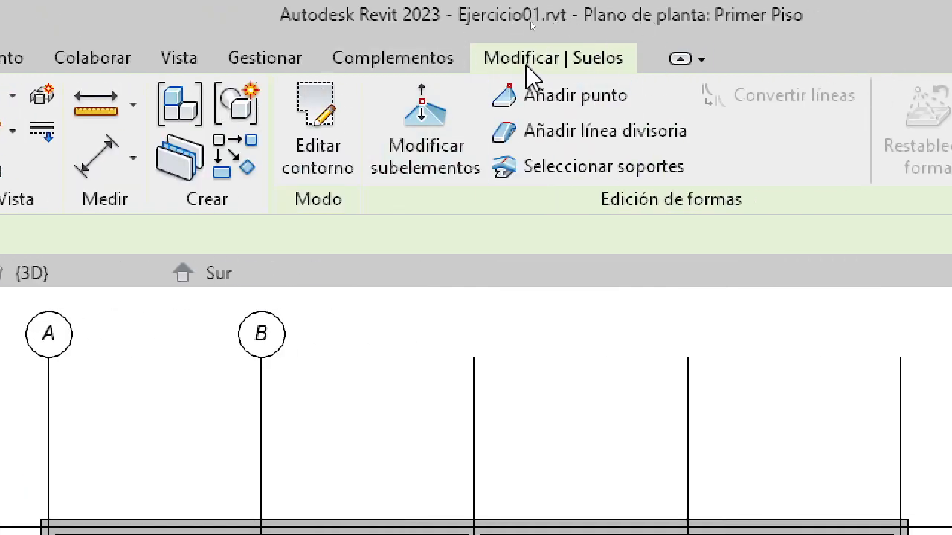
click(338, 130)
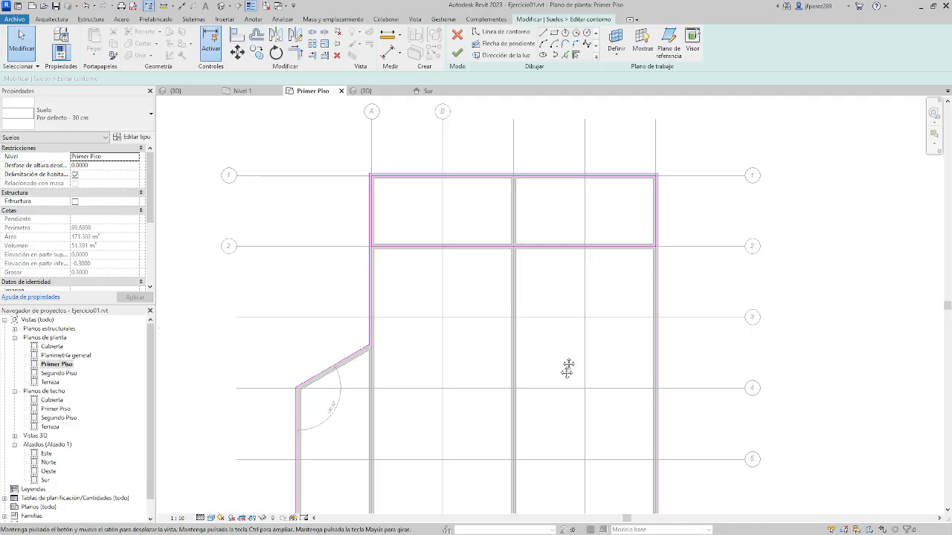
middle_drag(568, 368, 537, 377)
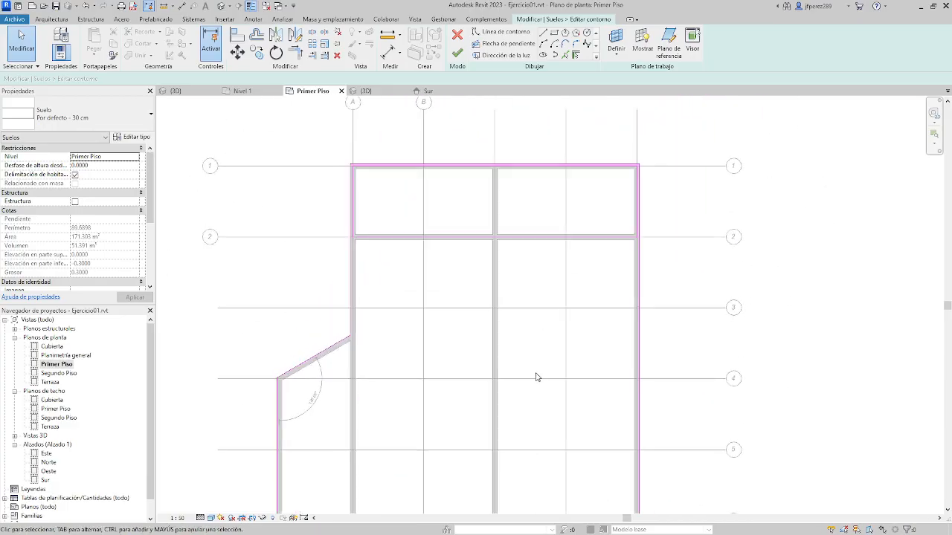
click(383, 240)
key(Delete)
click(393, 216)
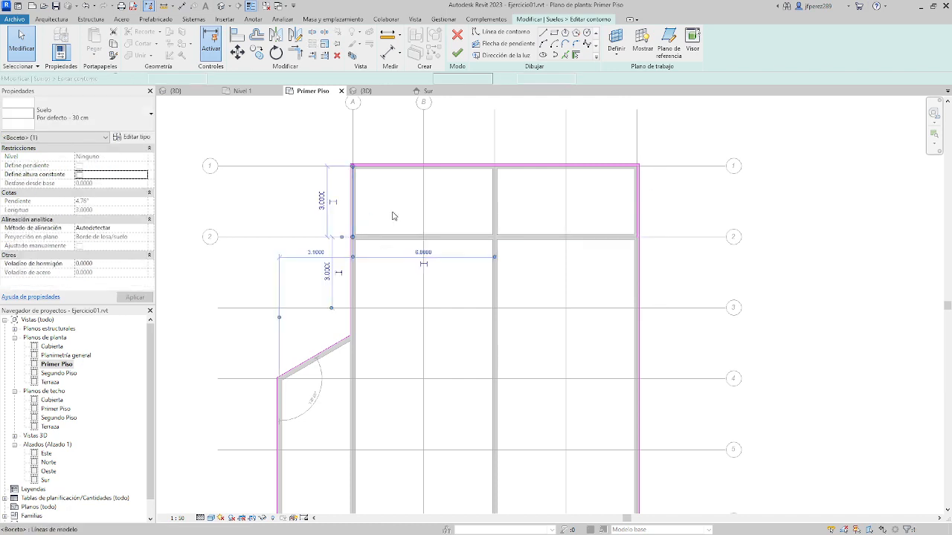
click(393, 216)
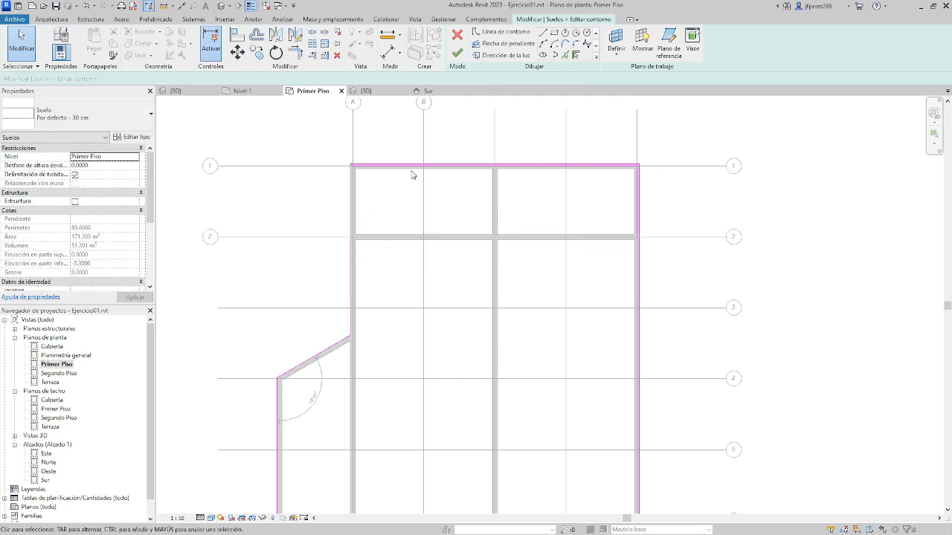
click(638, 215)
click(657, 243)
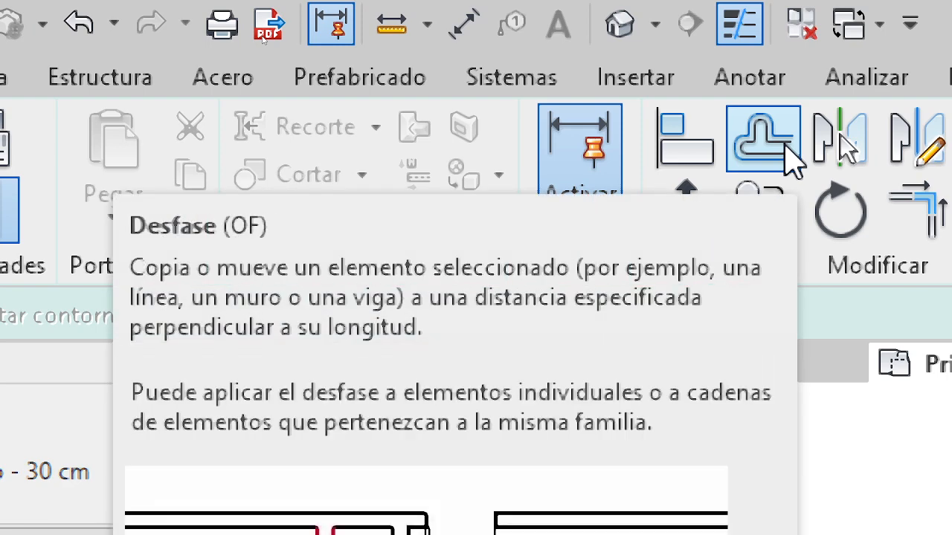
Offset the floor boundary lines along grids 1 and E outward, using a numeric offset of 0.2 with copying enabled
click(785, 153)
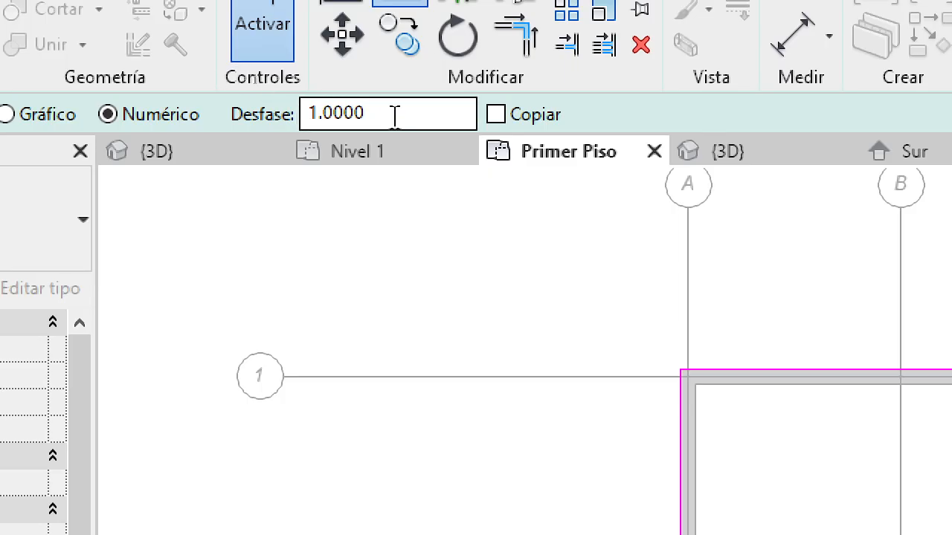
drag(254, 79, 284, 78)
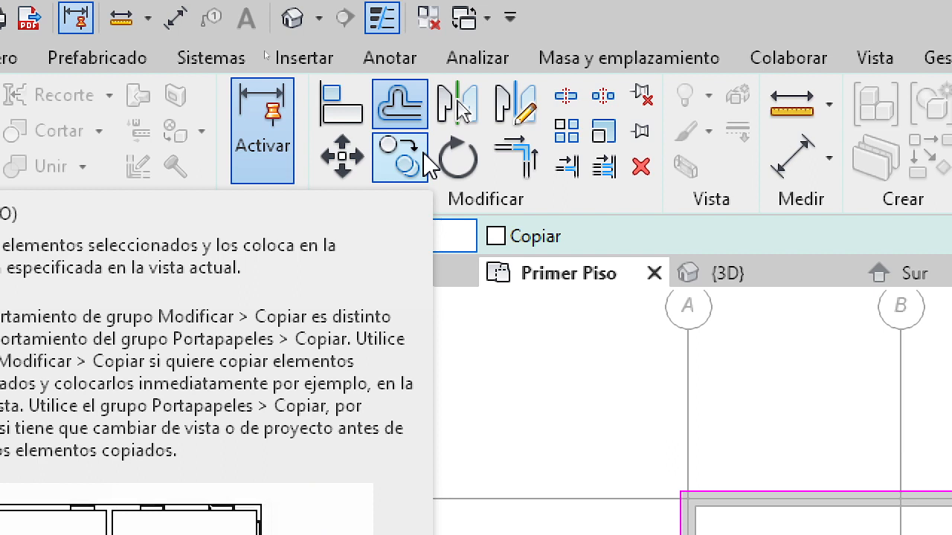
click(495, 236)
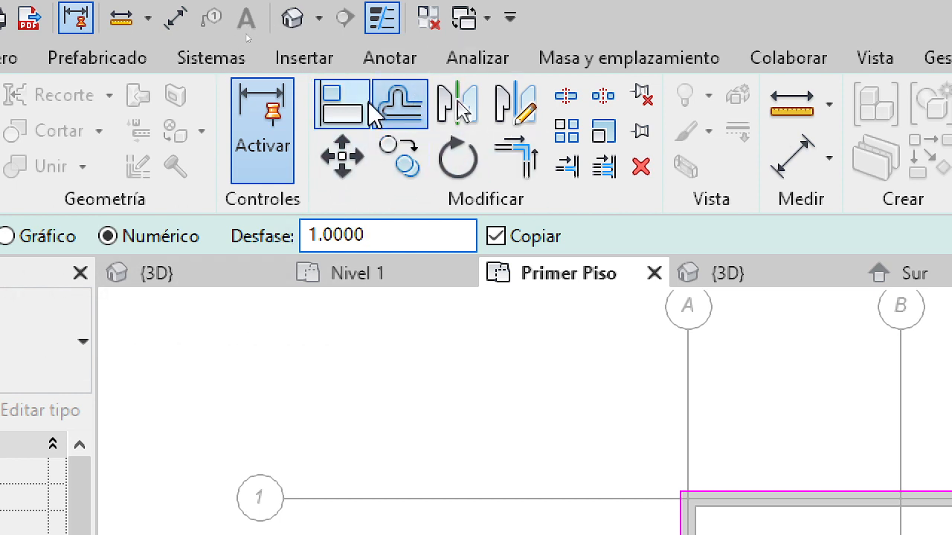
click(415, 225)
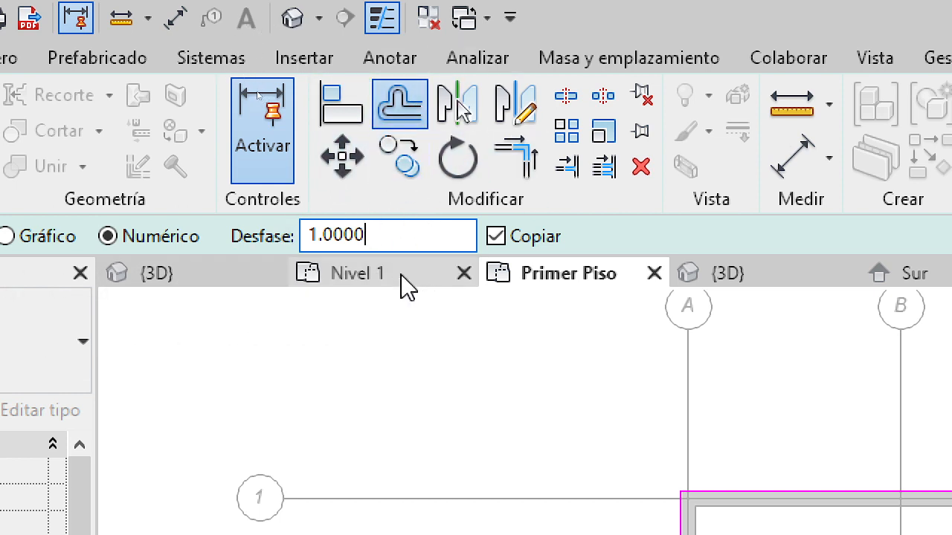
drag(403, 233, 180, 230)
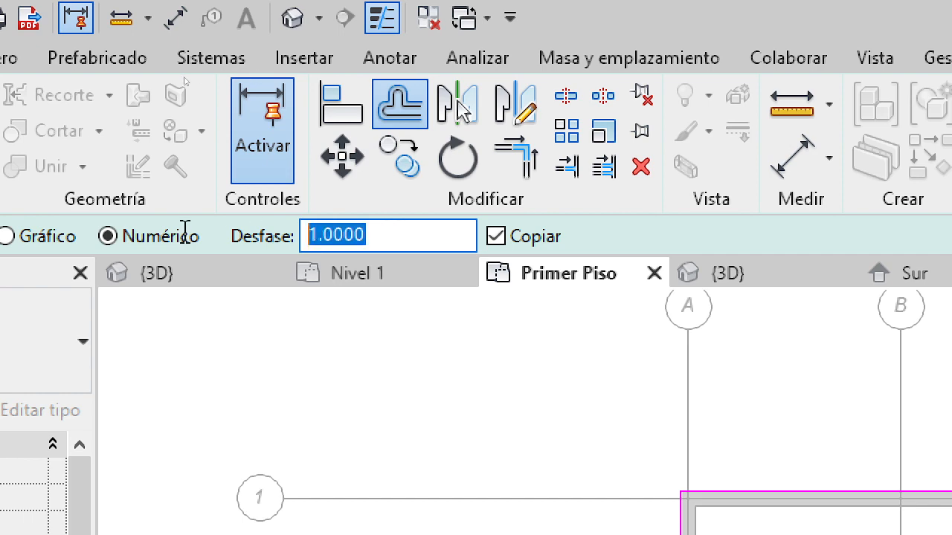
text(0.2)
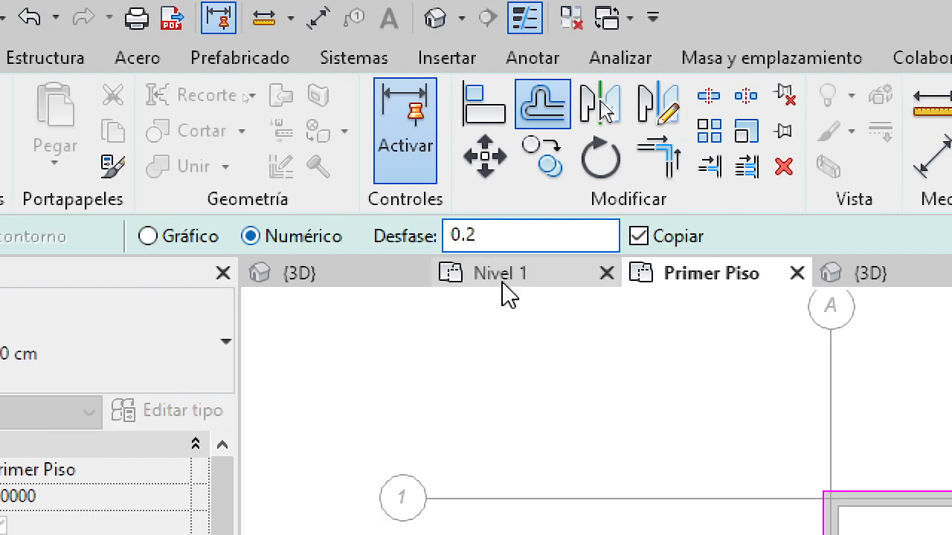
key(Return)
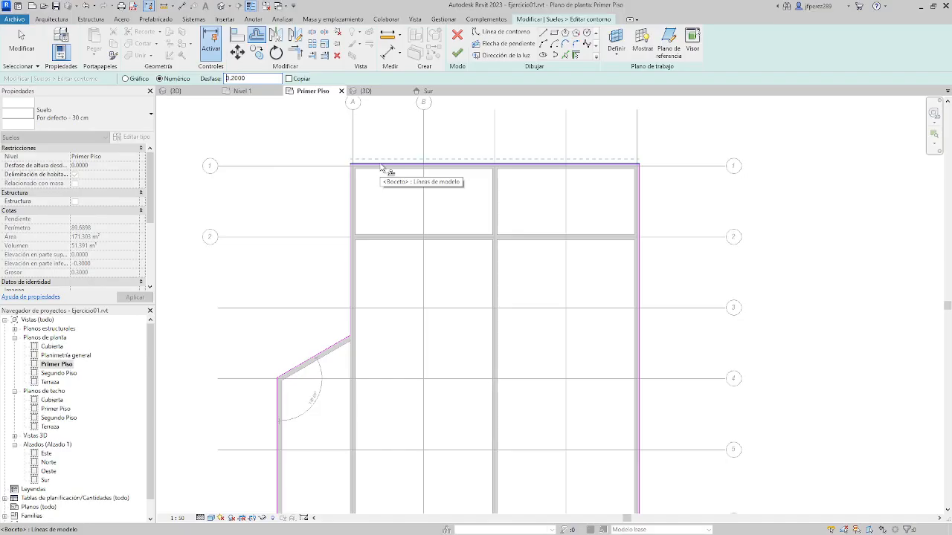
click(368, 170)
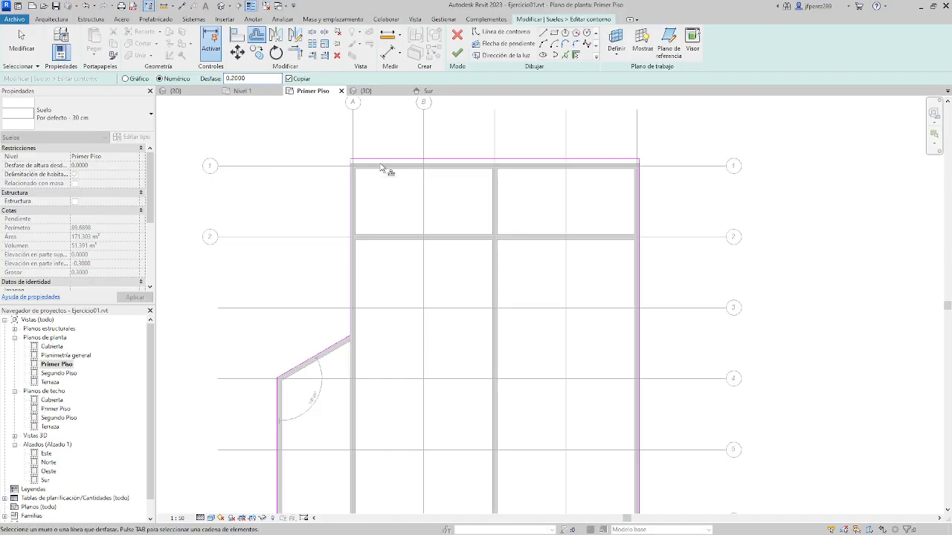
click(640, 195)
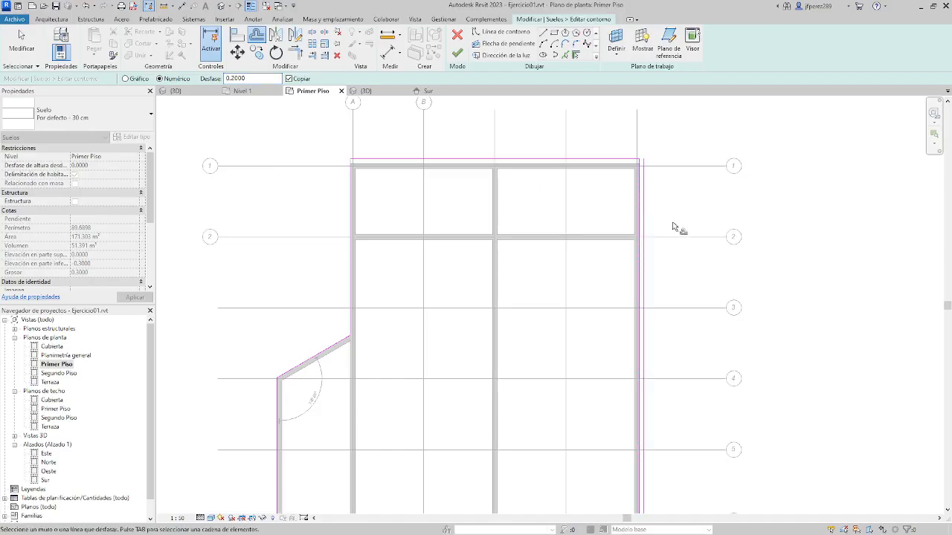
Offset the boundary lines along grid 6, the annex side, the slanted wall and grid A outward by 0.2
middle_drag(675, 223, 645, 90)
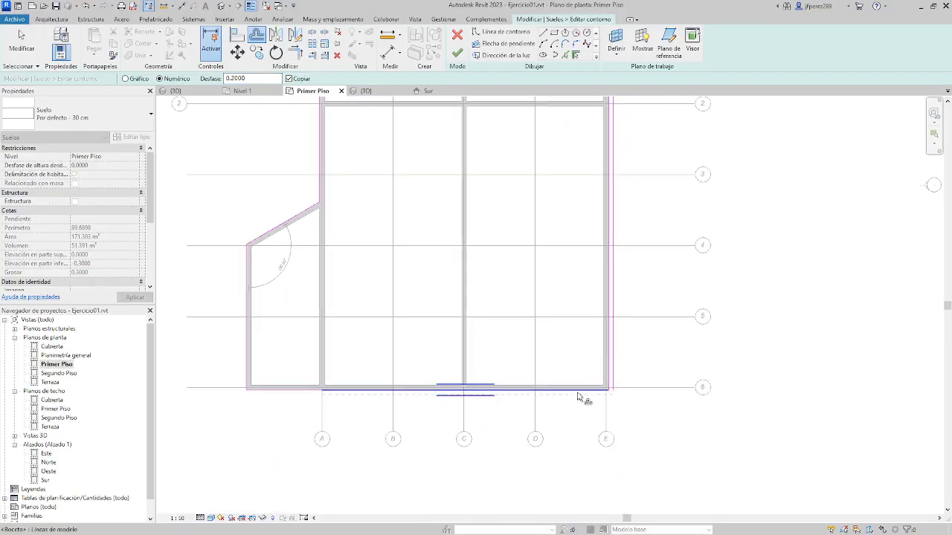
click(437, 390)
click(293, 394)
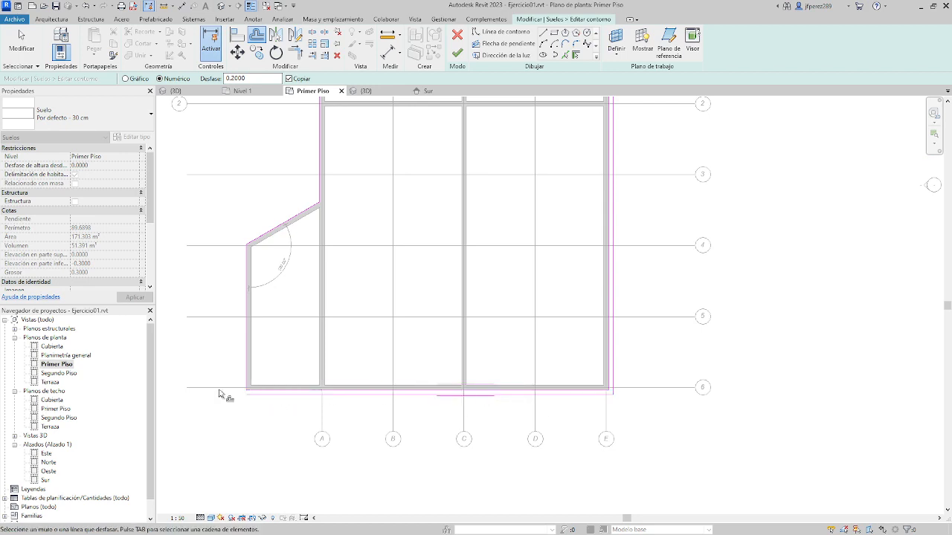
click(244, 374)
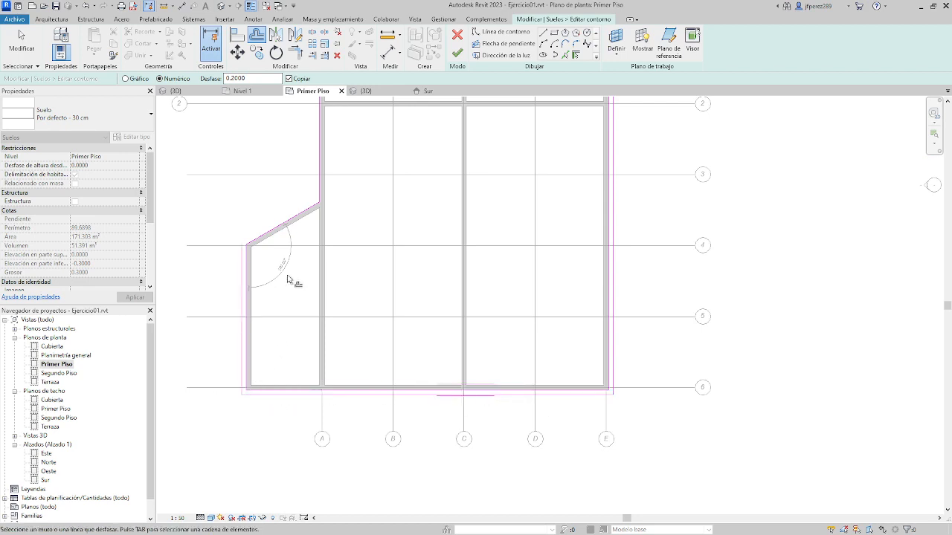
click(275, 225)
middle_drag(292, 205, 329, 316)
click(355, 265)
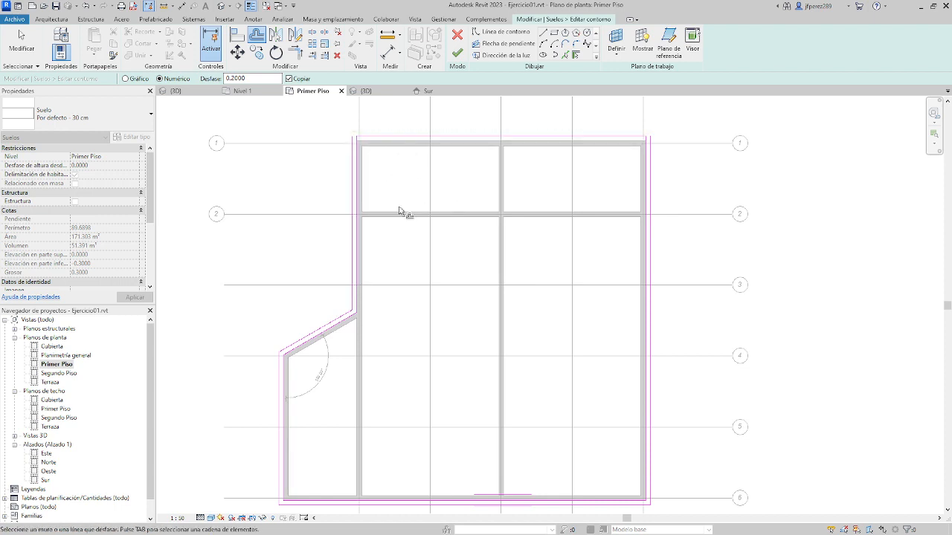
Trim or extend the offset boundary lines into closed corners at grids A-1 and E-1
key(t)
key(r)
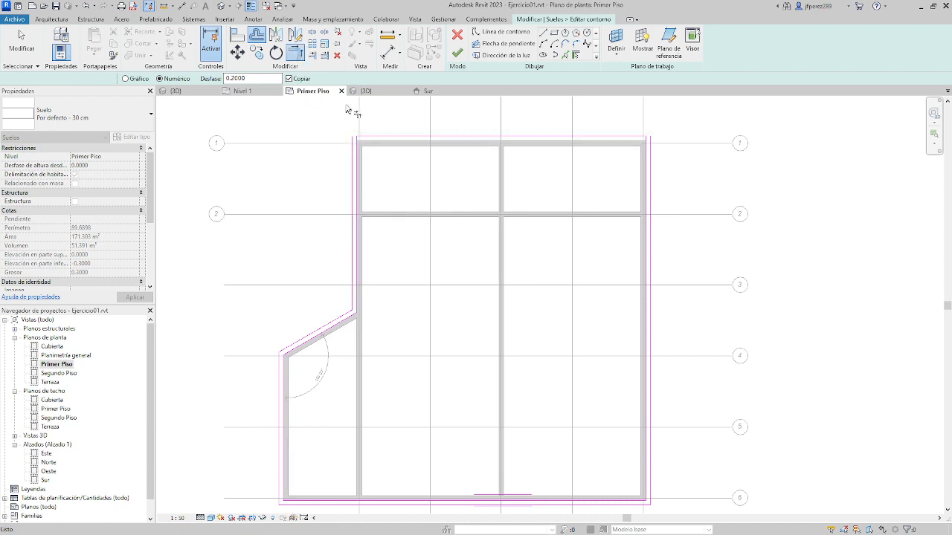
scroll(346, 128, up, 5)
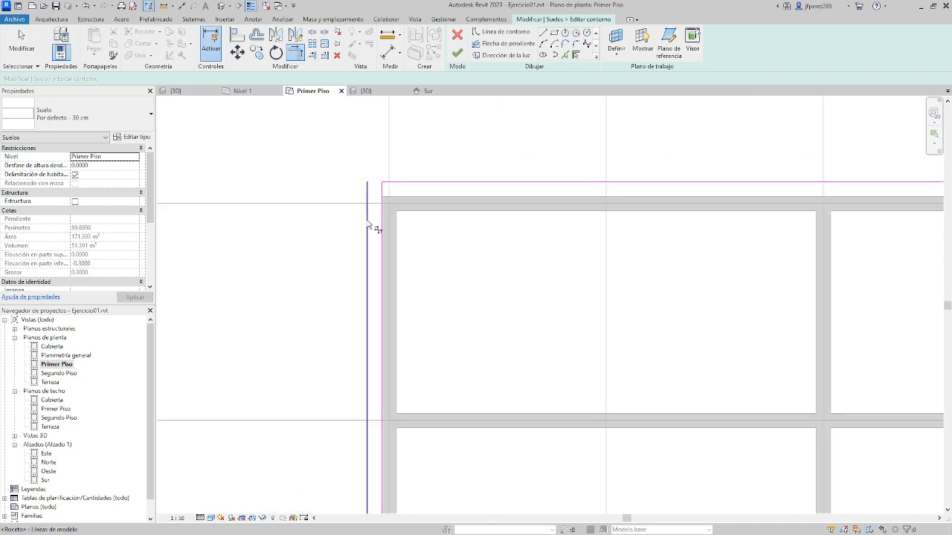
click(367, 198)
click(394, 182)
scroll(282, 165, down, 2)
scroll(282, 165, down, 2)
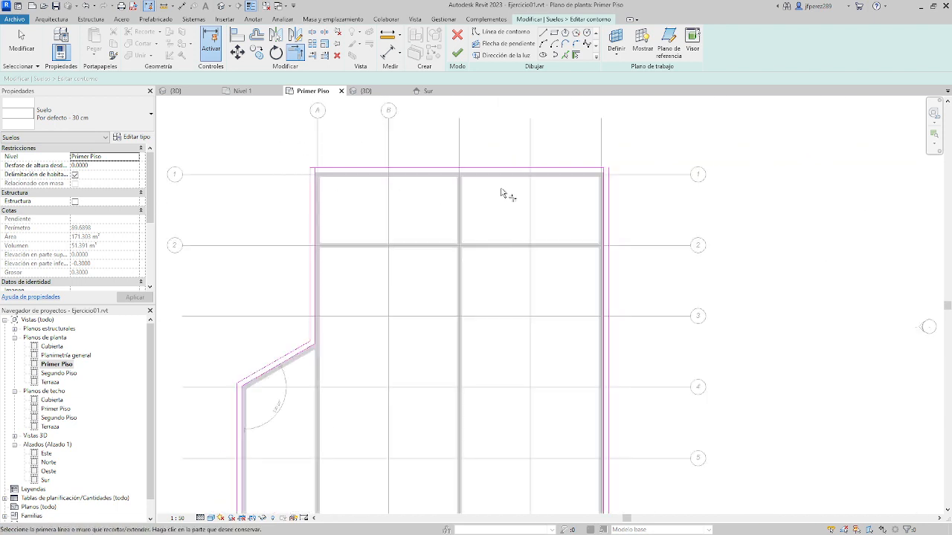
scroll(609, 169, up, 4)
click(612, 202)
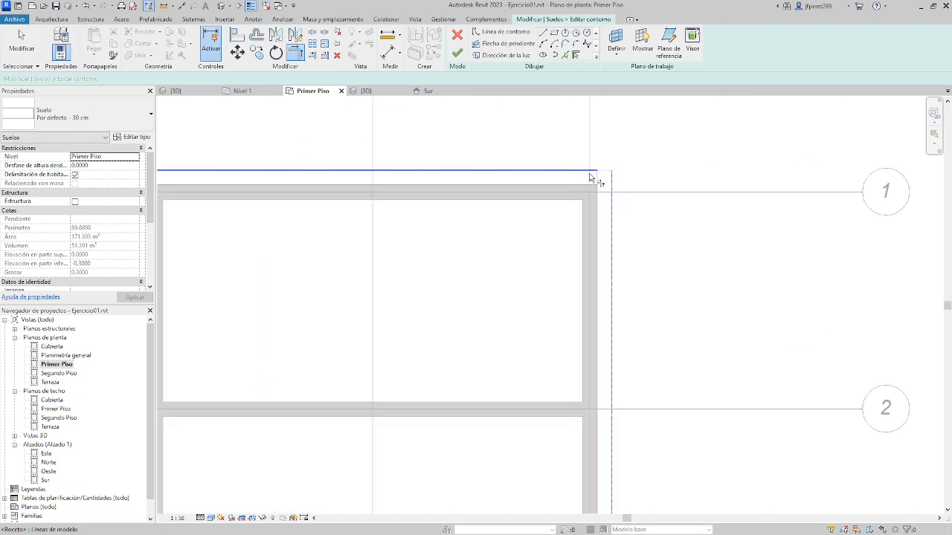
click(602, 171)
scroll(617, 160, down, 4)
scroll(421, 370, up, 1)
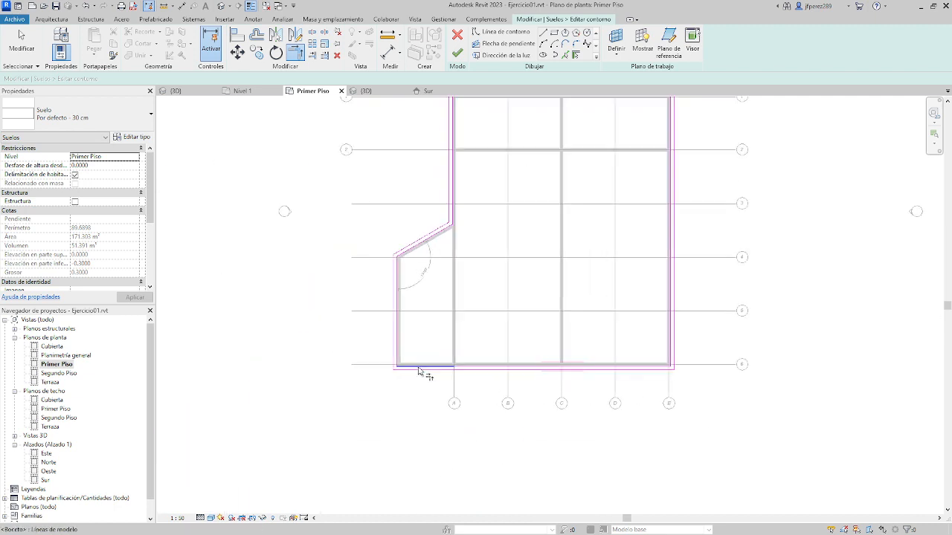
scroll(481, 325, down, 2)
mouse_move(533, 176)
middle_down()
mouse_move(478, 251)
mouse_move(452, 261)
middle_up()
scroll(386, 282, up, 2)
scroll(382, 288, up, 1)
middle_drag(459, 324, 448, 189)
key(Escape)
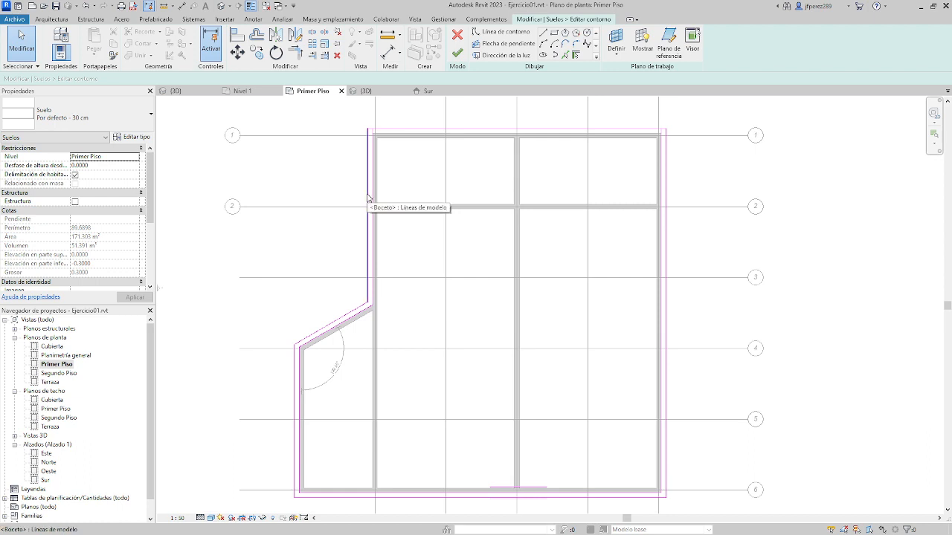
Delete the original inner boundary lines along grid A, the slanted wall and the annex's outer side
click(374, 183)
key(Delete)
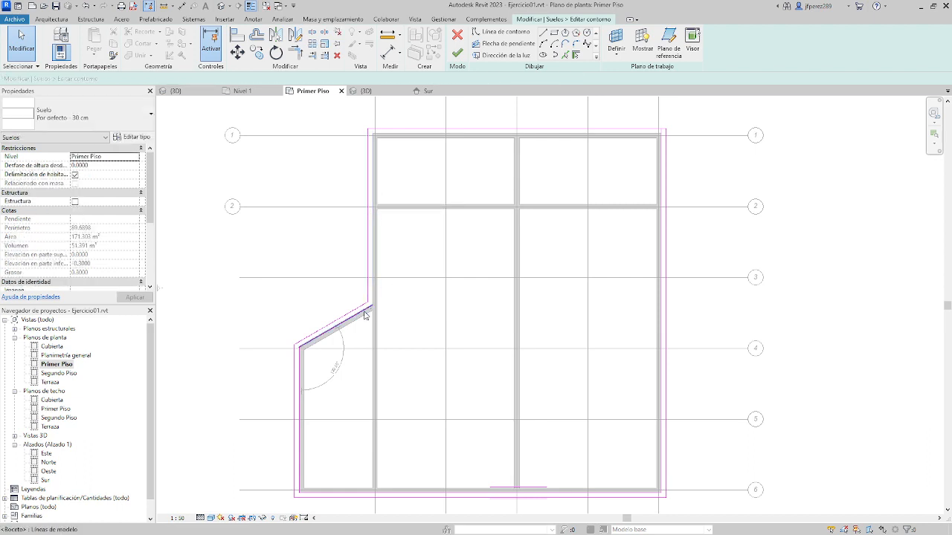
click(364, 312)
key(Delete)
middle_drag(348, 365, 371, 246)
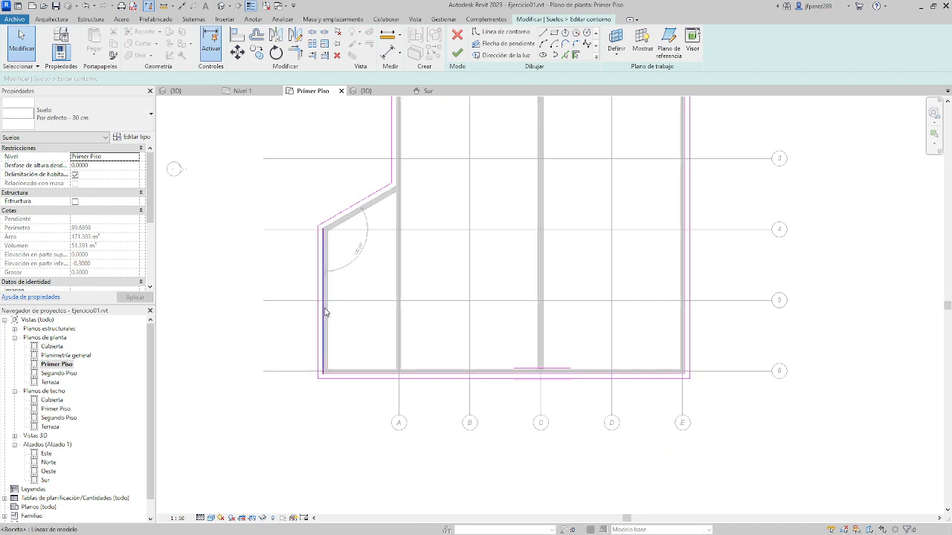
click(324, 310)
key(Delete)
Delete the original inner boundary lines along grid 6 and grid E, accepting the removal of the conflicting elements
click(357, 374)
key(Delete)
click(415, 378)
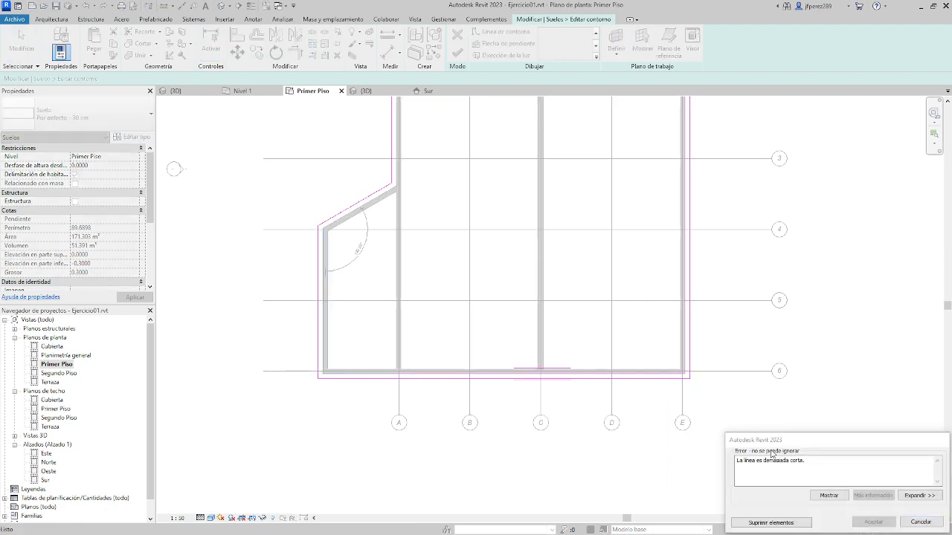
click(744, 523)
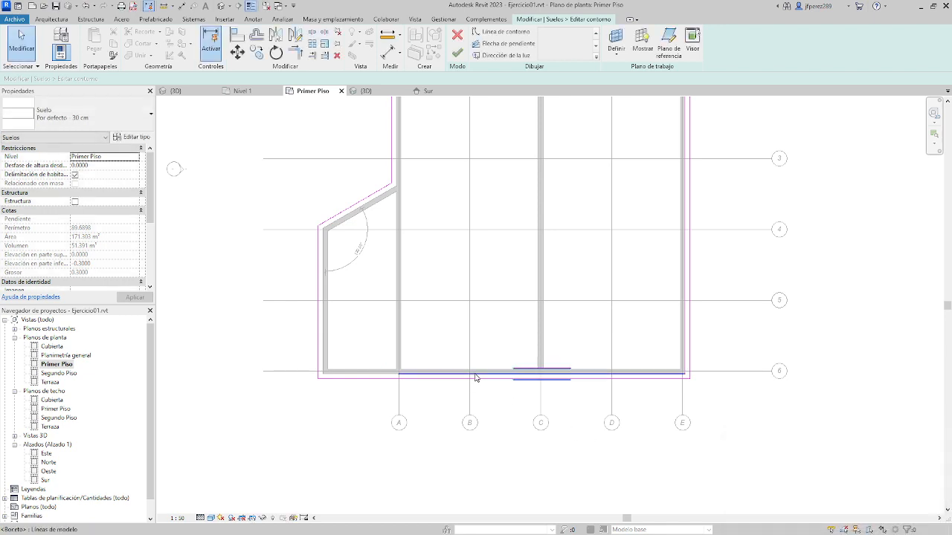
click(674, 372)
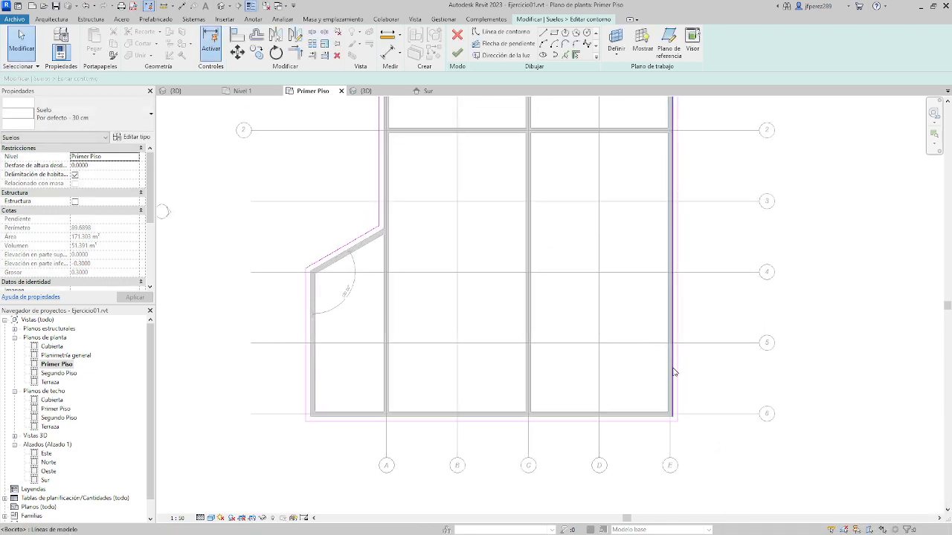
key(Delete)
Examine the line junctions along grid 6 and the whole offset floor outline for gaps or leftover lines
mouse_move(624, 256)
middle_down()
mouse_move(632, 431)
mouse_move(636, 291)
middle_up()
scroll(426, 408, up, 8)
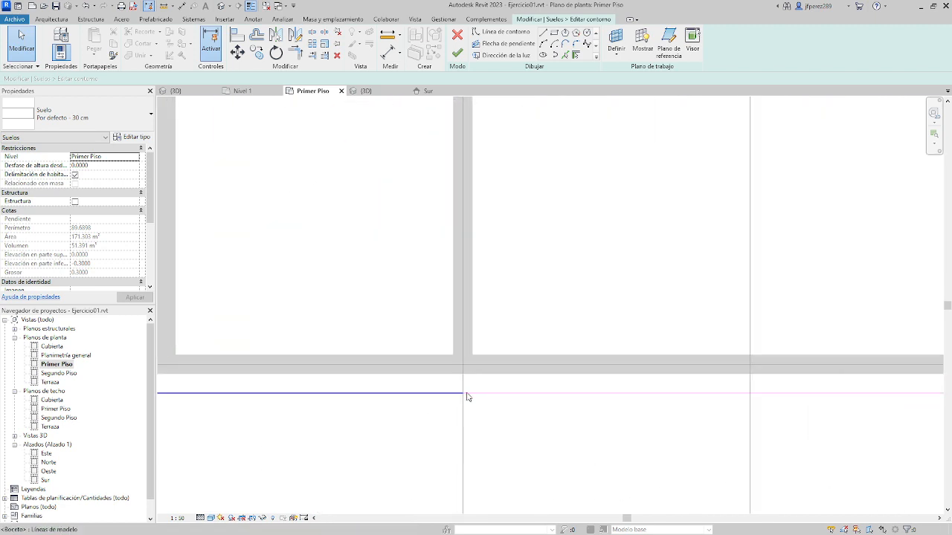
scroll(461, 402, up, 2)
scroll(476, 403, down, 4)
middle_drag(450, 420, 705, 421)
scroll(416, 415, up, 2)
scroll(415, 415, down, 5)
scroll(534, 301, up, 1)
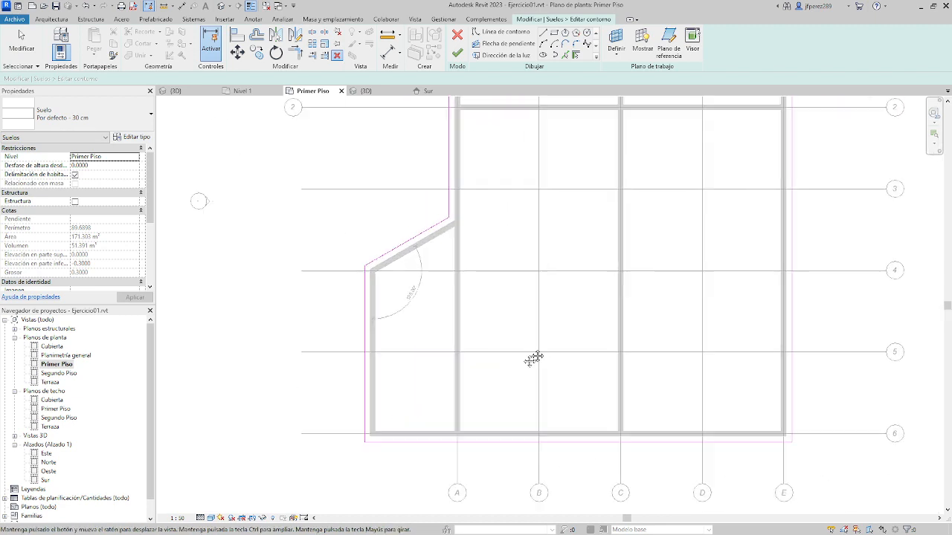
middle_drag(533, 302, 446, 419)
scroll(447, 418, down, 2)
scroll(457, 378, up, 1)
middle_drag(477, 358, 541, 293)
scroll(535, 292, down, 1)
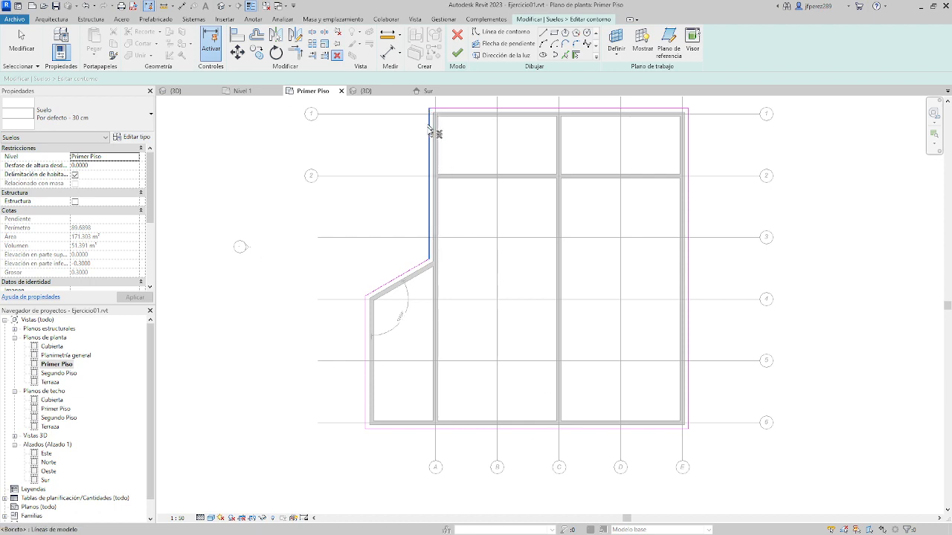
Try to finish the floor boundary with its upper-left vertical edge line shortened so the loop is open
click(431, 156)
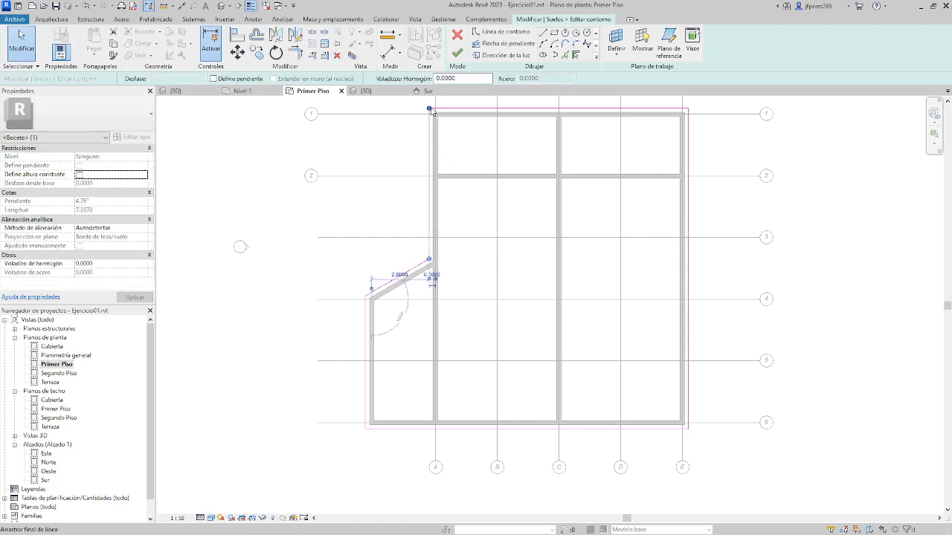
drag(429, 109, 429, 163)
click(539, 239)
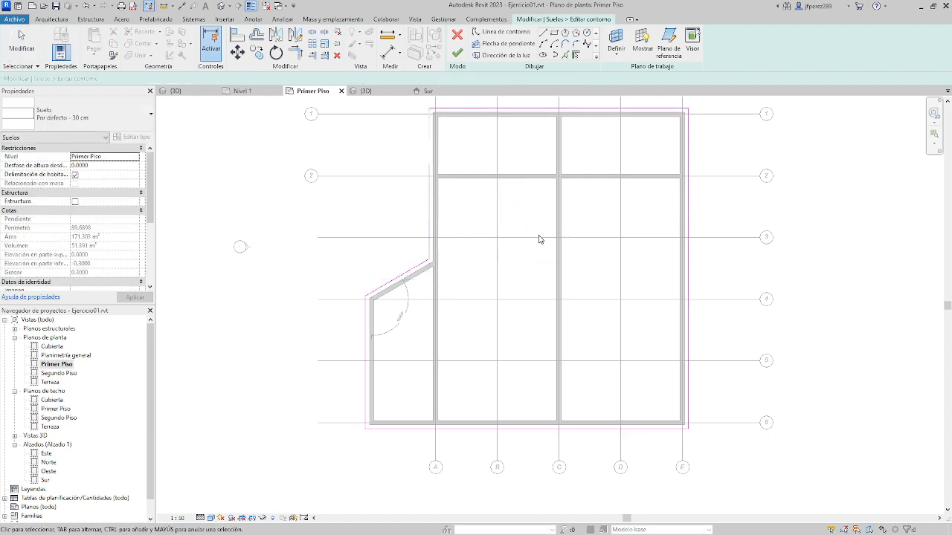
click(458, 54)
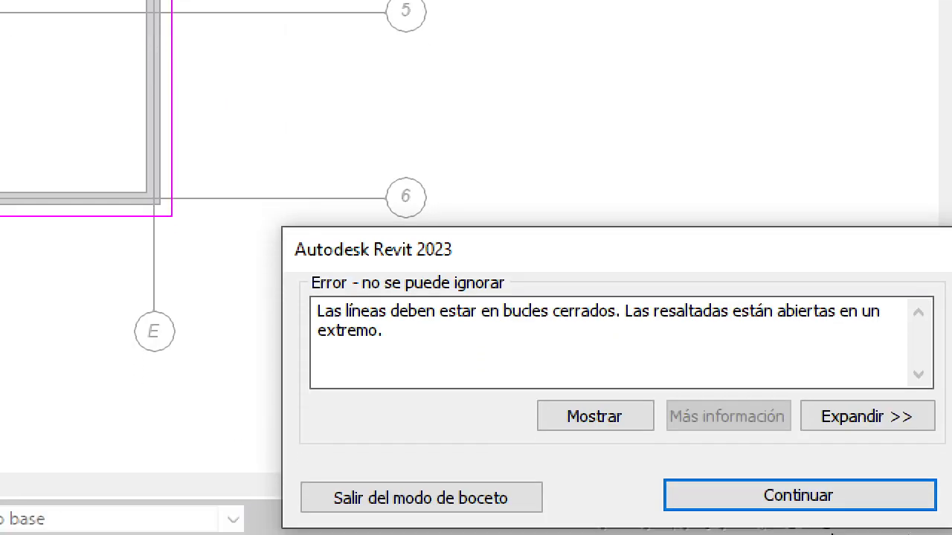
click(841, 494)
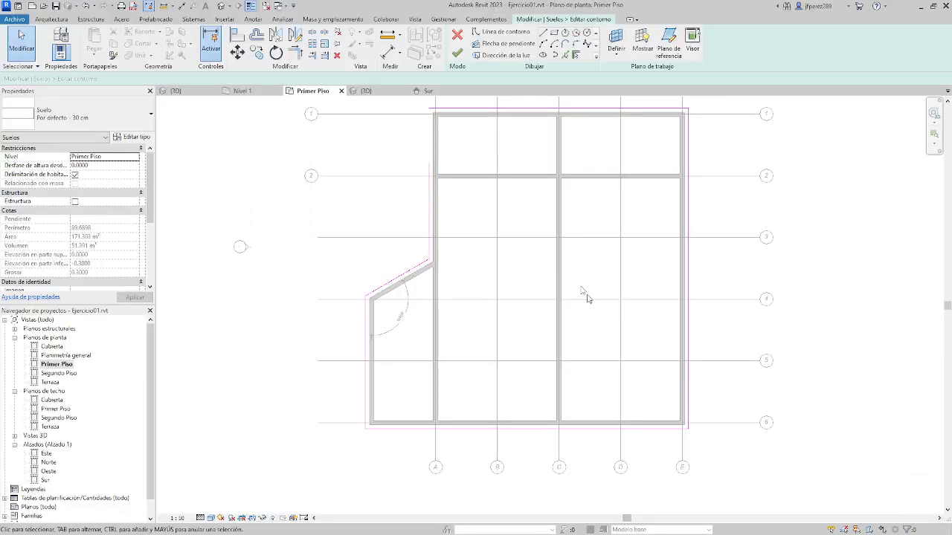
Trim/extend the shortened vertical line and the upper boundary line to a corner, and finish the floor boundary edit
scroll(587, 295, up, 2)
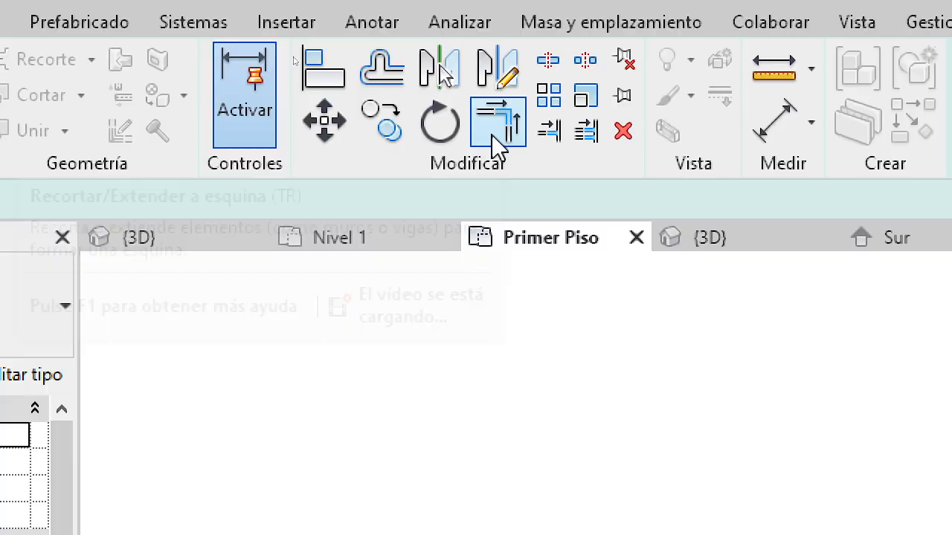
click(491, 134)
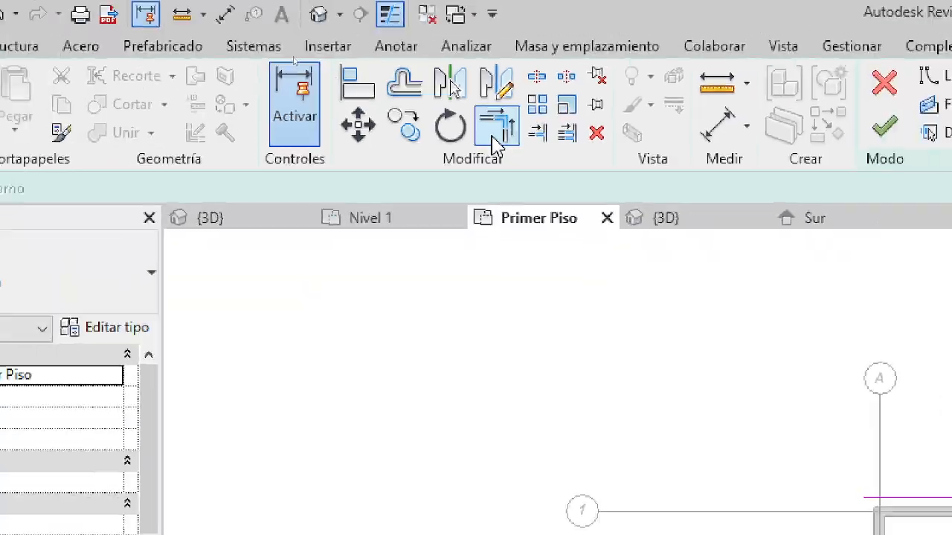
click(449, 275)
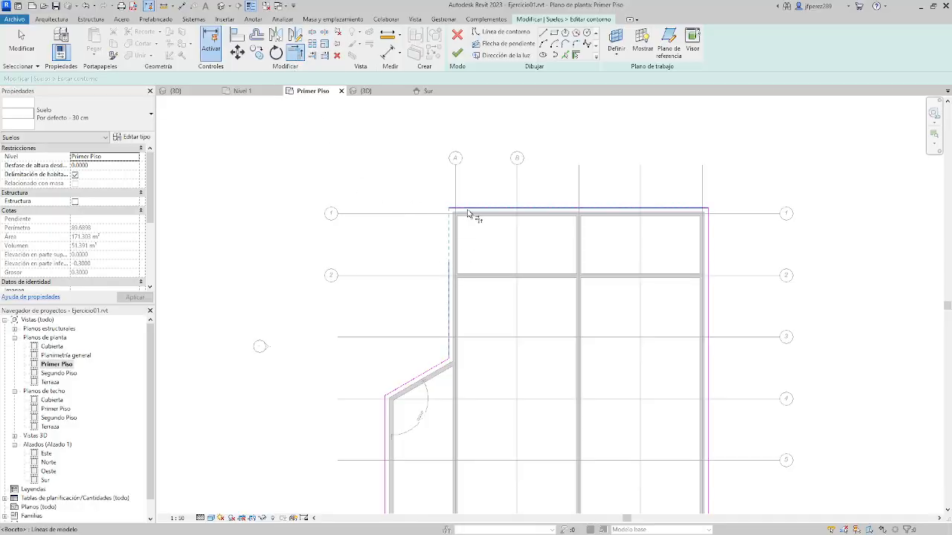
click(471, 210)
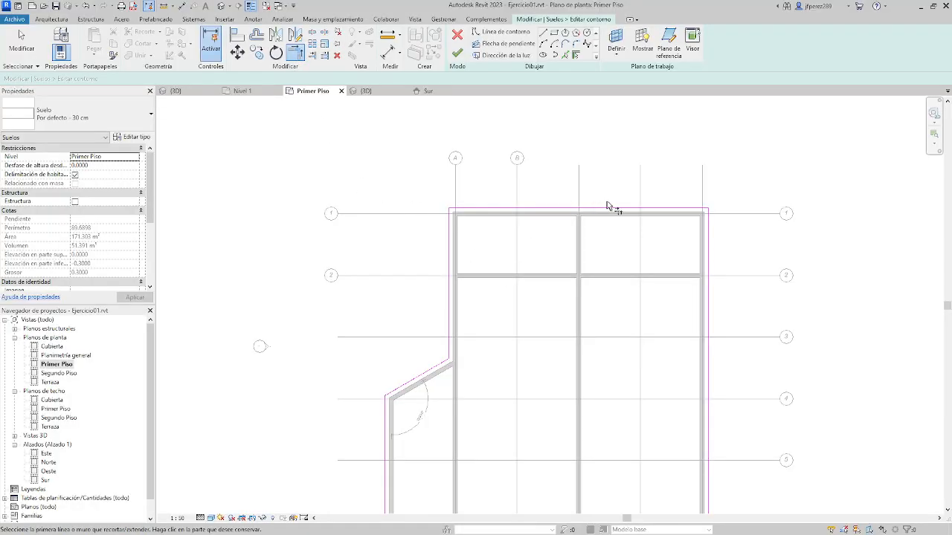
click(457, 54)
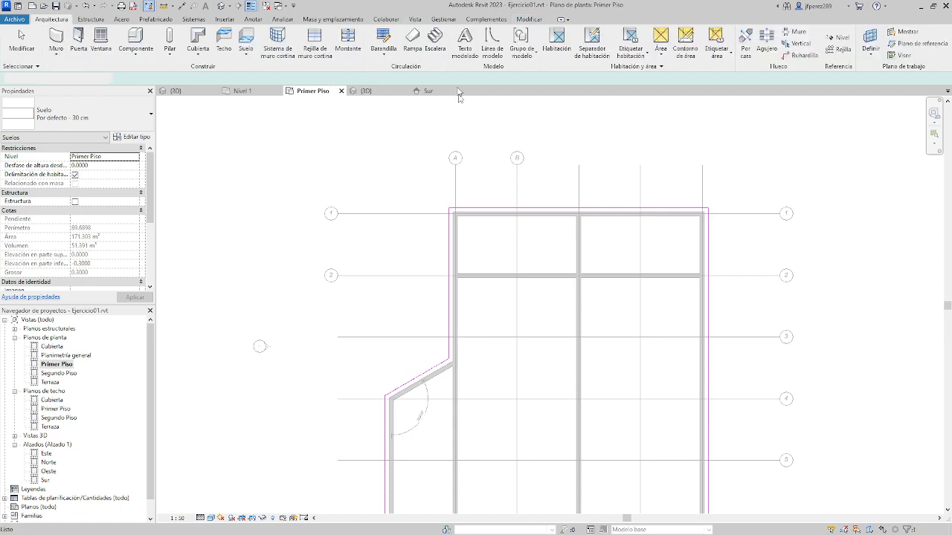
Open the 3D view and examine the floor slab's projecting edge around the exterior walls
scroll(510, 160, down, 2)
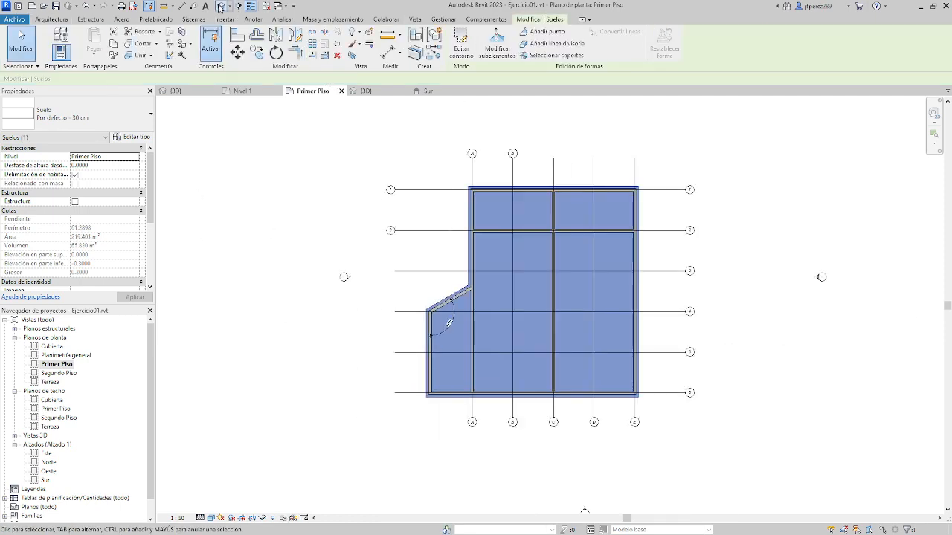
click(221, 6)
shift+middle_drag(531, 361, 535, 340)
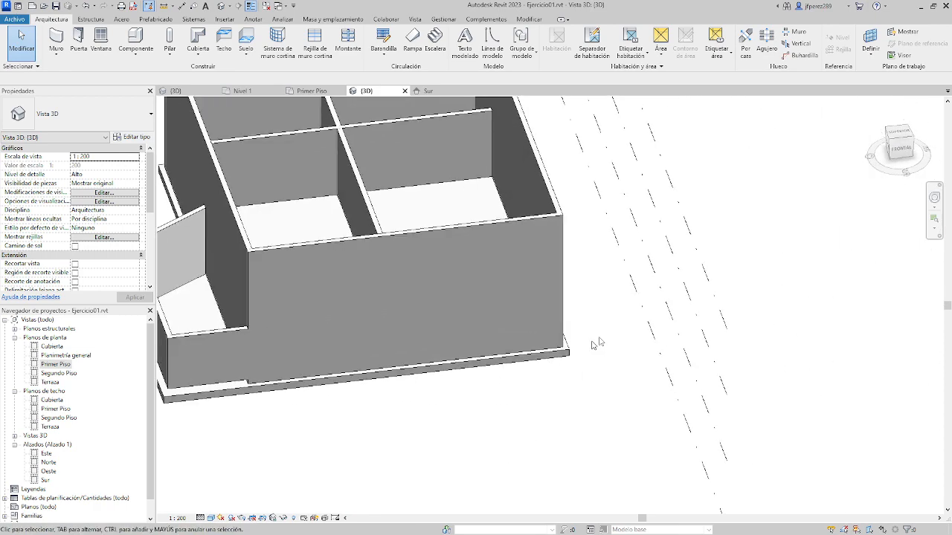
scroll(467, 379, up, 6)
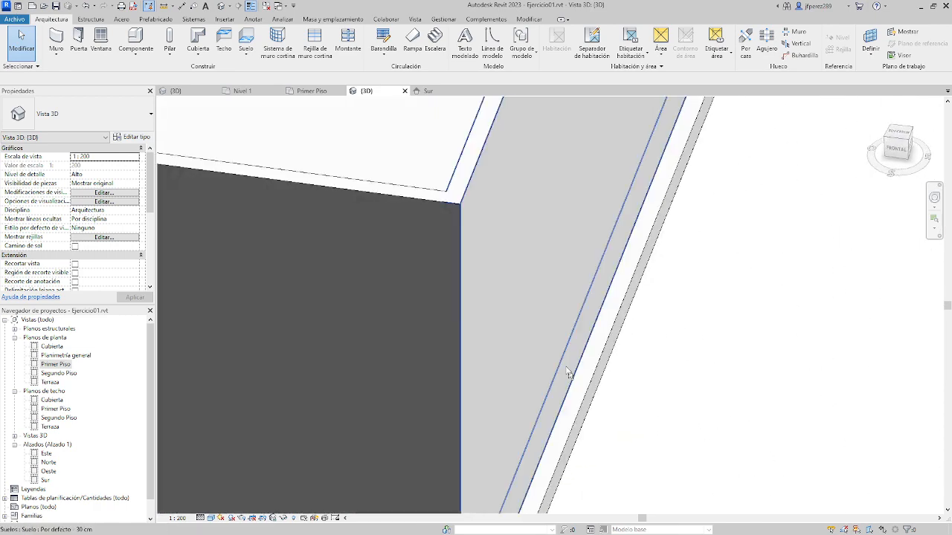
middle_drag(567, 371, 593, 208)
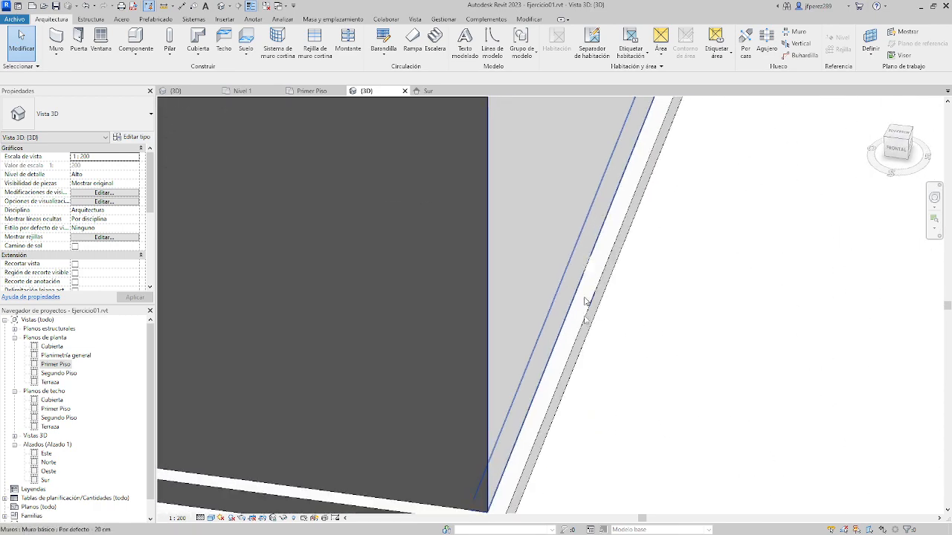
middle_drag(601, 362, 508, 361)
scroll(508, 362, down, 3)
shift+middle_drag(657, 178, 449, 63)
shift+middle_drag(574, 317, 855, 281)
scroll(679, 259, down, 4)
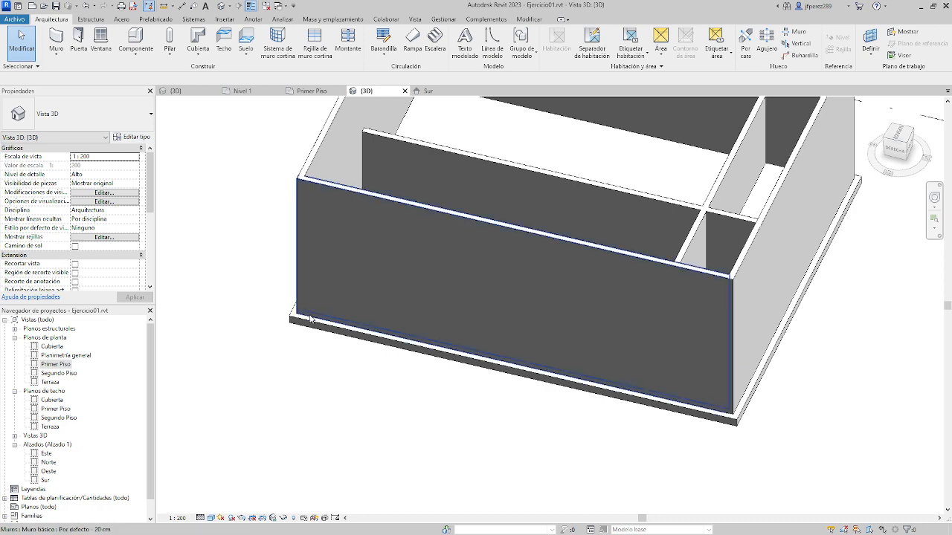
Open the Segundo Piso floor plan with the building outline and grids in view
click(59, 374)
double_click(59, 374)
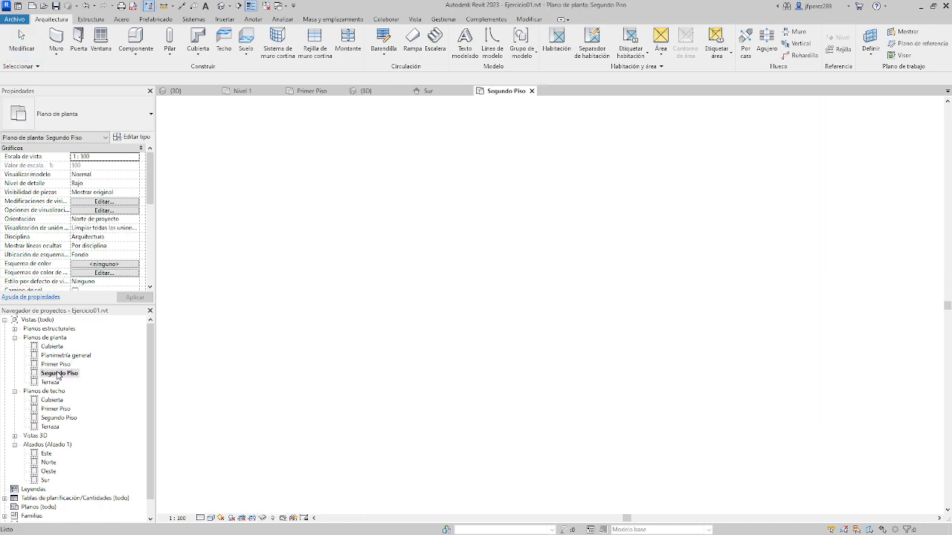
scroll(471, 340, up, 3)
middle_drag(508, 359, 476, 298)
scroll(476, 298, up, 3)
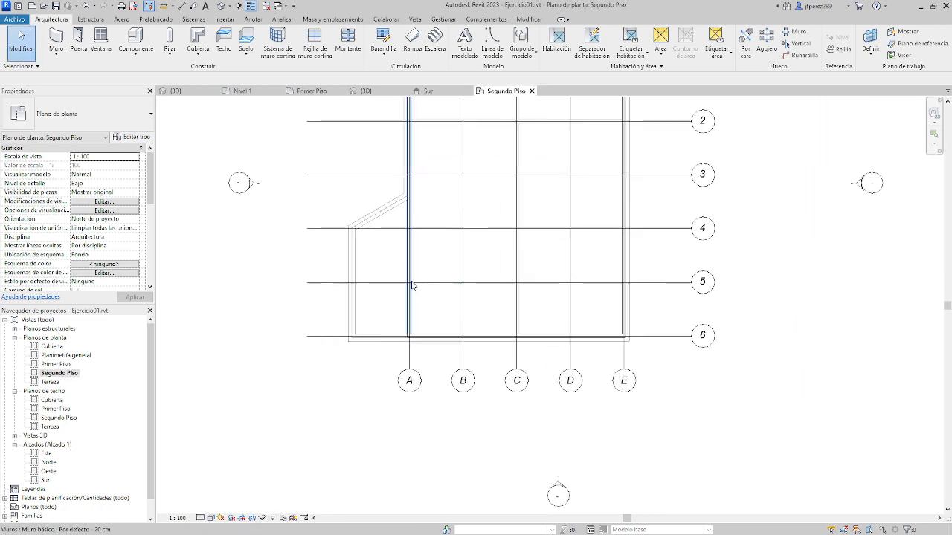
middle_drag(346, 332, 391, 260)
scroll(405, 280, down, 1)
middle_drag(412, 298, 395, 312)
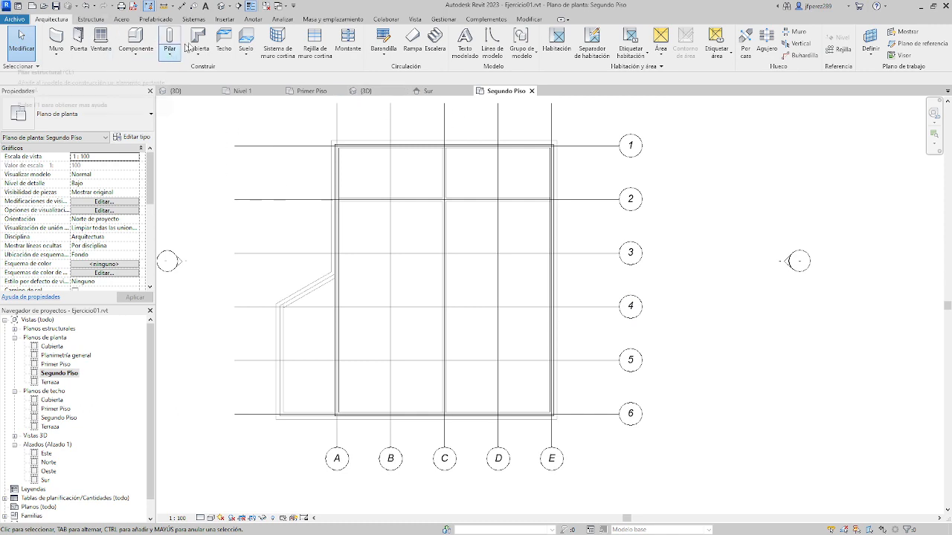
Start a new floor on Segundo Piso and duplicate the Por defecto - 30 cm type as "Por defecto - 20 cm"
click(246, 41)
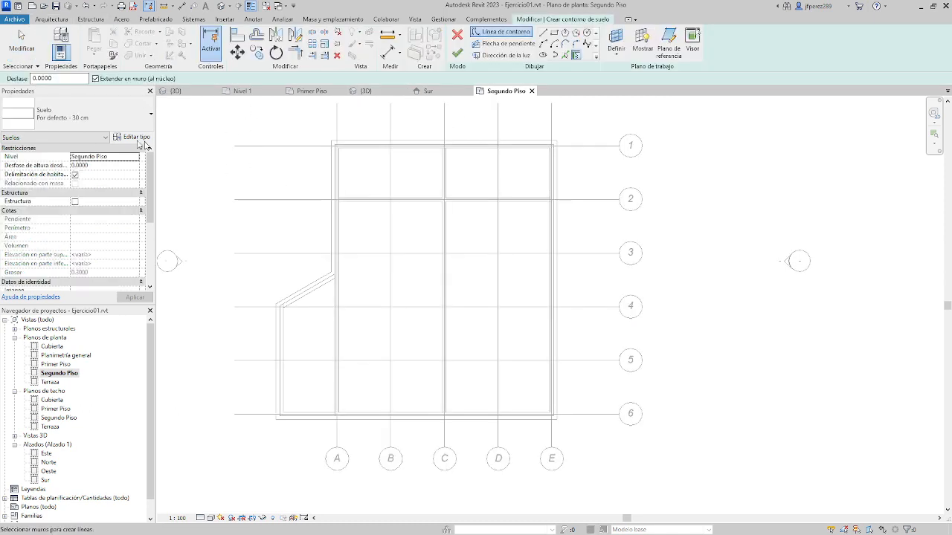
click(147, 115)
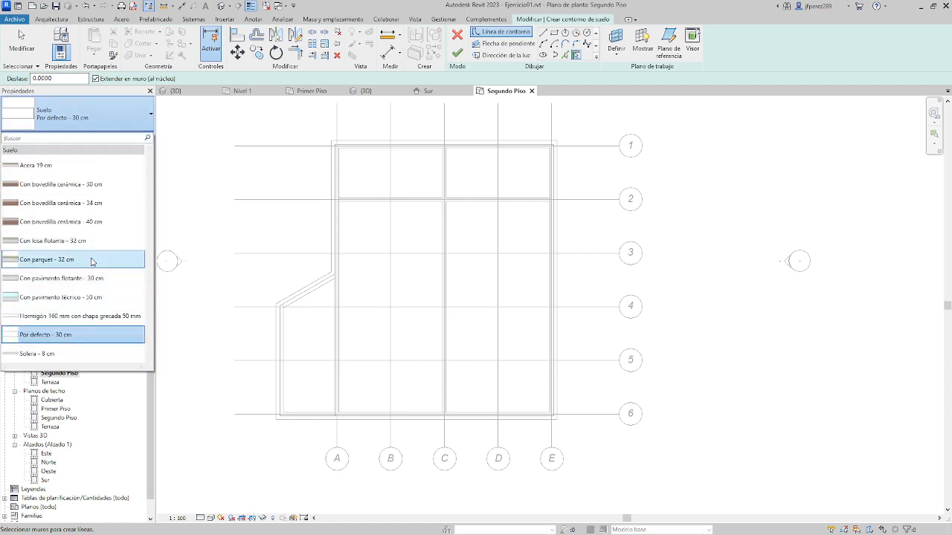
click(198, 131)
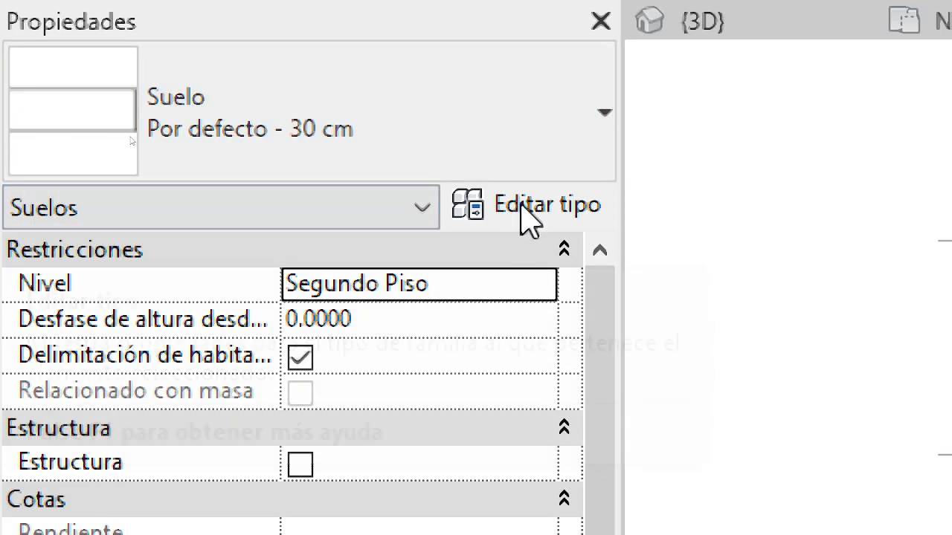
click(530, 214)
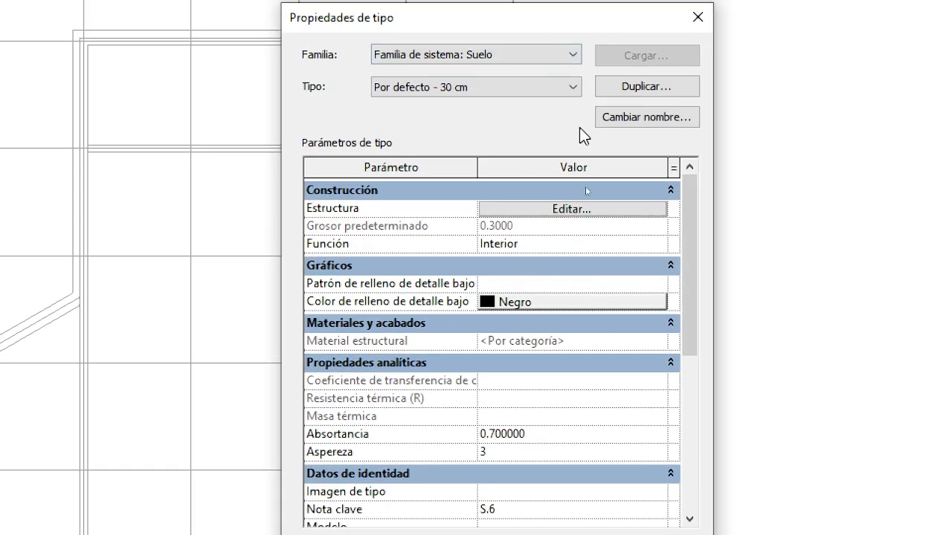
click(605, 86)
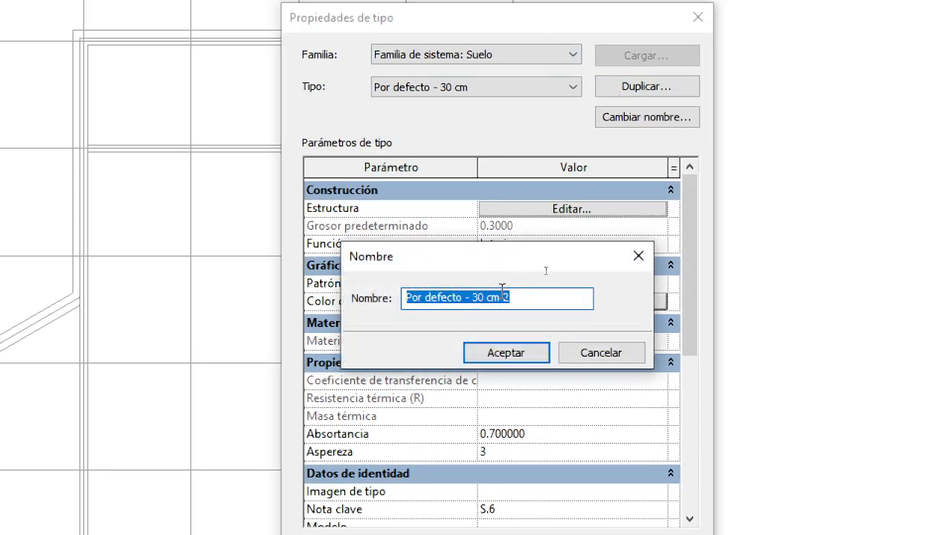
click(478, 298)
key(BackSpace)
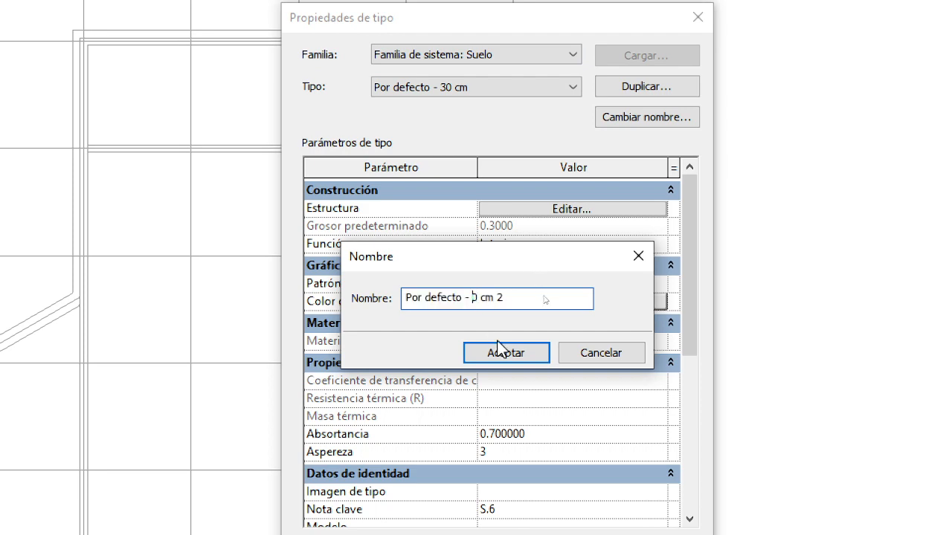
text(20)
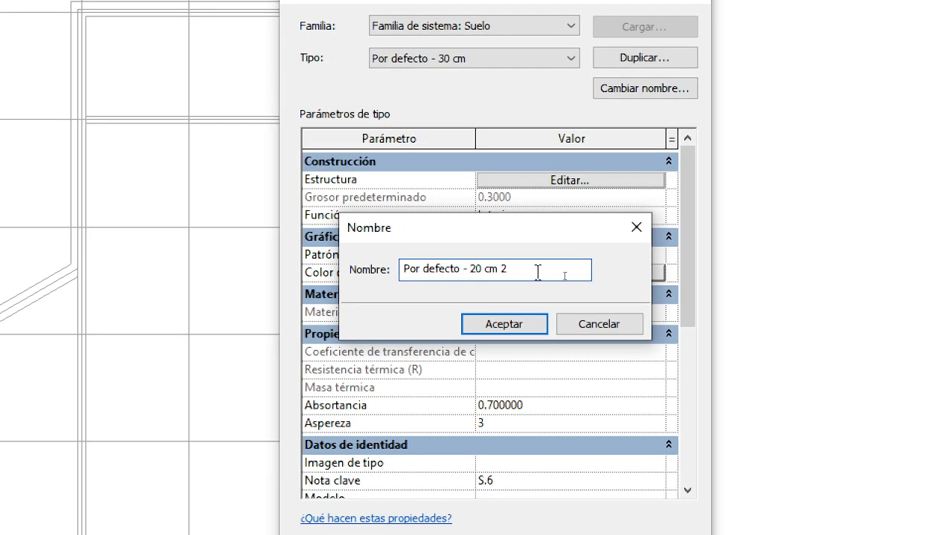
click(537, 272)
key(BackSpace)
key(BackSpace)
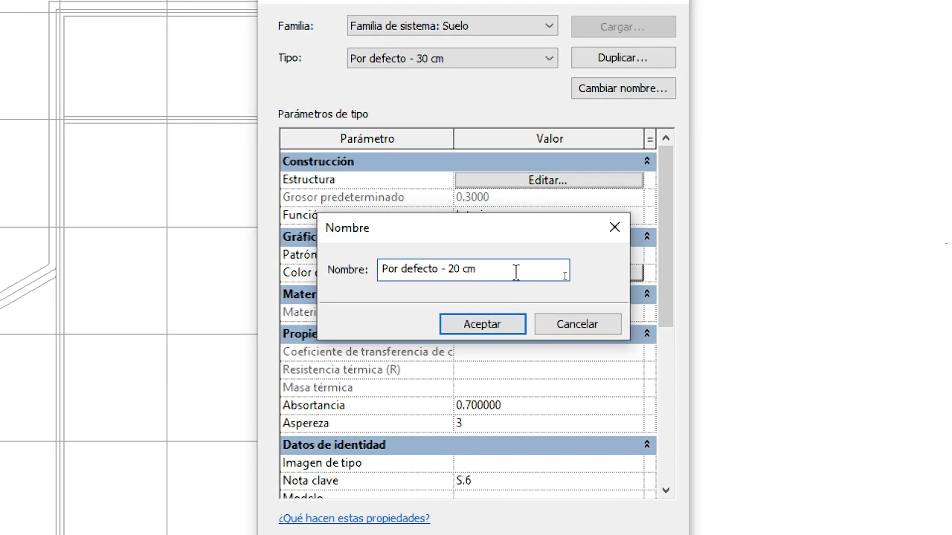
click(489, 324)
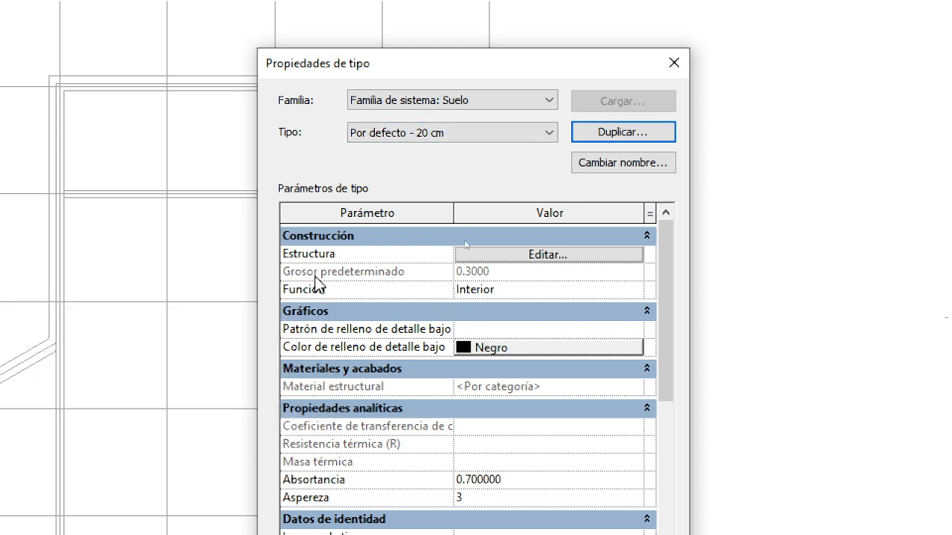
Set the structure layer thickness of the Por defecto - 20 cm floor type to 0.2000 and apply the type
click(513, 255)
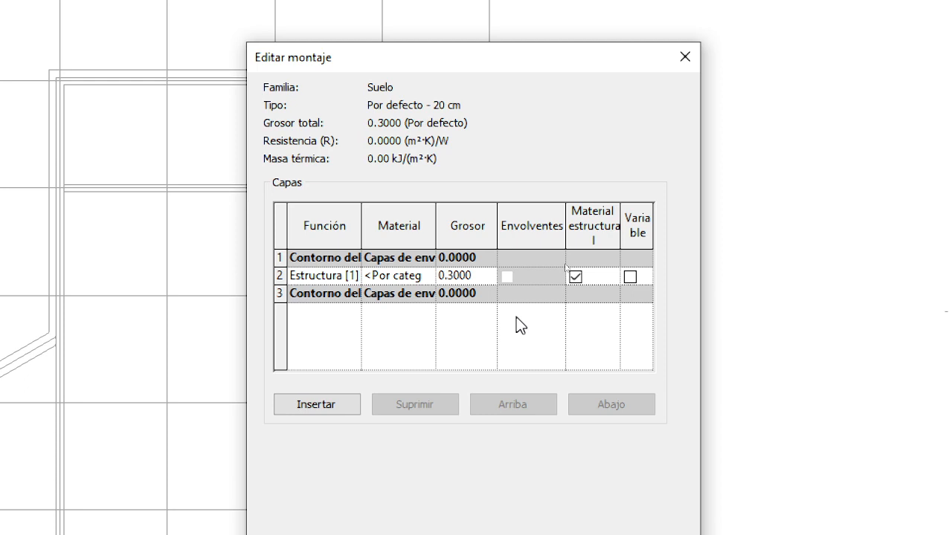
click(461, 276)
drag(453, 276, 448, 277)
text(2)
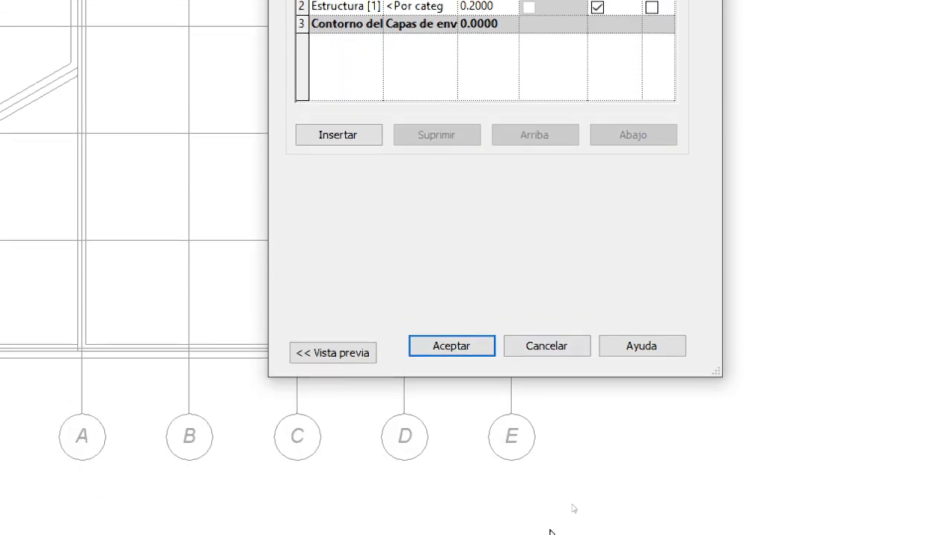
click(452, 347)
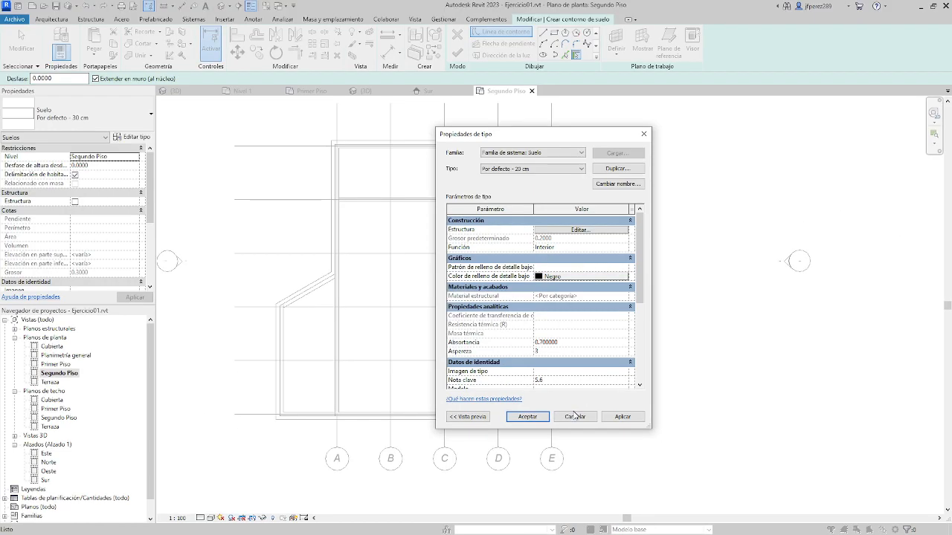
click(527, 417)
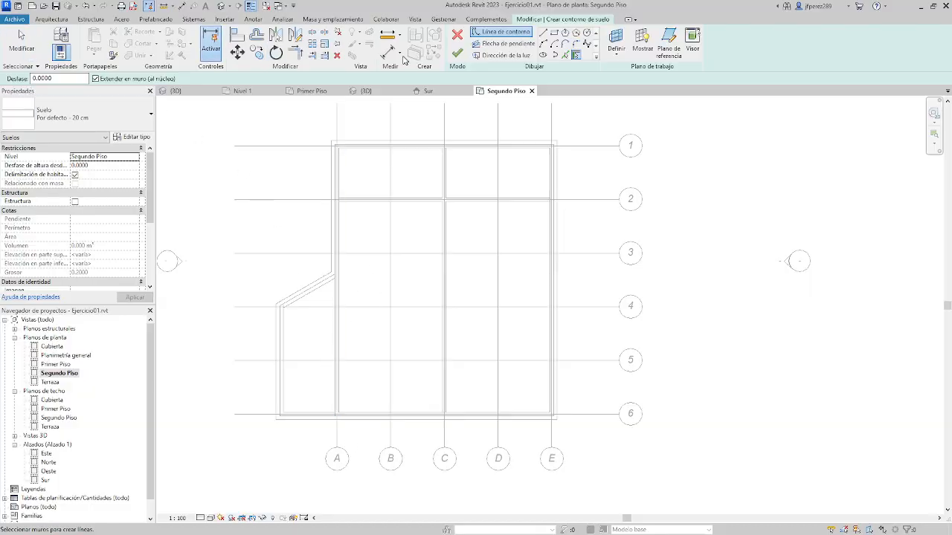
Try to draw a rectangular floor boundary starting from the intersection of grids A and 1
click(554, 33)
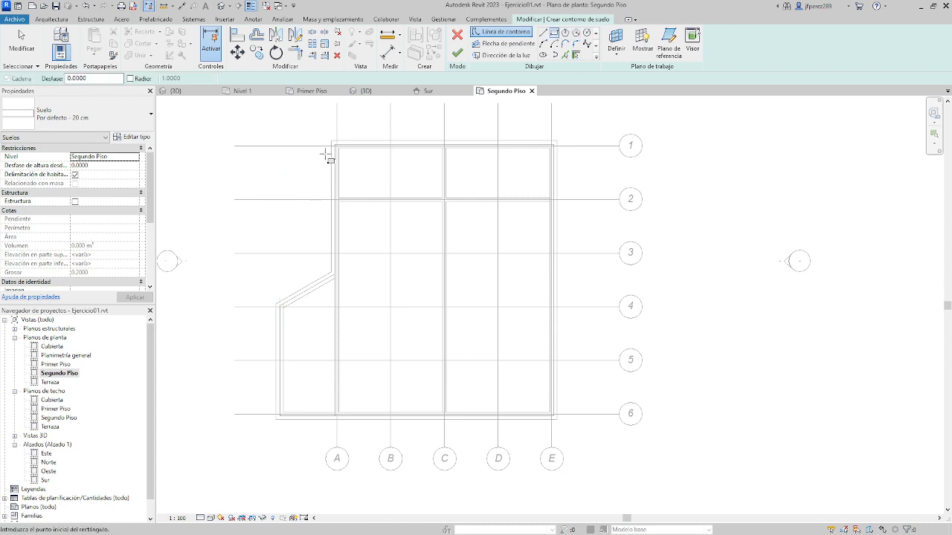
scroll(331, 153, up, 2)
scroll(354, 144, up, 2)
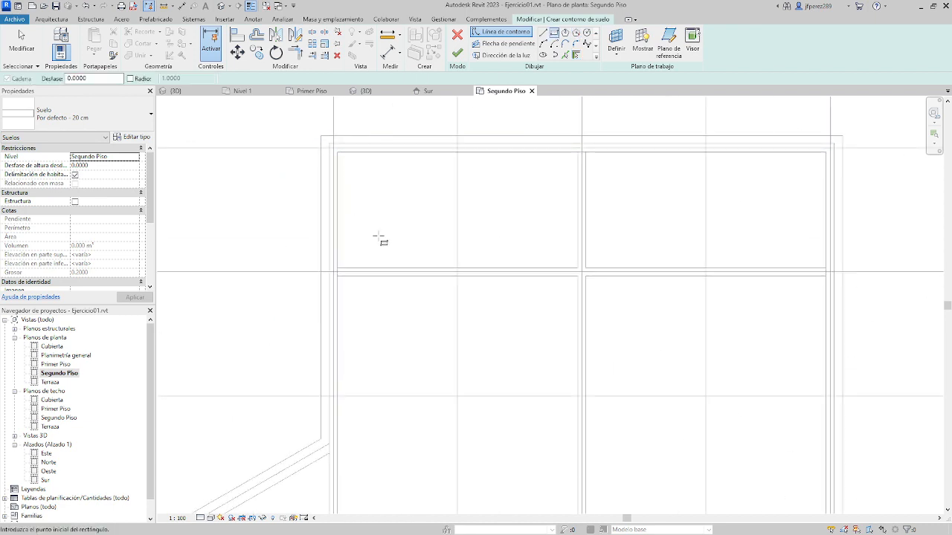
scroll(380, 239, down, 1)
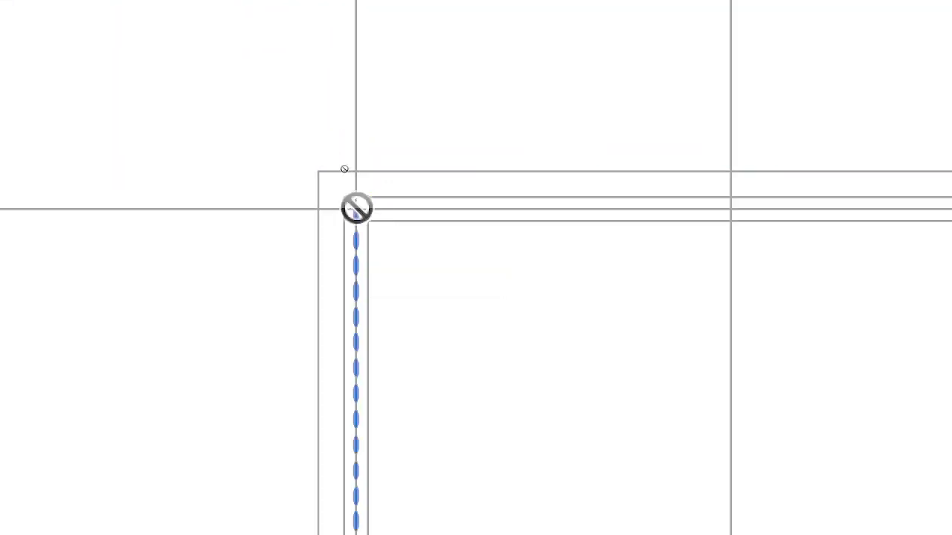
click(355, 209)
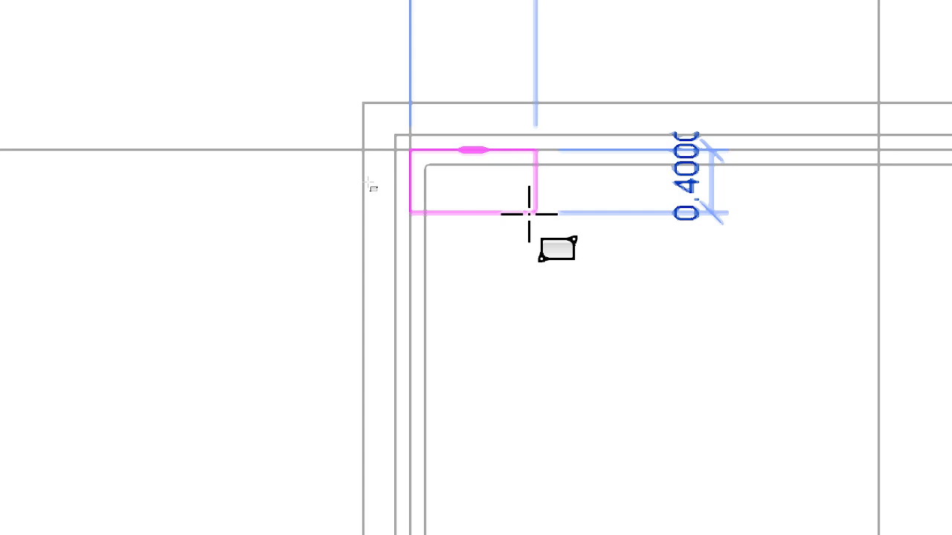
key(Escape)
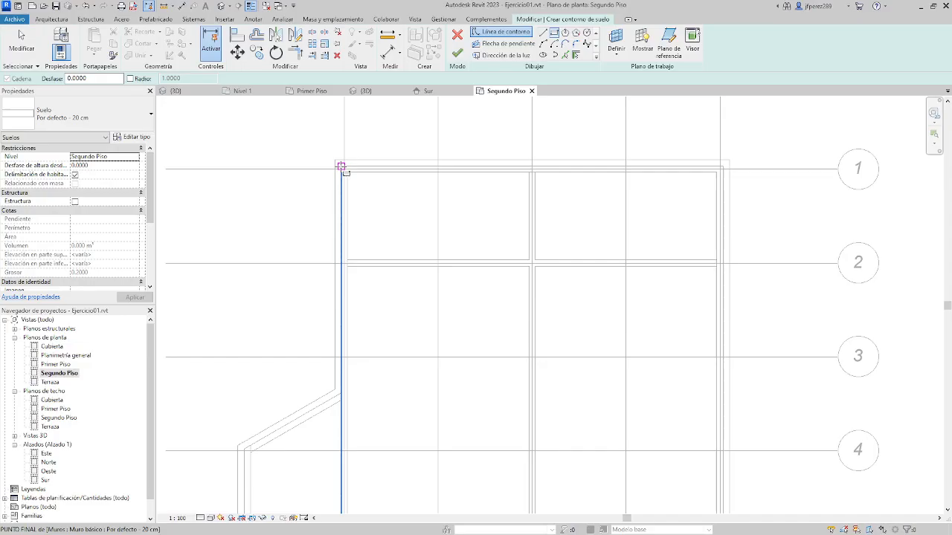
key(alt+Tab)
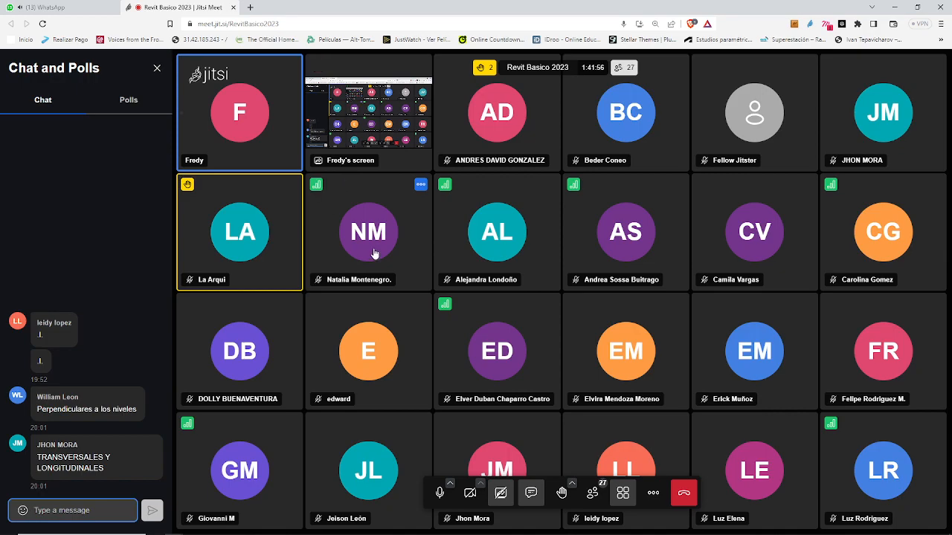
key(alt+Tab)
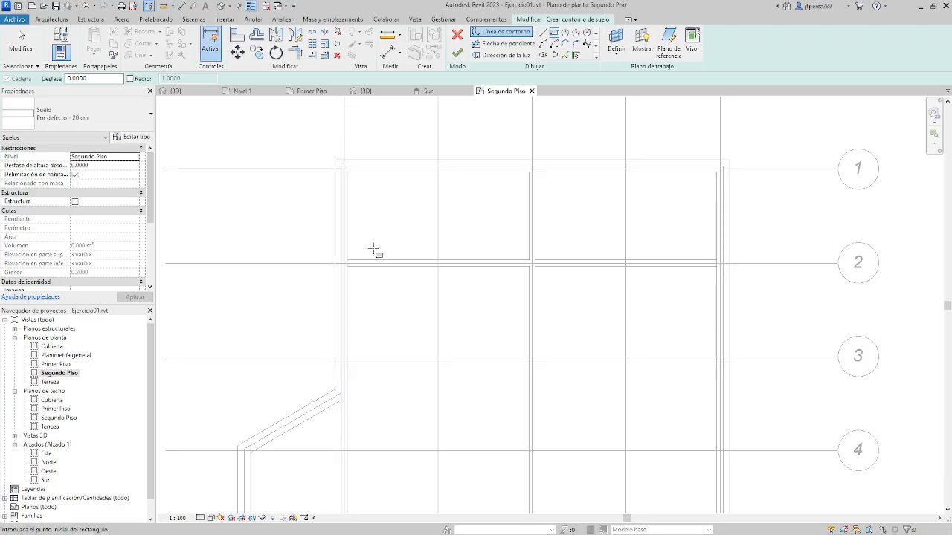
key(alt+Tab)
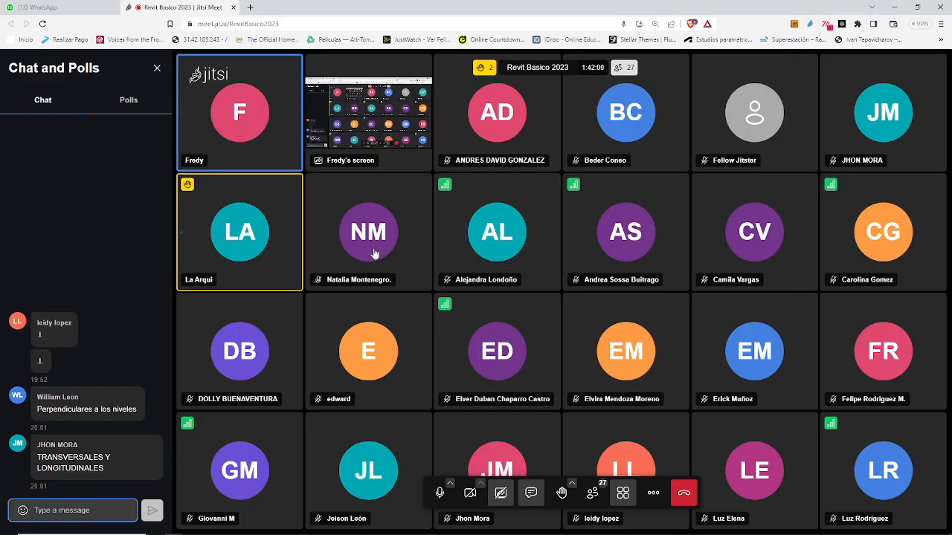
key(alt+Tab)
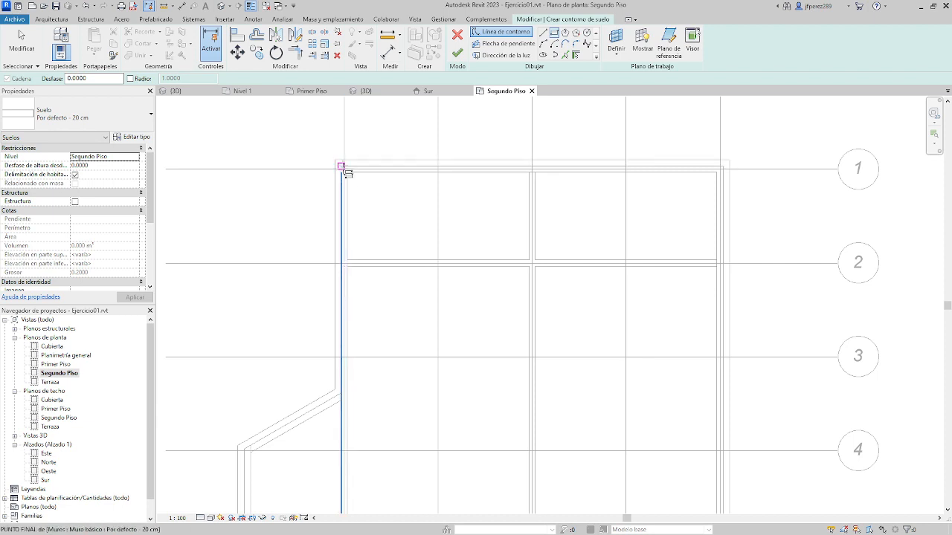
Draw the rectangular floor boundary from the intersection of grids A and 1 to the building corner at grids E and 6
scroll(346, 180, up, 2)
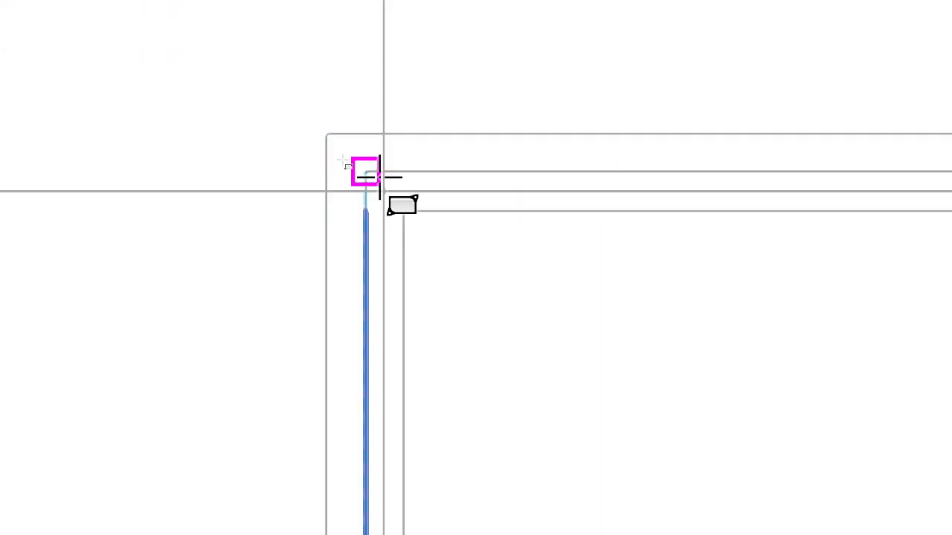
click(385, 190)
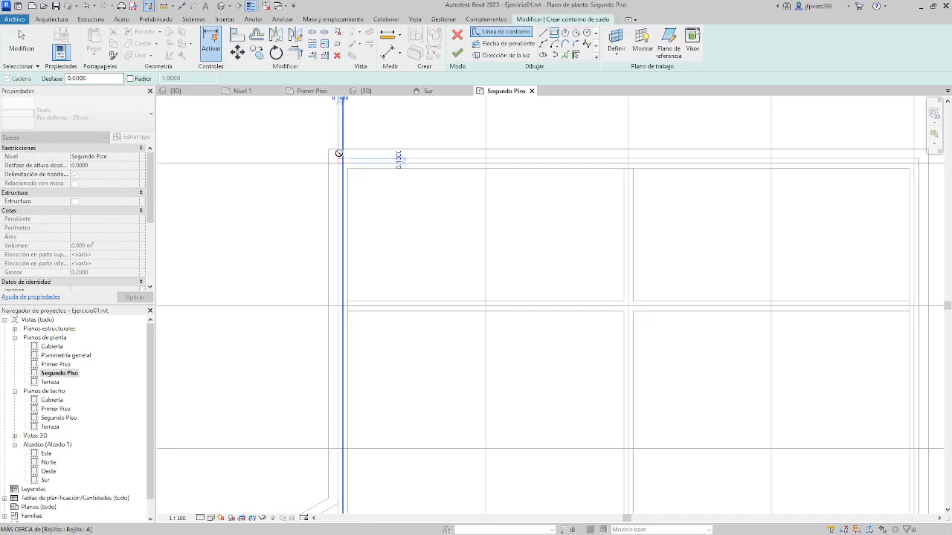
scroll(370, 151, down, 5)
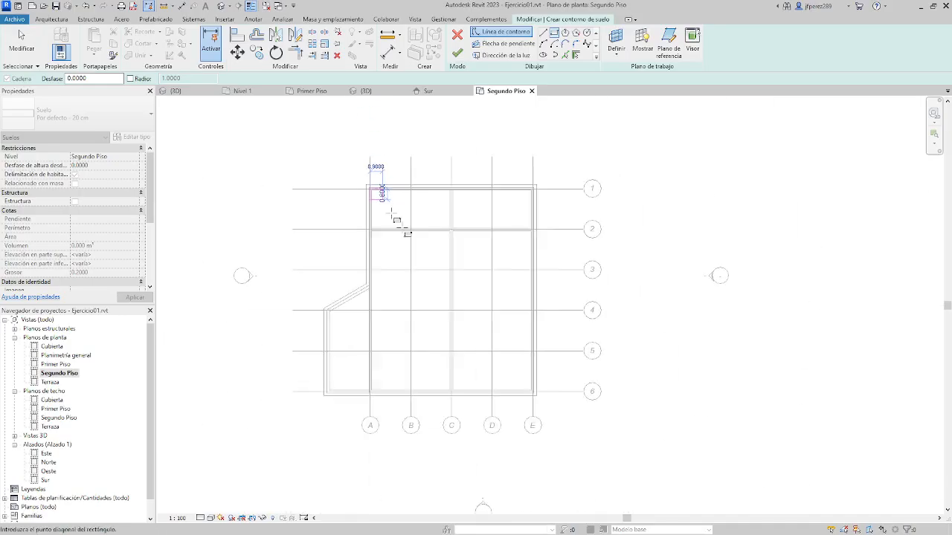
scroll(531, 277, up, 5)
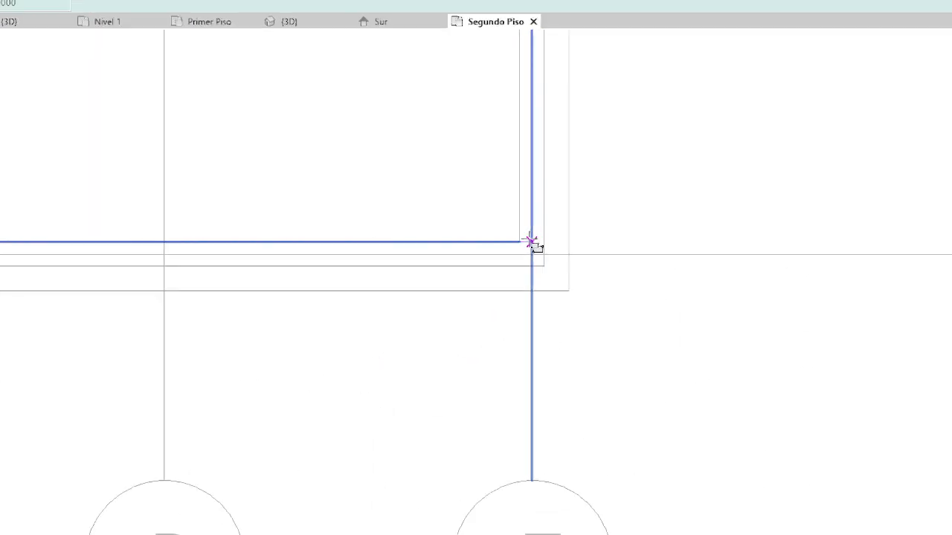
click(539, 280)
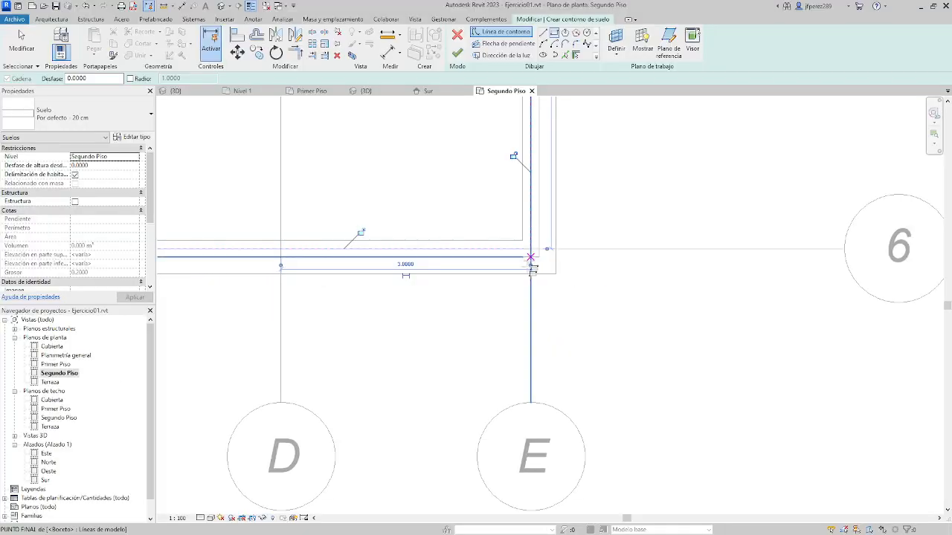
scroll(488, 237, down, 6)
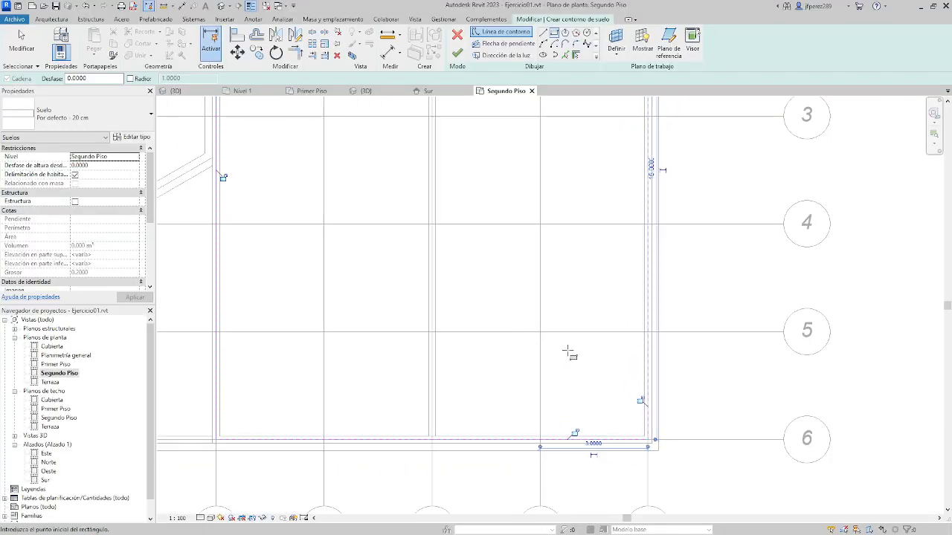
Draw a rectangular opening about 2.6 m by 6.7 m inside the floor boundary, between grids 2 and 5 near grid E
middle_drag(455, 269, 478, 311)
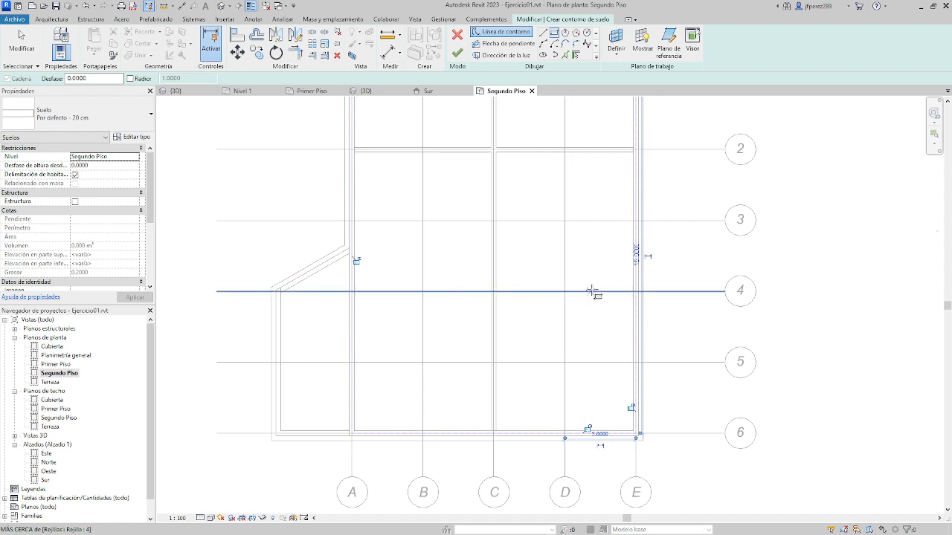
click(554, 185)
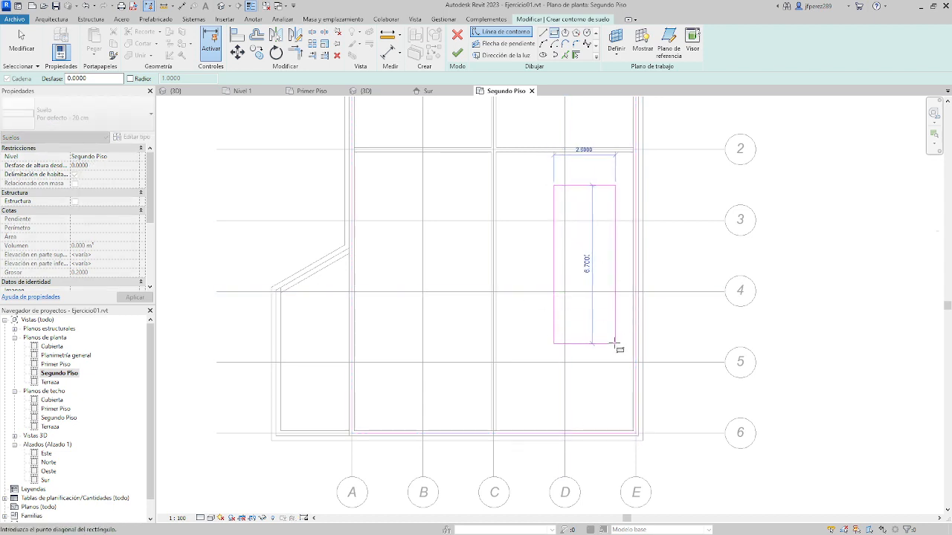
click(615, 343)
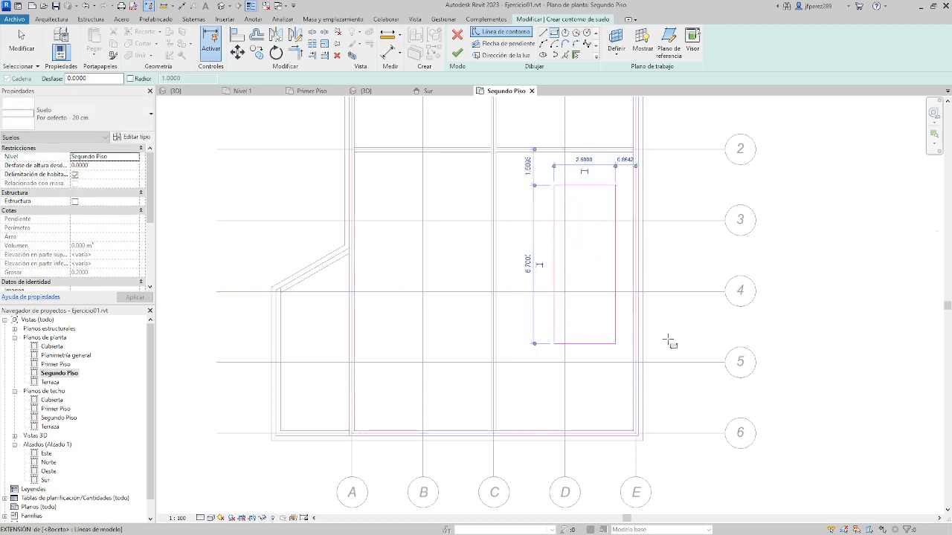
Place an aligned dimension between the opening's right edge and the wall on grid E
click(388, 50)
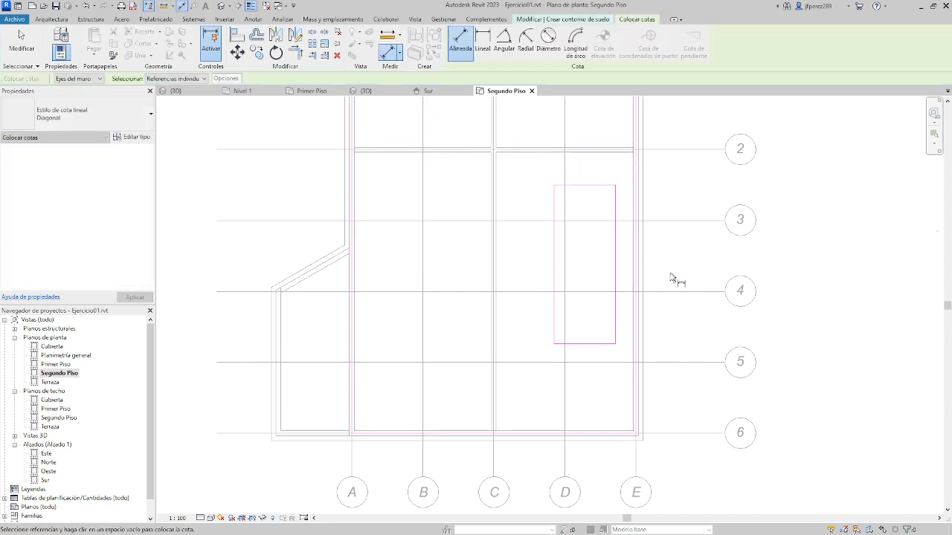
click(617, 277)
scroll(620, 276, up, 2)
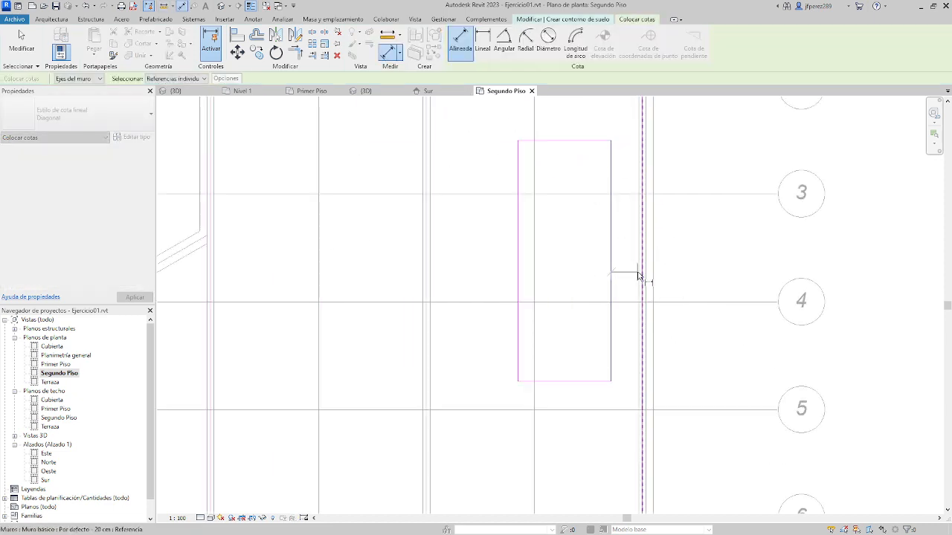
click(641, 276)
click(629, 259)
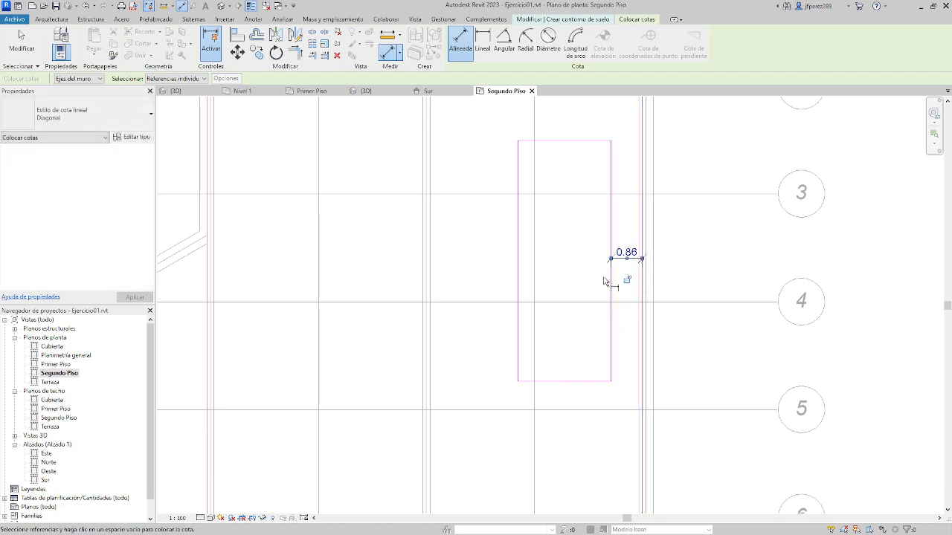
click(616, 286)
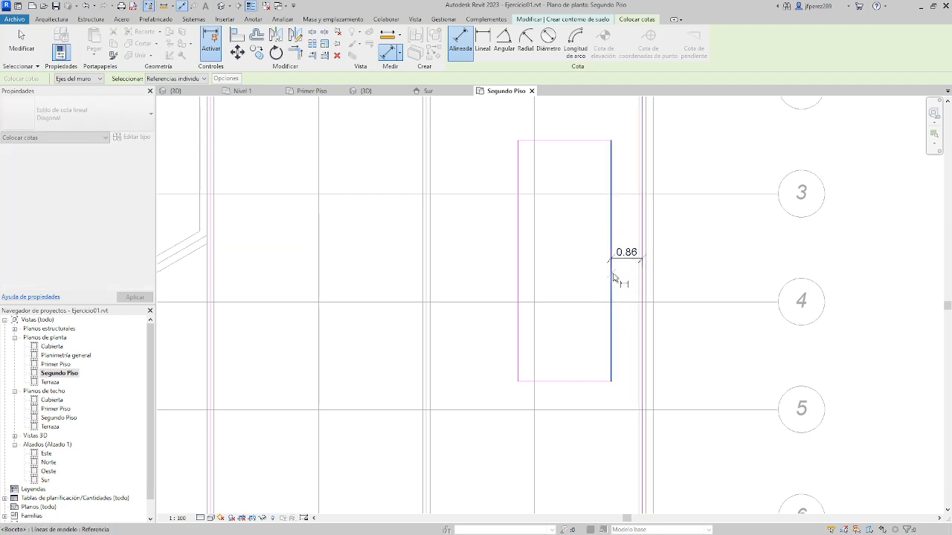
key(Escape)
key(Escape)
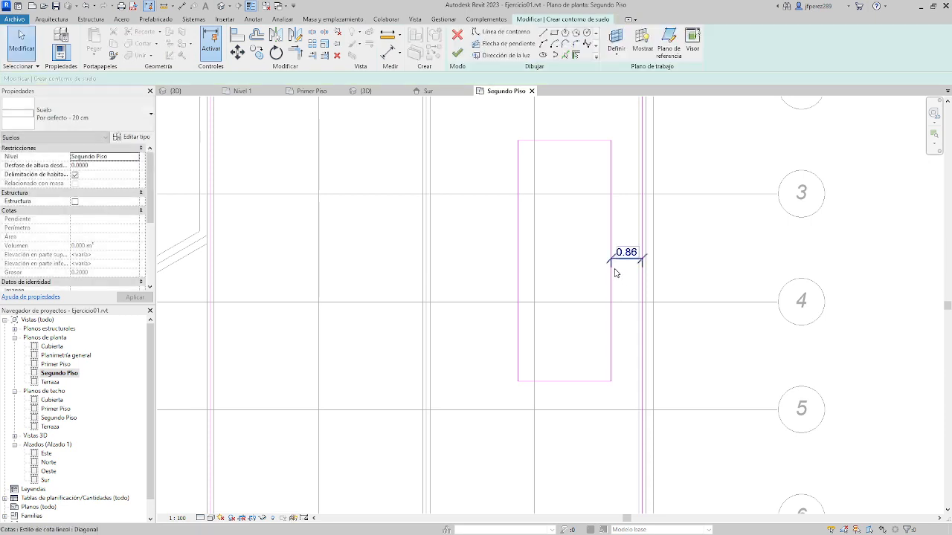
Set the distance between the opening's right edge and the wall on grid E to 0.5 m
click(612, 275)
click(626, 254)
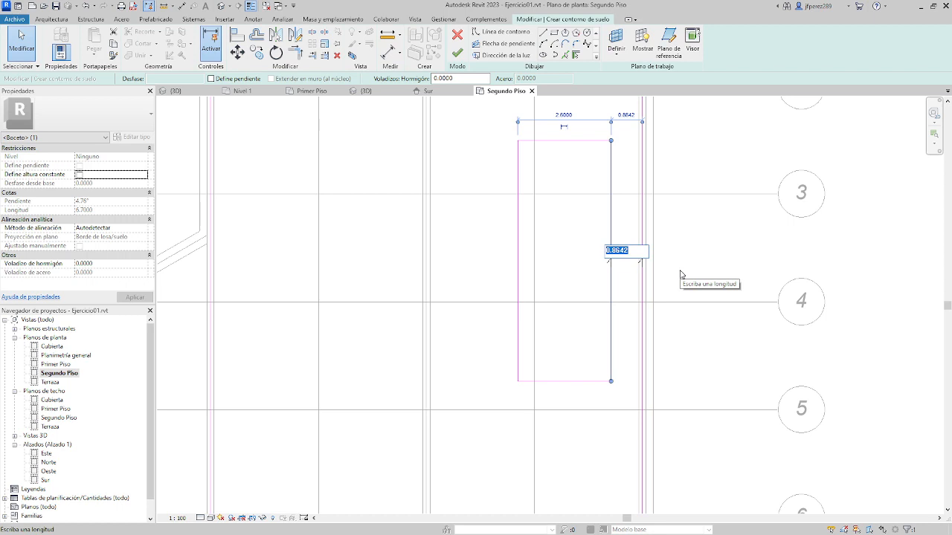
text(0.5)
key(Return)
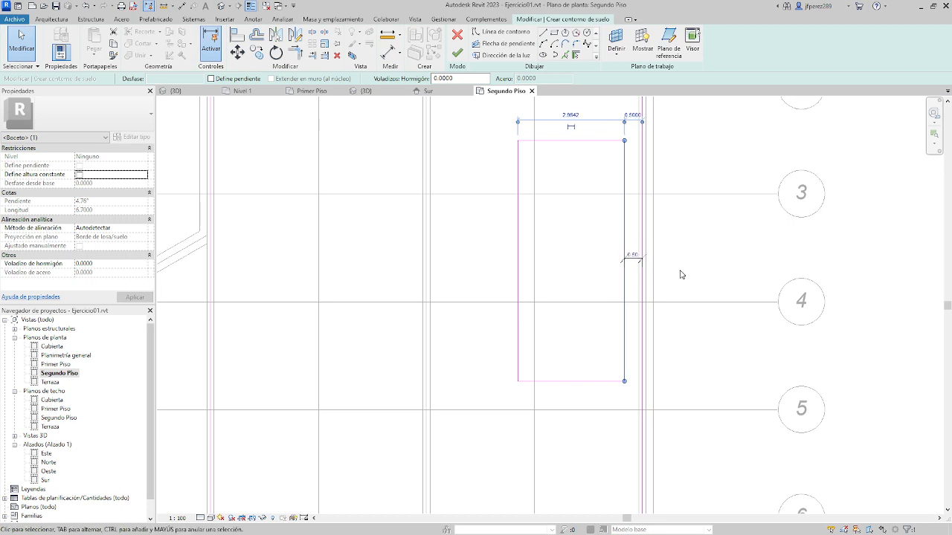
Set the opening's width to 1.5 m by repositioning its left edge
click(516, 228)
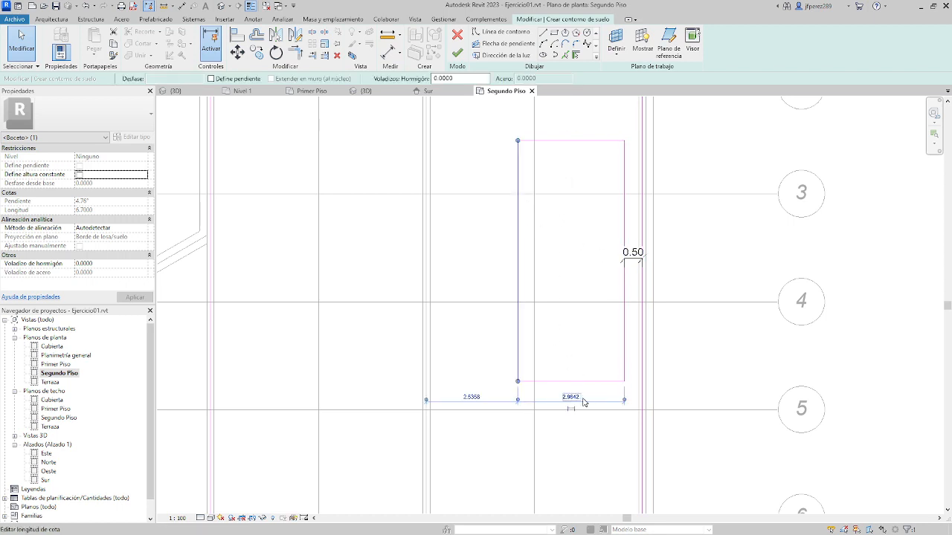
click(584, 402)
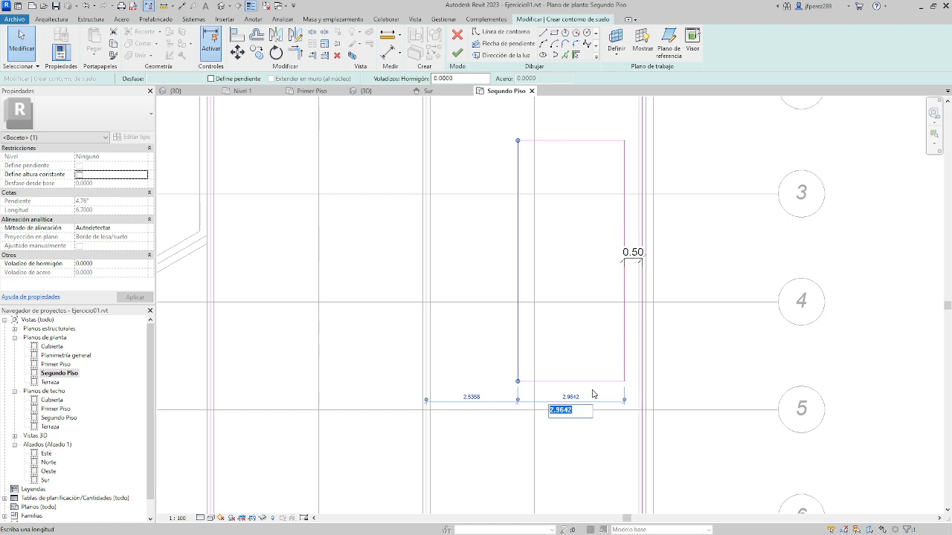
text(1.5)
key(Return)
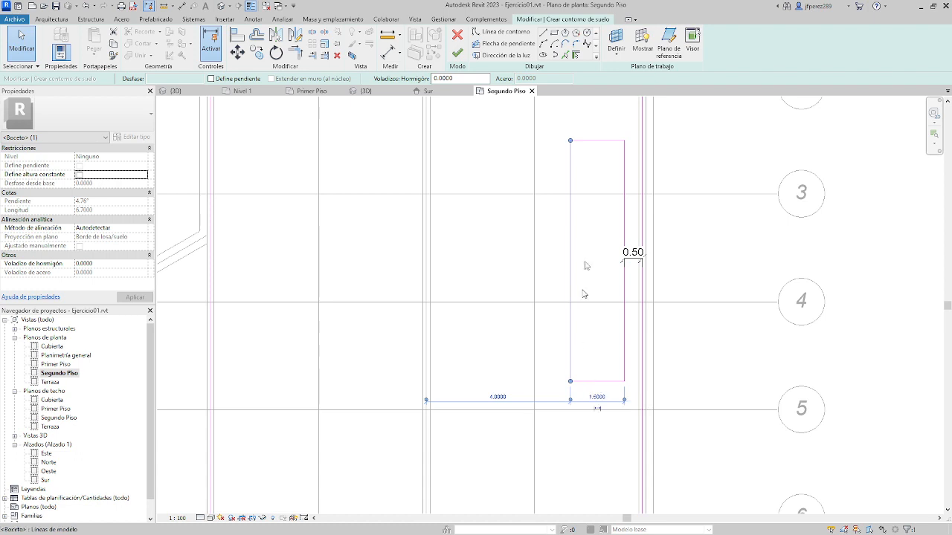
Set the opening's length to 6 m by repositioning its upper edge
click(597, 143)
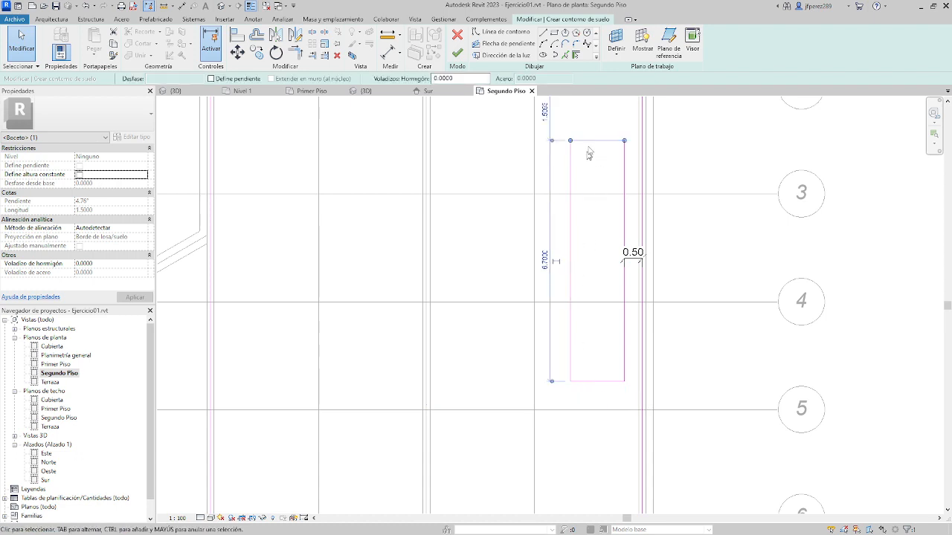
click(543, 262)
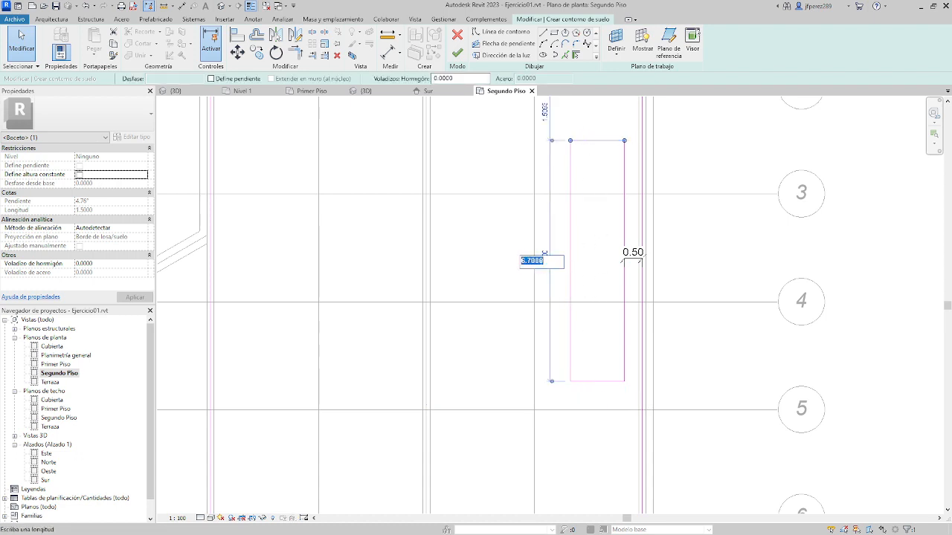
text(6)
key(Return)
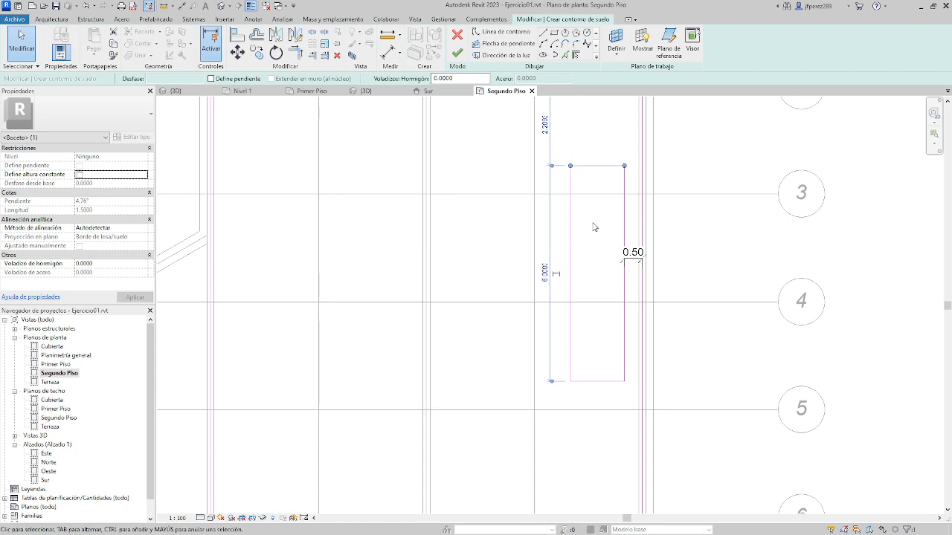
Set the distance from the opening's lower edge to the floor boundary at grid 6 to 4 m
middle_drag(676, 257, 674, 171)
click(637, 297)
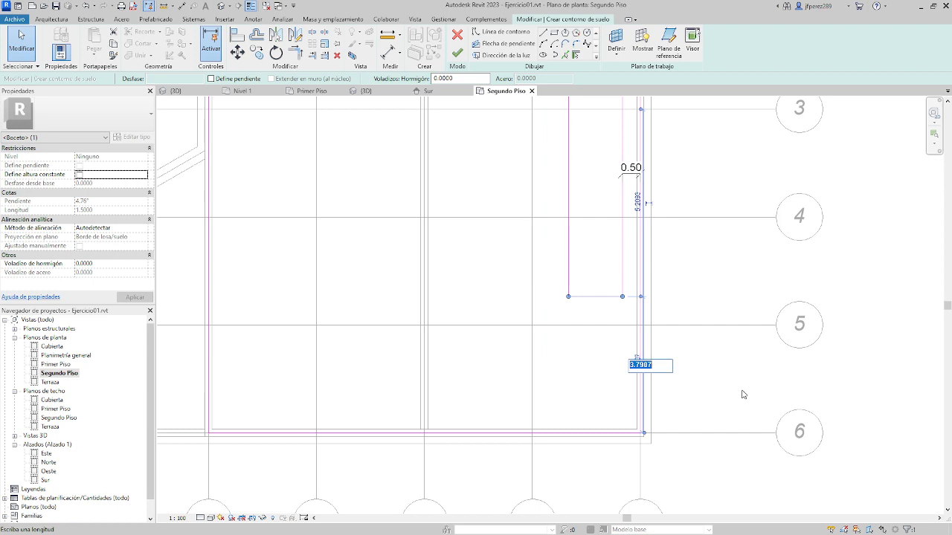
text(4)
key(Return)
click(687, 261)
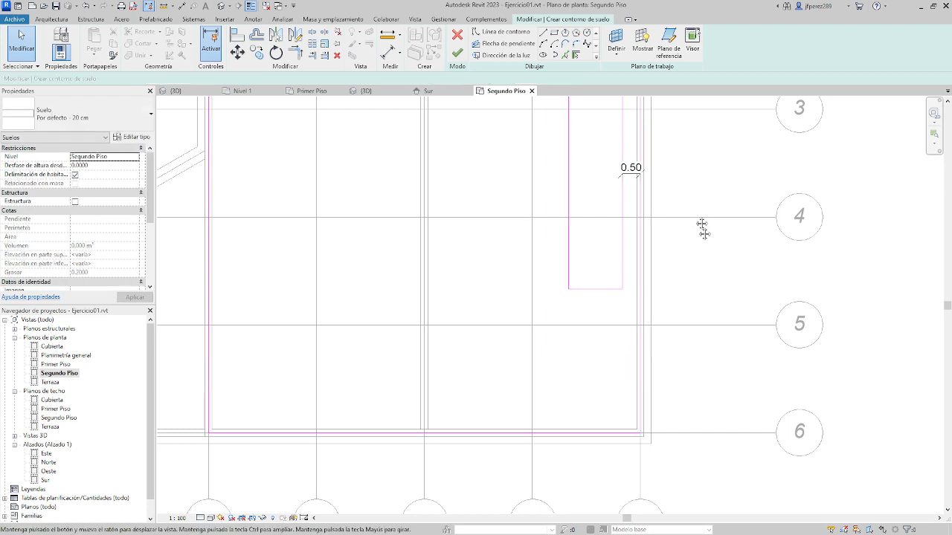
Restore the opening's length to 6 m by moving its upper edge, keeping the lower edge in place
middle_drag(701, 227, 720, 326)
click(621, 181)
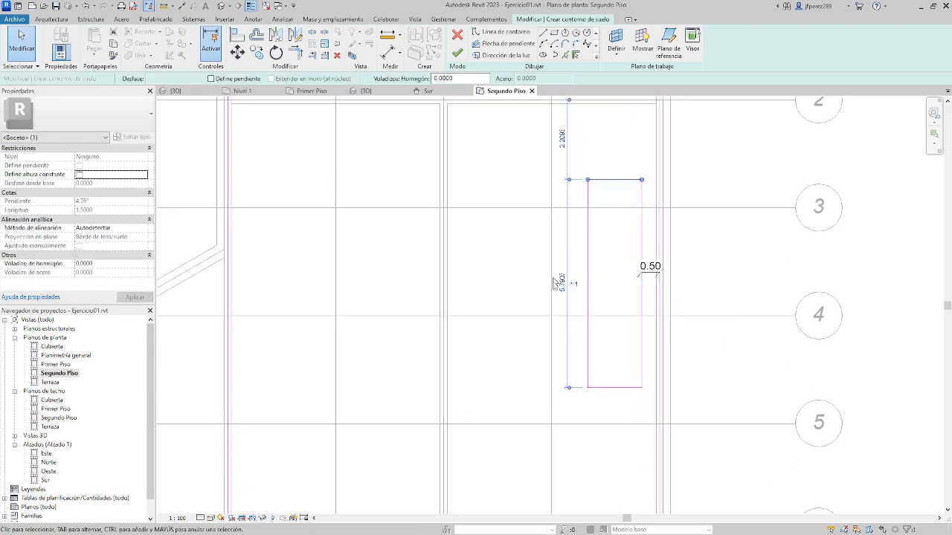
click(562, 284)
text(6)
key(Return)
click(733, 276)
Finish the floor boundary sketch and save the project
scroll(707, 278, down, 3)
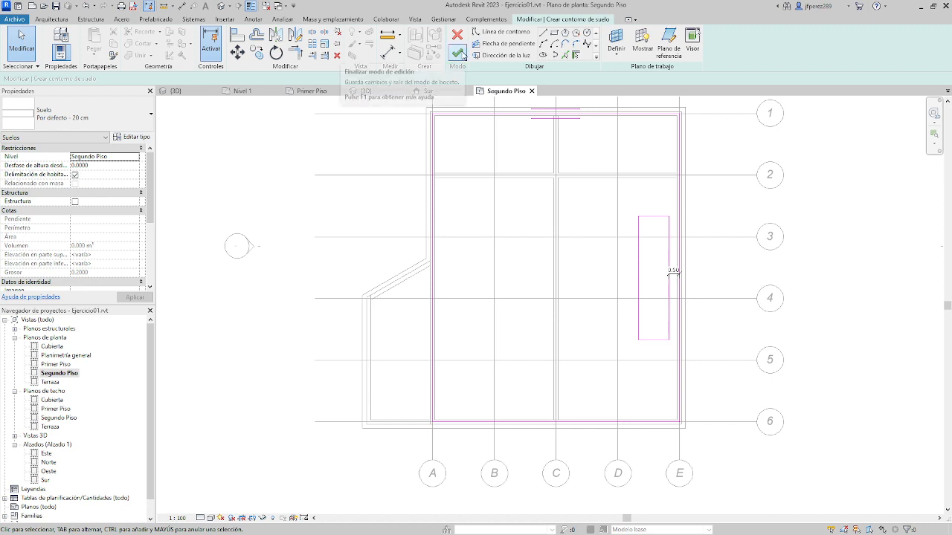
click(459, 54)
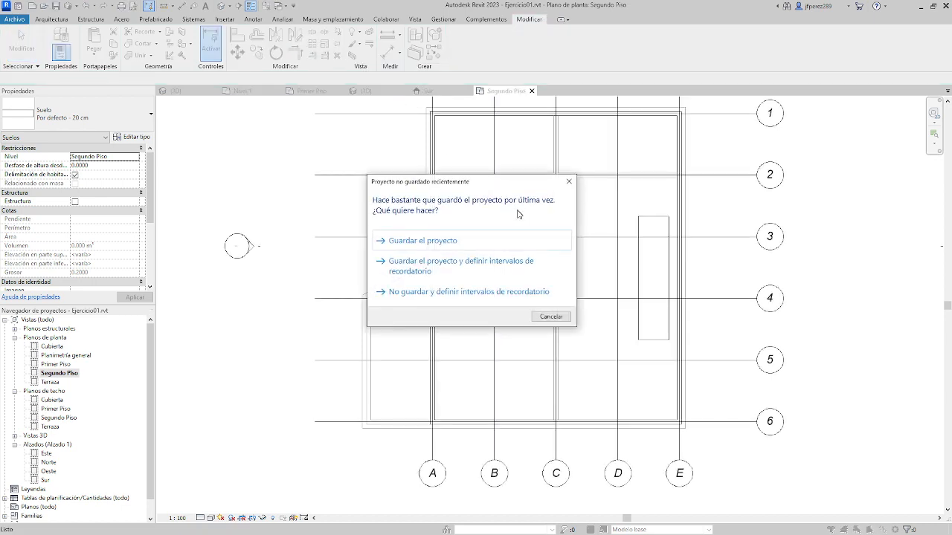
click(506, 241)
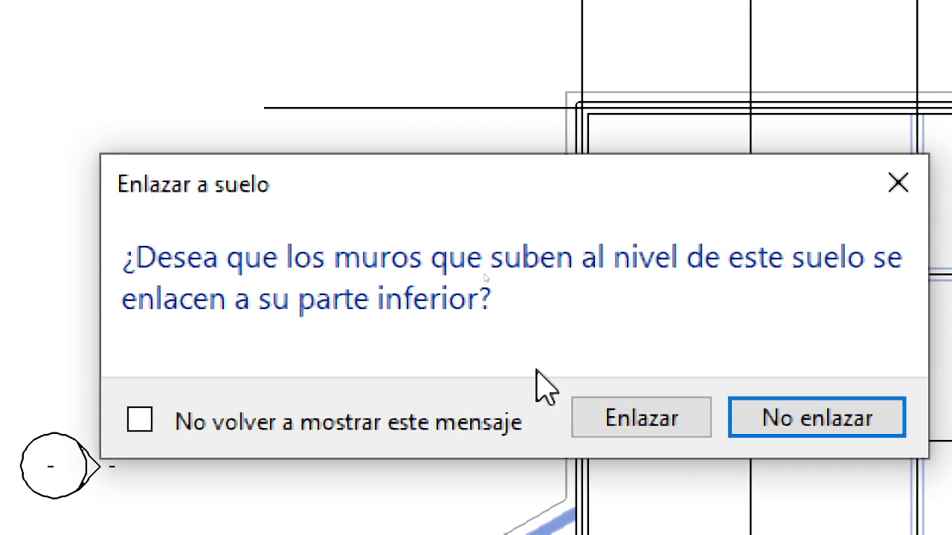
Attach the walls that rise to this floor's level to its underside and accept the warning
click(613, 413)
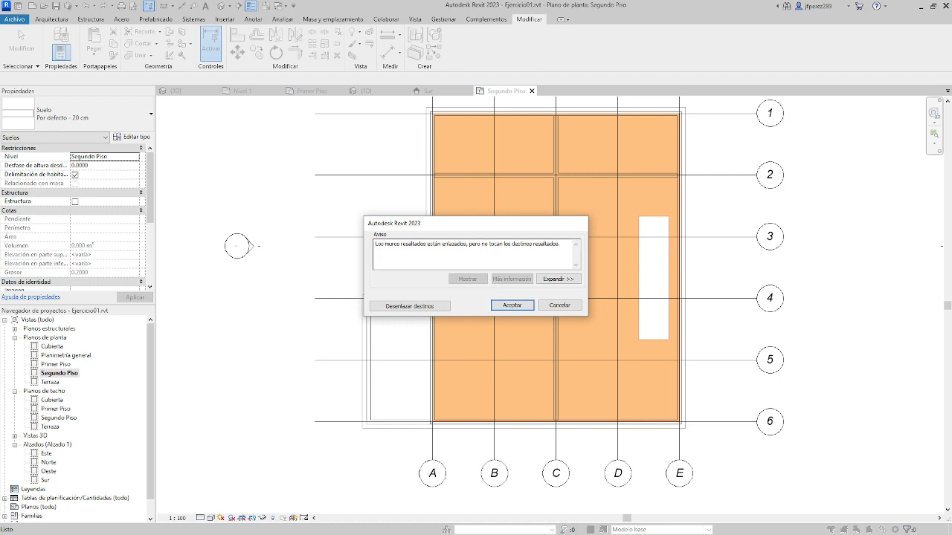
drag(491, 229, 597, 292)
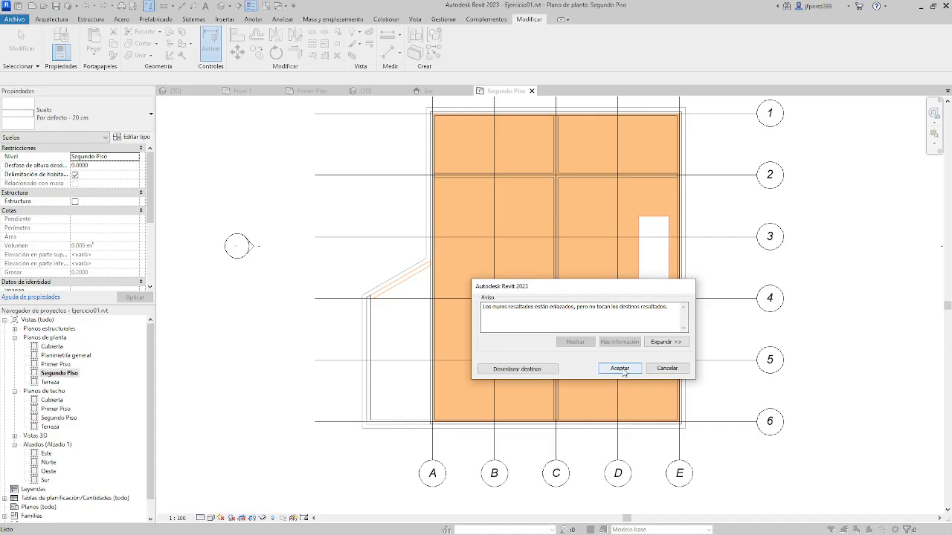
click(622, 369)
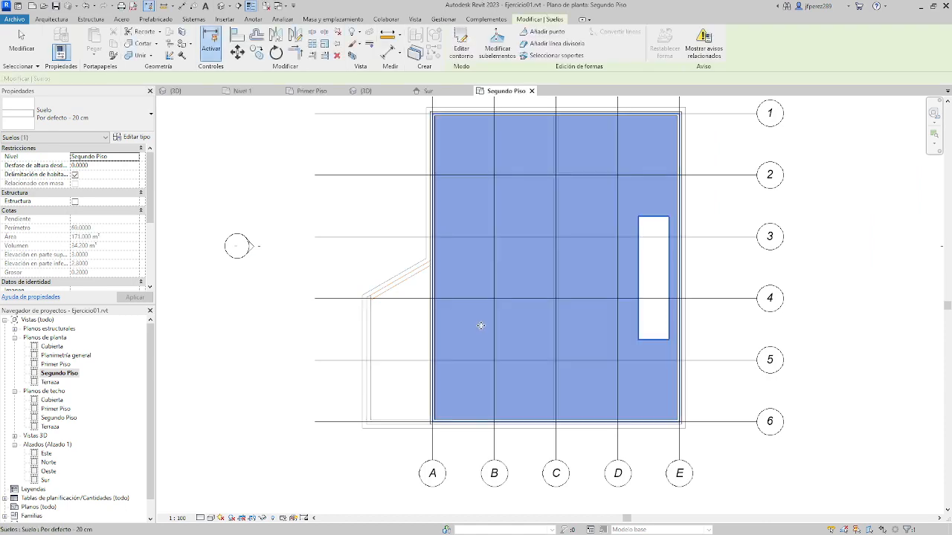
Examine the floor opening and the surrounding walls in the 3D view
click(220, 7)
shift+middle_drag(555, 287, 588, 438)
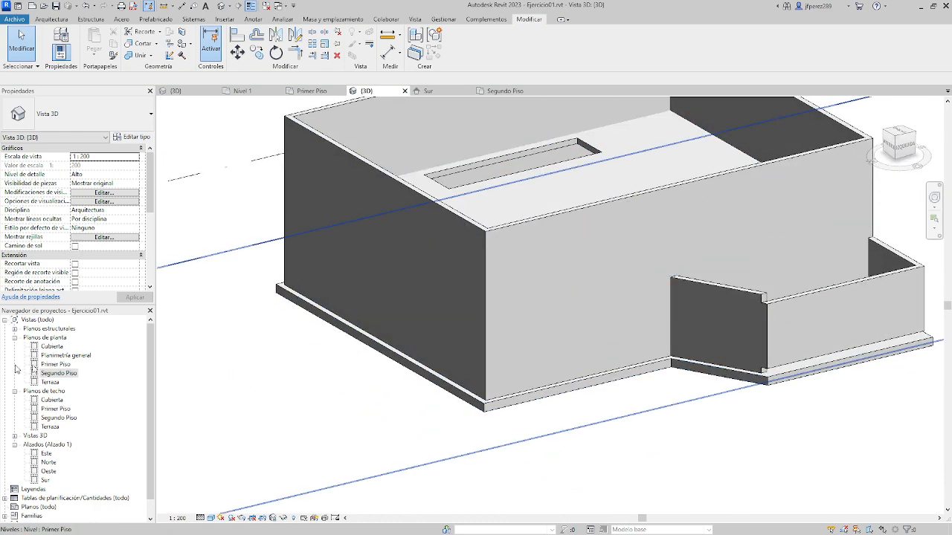
In the Primer Piso floor plan, draw a horizontal section line across the whole building between grids 4 and 5
double_click(56, 365)
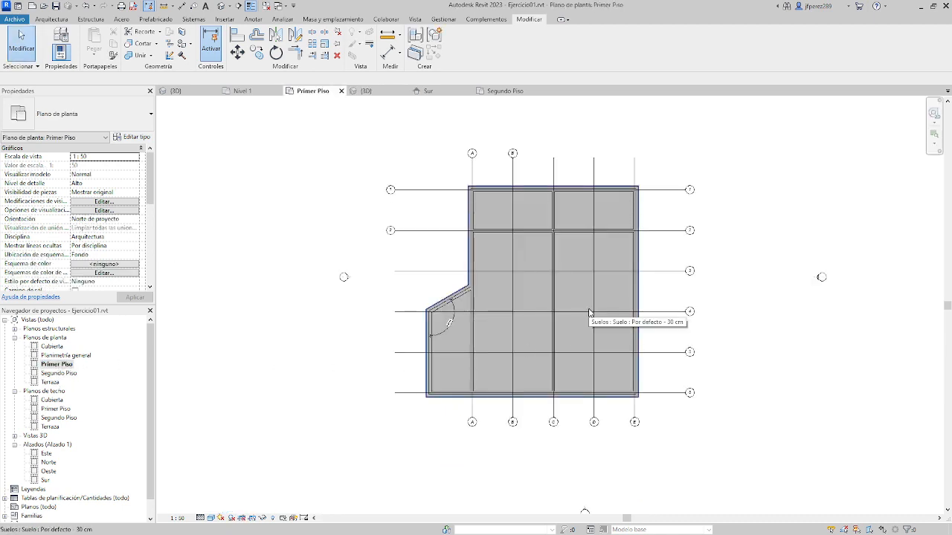
scroll(654, 350, up, 2)
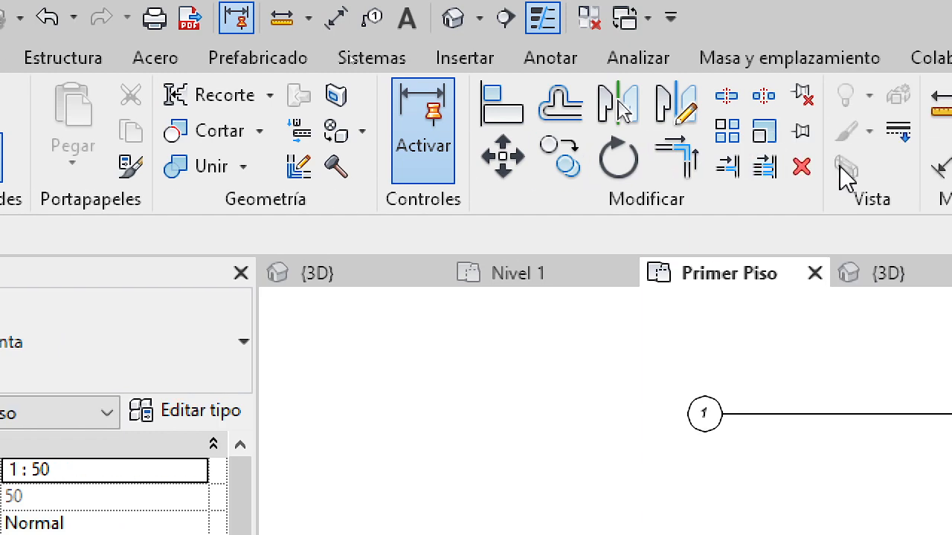
click(481, 59)
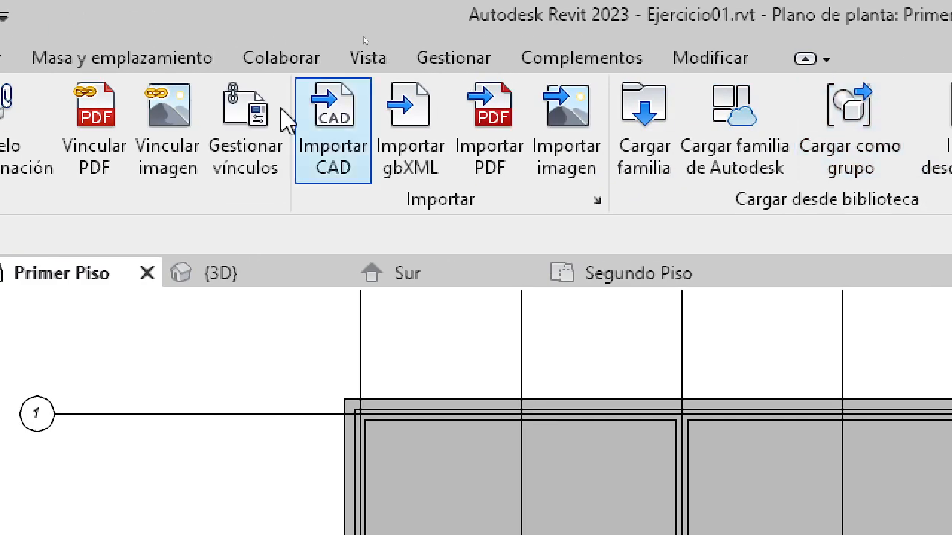
click(149, 58)
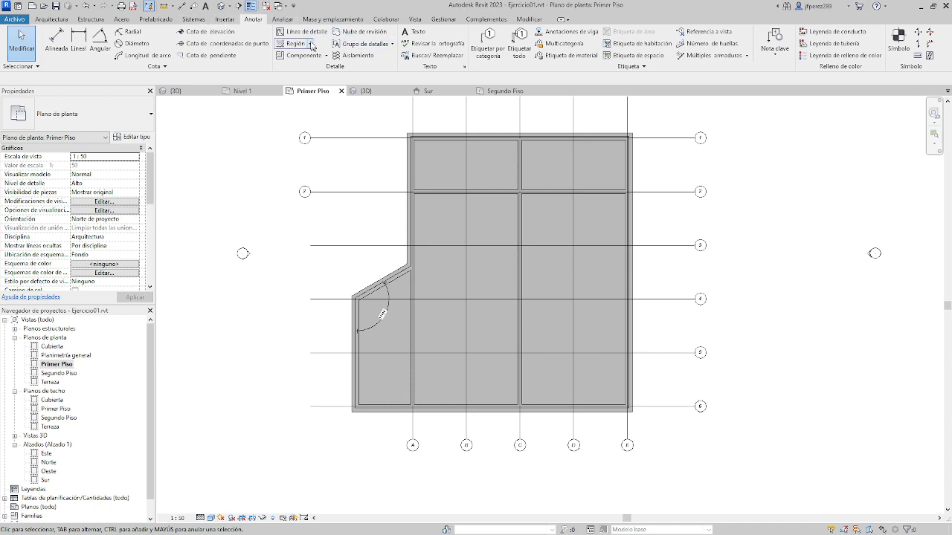
click(417, 20)
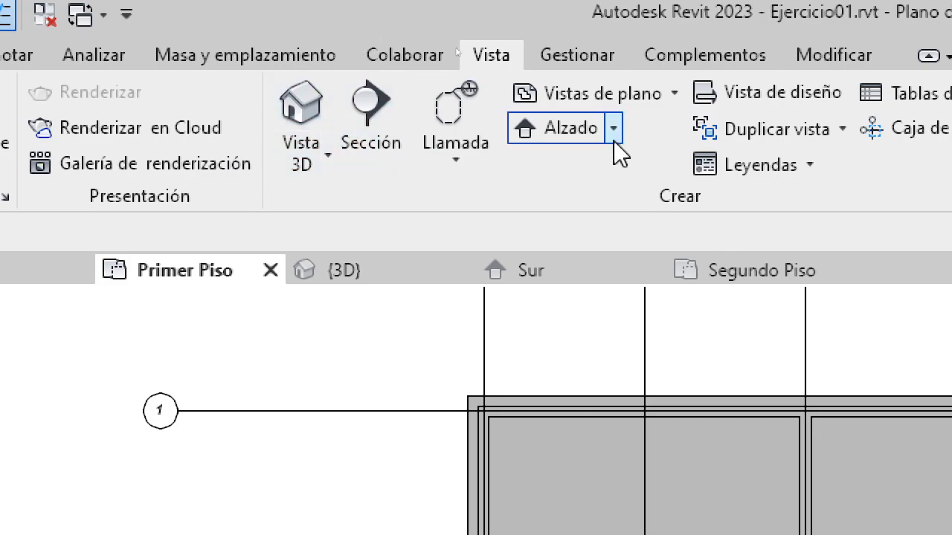
click(386, 126)
middle_drag(466, 328, 467, 249)
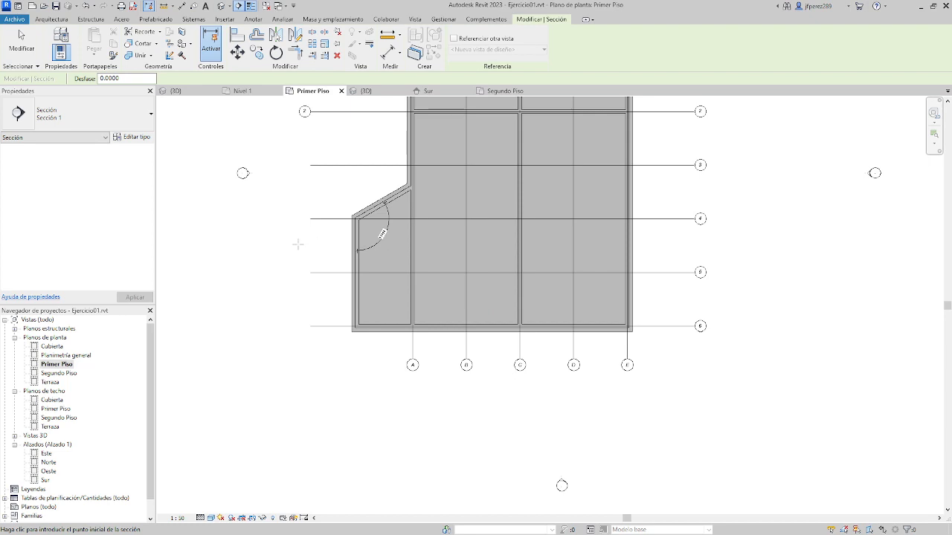
click(280, 247)
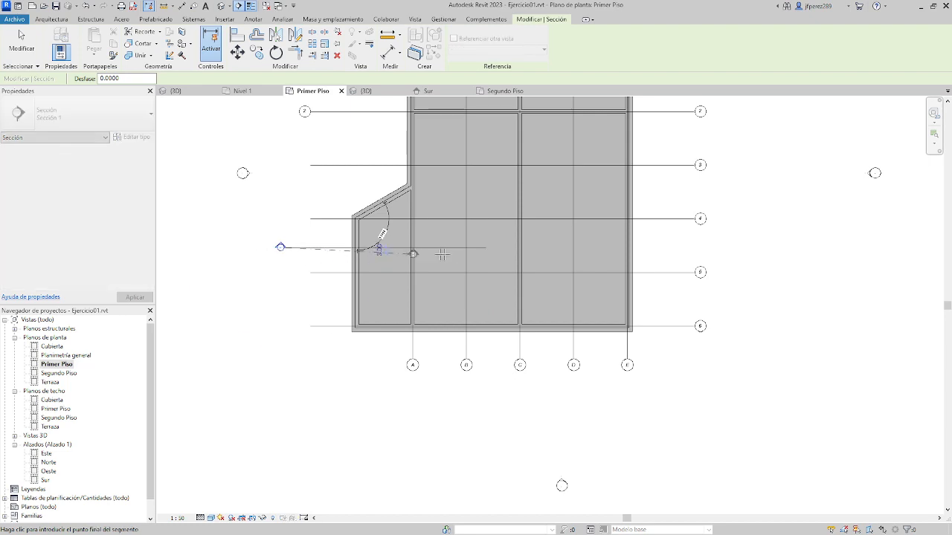
click(718, 247)
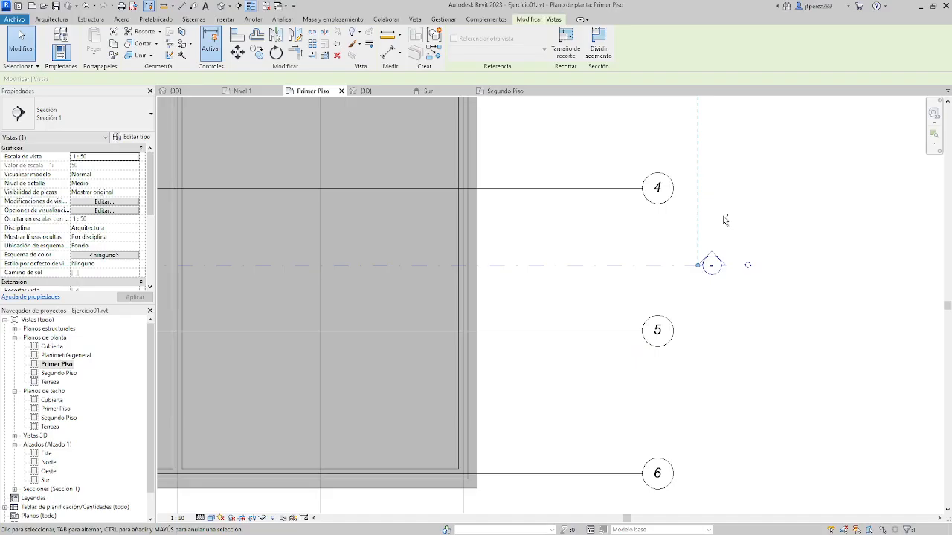
Flip the section's viewing direction toward grid 6 and flip it back toward grid 1
scroll(646, 240, down, 5)
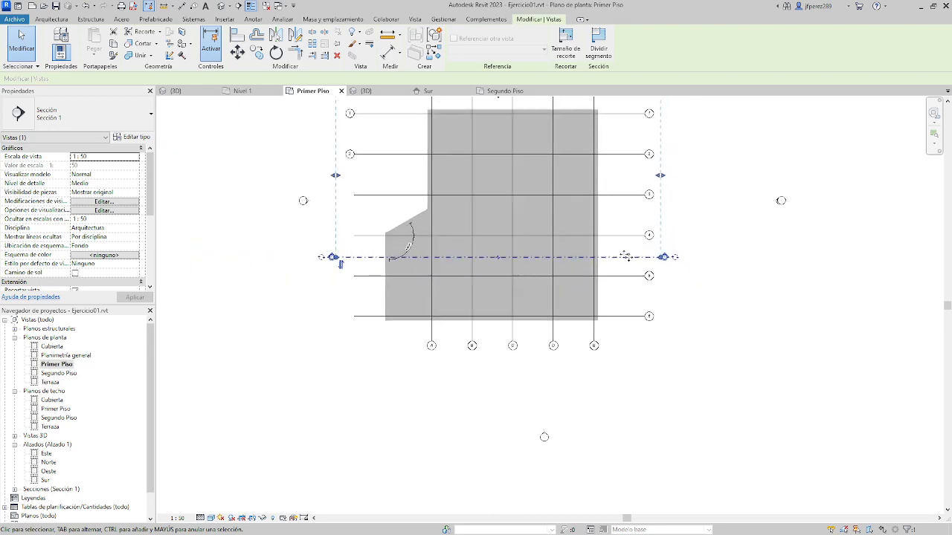
middle_drag(627, 256, 640, 313)
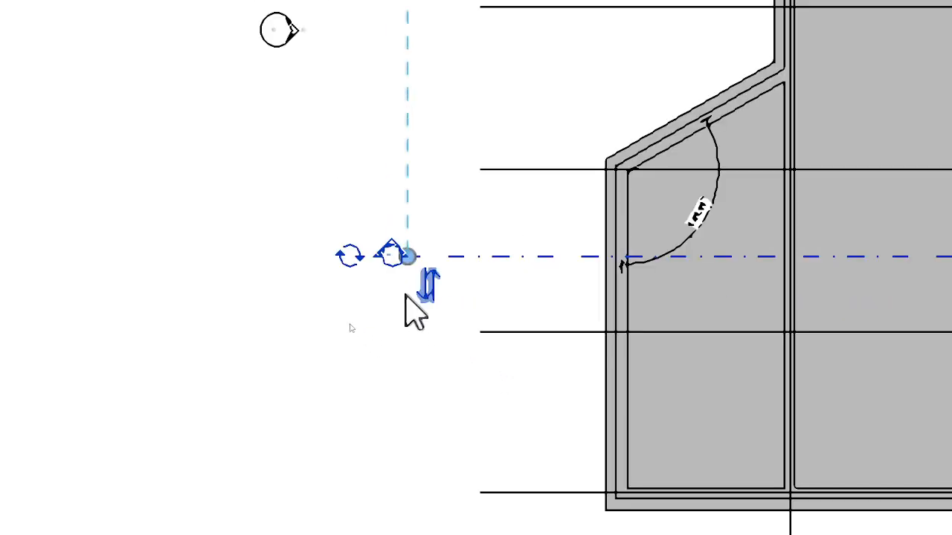
click(372, 324)
scroll(355, 314, up, 3)
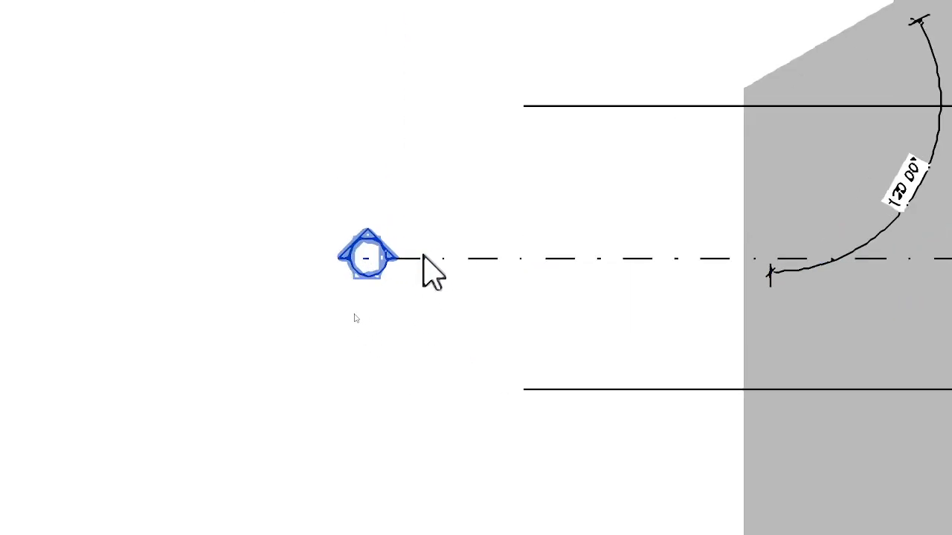
scroll(423, 257, up, 4)
click(397, 260)
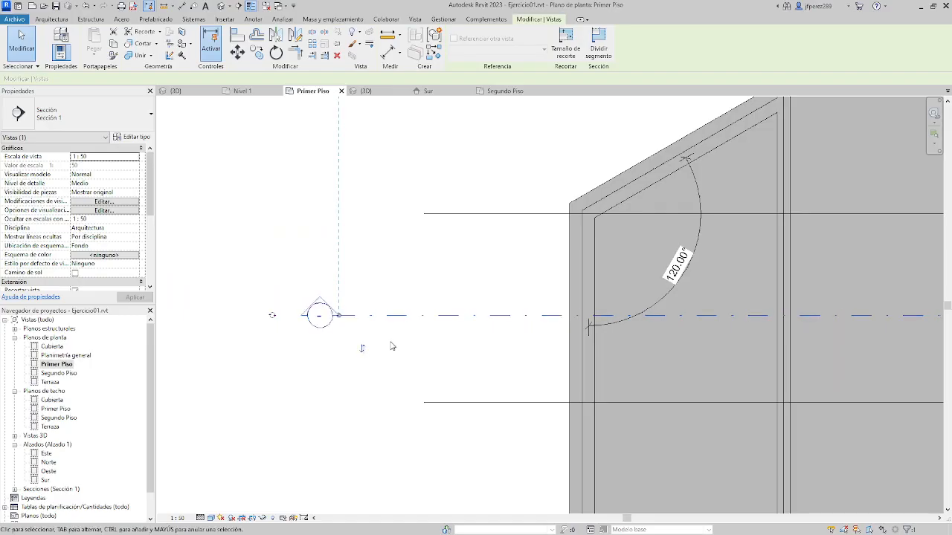
scroll(392, 346, down, 5)
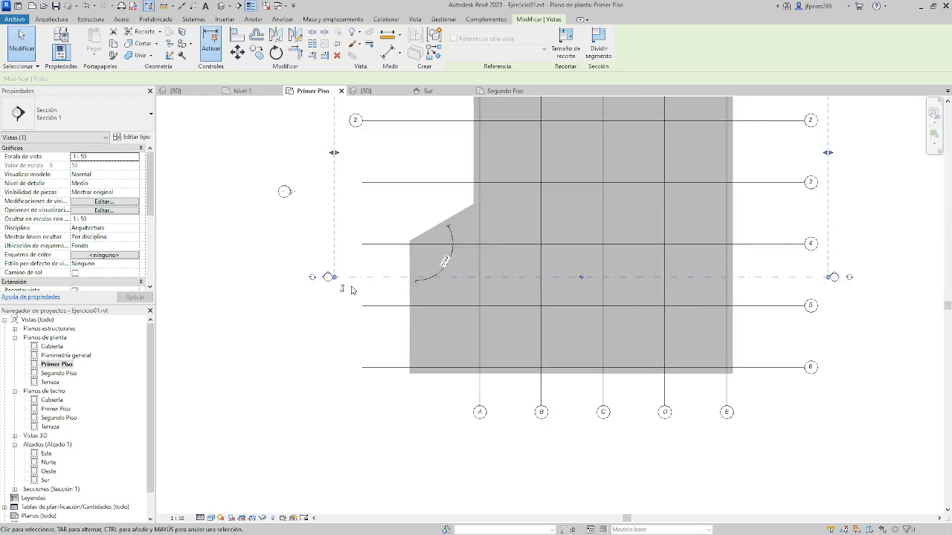
click(345, 290)
scroll(365, 351, down, 1)
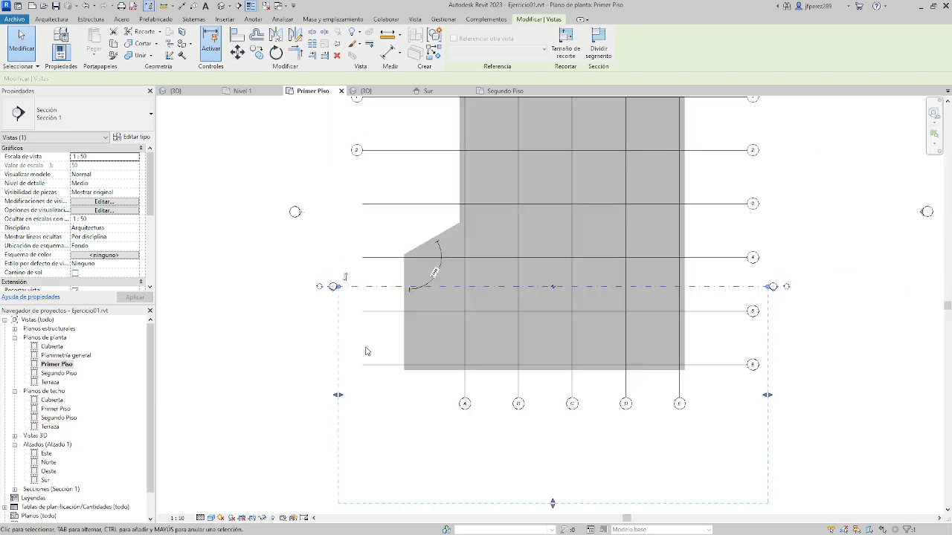
click(345, 278)
middle_drag(481, 261, 484, 306)
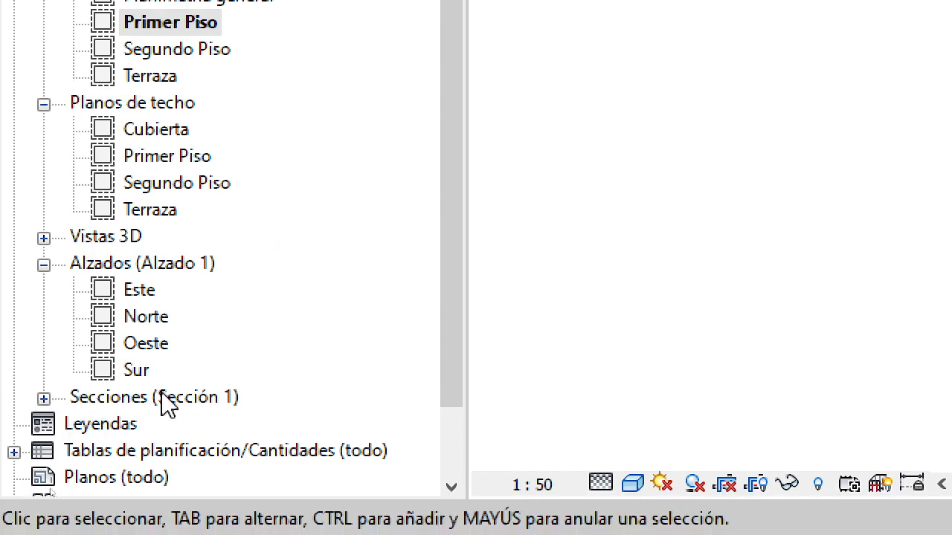
Rename the new section view as Corta A in its properties
click(43, 398)
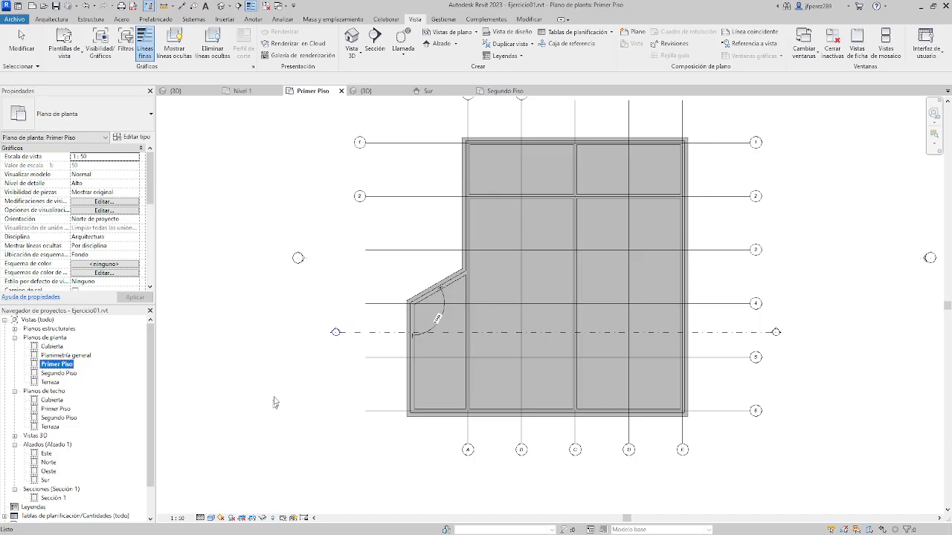
click(356, 332)
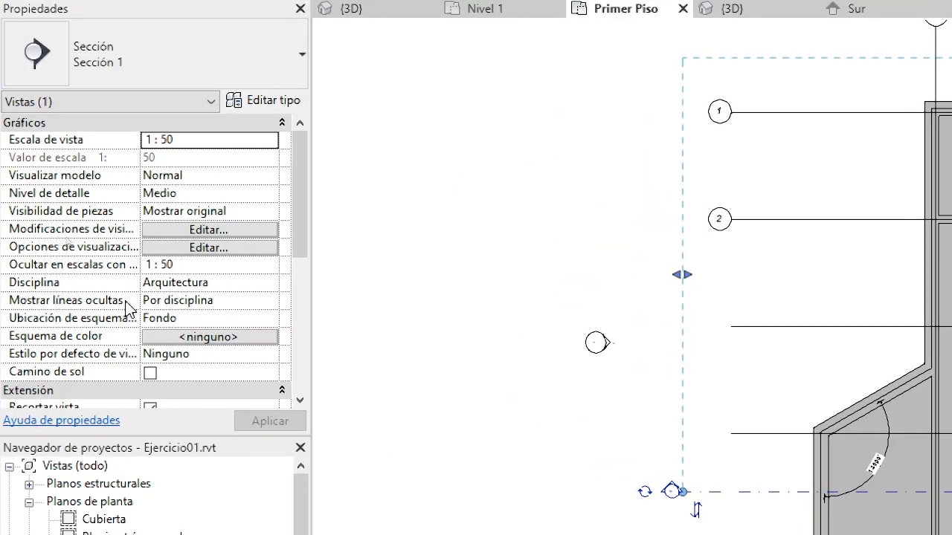
scroll(221, 314, down, 3)
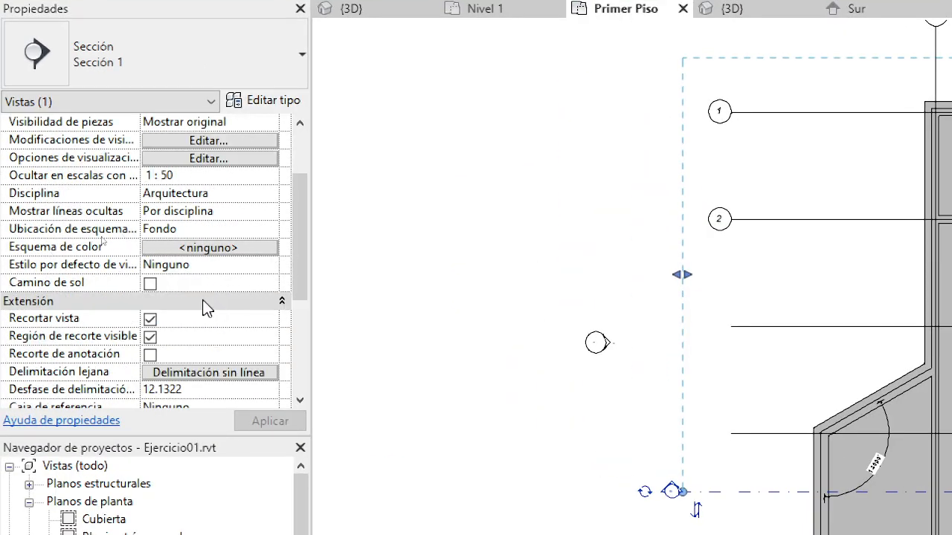
scroll(207, 309, down, 2)
scroll(207, 310, down, 4)
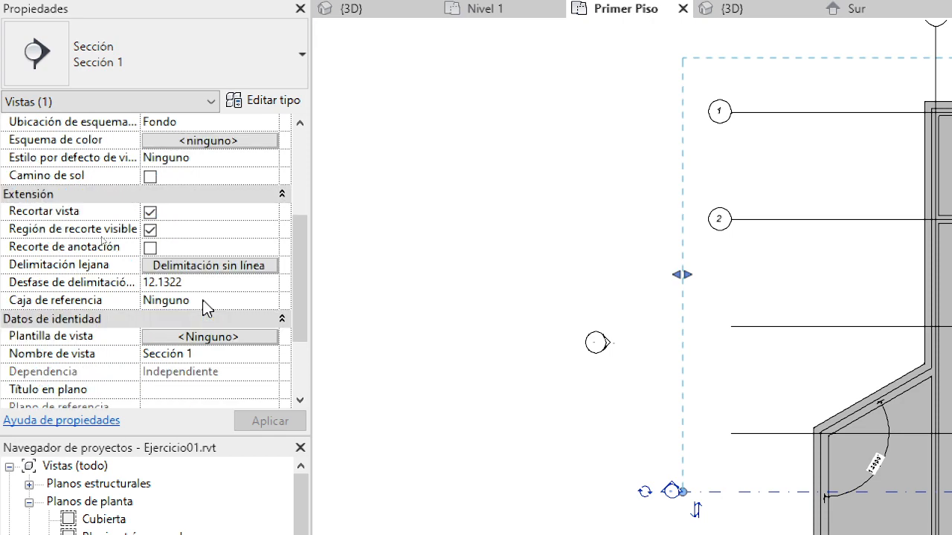
click(207, 302)
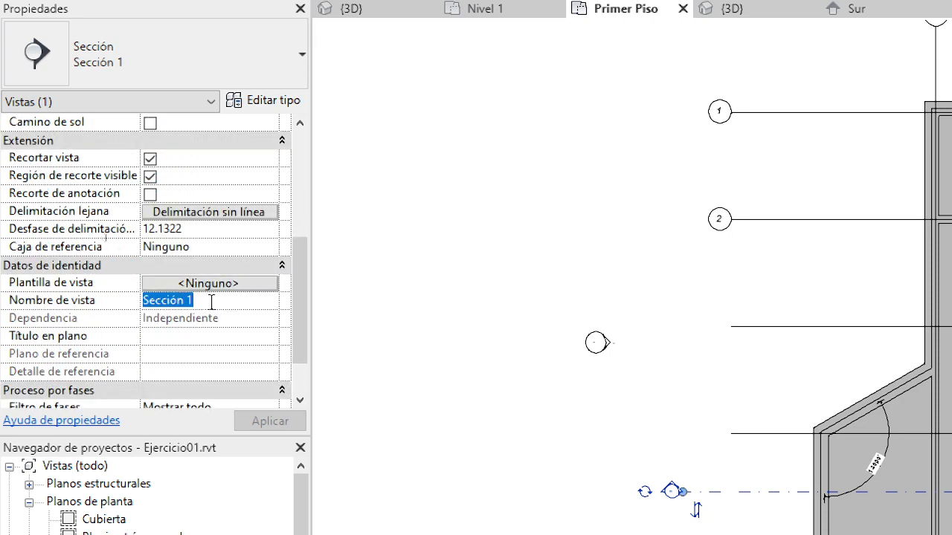
text(Cora)
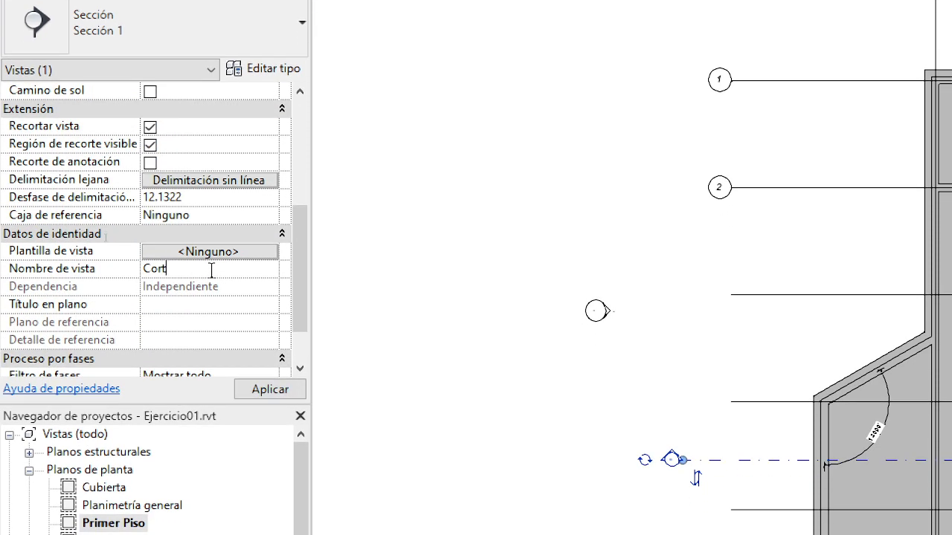
key(Return)
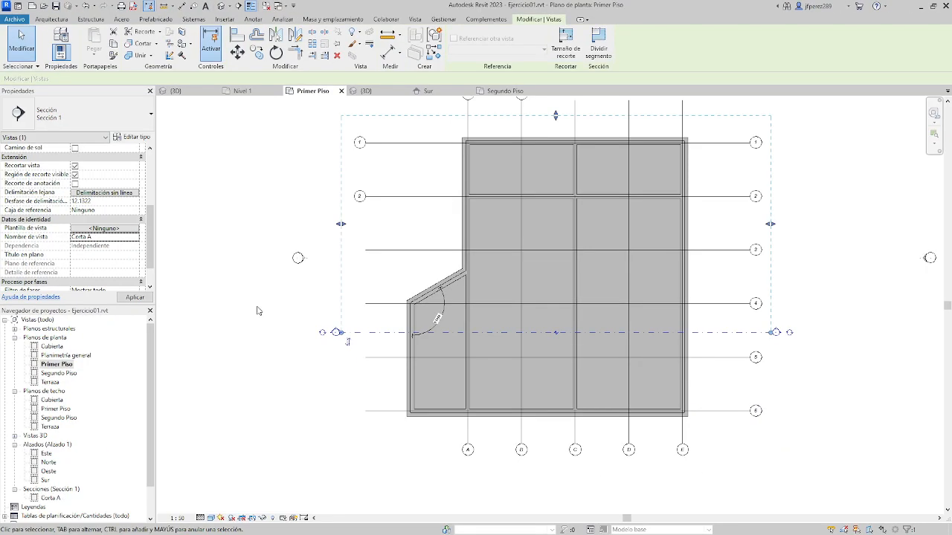
key(Escape)
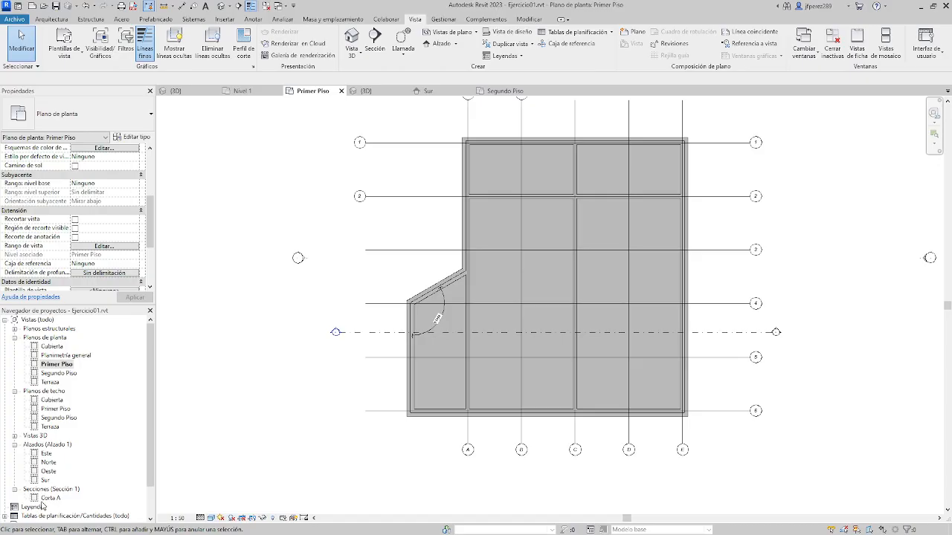
Open the Corta A section view and examine the two interior walls beneath the Segundo Piso floor
click(36, 500)
double_click(51, 498)
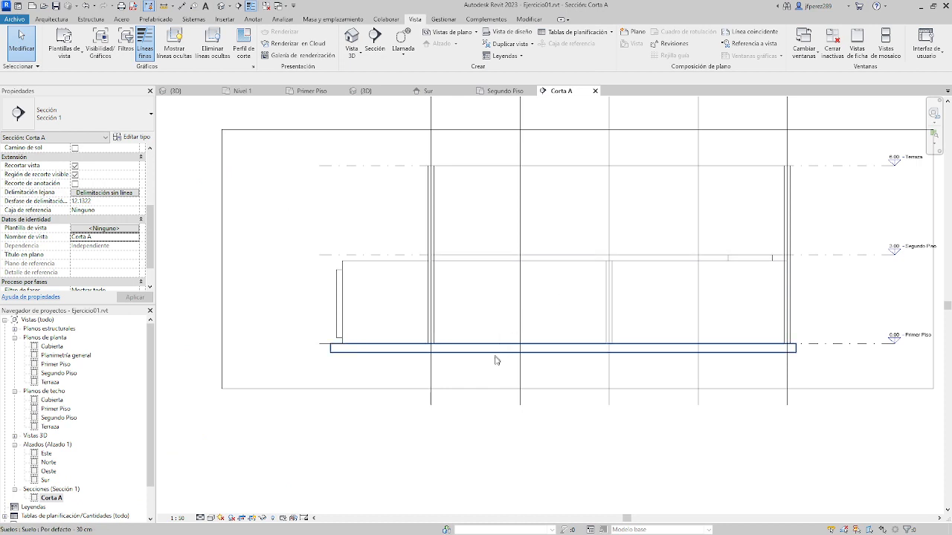
click(614, 302)
scroll(802, 294, up, 1)
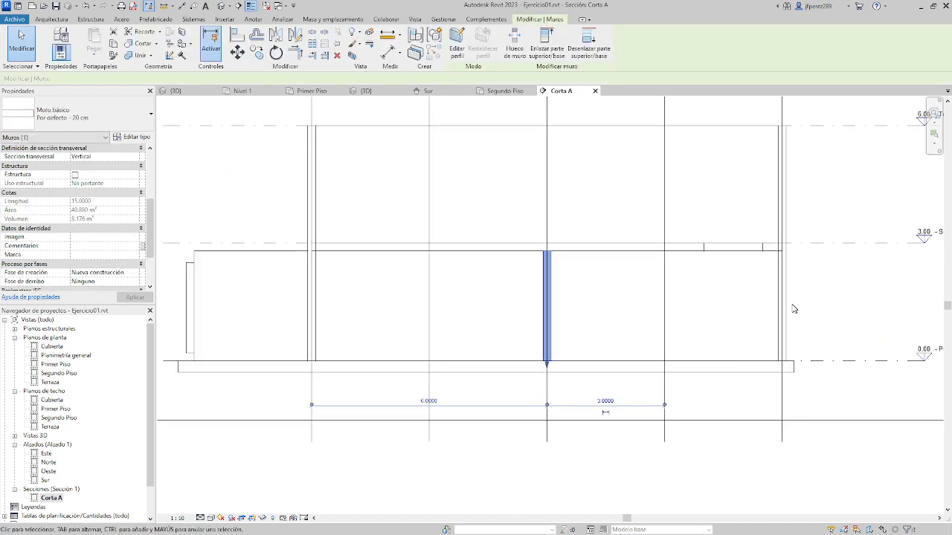
click(469, 301)
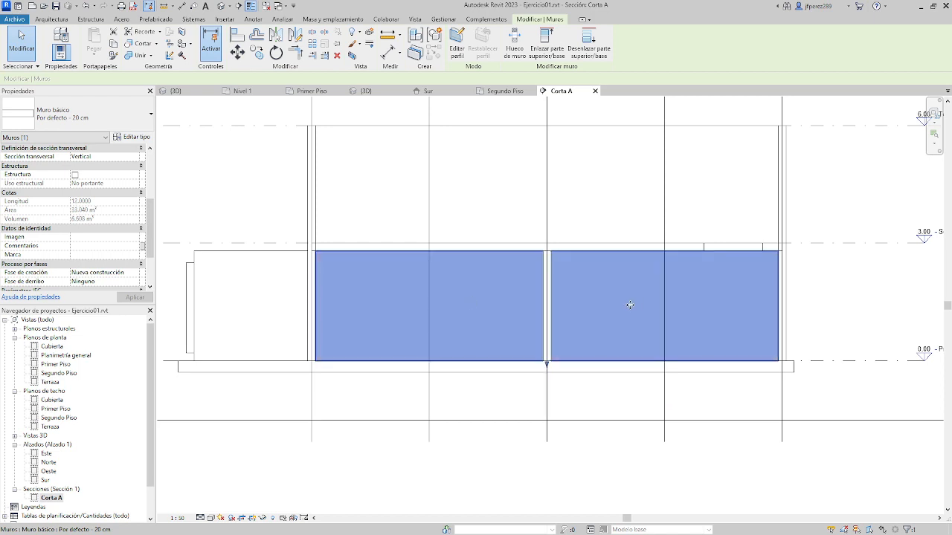
click(547, 305)
click(467, 303)
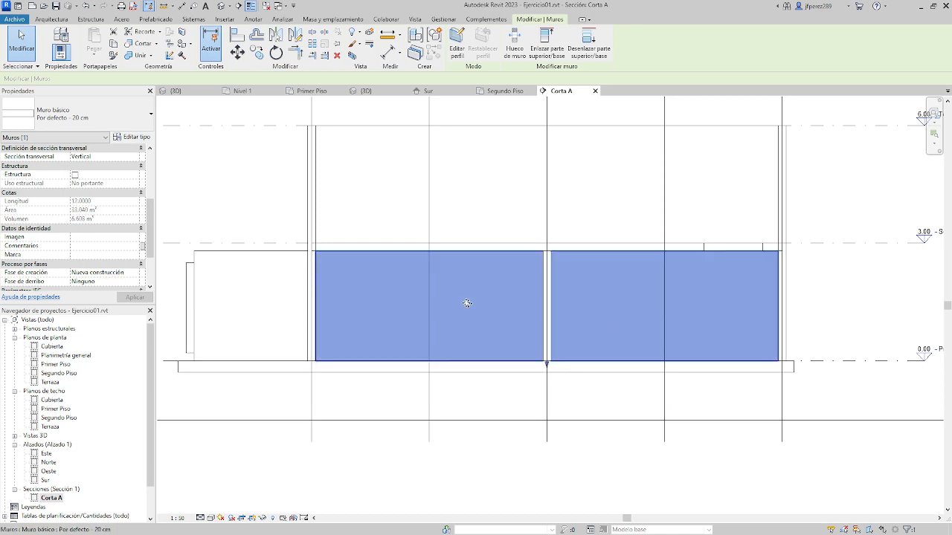
scroll(465, 303, up, 1)
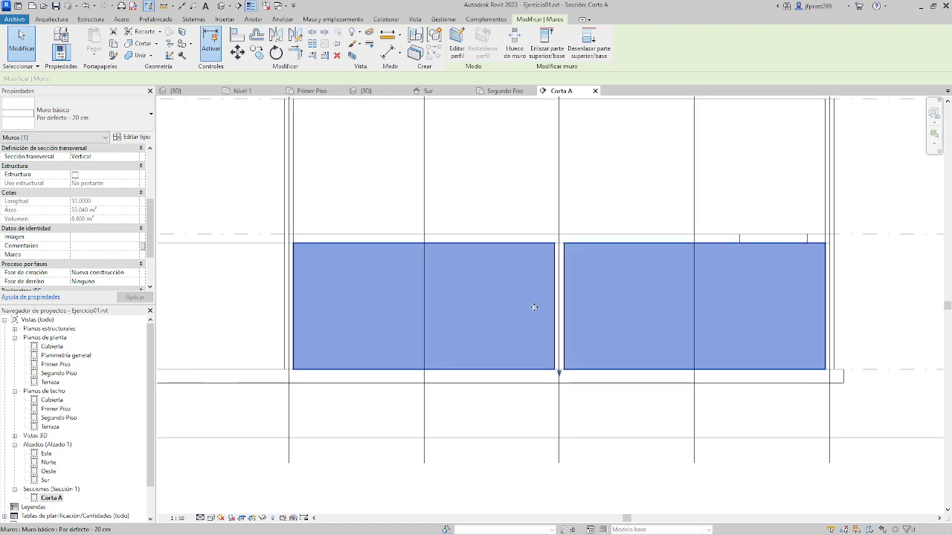
click(559, 296)
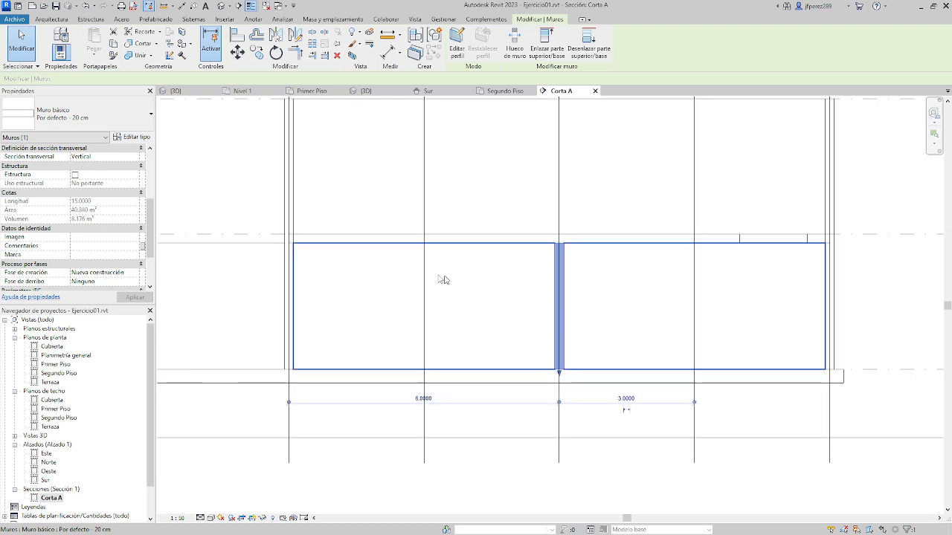
Inspect in section how the Segundo Piso floor meets the central interior wall and the angled wall beside grid A
click(384, 239)
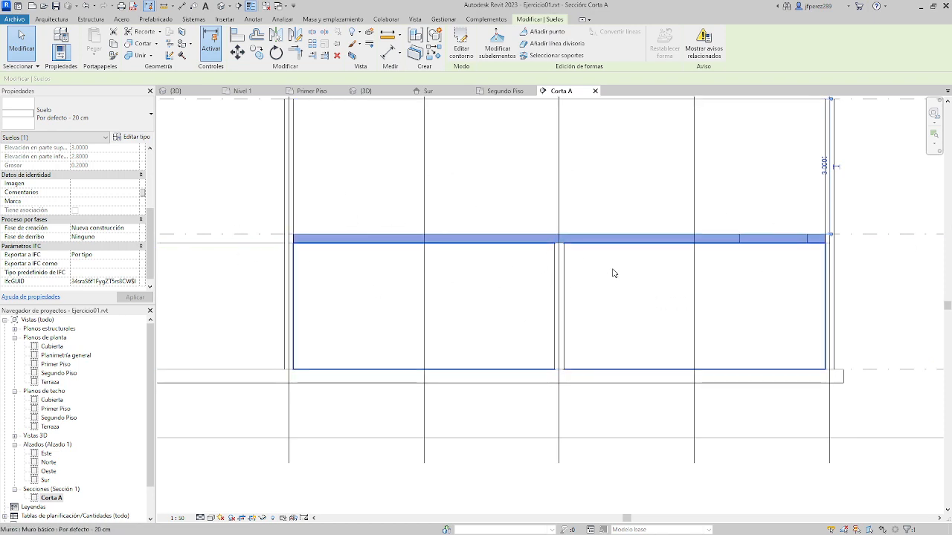
click(560, 275)
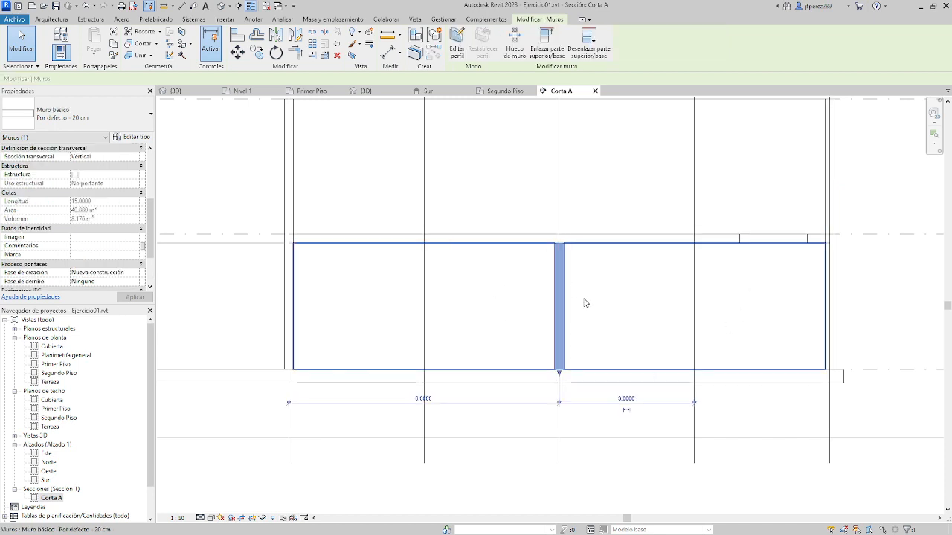
click(602, 237)
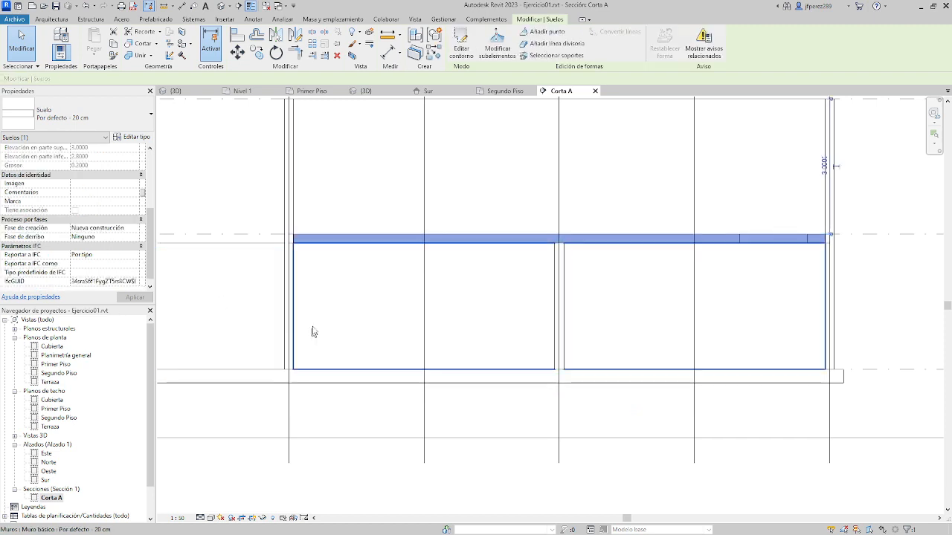
middle_drag(372, 313, 599, 336)
click(429, 275)
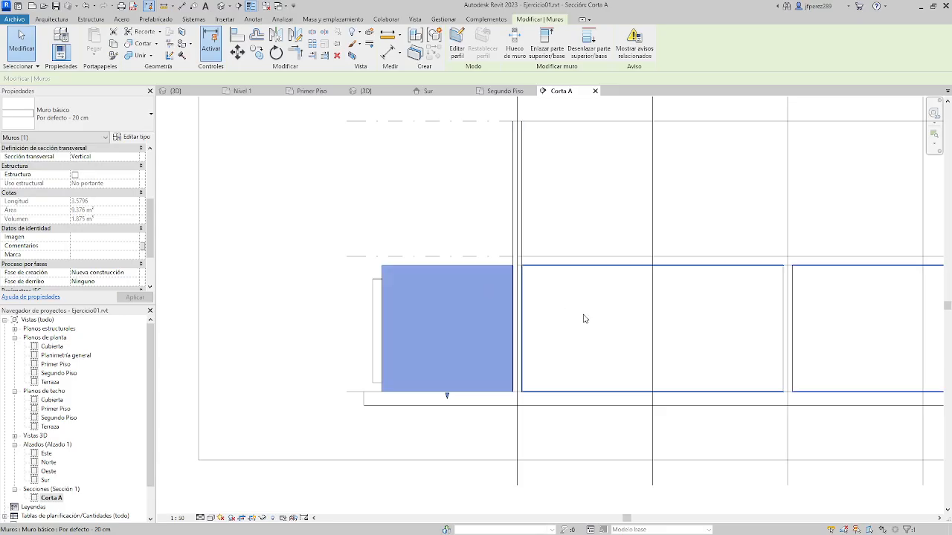
middle_drag(582, 319, 393, 315)
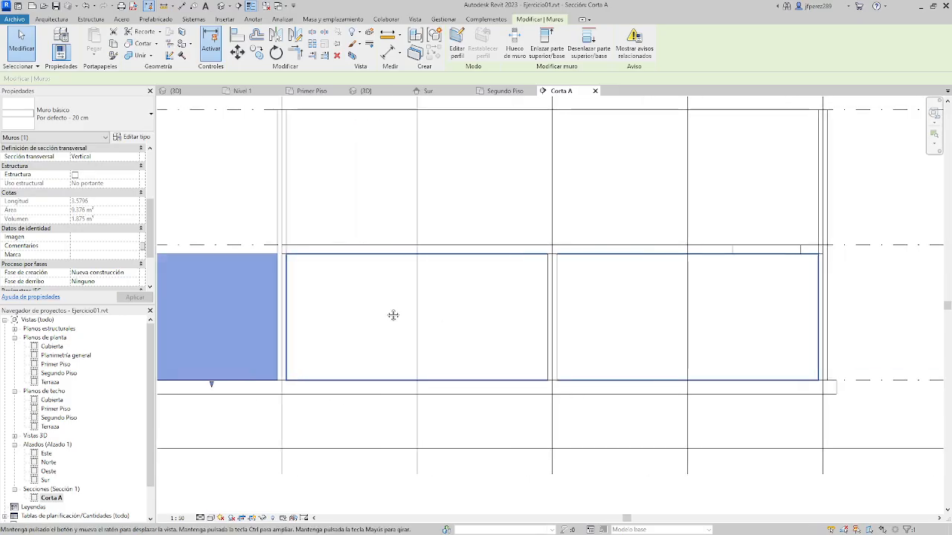
Set the Segundo Piso floor's height offset from level to 0.5 m, keeping Segundo Piso as its level
click(478, 250)
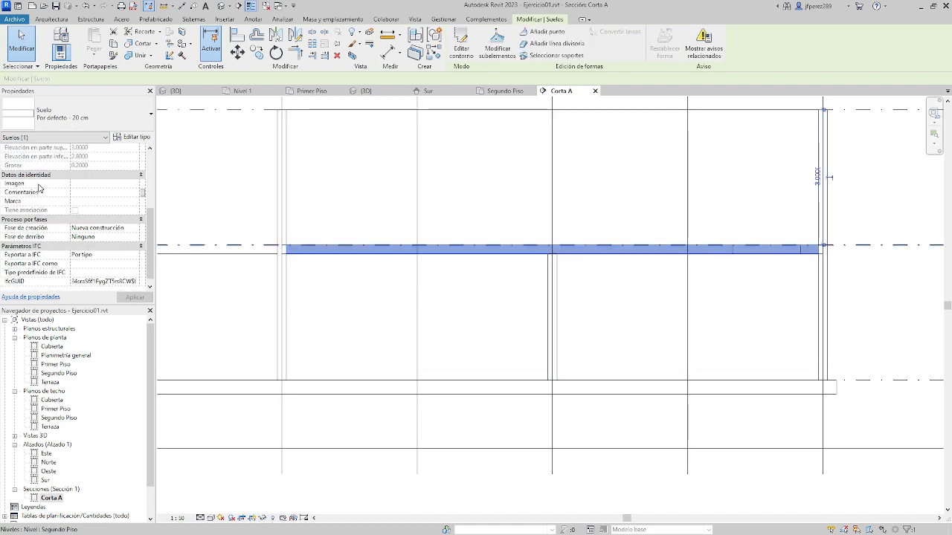
scroll(40, 188, up, 5)
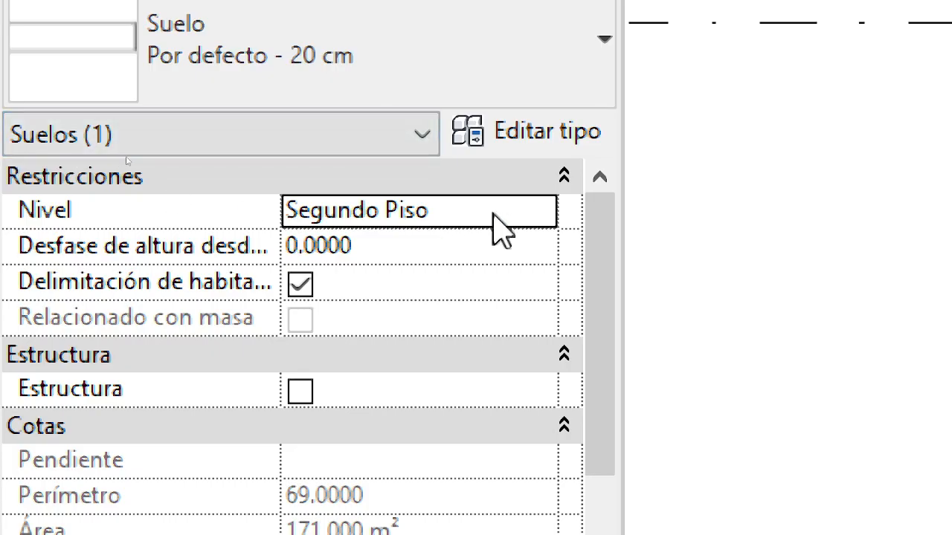
click(536, 216)
click(538, 214)
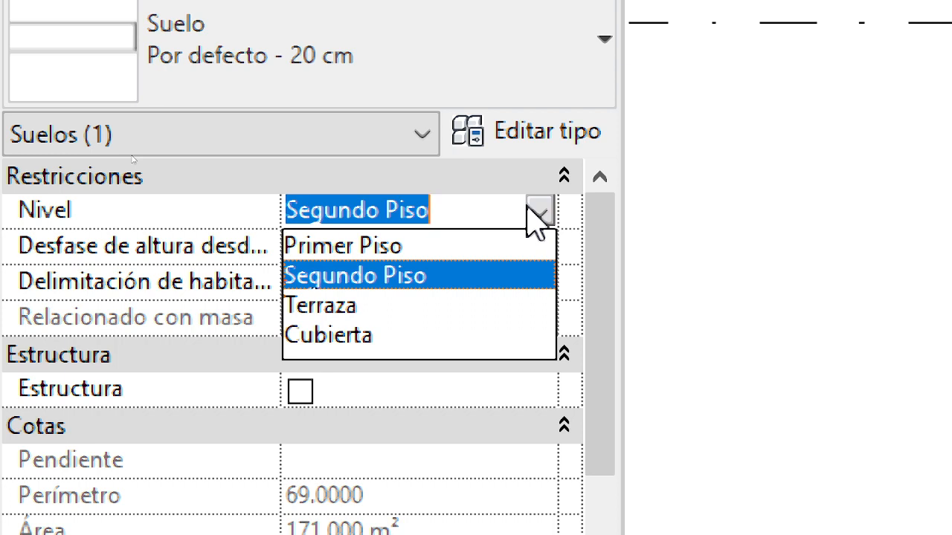
click(530, 210)
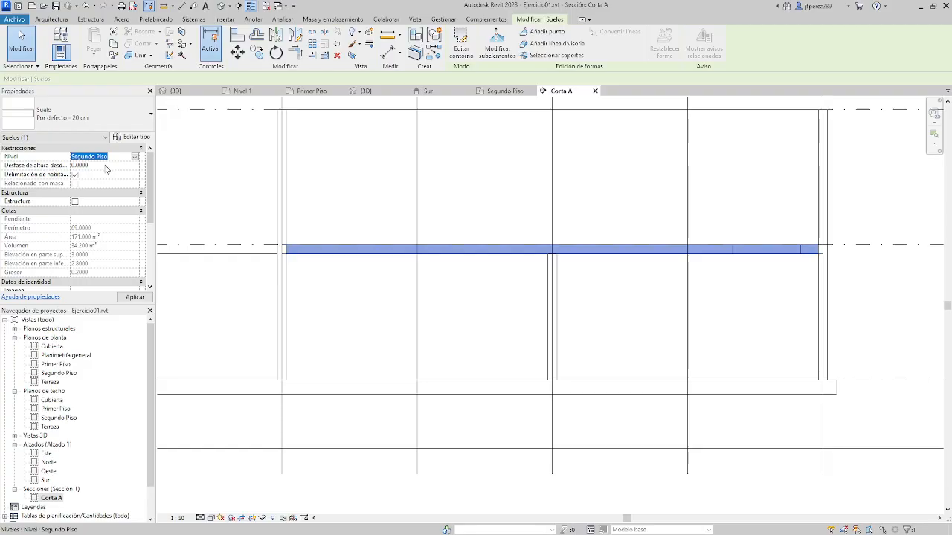
key(Tab)
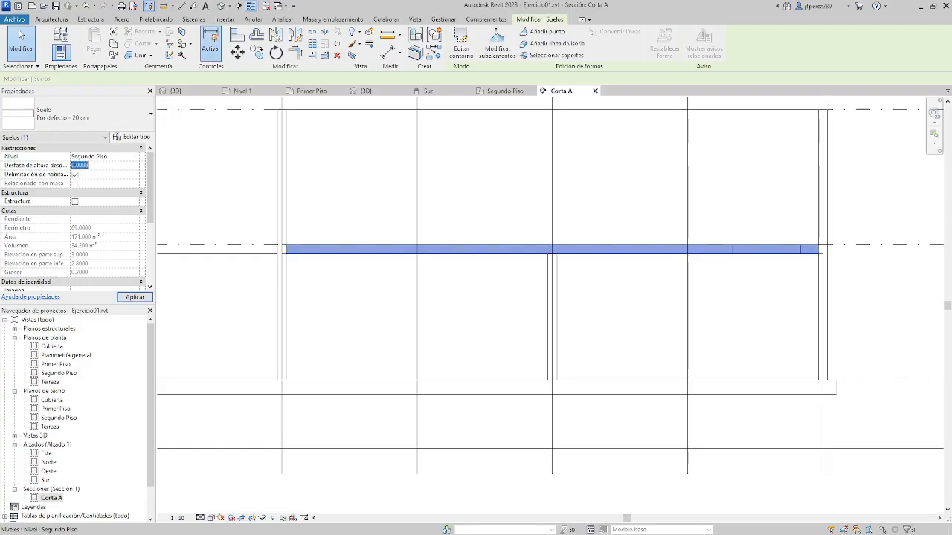
text(0.5000)
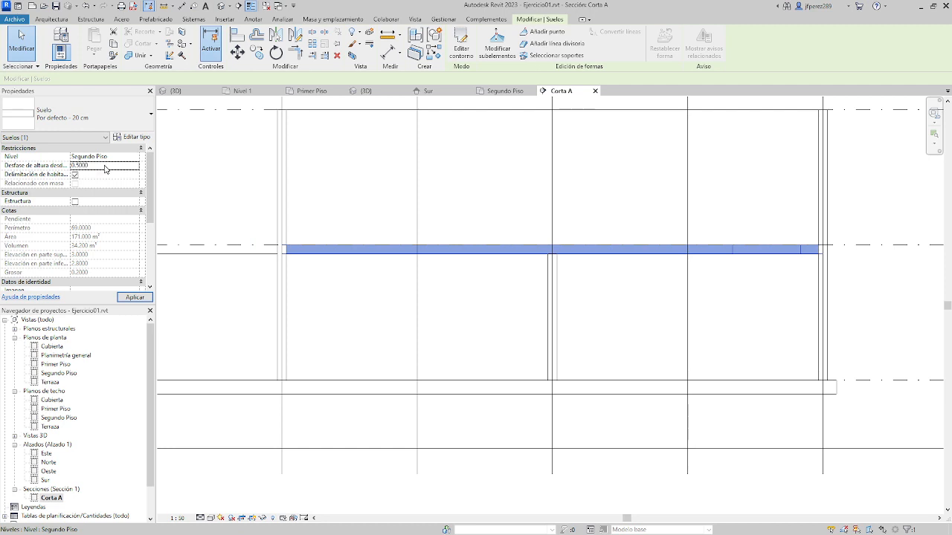
key(Return)
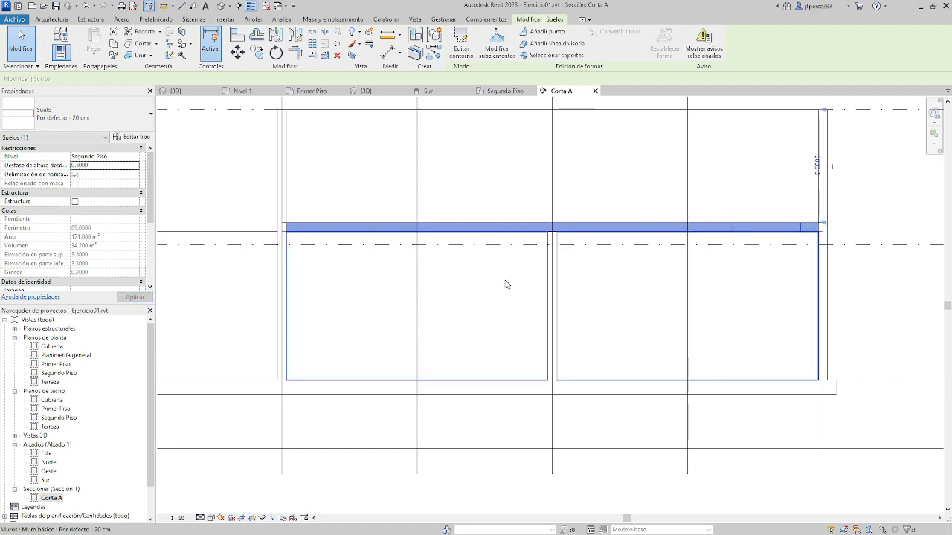
middle_drag(505, 284, 601, 323)
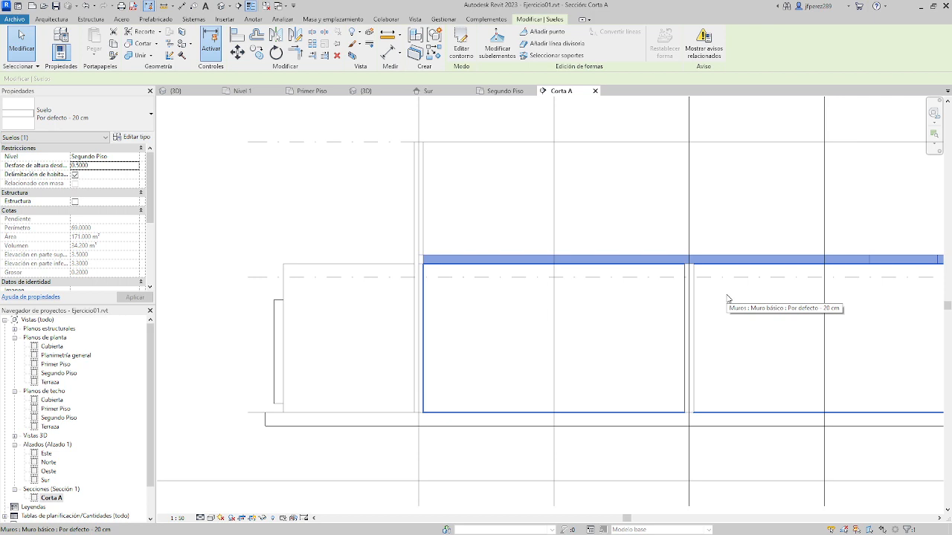
click(335, 270)
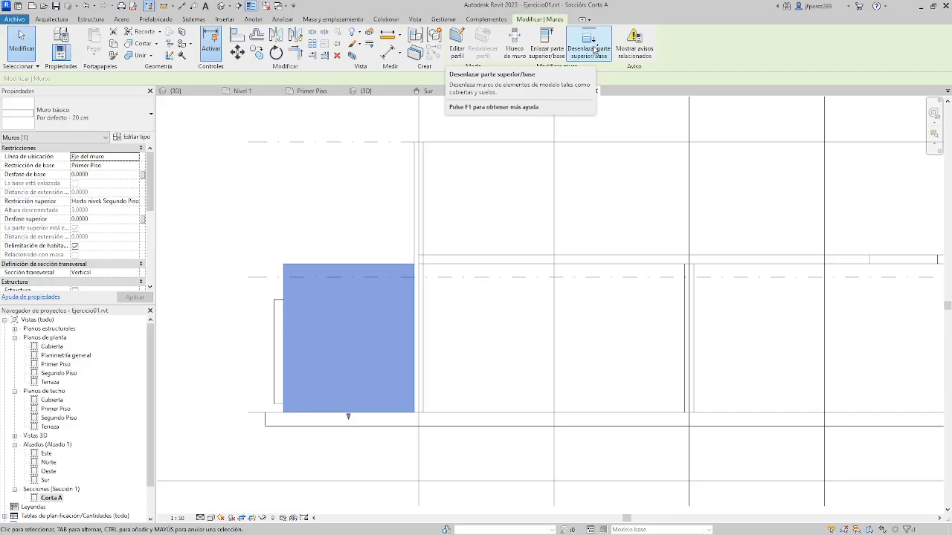
click(594, 49)
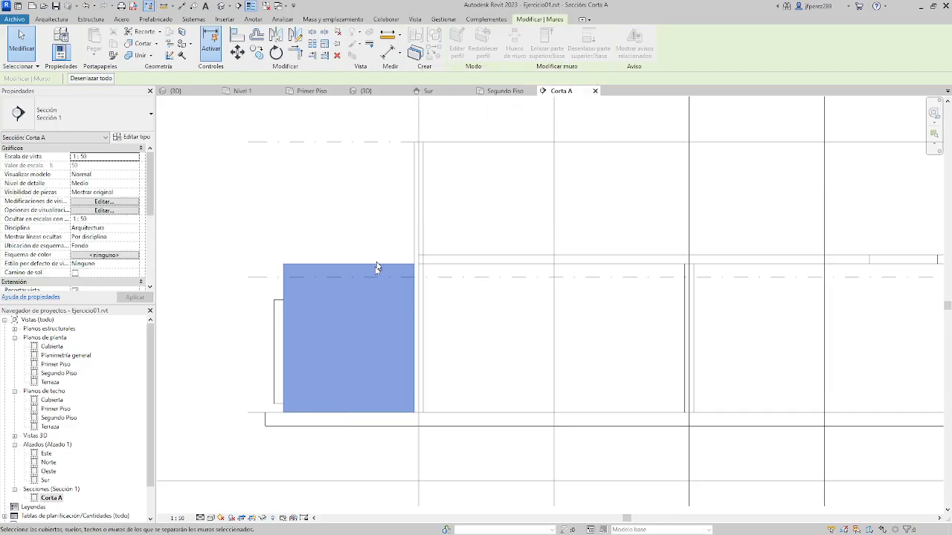
key(Escape)
Set the angled wall's top constraint to No conectada with an unconnected height of 1 m
click(317, 268)
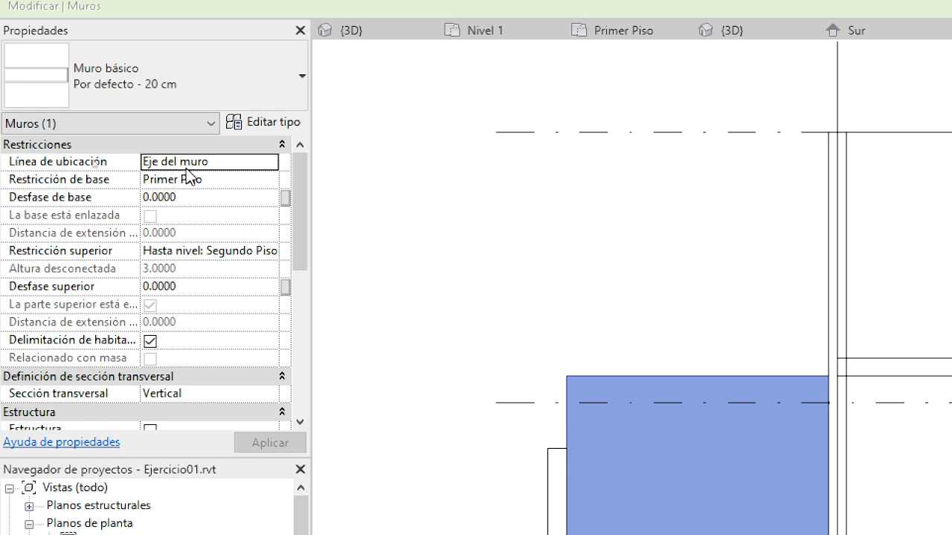
click(185, 250)
click(269, 250)
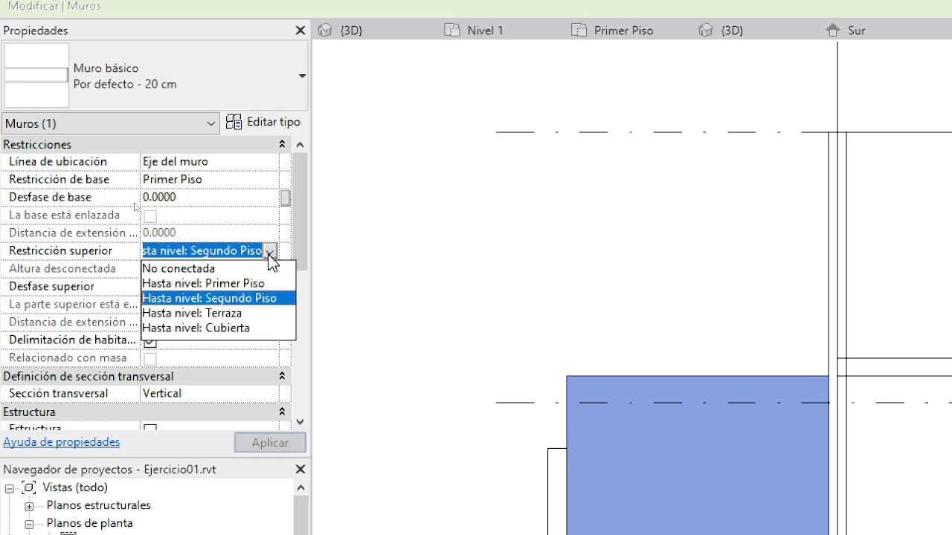
click(234, 302)
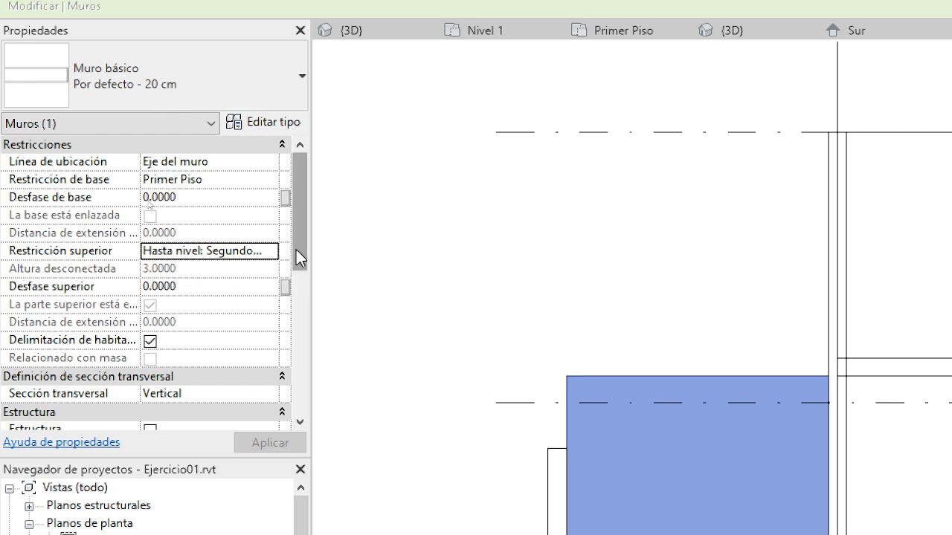
drag(296, 250, 301, 214)
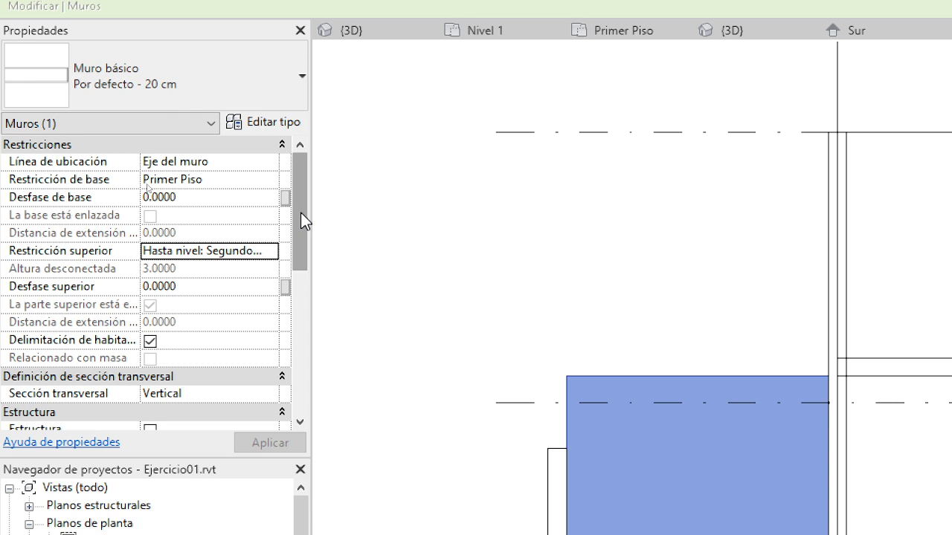
click(269, 251)
click(185, 268)
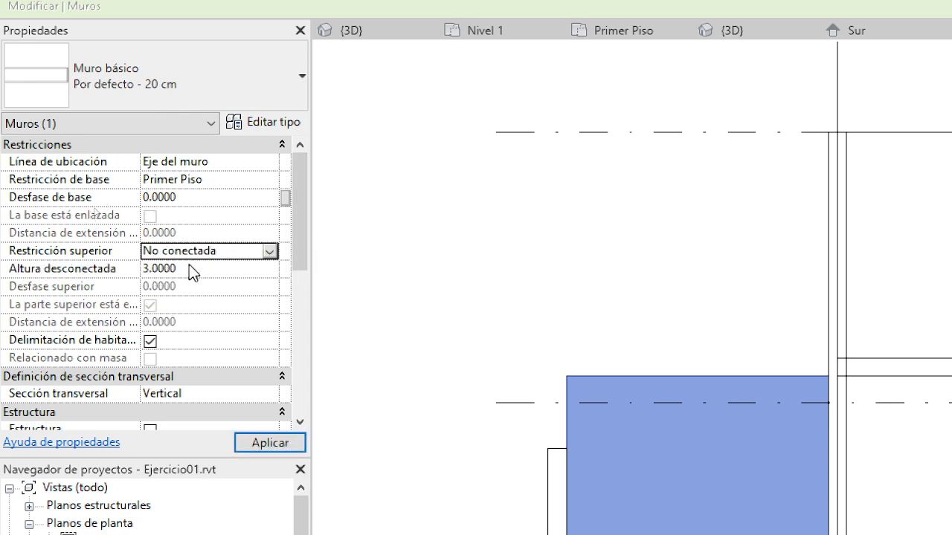
click(190, 267)
text(1)
key(Return)
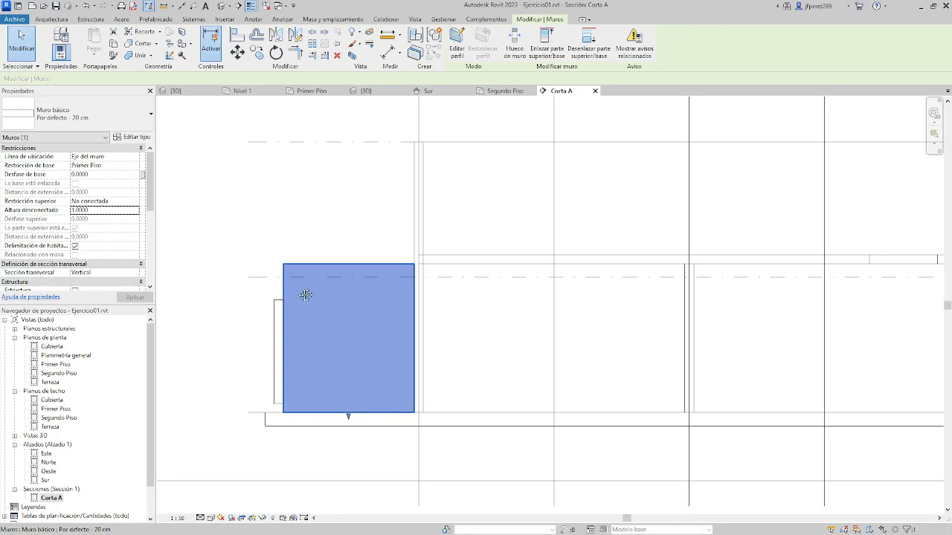
Open the 3D view and set the angled wall's base offset to 0.2 m
middle_drag(605, 370, 754, 325)
scroll(736, 313, down, 2)
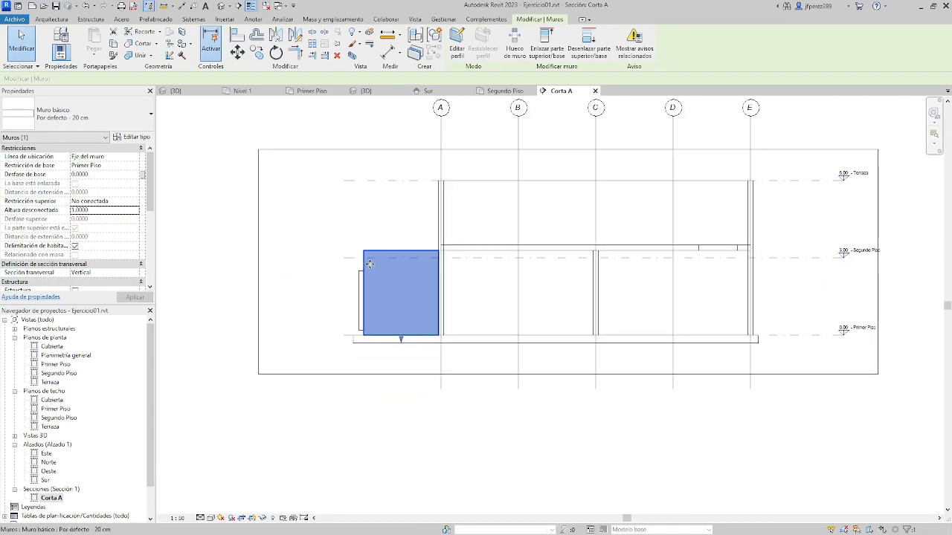
scroll(732, 300, up, 2)
click(355, 214)
click(371, 255)
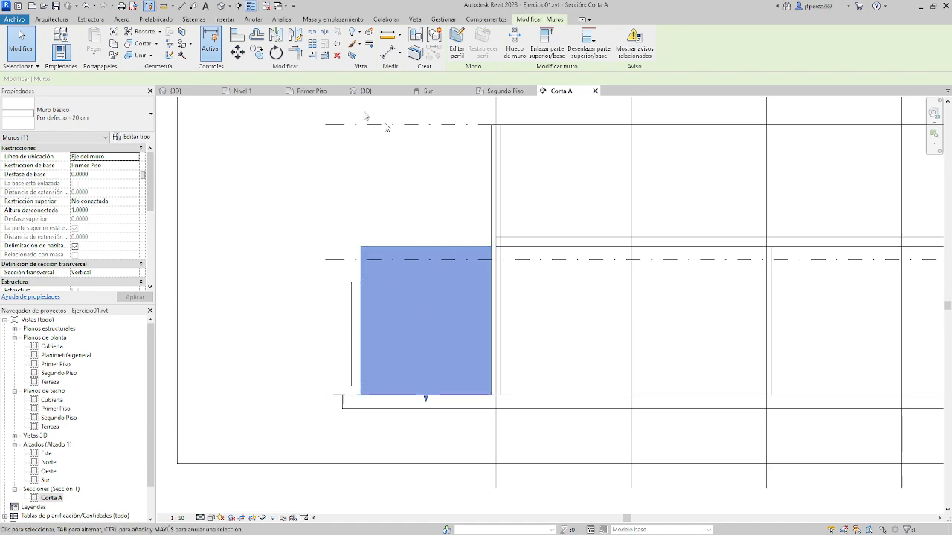
click(220, 7)
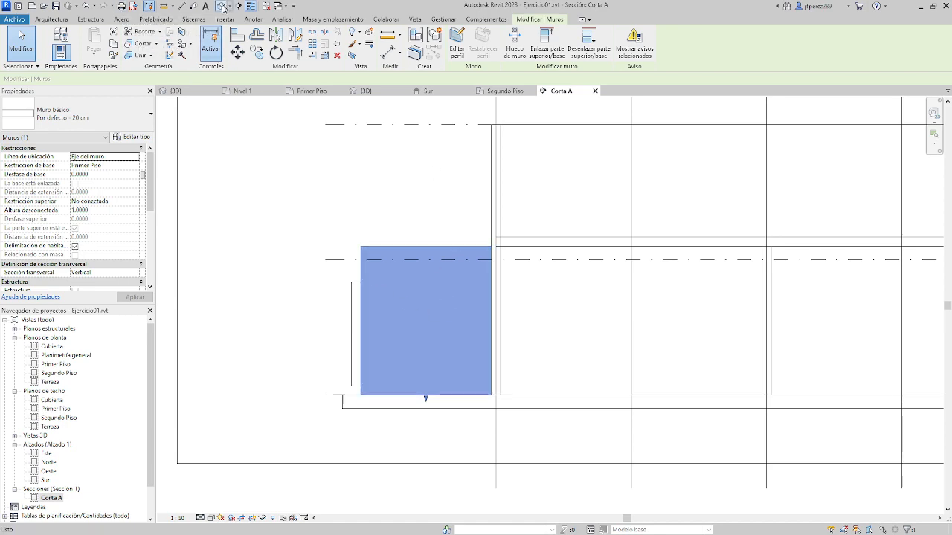
middle_drag(596, 359, 384, 366)
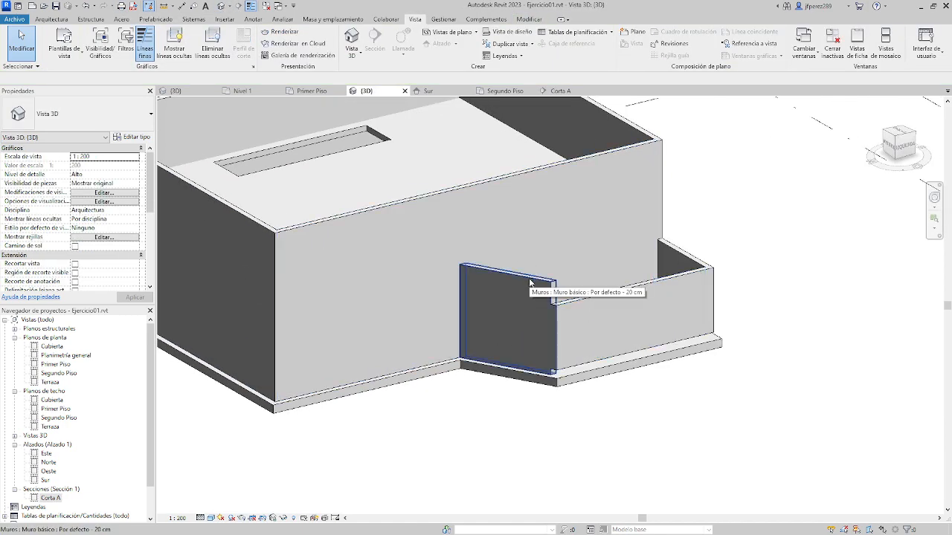
click(490, 297)
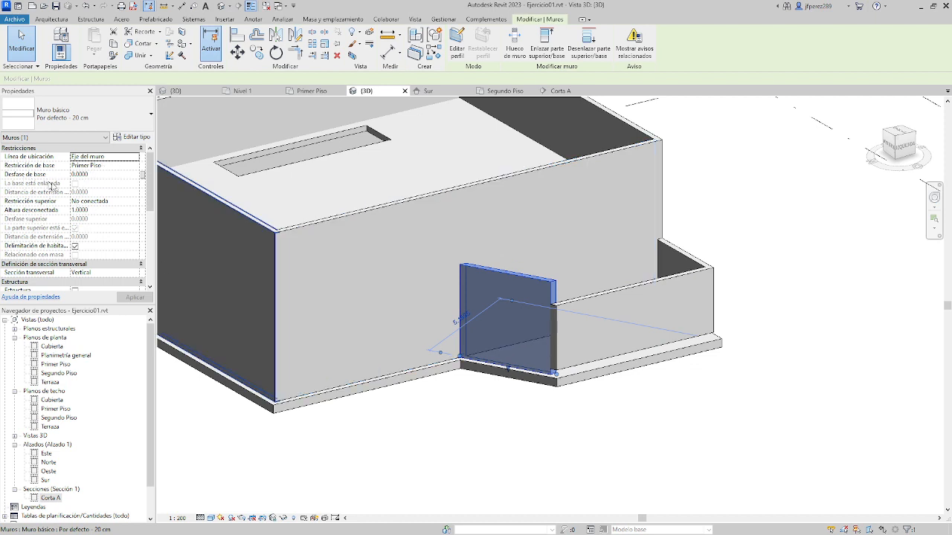
click(96, 176)
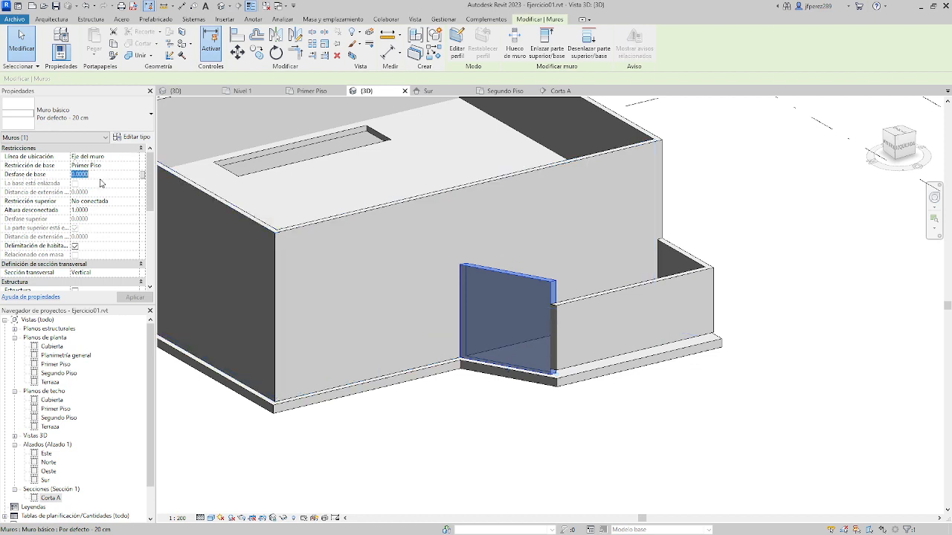
text(0.2)
click(135, 297)
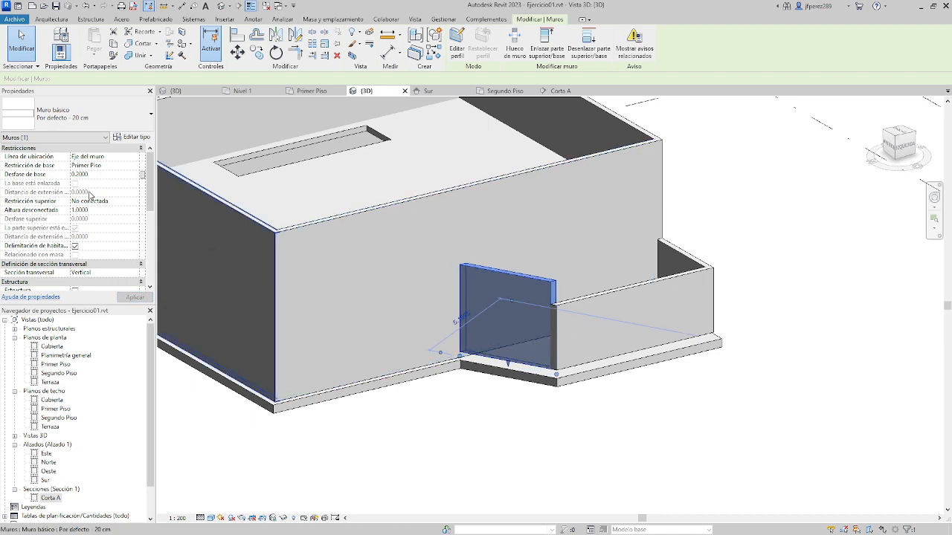
Compare the base and top constraints of the angled wall with those of the adjoining low front wall
click(79, 174)
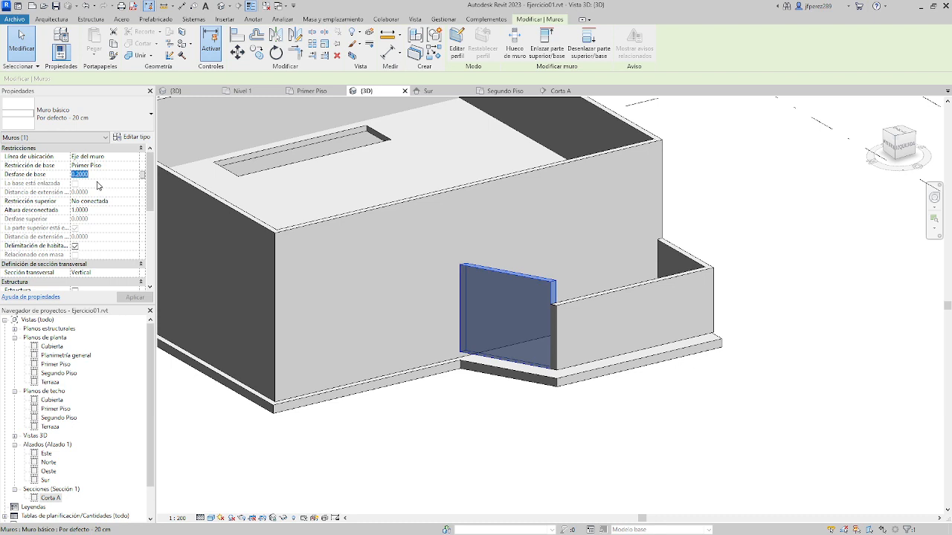
click(102, 210)
click(604, 324)
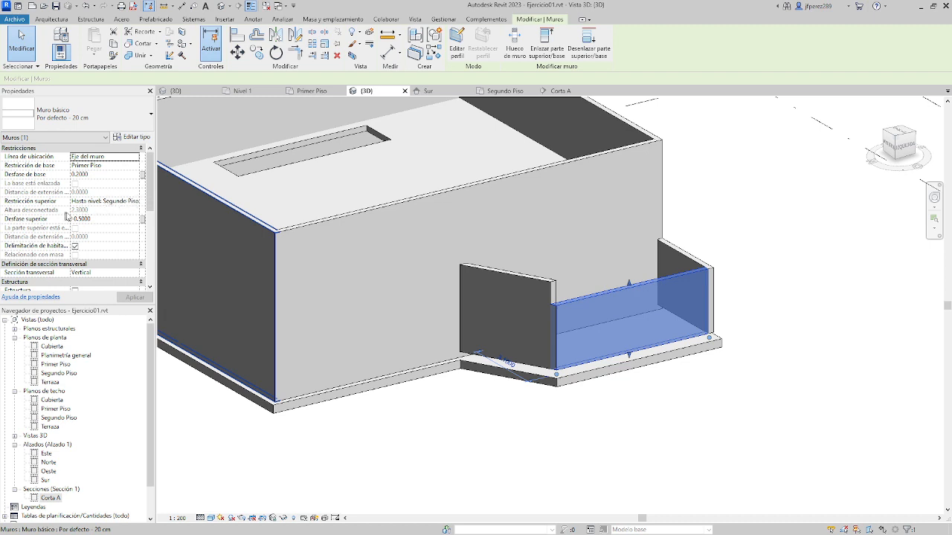
click(513, 312)
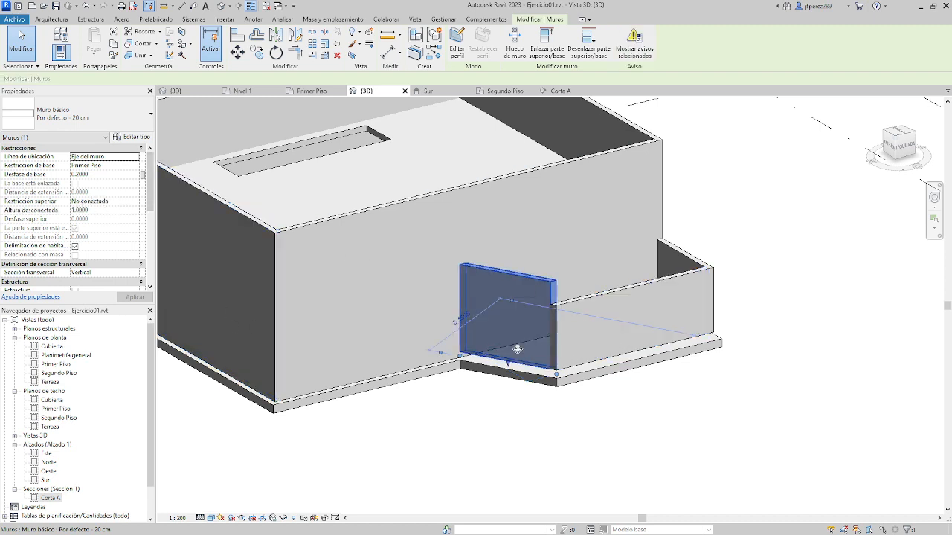
click(570, 310)
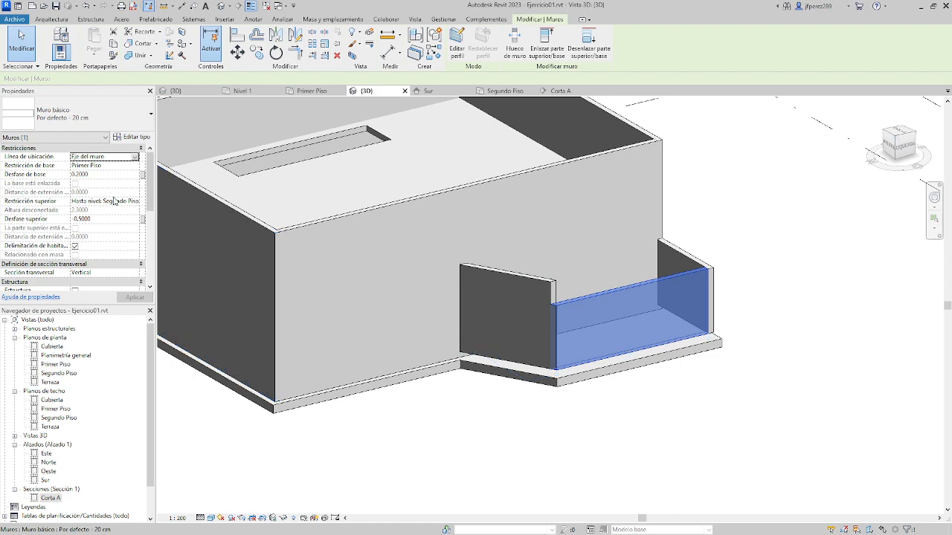
Set the top constraint of the angled wall and the two adjoining low walls to No conectada with an unconnected height of 1 m
click(625, 297)
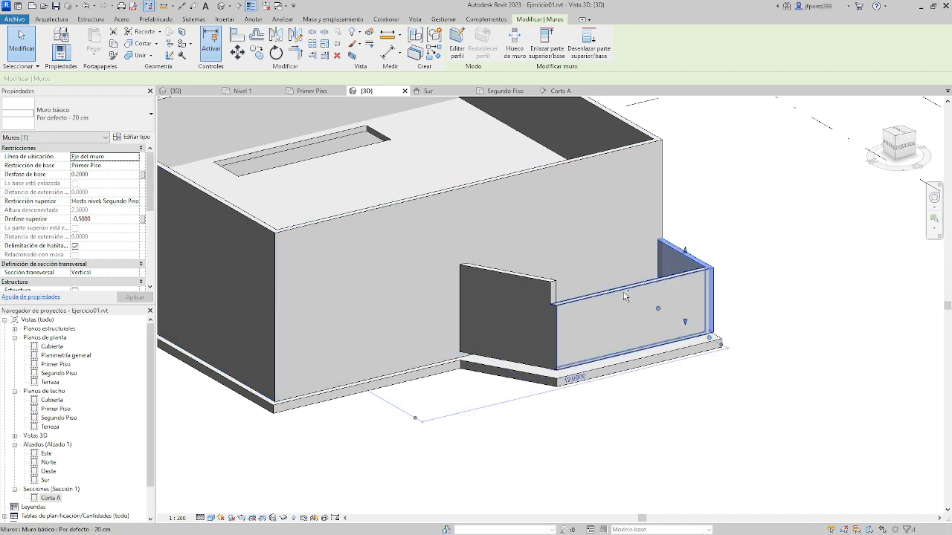
ctrl+click(503, 291)
ctrl+click(511, 279)
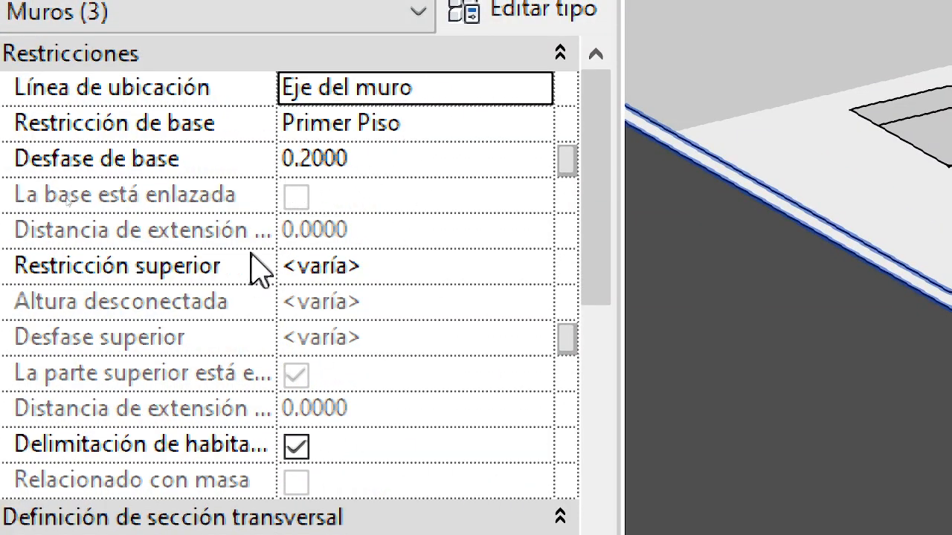
click(406, 266)
click(537, 266)
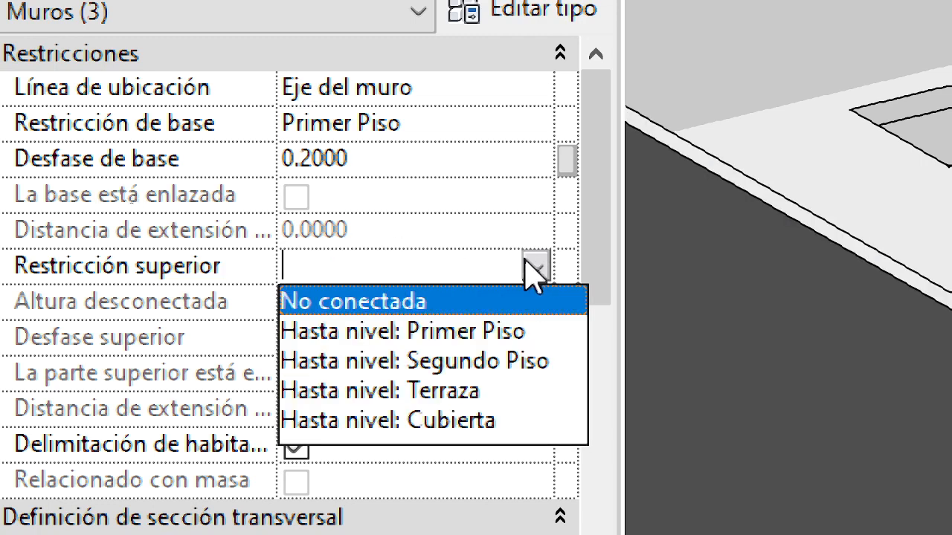
click(338, 303)
click(369, 301)
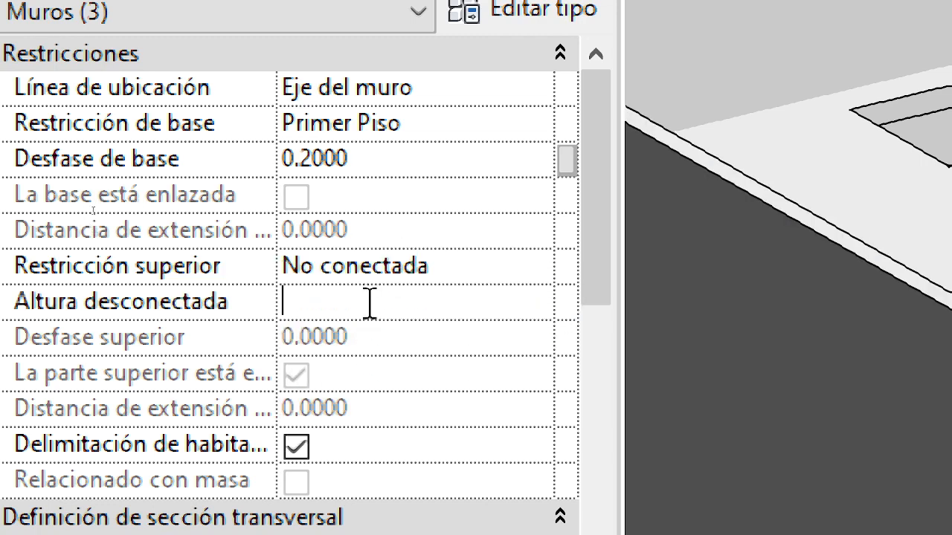
text(1)
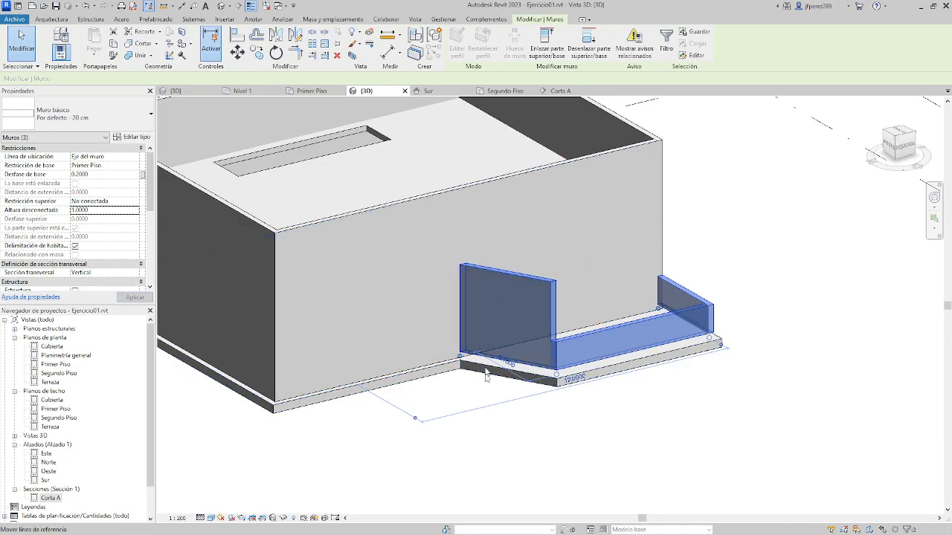
Examine the angled wall from several sides in 3D to compare its height with the adjoining low walls
click(543, 309)
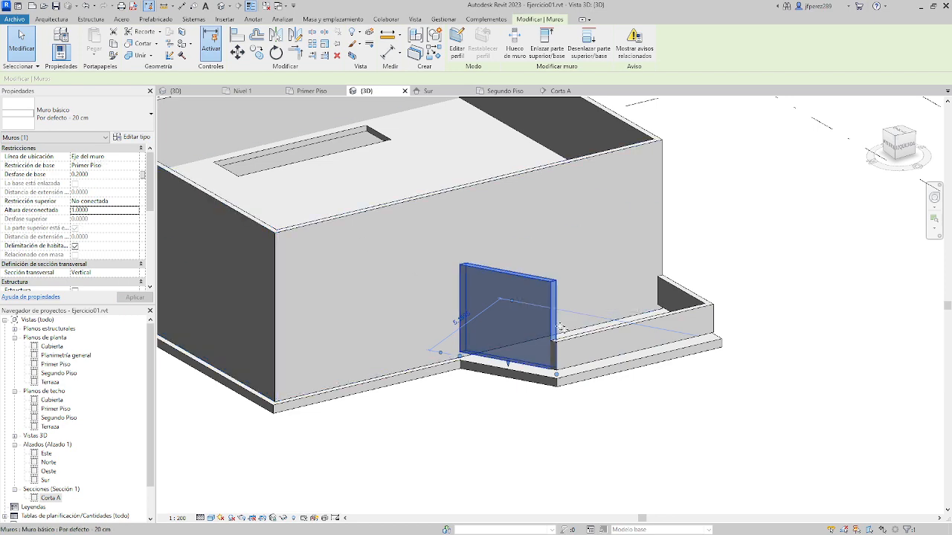
shift+middle_drag(561, 328, 729, 298)
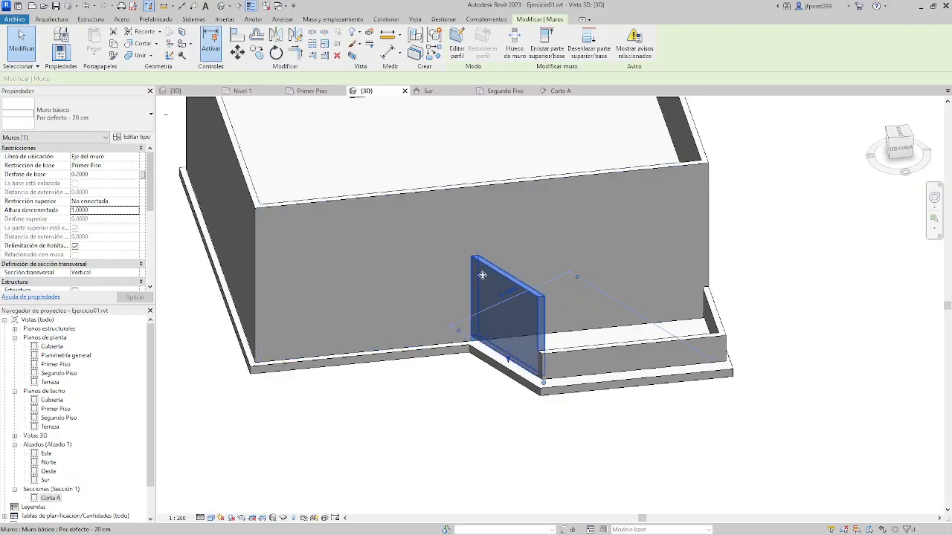
middle_drag(446, 387, 548, 300)
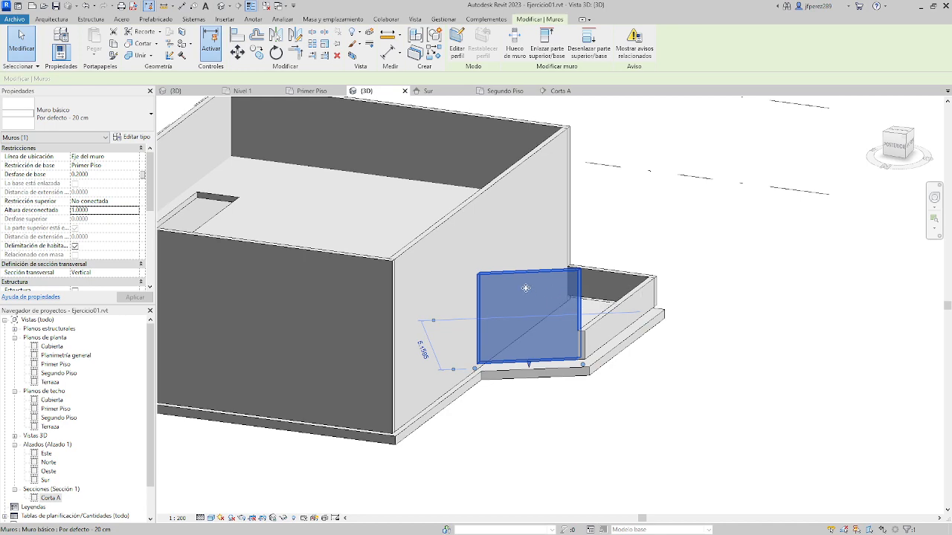
Delete the angled wall on the low terrace enclosure in the 3D view
scroll(516, 300, up, 4)
scroll(516, 299, down, 2)
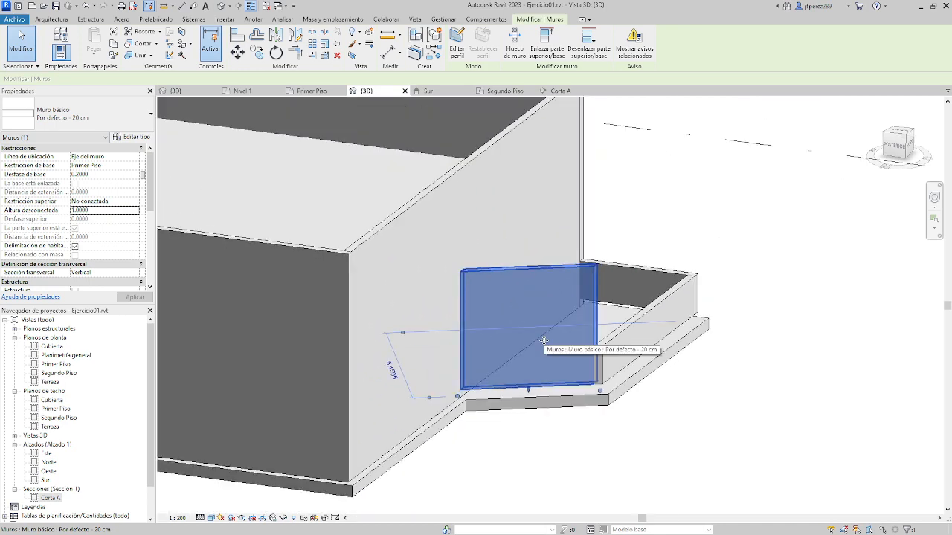
key(Delete)
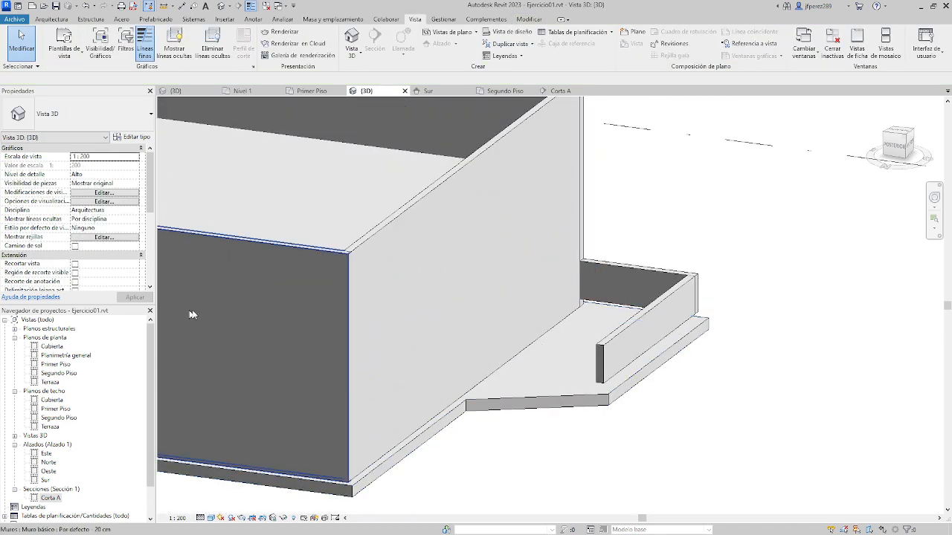
In the Primer Piso floor plan, draw a new 20 cm wall along the angled slab edge, from the outer low wall to the main wall
click(63, 19)
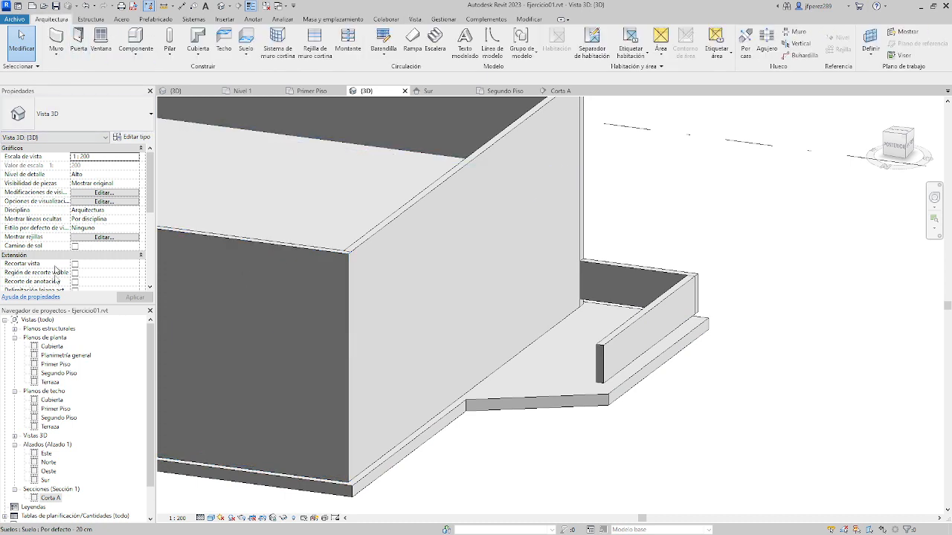
double_click(65, 364)
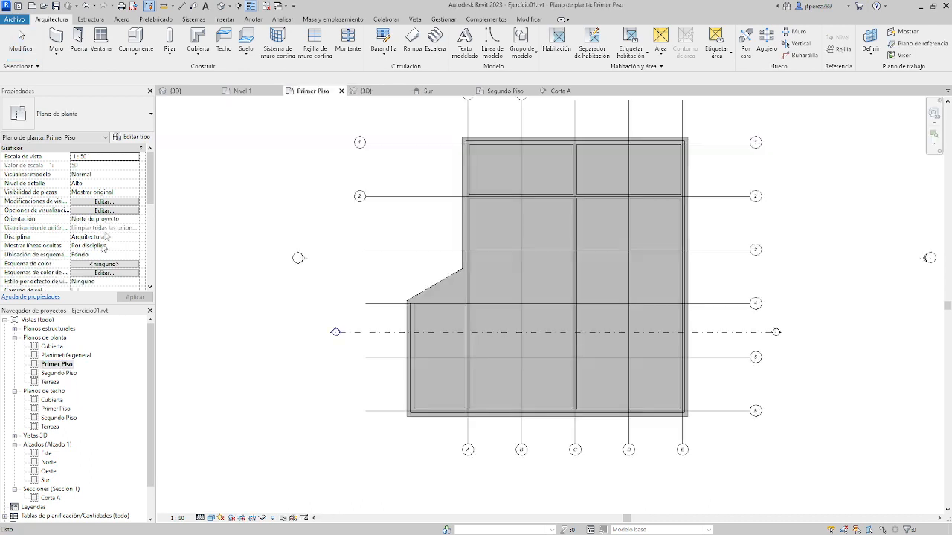
click(56, 38)
scroll(453, 320, up, 5)
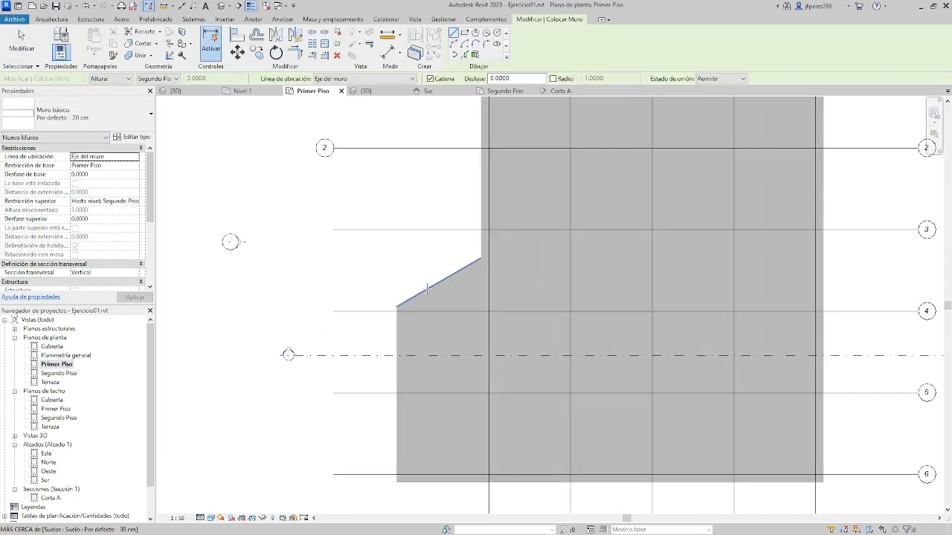
click(393, 311)
click(393, 311)
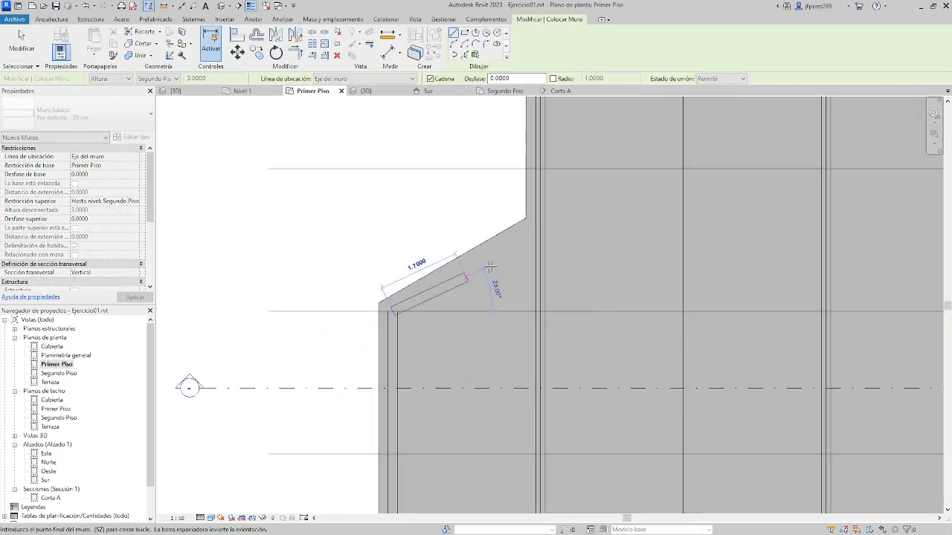
click(540, 223)
key(Escape)
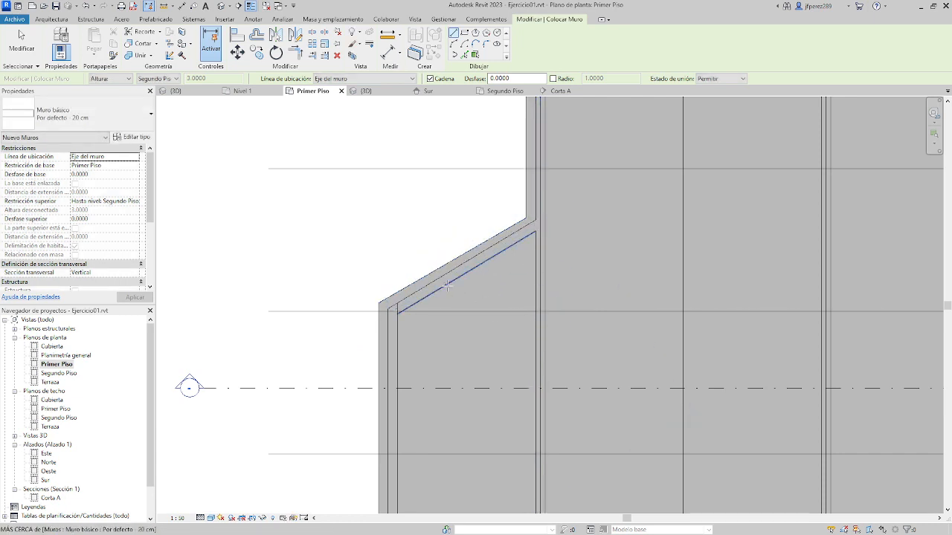
key(Escape)
Set the new angled wall's base offset to 0.2 m and its top constraint to No conectada with an unconnected height of 1 m
click(446, 280)
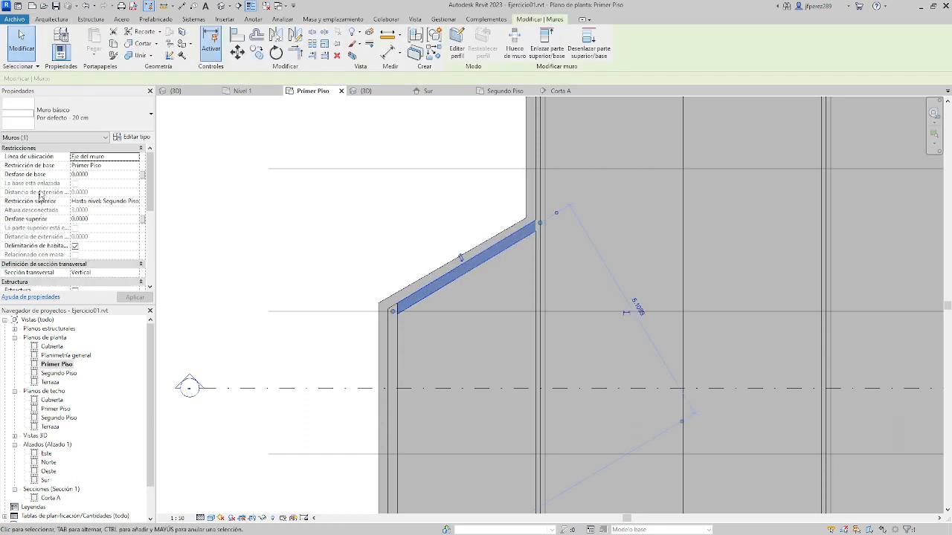
click(108, 175)
text(0.2000)
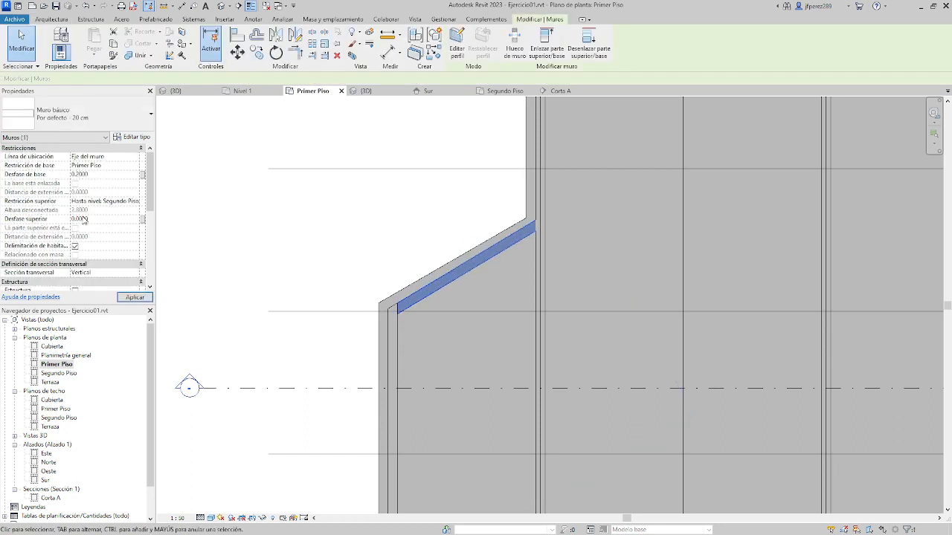
key(Tab)
click(135, 202)
click(111, 210)
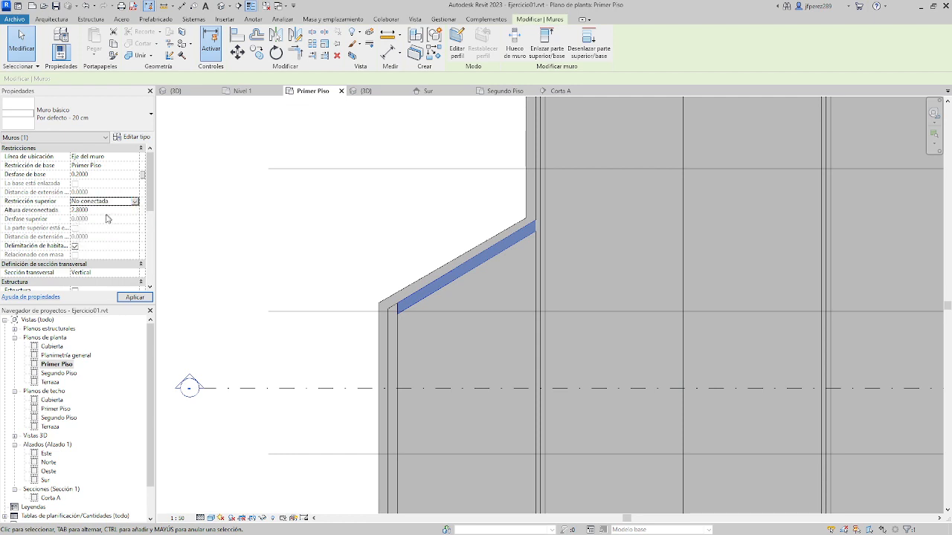
click(112, 211)
text(1)
key(Escape)
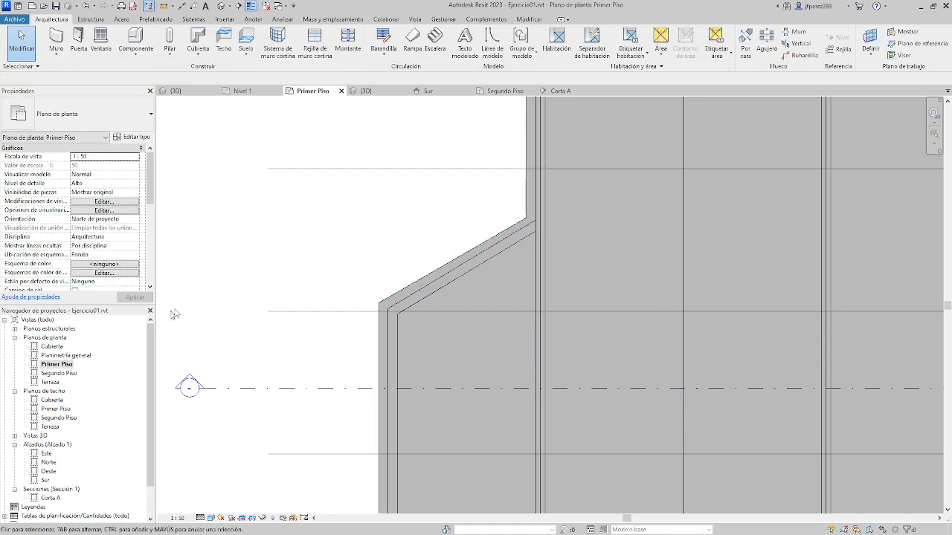
Examine the redrawn angled wall in the 3D view and compare its height with the adjoining low walls
click(221, 6)
shift+middle_drag(624, 369, 415, 264)
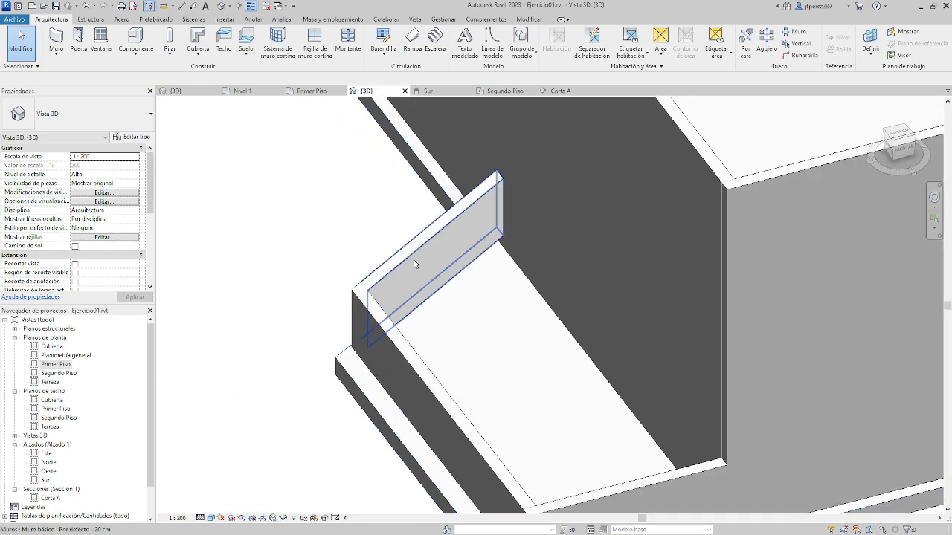
click(415, 264)
click(302, 239)
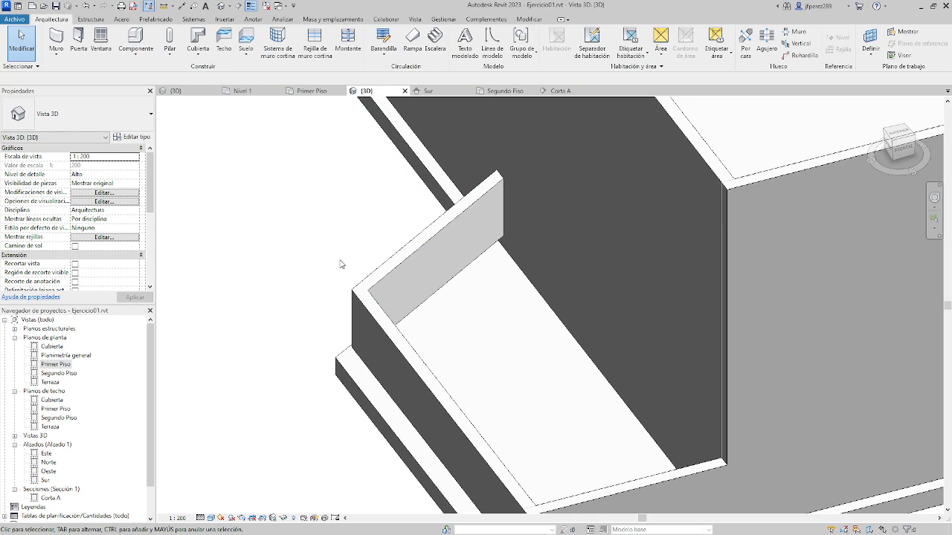
shift+middle_drag(340, 264, 611, 270)
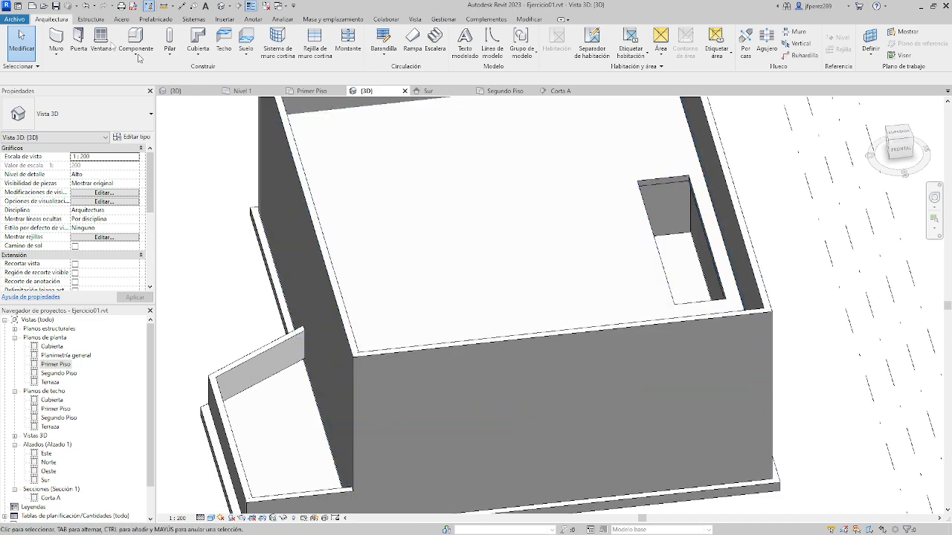
Open the Primer Piso floor plan and set its visual style to Línea oculta
double_click(58, 366)
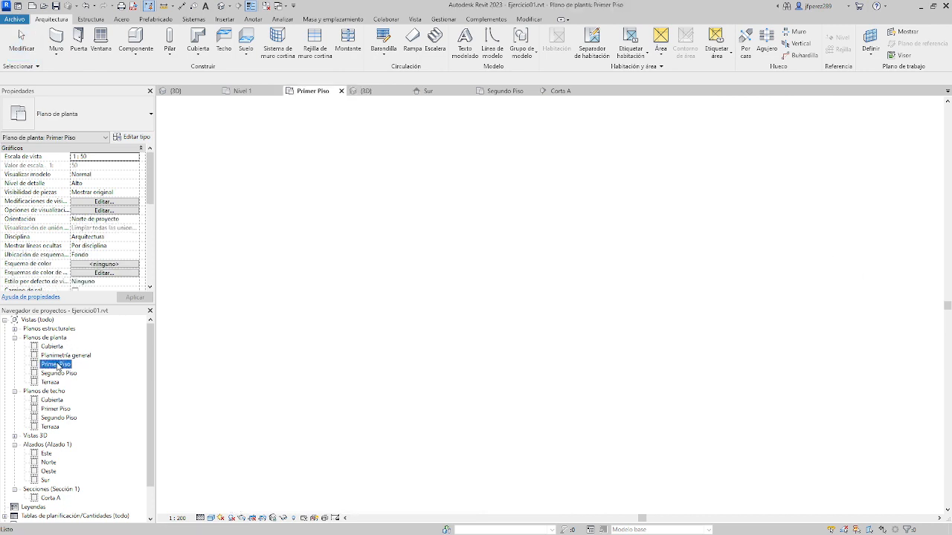
scroll(535, 254, down, 2)
middle_drag(664, 278, 432, 267)
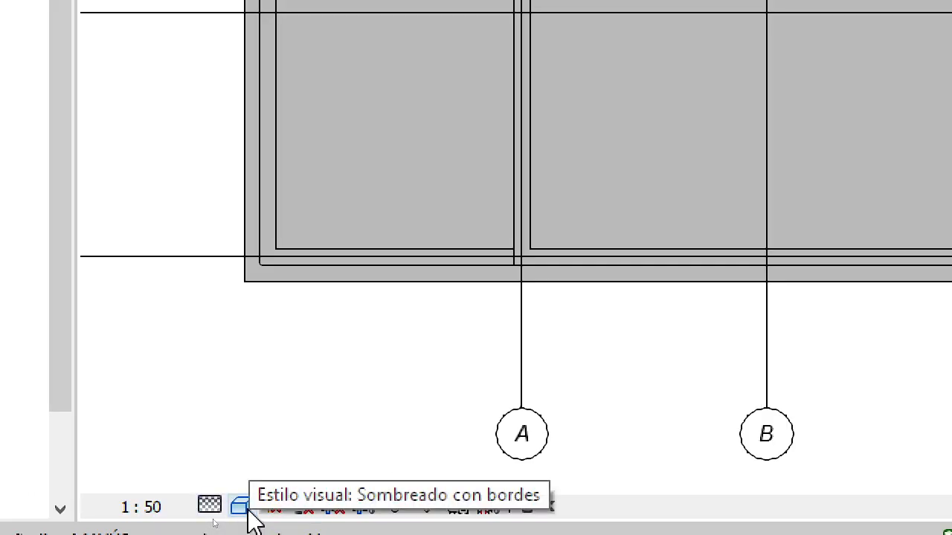
click(211, 519)
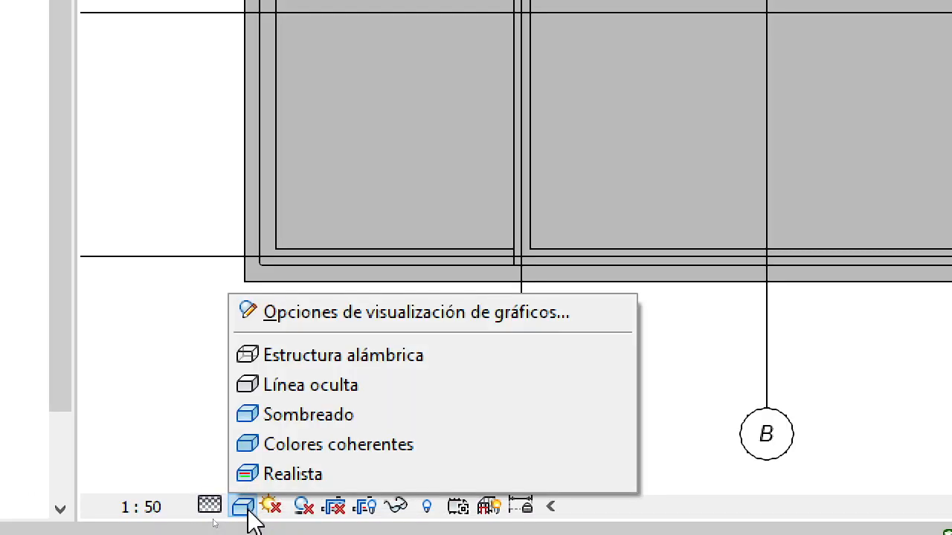
click(309, 387)
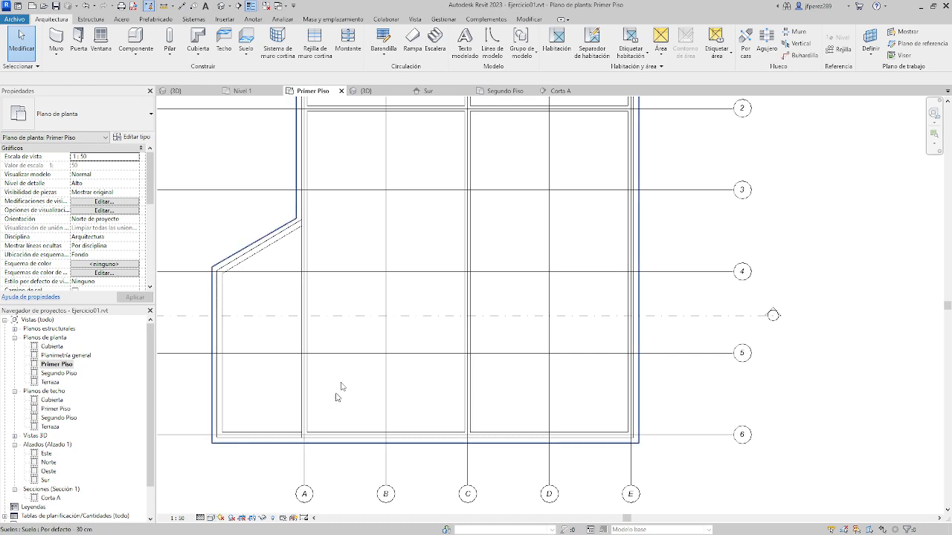
Draw a 20 cm interior wall along grid line 4, from grid A to grid C
middle_drag(358, 349, 410, 379)
scroll(409, 377, down, 1)
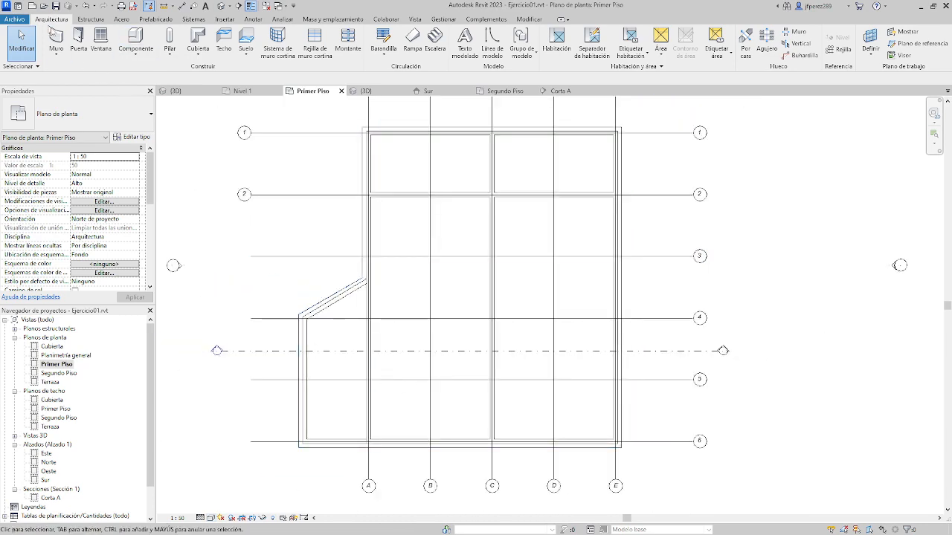
click(56, 39)
click(367, 319)
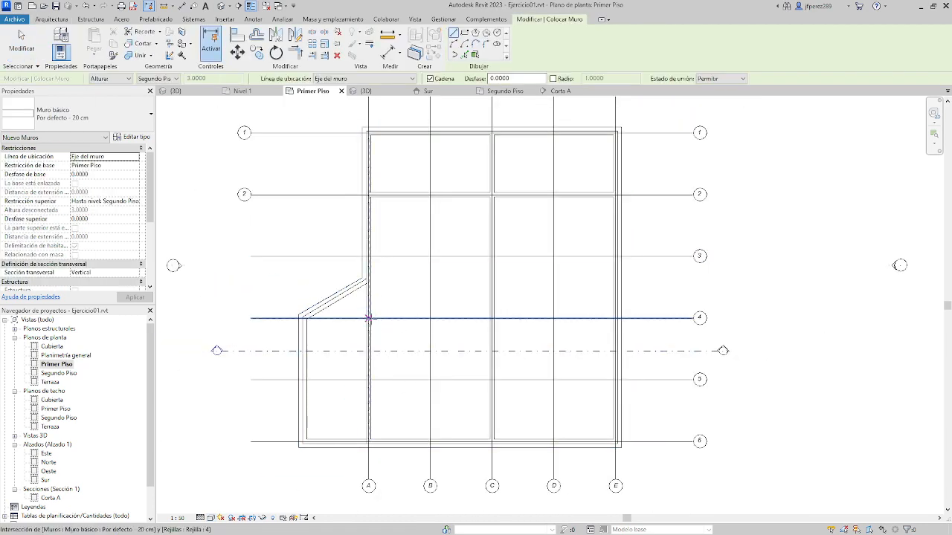
scroll(367, 318, up, 3)
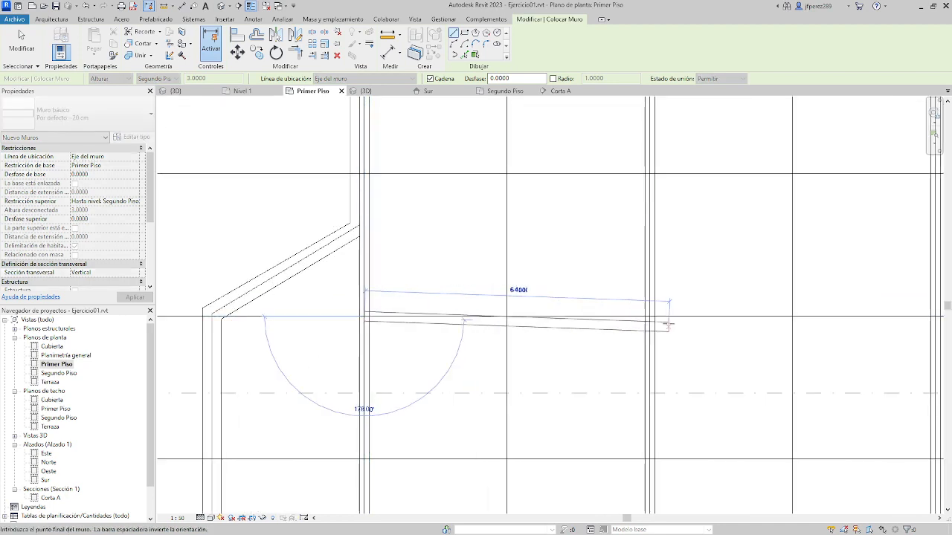
click(648, 316)
key(Escape)
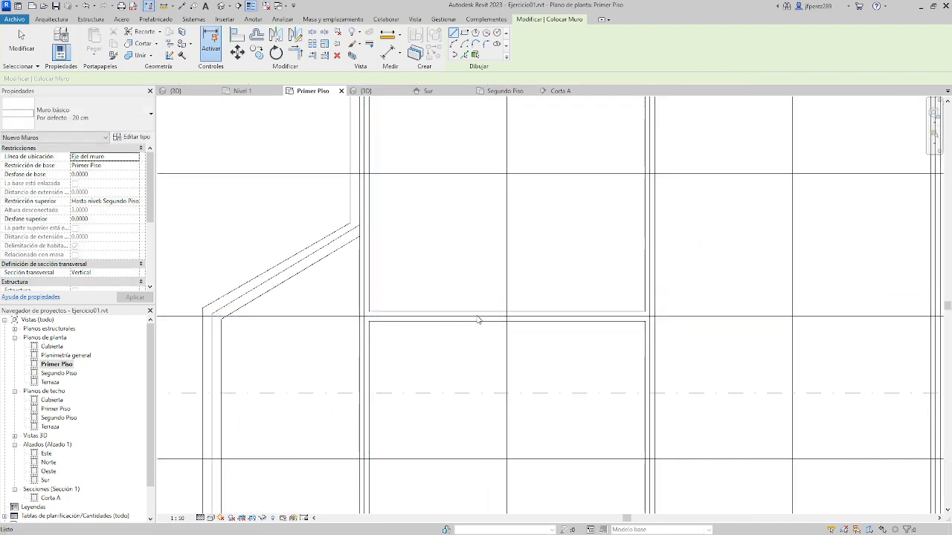
key(Escape)
Open the Corta A section and compare the top of the new grid 4 wall with the floor slab above and the wall behind
click(479, 316)
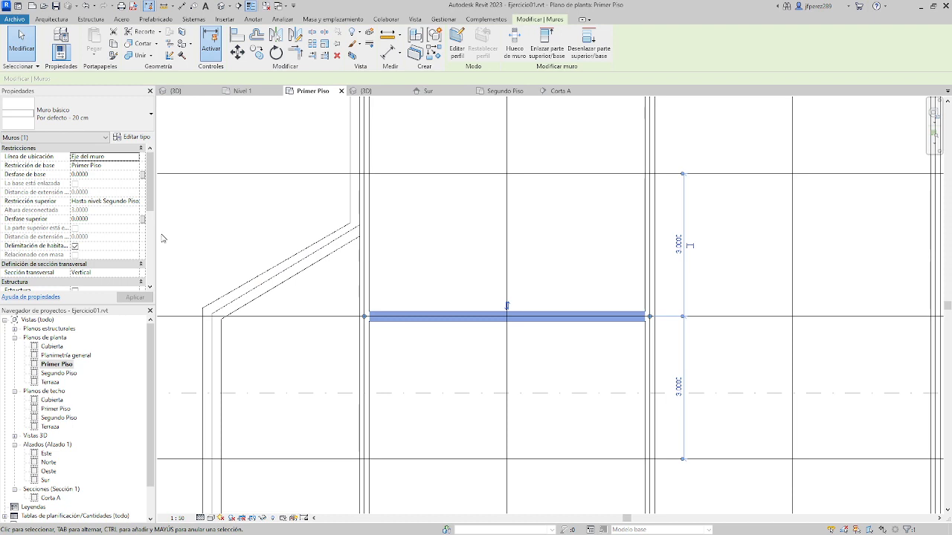
scroll(351, 268, down, 3)
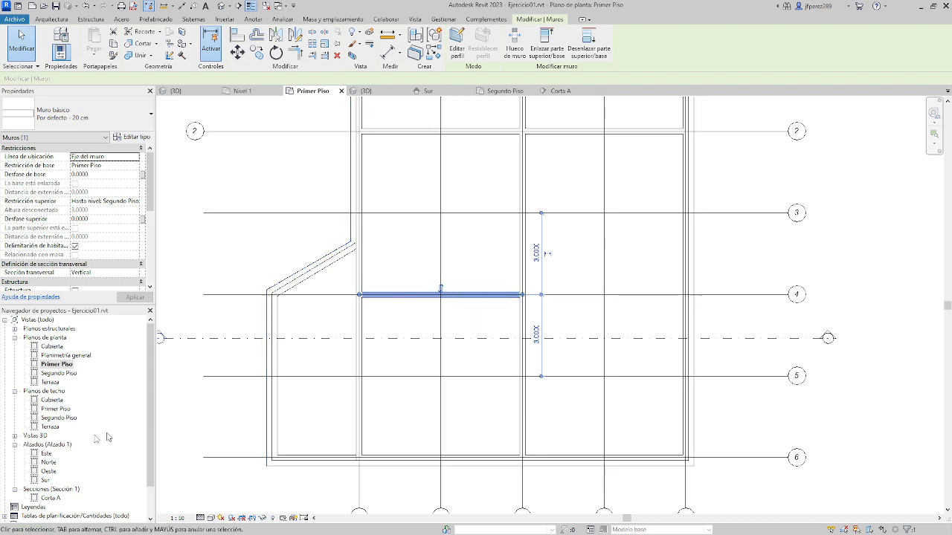
double_click(64, 501)
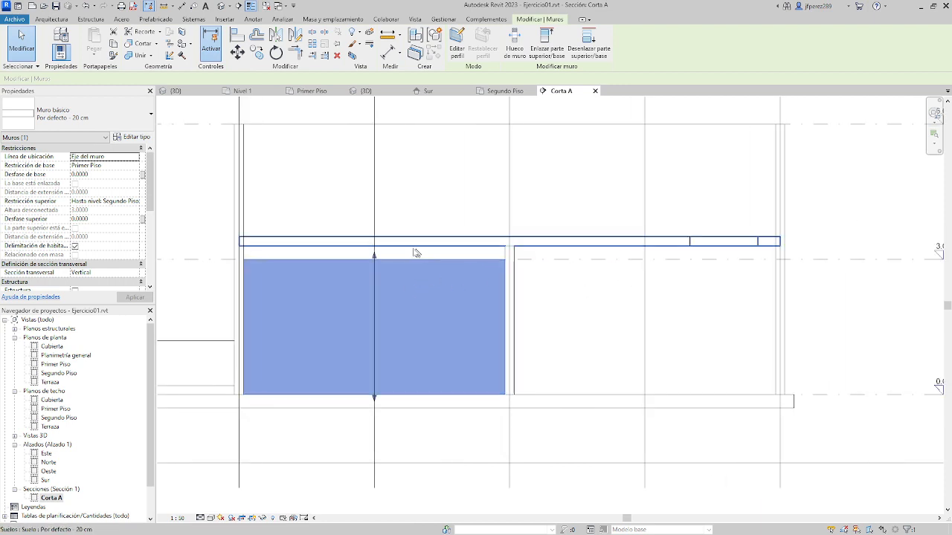
key(Escape)
click(489, 251)
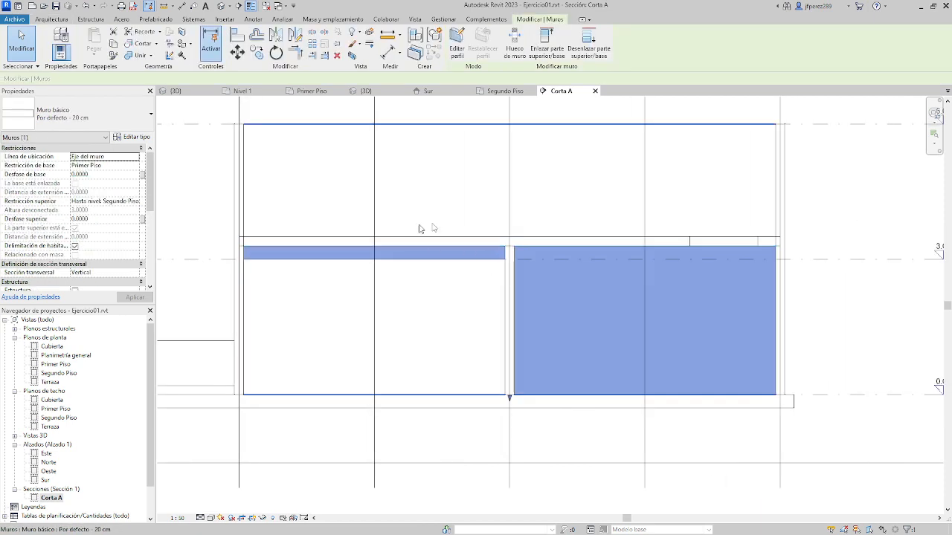
click(473, 240)
click(470, 269)
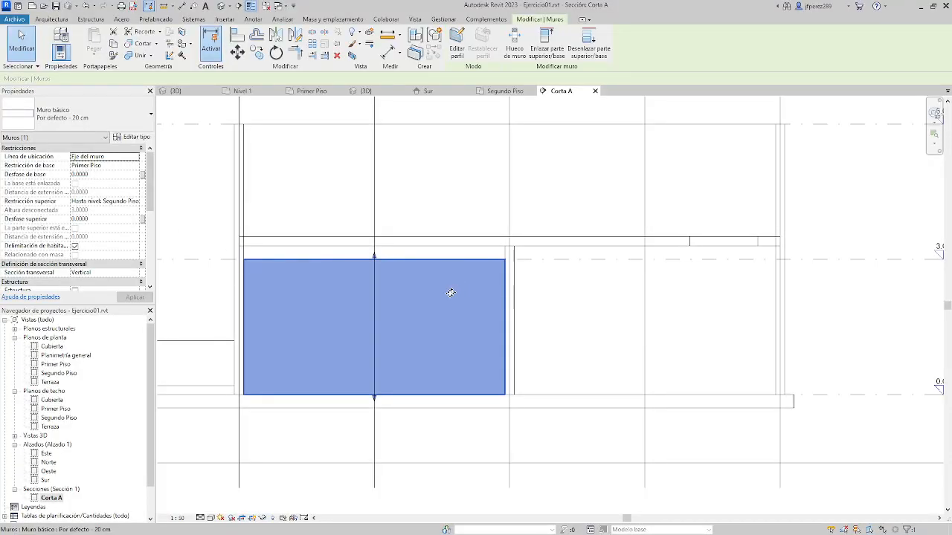
Attach the top of the new wall to the underside of the Segundo Piso floor slab
middle_drag(429, 289, 532, 316)
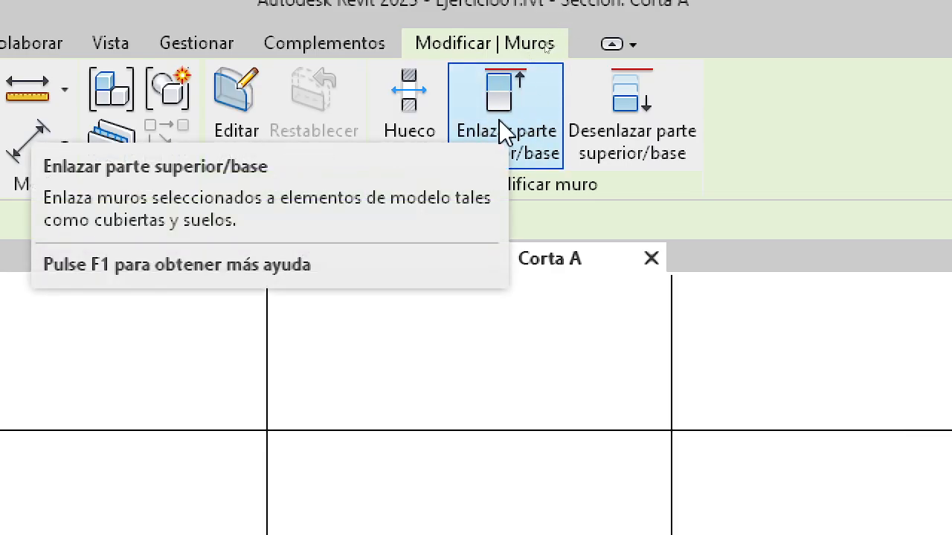
middle_drag(490, 424, 515, 375)
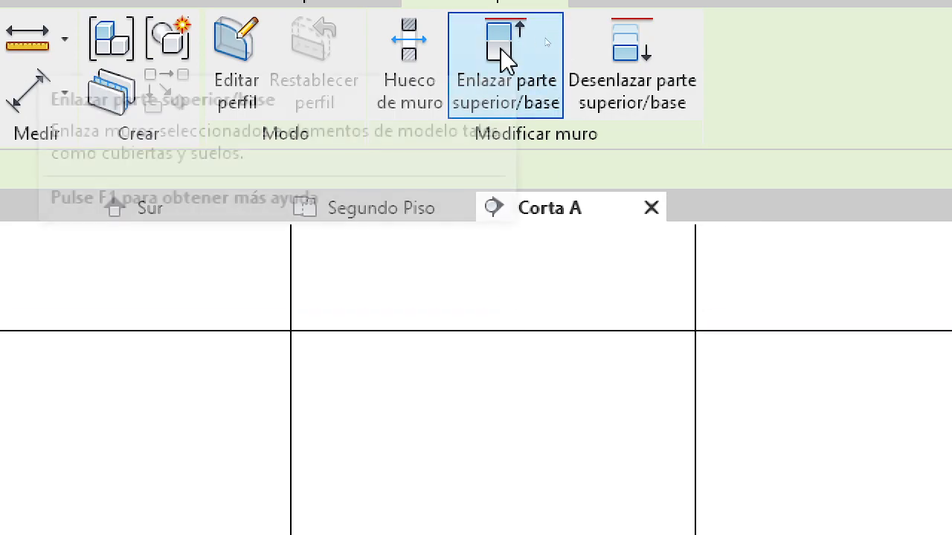
click(506, 59)
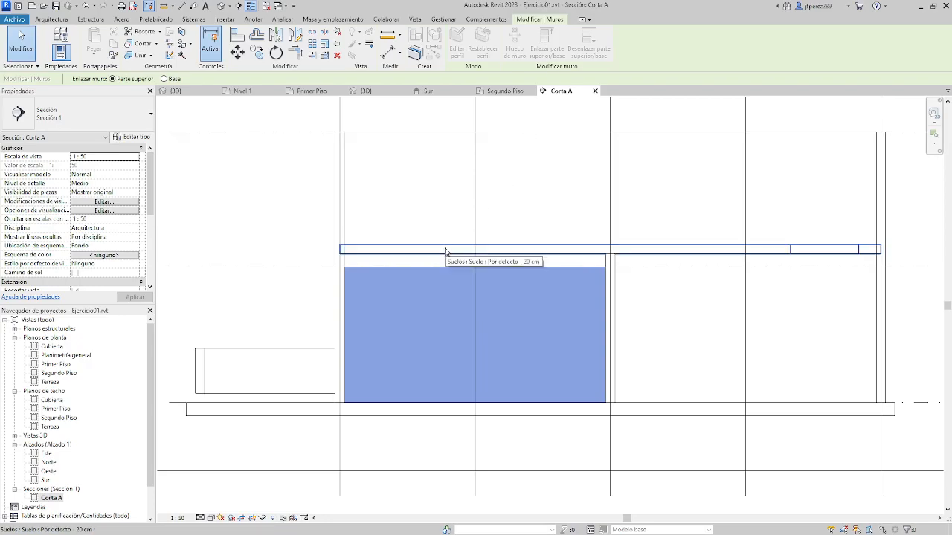
click(445, 251)
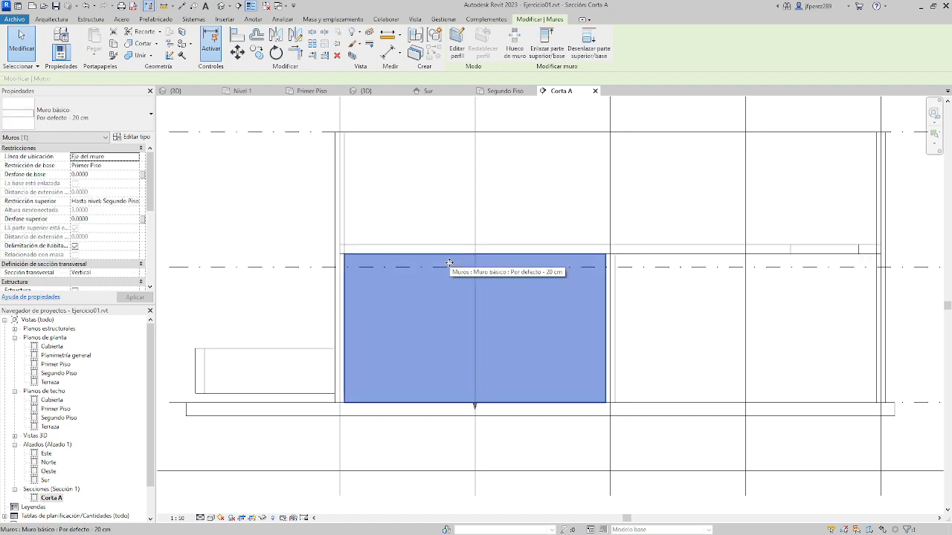
Set the Segundo Piso floor slab's height offset from its level to 0
click(633, 250)
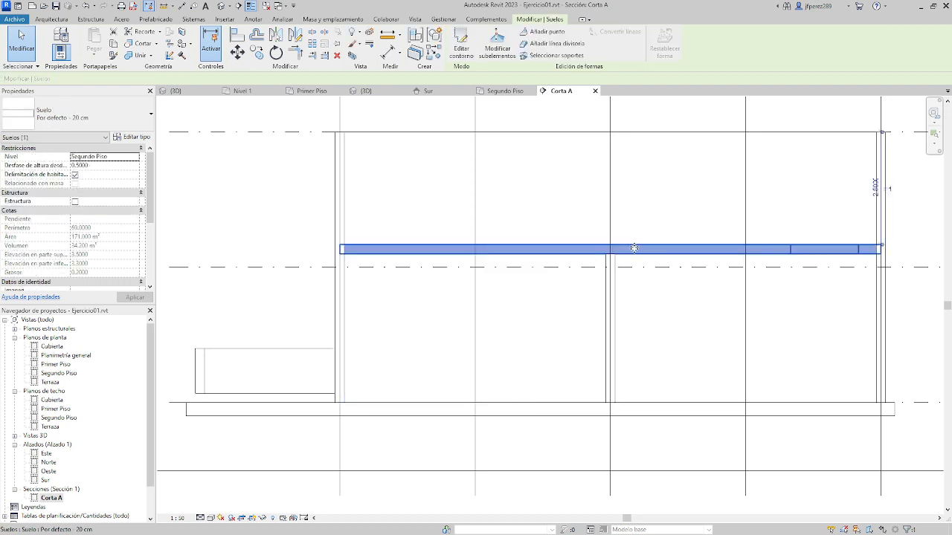
click(368, 283)
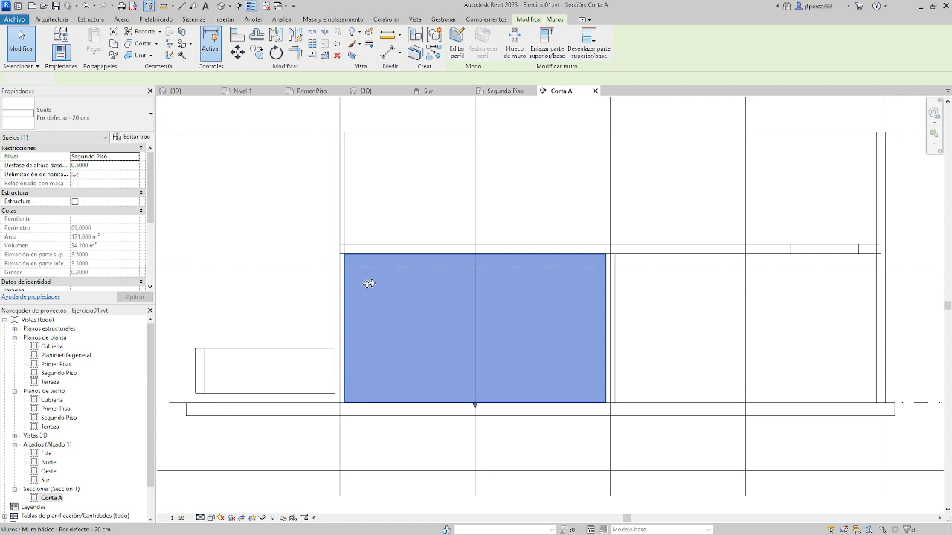
click(399, 248)
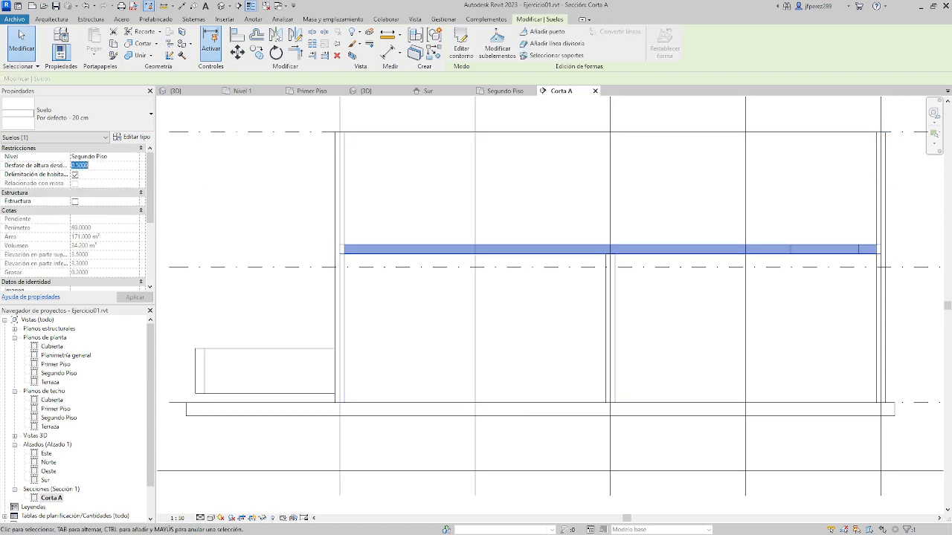
text(0.0000)
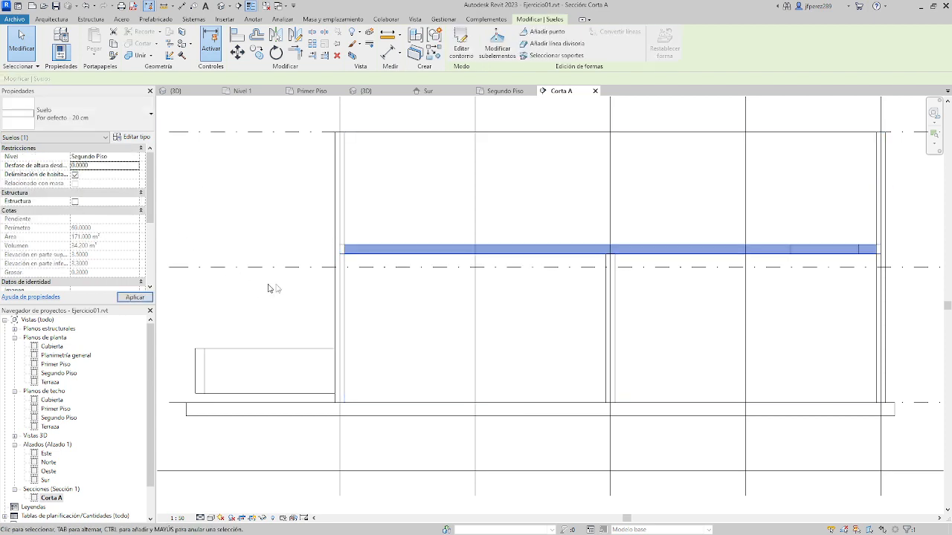
Check the grid 4 wall against the slab in the Corta A section, and review the wall layout in the Primer Piso floor plan
click(436, 291)
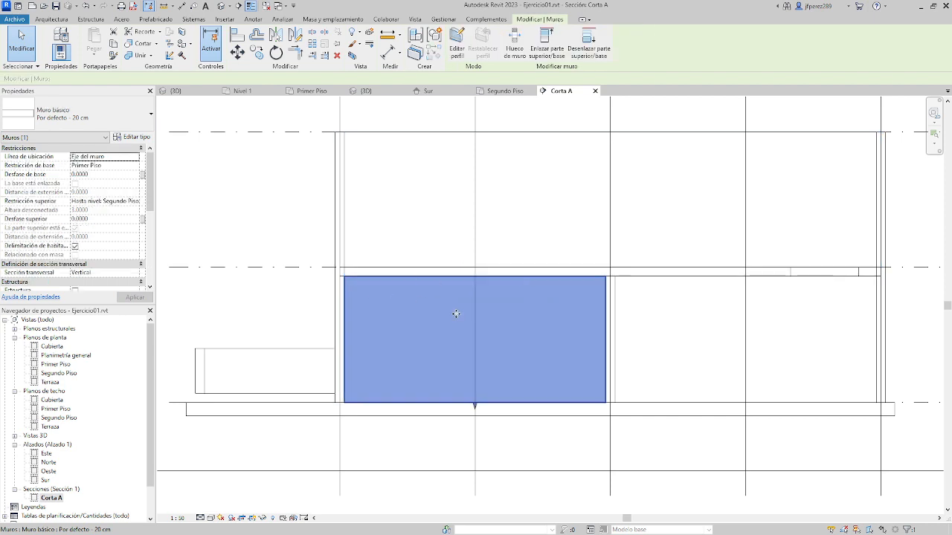
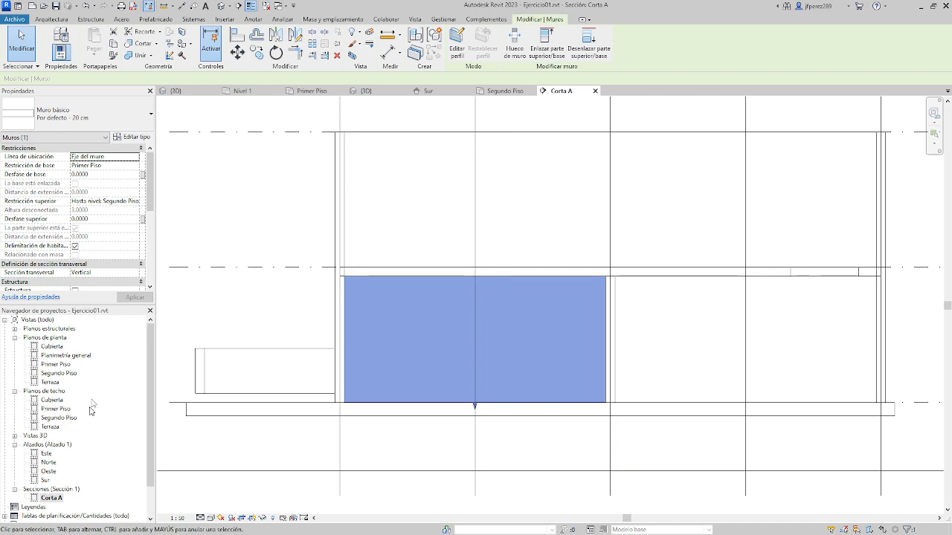
double_click(56, 365)
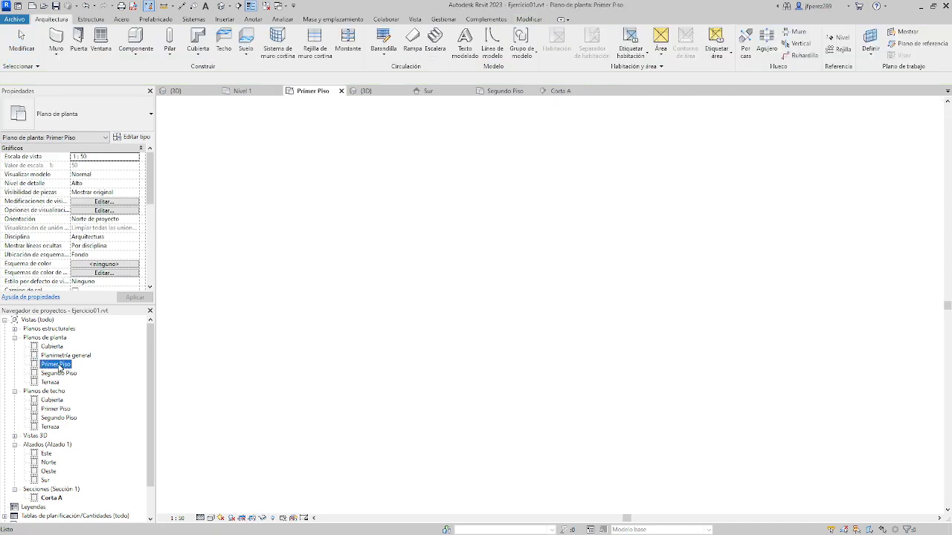
click(605, 264)
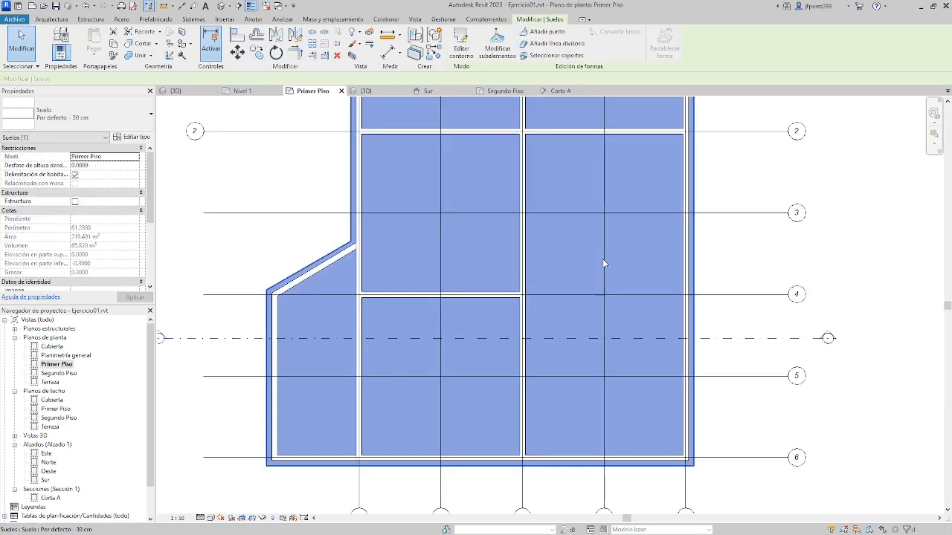
scroll(588, 264, down, 2)
scroll(568, 311, down, 2)
middle_drag(579, 393, 537, 274)
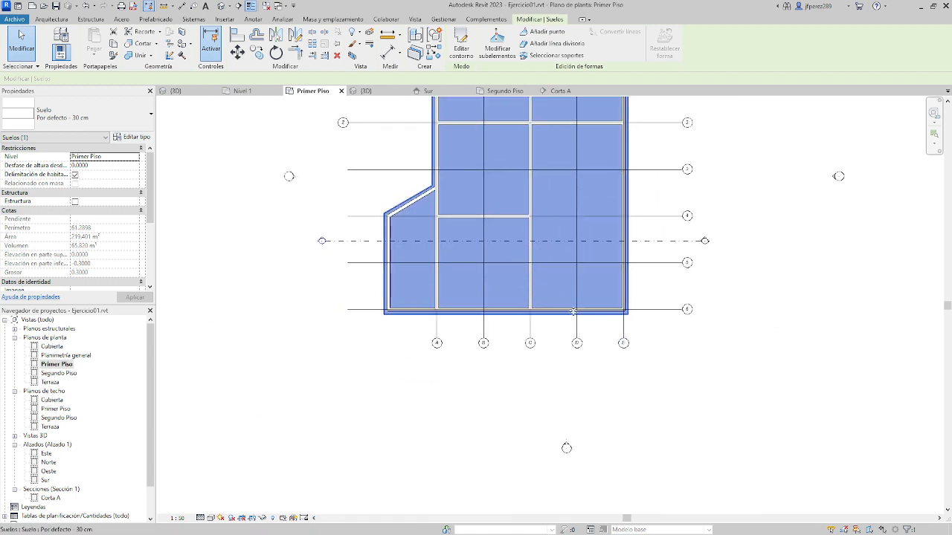
middle_drag(262, 104, 272, 159)
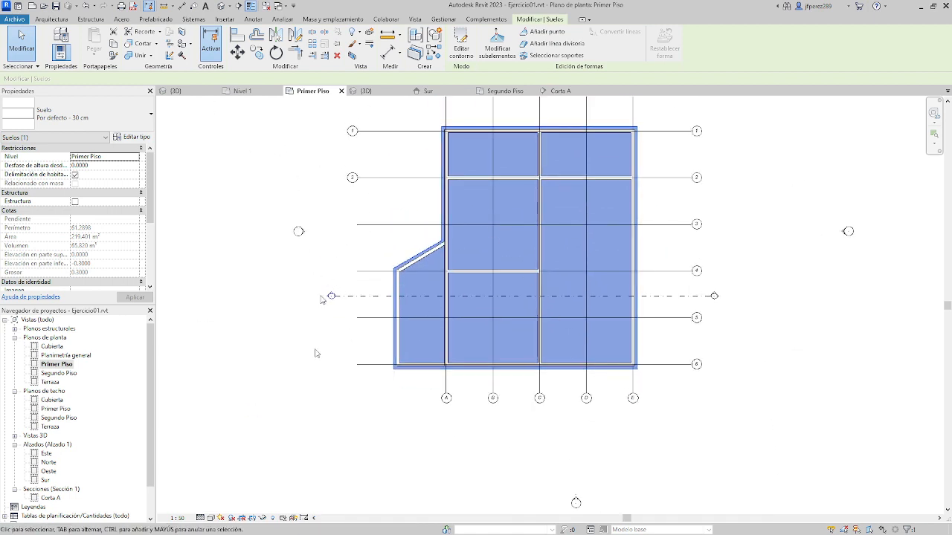
Open the 3D view and examine the building's outer walls and Segundo Piso slab from a corner isometric angle
click(222, 7)
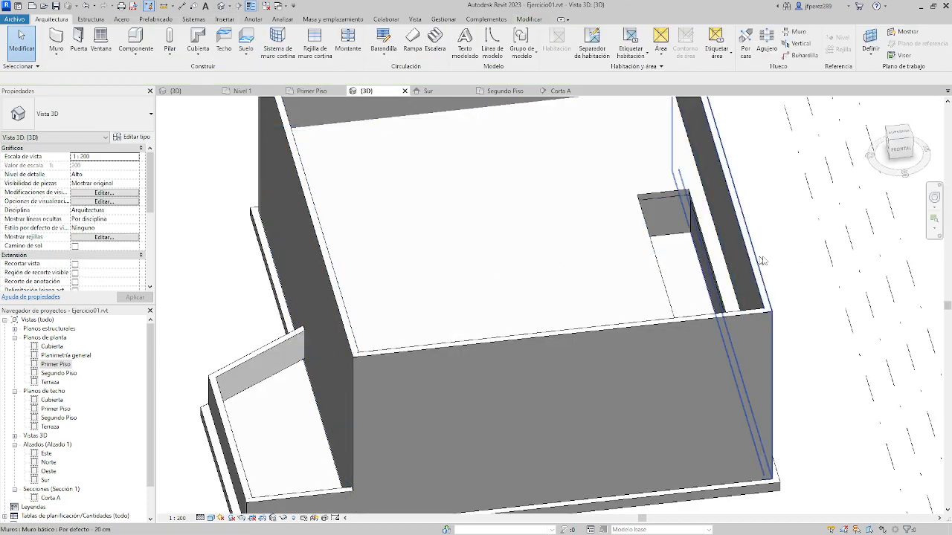
shift+middle_drag(788, 268, 845, 226)
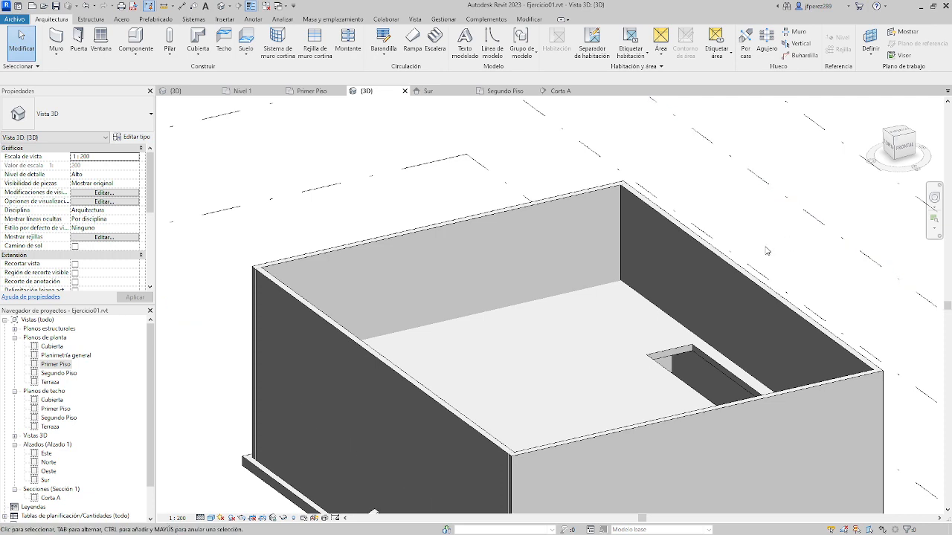
middle_drag(767, 251, 731, 215)
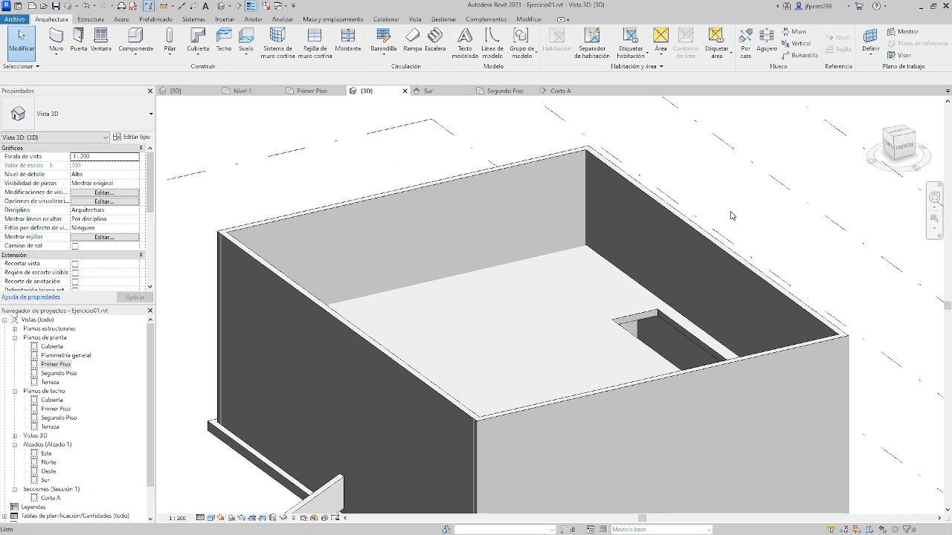
shift+middle_drag(747, 245, 773, 256)
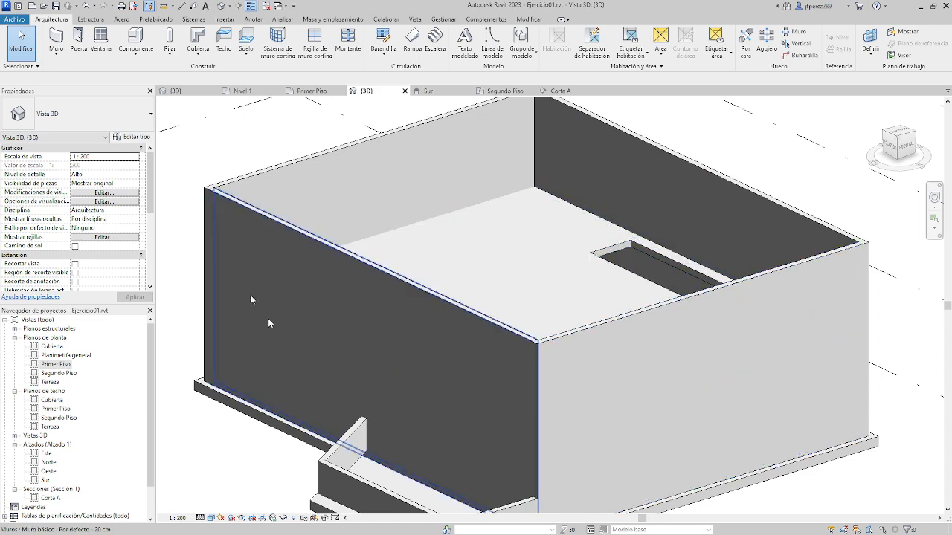
click(896, 138)
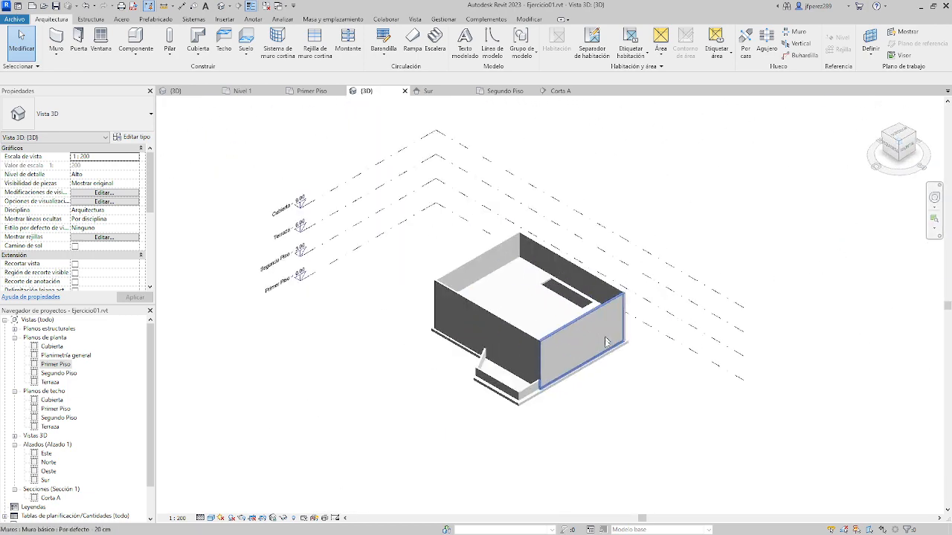
scroll(606, 342, up, 6)
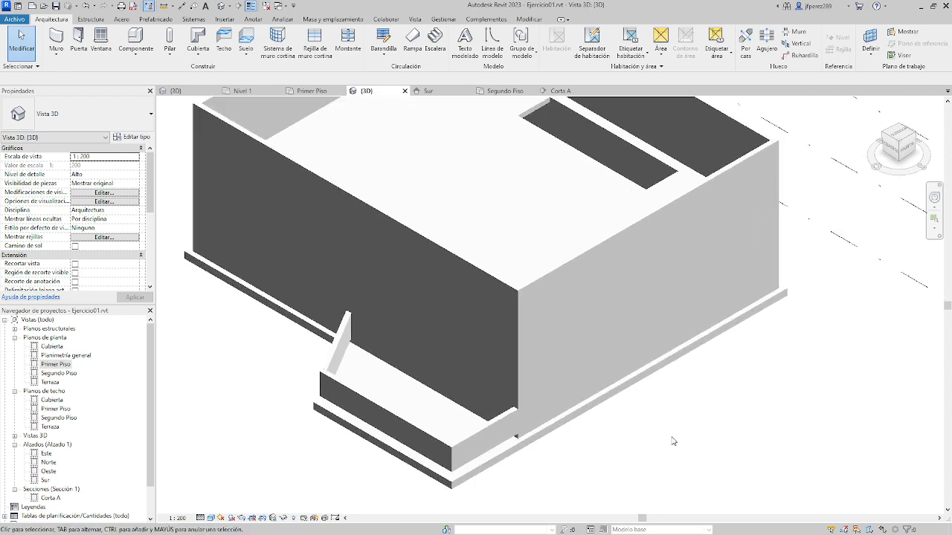
scroll(792, 465, down, 3)
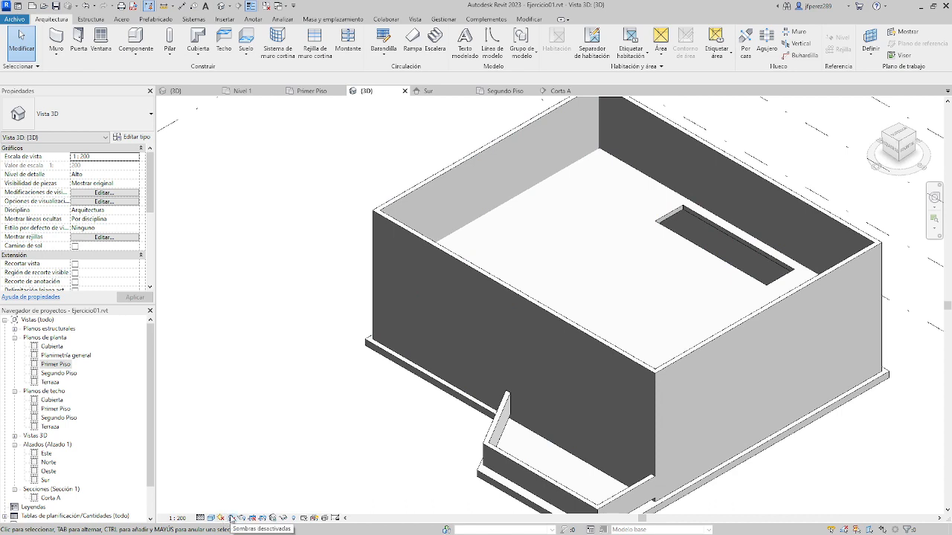
Open the Segundo Piso floor's boundary for editing in the Segundo Piso ceiling plan
click(570, 236)
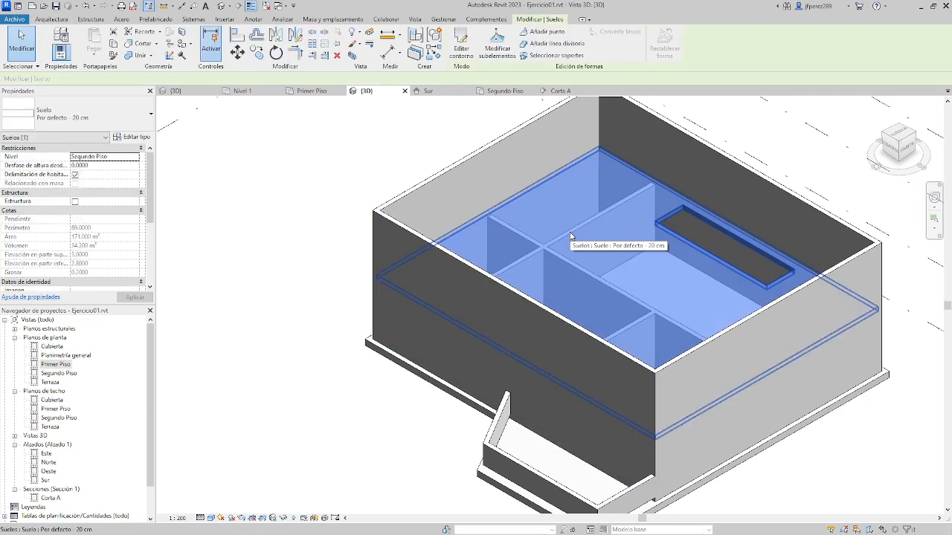
click(460, 43)
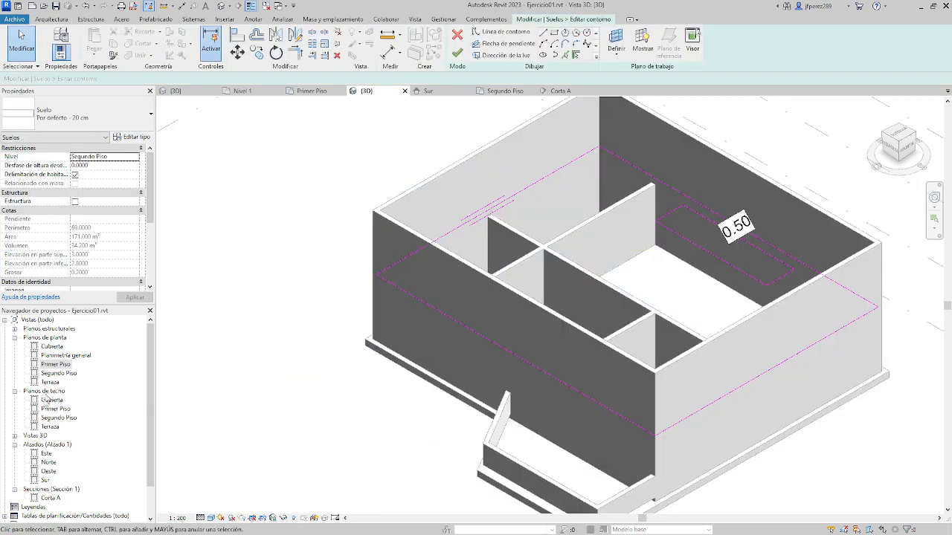
double_click(59, 417)
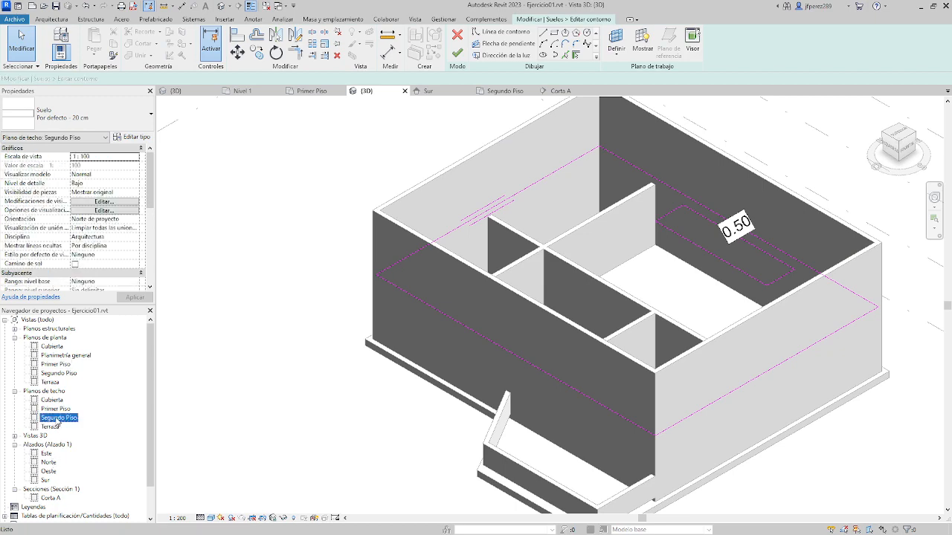
scroll(593, 258, up, 3)
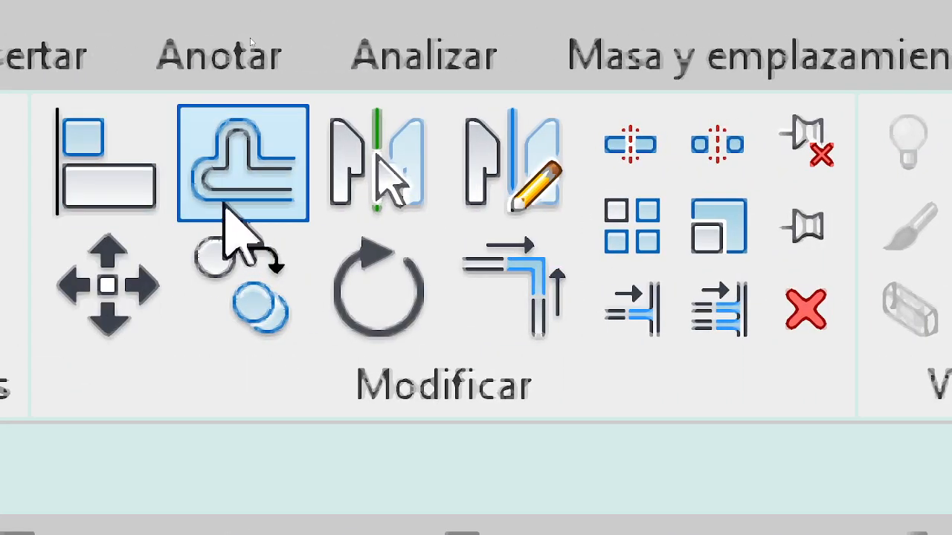
Align the floor's boundary lines with the inner faces of the outer walls, and finish the boundary with the walls attached to its underside
click(103, 160)
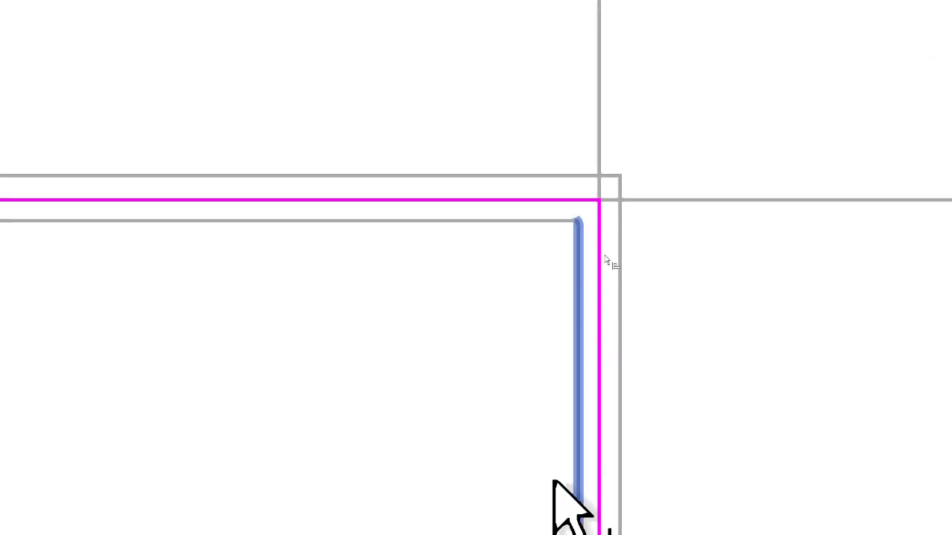
click(842, 282)
click(862, 286)
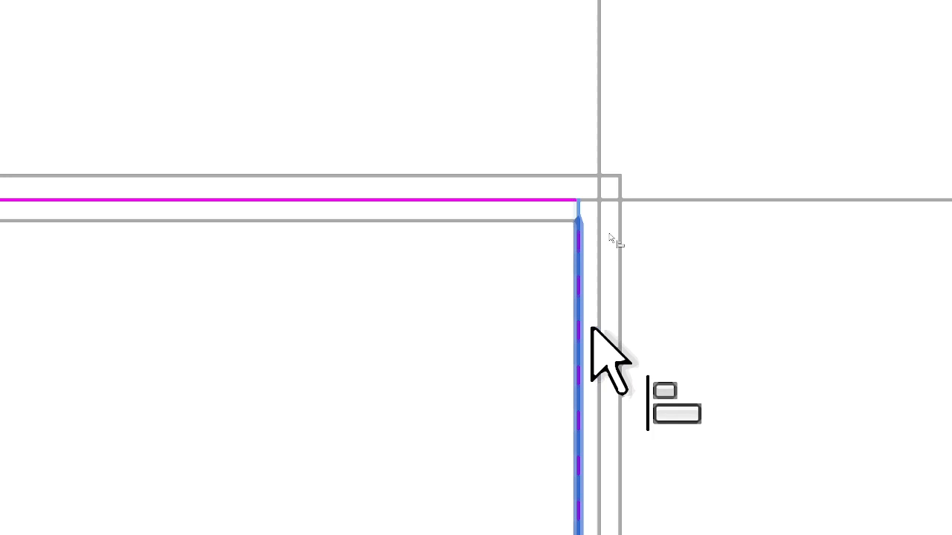
click(381, 219)
click(402, 201)
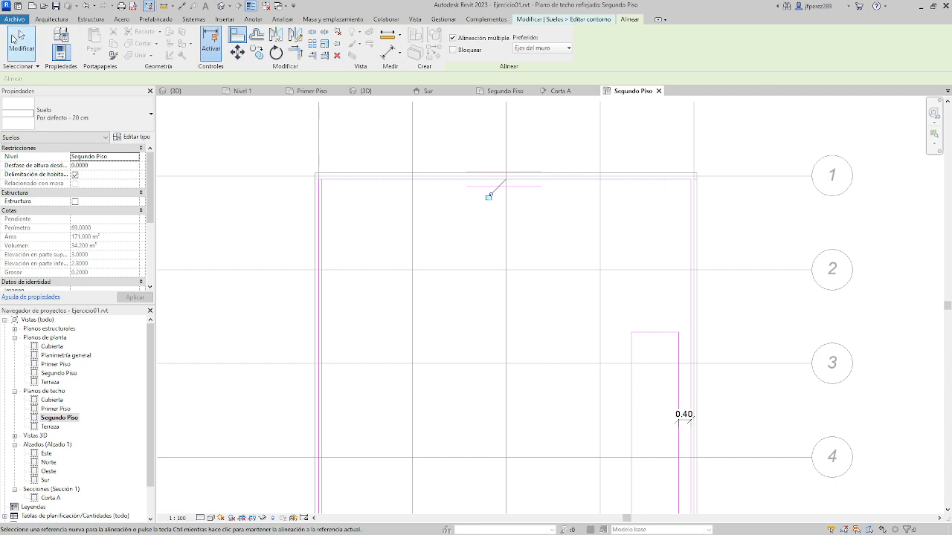
click(22, 40)
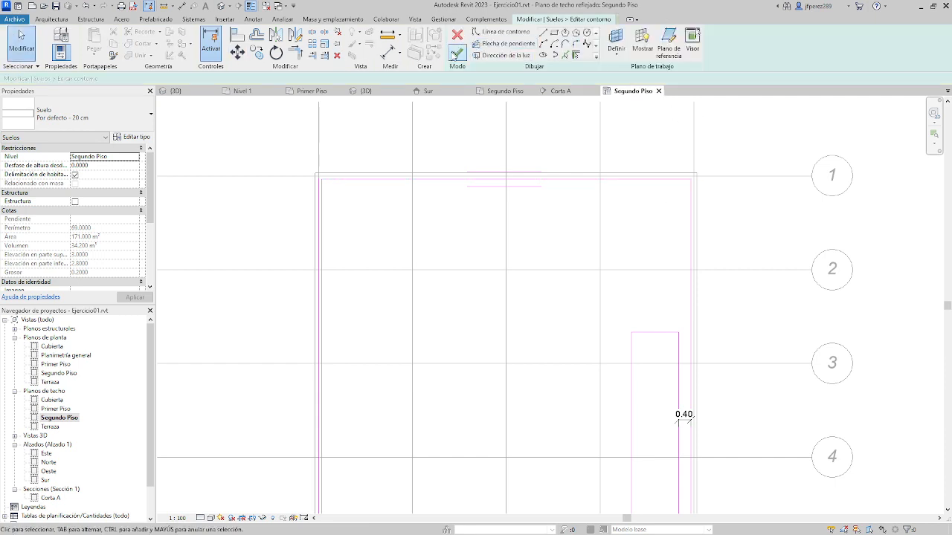
click(457, 54)
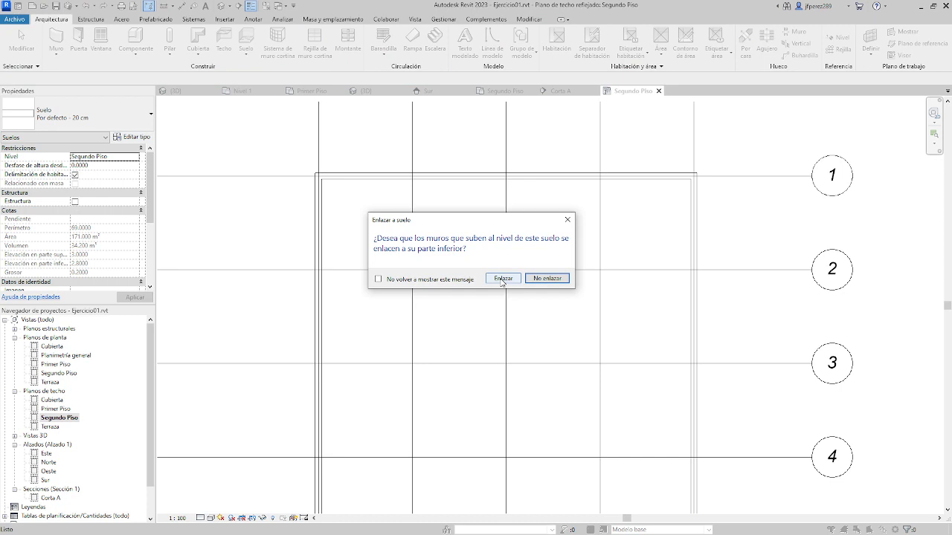
click(503, 279)
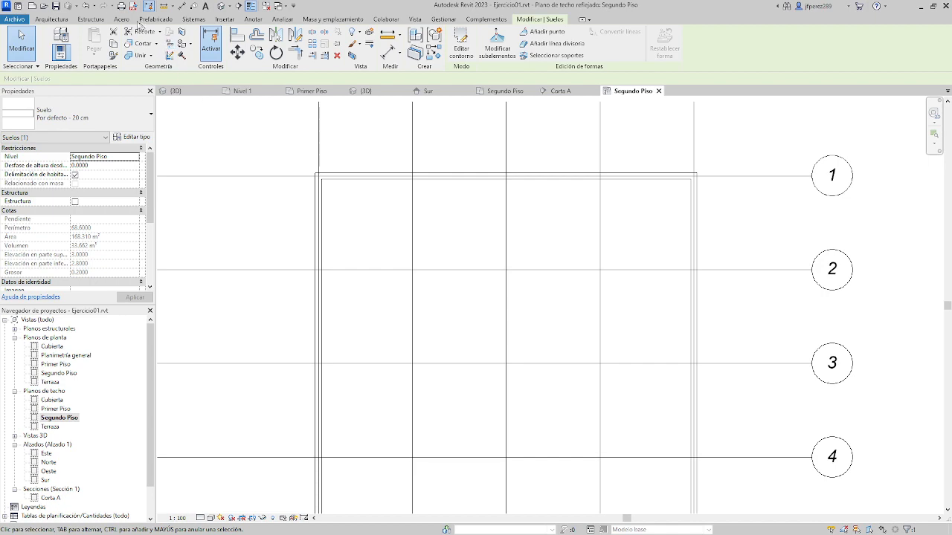
Examine in the 3D view how the Segundo Piso slab's edges meet the outer walls
click(226, 10)
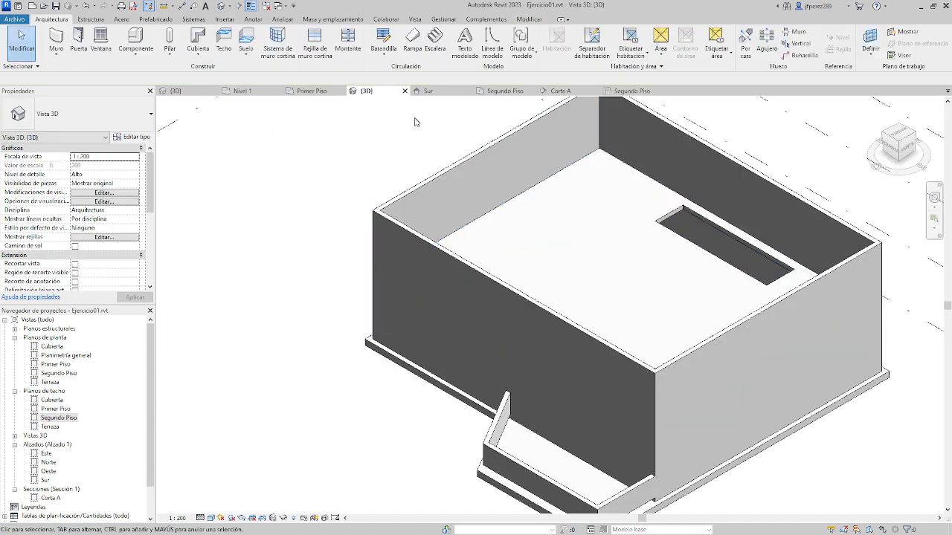
scroll(483, 134, up, 5)
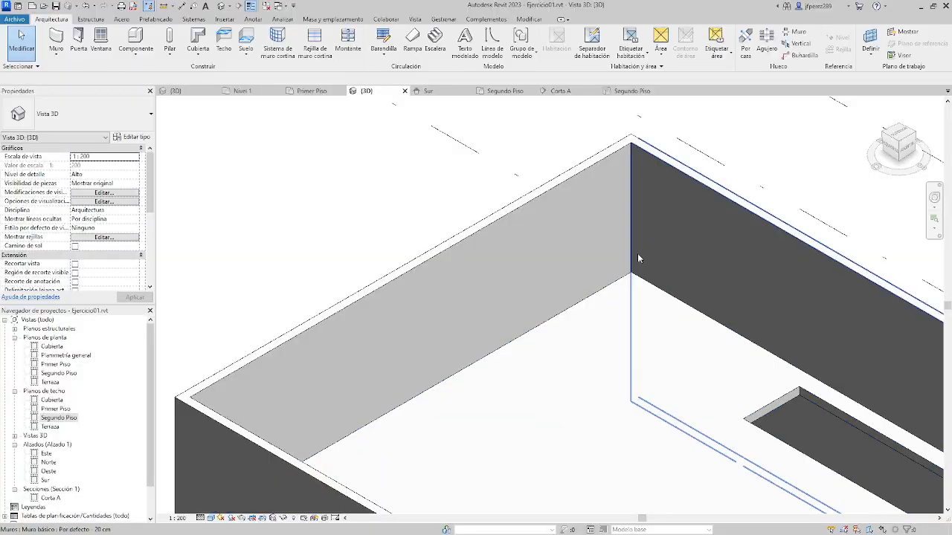
scroll(636, 257, down, 2)
middle_drag(636, 257, 494, 174)
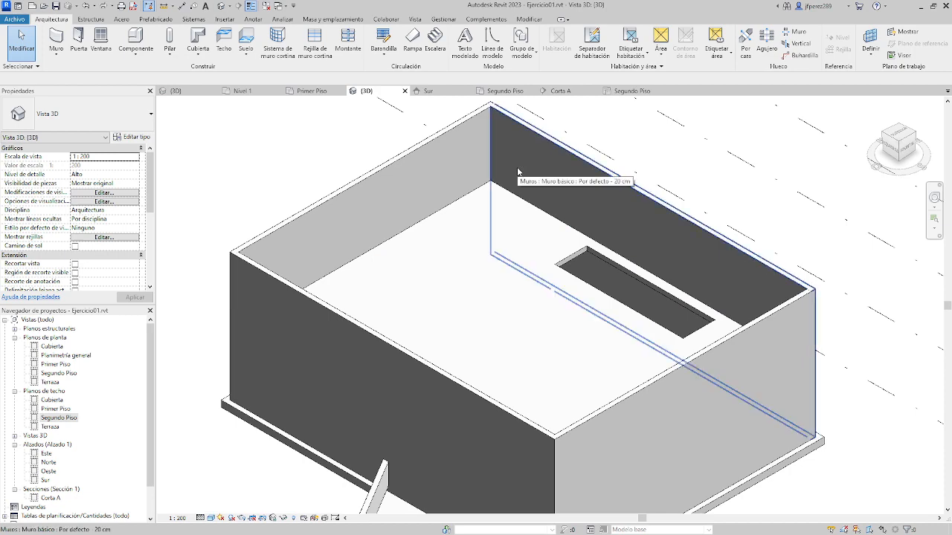
Undo the alignment of the Segundo Piso floor's boundary and the boundary edit
click(87, 6)
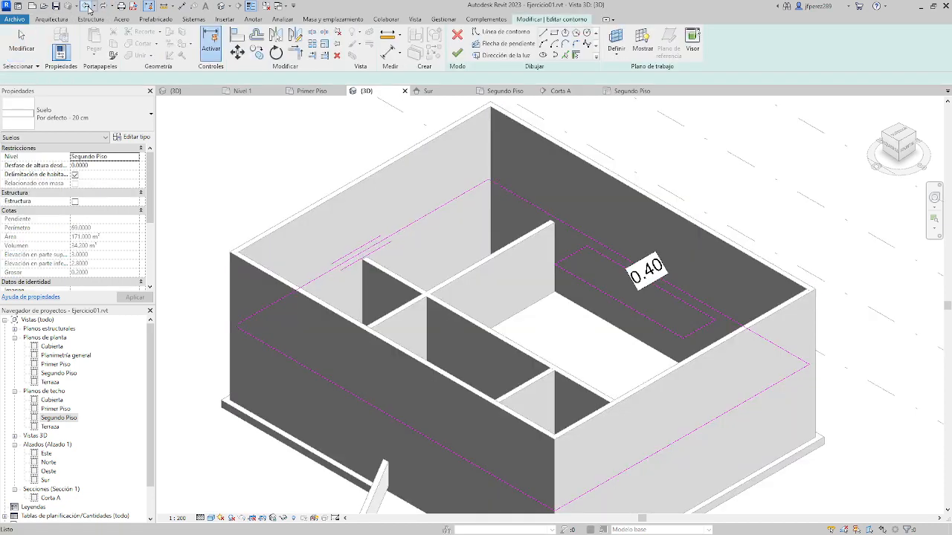
click(87, 6)
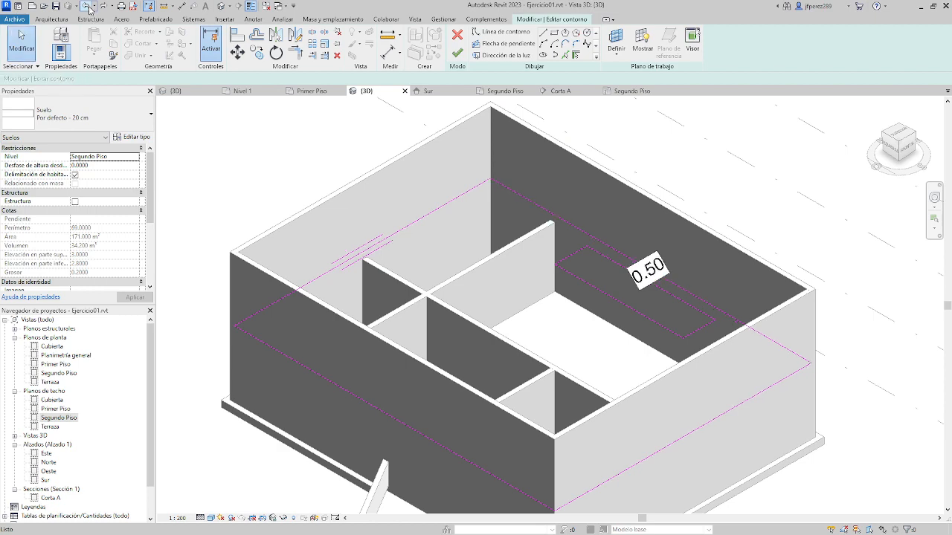
click(88, 6)
middle_drag(697, 260, 500, 269)
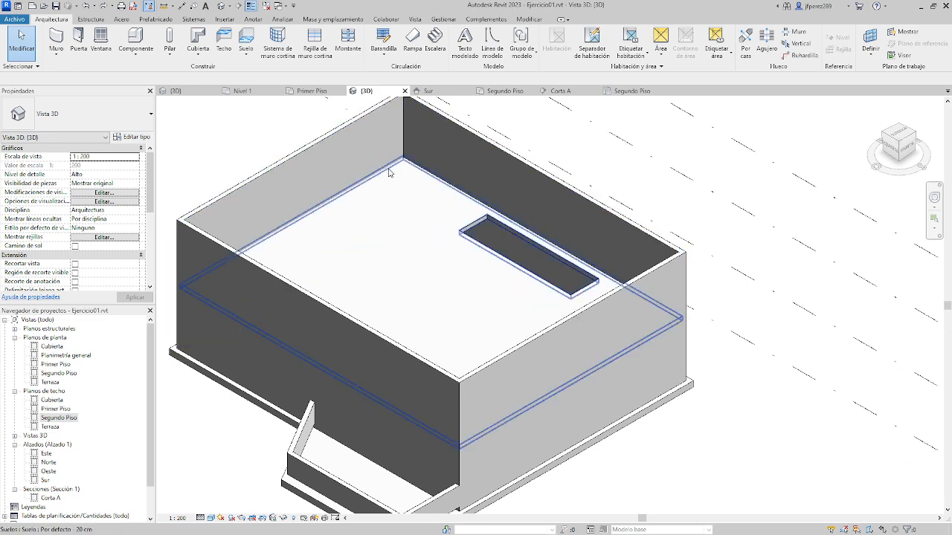
middle_drag(352, 206, 431, 206)
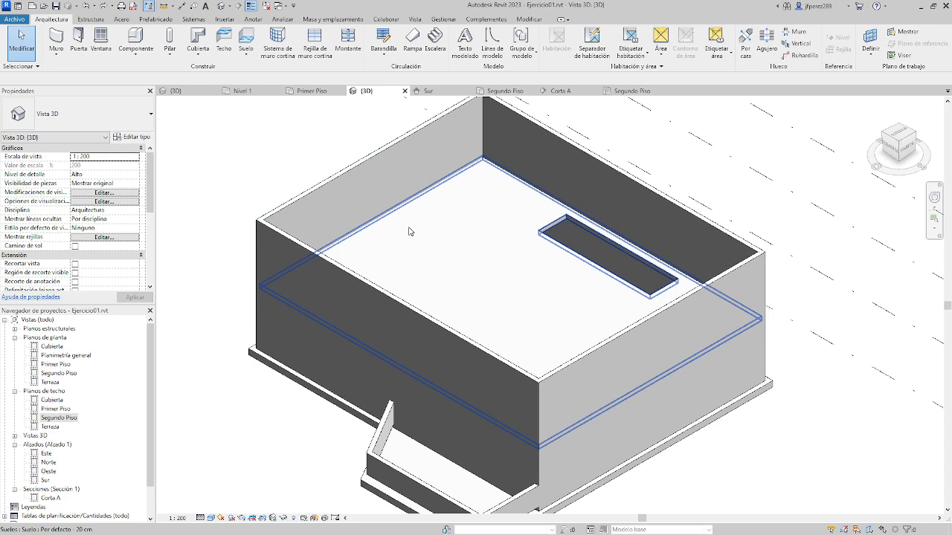
click(408, 231)
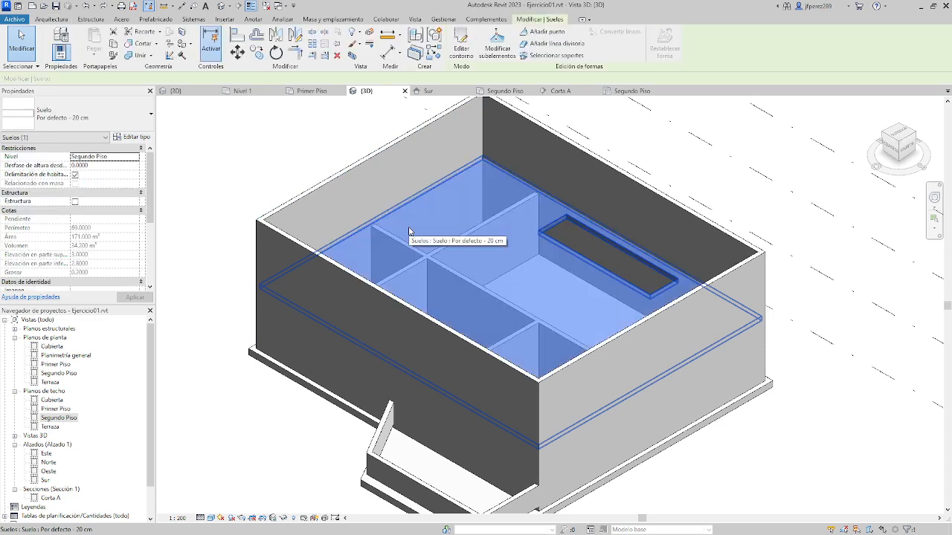
ctrl+click(370, 210)
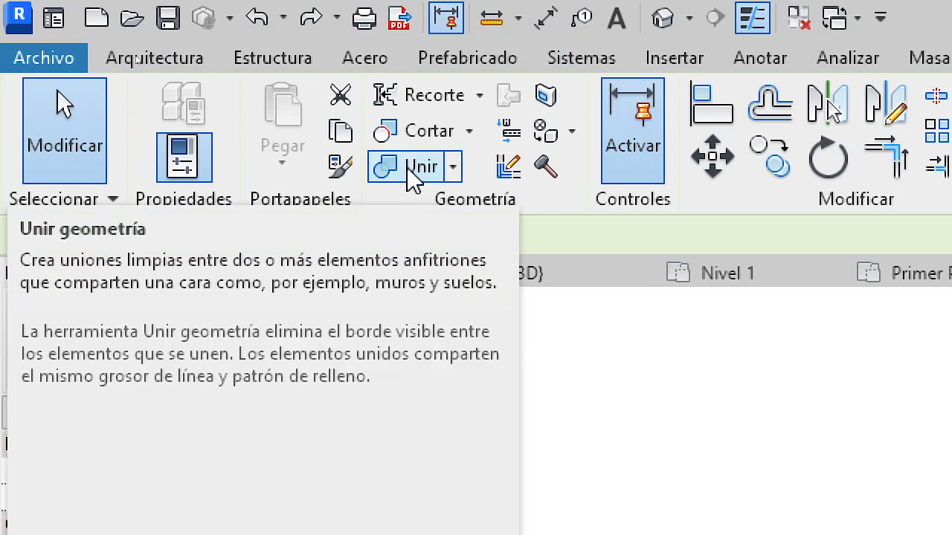
click(414, 177)
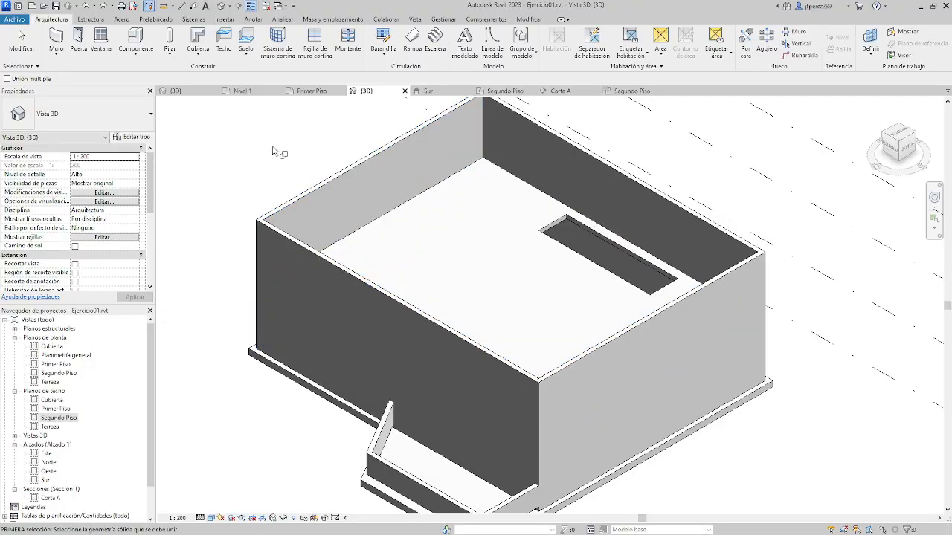
key(Escape)
Open the Primer Piso floor plan
scroll(235, 266, up, 2)
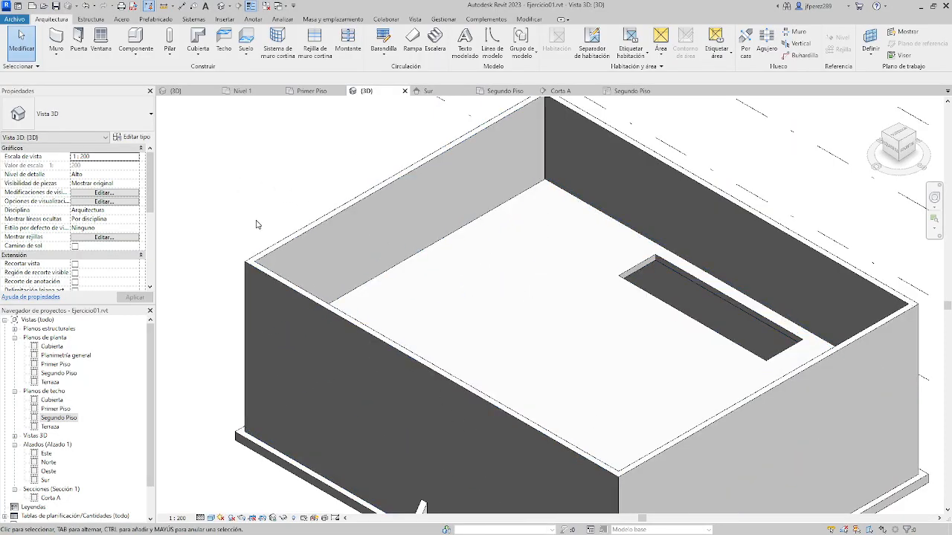
double_click(56, 364)
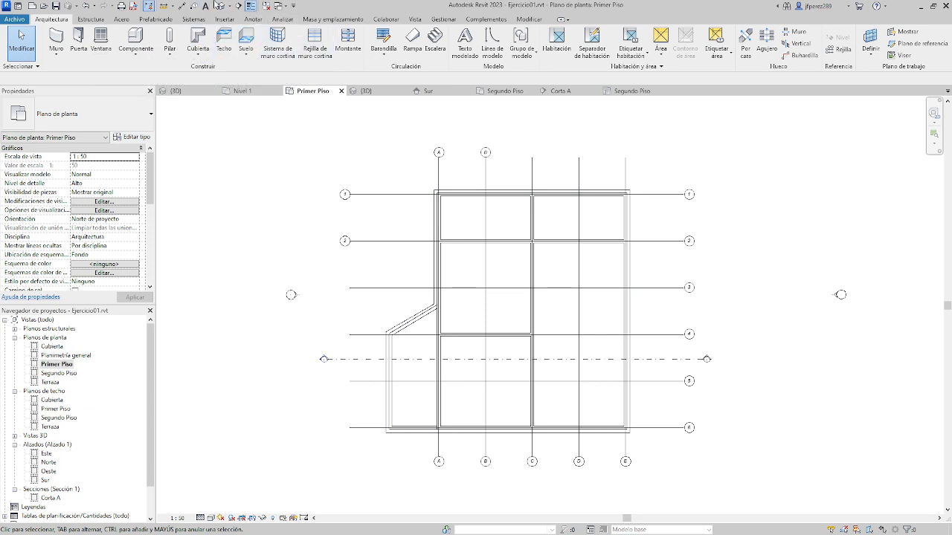
Draw a vertical section line through the whole building between grids A and B in the Primer Piso plan
click(238, 6)
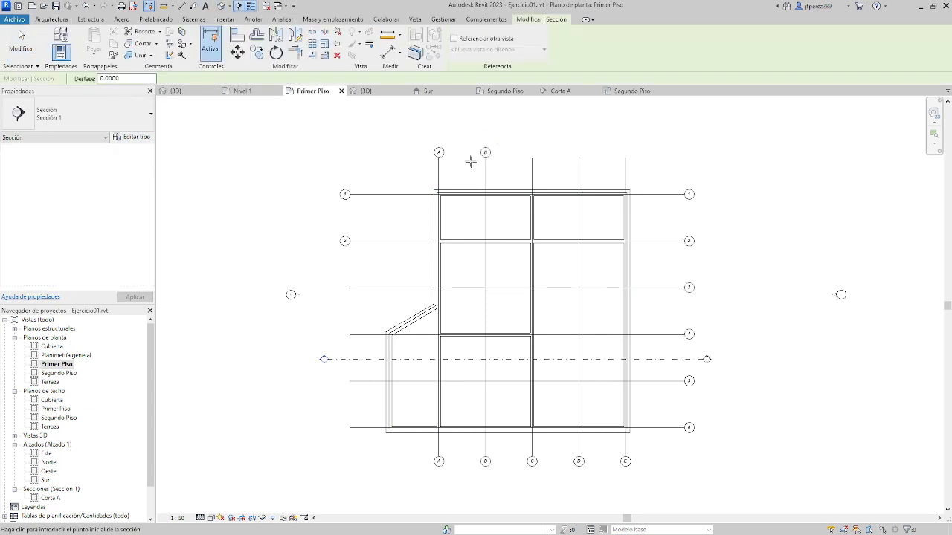
click(459, 140)
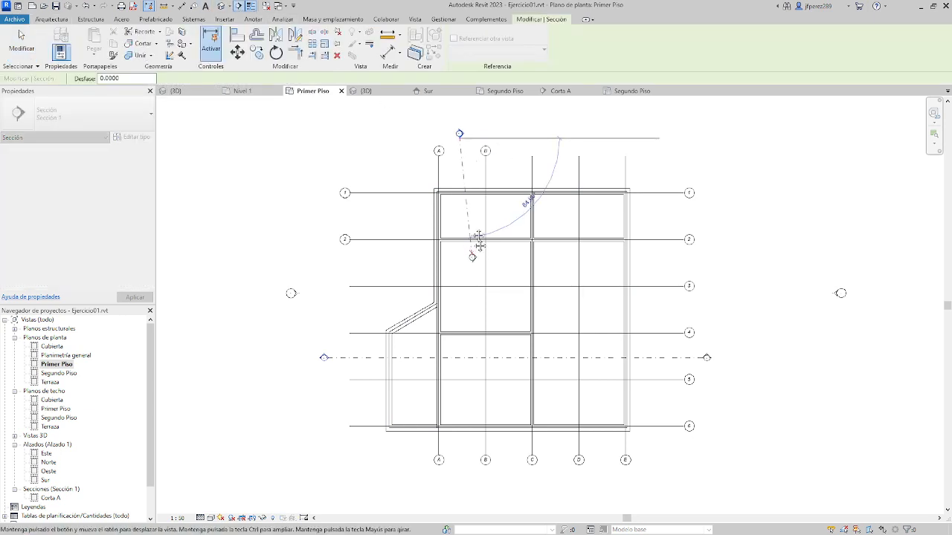
middle_drag(478, 242, 464, 159)
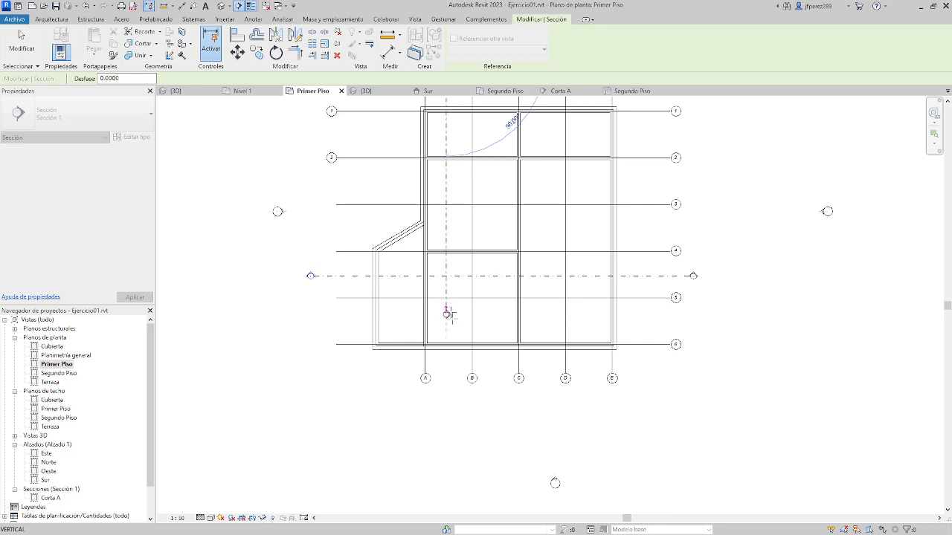
click(446, 389)
middle_drag(446, 389, 428, 423)
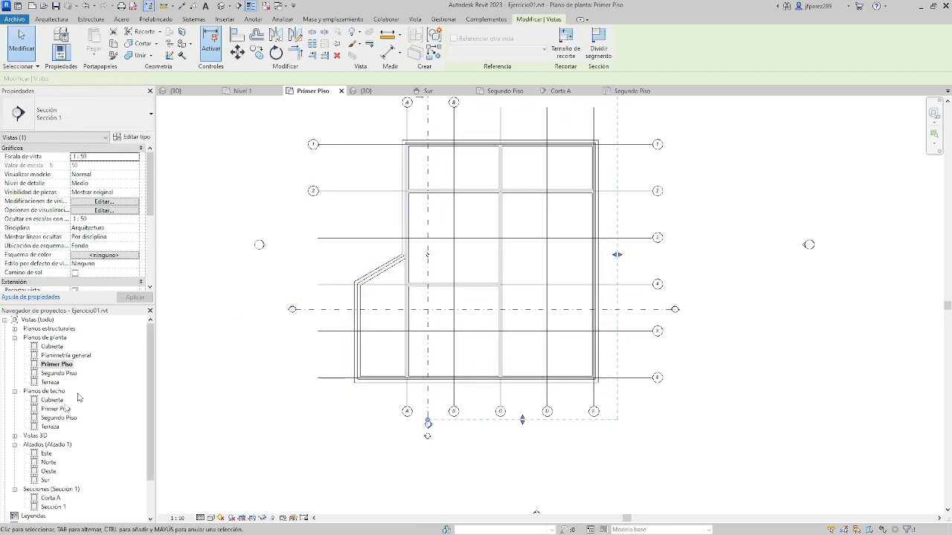
Rename the new section view as Corte B and open it
drag(151, 190, 151, 257)
click(109, 214)
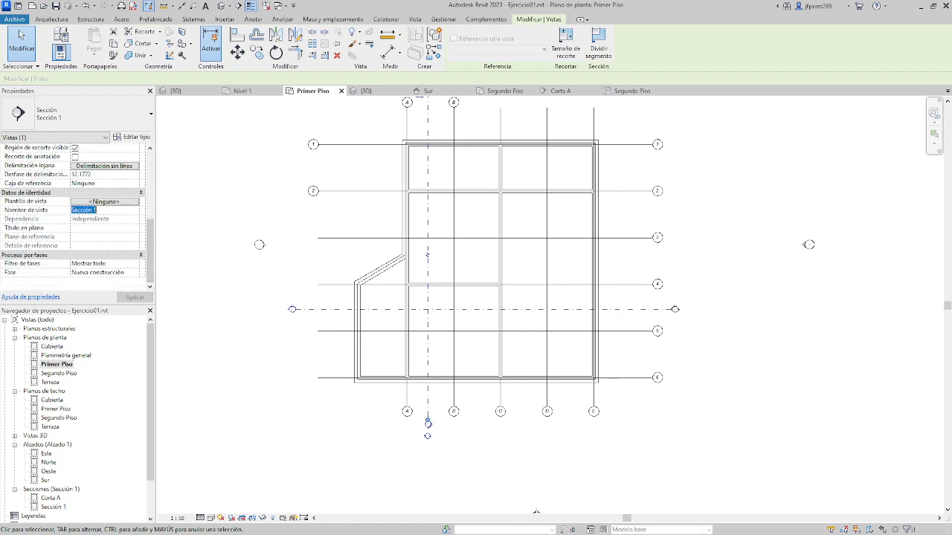
text(Corte B)
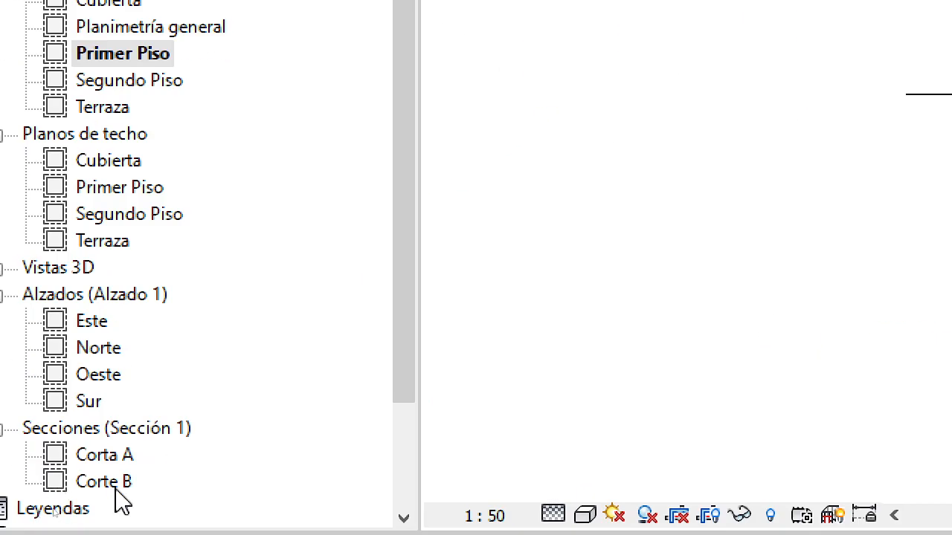
double_click(52, 508)
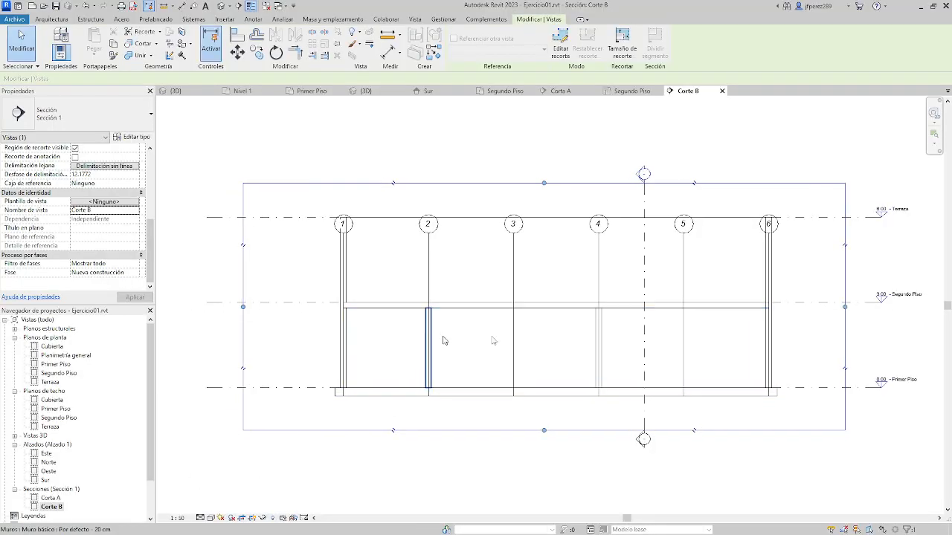
Examine in Corte B how the Segundo Piso slab meets the outer walls at grids 1 and 6
scroll(349, 316, up, 6)
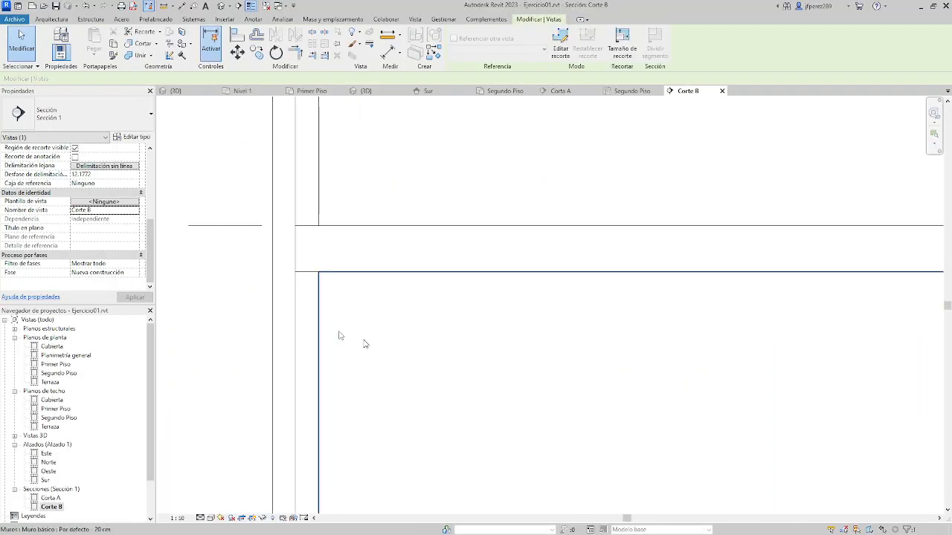
scroll(364, 343, up, 3)
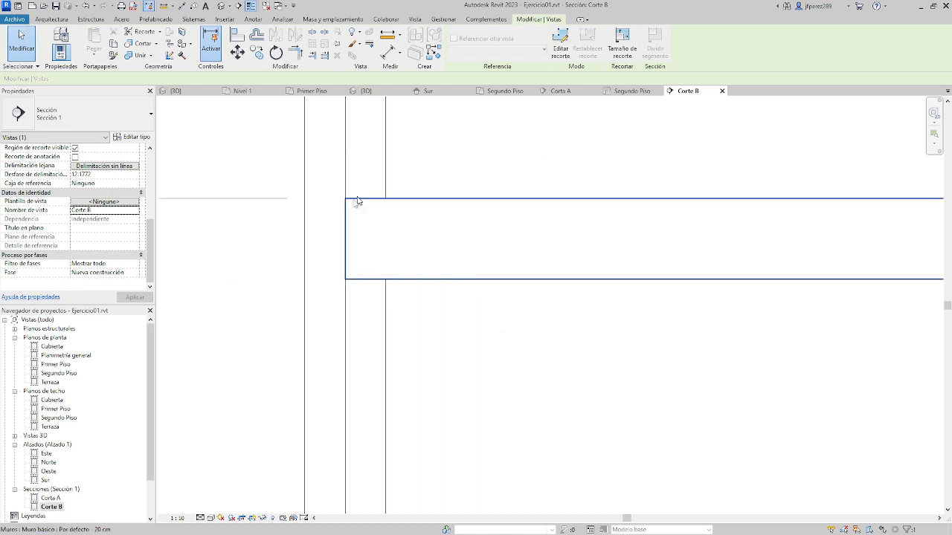
click(394, 187)
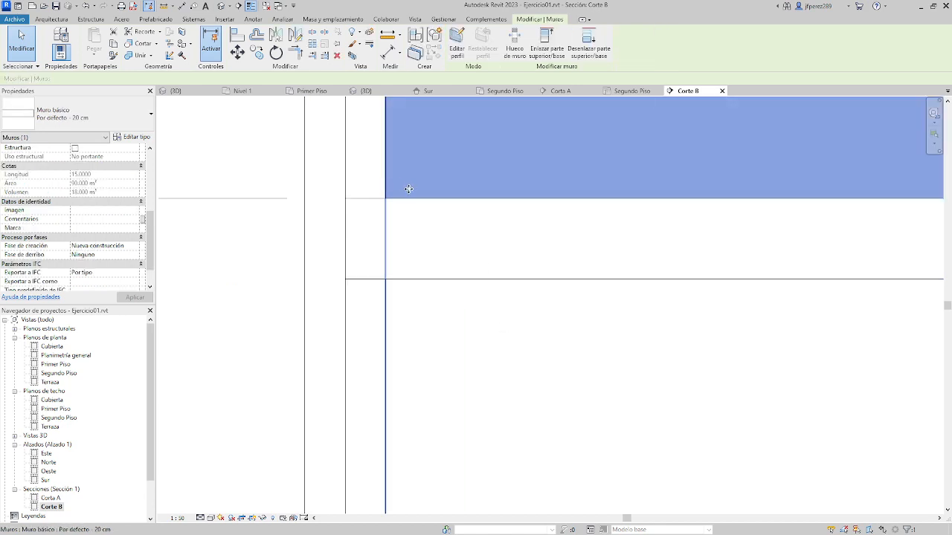
click(367, 176)
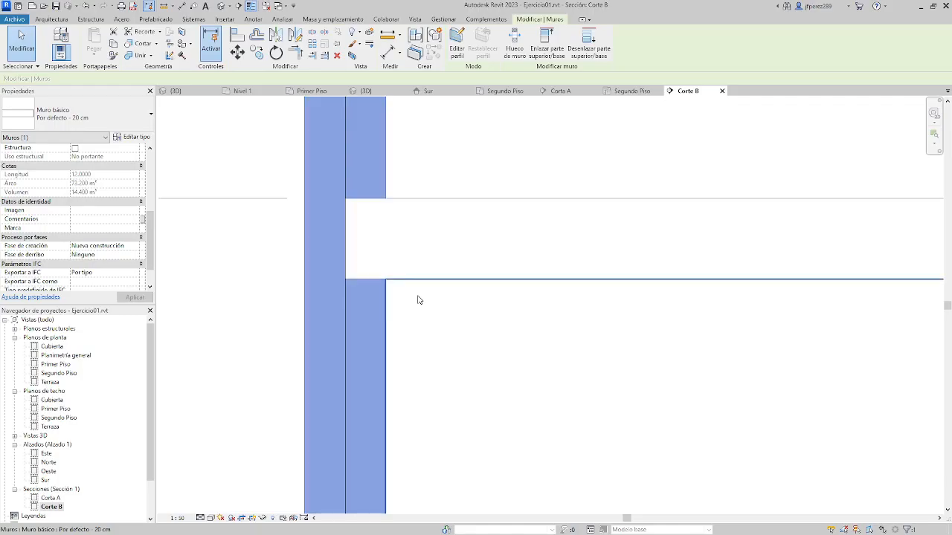
middle_drag(419, 297, 352, 272)
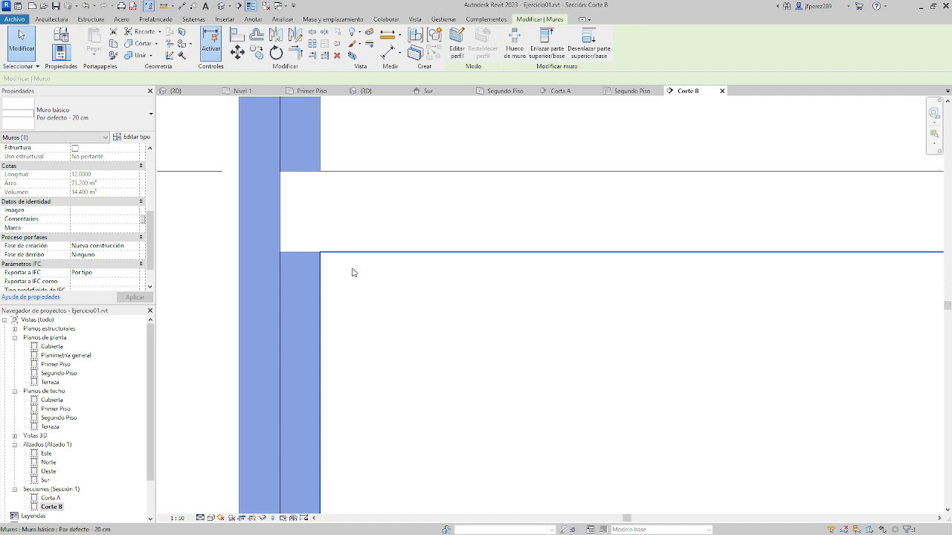
click(409, 184)
click(393, 315)
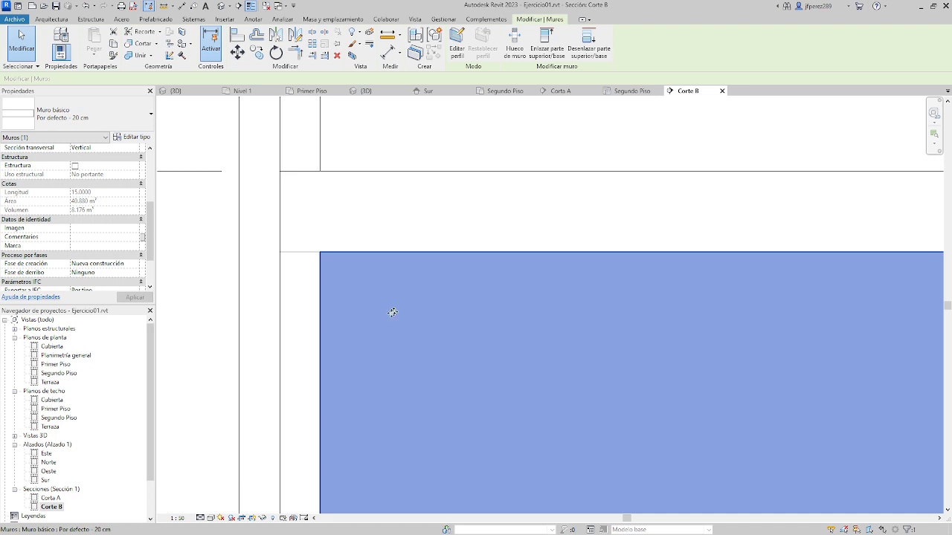
scroll(359, 310, down, 5)
middle_drag(647, 305, 671, 276)
scroll(580, 274, up, 5)
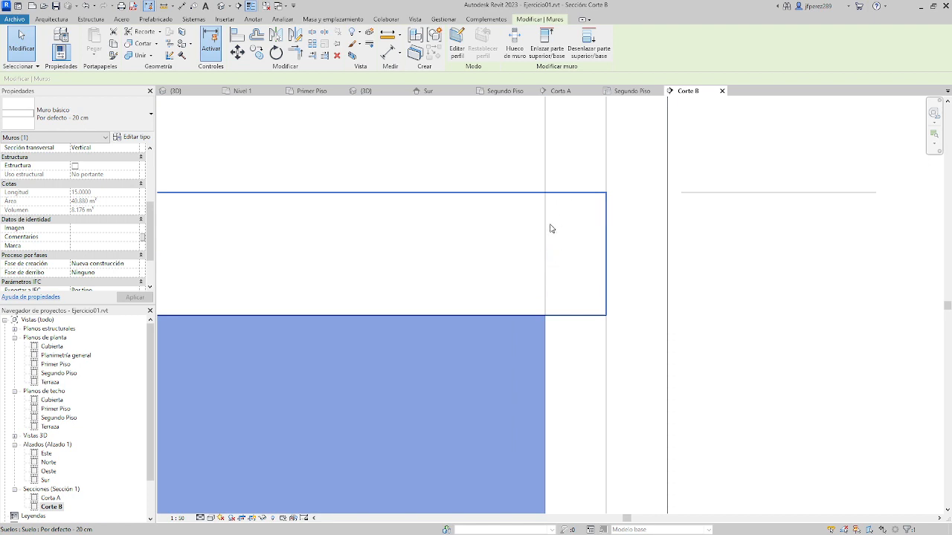
click(205, 110)
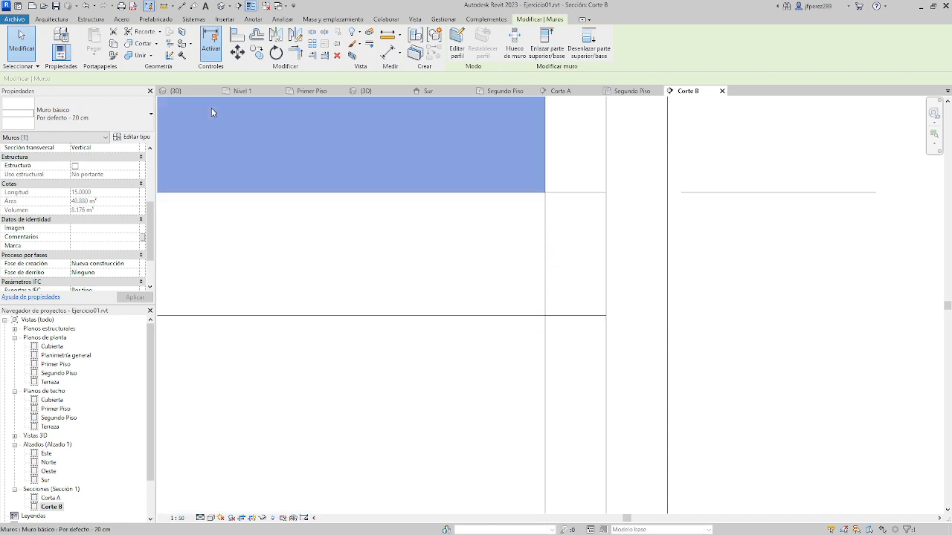
click(414, 229)
key(Escape)
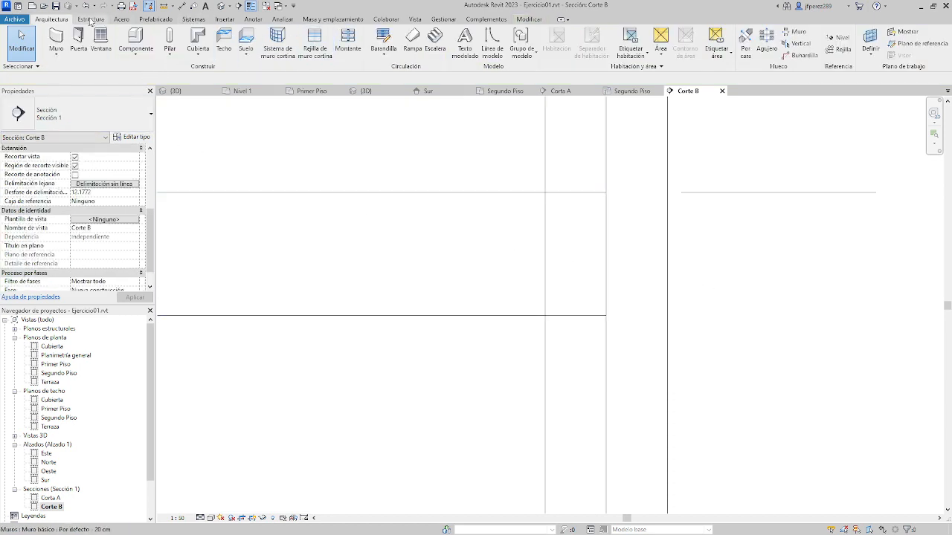
click(381, 213)
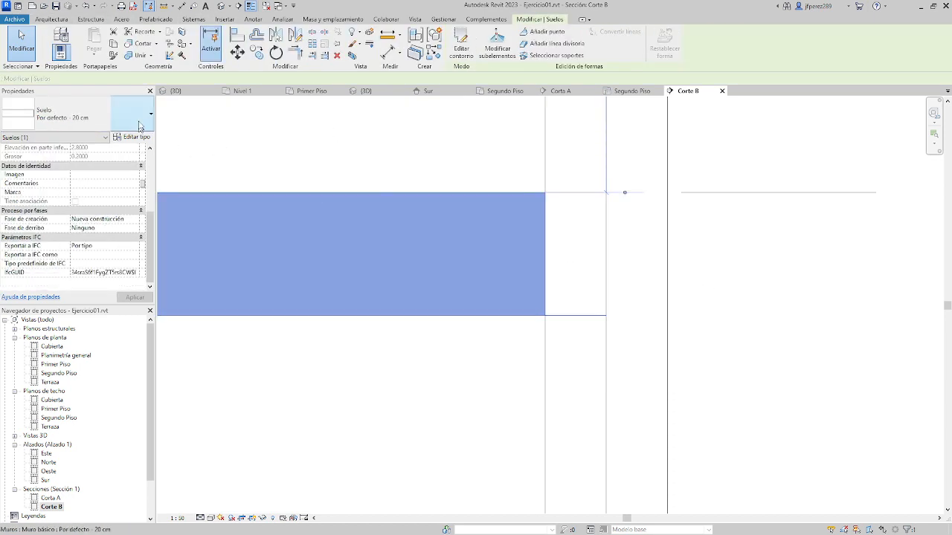
key(Escape)
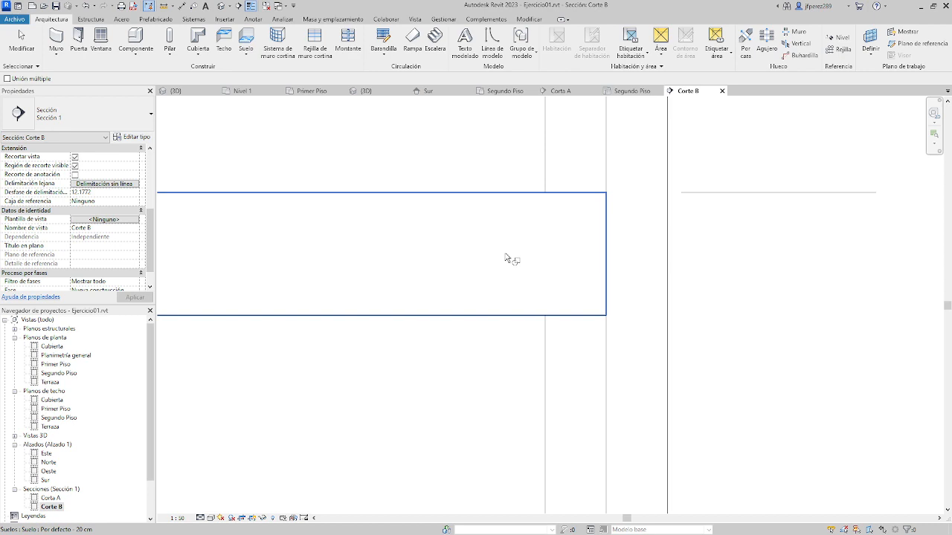
scroll(541, 270, down, 5)
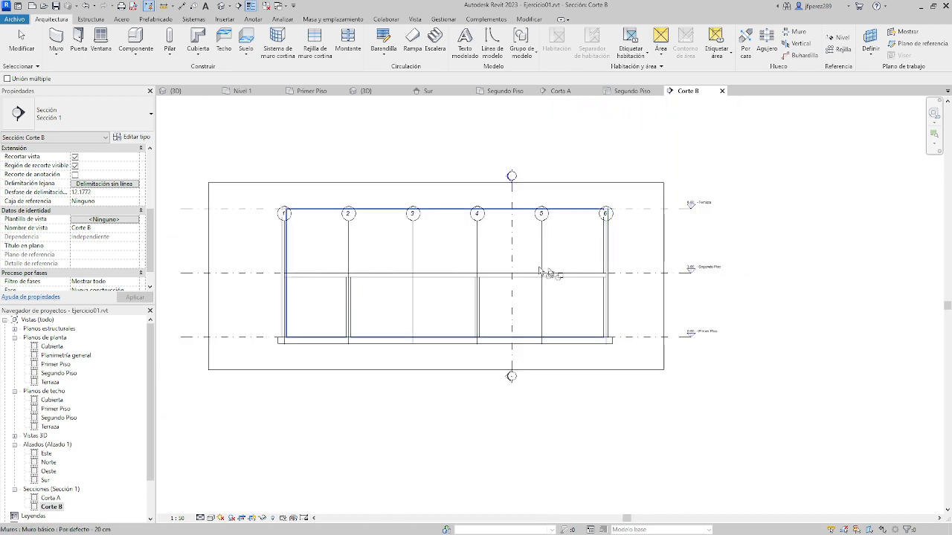
scroll(540, 271, up, 2)
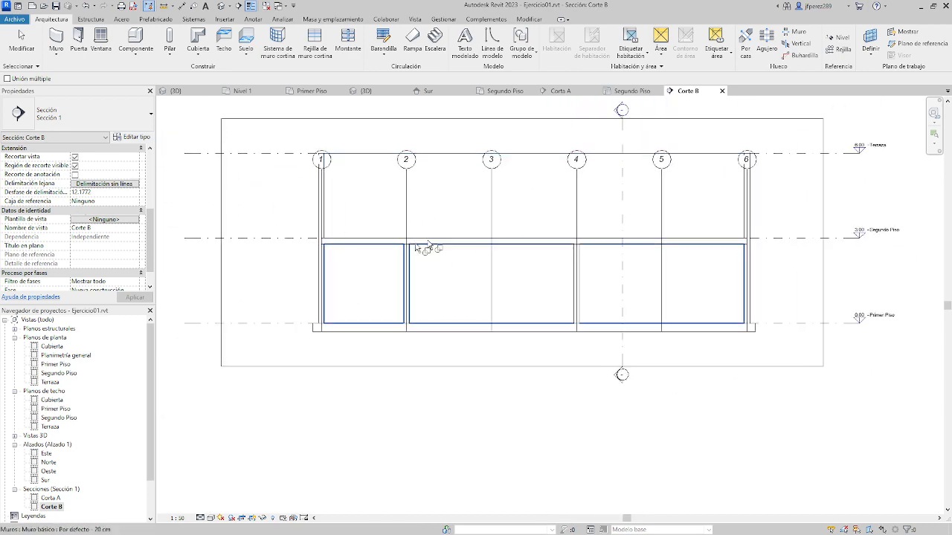
Open section Corta A and try to join the Segundo Piso floor with the outer wall at grid A
double_click(50, 498)
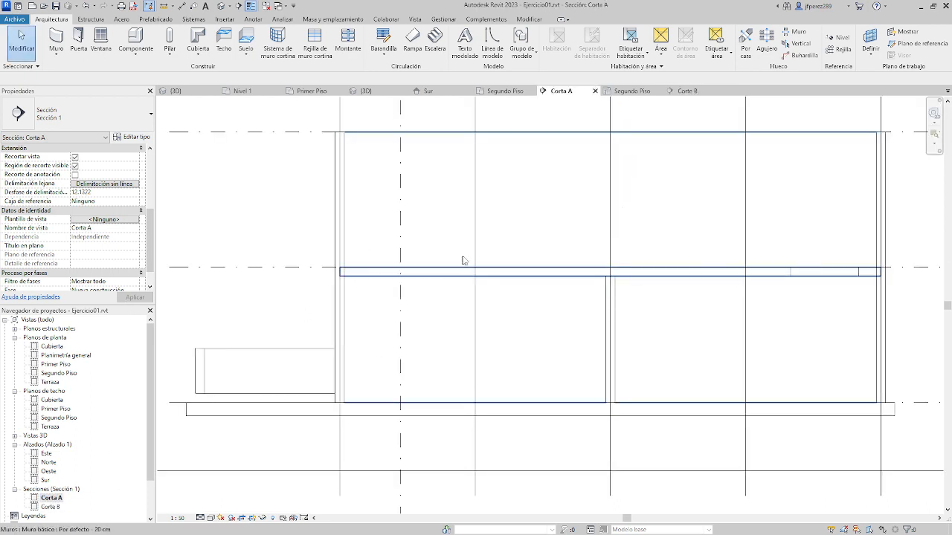
click(367, 273)
key(Escape)
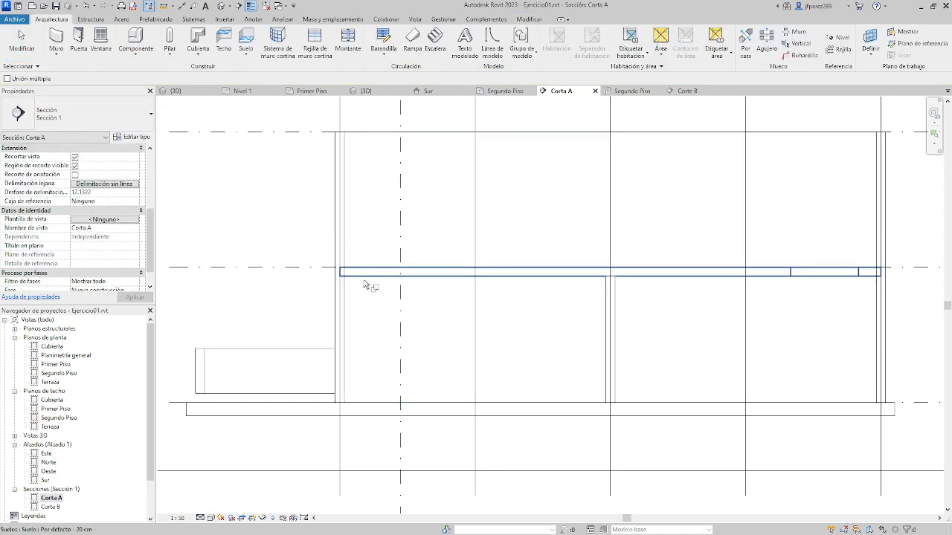
click(367, 275)
click(337, 250)
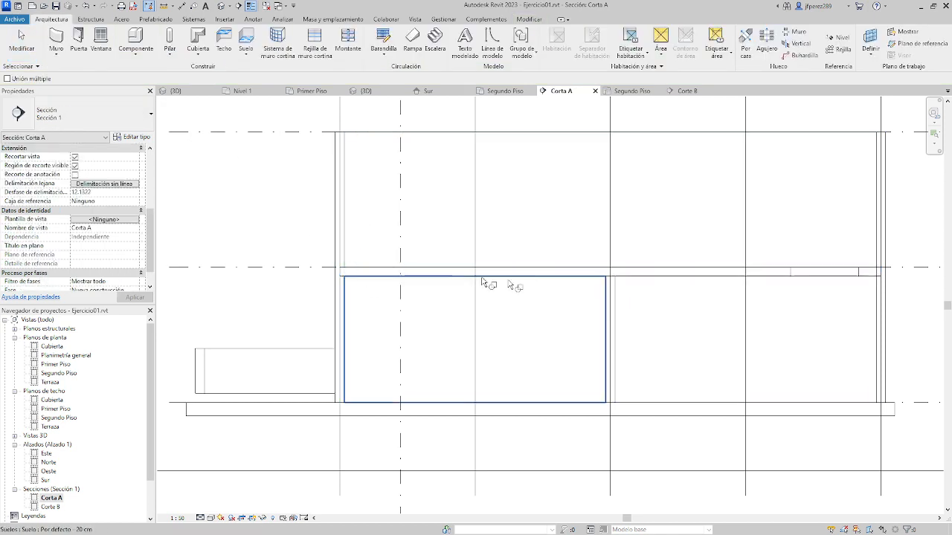
Try to join the Segundo Piso floor with the outer wall at grid E in section Corta A
middle_drag(679, 238, 438, 238)
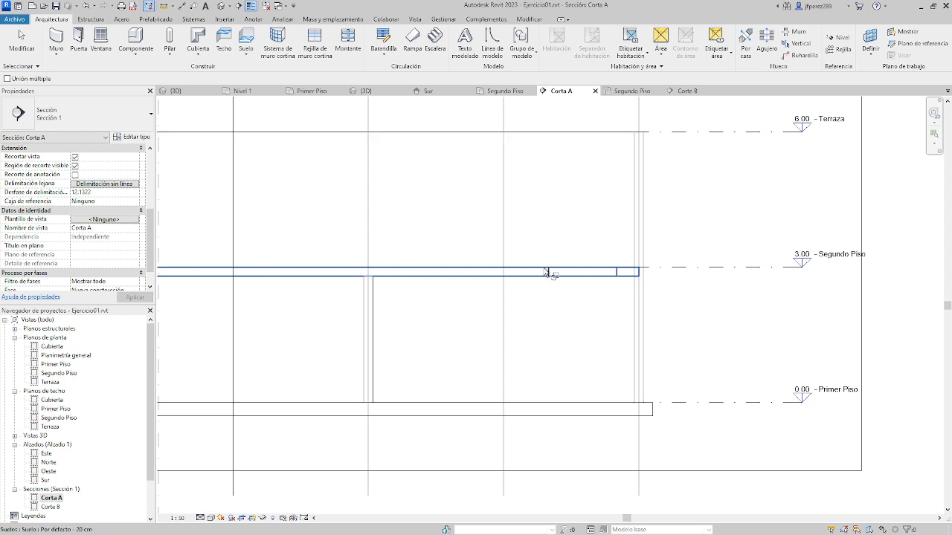
key(Escape)
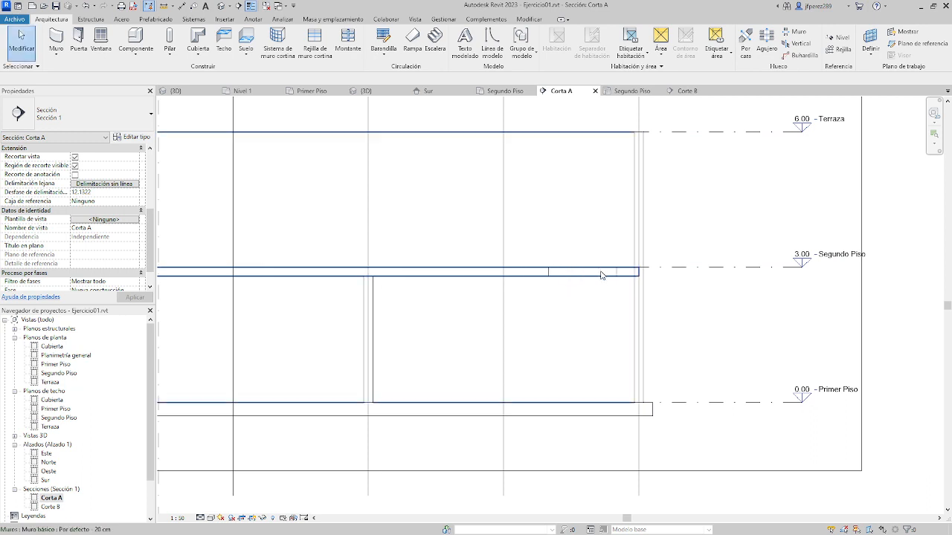
click(549, 273)
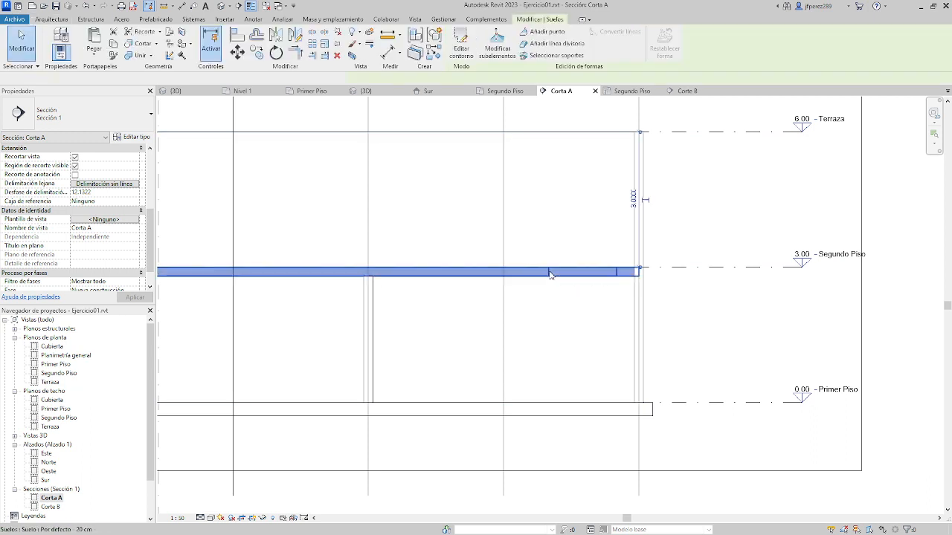
click(137, 56)
click(625, 274)
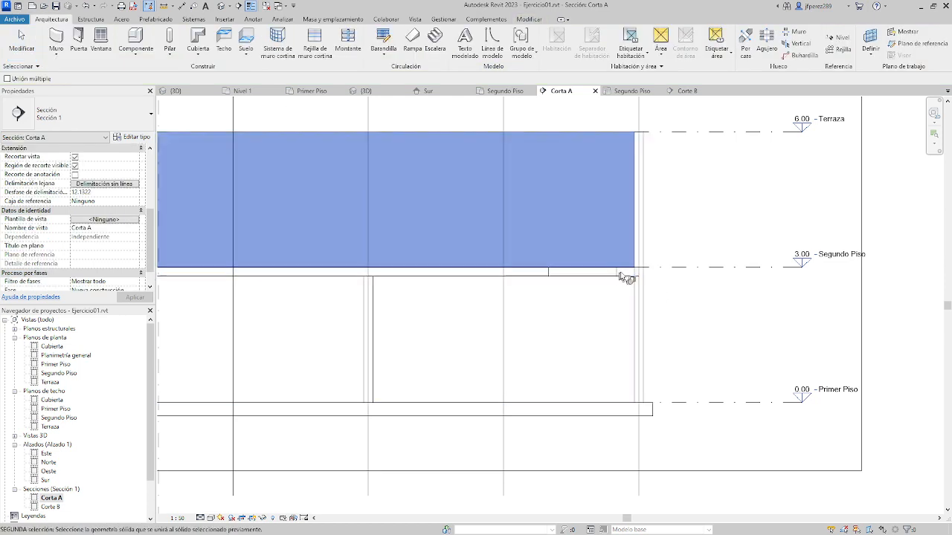
key(Escape)
key(Escape)
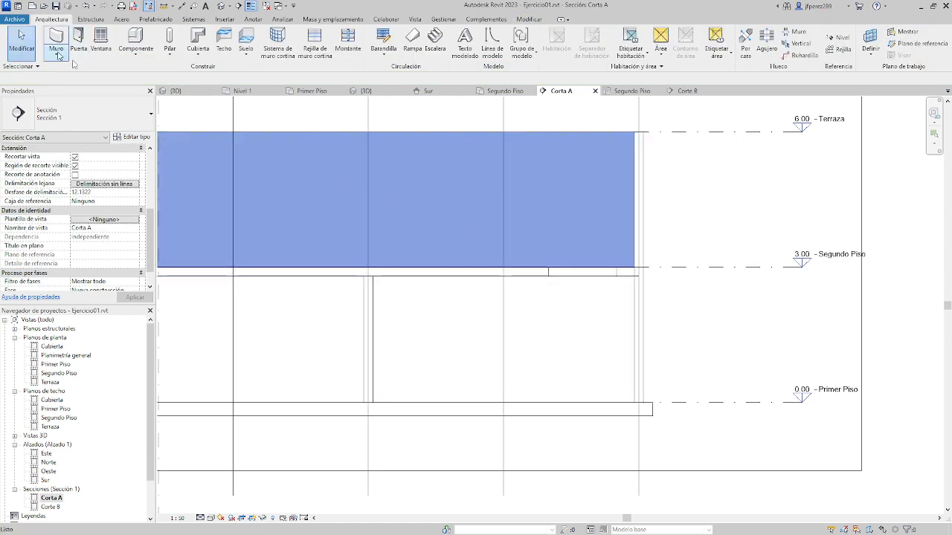
click(557, 272)
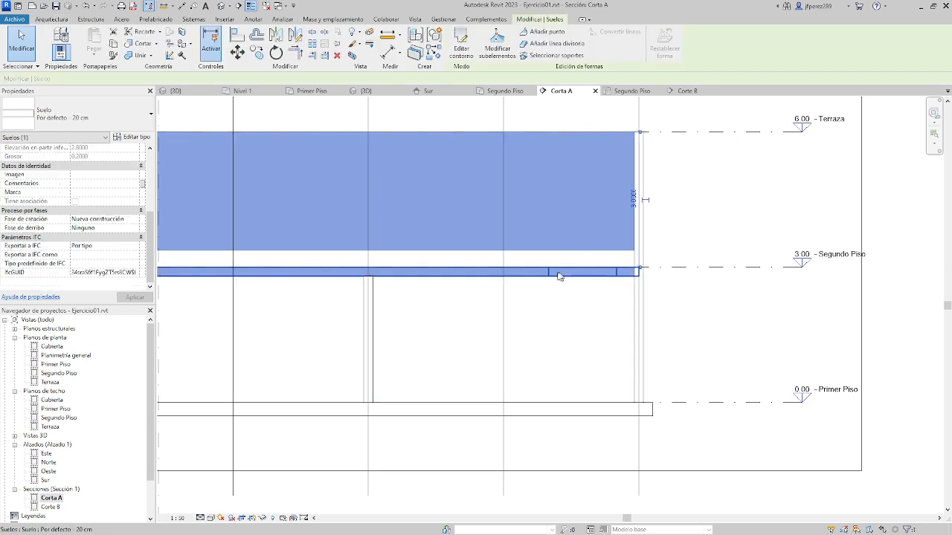
key(Escape)
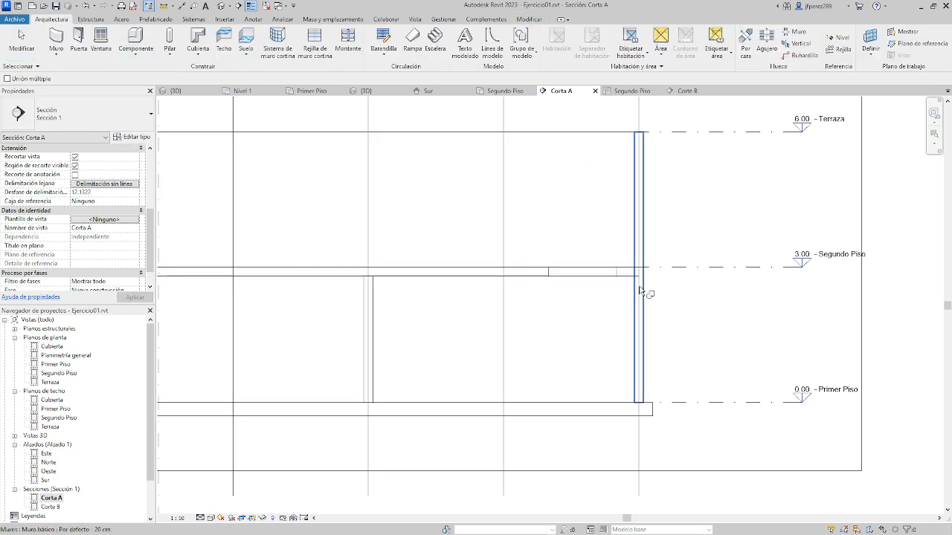
click(629, 276)
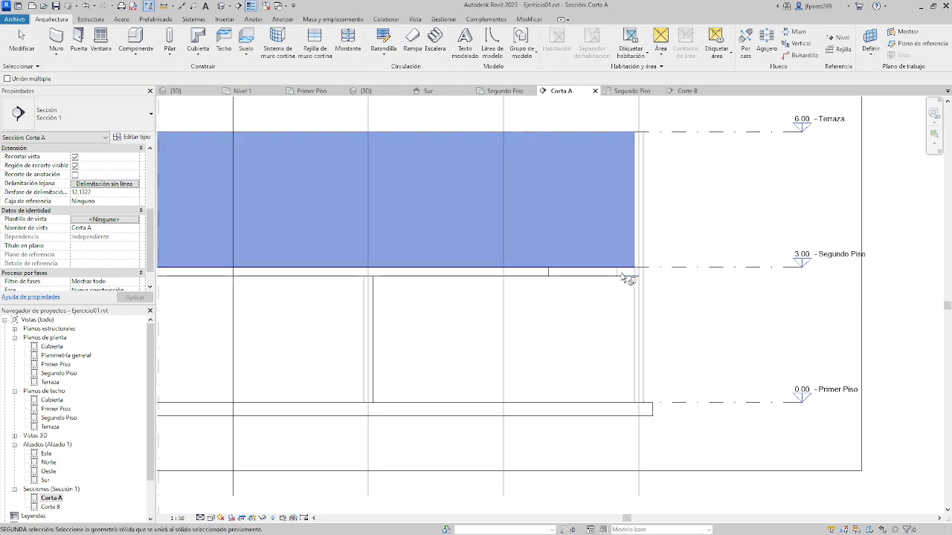
key(Escape)
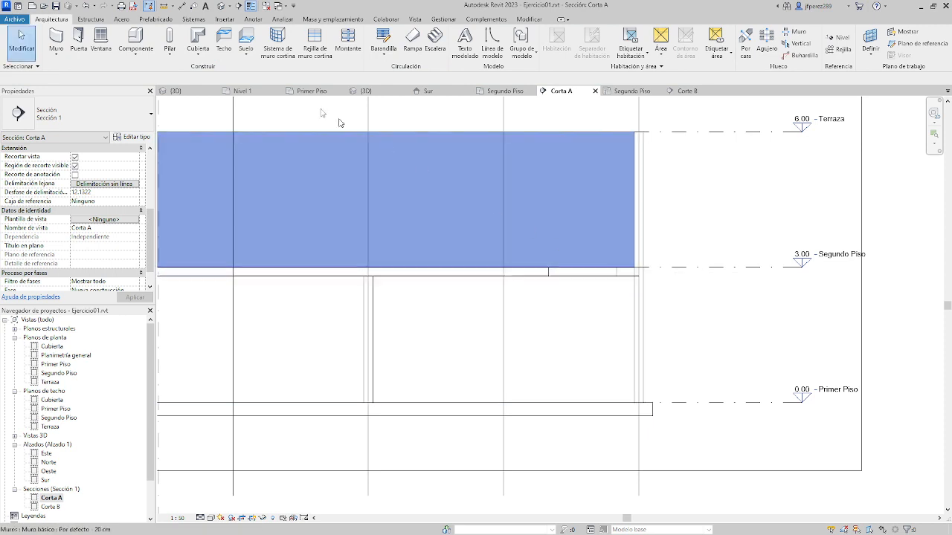
click(639, 234)
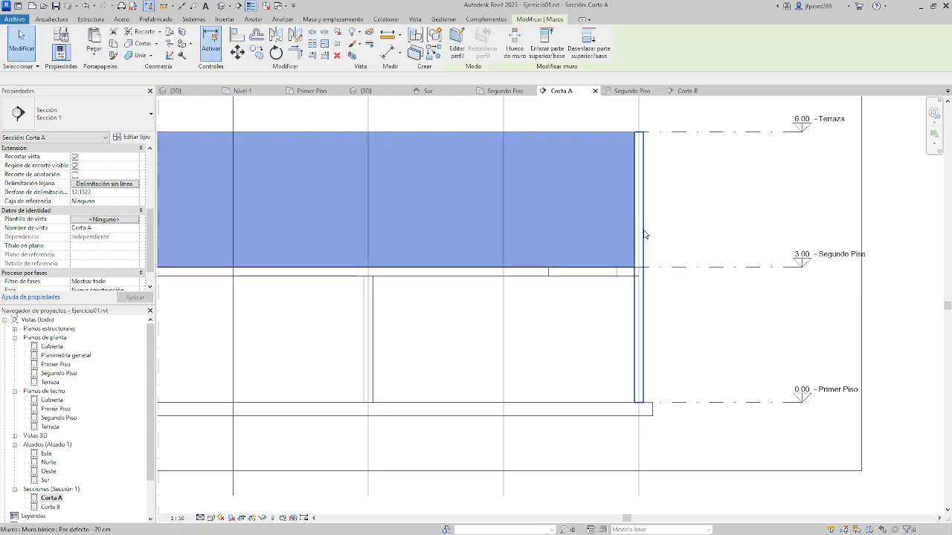
key(Escape)
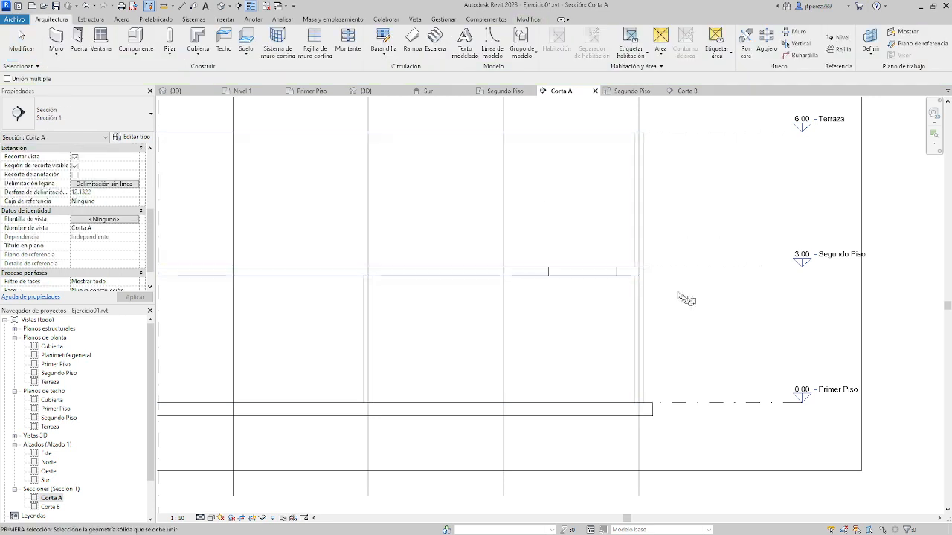
scroll(617, 275, up, 2)
scroll(699, 286, down, 2)
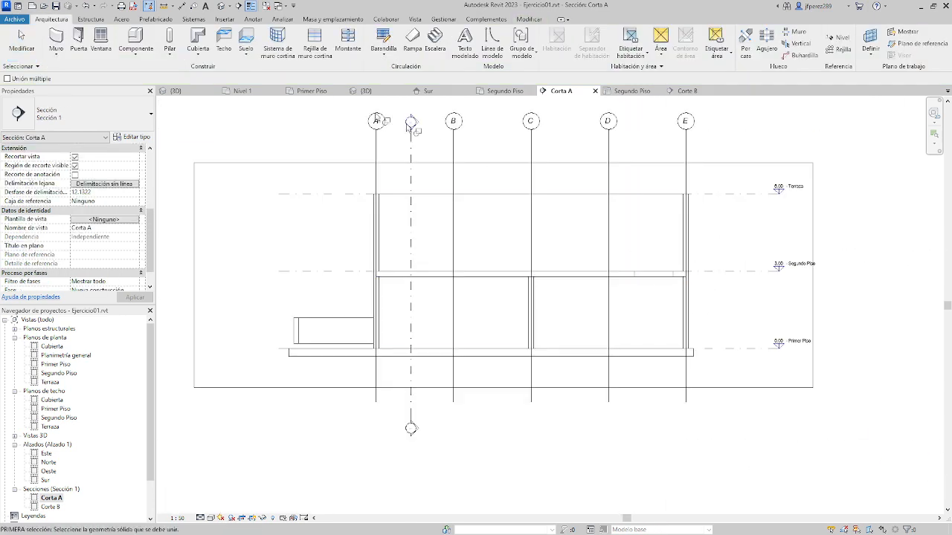
Open the 3D view and examine the Segundo Piso floor, its rectangular opening and the surrounding walls from several angles
click(221, 6)
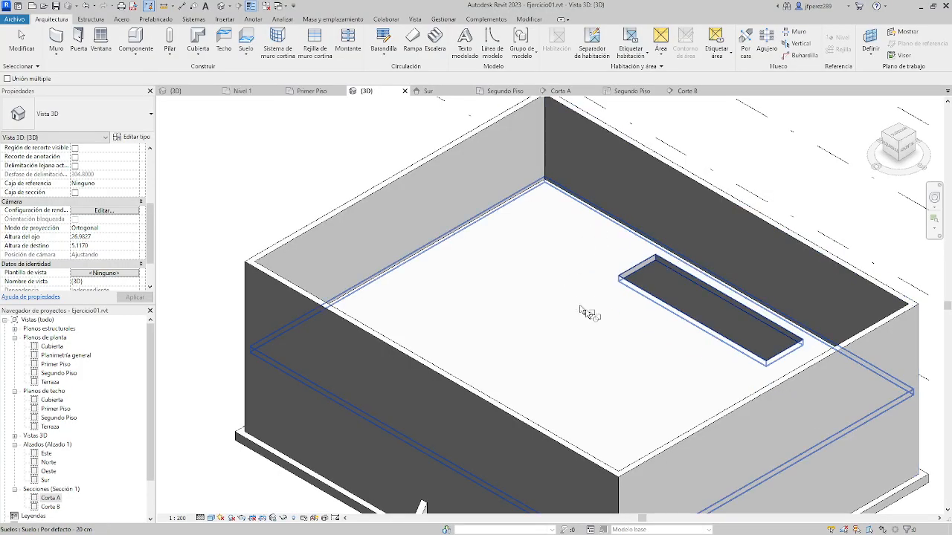
shift+middle_drag(589, 313, 283, 129)
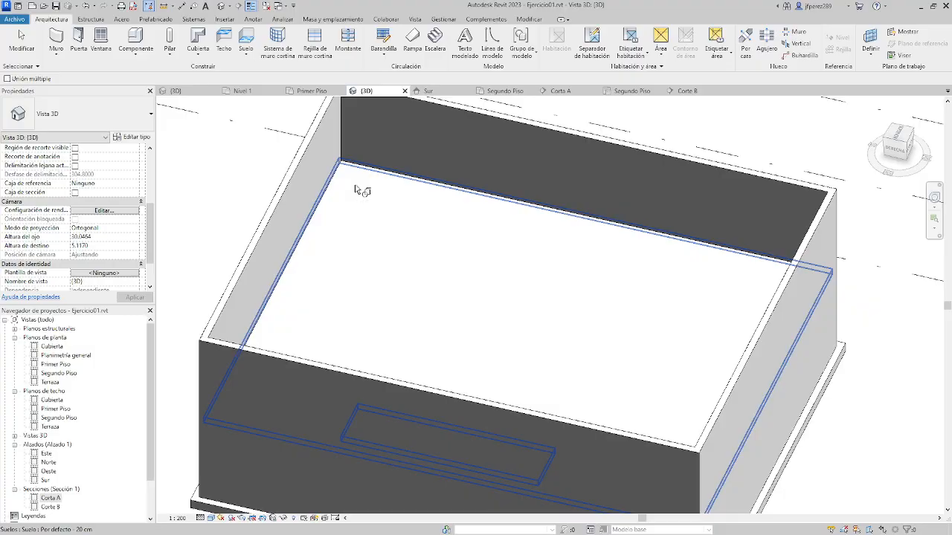
shift+middle_drag(387, 258, 862, 312)
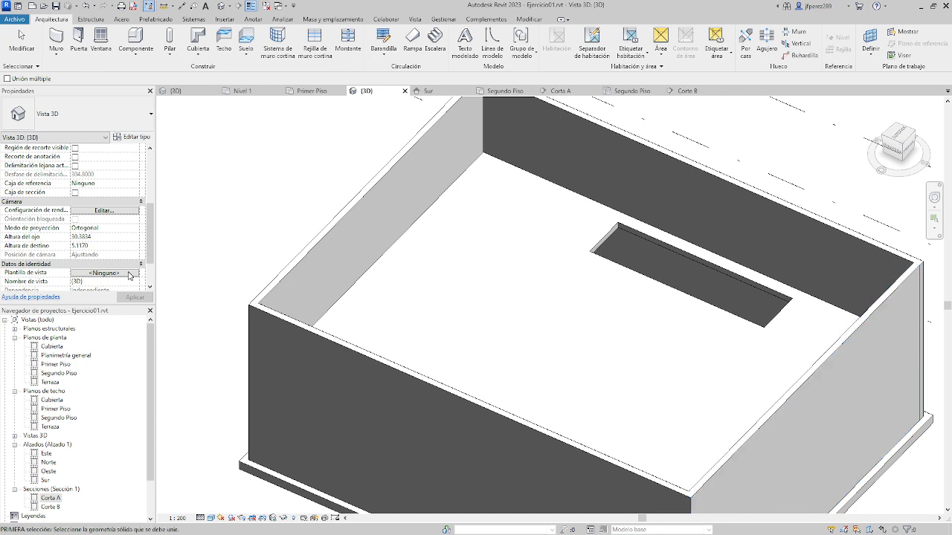
Open the Segundo Piso ceiling plan and view the whole wall outline with its grids
double_click(58, 419)
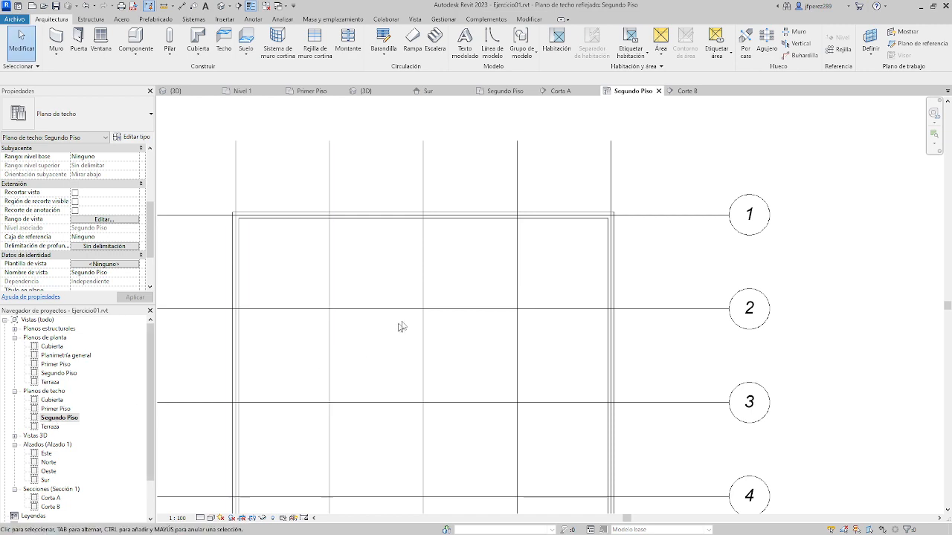
scroll(465, 193, down, 2)
scroll(466, 312, down, 2)
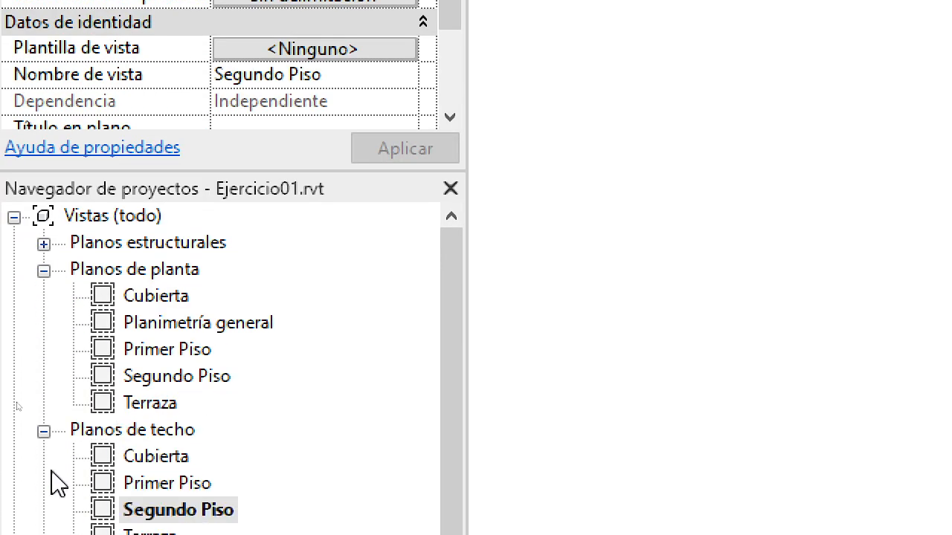
Open the Segundo Piso floor plan and review the bottom, cut plane and view depth options of its view range, discarding any changes
double_click(185, 380)
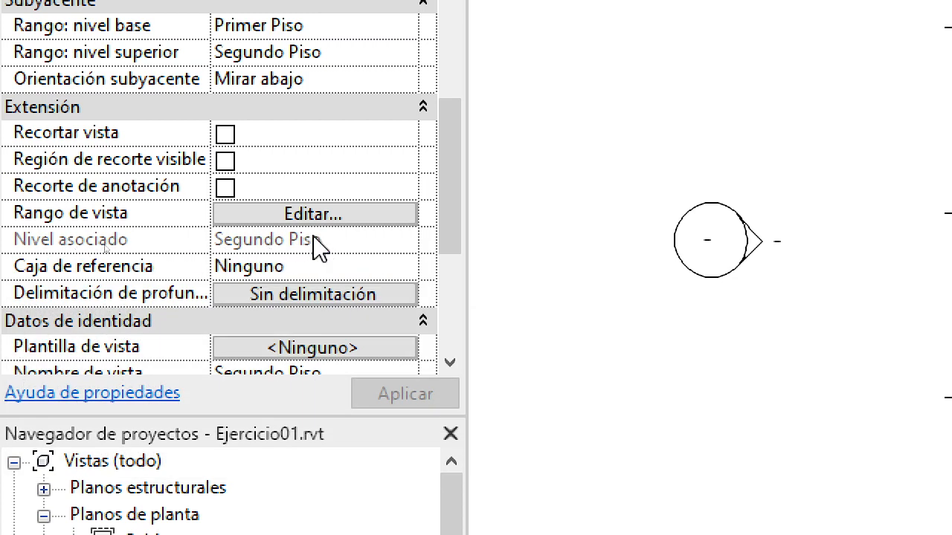
scroll(297, 213, down, 2)
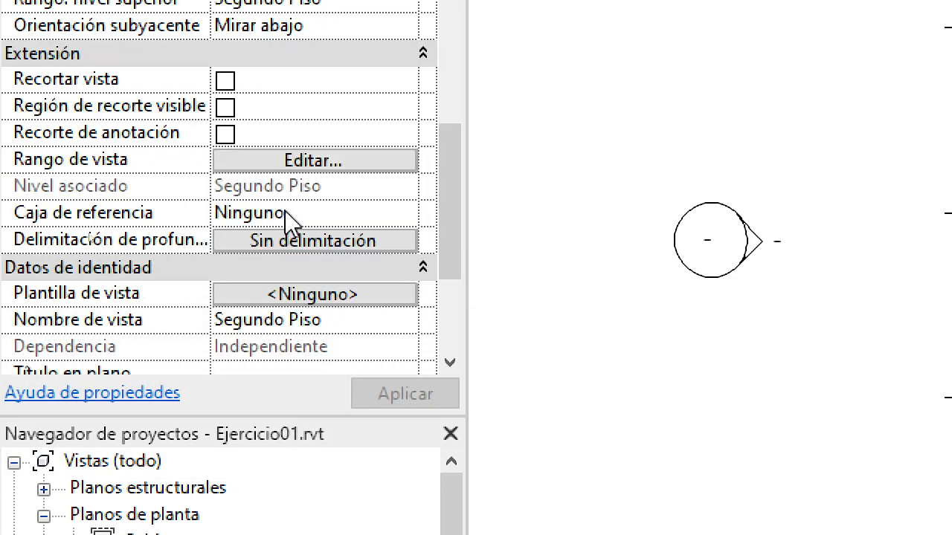
click(297, 160)
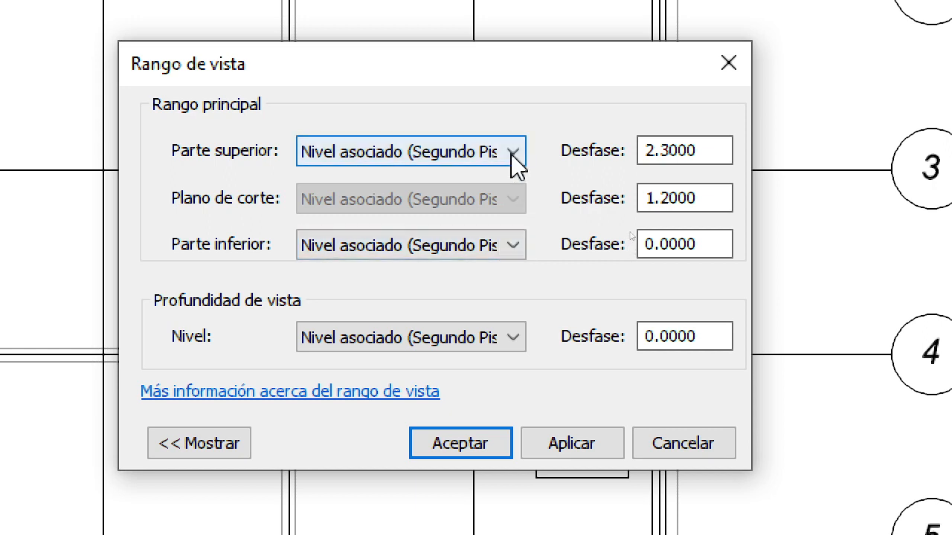
click(524, 246)
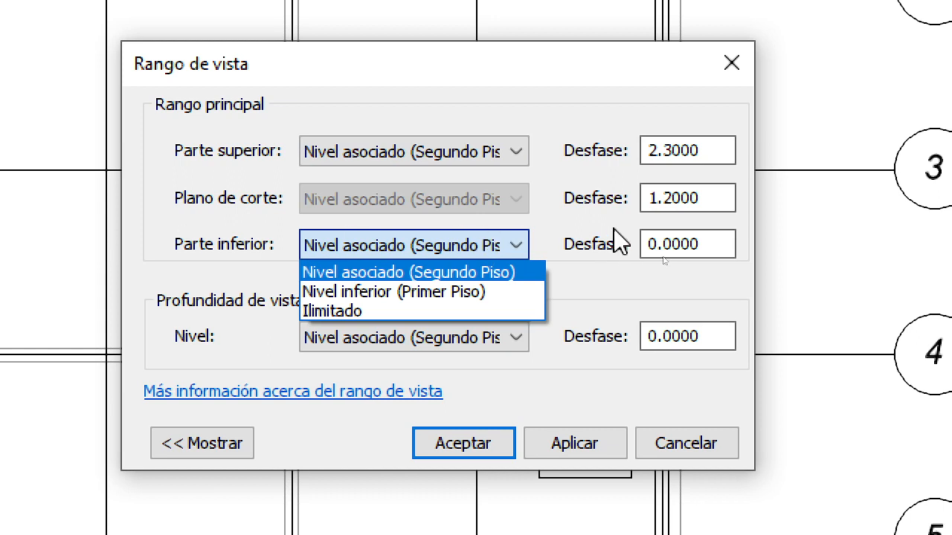
click(609, 230)
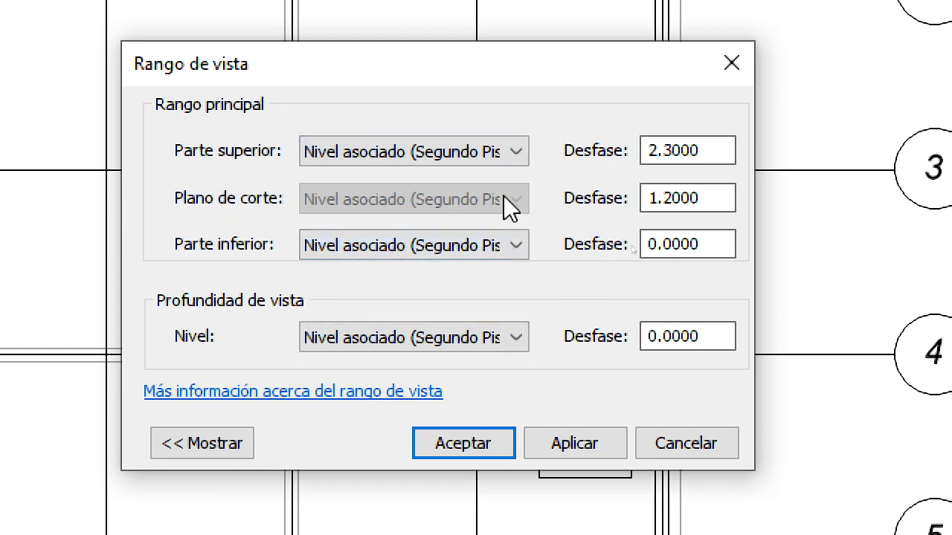
drag(717, 198, 582, 201)
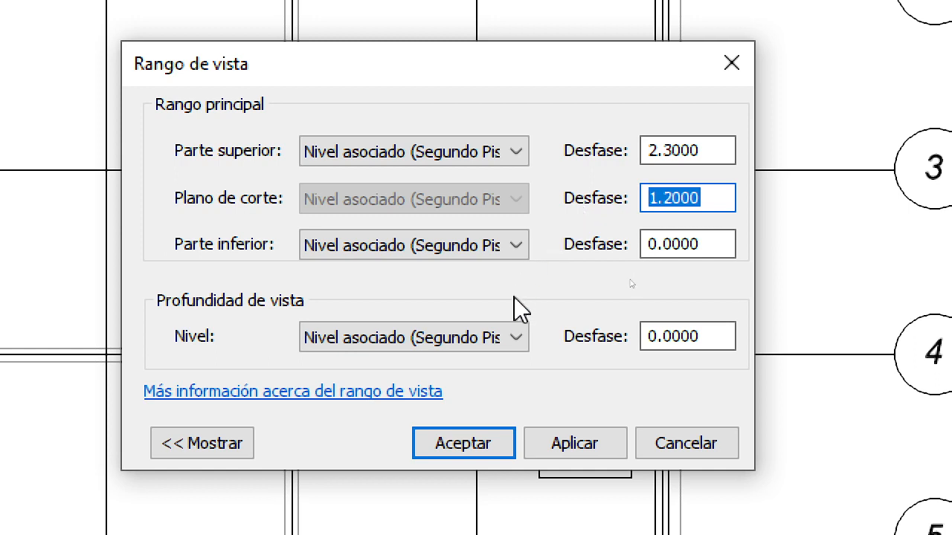
click(523, 341)
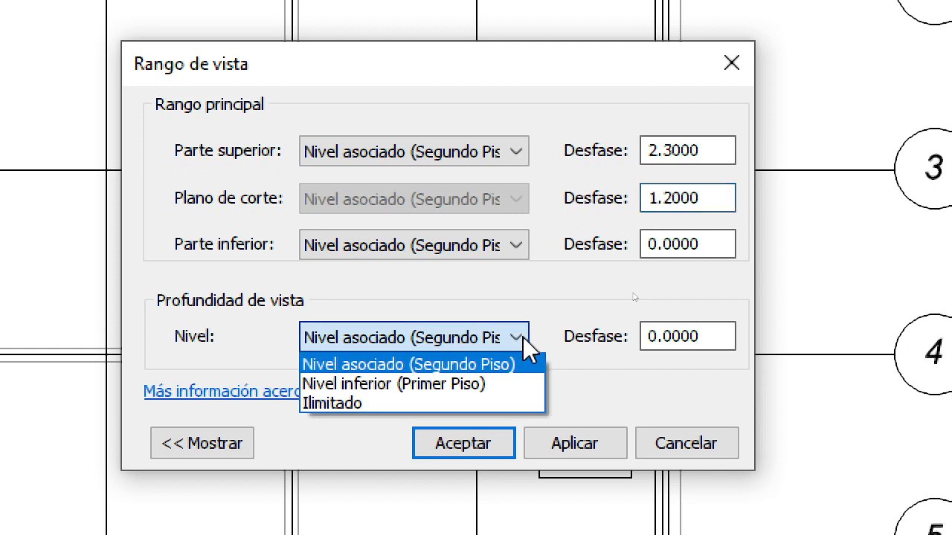
click(578, 327)
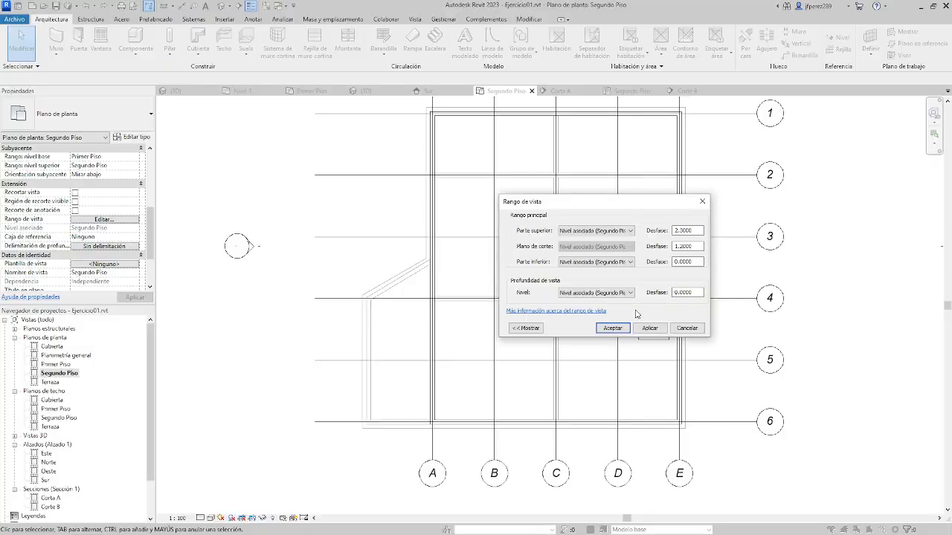
click(685, 329)
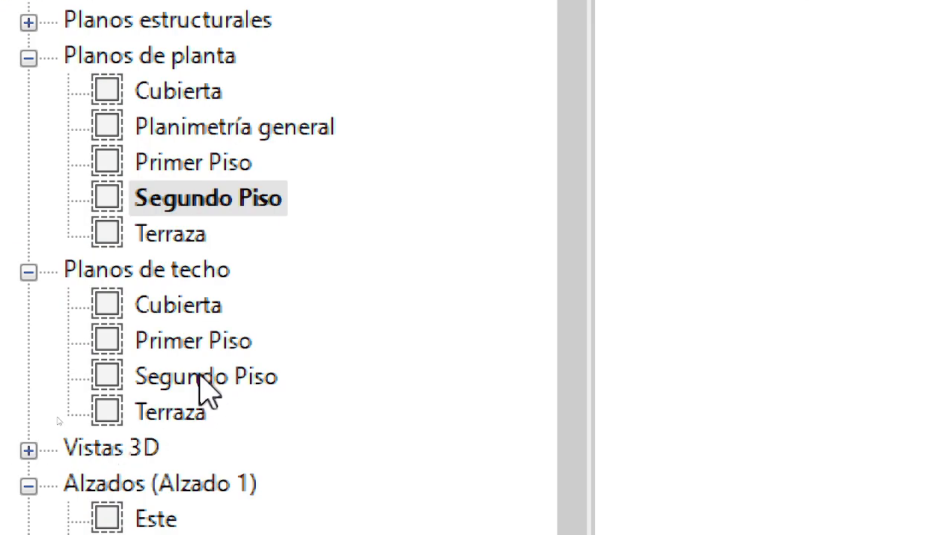
In the Segundo Piso ceiling plan's view range, try to apply Nivel asociado (Segundo Piso) as both top and view depth
double_click(57, 418)
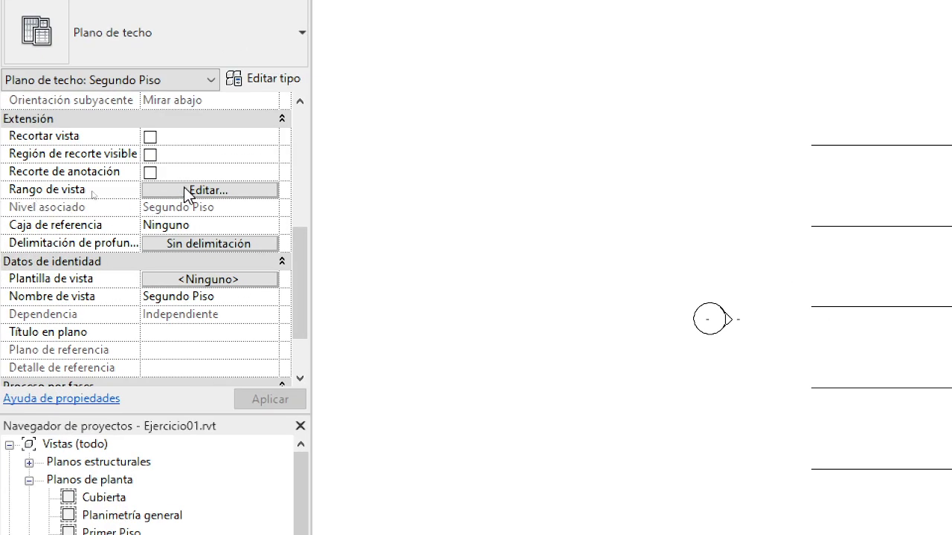
click(192, 191)
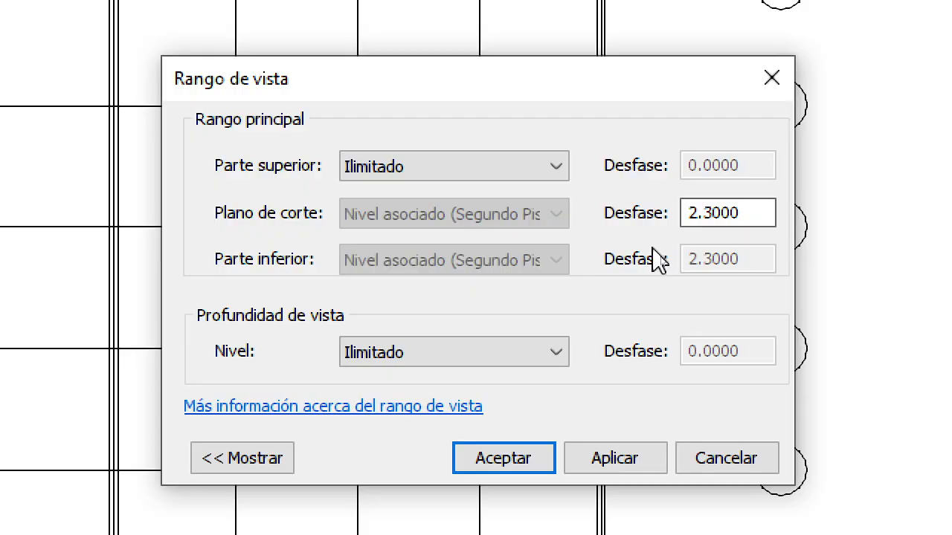
click(611, 232)
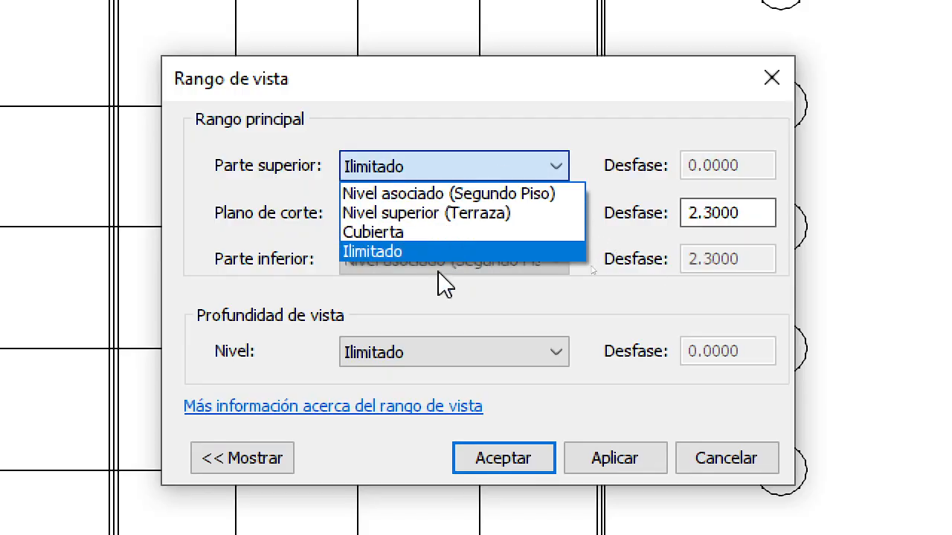
click(435, 194)
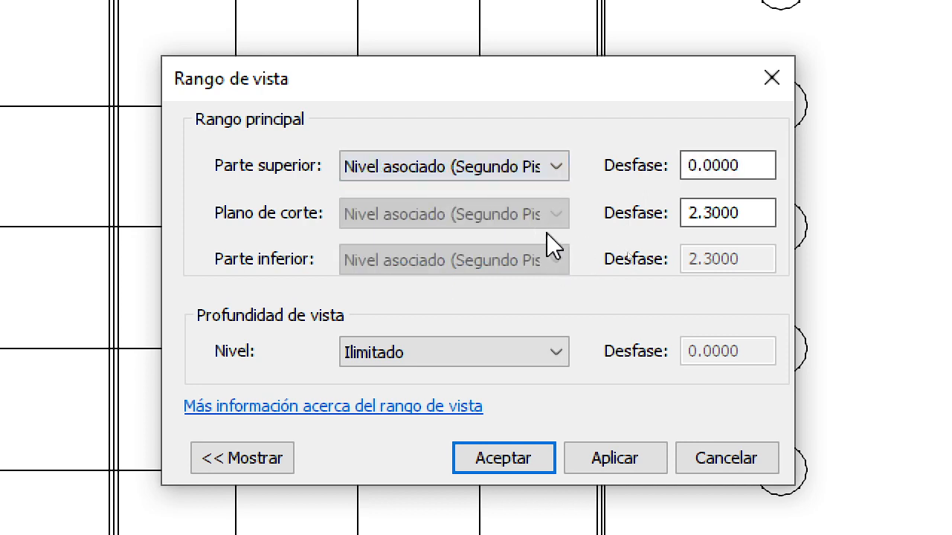
click(535, 361)
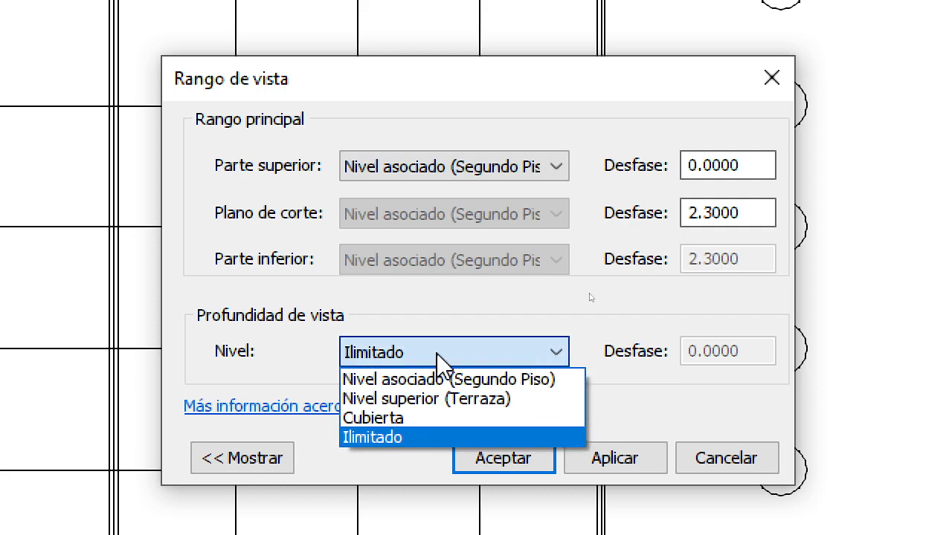
click(413, 382)
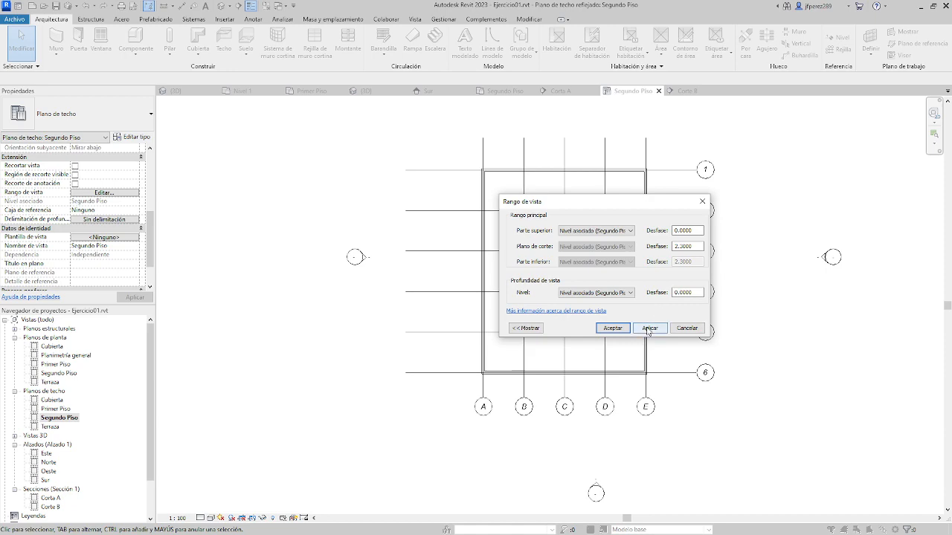
click(649, 330)
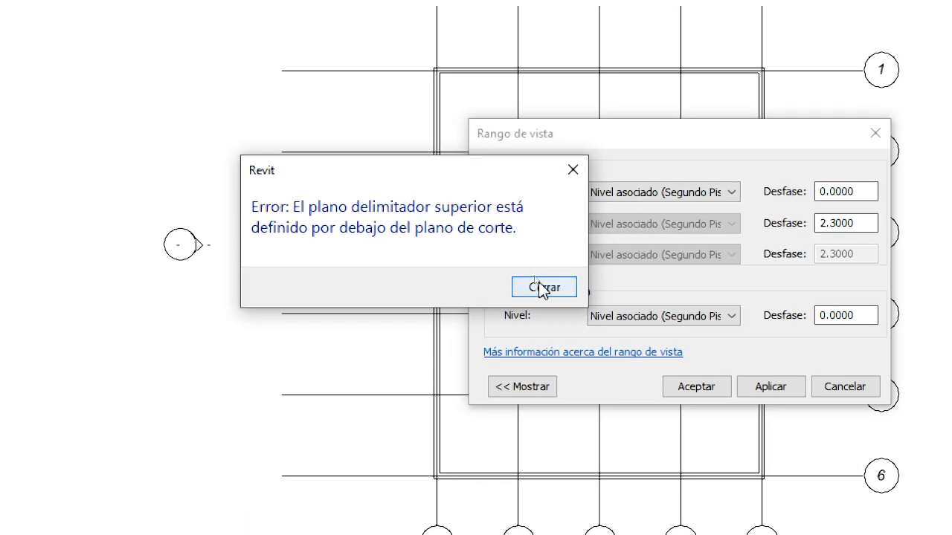
click(541, 288)
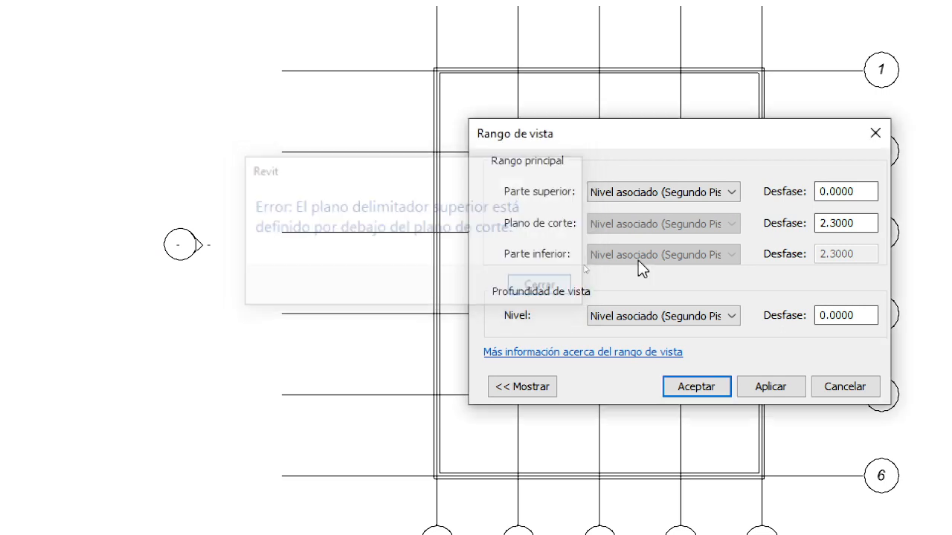
Set both the top and the view depth of the Segundo Piso ceiling plan's view range to Nivel superior (Terraza)
click(732, 192)
click(606, 223)
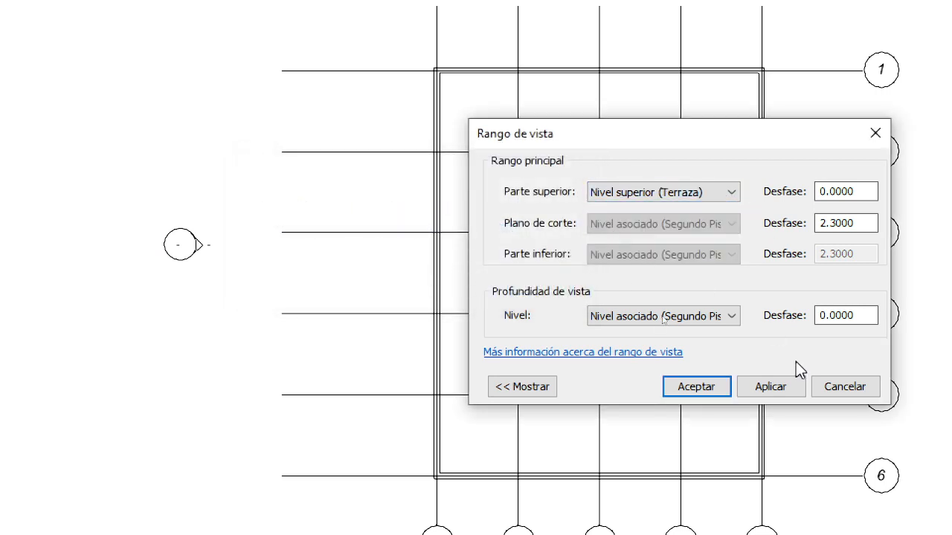
click(775, 387)
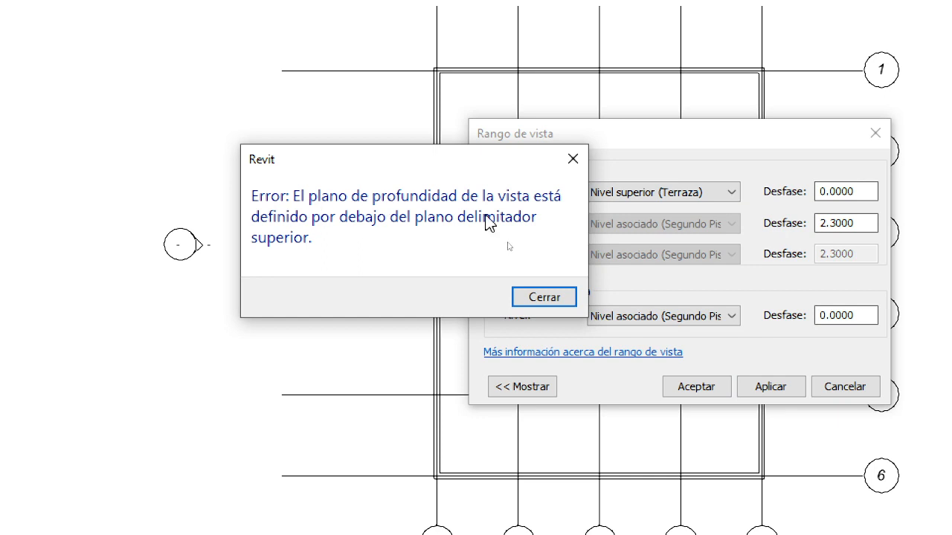
click(554, 300)
click(742, 324)
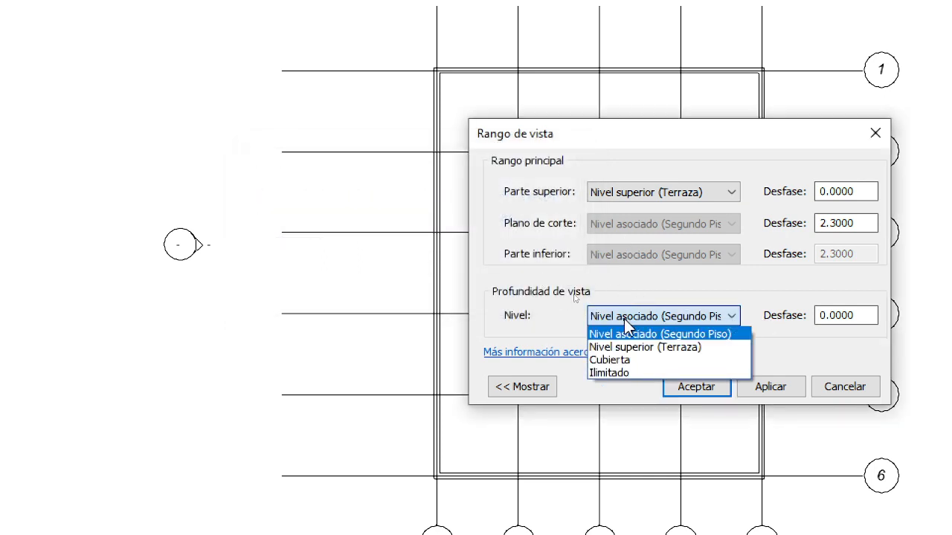
click(625, 347)
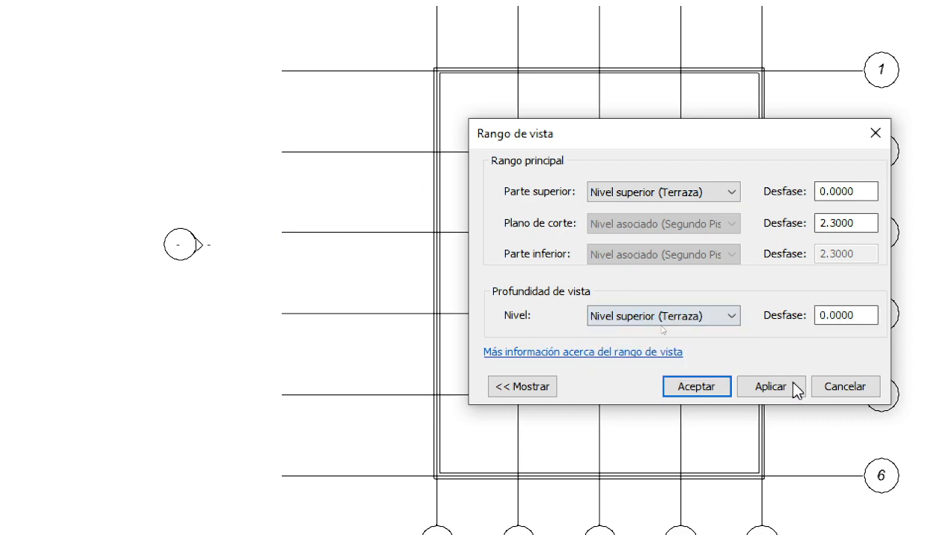
click(794, 389)
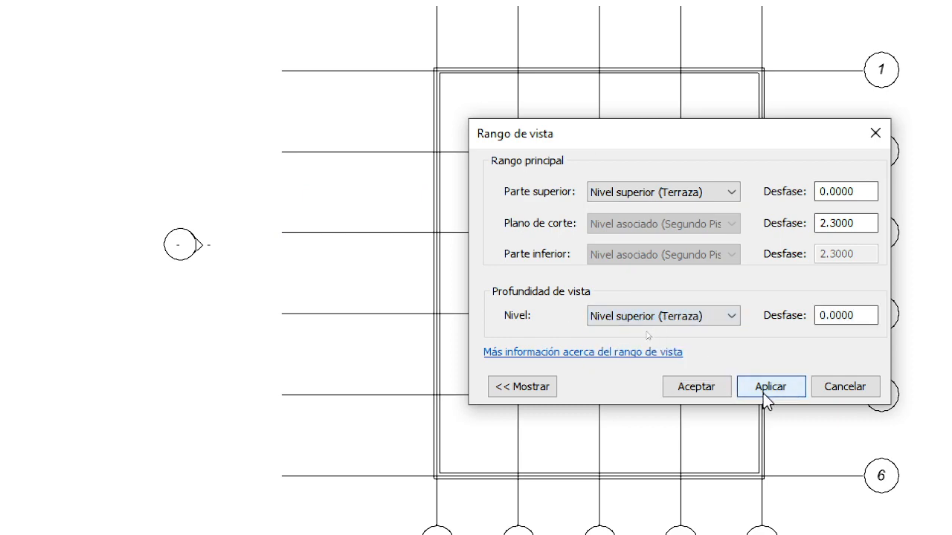
click(701, 387)
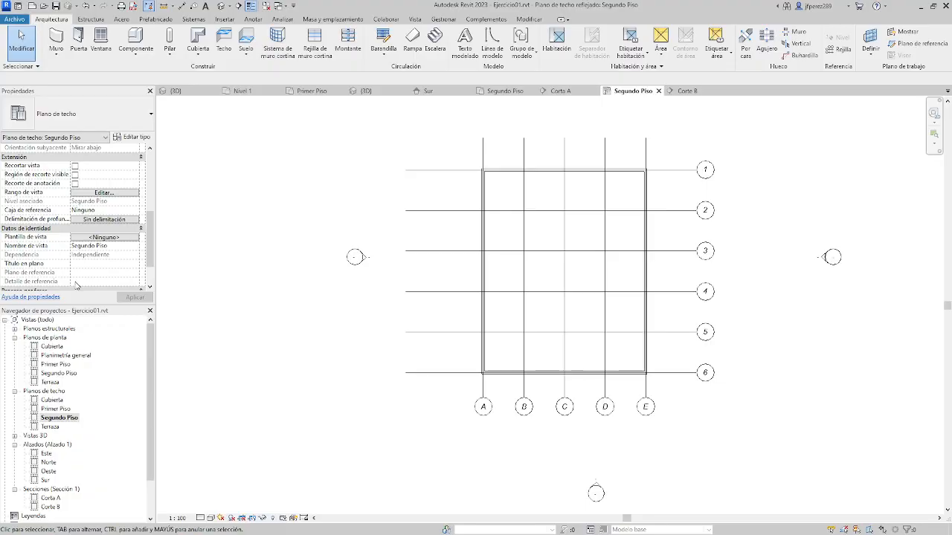
Open the Terraza floor plan and its view range settings
click(55, 364)
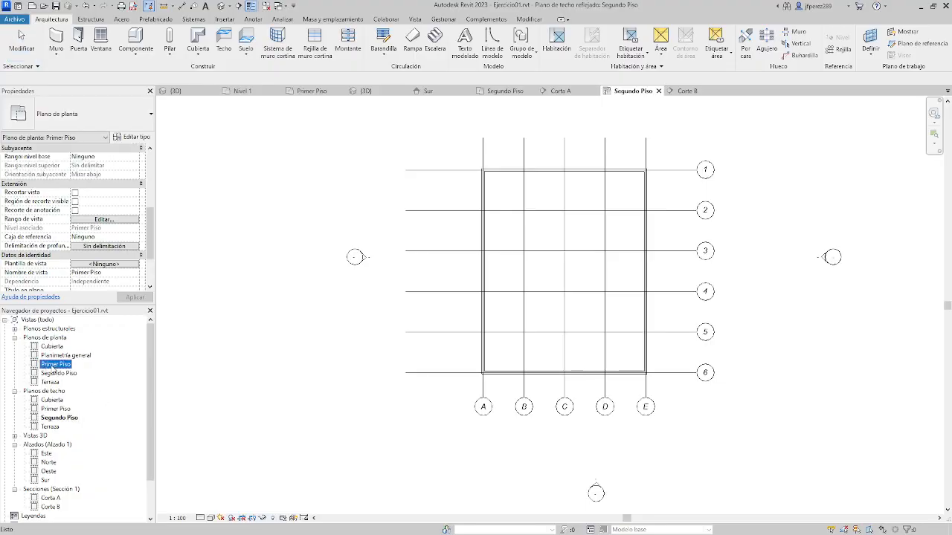
double_click(50, 383)
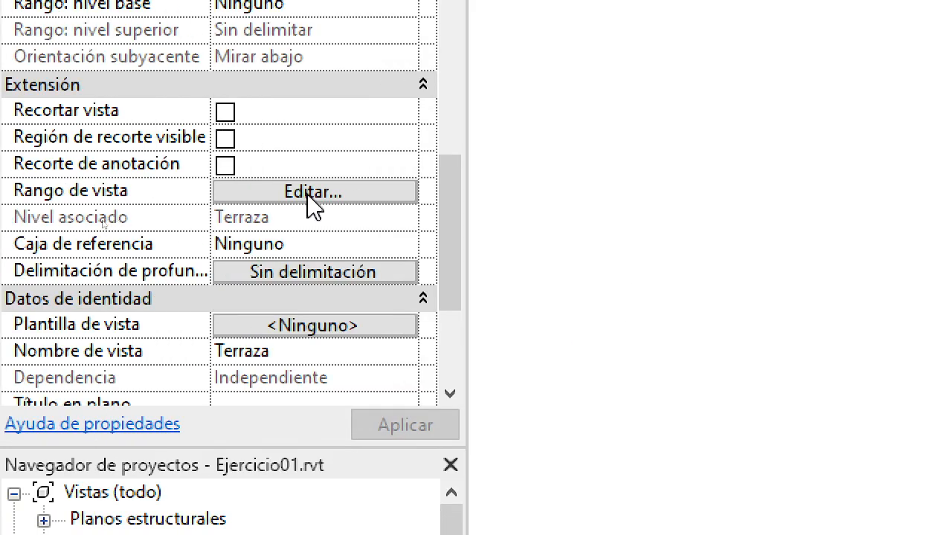
scroll(313, 204, down, 4)
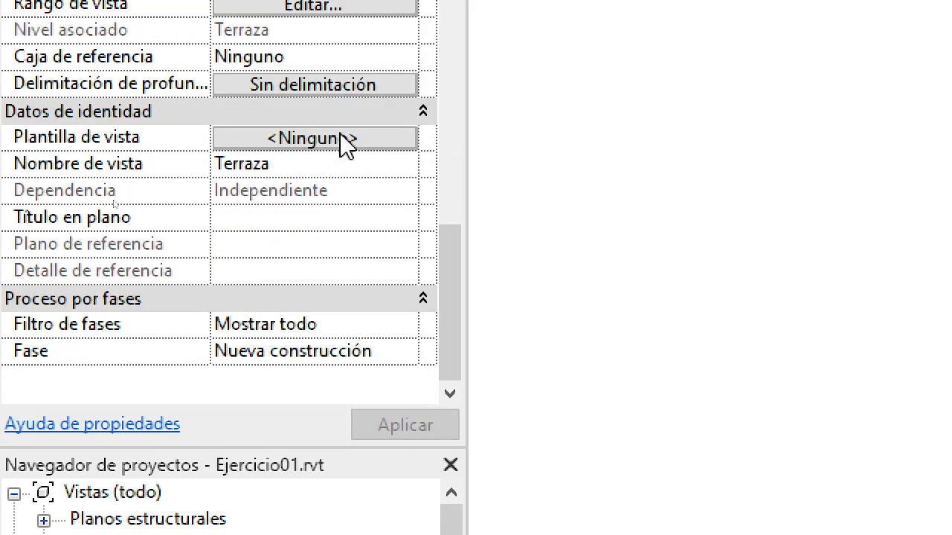
scroll(312, 186, up, 3)
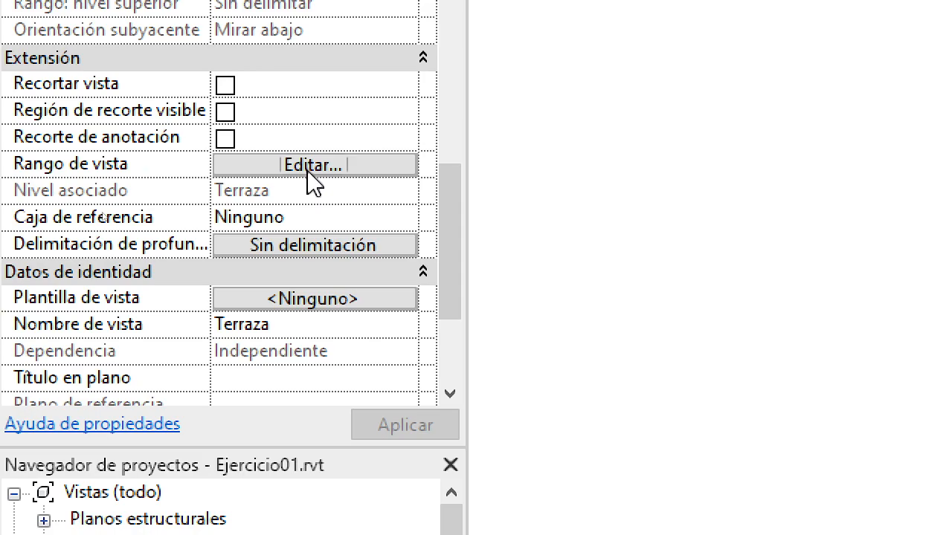
click(308, 171)
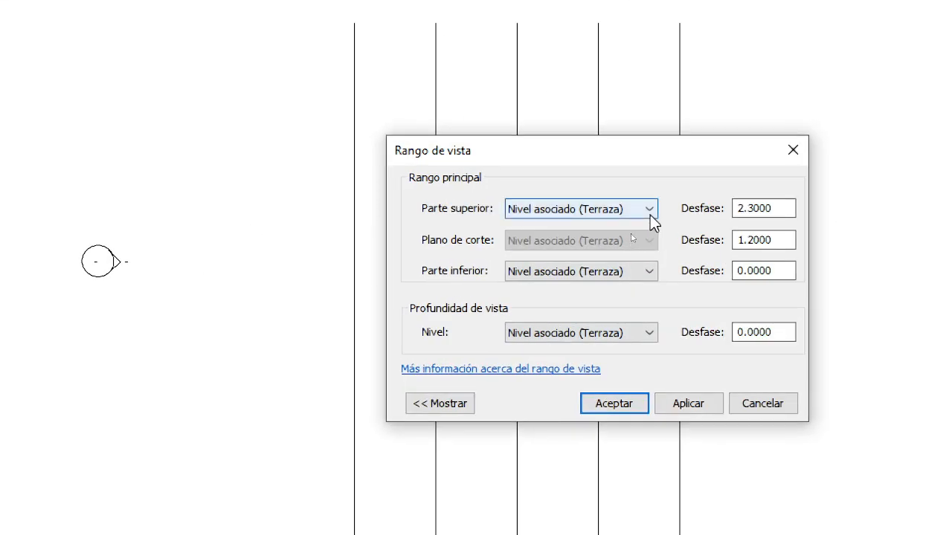
Try to apply Primer Piso and Nivel inferior (Segundo Piso) in turn as the bottom of the Terraza floor plan's view range
click(612, 273)
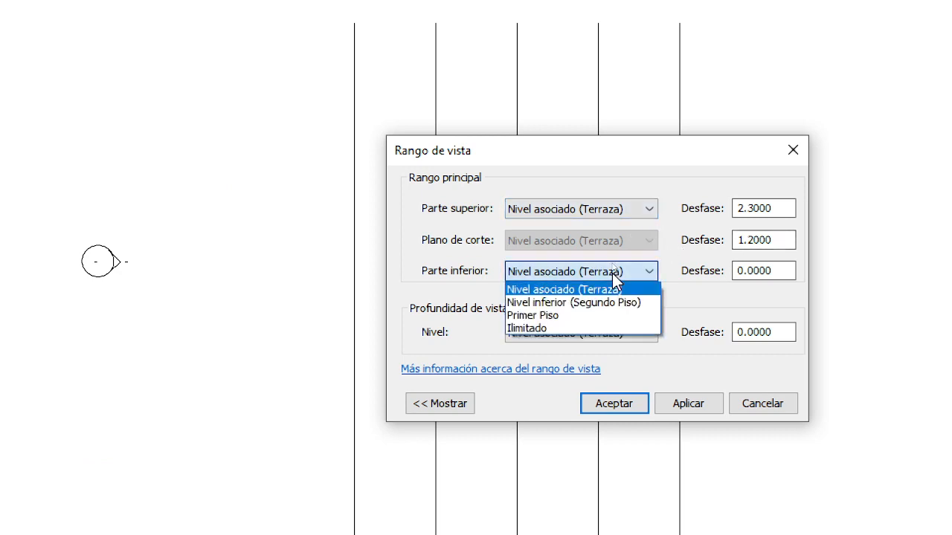
click(560, 316)
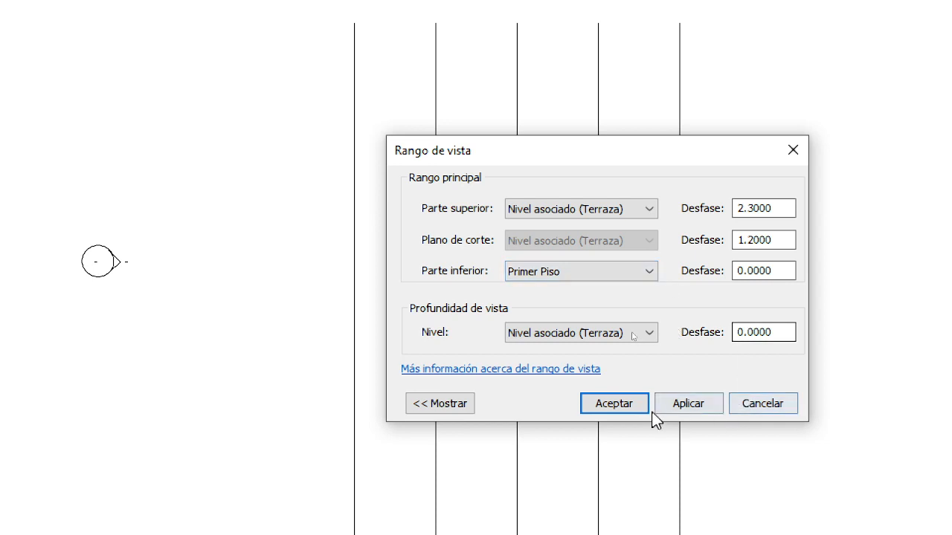
click(680, 407)
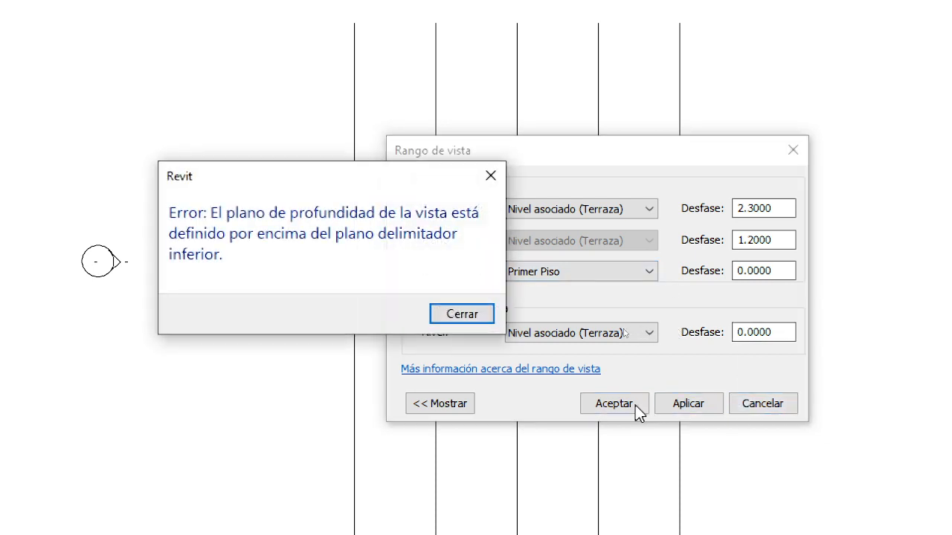
click(450, 313)
click(627, 270)
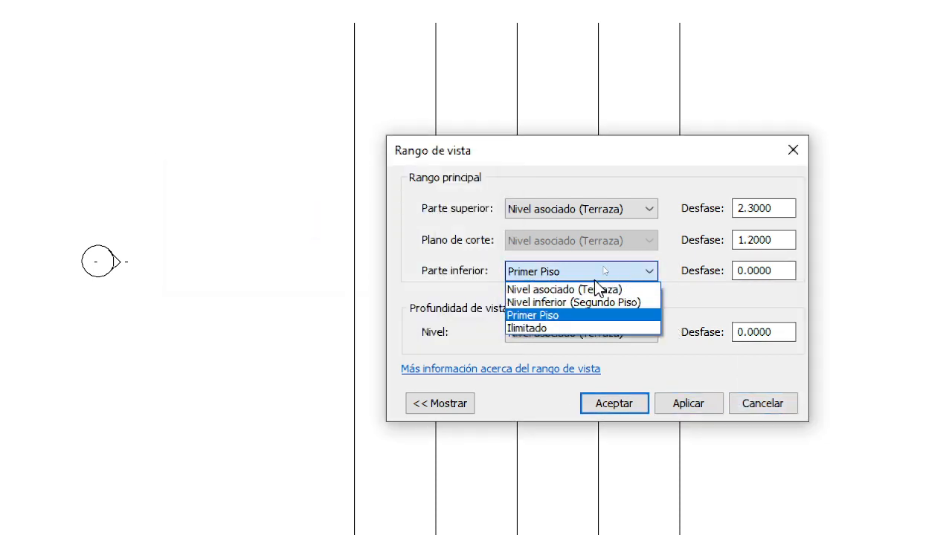
click(551, 304)
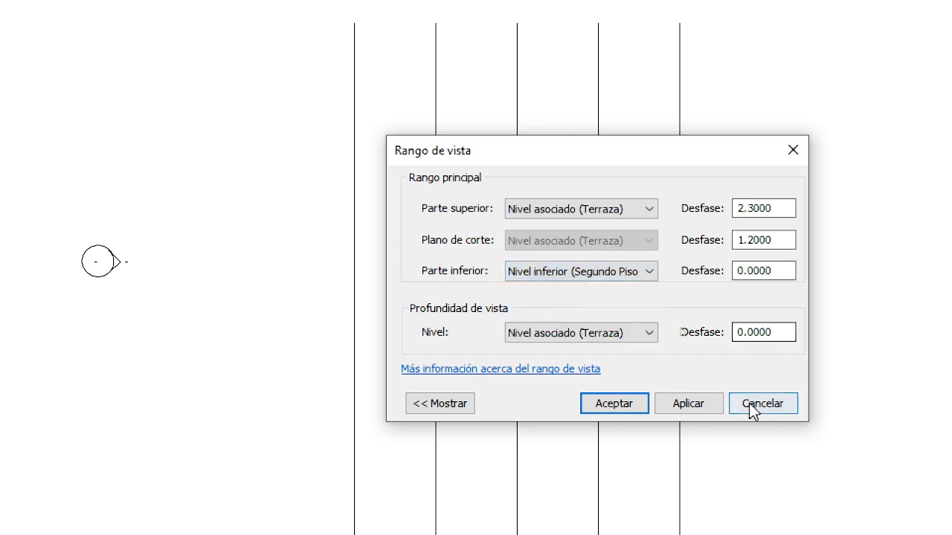
click(676, 406)
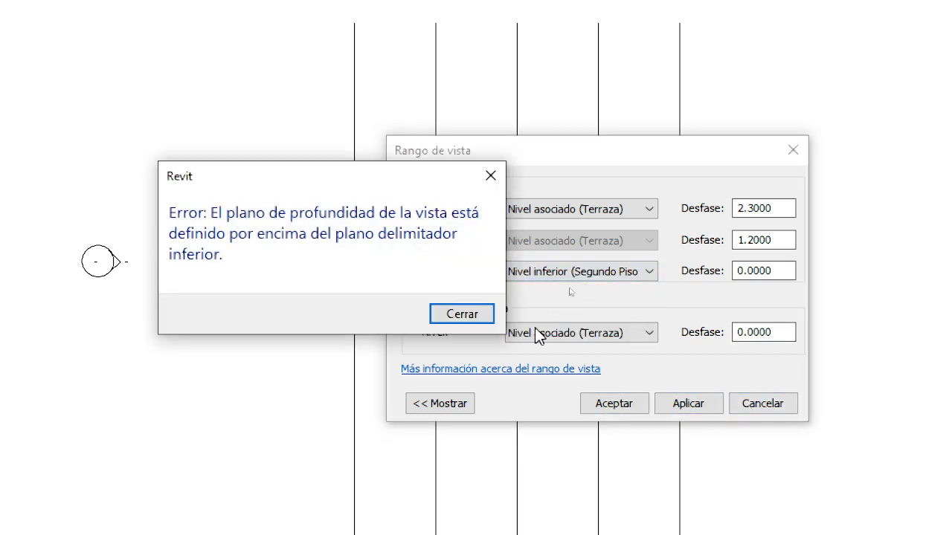
click(446, 311)
Return the bottom of the Terraza floor plan's view range to Nivel asociado (Terraza) and apply it
click(650, 273)
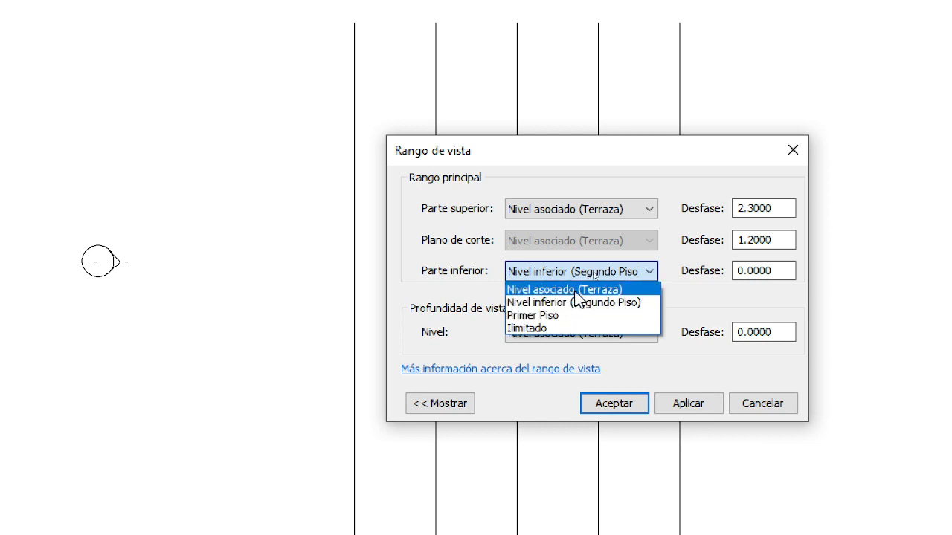
click(646, 270)
click(627, 274)
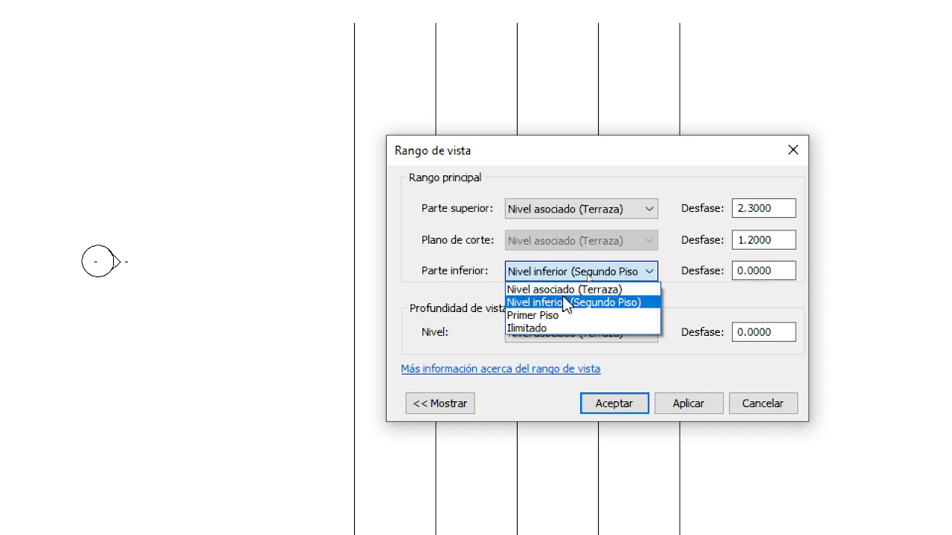
click(564, 274)
click(567, 276)
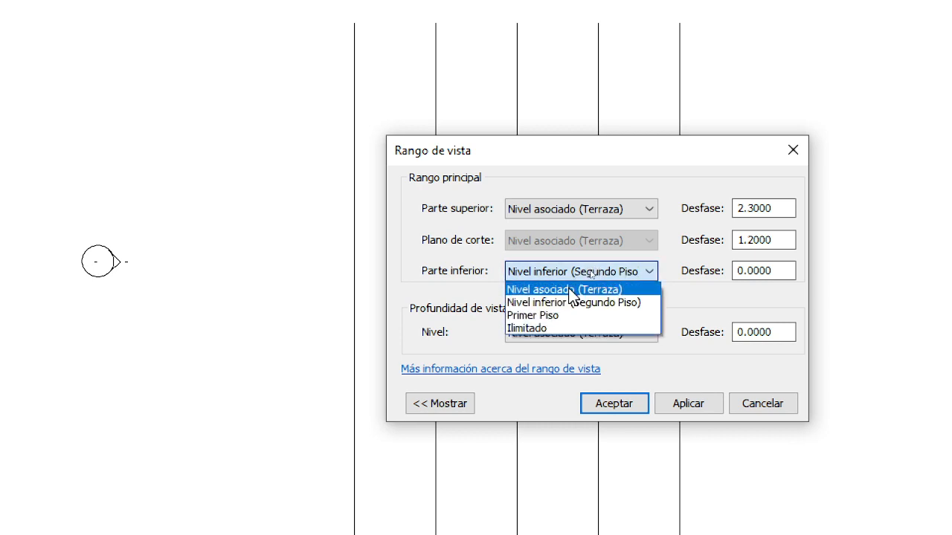
click(569, 291)
click(700, 408)
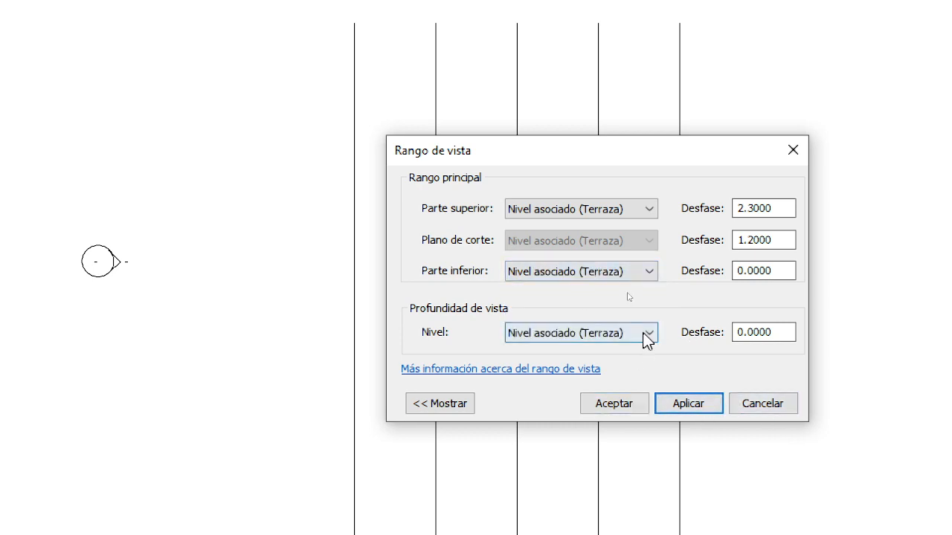
Set the view depth level of the Terraza floor plan to Primer Piso and accept the view range
click(645, 336)
click(543, 377)
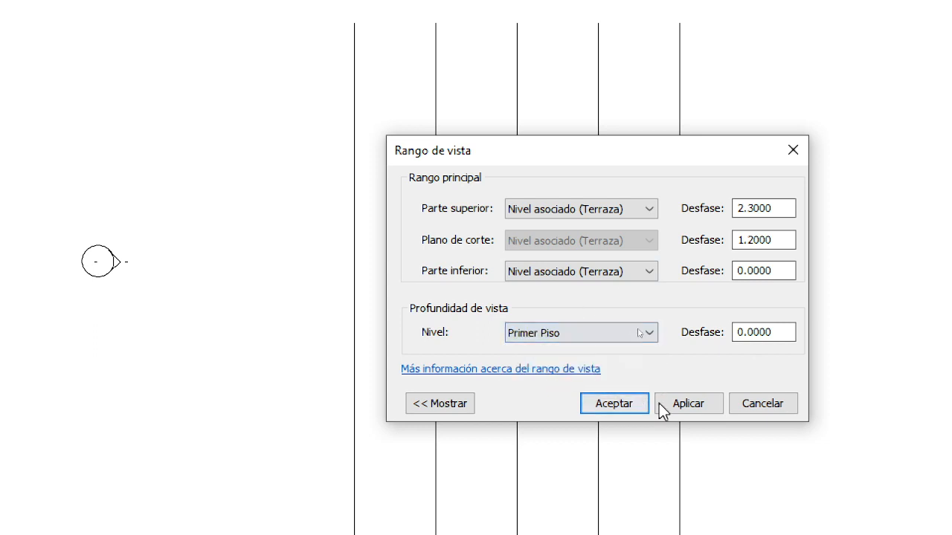
click(694, 408)
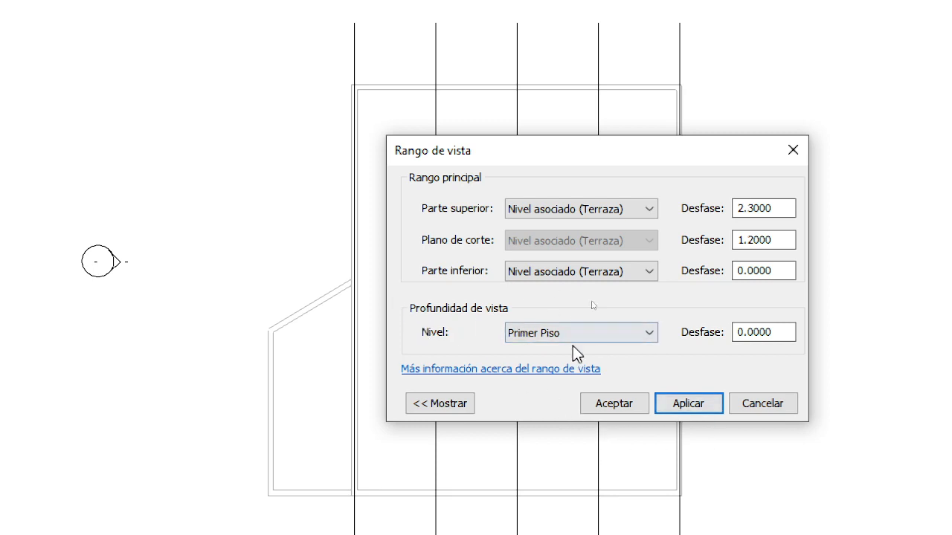
click(687, 405)
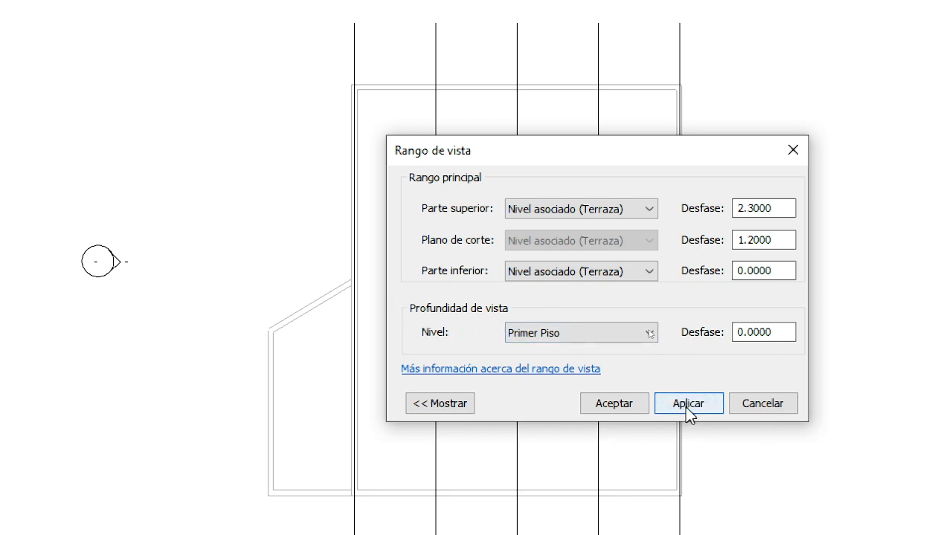
click(620, 411)
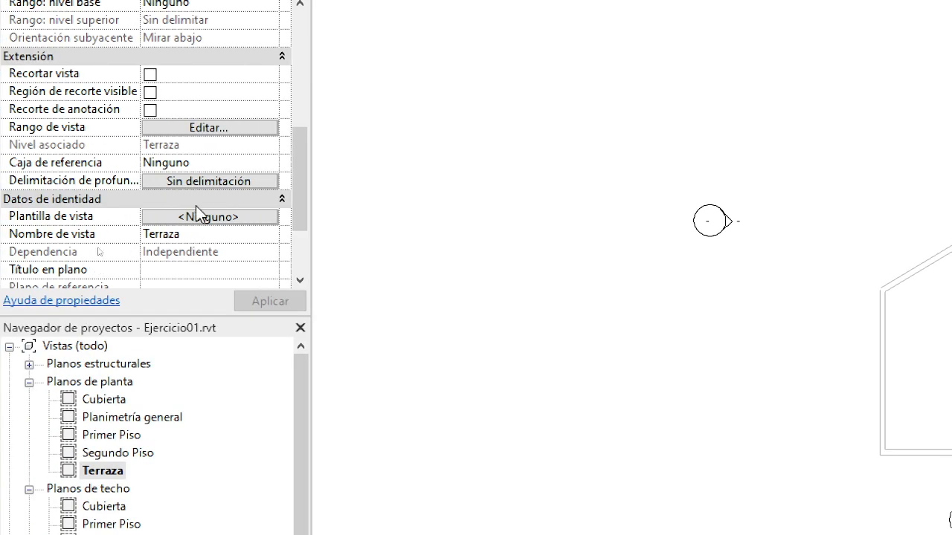
Review the depth clipping options of the Terraza floor plan and dismiss them without changes
click(204, 182)
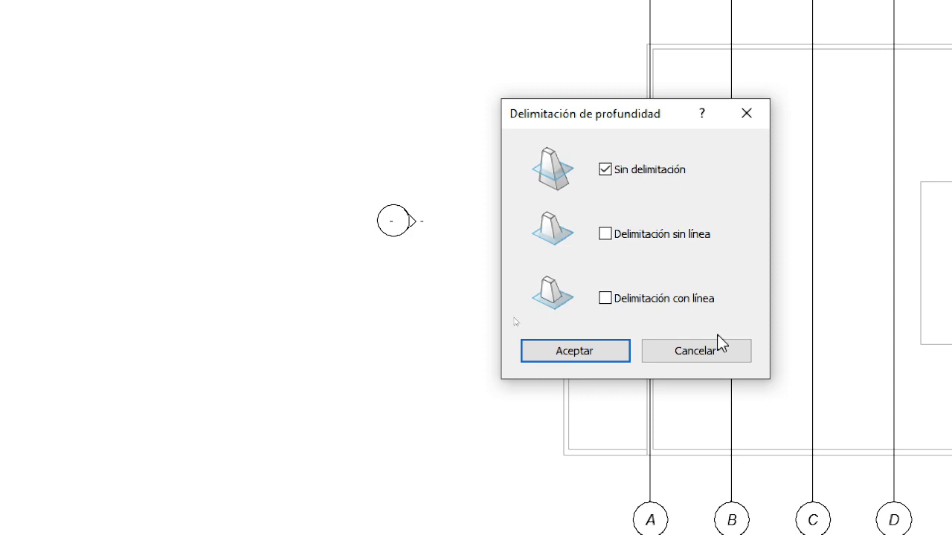
click(675, 353)
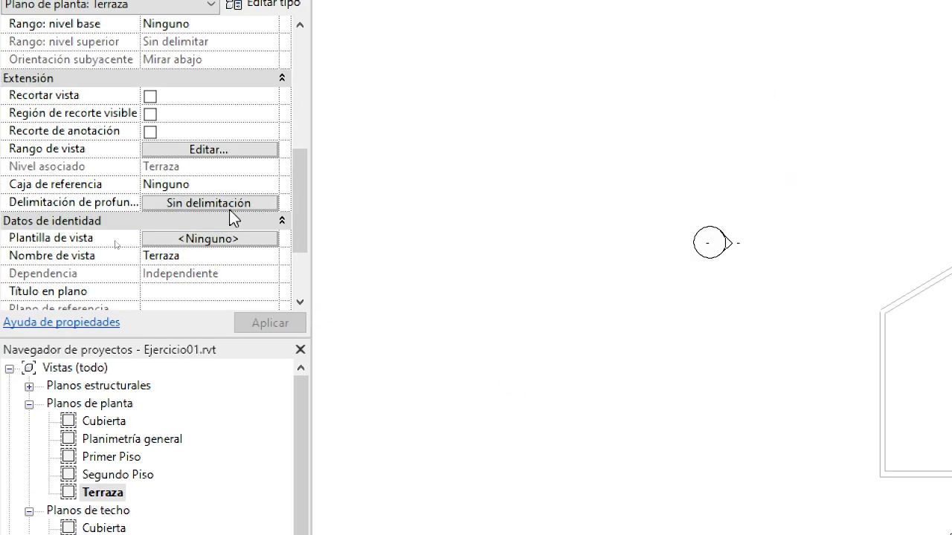
click(190, 186)
Apply a view depth offset of 1 from Primer Piso in the Terraza floor plan's view range
click(192, 151)
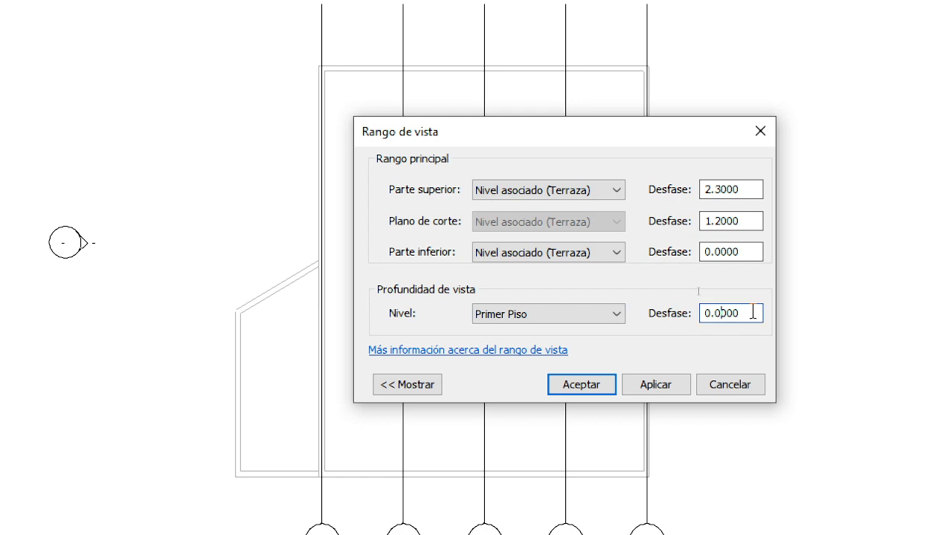
drag(754, 313, 648, 311)
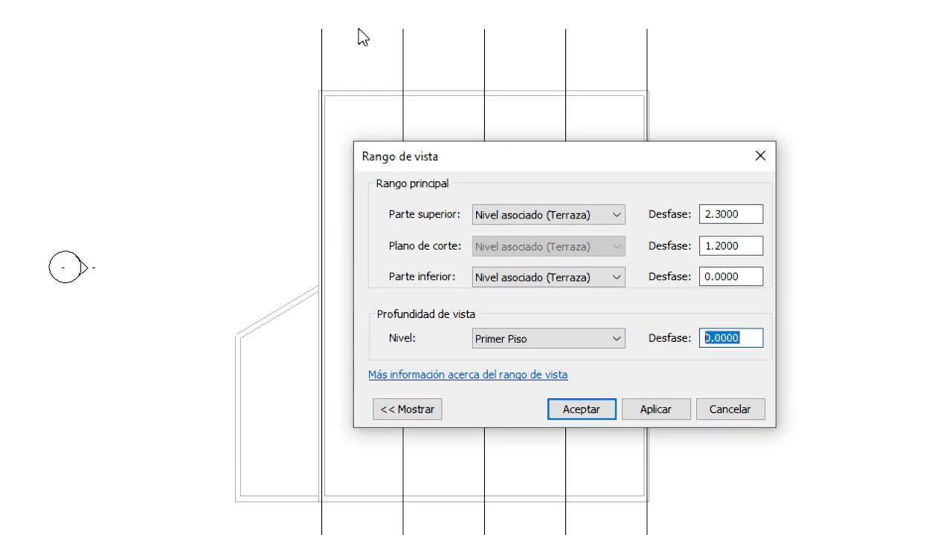
text(1)
click(436, 346)
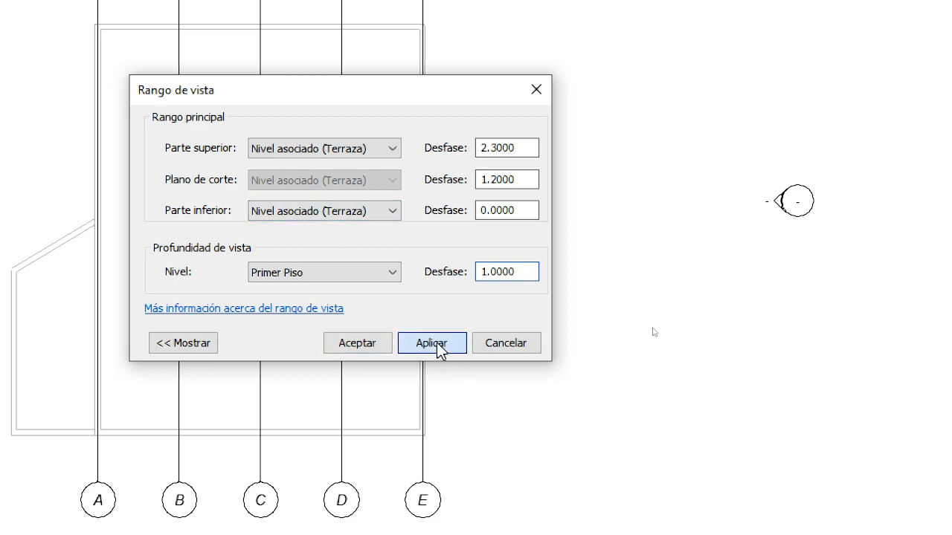
drag(261, 90, 457, 90)
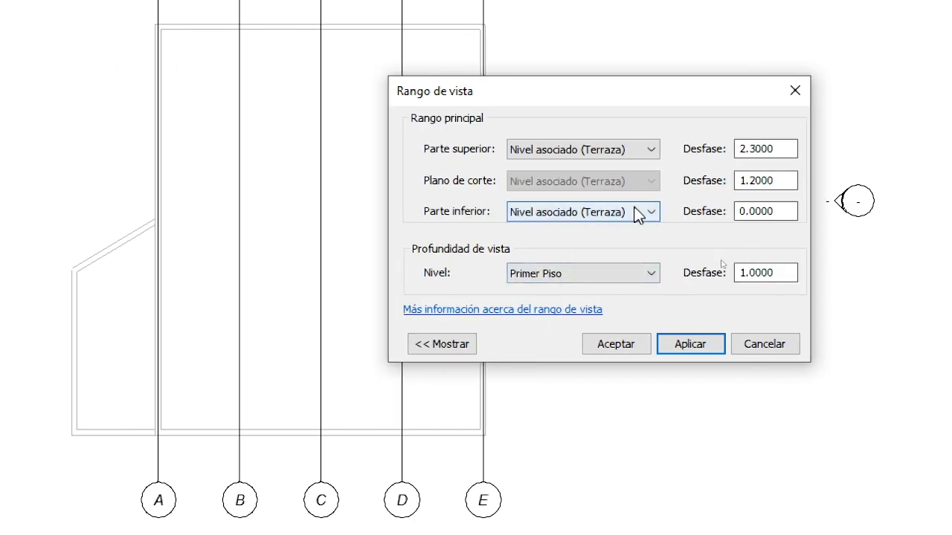
Review the top, bottom and view depth settings alongside the sample view range diagram, closing the dialog without further changes
click(647, 213)
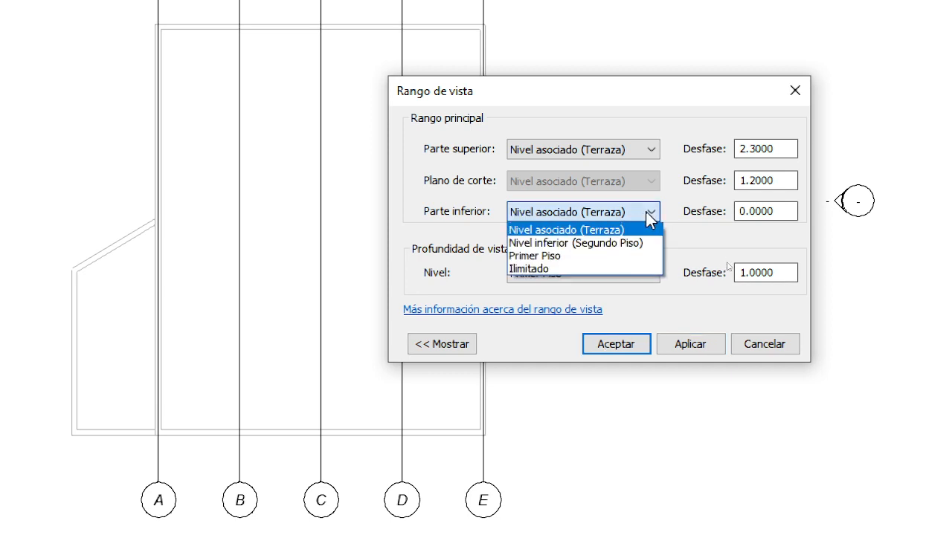
click(646, 211)
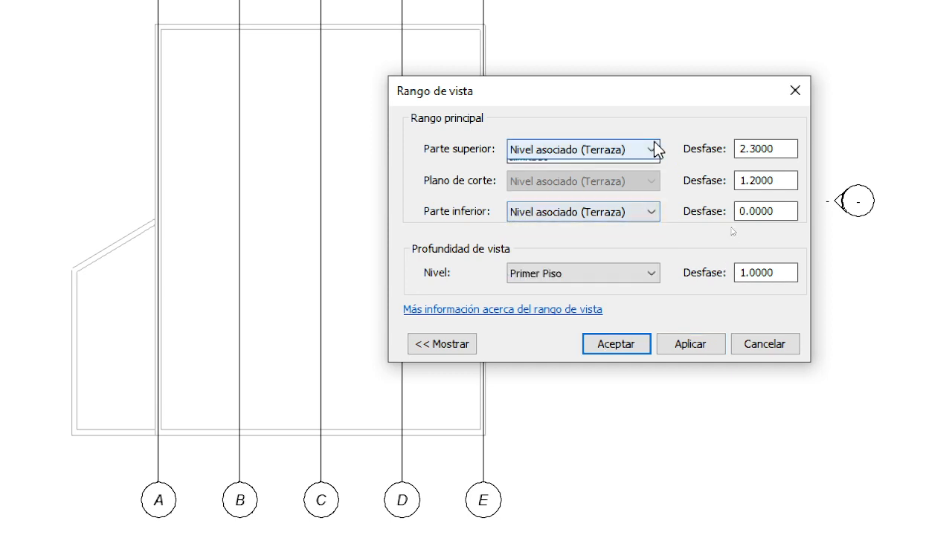
click(654, 149)
click(655, 149)
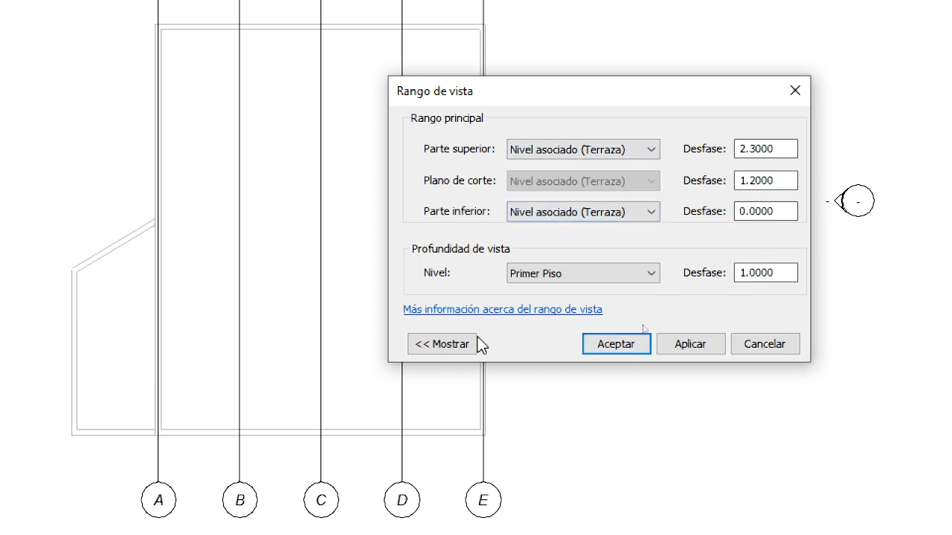
click(439, 350)
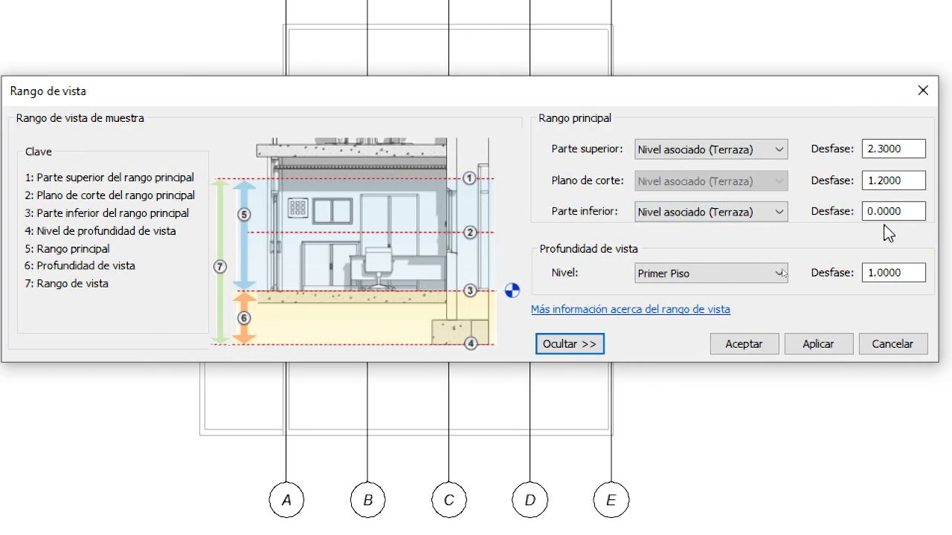
click(896, 273)
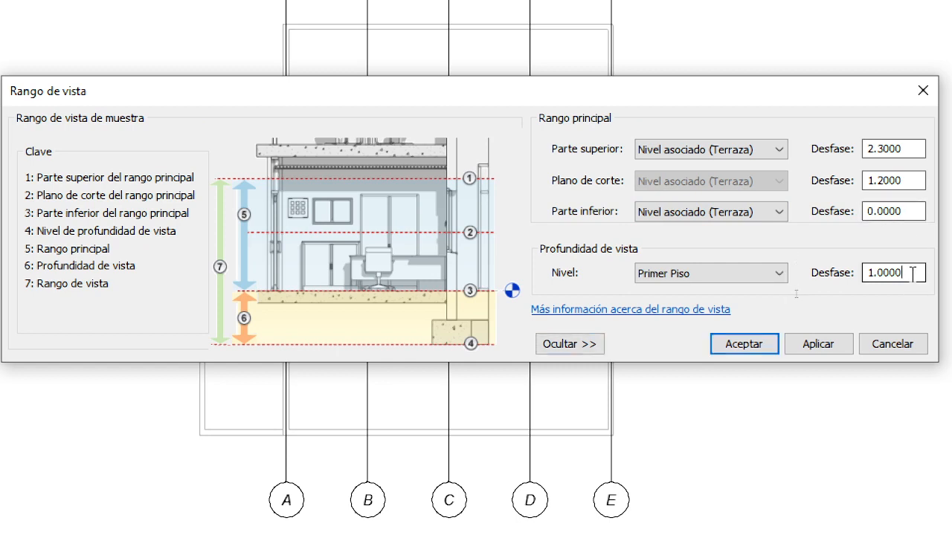
drag(897, 272, 840, 277)
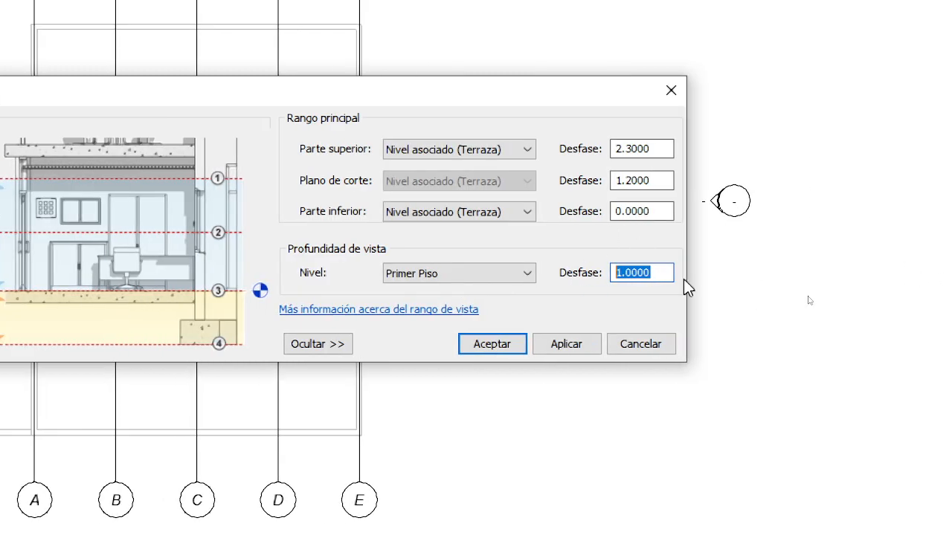
click(455, 270)
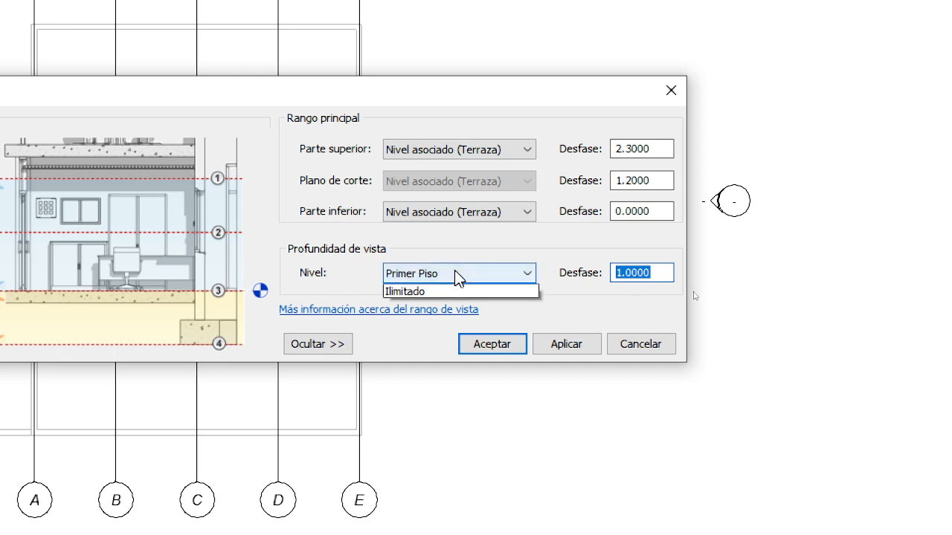
click(471, 267)
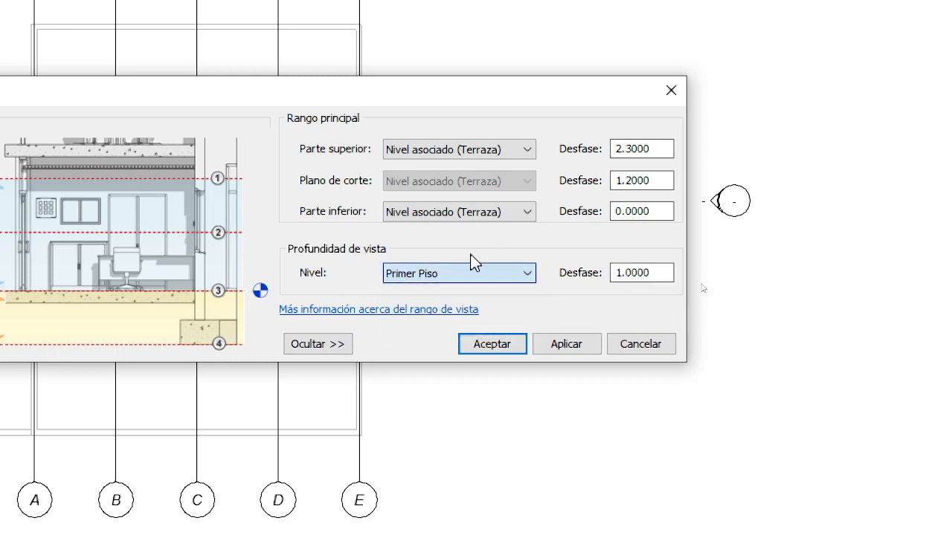
click(643, 344)
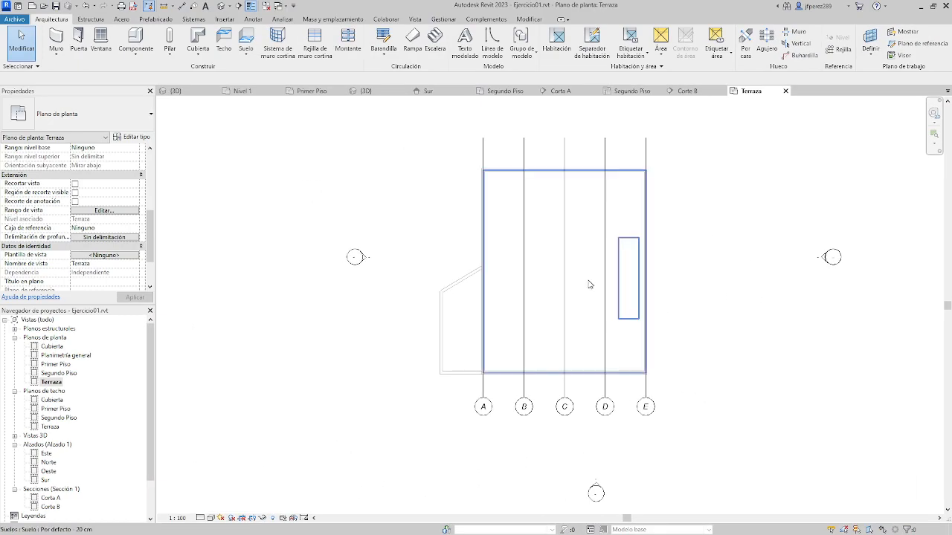
middle_drag(595, 286, 495, 286)
scroll(490, 269, up, 2)
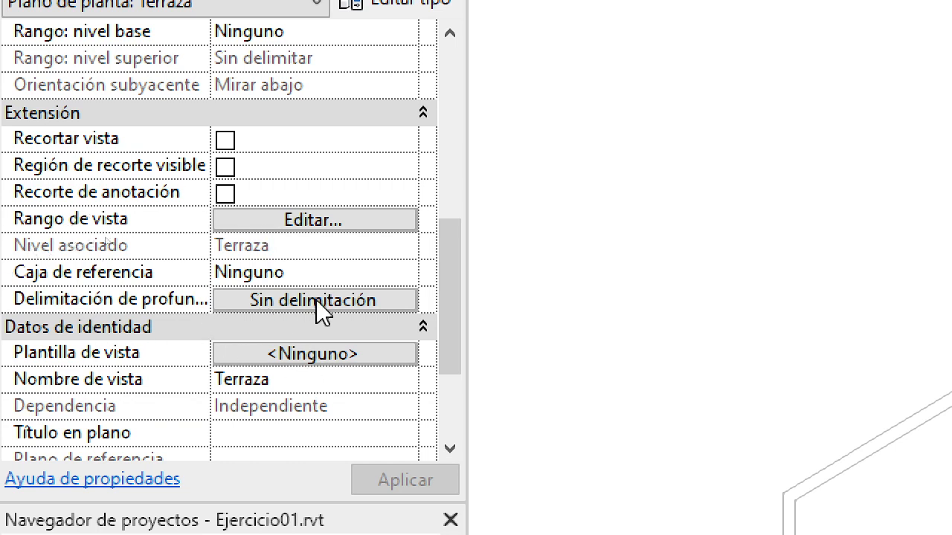
Review the Terraza floor plan's properties, visibility/graphics overrides and graphic display options, dismissing the dialogs without changes
scroll(320, 309, down, 3)
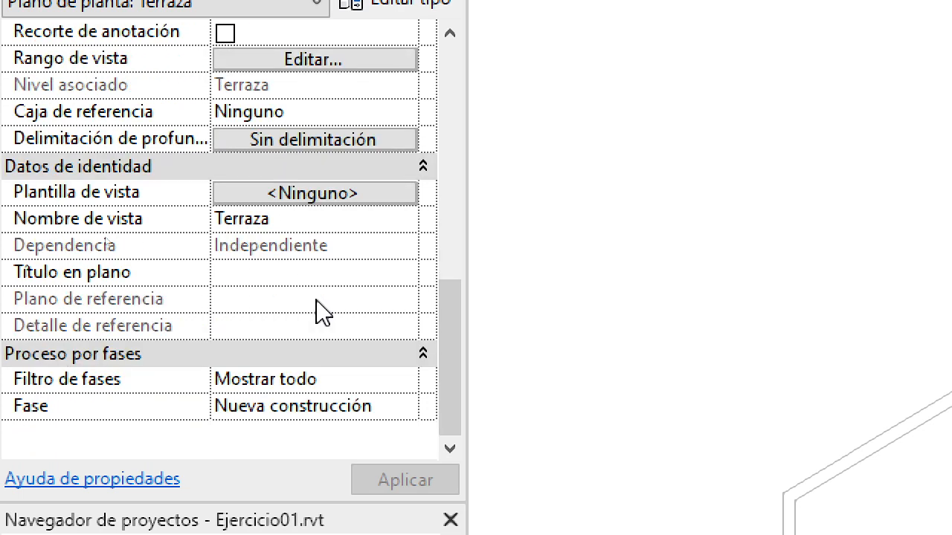
scroll(319, 309, up, 3)
scroll(320, 309, down, 3)
scroll(319, 309, up, 6)
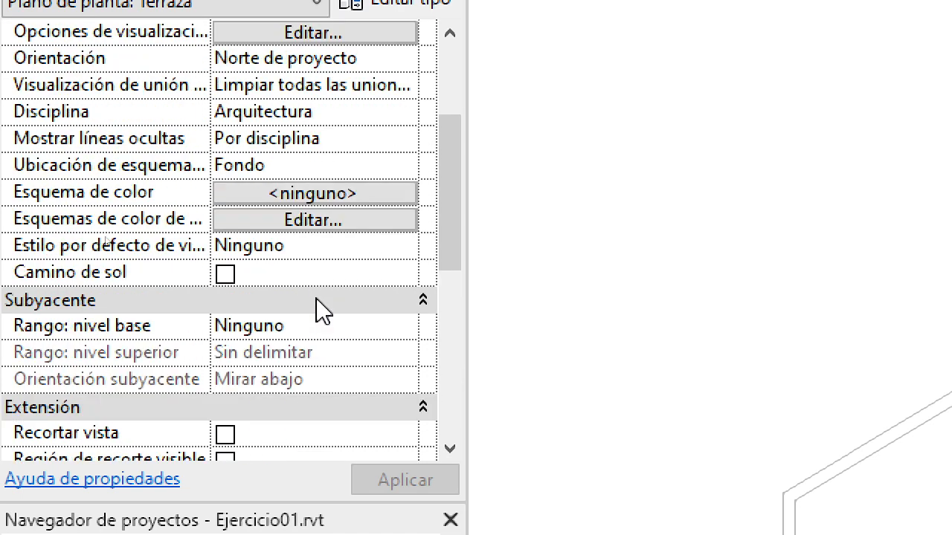
scroll(320, 308, up, 1)
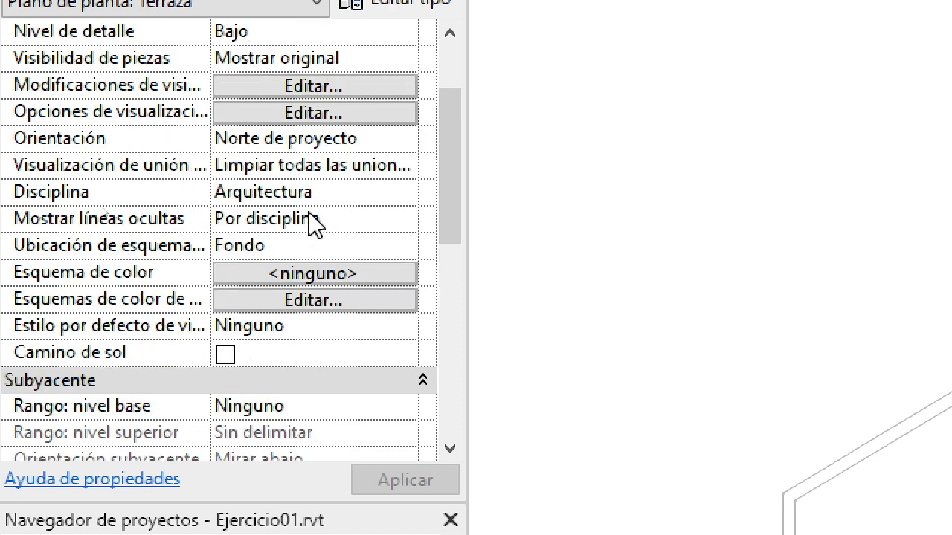
click(290, 92)
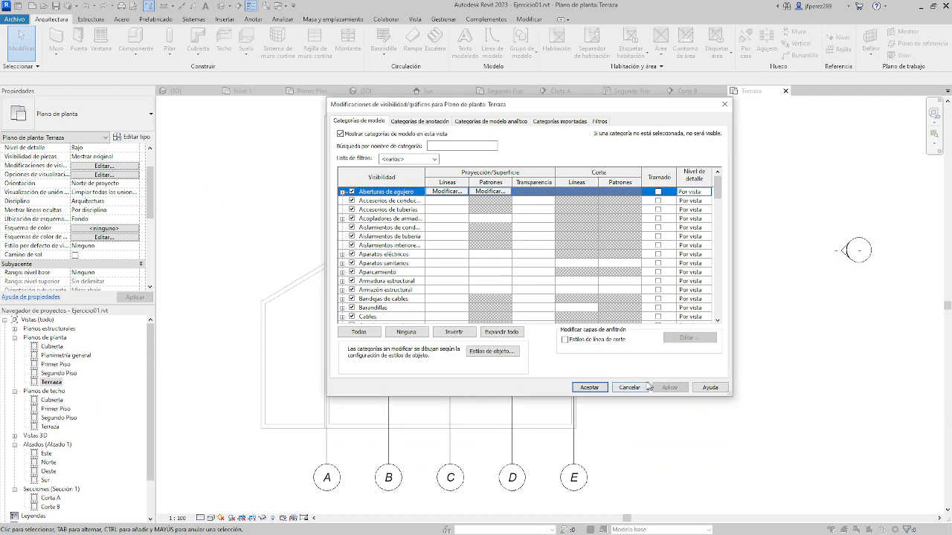
click(615, 385)
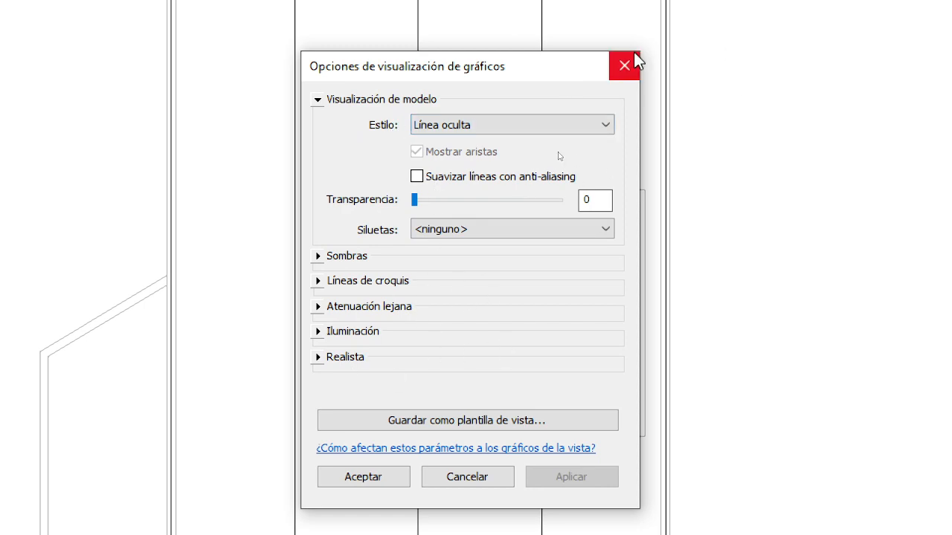
click(623, 69)
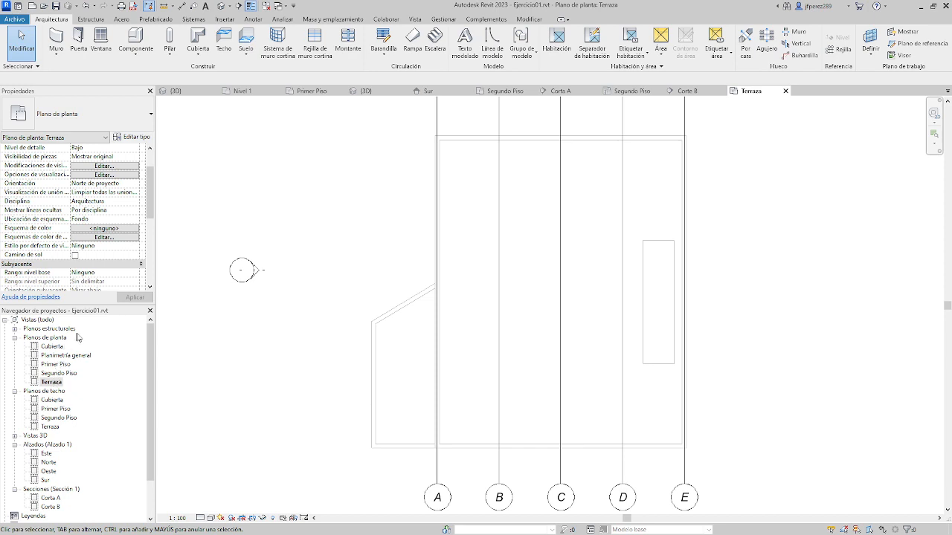
In the Segundo Piso floor plan, draw a Por defecto - 20 cm wall along grid 4 from grid A to grid C
double_click(81, 373)
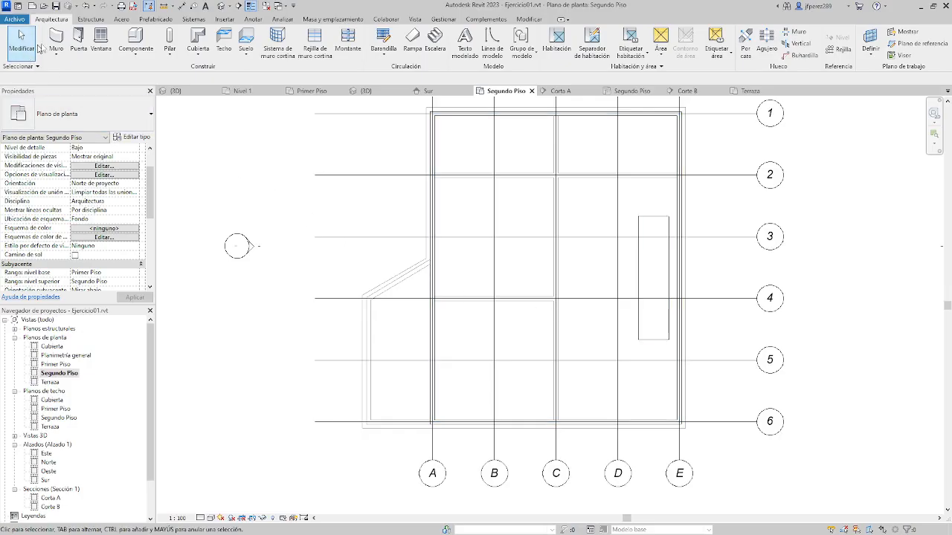
click(56, 41)
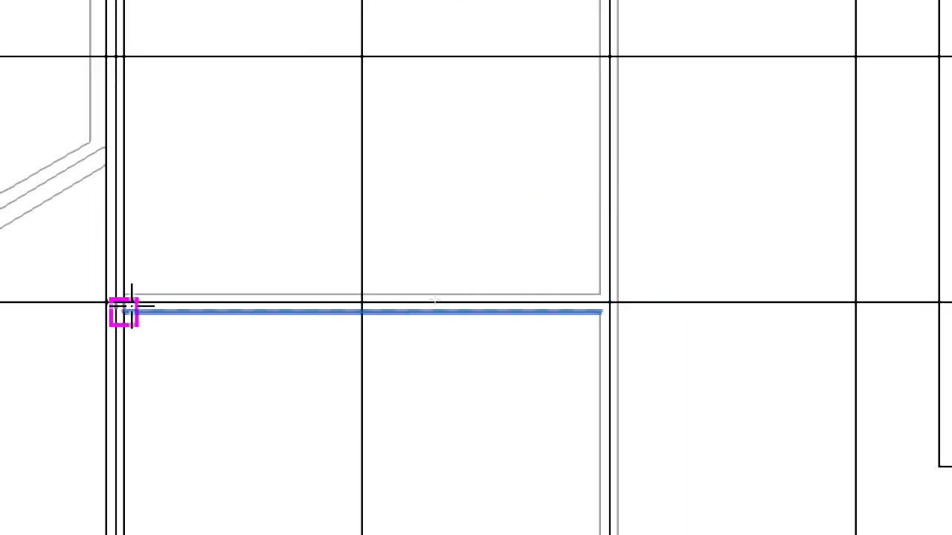
click(115, 303)
click(609, 303)
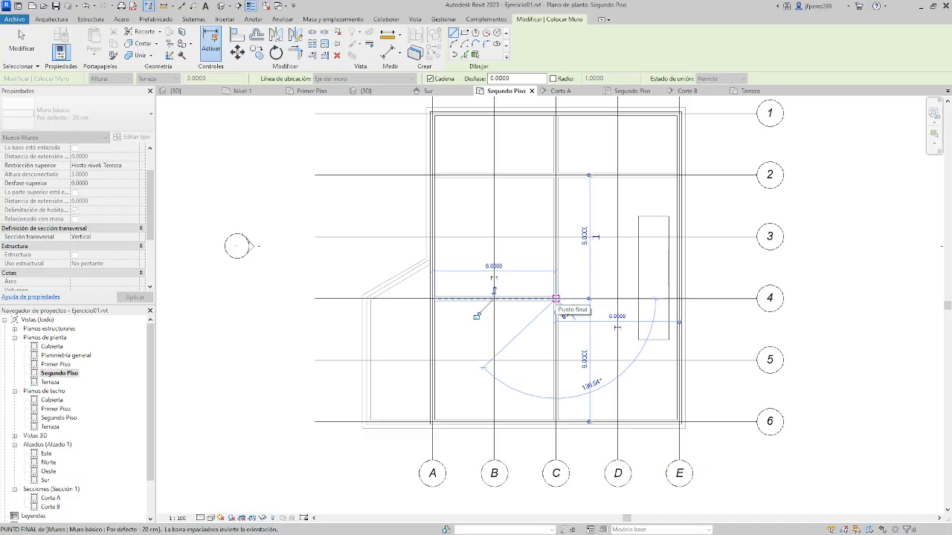
middle_drag(582, 332, 505, 350)
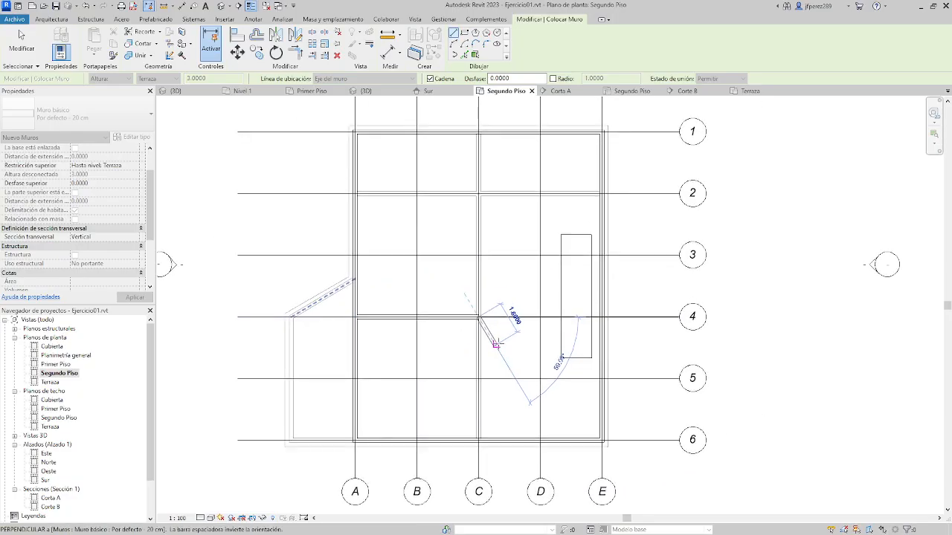
key(Escape)
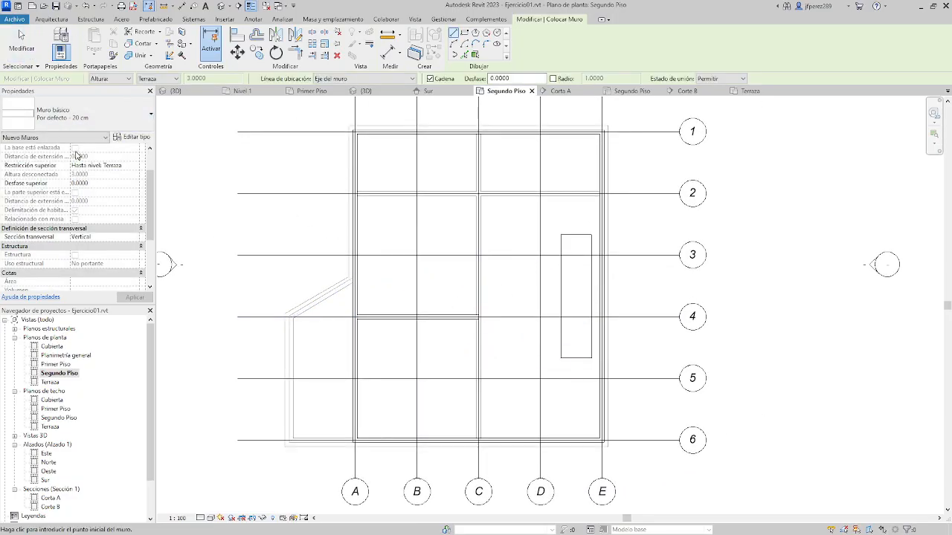
Draw a Por defecto - 20 cm wall along grid C from grid 1 to grid 6 and finish the wall command
click(478, 131)
middle_drag(496, 387, 492, 327)
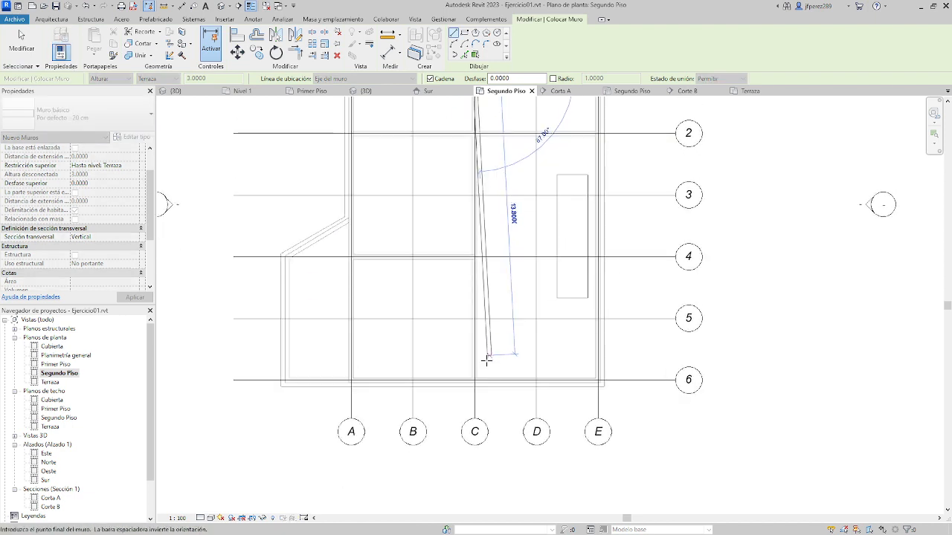
click(475, 380)
key(Escape)
middle_drag(410, 274, 395, 310)
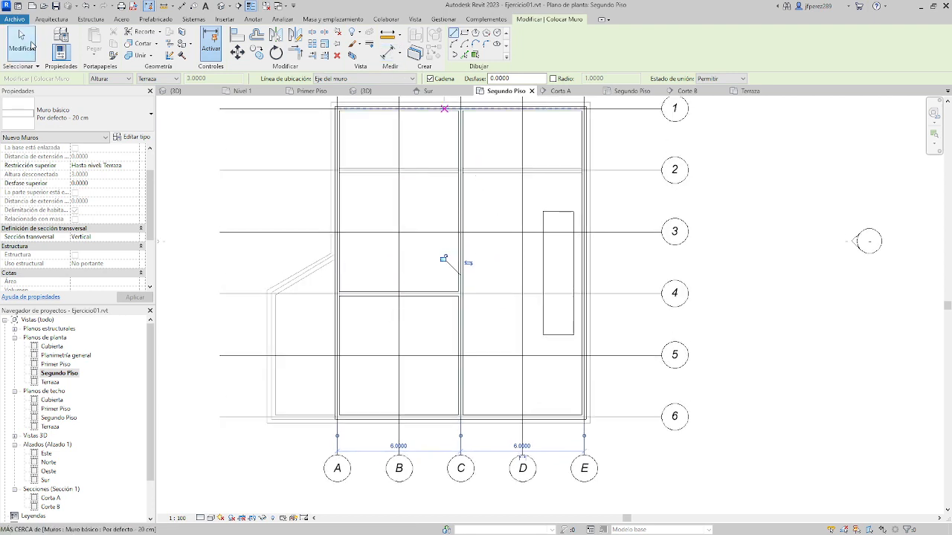
click(21, 45)
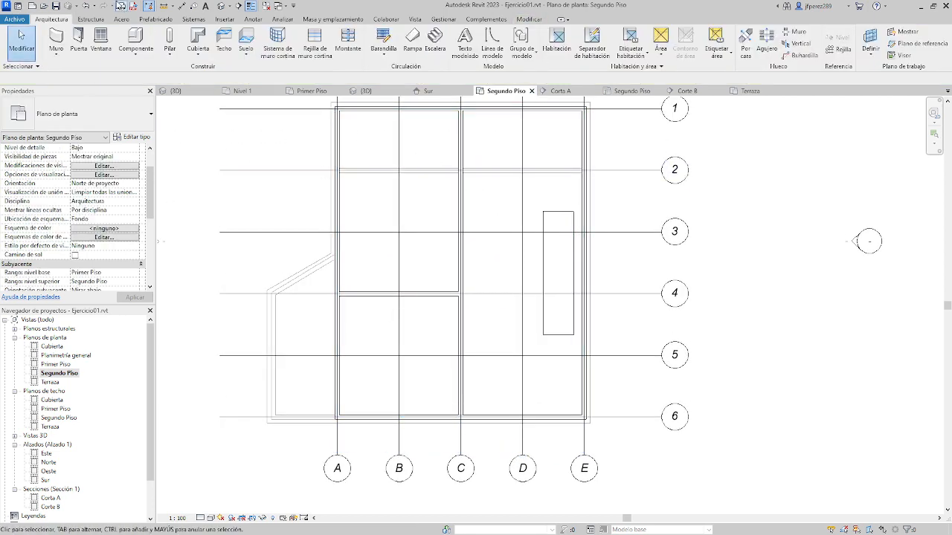
Inspect the second floor's interior walls and floor opening from above in the 3D view
click(221, 6)
shift+middle_drag(522, 408, 361, 328)
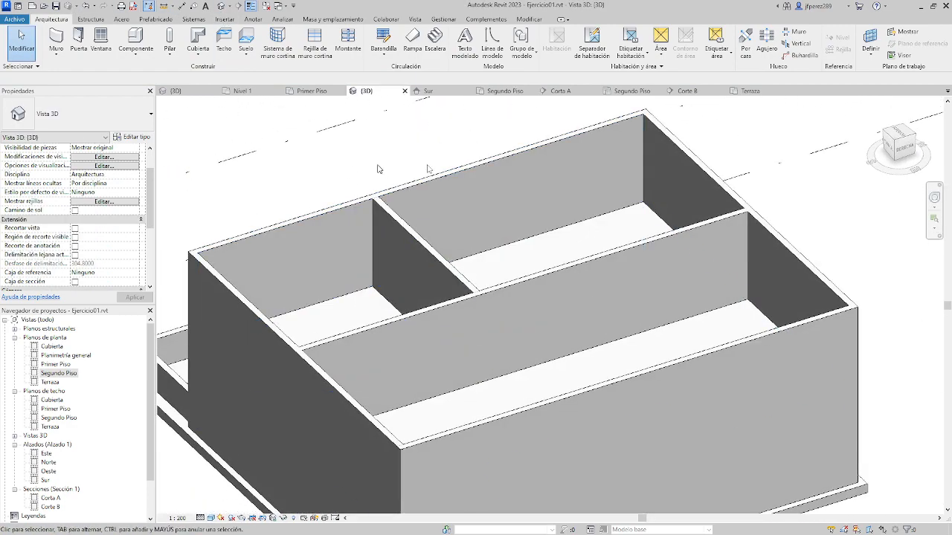
shift+middle_drag(556, 250, 550, 349)
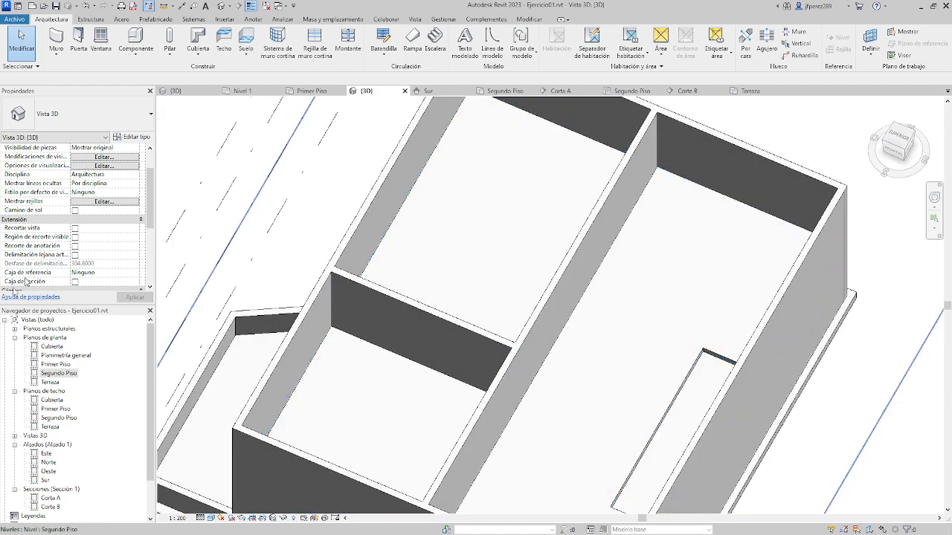
Open the Terraza floor plan and examine how the lower floors' walls are displayed in it
double_click(53, 382)
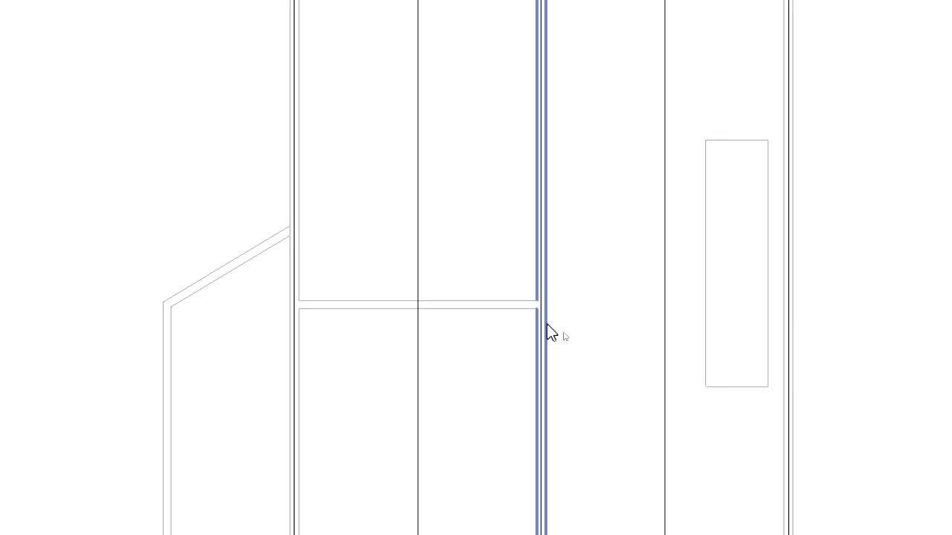
scroll(484, 319, down, 2)
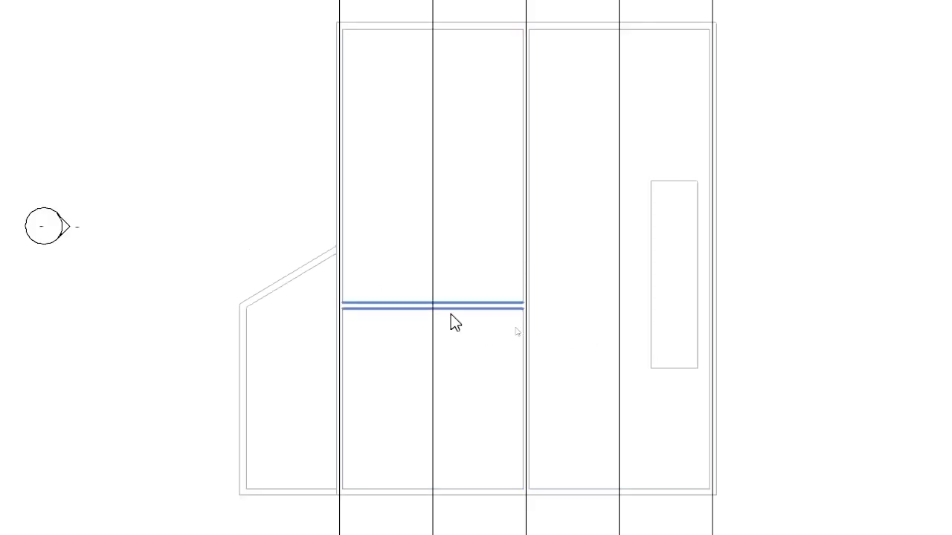
middle_drag(244, 312, 274, 267)
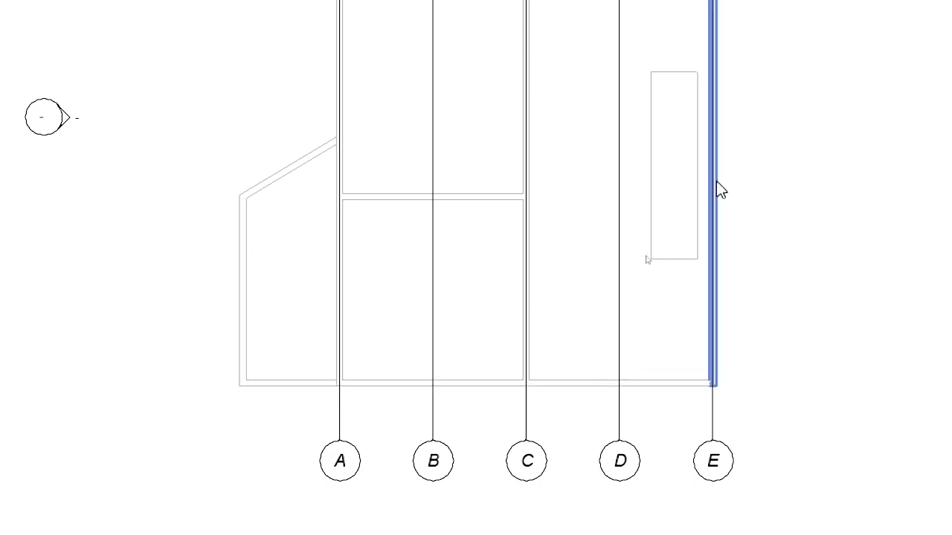
middle_drag(718, 205, 707, 404)
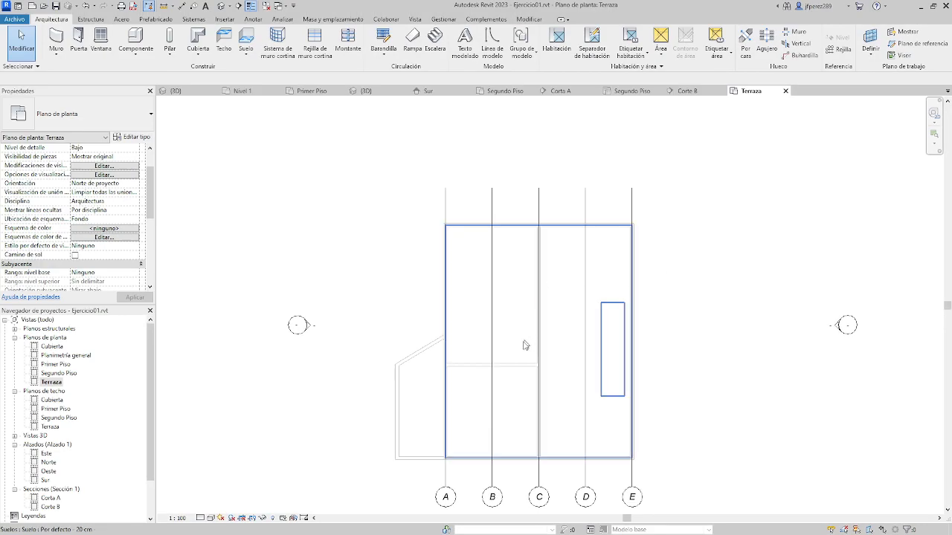
middle_drag(390, 339, 432, 235)
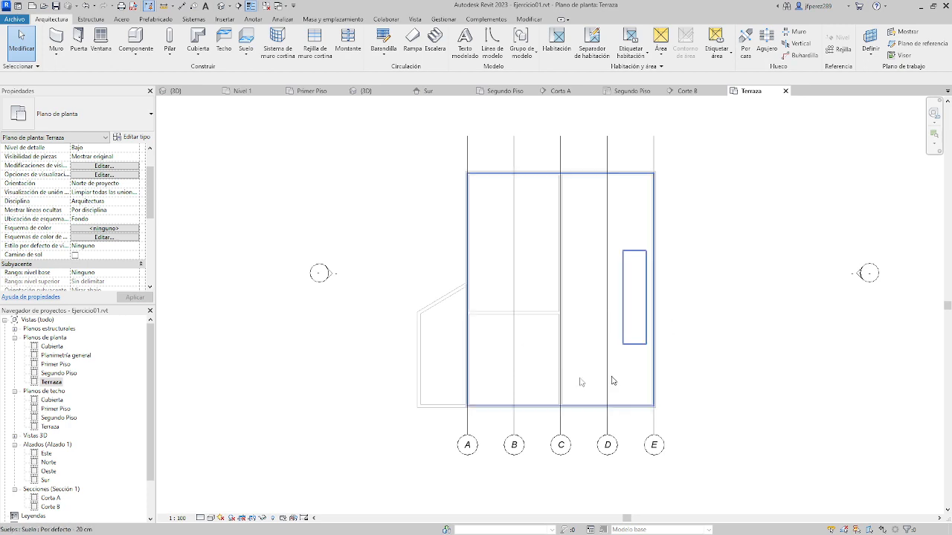
scroll(578, 329, up, 2)
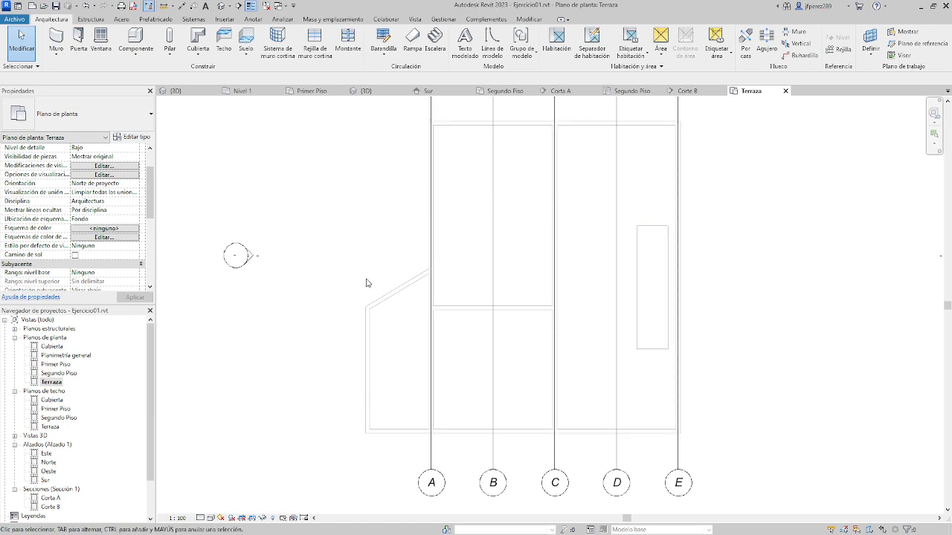
scroll(366, 282, down, 1)
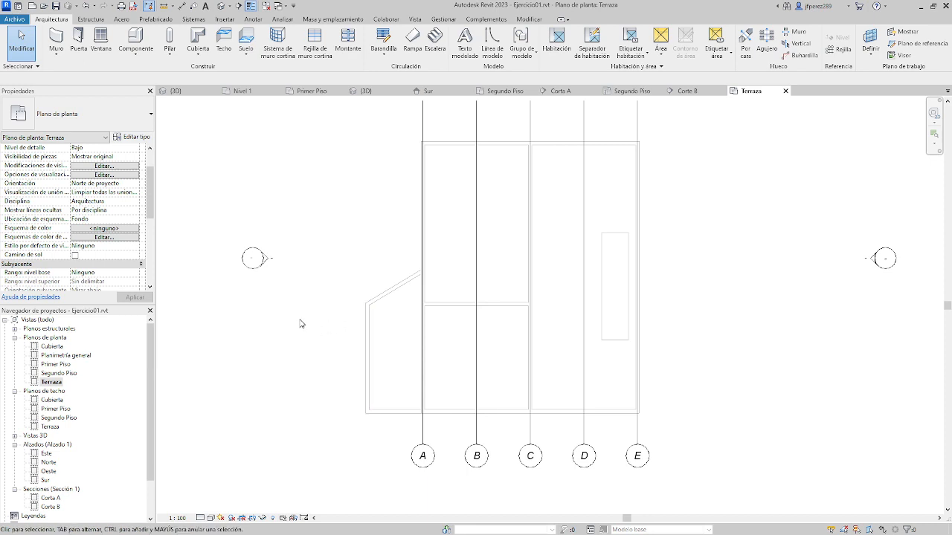
Return to the Segundo Piso floor plan and examine its wall layout, floor opening and grids
double_click(59, 373)
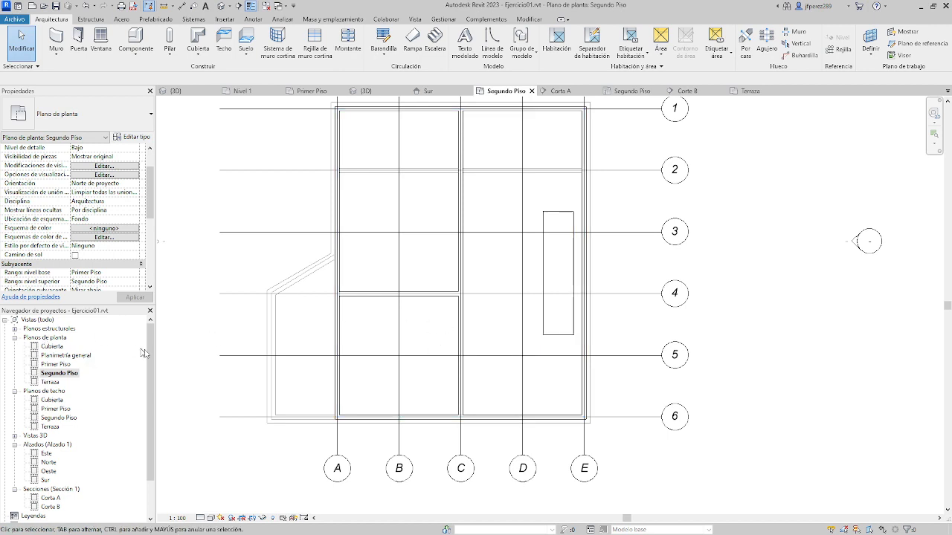
scroll(632, 246, down, 2)
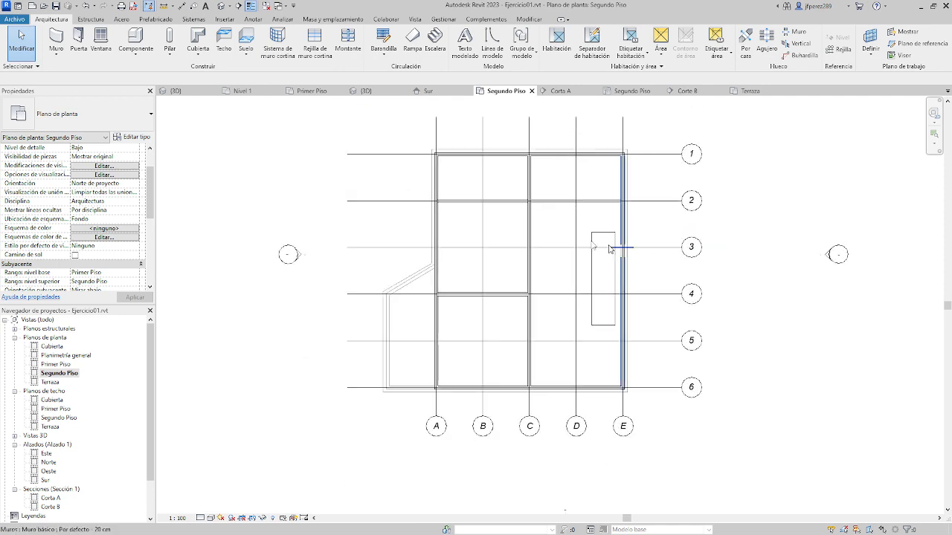
scroll(559, 238, up, 2)
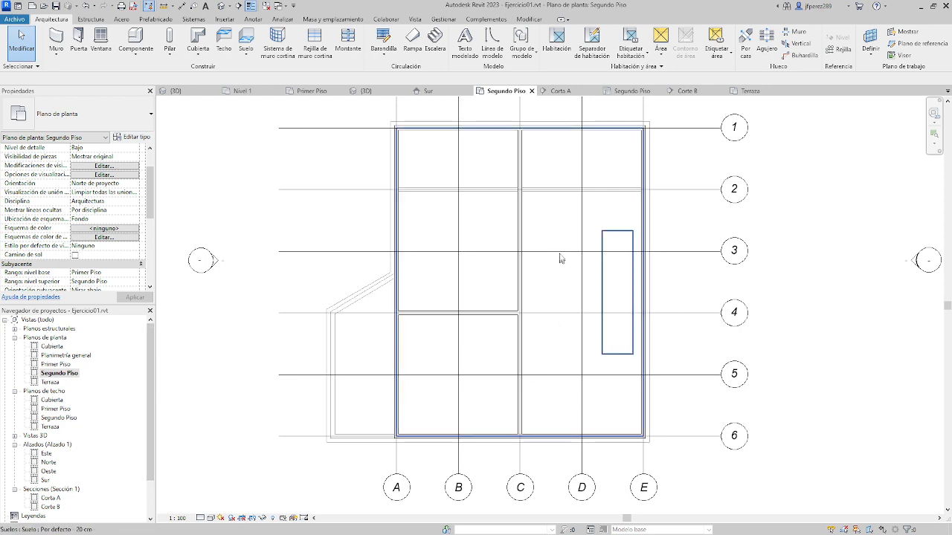
middle_drag(627, 260, 603, 250)
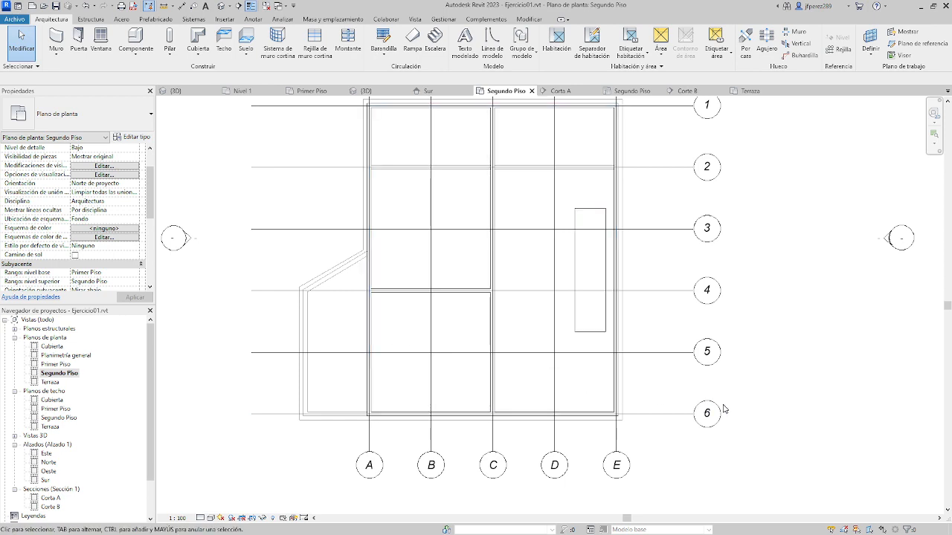
scroll(713, 401, down, 1)
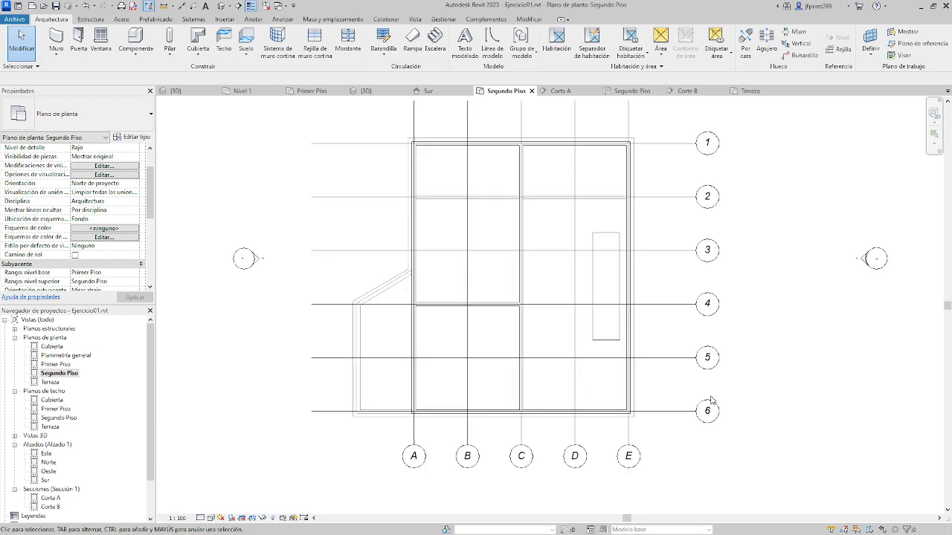
scroll(659, 389, up, 1)
middle_drag(656, 384, 632, 383)
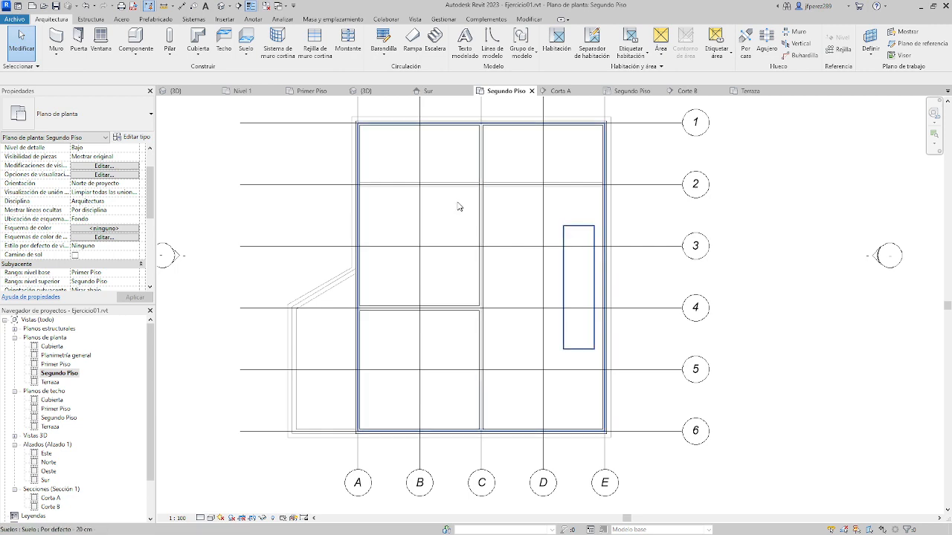
Set the Segundo Piso floor plan's view scale to 1:50 and check the grid bubbles and section lines
scroll(397, 238, down, 3)
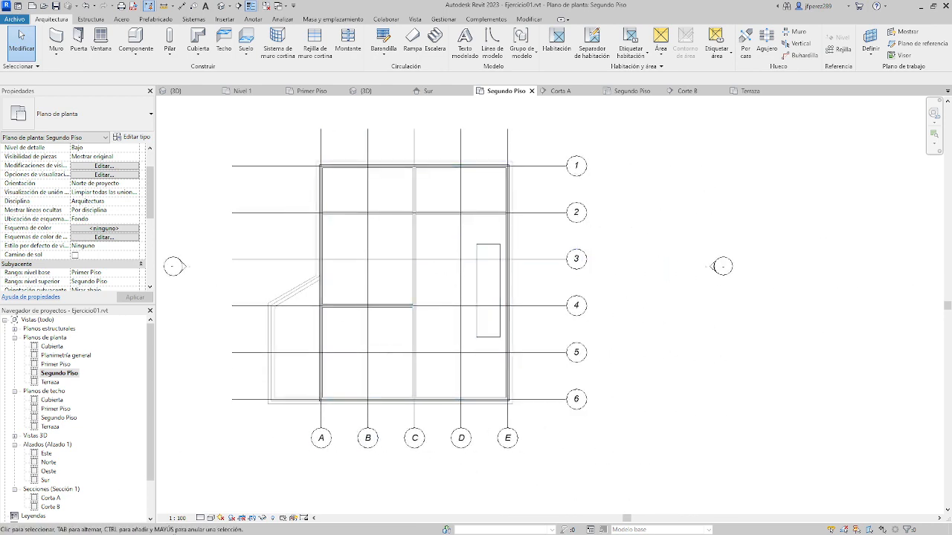
click(179, 518)
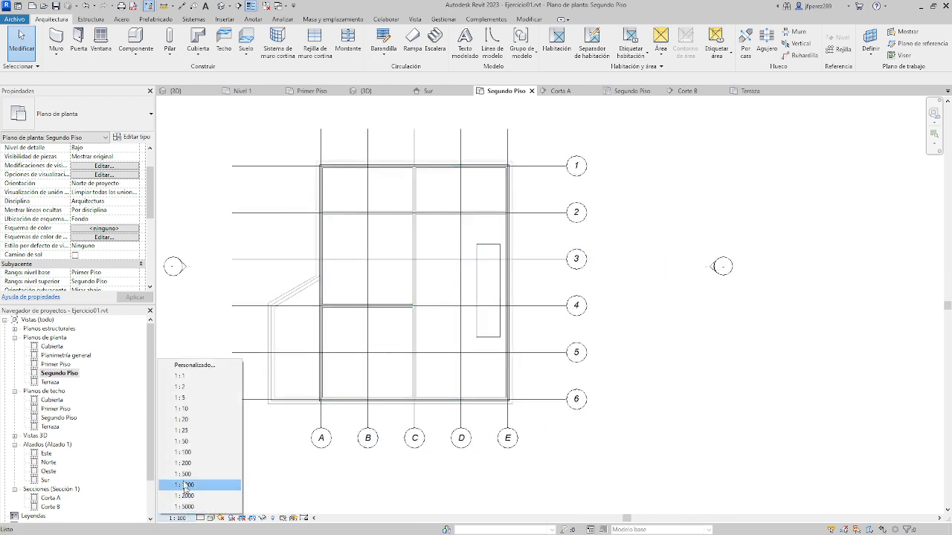
click(190, 444)
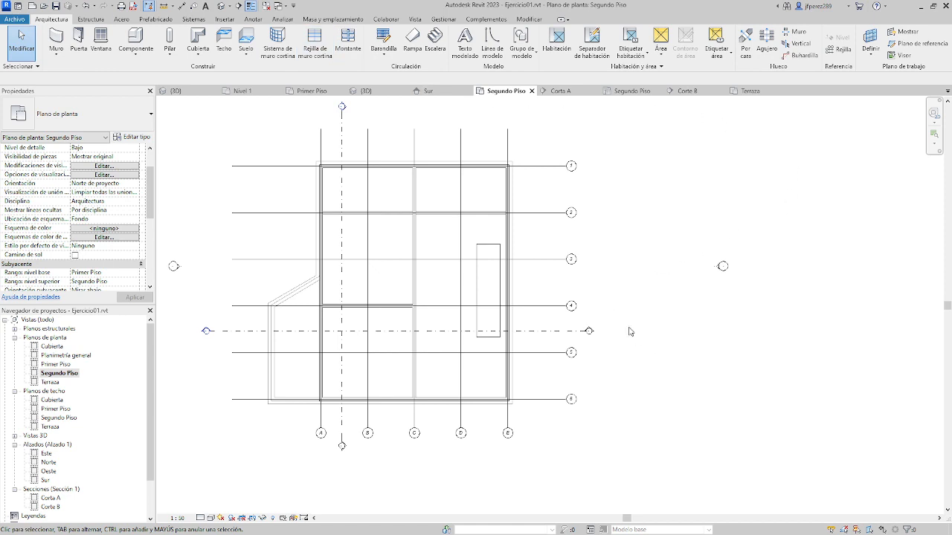
scroll(629, 331, down, 2)
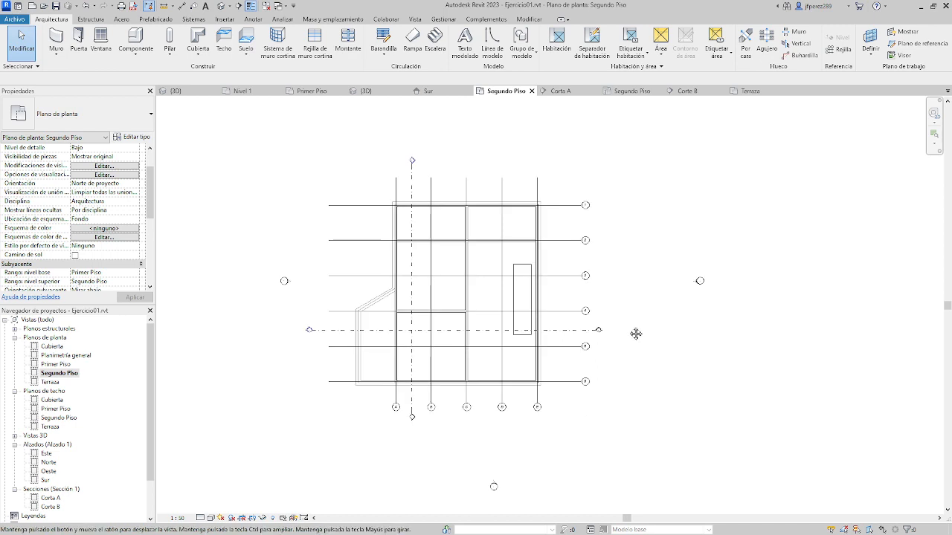
scroll(632, 331, up, 3)
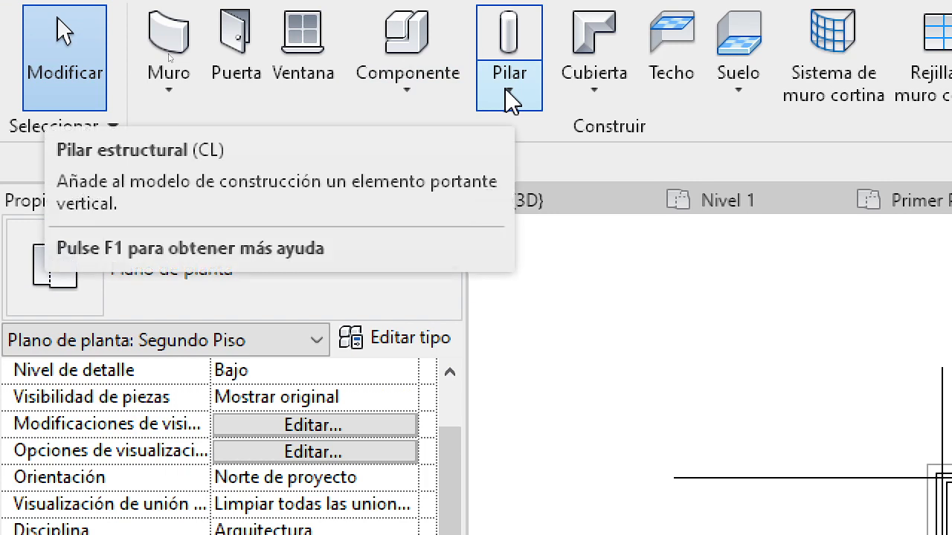
Review the structural and architectural column options without starting either command
click(510, 95)
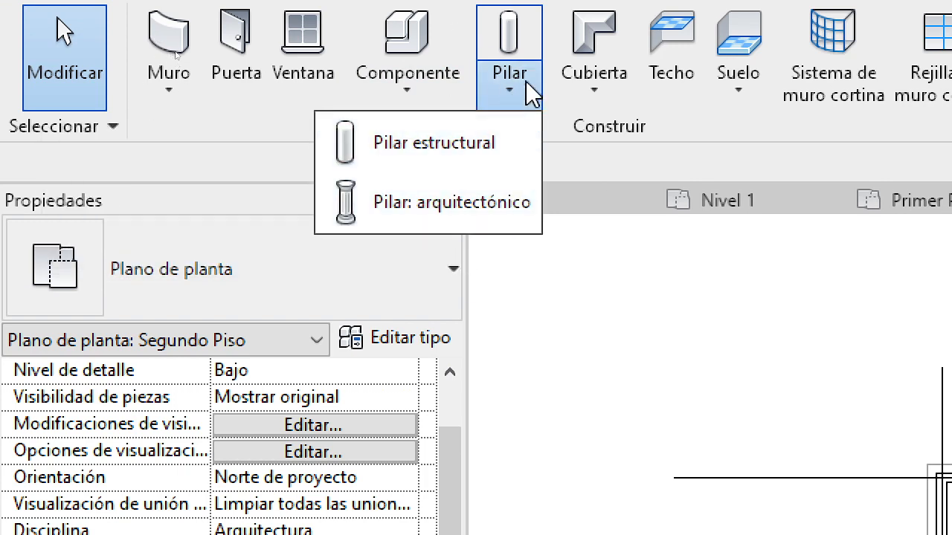
click(526, 100)
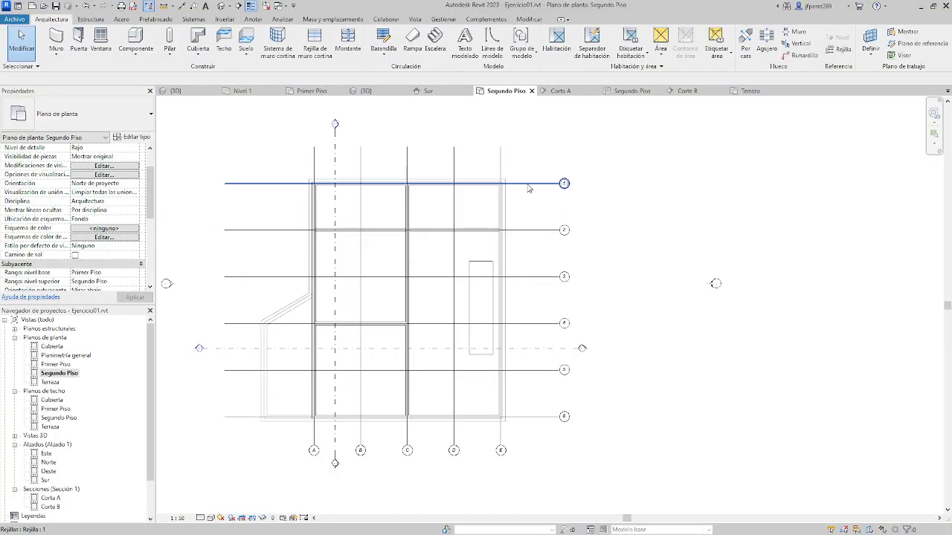
middle_drag(669, 345, 732, 341)
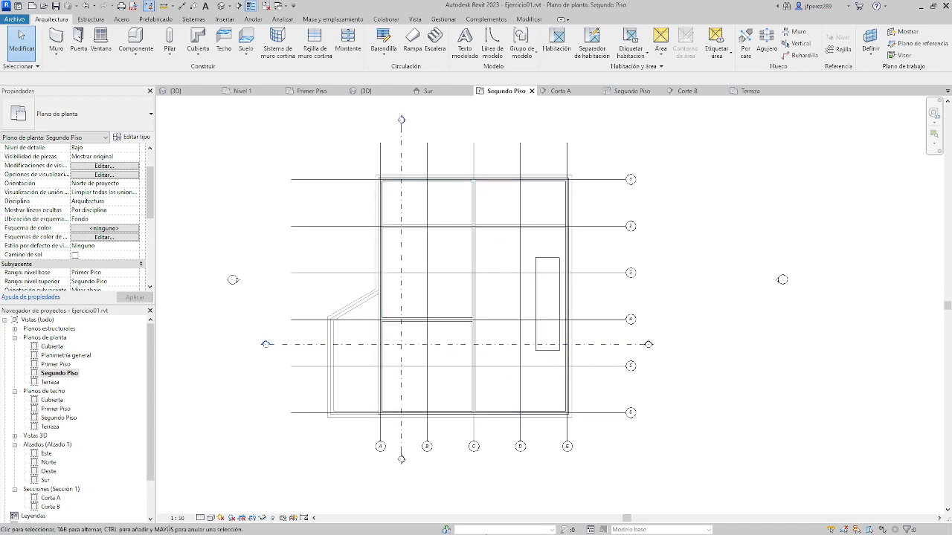
Switch to the Revit Basico 2023 Jitsi Meet window in Brave
key(alt+Tab)
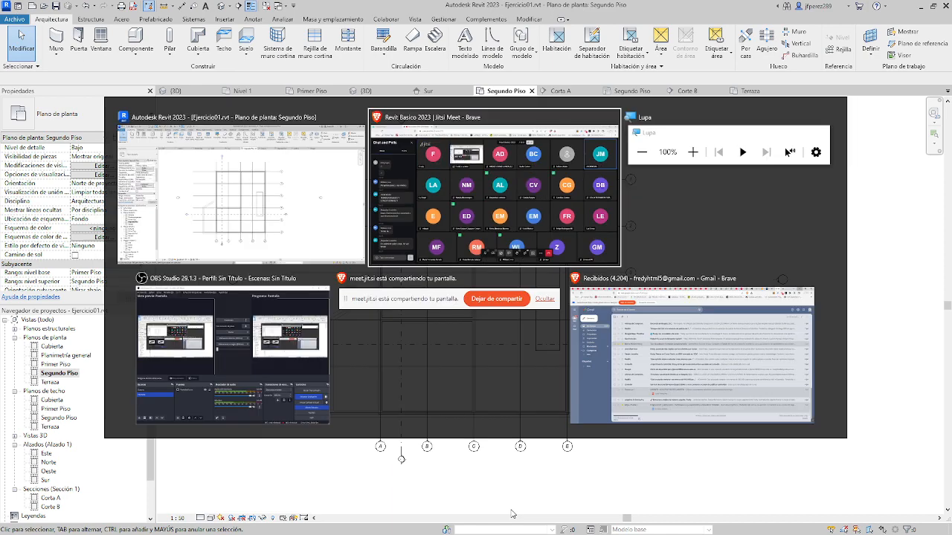